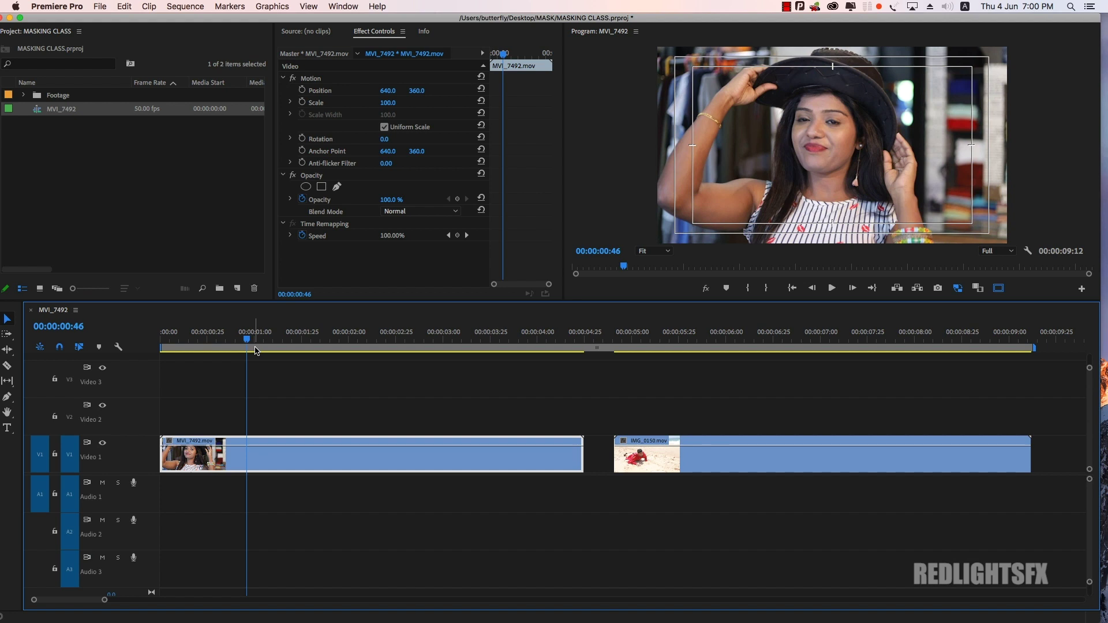
# Step: Preview the beach clip and move it out to the end of the timeline
pyautogui.moveTo(254, 339); pyautogui.dragTo(225, 339)
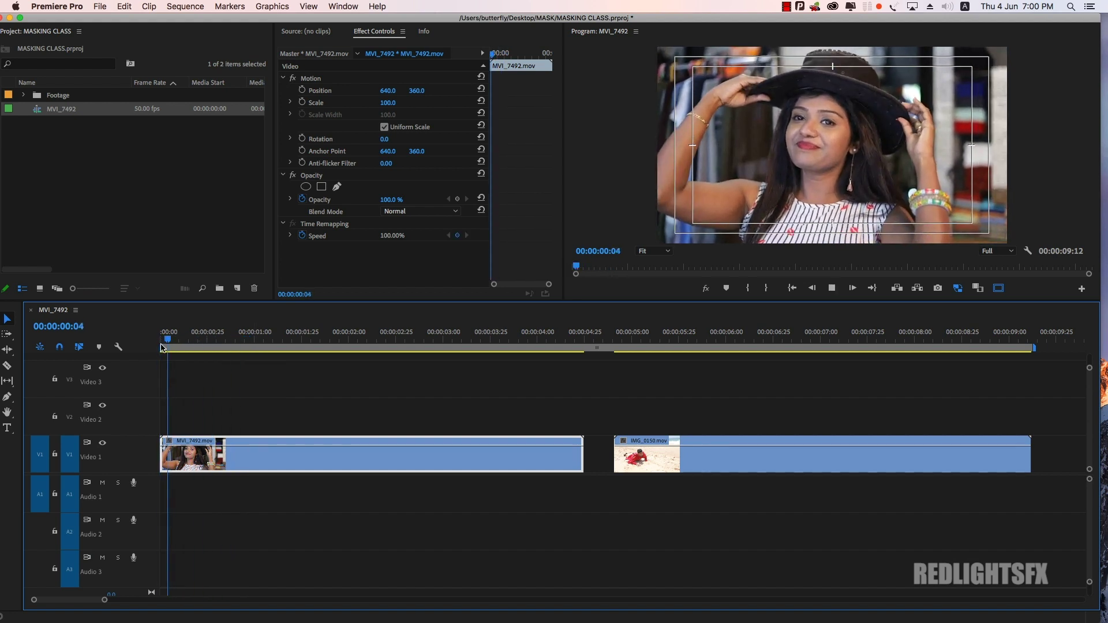
pyautogui.moveTo(209, 341); pyautogui.dragTo(221, 339)
pyautogui.click(634, 466)
pyautogui.moveTo(633, 466); pyautogui.dragTo(995, 466)
# Step: Slow the woman clip MVI_7492 to 50% speed and play it back from the start
pyautogui.click(480, 461)
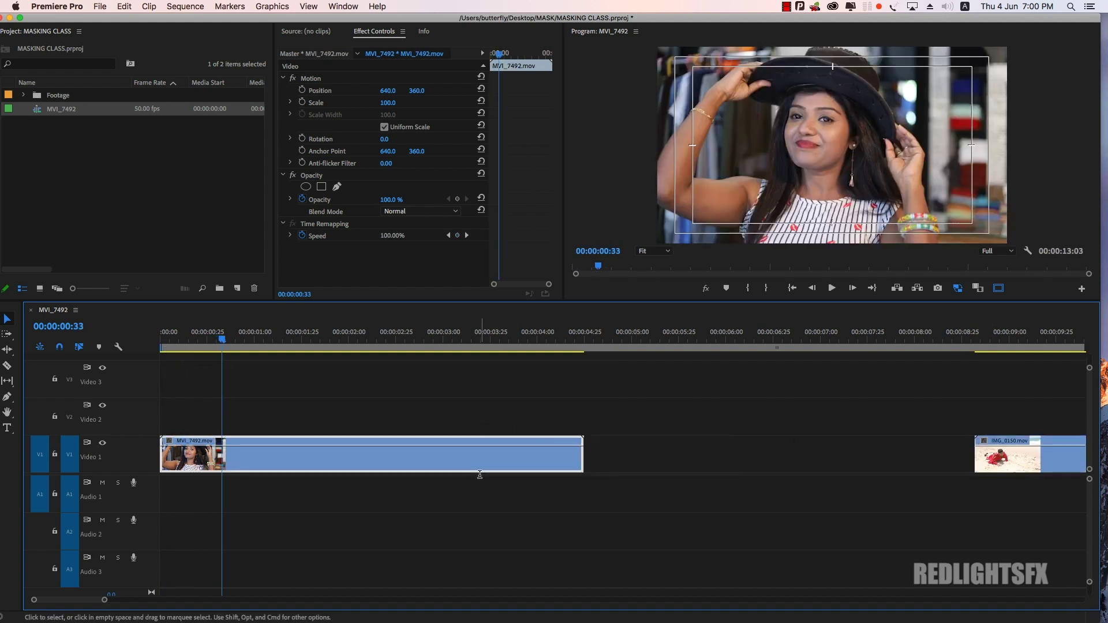
pyautogui.press('super+r')
pyautogui.write('50')
pyautogui.press('Return')
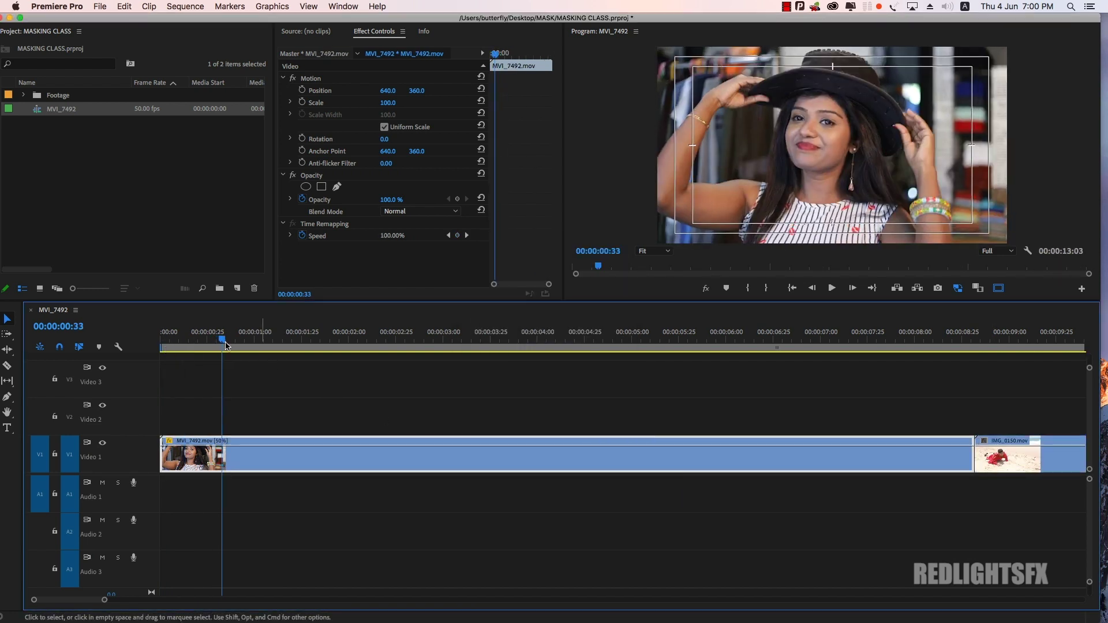
pyautogui.press('Home')
pyautogui.press('space')
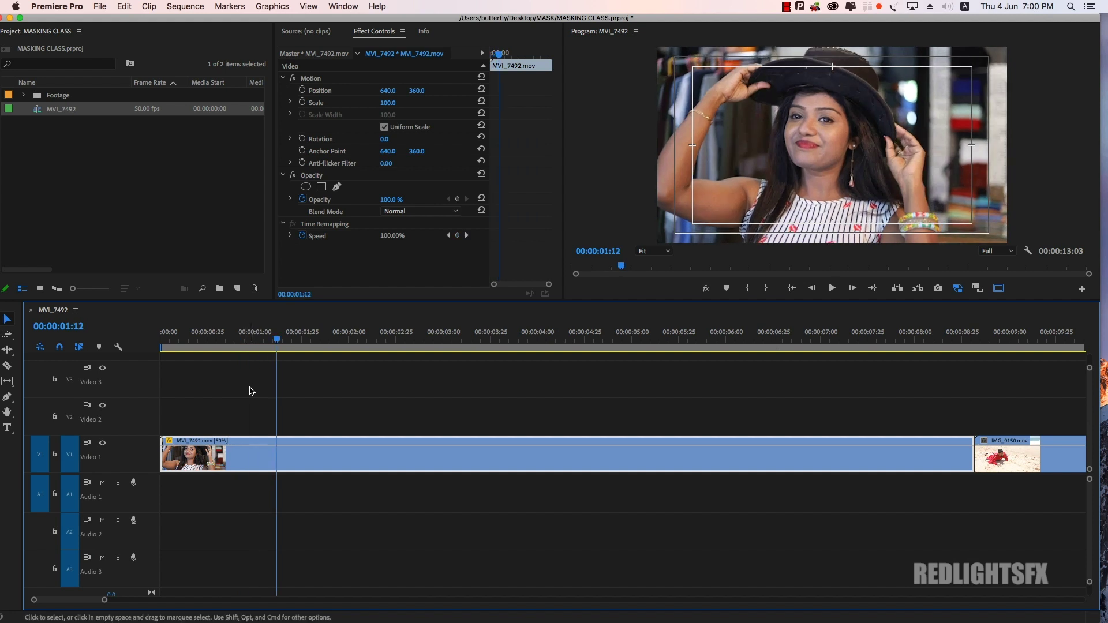
# Step: Place beach clip IMG_0150 on Video 2 at 50% speed, raised to Position Y 148
pyautogui.moveTo(1004, 456)
pyautogui.mouseDown()
pyautogui.moveTo(1001, 417)
pyautogui.moveTo(314, 420)
pyautogui.mouseUp()
pyautogui.press('super+r')
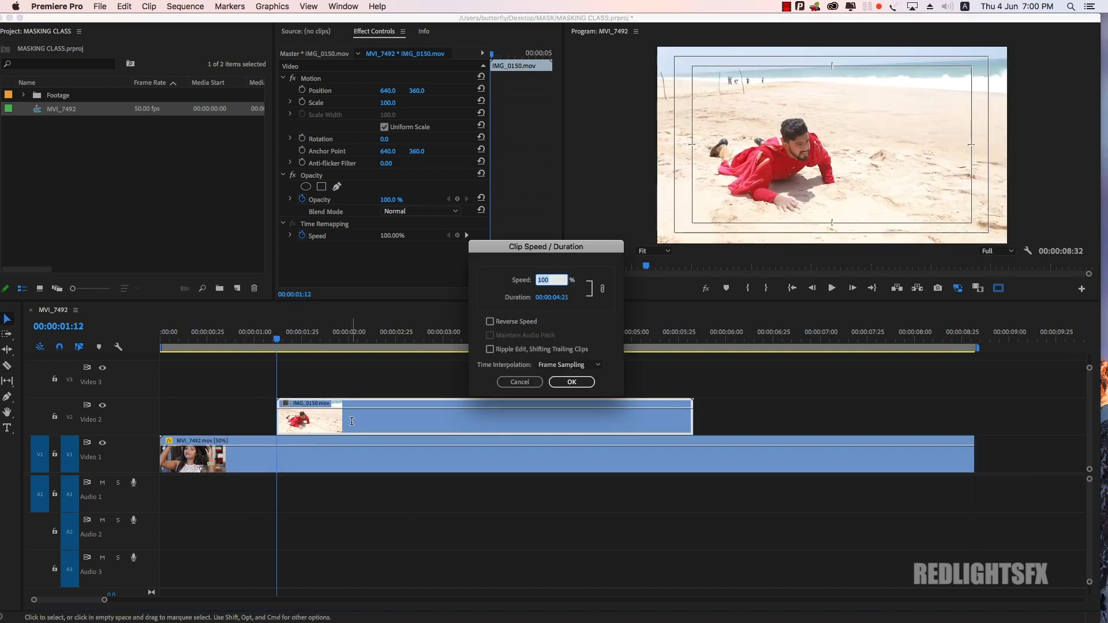
pyautogui.press('Return')
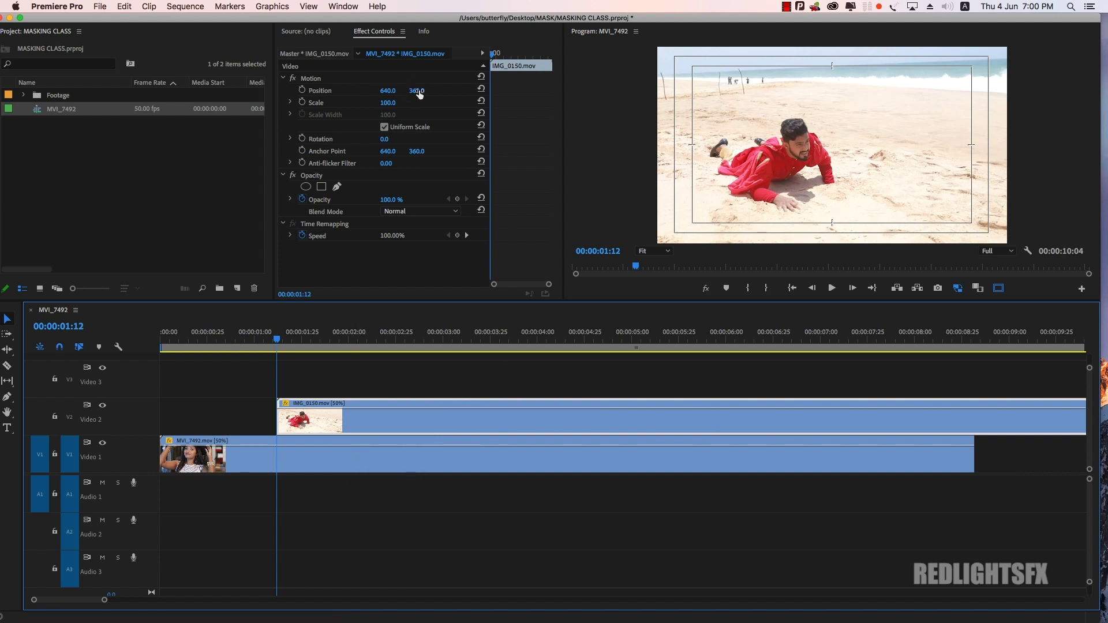
pyautogui.moveTo(416, 91); pyautogui.dragTo(297, 91)
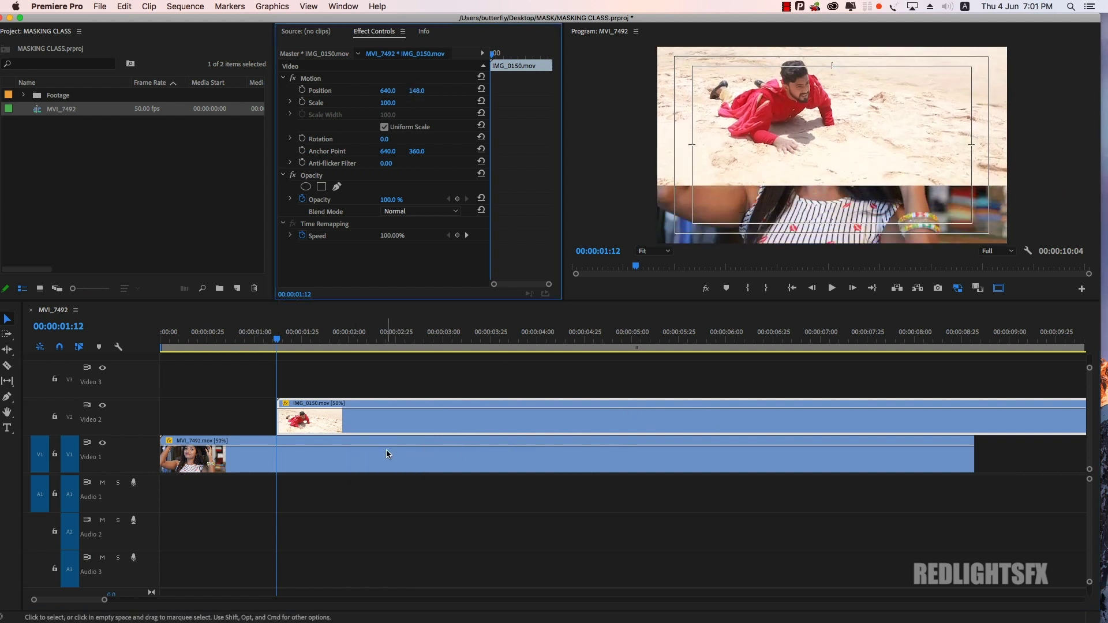
# Step: Razor-cut the woman clip at the playhead and lower its later part to Y 551
pyautogui.click(359, 459)
pyautogui.press('c')
pyautogui.click(283, 458)
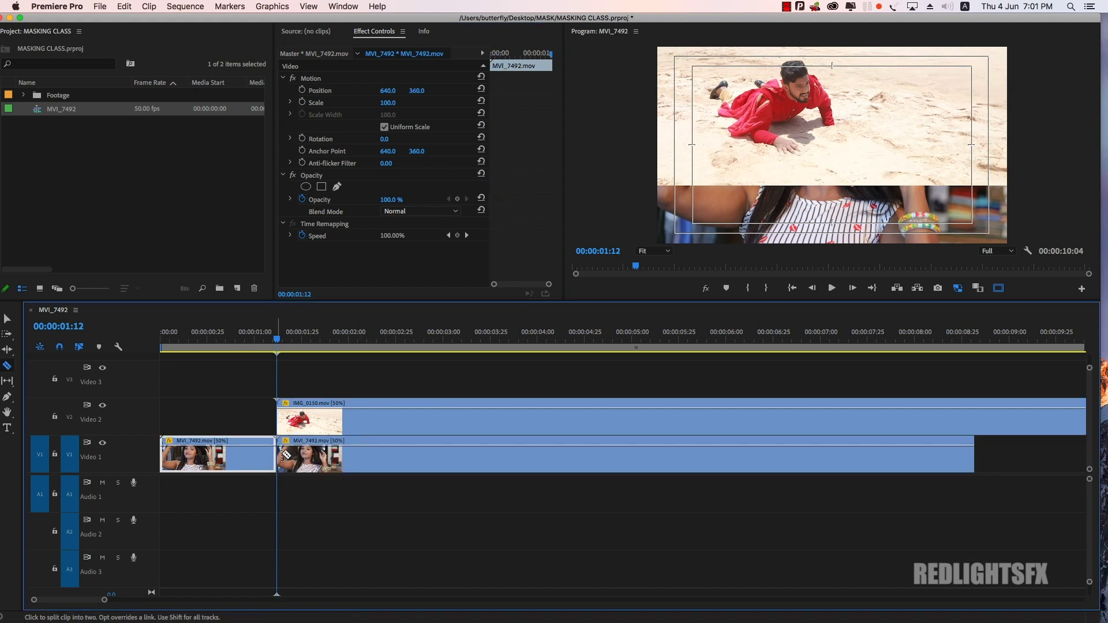
pyautogui.press('v')
pyautogui.moveTo(418, 93); pyautogui.dragTo(527, 92)
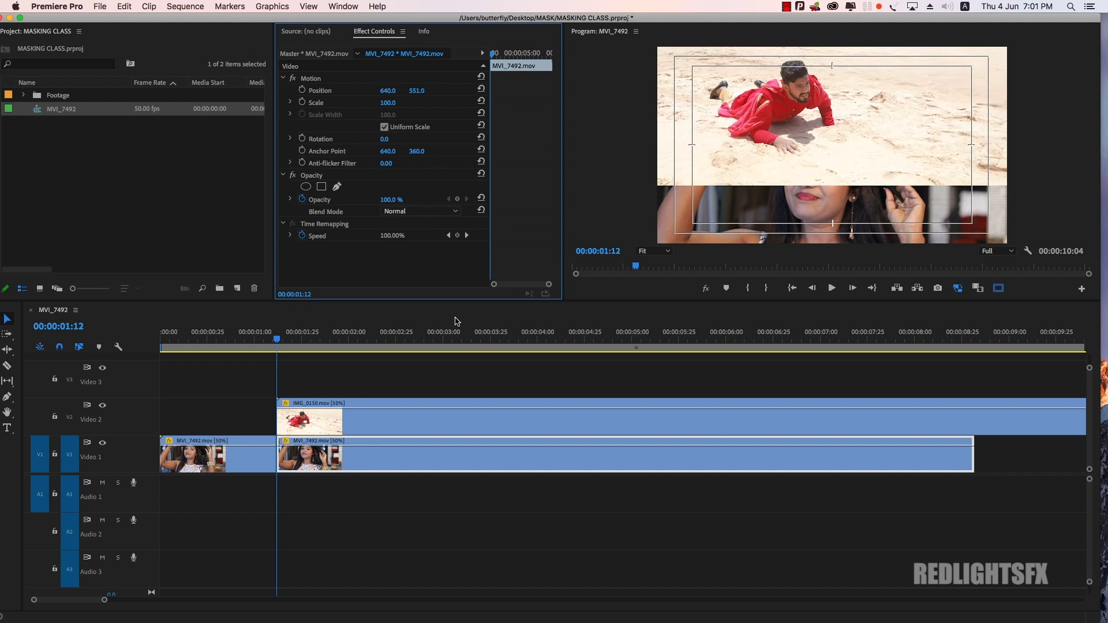
pyautogui.click(367, 415)
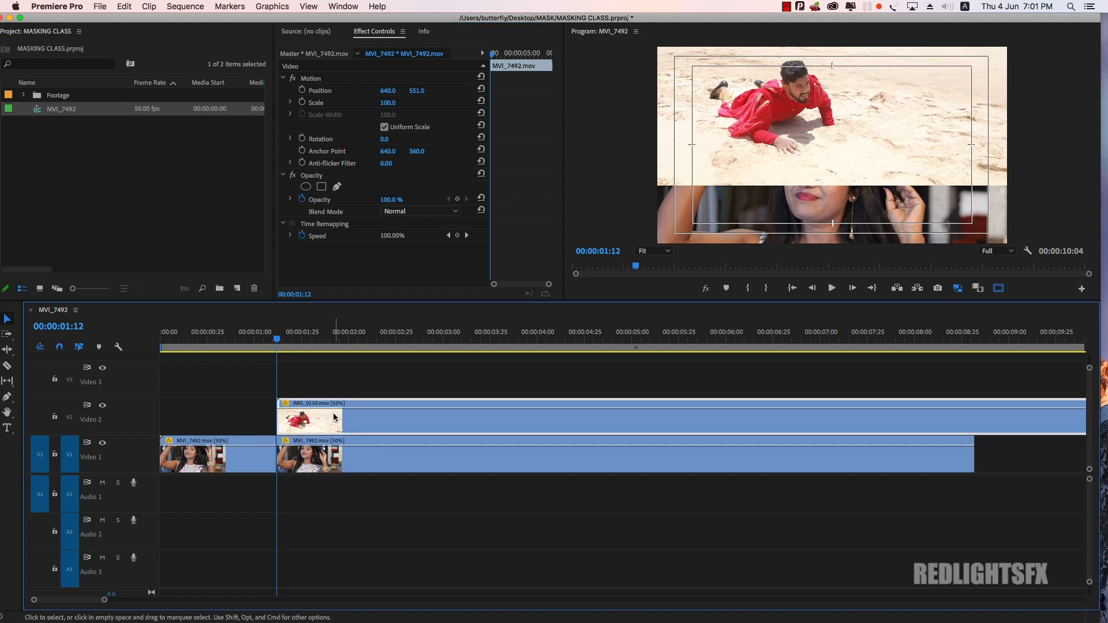
# Step: Mask the beach clip with a rectangle past the frame top, level bottom edge, Mask Feather 0
pyautogui.click(321, 187)
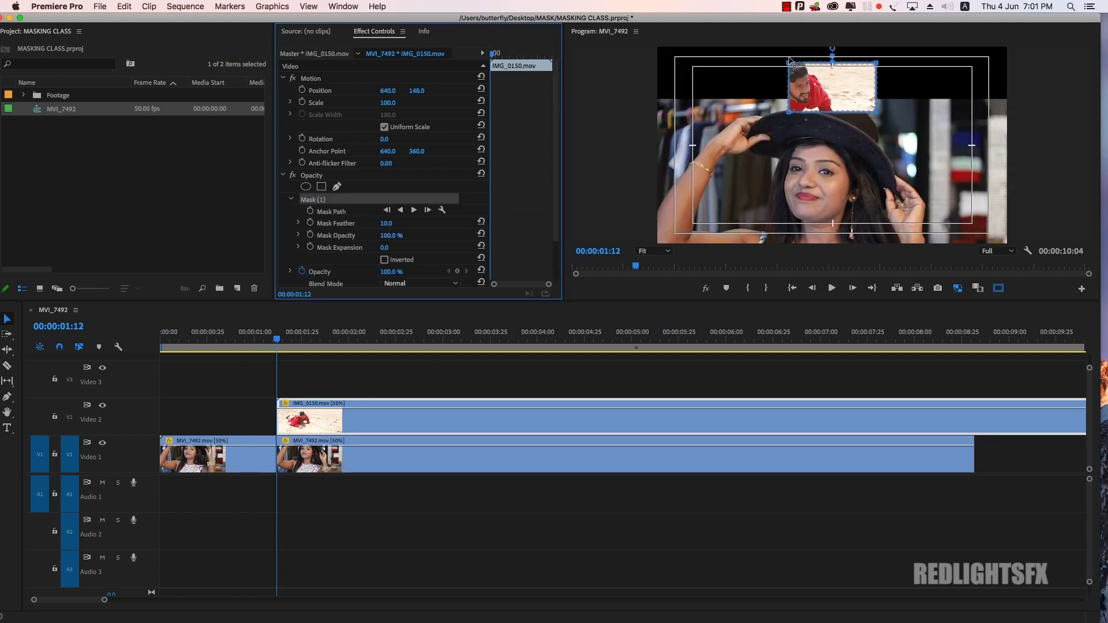
pyautogui.moveTo(788, 64); pyautogui.dragTo(624, 34)
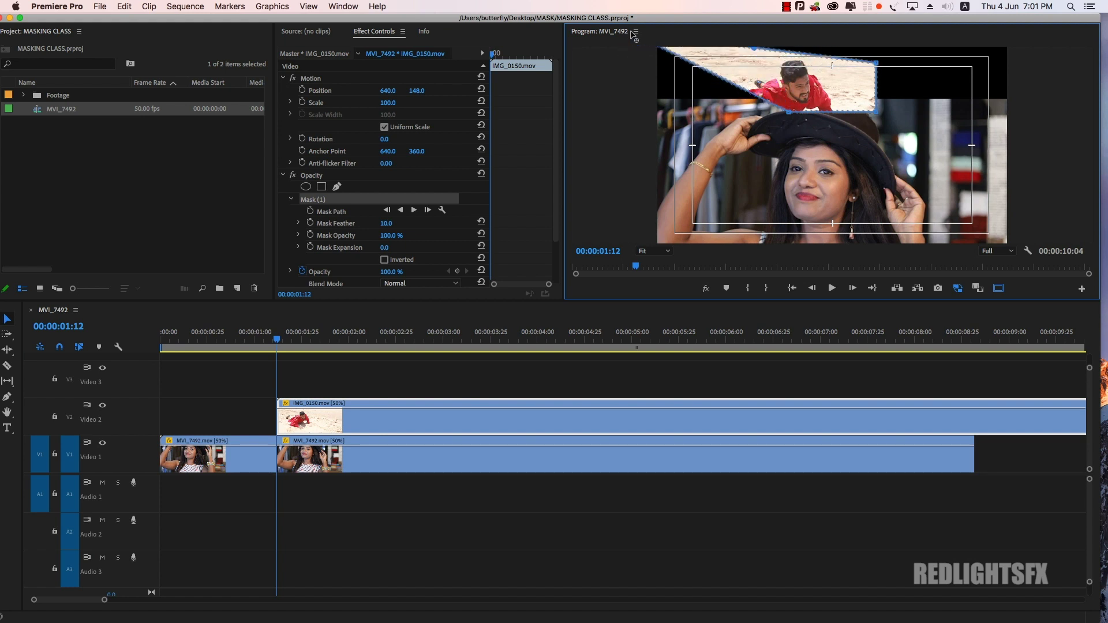
pyautogui.moveTo(877, 65); pyautogui.dragTo(1050, 48)
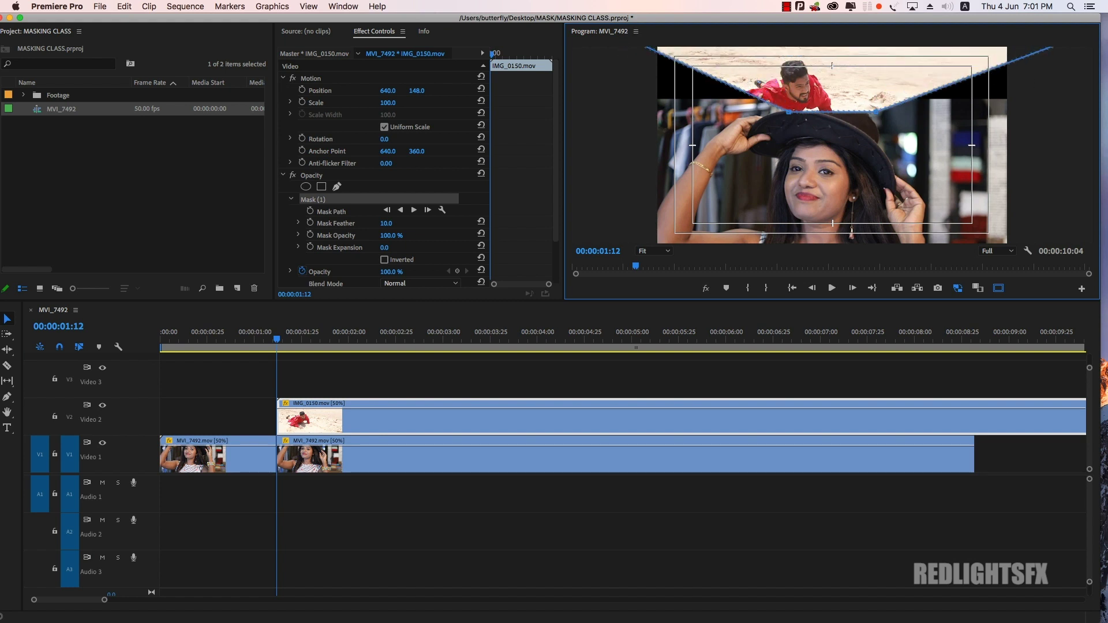
pyautogui.moveTo(879, 115); pyautogui.dragTo(1016, 141)
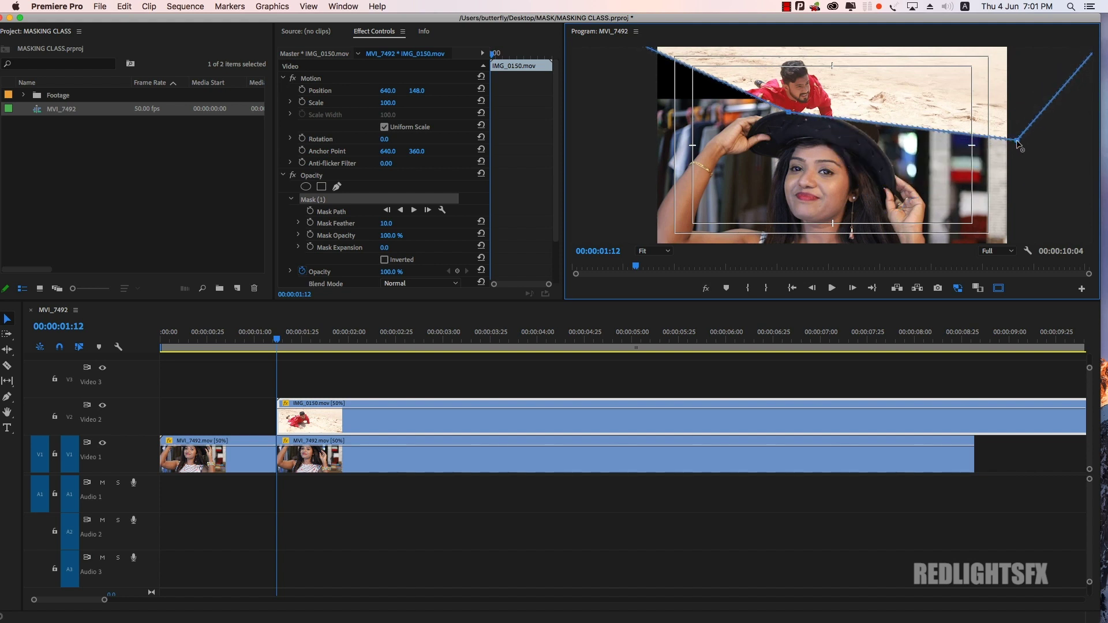
pyautogui.moveTo(788, 114); pyautogui.dragTo(621, 140)
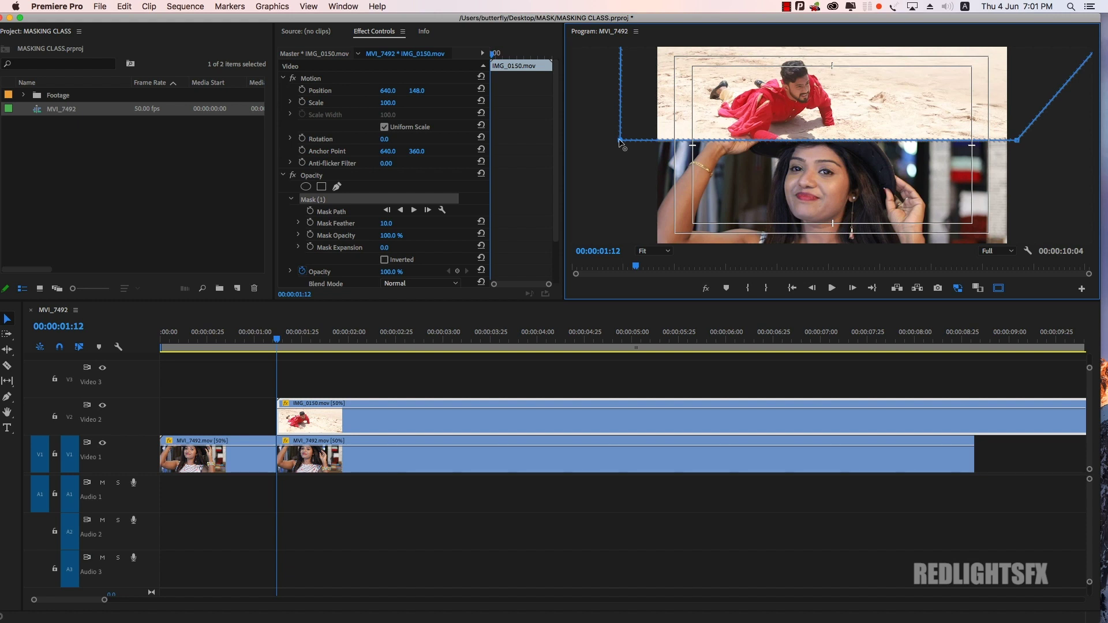
pyautogui.moveTo(620, 140); pyautogui.dragTo(619, 145)
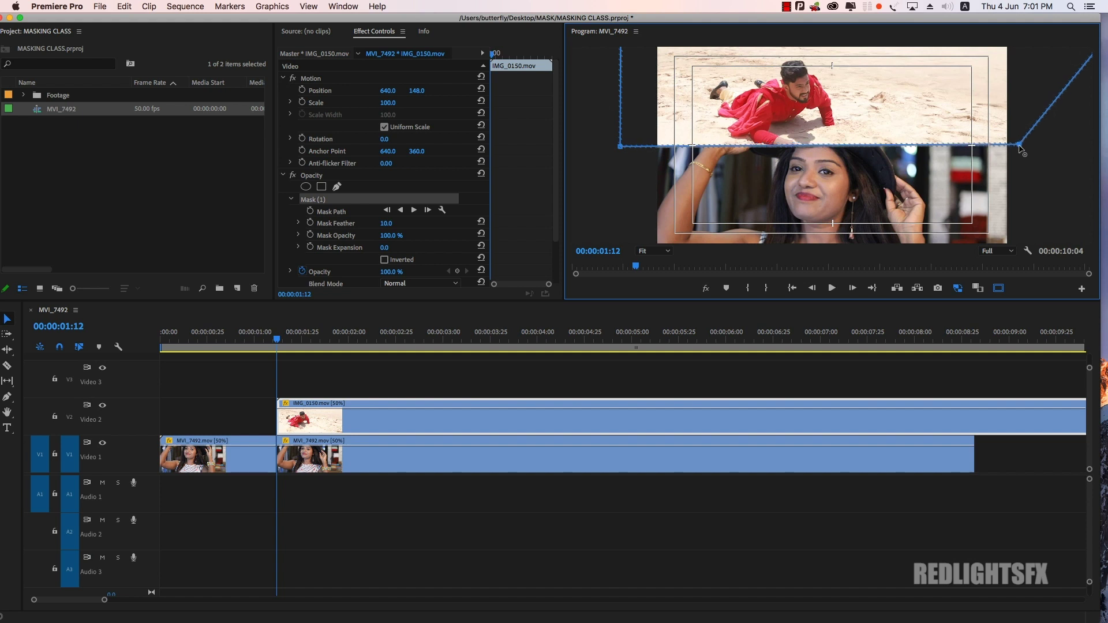
pyautogui.moveTo(1017, 140); pyautogui.dragTo(1021, 146)
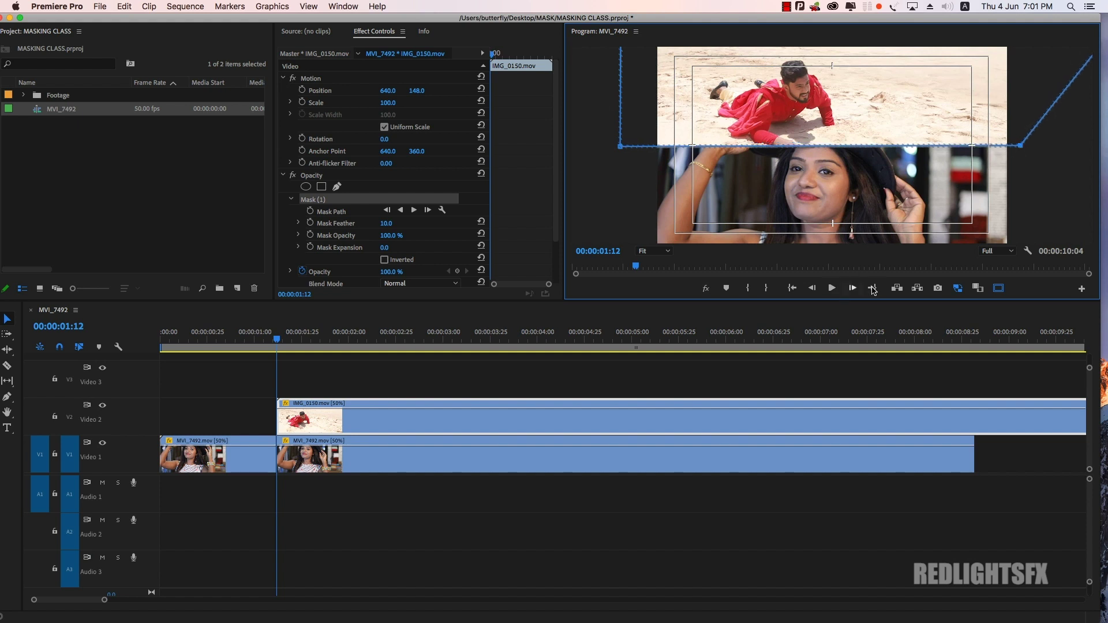
pyautogui.click(402, 381)
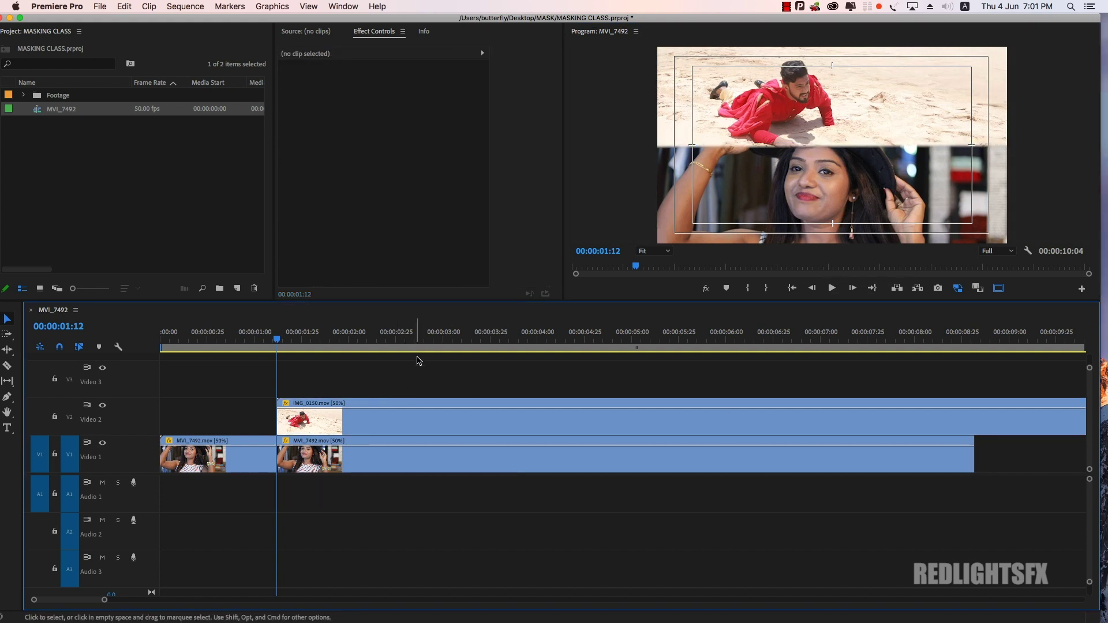
pyautogui.click(317, 418)
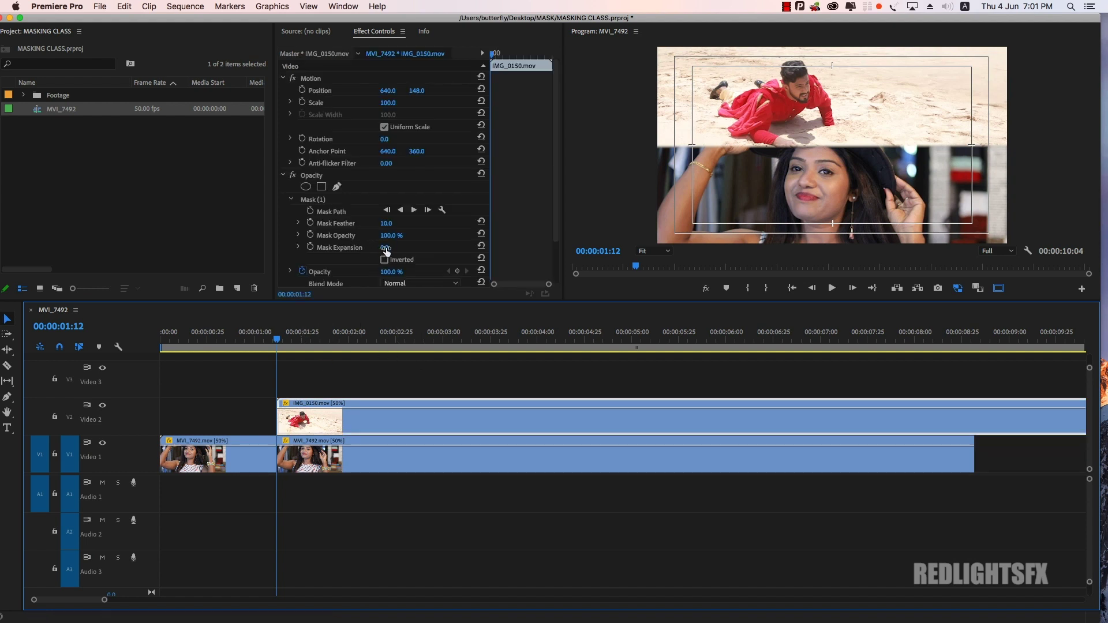
pyautogui.click(387, 224)
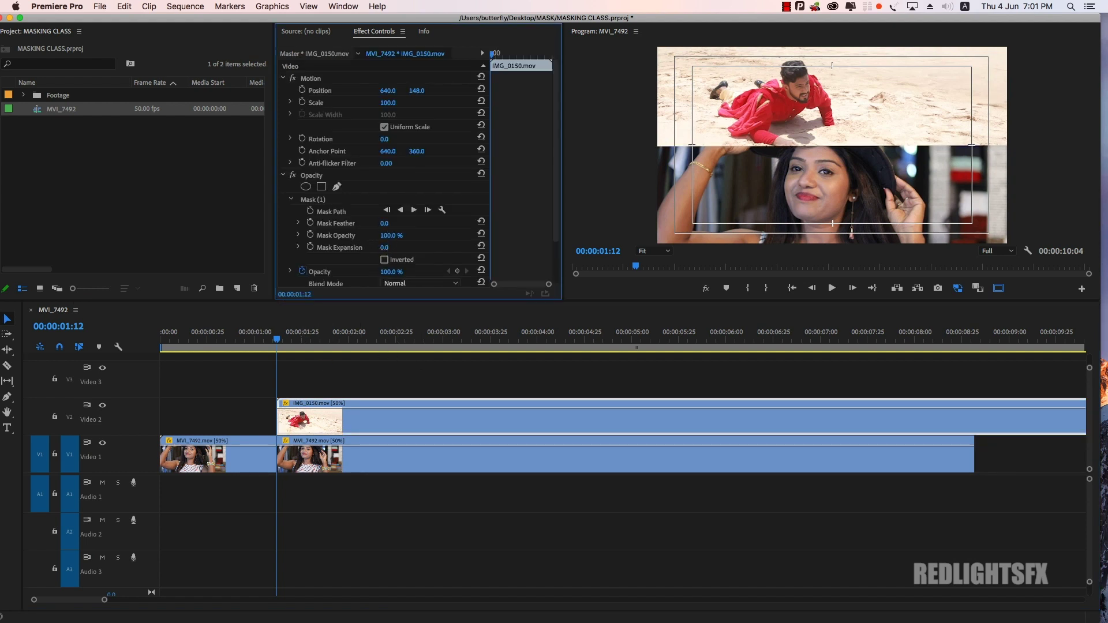
# Step: Create a new white Color Matte project item
pyautogui.click(237, 289)
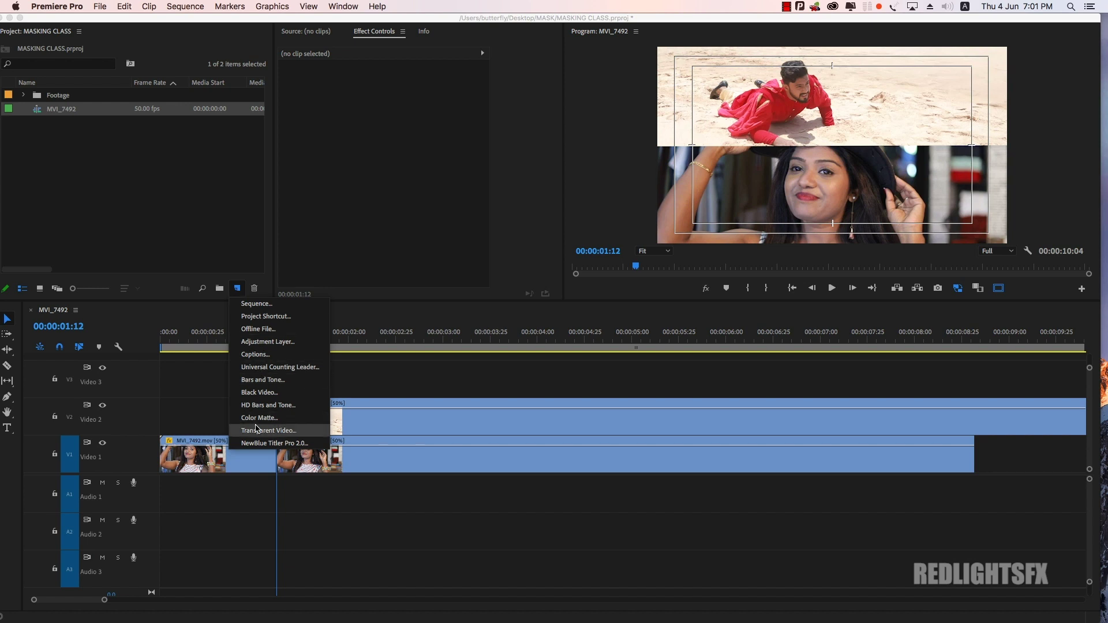
pyautogui.click(272, 418)
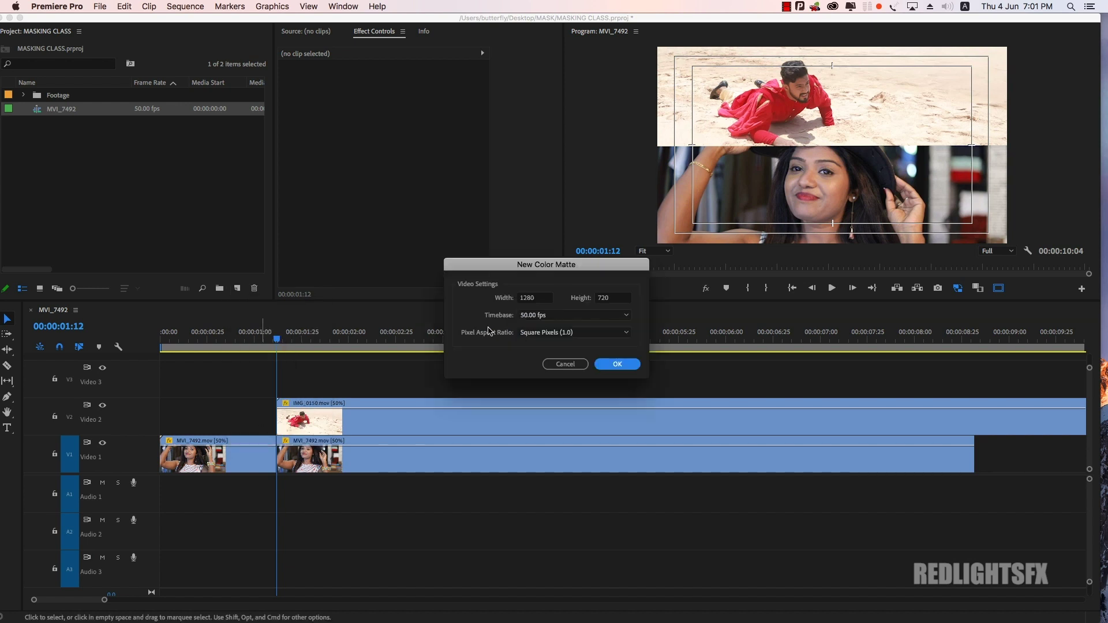
pyautogui.click(617, 364)
pyautogui.click(448, 174)
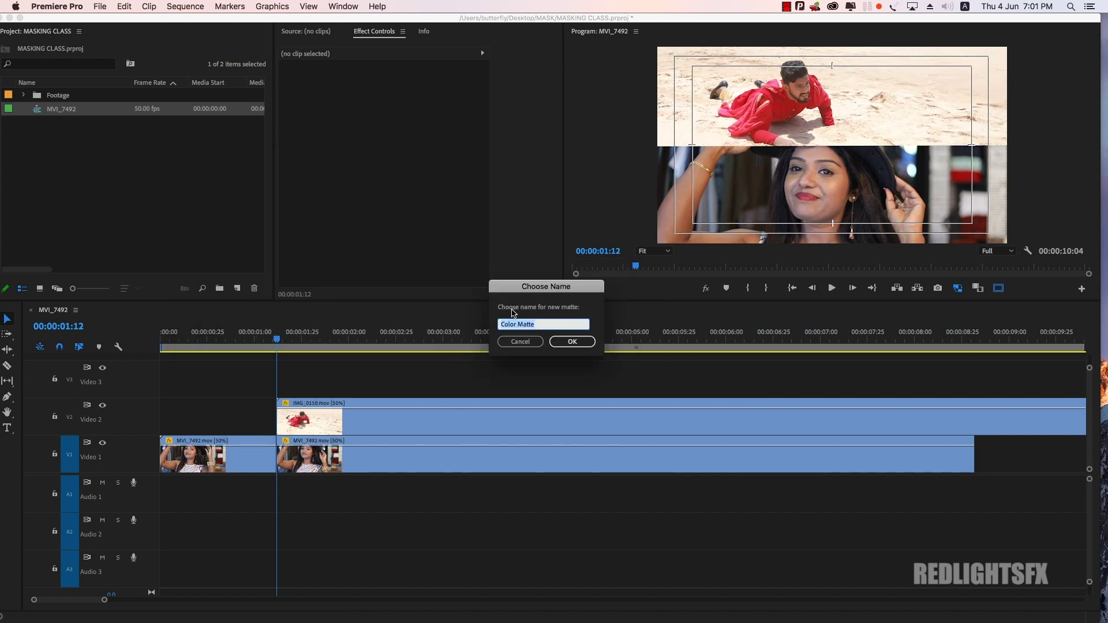
pyautogui.click(571, 342)
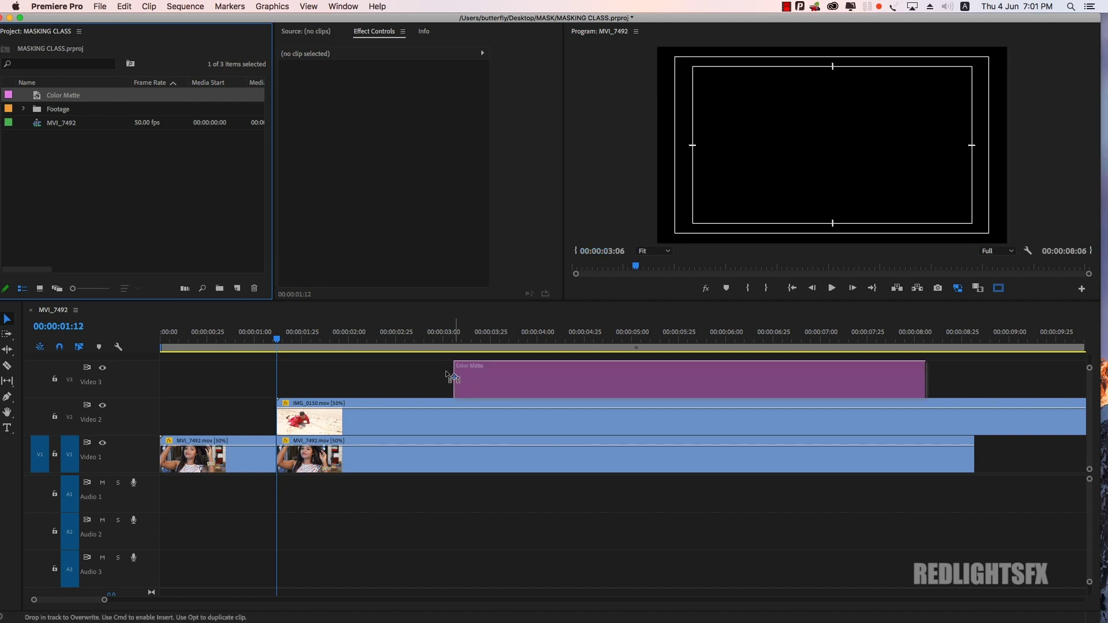
# Step: Place the Color Matte on Video 3 and squash it to Scale Height 2.3, non-uniform
pyautogui.moveTo(42, 97); pyautogui.dragTo(336, 385)
pyautogui.click(335, 384)
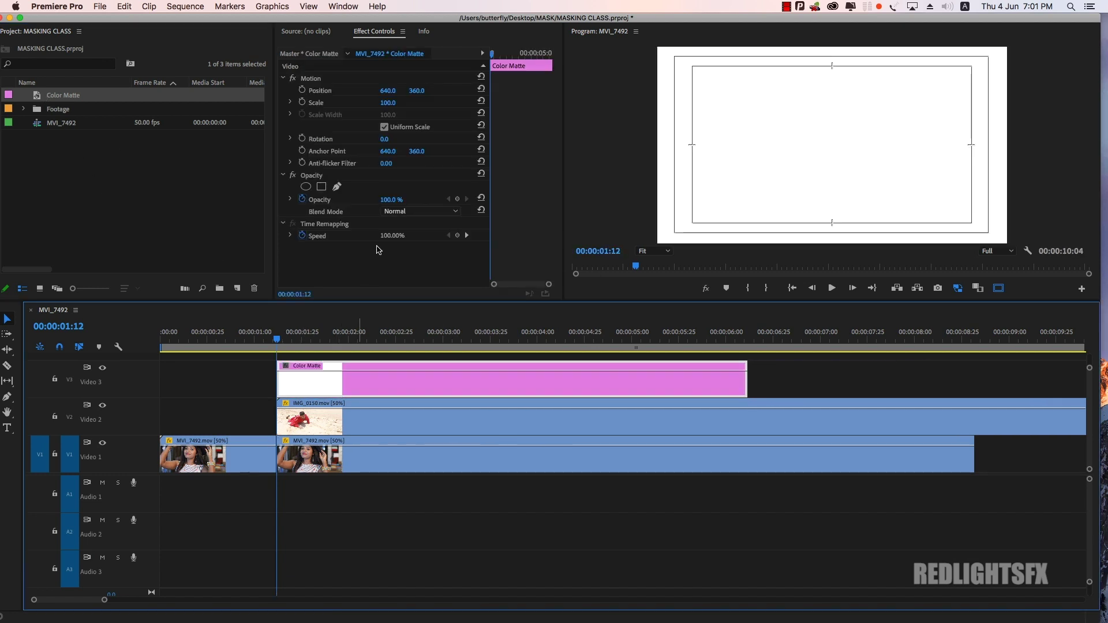
pyautogui.click(313, 79)
pyautogui.click(384, 127)
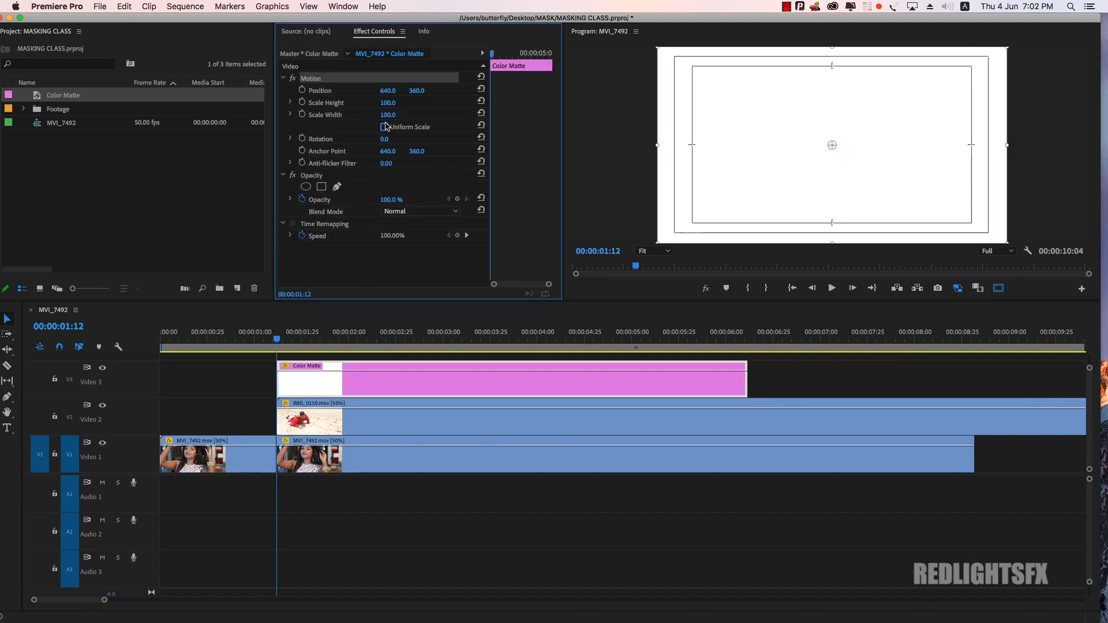
pyautogui.moveTo(833, 47); pyautogui.dragTo(834, 147)
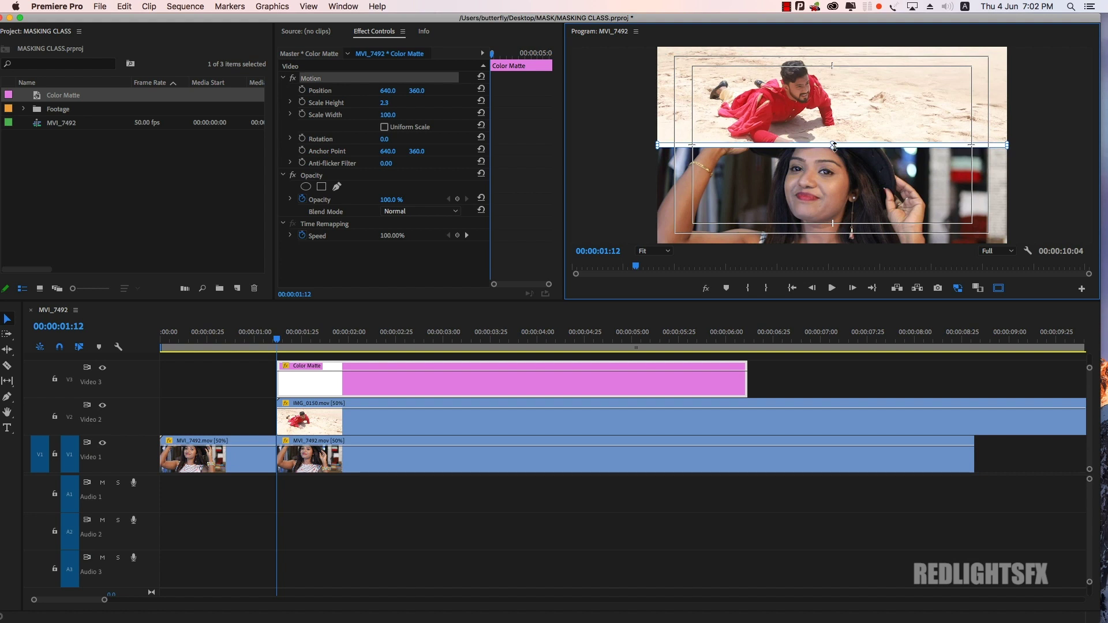
# Step: Draw a closed four-point pen mask around the Color Matte strip
pyautogui.click(796, 366)
pyautogui.click(336, 187)
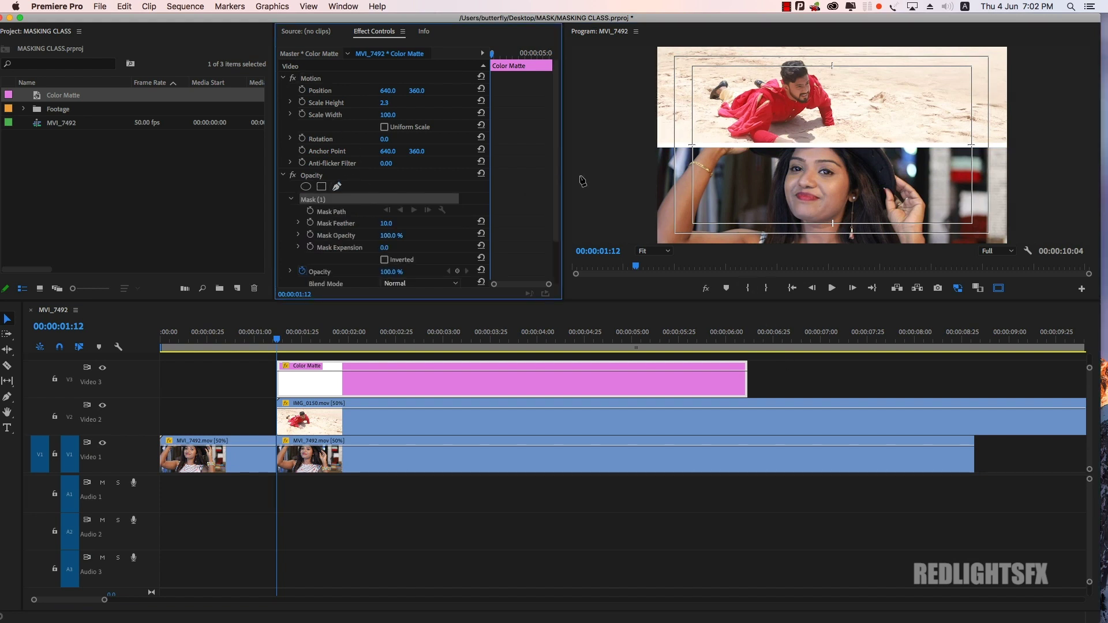
pyautogui.click(600, 134)
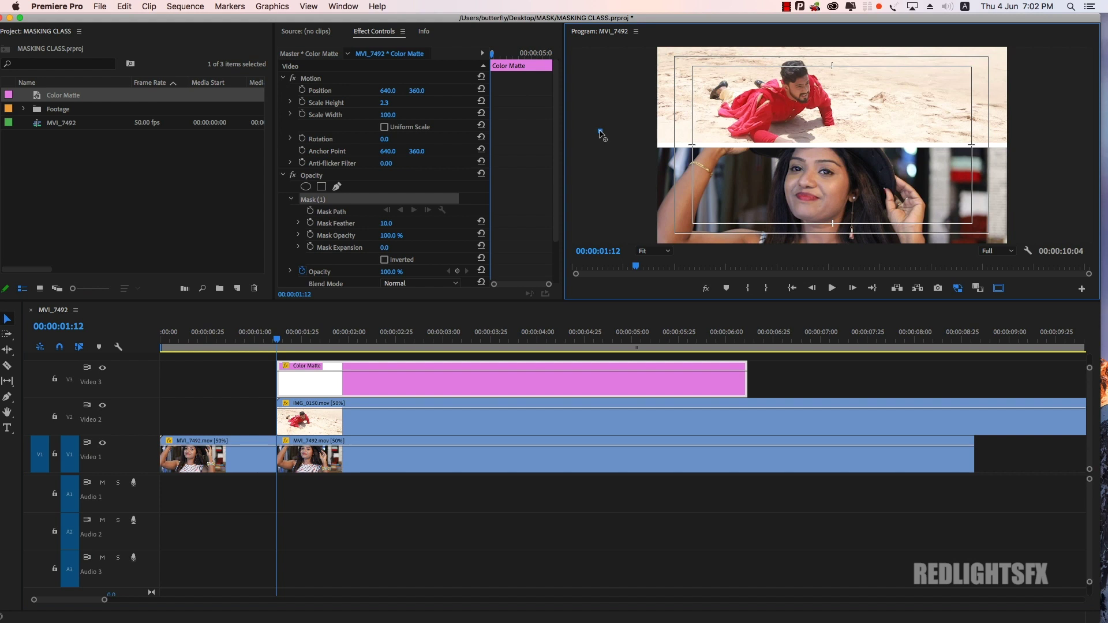
pyautogui.click(1032, 126)
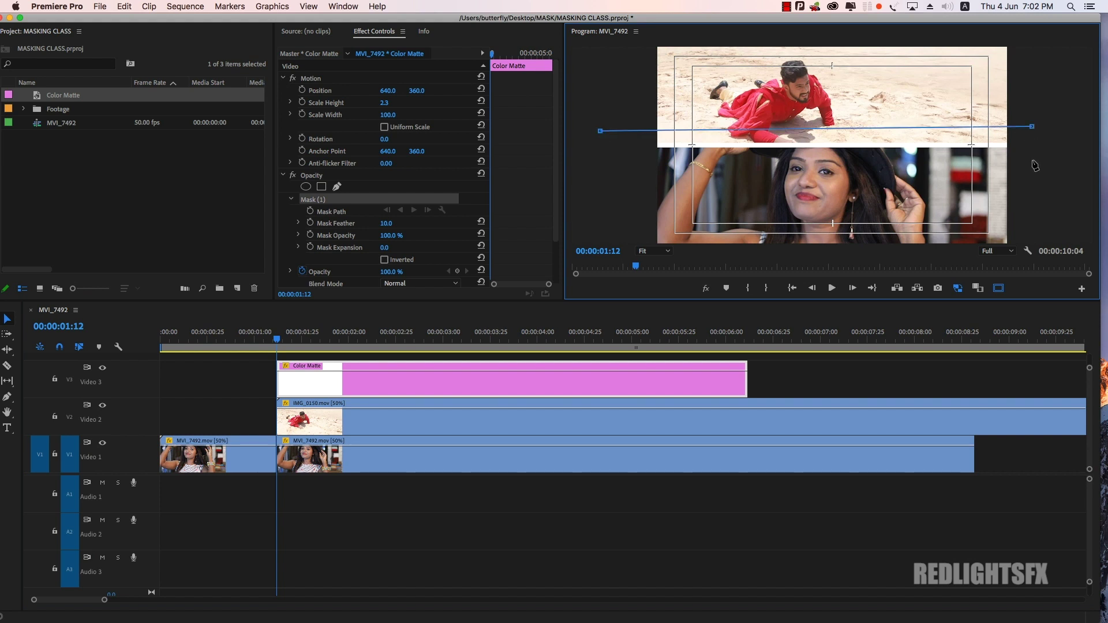
pyautogui.click(601, 169)
pyautogui.click(601, 132)
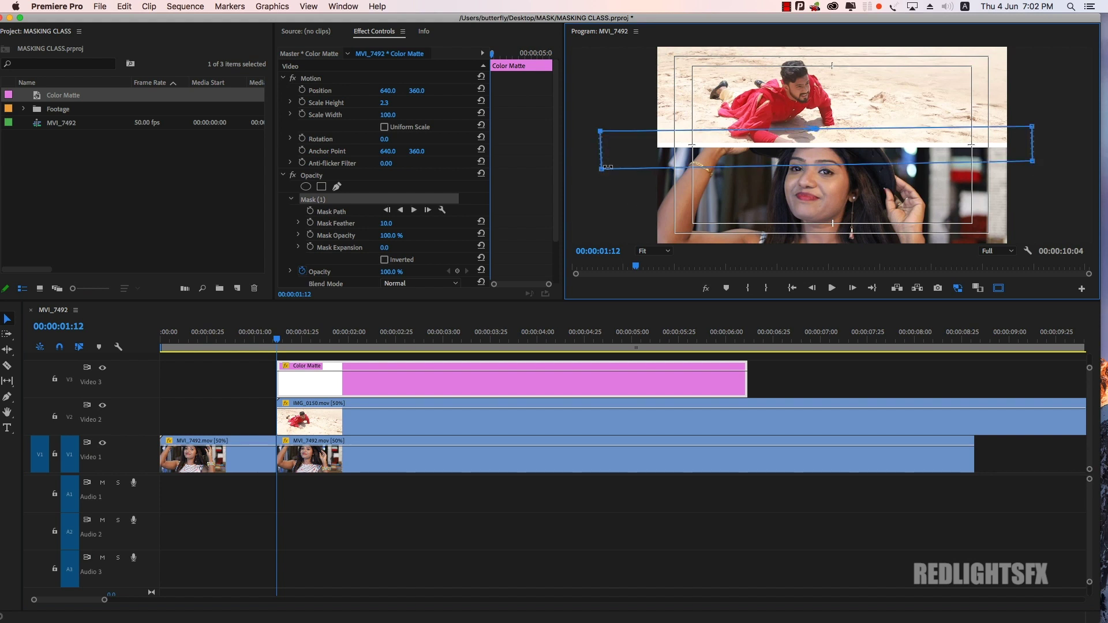
pyautogui.click(329, 387)
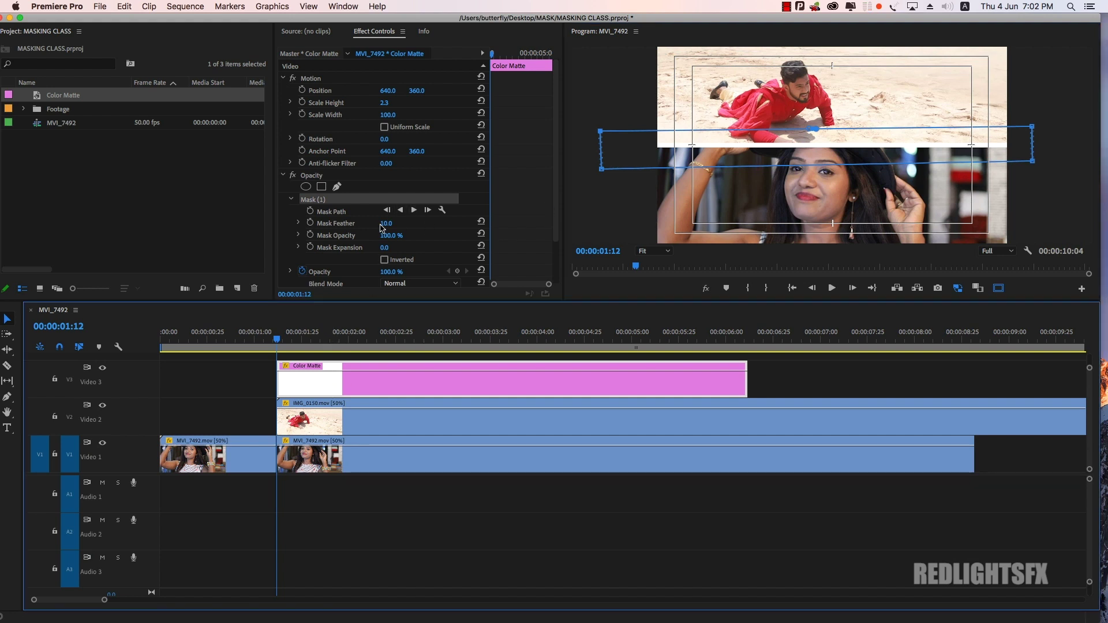
# Step: Keyframe the mask shrunk to the left at 01:12 and stretched across the frame at 01:17
pyautogui.click(1057, 110)
pyautogui.moveTo(1032, 161); pyautogui.dragTo(655, 168)
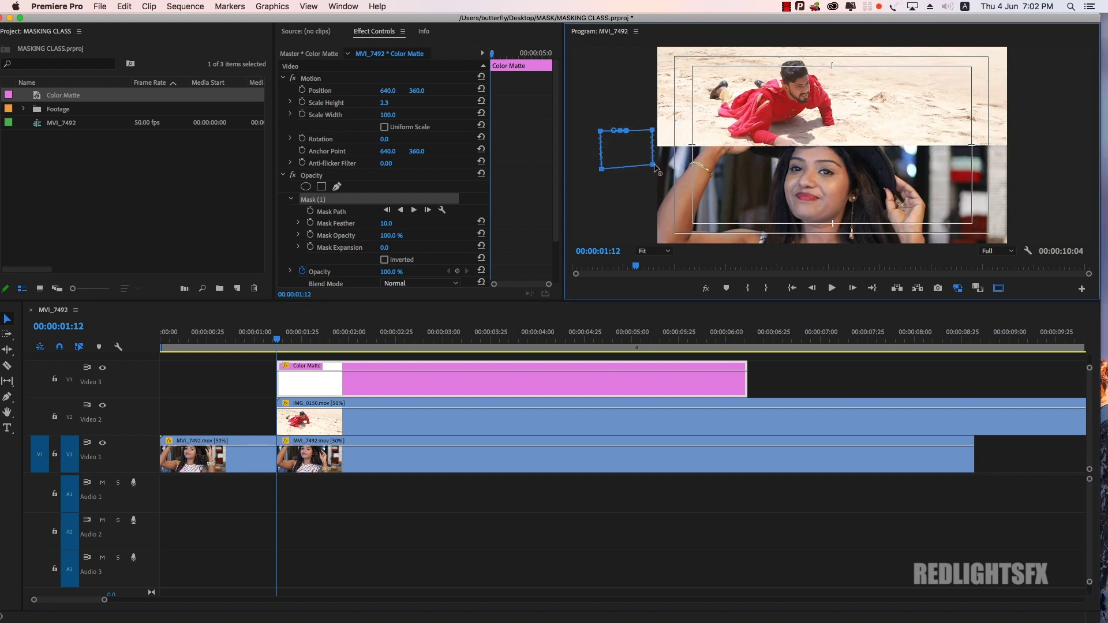
pyautogui.click(311, 212)
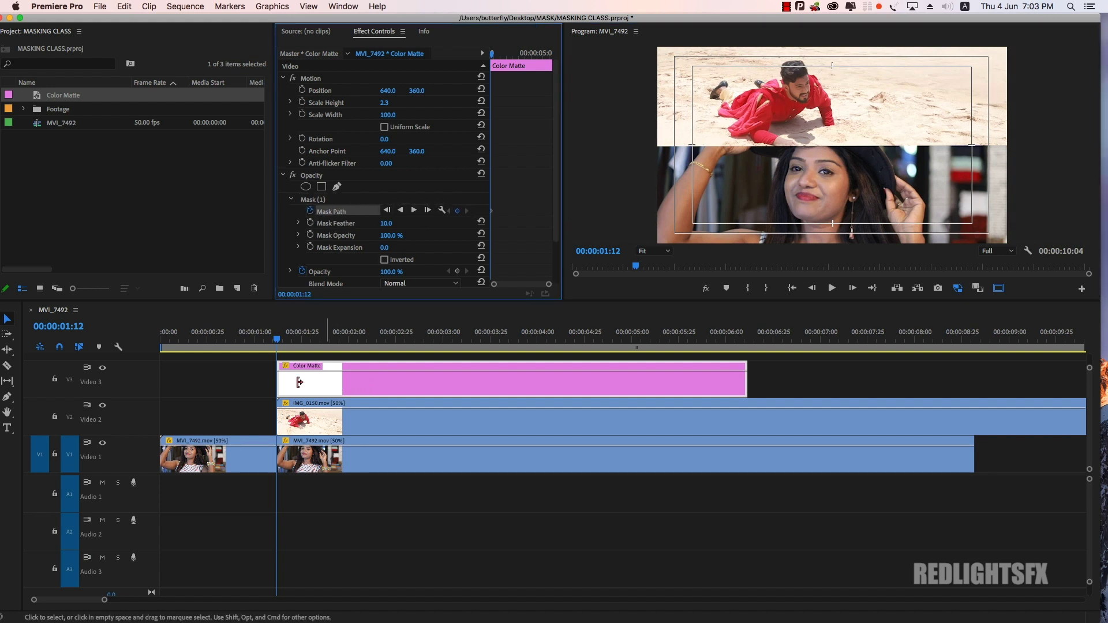
pyautogui.click(253, 384)
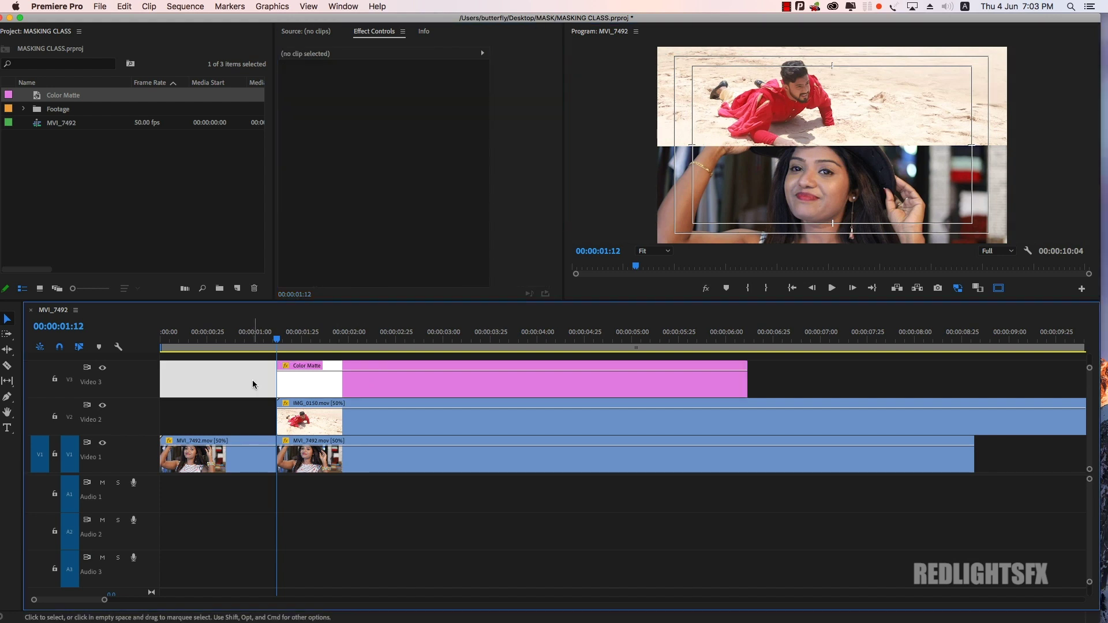
pyautogui.press('Right')
pyautogui.press('Right')
pyautogui.press('Right')
pyautogui.press('Right')
pyautogui.press('Right')
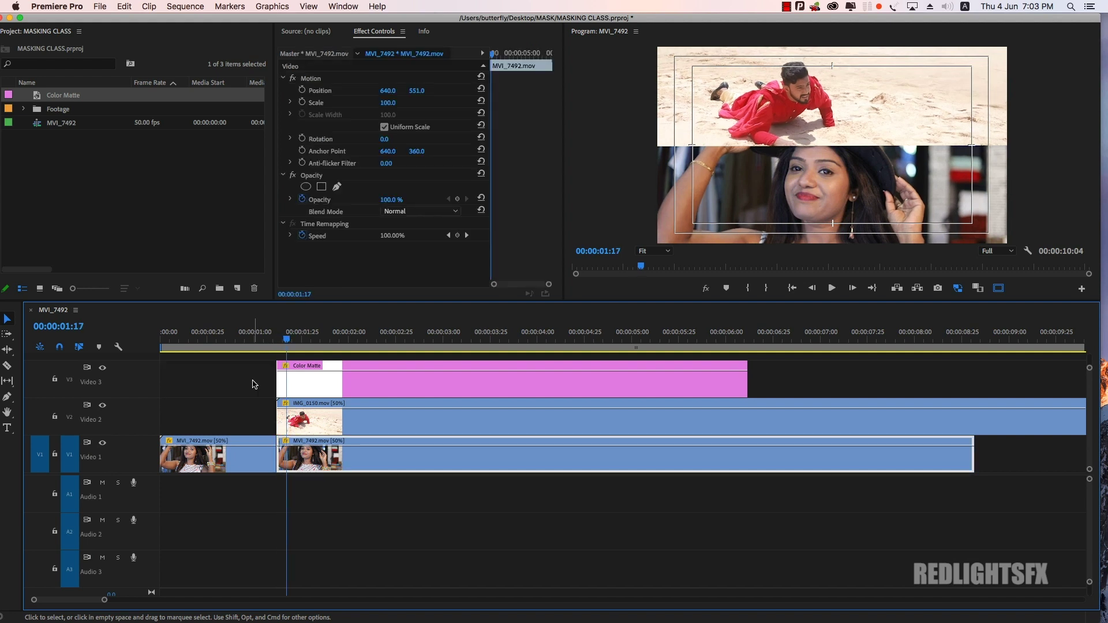
pyautogui.click(403, 394)
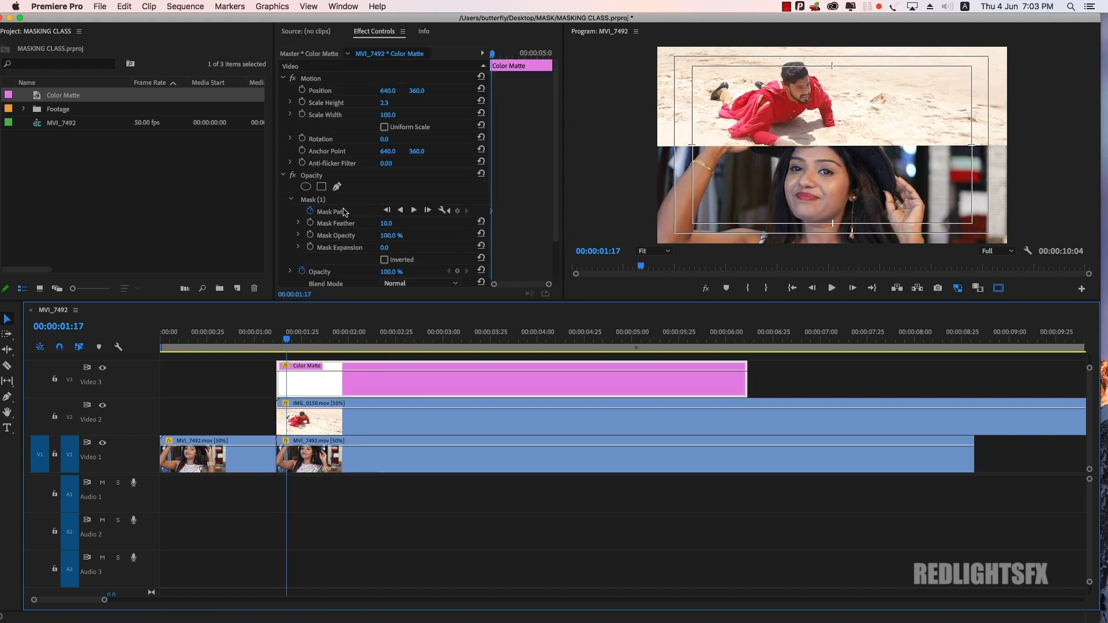
pyautogui.click(316, 201)
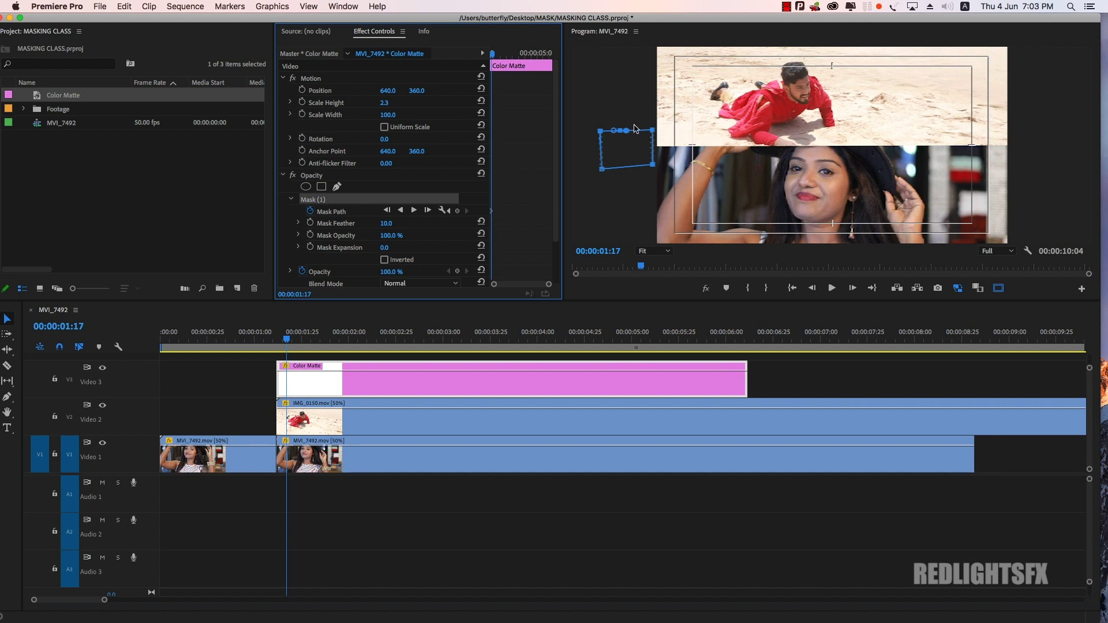
pyautogui.moveTo(653, 131); pyautogui.dragTo(1020, 129)
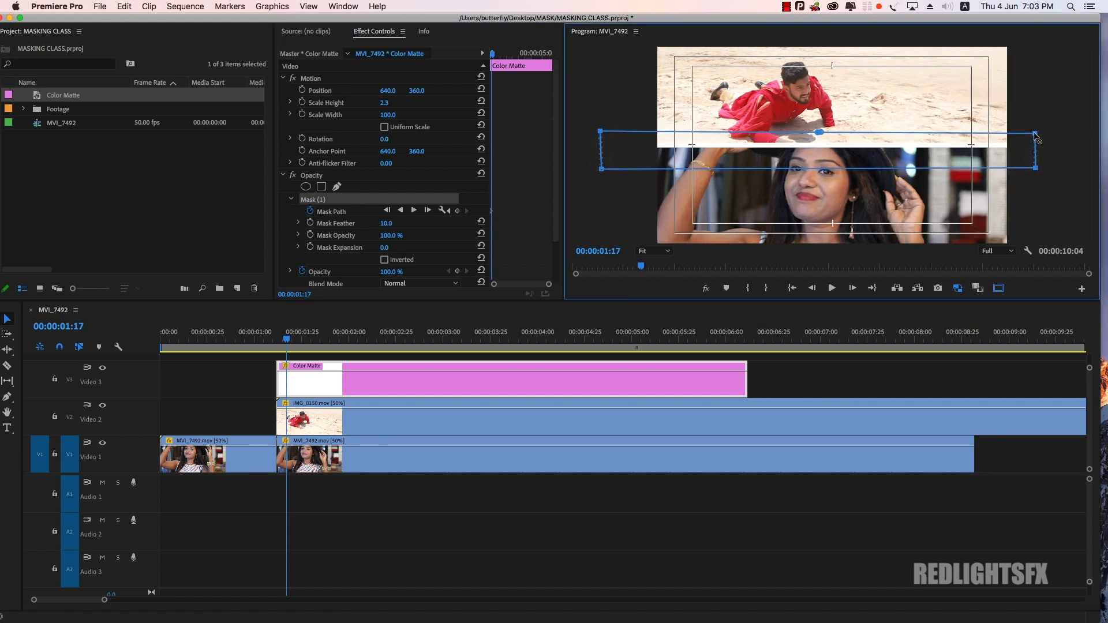
# Step: Play back the mask animation from near 01:00
pyautogui.click(289, 342)
pyautogui.moveTo(289, 342); pyautogui.dragTo(281, 342)
pyautogui.click(262, 378)
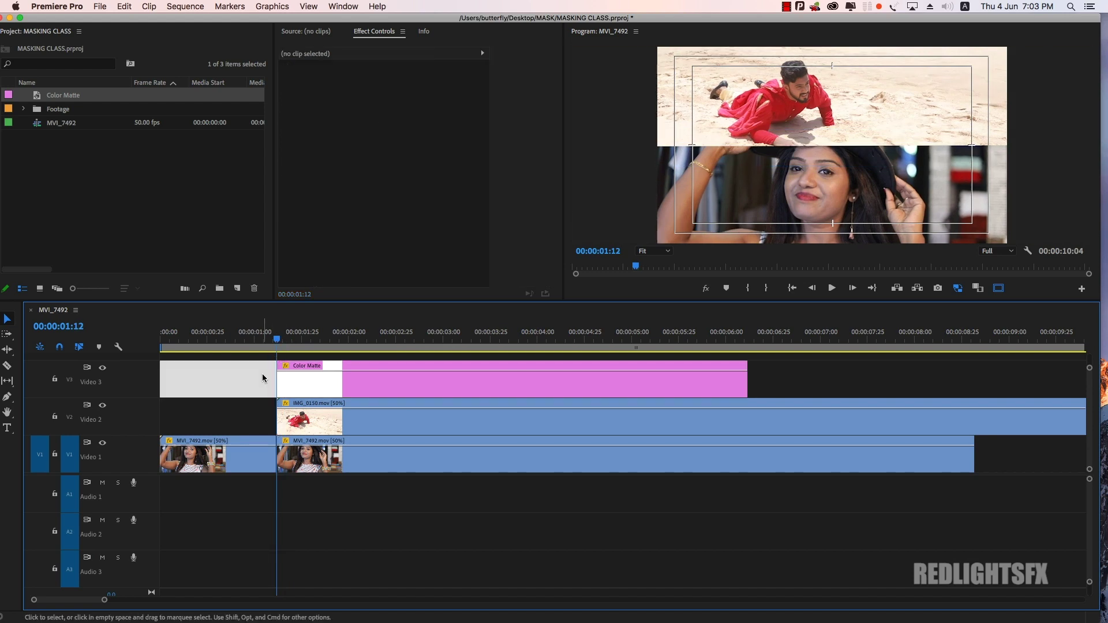
pyautogui.click(260, 456)
pyautogui.click(258, 342)
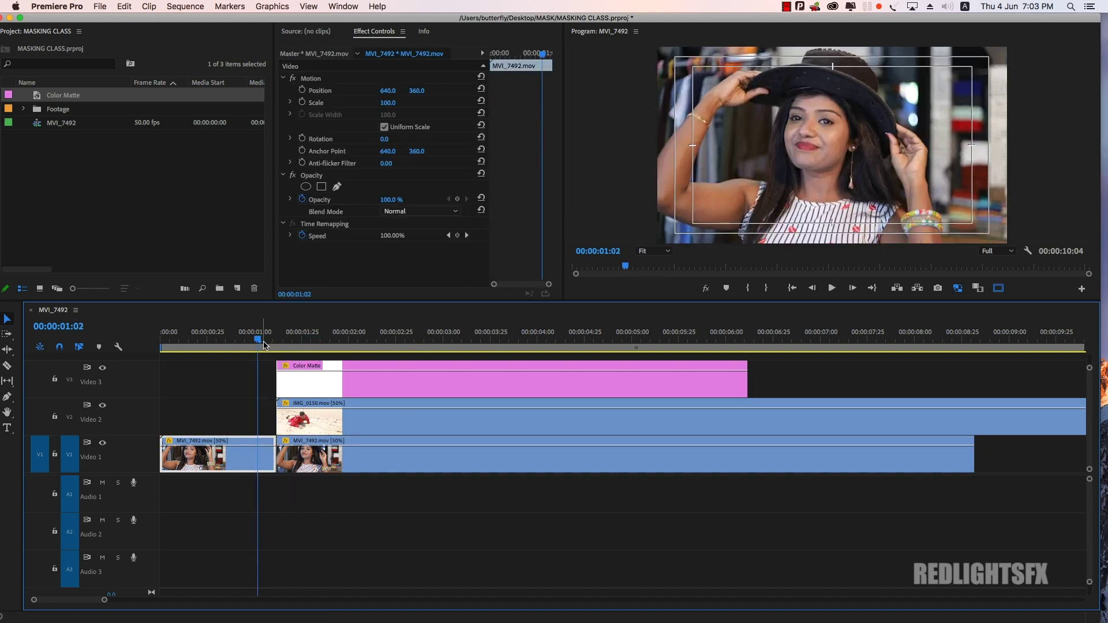
pyautogui.press('space')
pyautogui.press('space')
pyautogui.scroll(2, 494, 442)
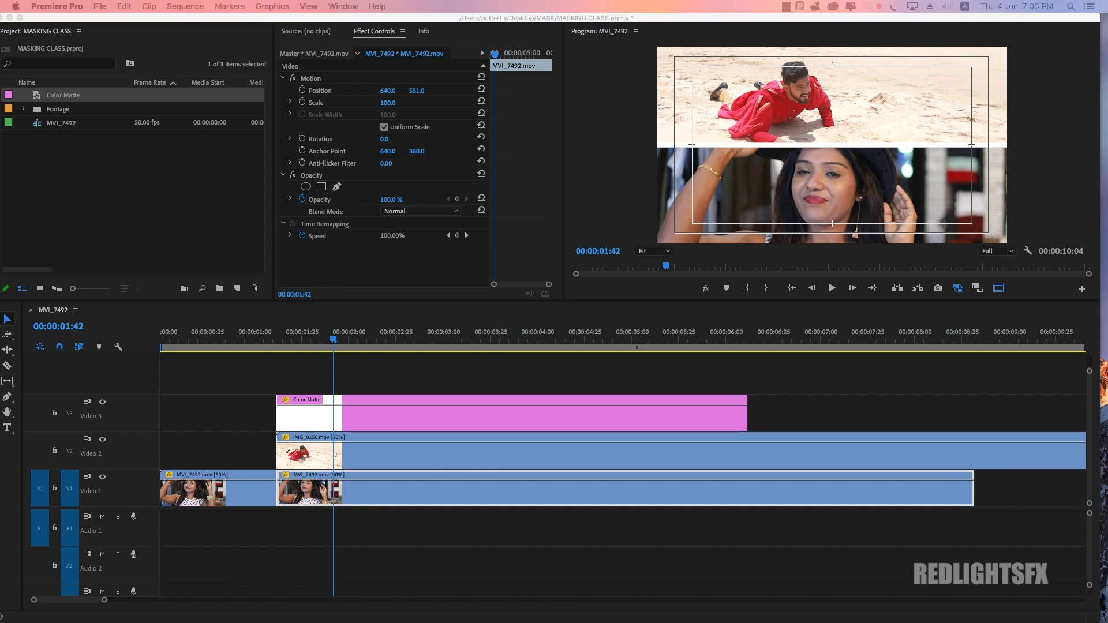
# Step: Move the Color Matte to Video 4 and lay MVI_9994 from In 03:04 on Video 3
pyautogui.moveTo(352, 401); pyautogui.dragTo(354, 386)
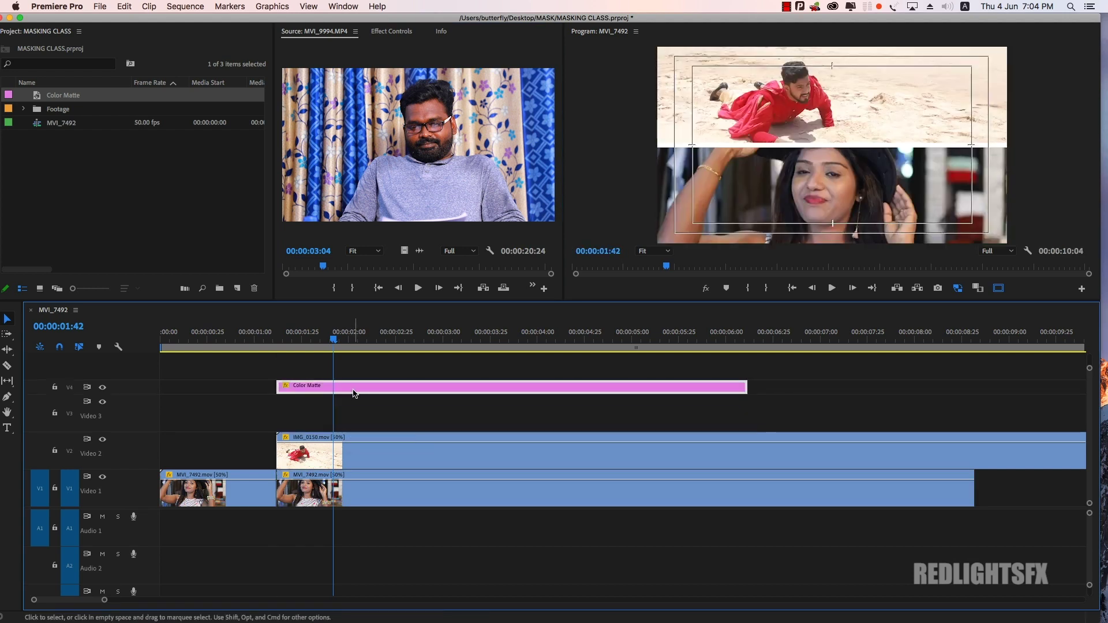
pyautogui.click(411, 193)
pyautogui.press('i')
pyautogui.moveTo(402, 250); pyautogui.dragTo(336, 413)
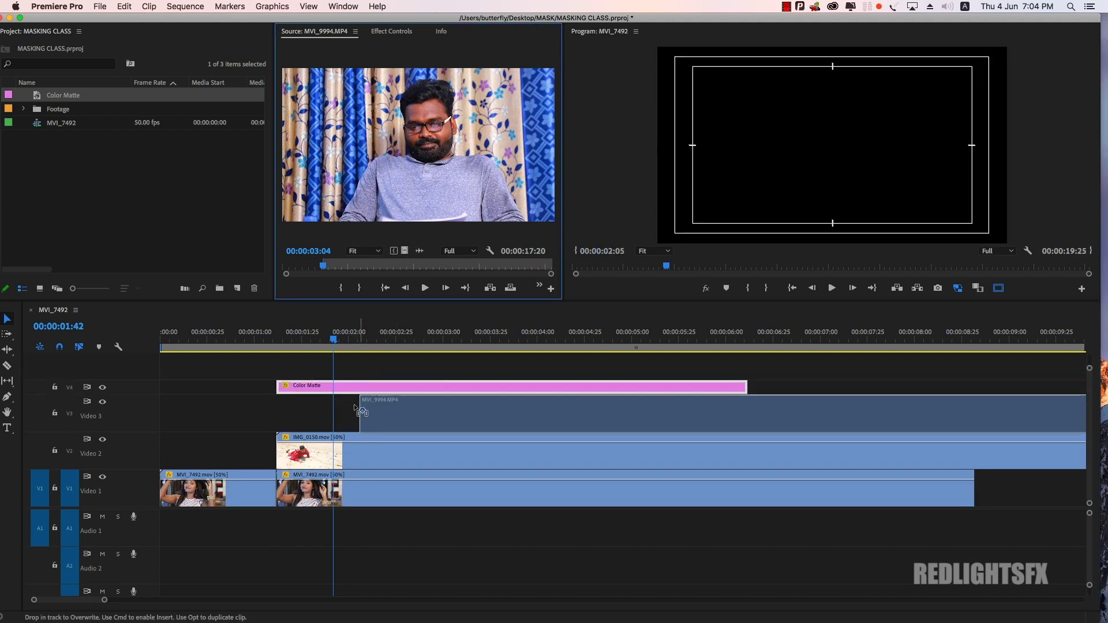
# Step: Razor all three tracks where the matte ends and delete the trailing pieces
pyautogui.press('c')
pyautogui.click(749, 413)
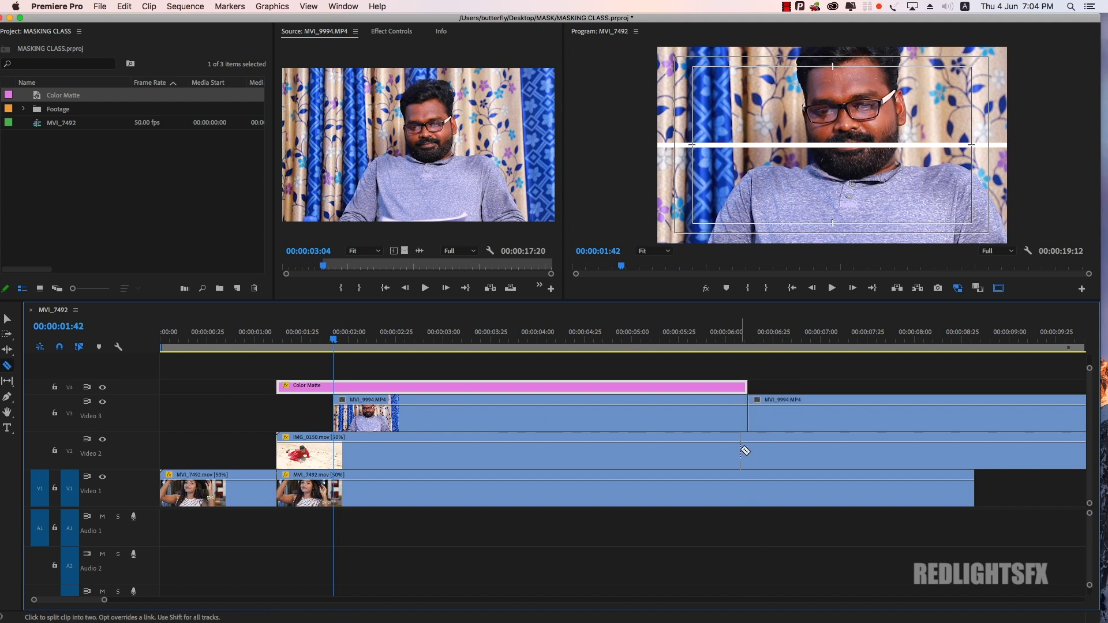
pyautogui.click(748, 453)
pyautogui.click(749, 491)
pyautogui.press('v')
pyautogui.moveTo(791, 367); pyautogui.dragTo(792, 490)
pyautogui.press('Delete')
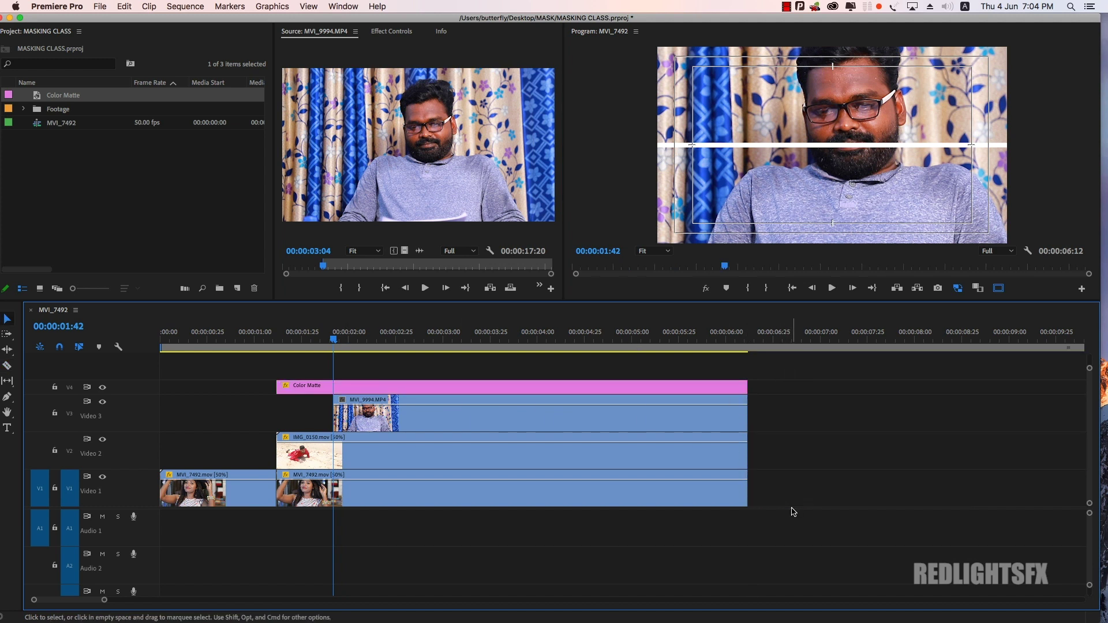
pyautogui.click(375, 417)
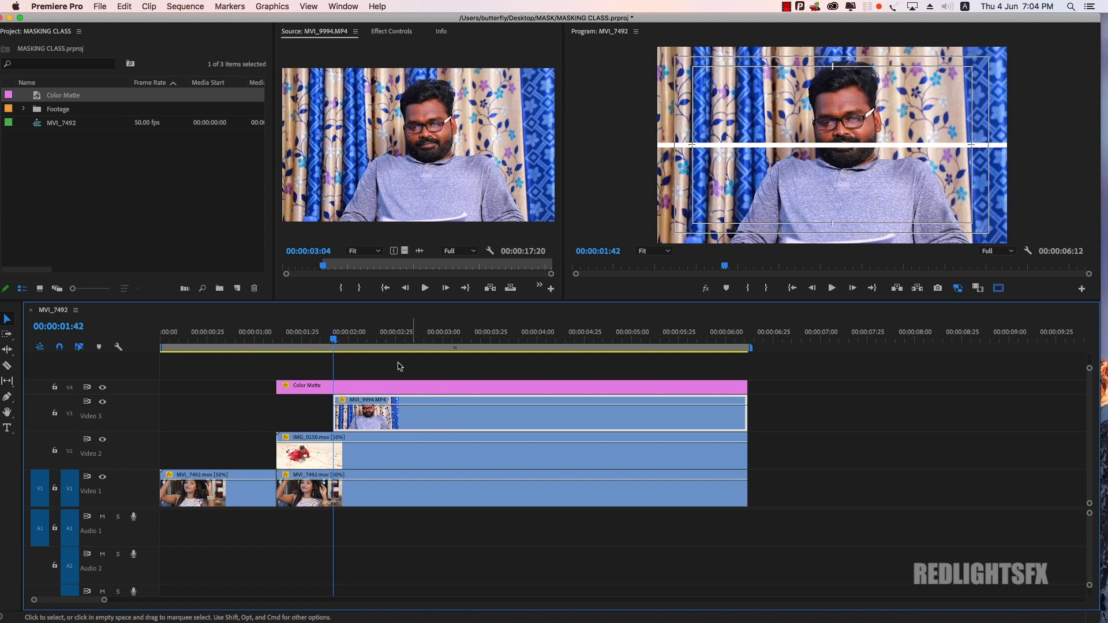
# Step: Shift MVI_9994 left to Position X 925
pyautogui.click(391, 31)
pyautogui.click(318, 78)
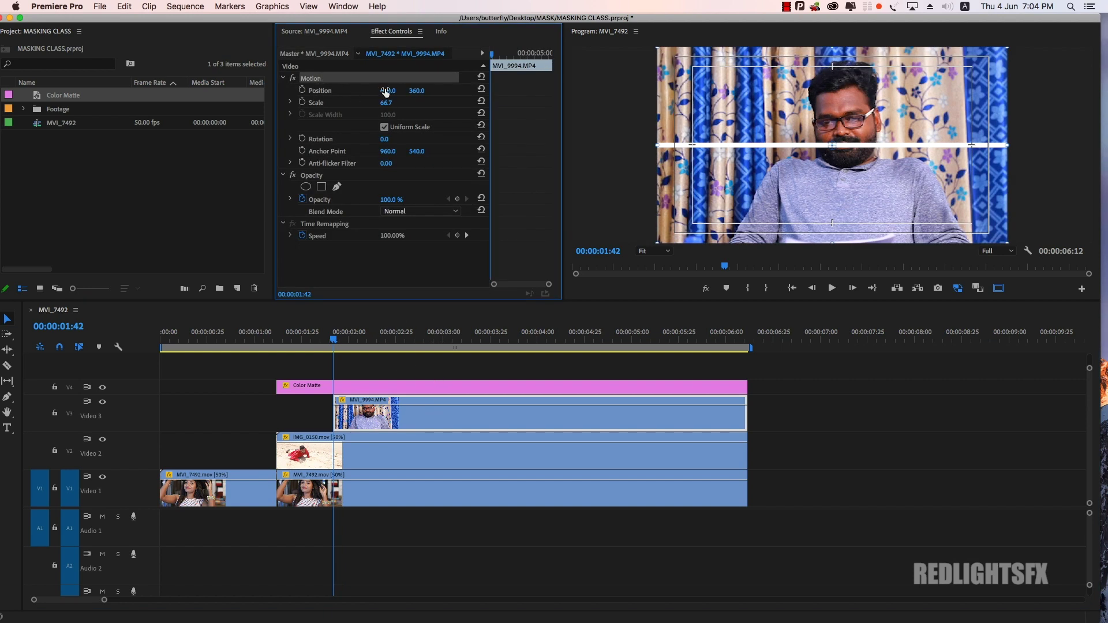
pyautogui.moveTo(386, 91); pyautogui.dragTo(375, 91)
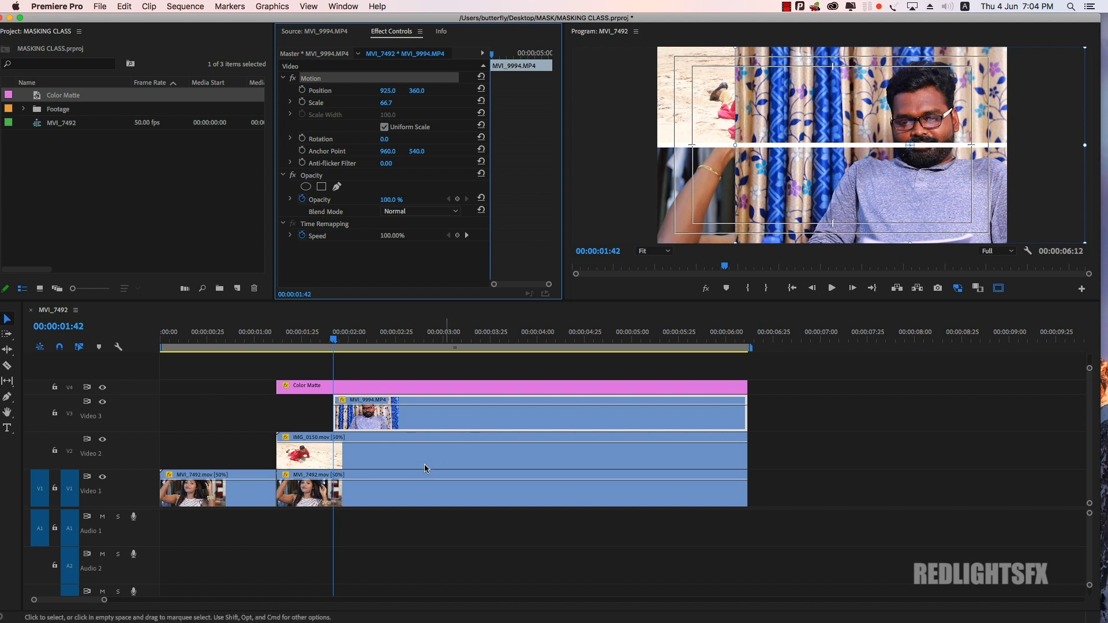
pyautogui.click(398, 416)
# Step: Add a rectangle Opacity mask to MVI_9994 covering the frame's right side with a vertical edge
pyautogui.click(322, 187)
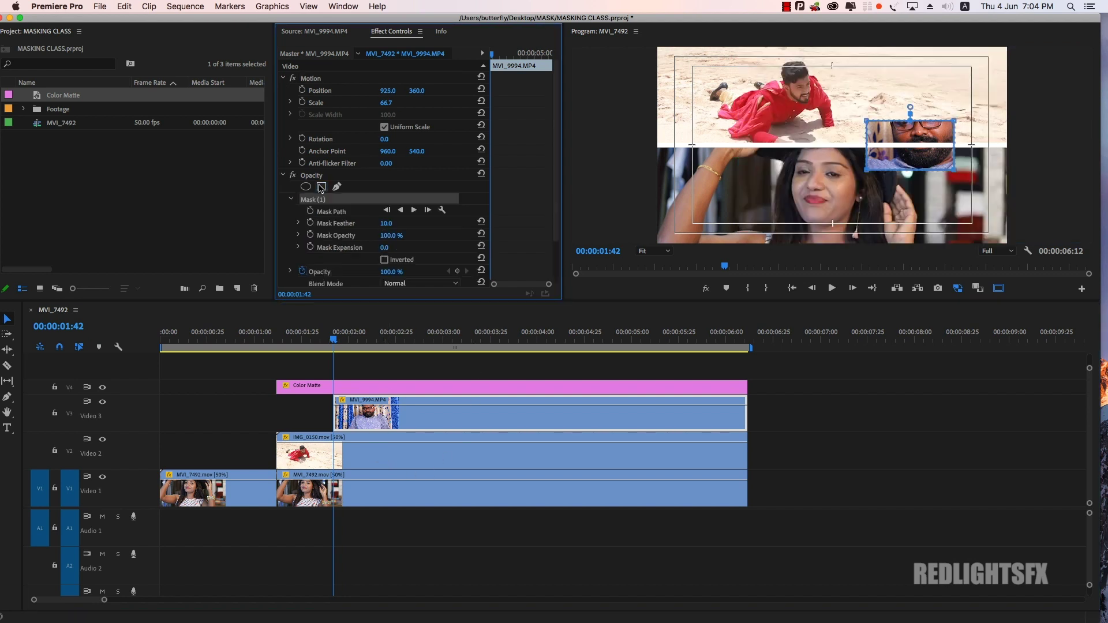
pyautogui.moveTo(953, 122); pyautogui.dragTo(1007, 49)
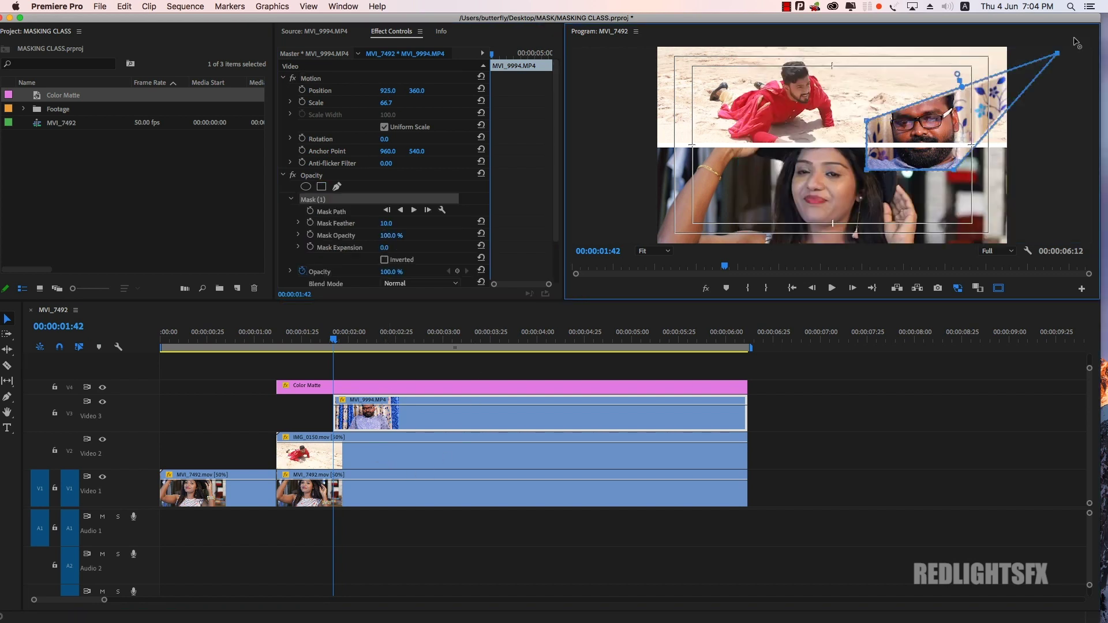
pyautogui.moveTo(954, 170); pyautogui.dragTo(1015, 243)
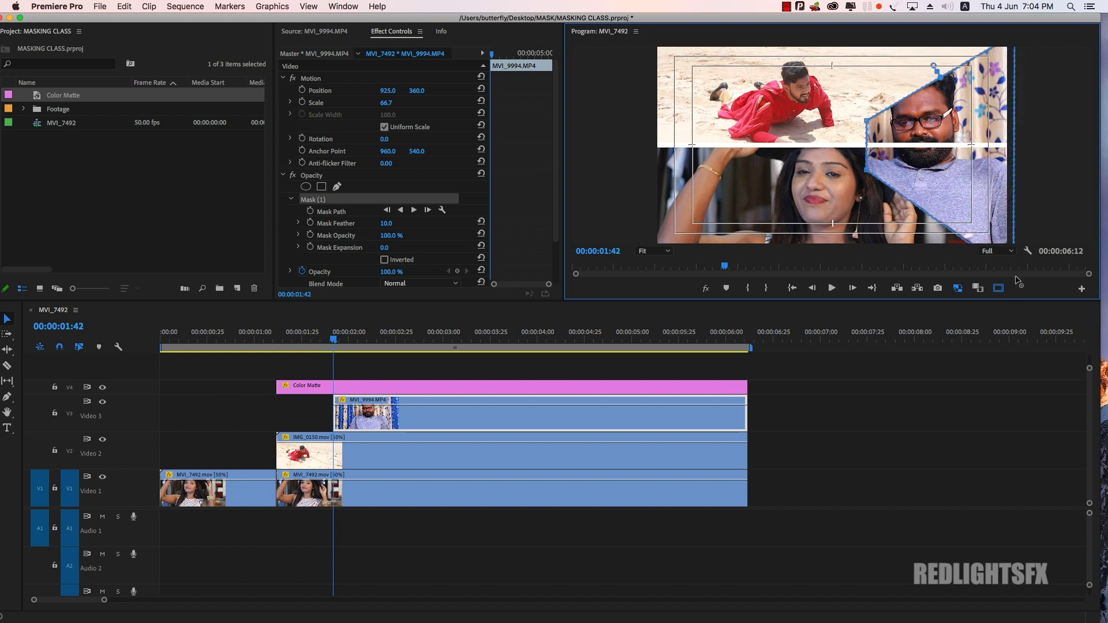
pyautogui.moveTo(867, 171); pyautogui.dragTo(837, 243)
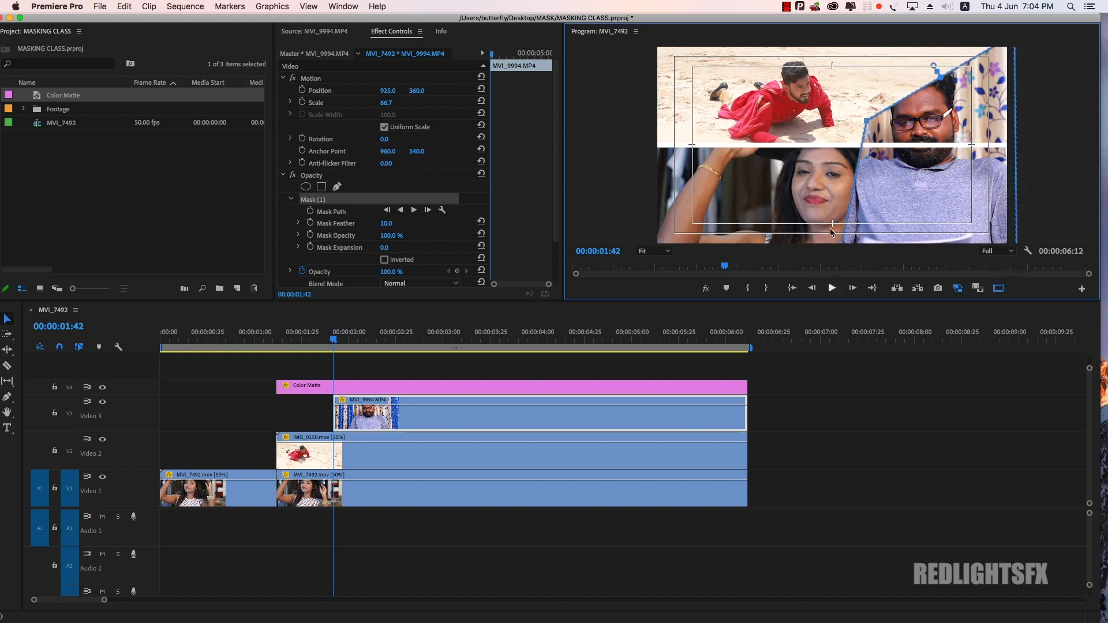
pyautogui.click(867, 121)
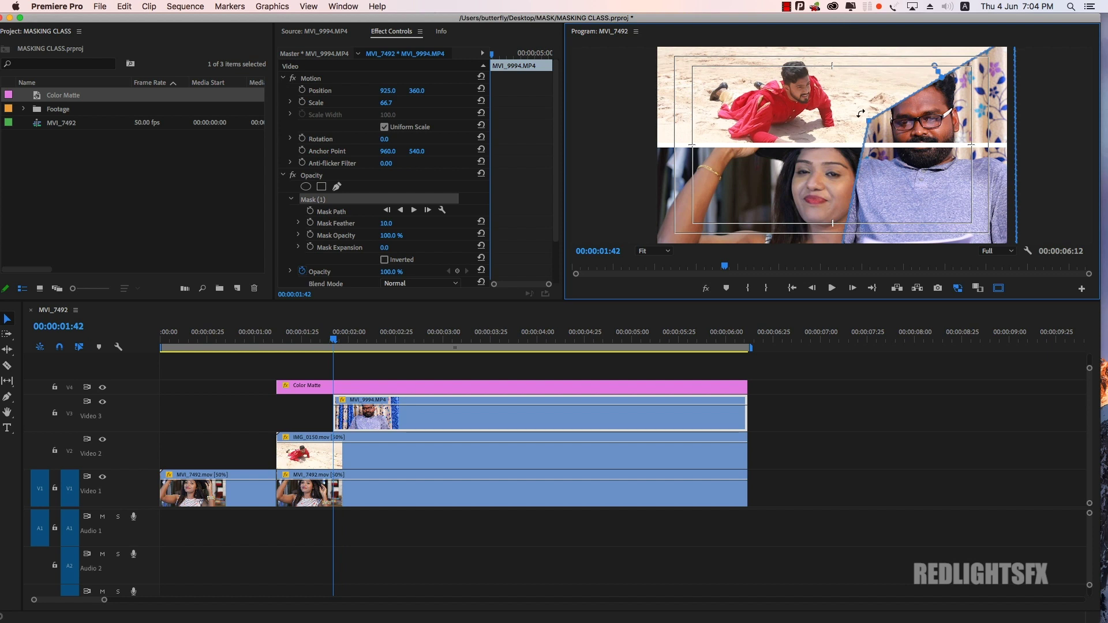
pyautogui.moveTo(870, 121); pyautogui.dragTo(833, 40)
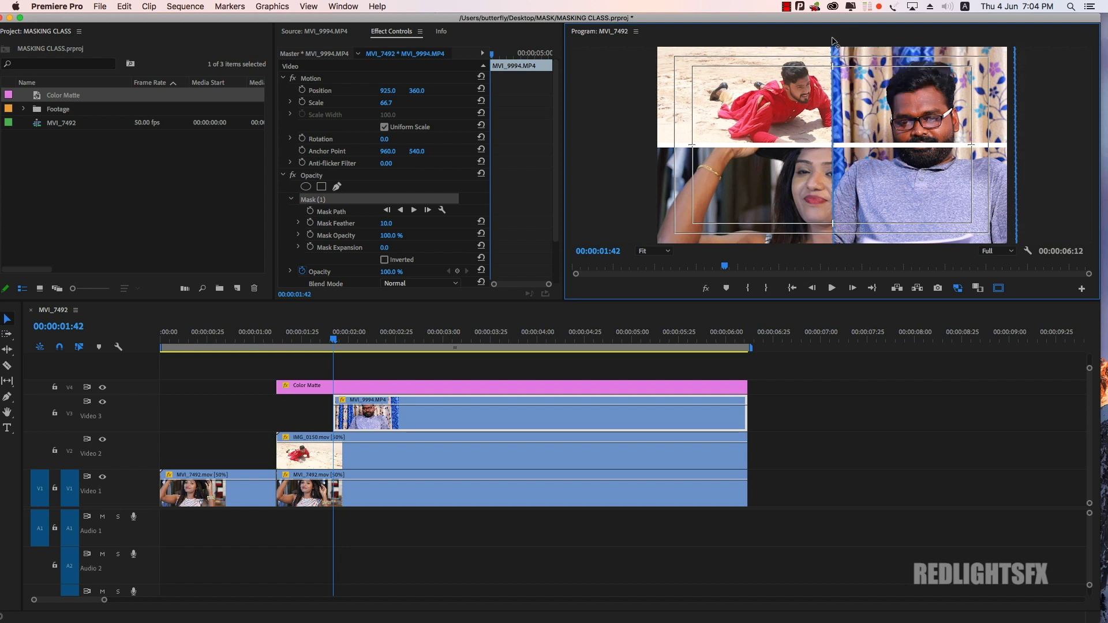
pyautogui.moveTo(833, 39); pyautogui.dragTo(834, 40)
pyautogui.click(940, 460)
# Step: Split the beach clip at the playhead and shift its later piece to X 481
pyautogui.press('c')
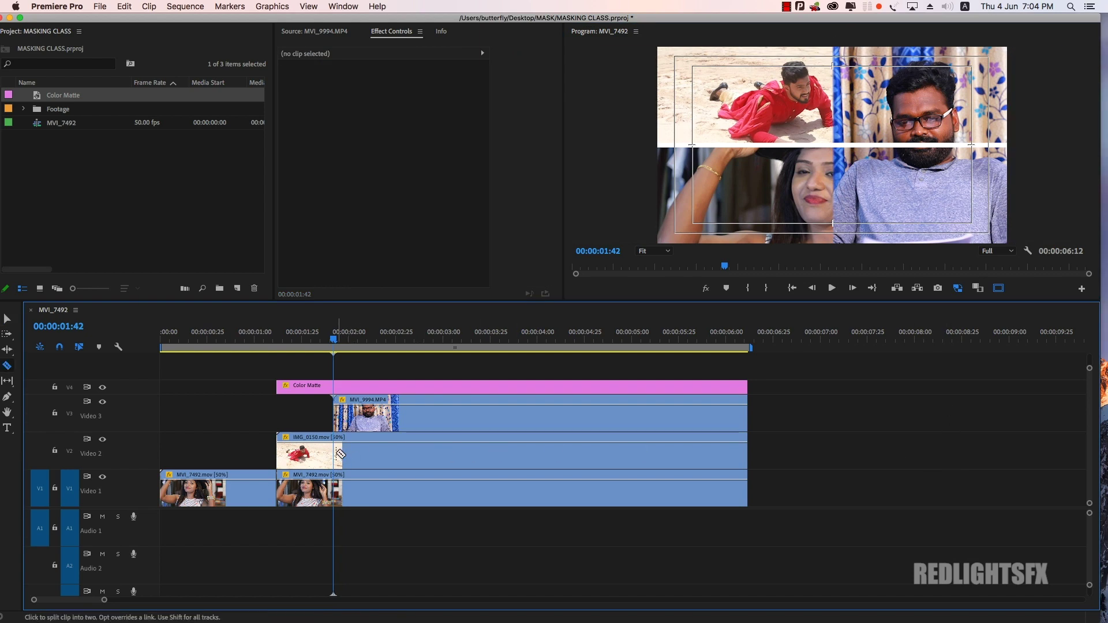
pyautogui.click(334, 454)
pyautogui.press('v')
pyautogui.click(369, 456)
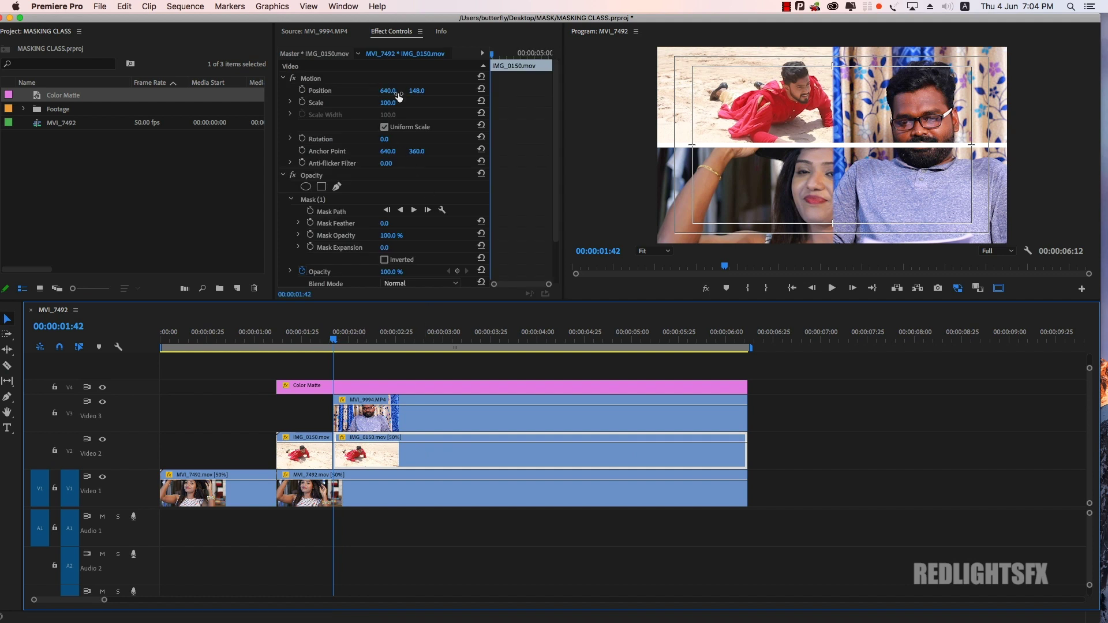
pyautogui.moveTo(399, 96); pyautogui.dragTo(309, 96)
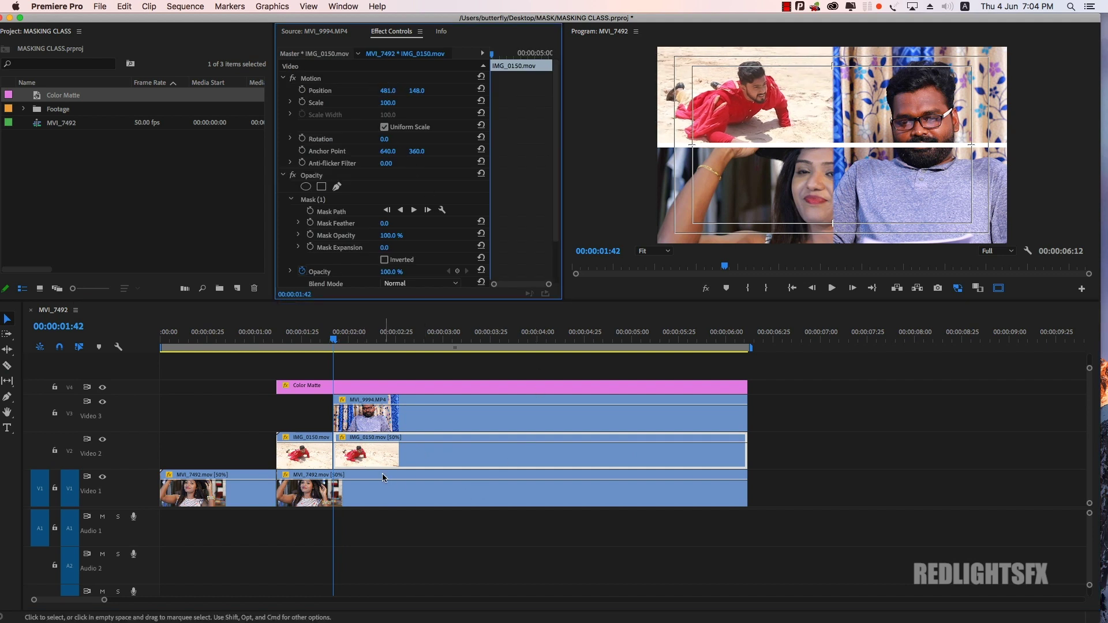
# Step: Split the woman clip at the playhead and slide its later piece left to X 341
pyautogui.press('super+k')
pyautogui.click(407, 476)
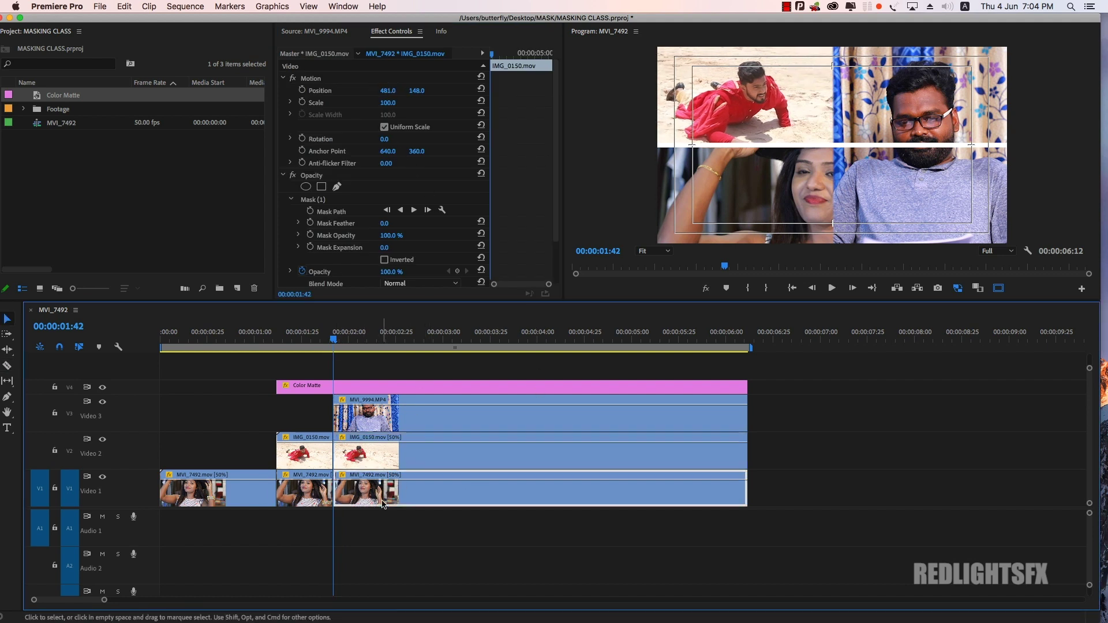
pyautogui.moveTo(388, 91); pyautogui.dragTo(216, 90)
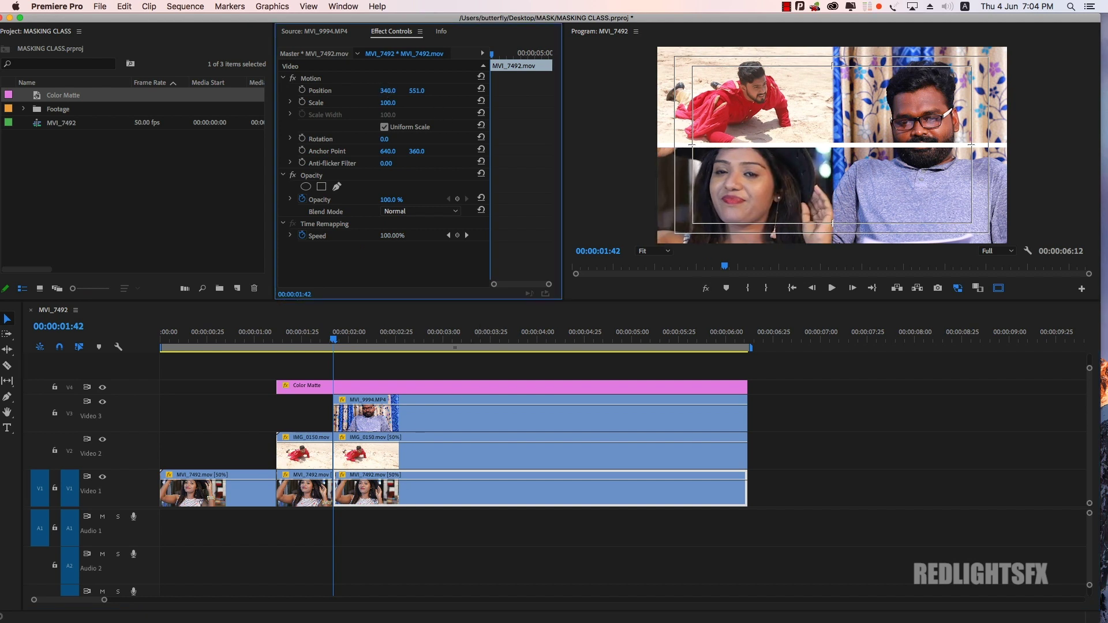
pyautogui.click(849, 418)
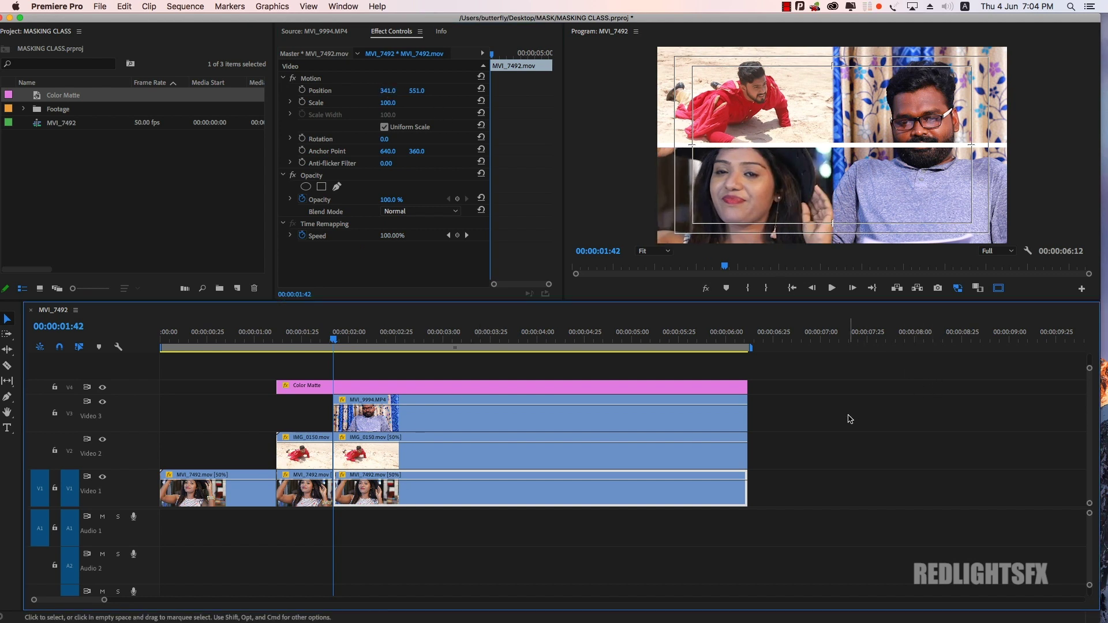
# Step: Razor the Color Matte clip in two at the playhead
pyautogui.press('c')
pyautogui.click(341, 391)
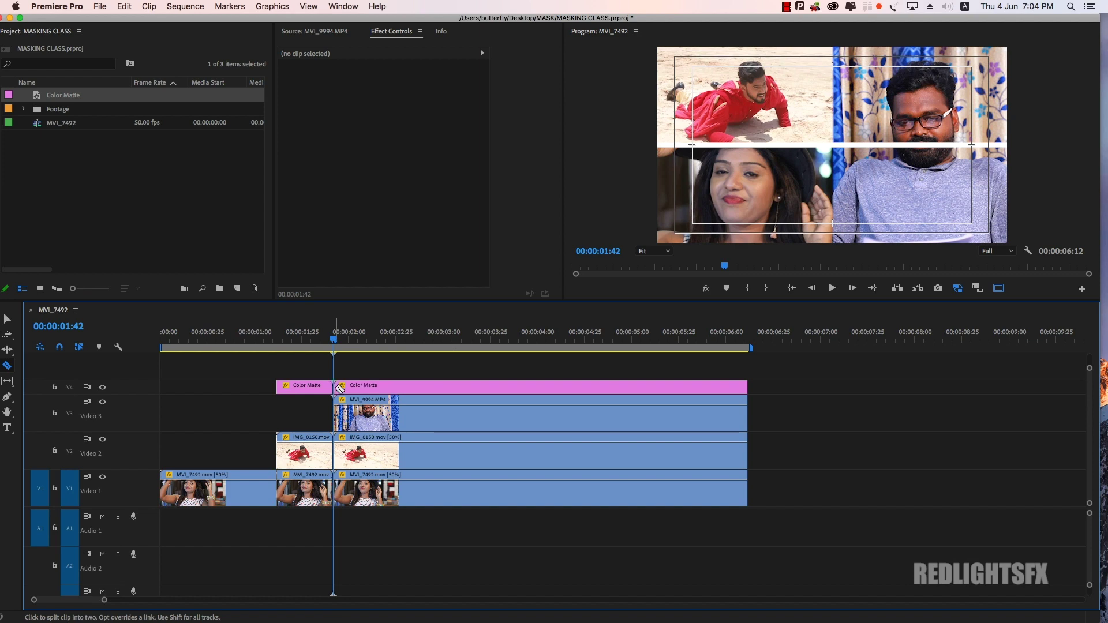
pyautogui.press('v')
# Step: Pull the right Color Matte piece's mask in so the white line spans only the left half
pyautogui.click(346, 387)
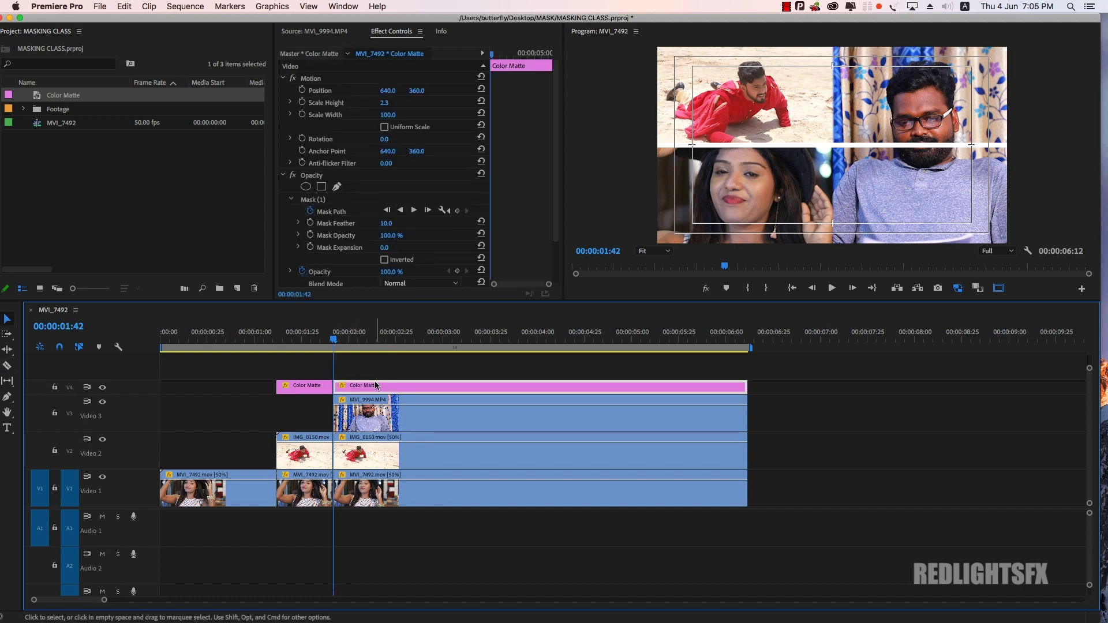
pyautogui.click(319, 201)
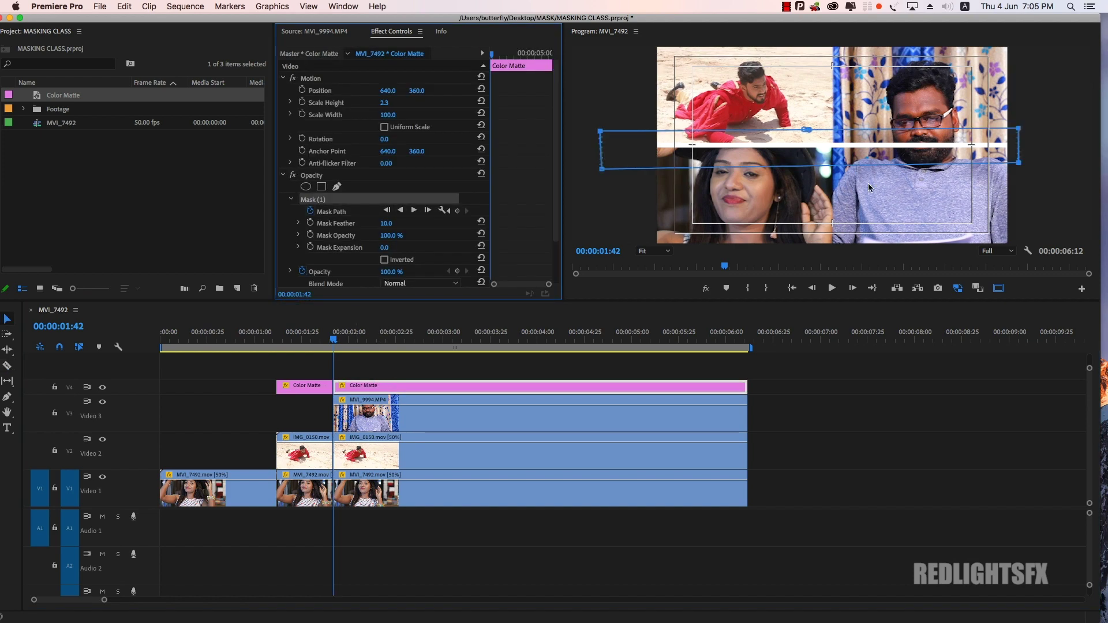
pyautogui.click(1049, 115)
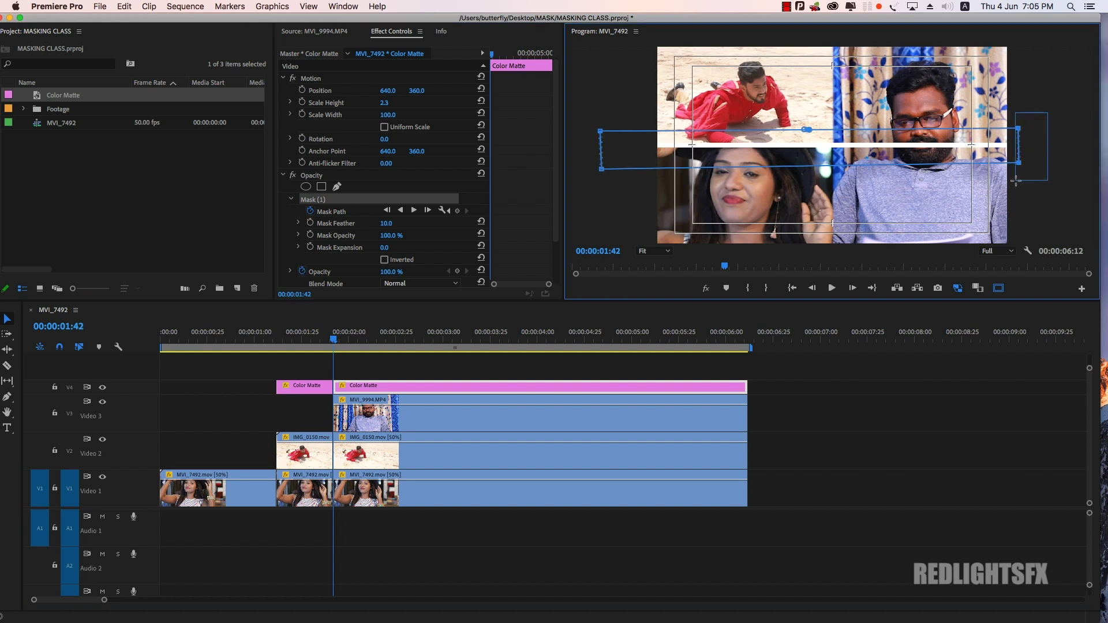
pyautogui.moveTo(1017, 164); pyautogui.dragTo(838, 164)
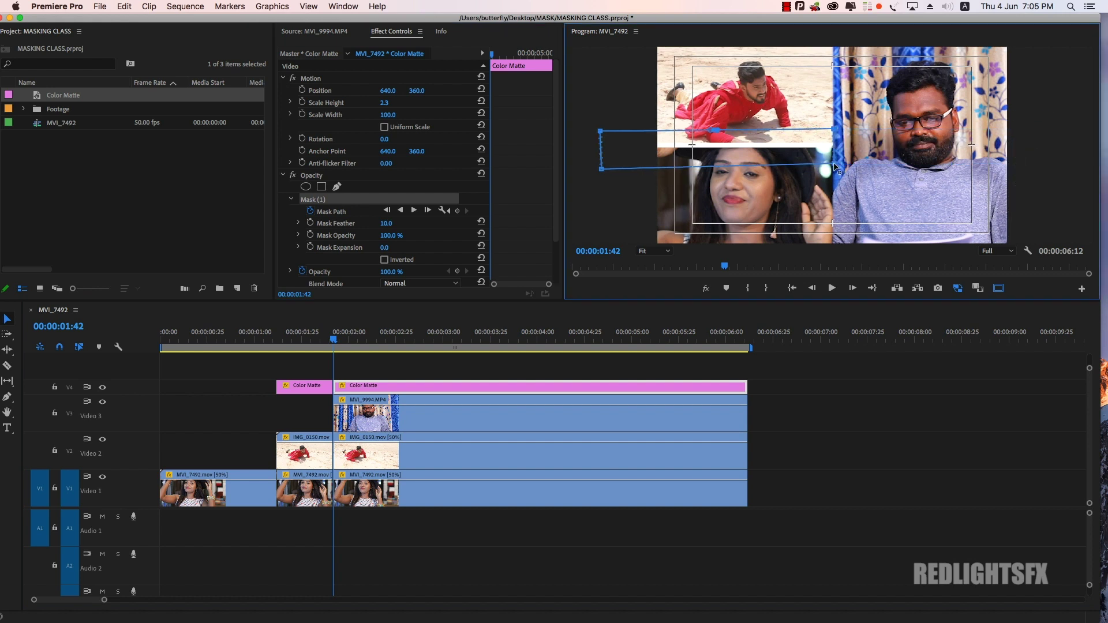
pyautogui.click(845, 402)
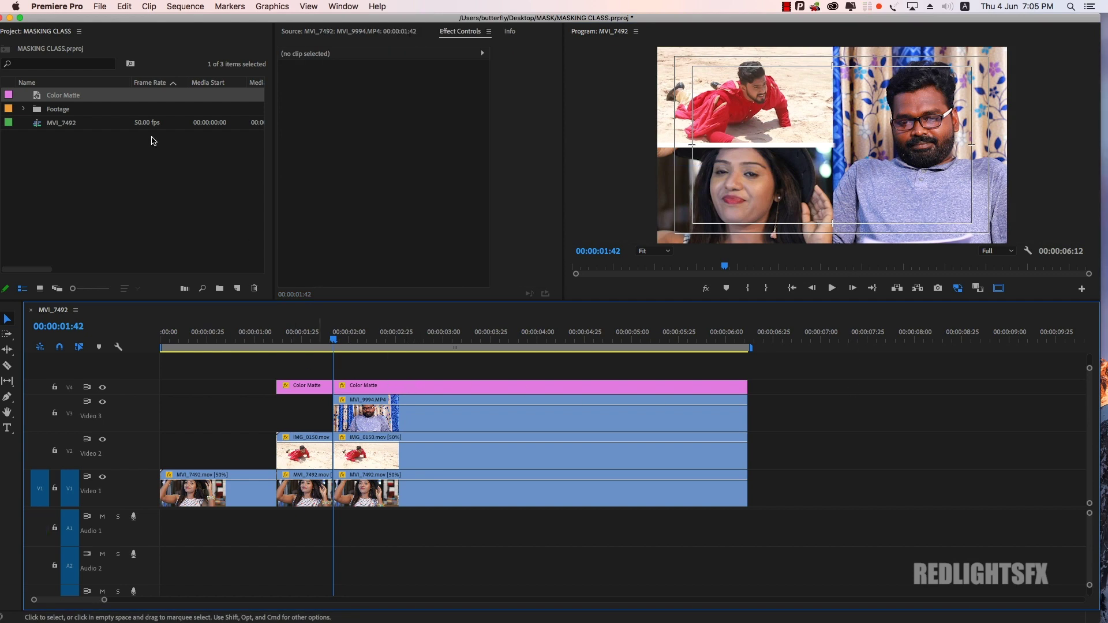
pyautogui.moveTo(36, 98); pyautogui.dragTo(258, 216)
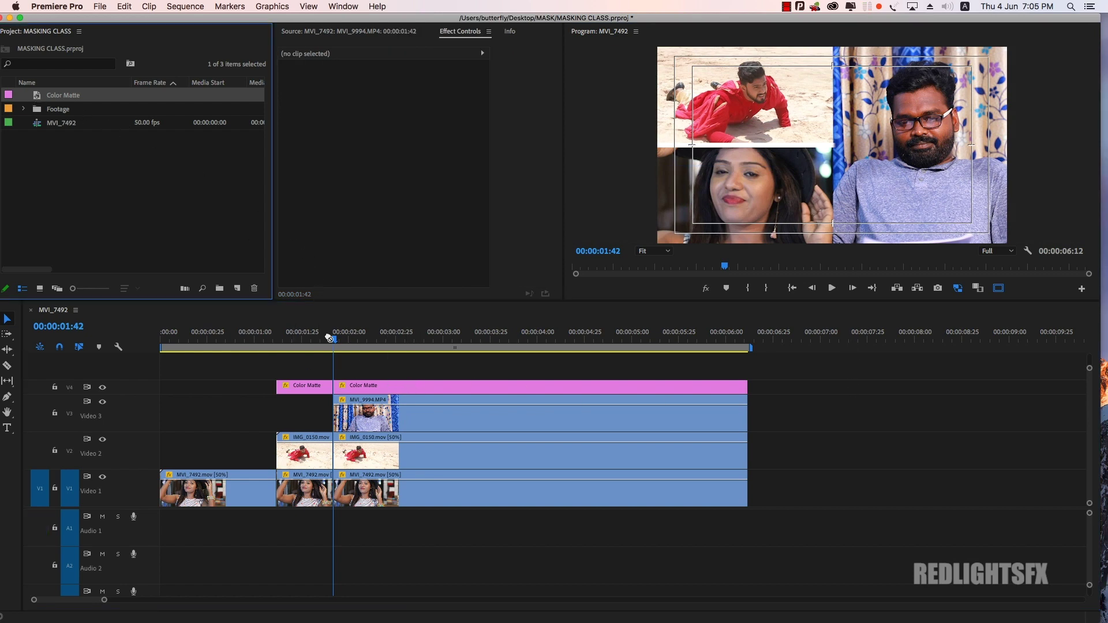
# Step: Put a Color Matte on new track V5 as a thin vertical strip, Scale Width 1.7, X 646
pyautogui.moveTo(329, 337); pyautogui.dragTo(341, 372)
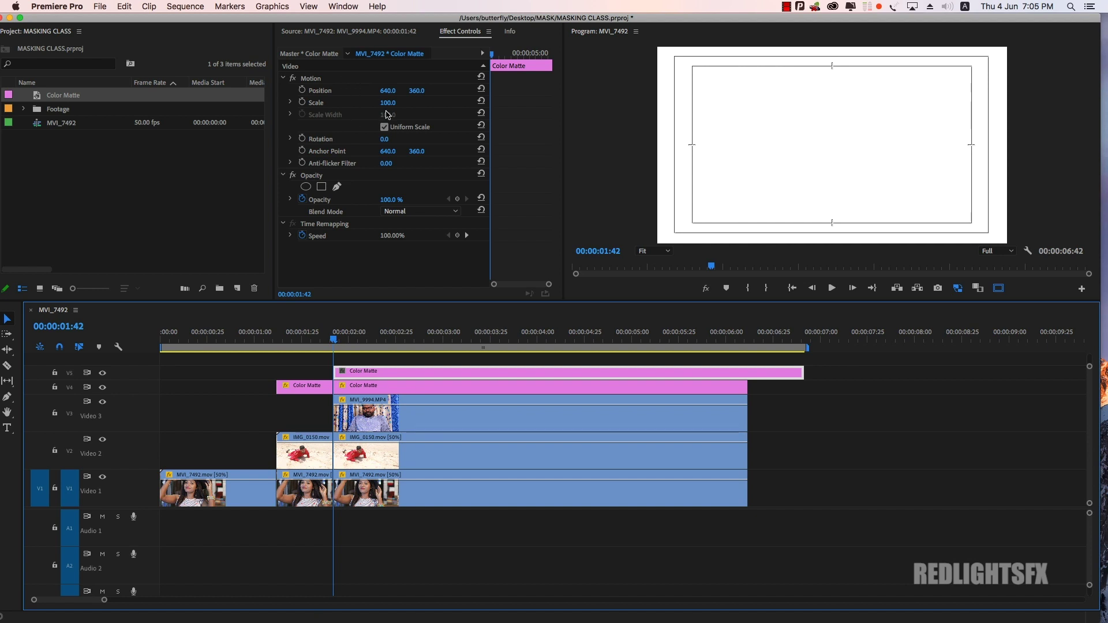
pyautogui.click(384, 127)
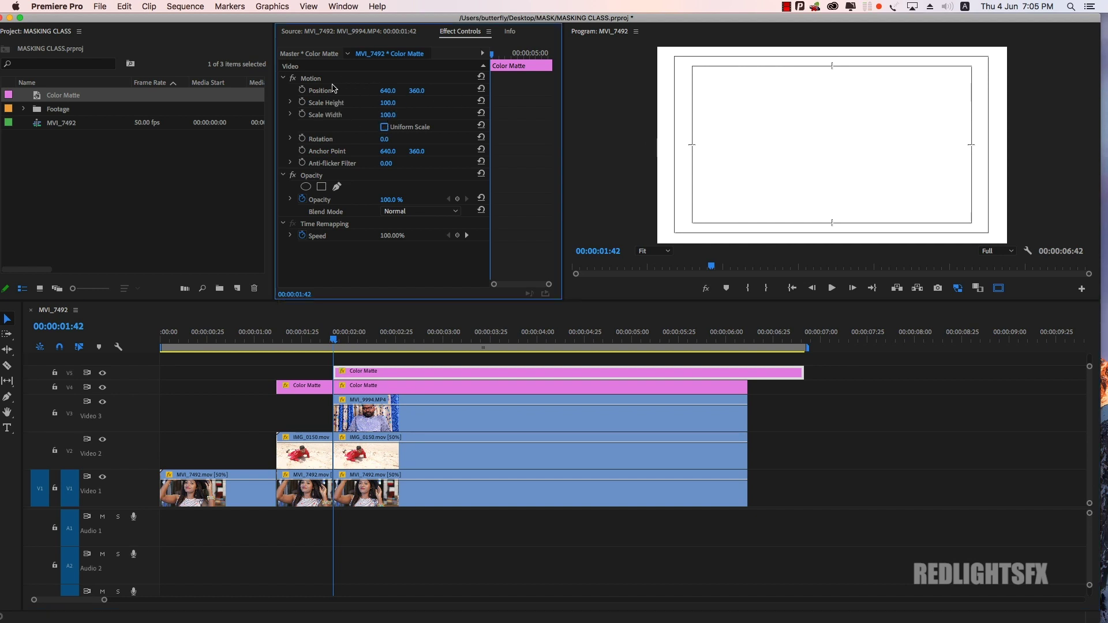
pyautogui.click(314, 79)
pyautogui.moveTo(655, 145); pyautogui.dragTo(827, 171)
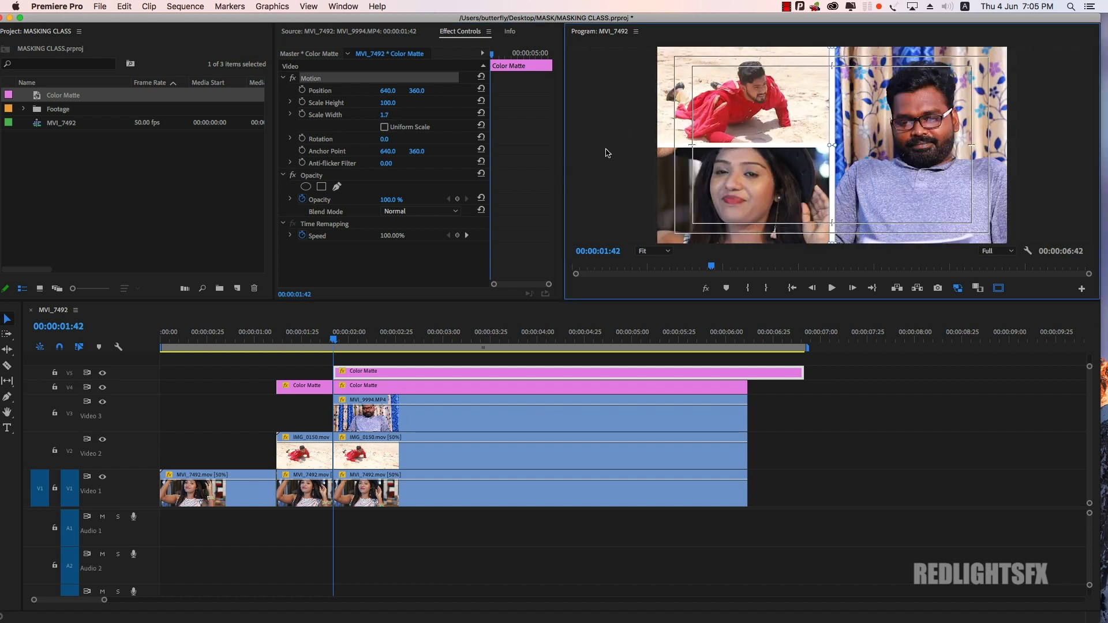
pyautogui.moveTo(388, 94); pyautogui.dragTo(388, 94)
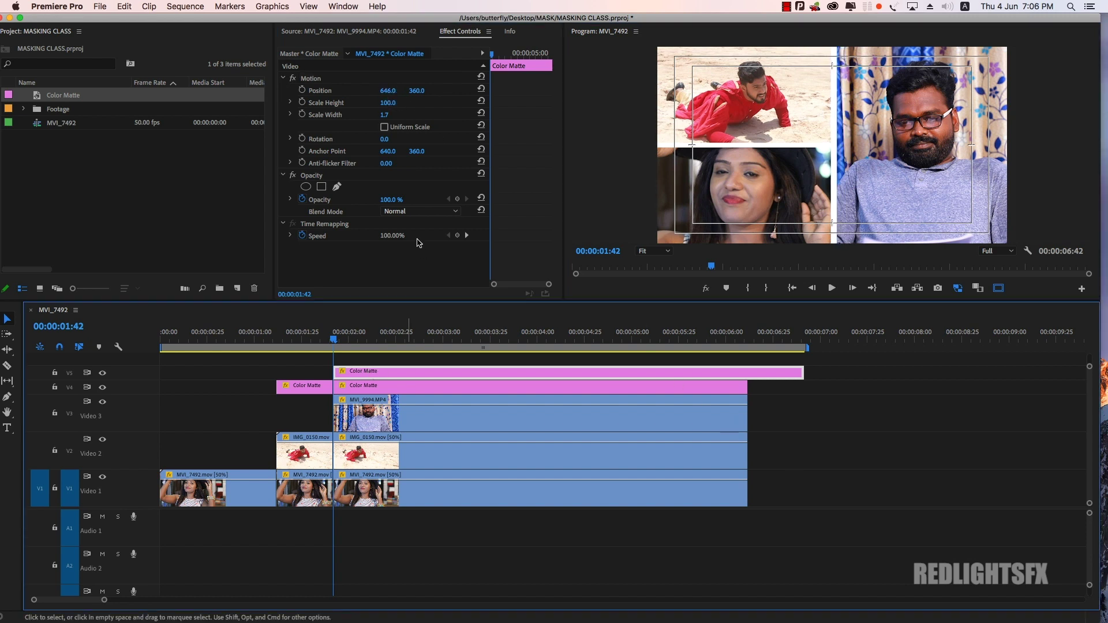
# Step: At 25% zoom, draw a pen mask above the frame on the strip and keyframe its Mask Path
pyautogui.click(338, 187)
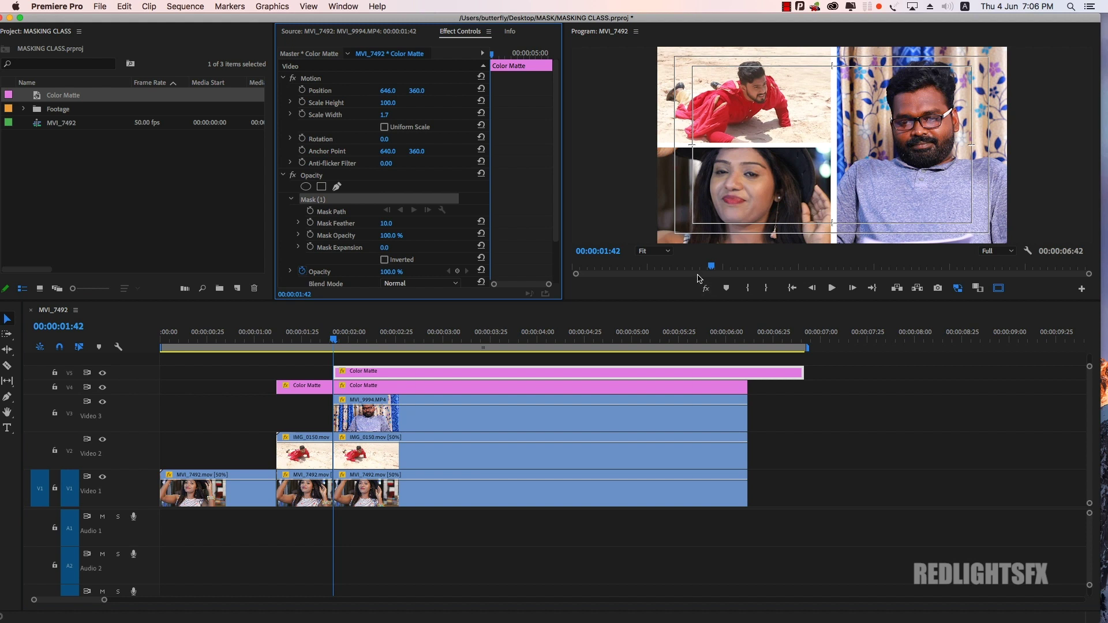
pyautogui.click(664, 252)
pyautogui.click(662, 290)
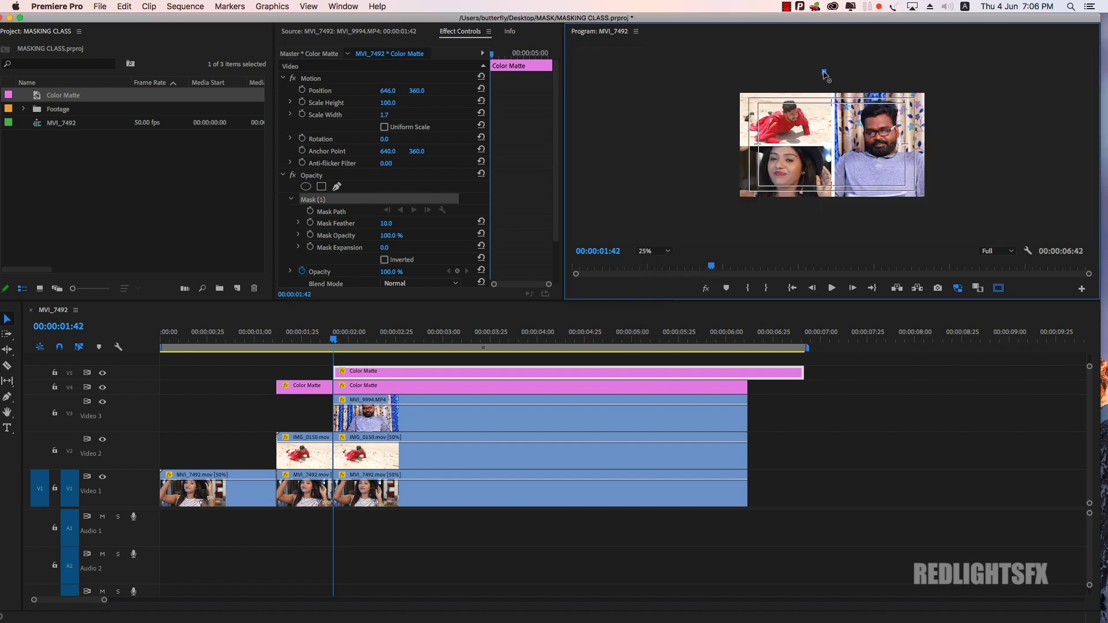
pyautogui.click(824, 212)
pyautogui.click(844, 211)
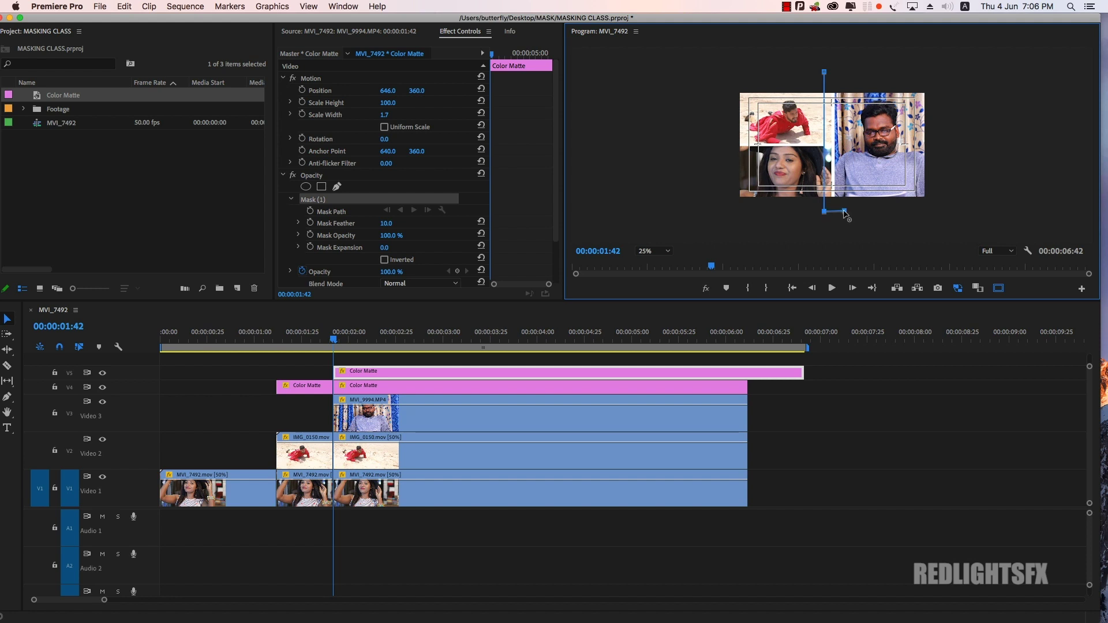
pyautogui.click(842, 71)
pyautogui.click(824, 72)
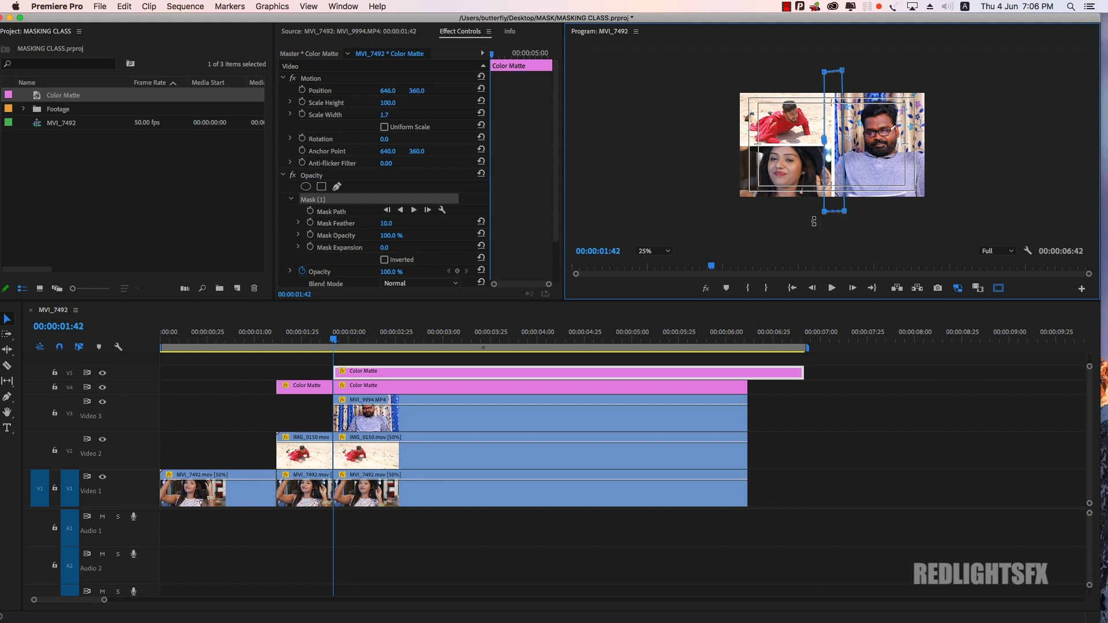
pyautogui.moveTo(844, 213); pyautogui.dragTo(843, 92)
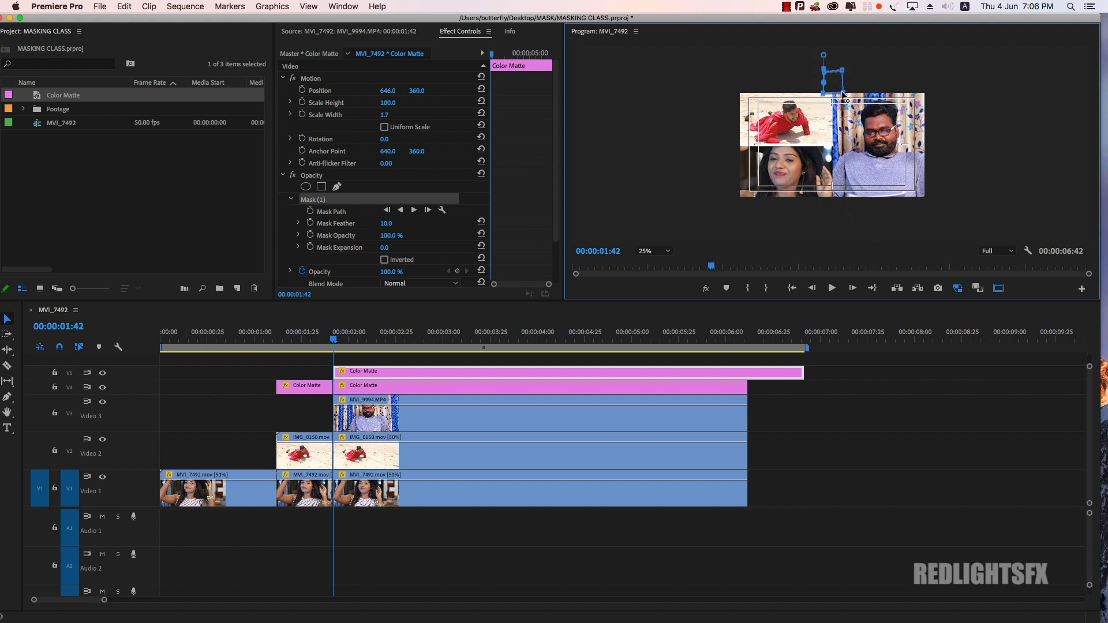
pyautogui.click(311, 212)
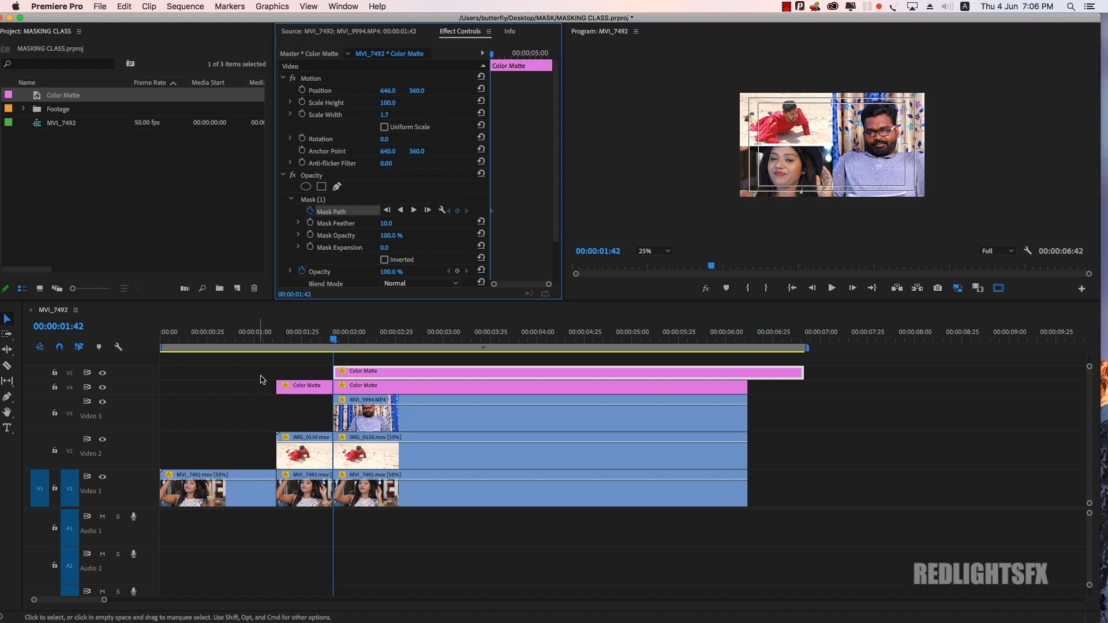
# Step: At 01:47, drag the V5 strip's mask down to the frame bottom and reset the preview to Fit
pyautogui.click(263, 376)
pyautogui.press('d')
pyautogui.press('Right')
pyautogui.press('Right')
pyautogui.press('Right')
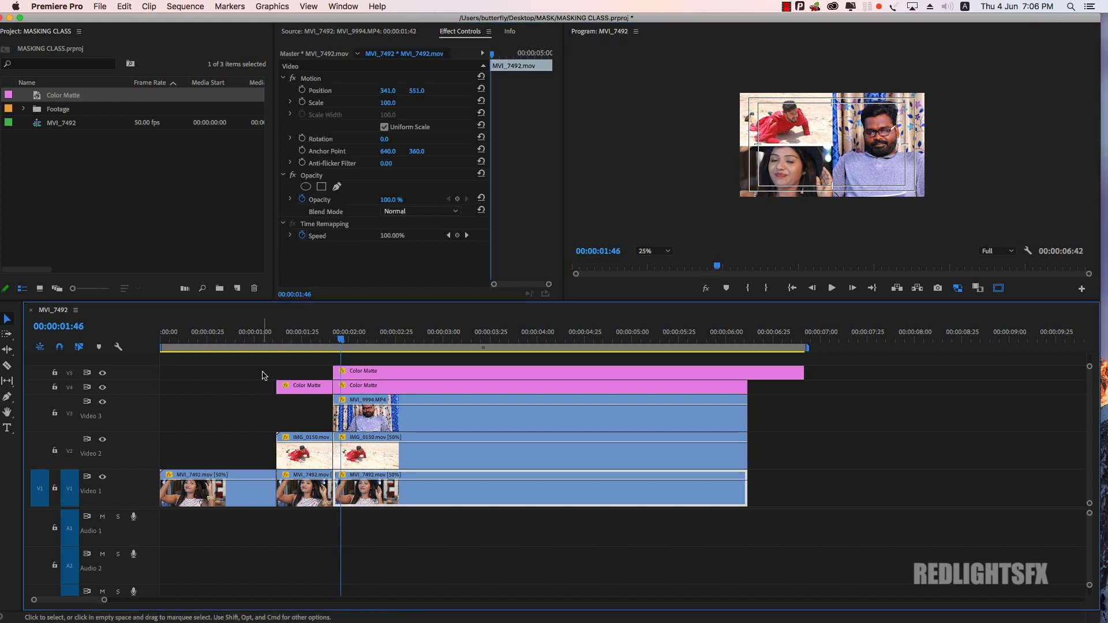
pyautogui.press('Right')
pyautogui.press('Right')
pyautogui.click(388, 370)
pyautogui.click(332, 212)
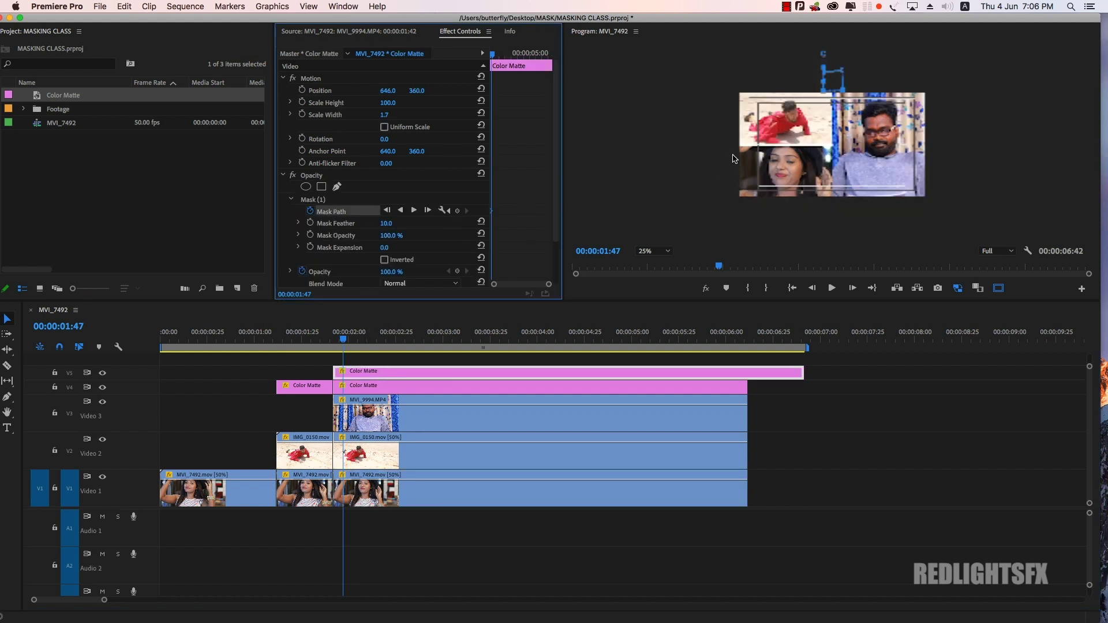
pyautogui.moveTo(843, 92); pyautogui.dragTo(845, 204)
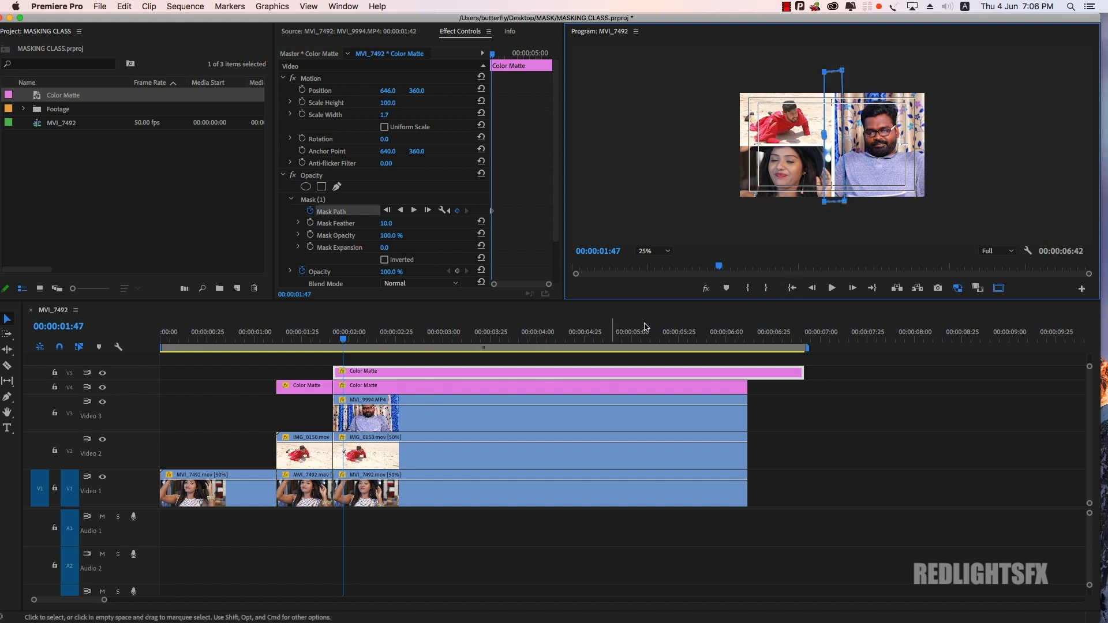
pyautogui.click(657, 252)
pyautogui.click(662, 263)
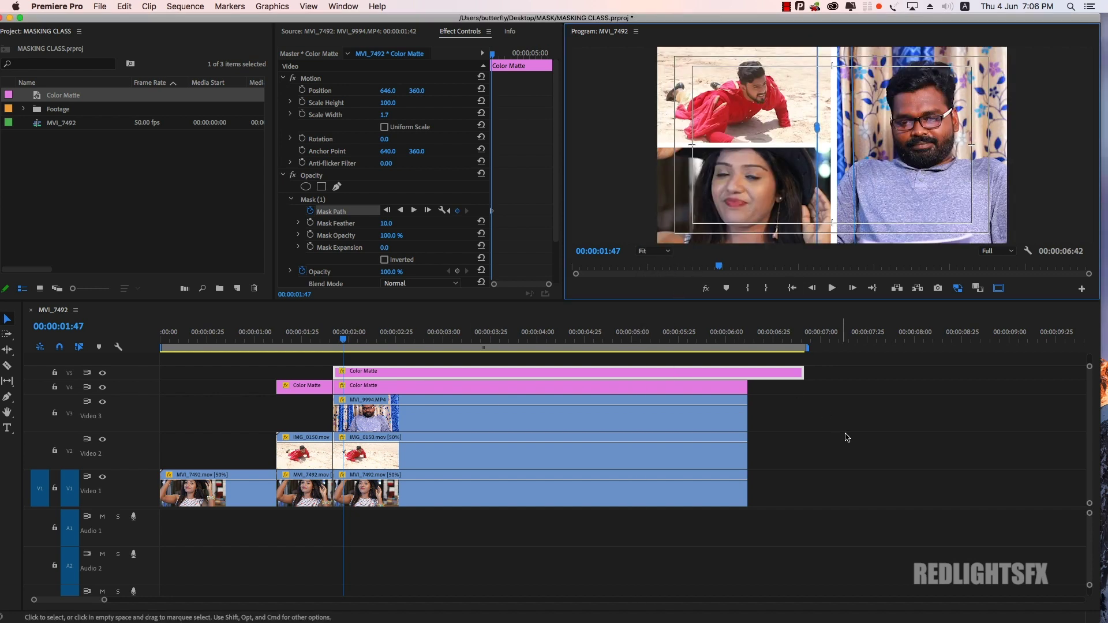
pyautogui.moveTo(323, 343); pyautogui.dragTo(248, 343)
# Step: Play the split-screen composite full screen, then scrub the playhead back to 00:00:01:12
pyautogui.press('space')
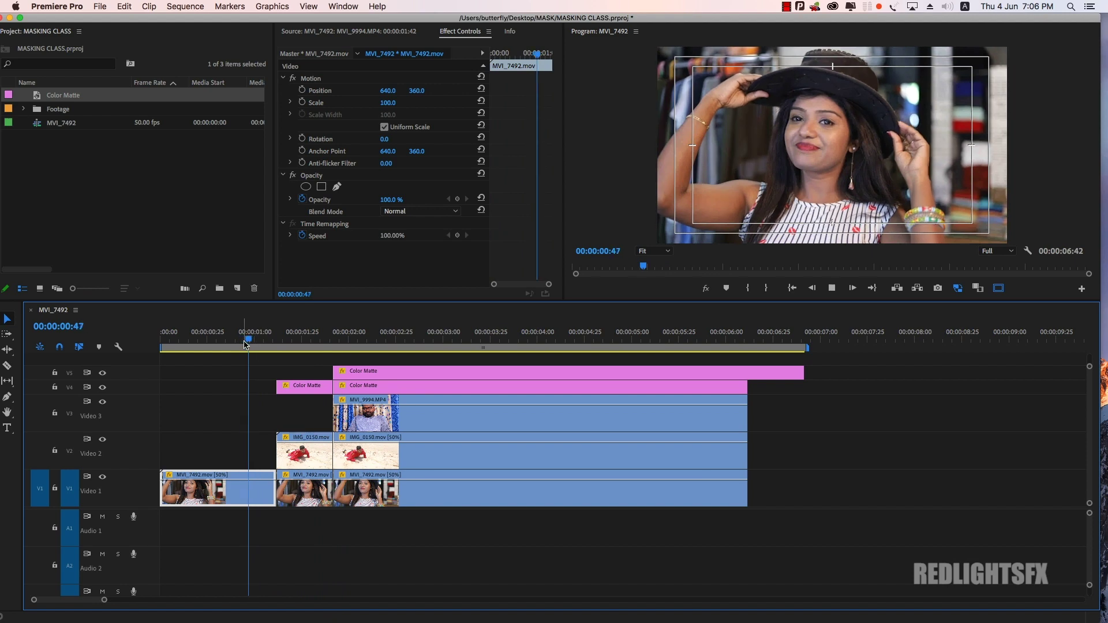
pyautogui.hotkey('ctrl', '`')
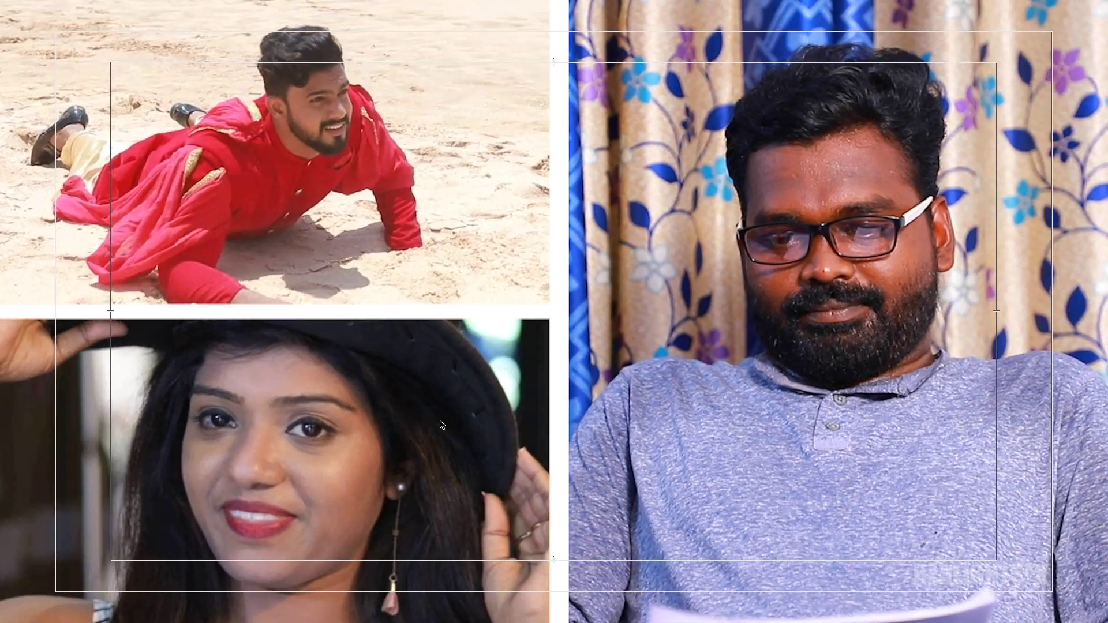
pyautogui.hotkey('ctrl', '`')
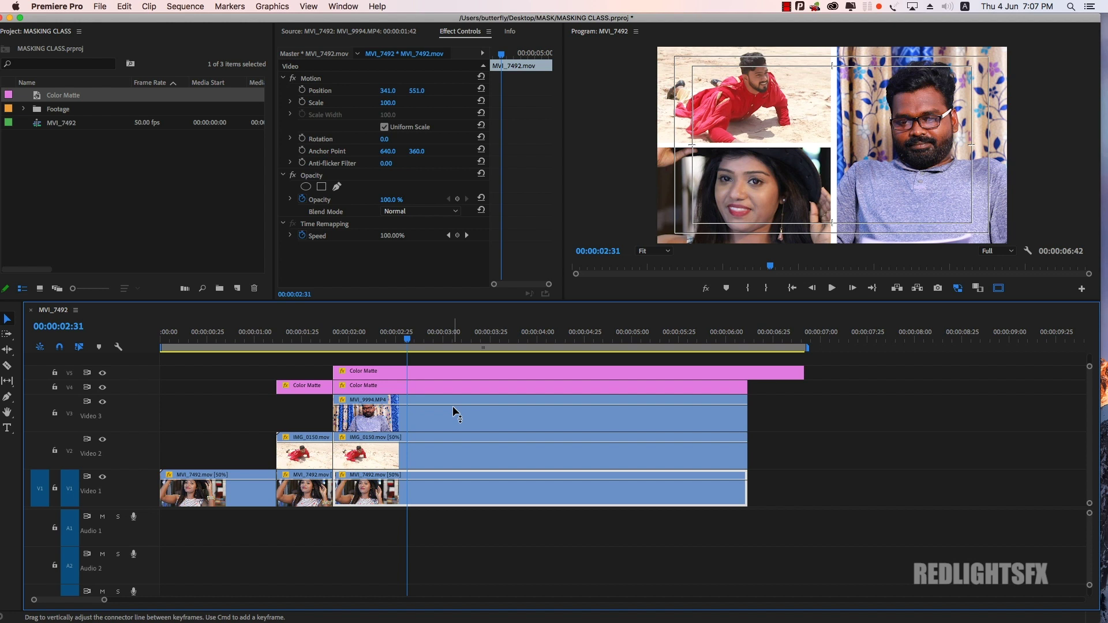
pyautogui.moveTo(408, 341)
pyautogui.mouseDown()
pyautogui.moveTo(283, 342)
pyautogui.moveTo(334, 342)
pyautogui.mouseUp()
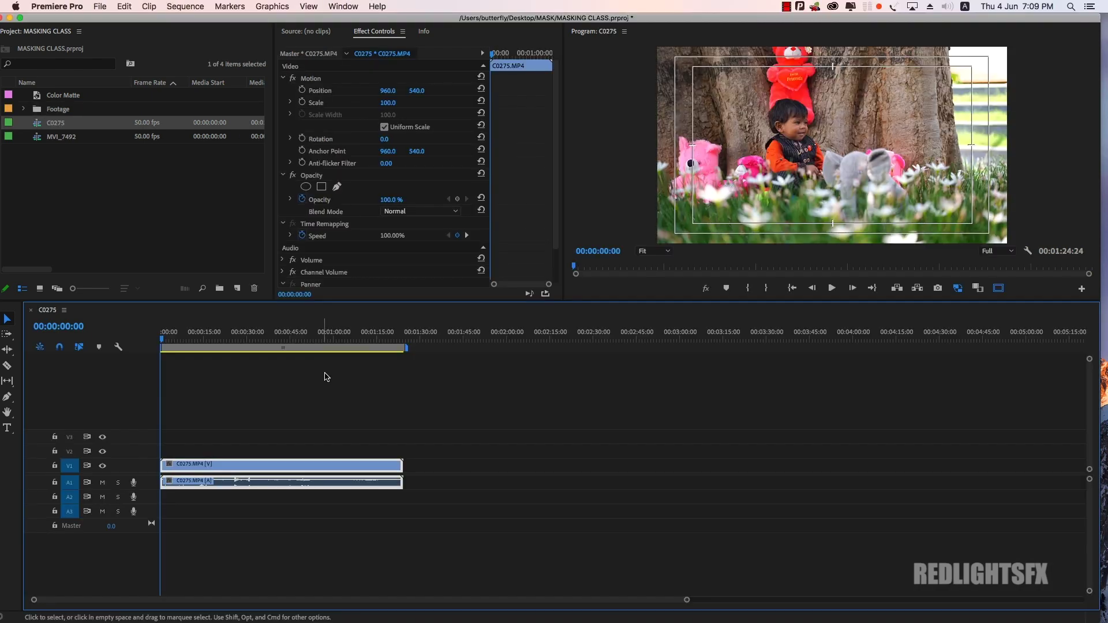
# Step: Delete the C0275 clip's A1 audio and move the playhead to about 6 seconds
pyautogui.click(329, 380)
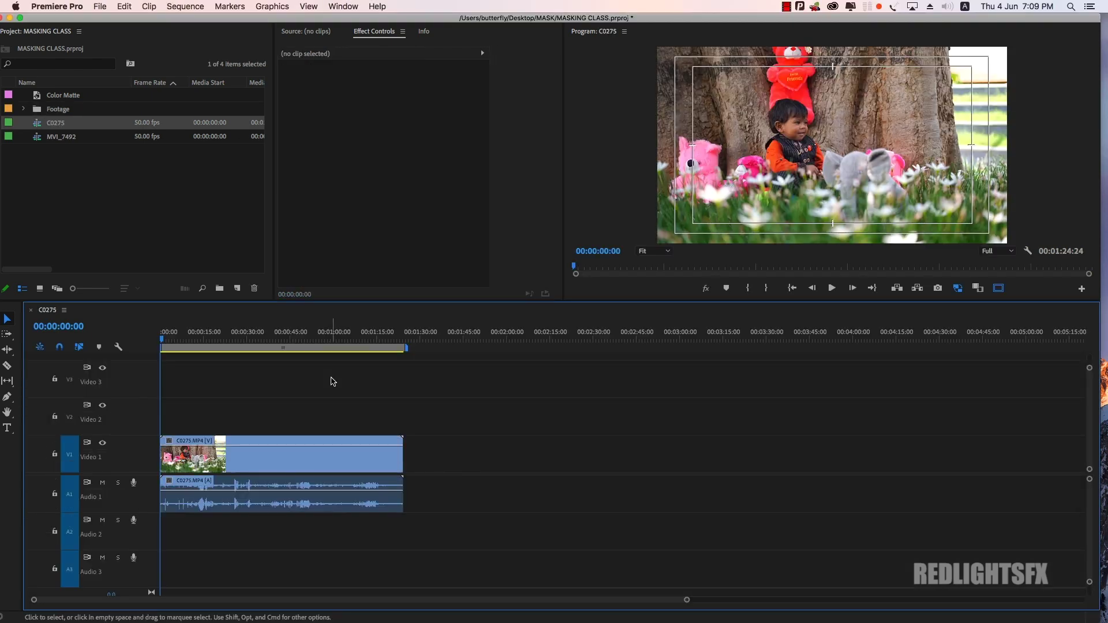
pyautogui.press('\\')
pyautogui.click(384, 478)
pyautogui.keyDown('alt'); pyautogui.click(385, 478); pyautogui.keyUp('alt')
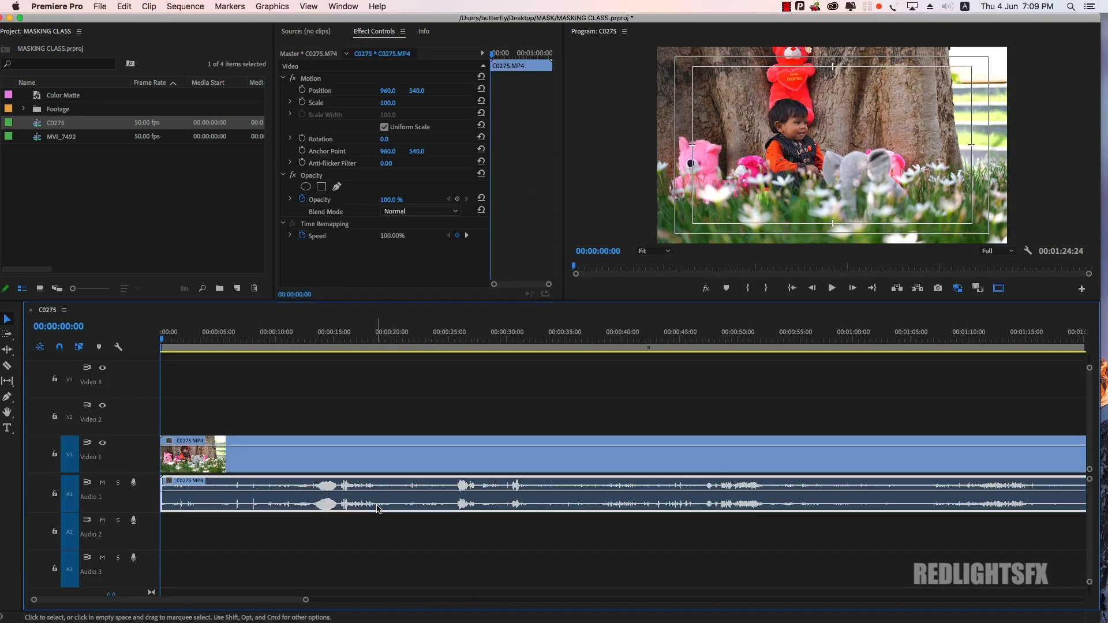
pyautogui.press('Delete')
pyautogui.click(224, 341)
pyautogui.moveTo(225, 341); pyautogui.dragTo(236, 347)
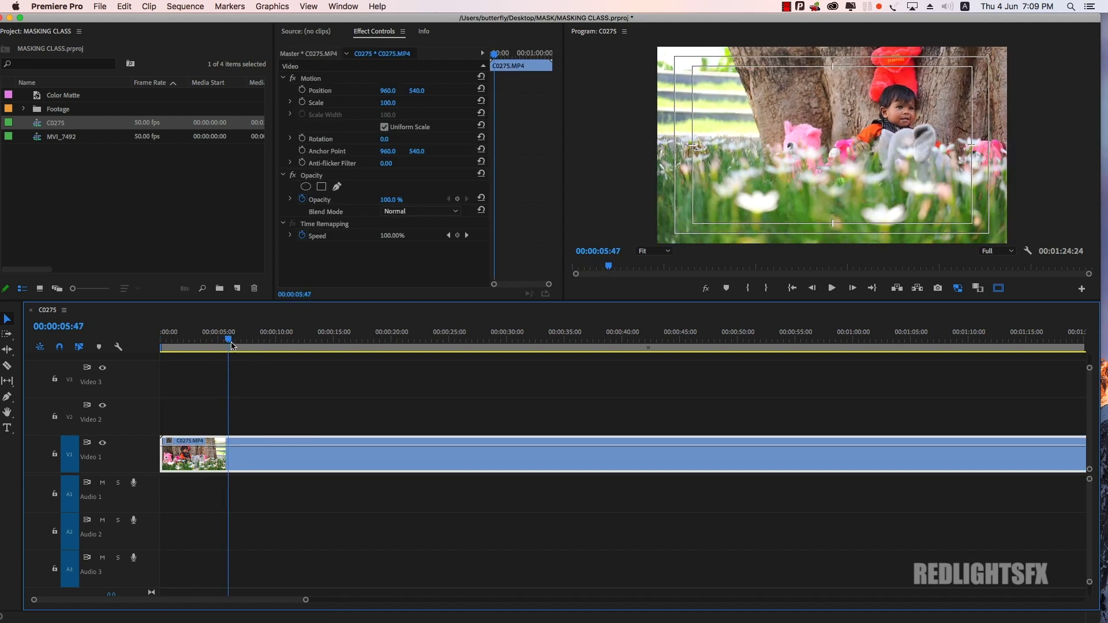
# Step: Trim the child clip to start at the playhead and end at 1:39
pyautogui.press('q')
pyautogui.press('space')
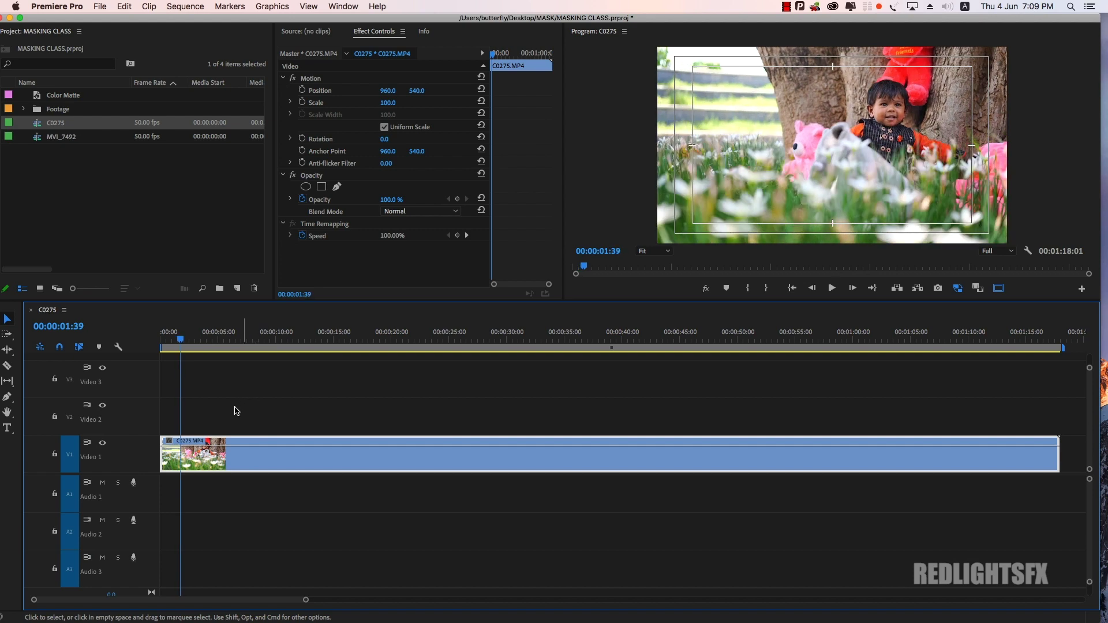
pyautogui.press('w')
# Step: Set the trimmed child clip's speed to 50%
pyautogui.moveTo(231, 413); pyautogui.dragTo(170, 455)
pyautogui.press('super+r')
pyautogui.write('50')
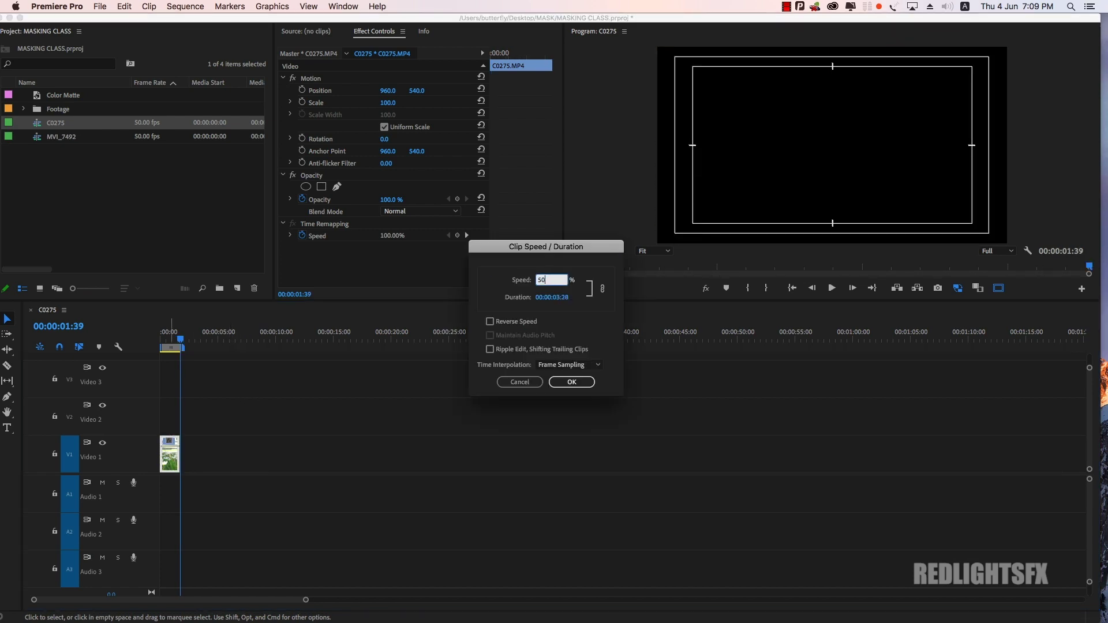
pyautogui.press('Return')
# Step: Play the slowed clip from the start and enlarge the program monitor
pyautogui.press('=')
pyautogui.press('Home')
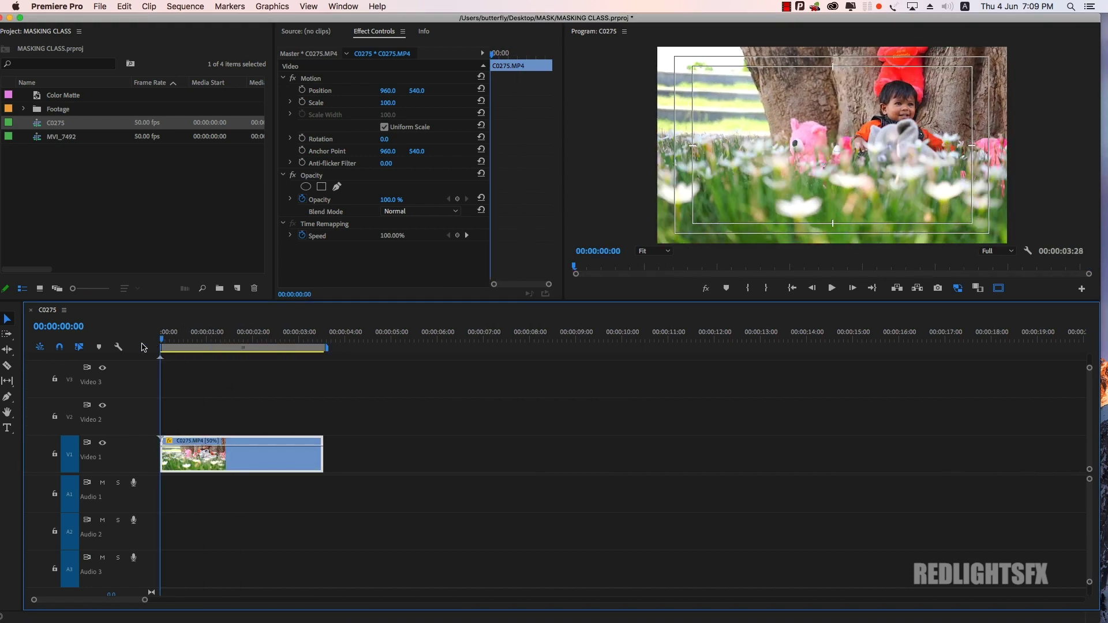
pyautogui.press('space')
pyautogui.press('space')
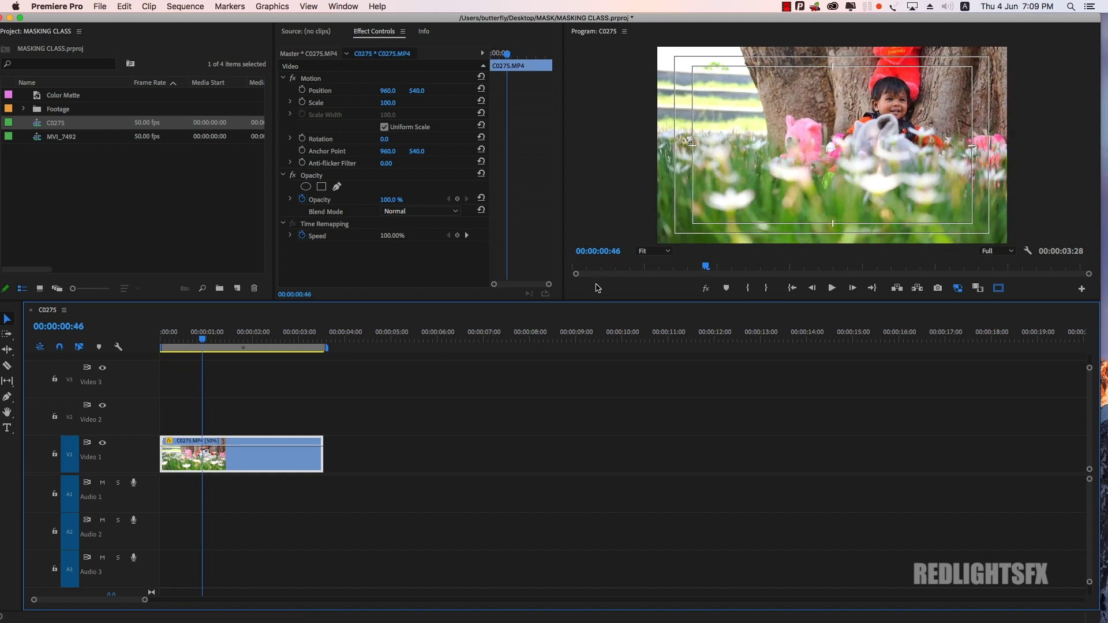
pyautogui.moveTo(596, 309); pyautogui.dragTo(575, 405)
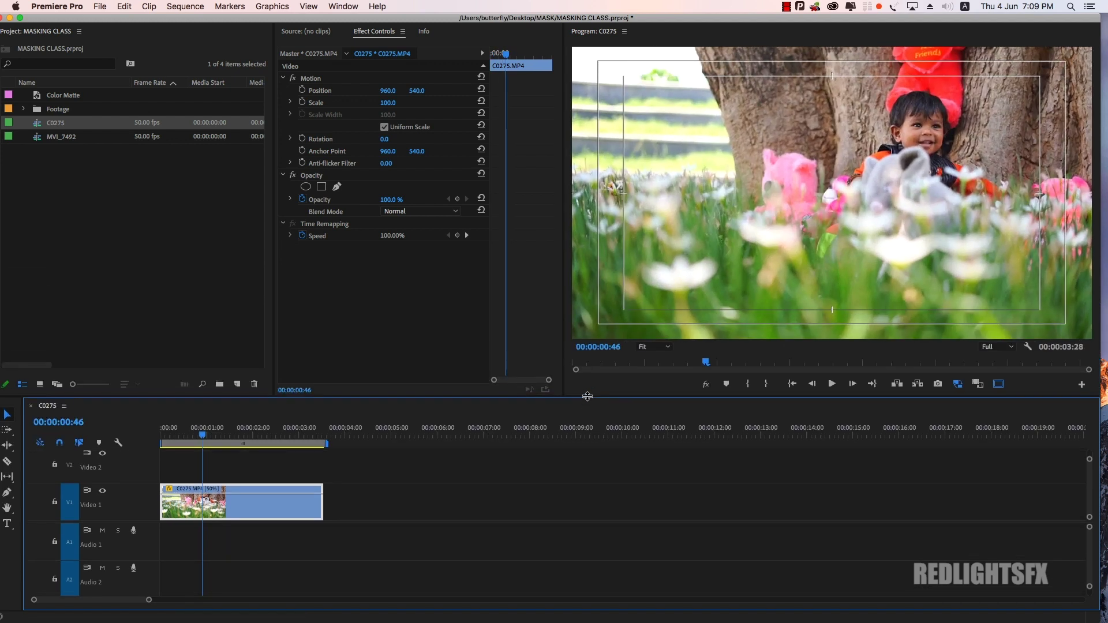
pyautogui.scroll(1, 237, 496)
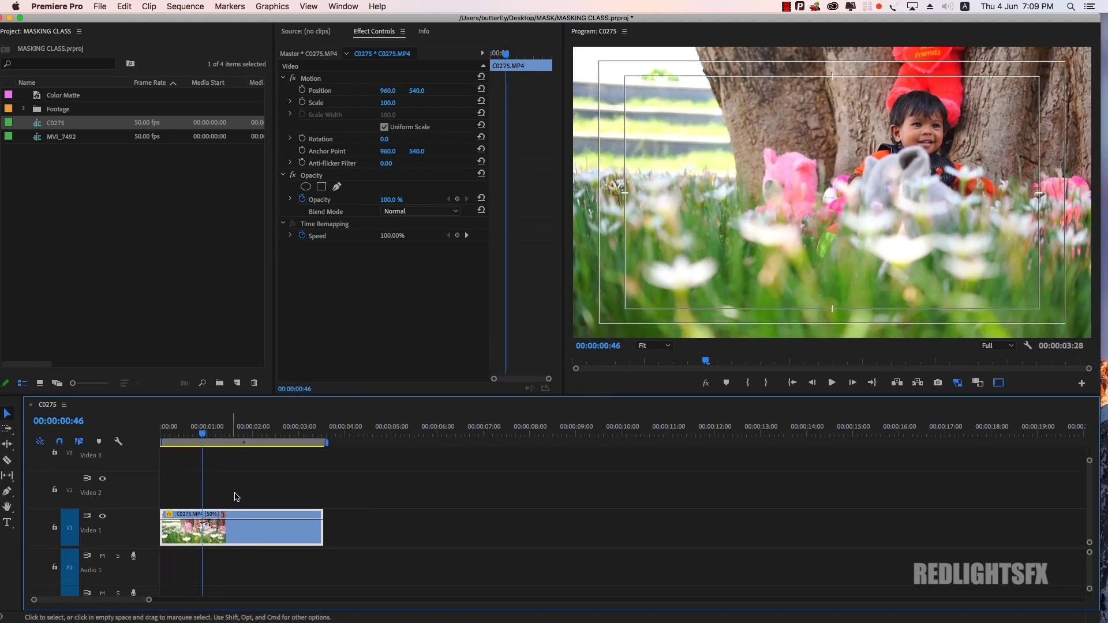
# Step: Create a bright yellow Color Matte, keeping the default name
pyautogui.click(237, 383)
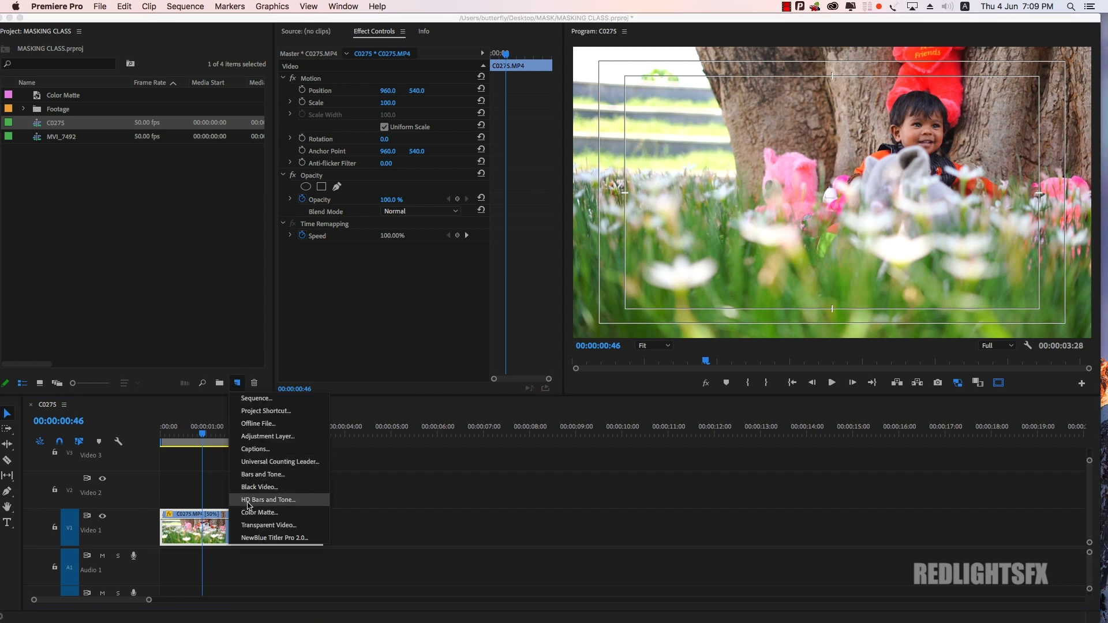
pyautogui.click(250, 513)
pyautogui.click(615, 364)
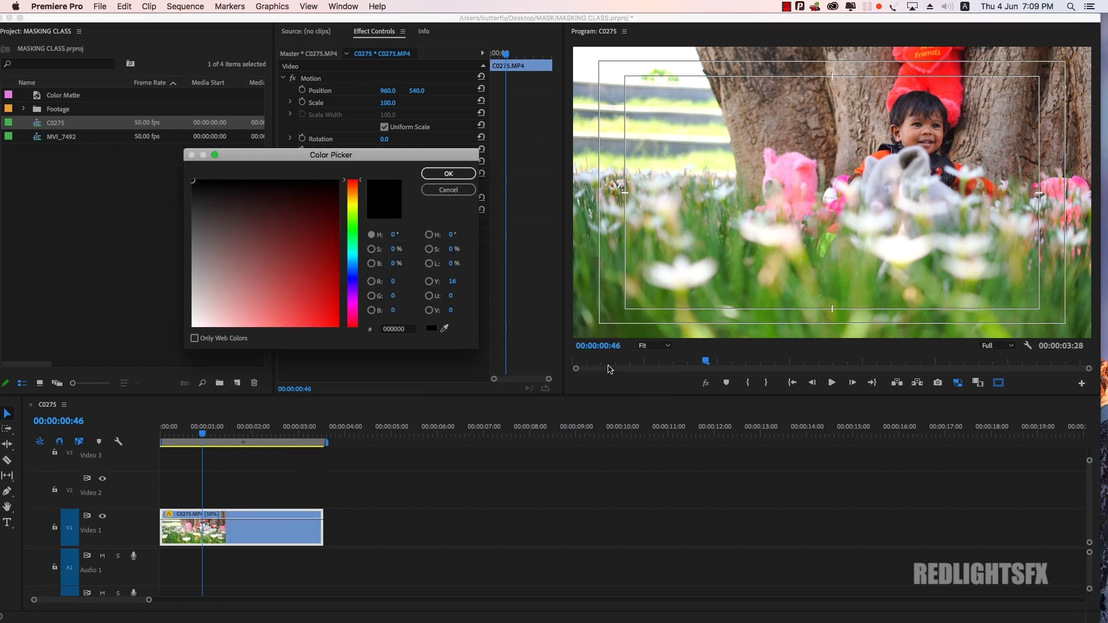
pyautogui.moveTo(355, 206)
pyautogui.mouseDown()
pyautogui.moveTo(355, 222)
pyautogui.moveTo(355, 200)
pyautogui.mouseUp()
pyautogui.click(338, 310)
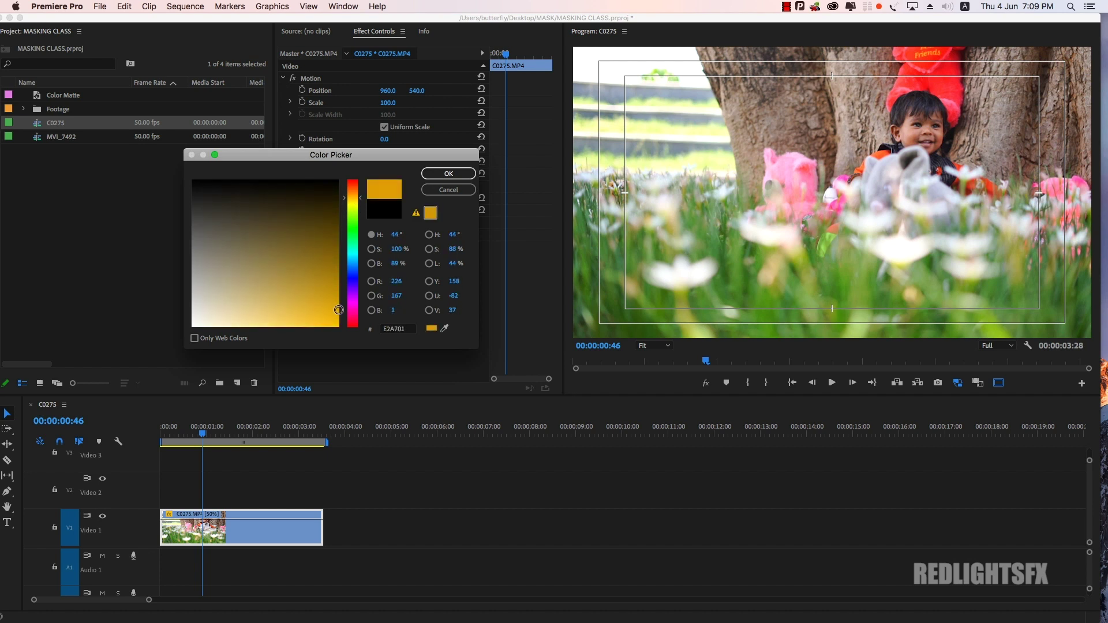
pyautogui.click(449, 173)
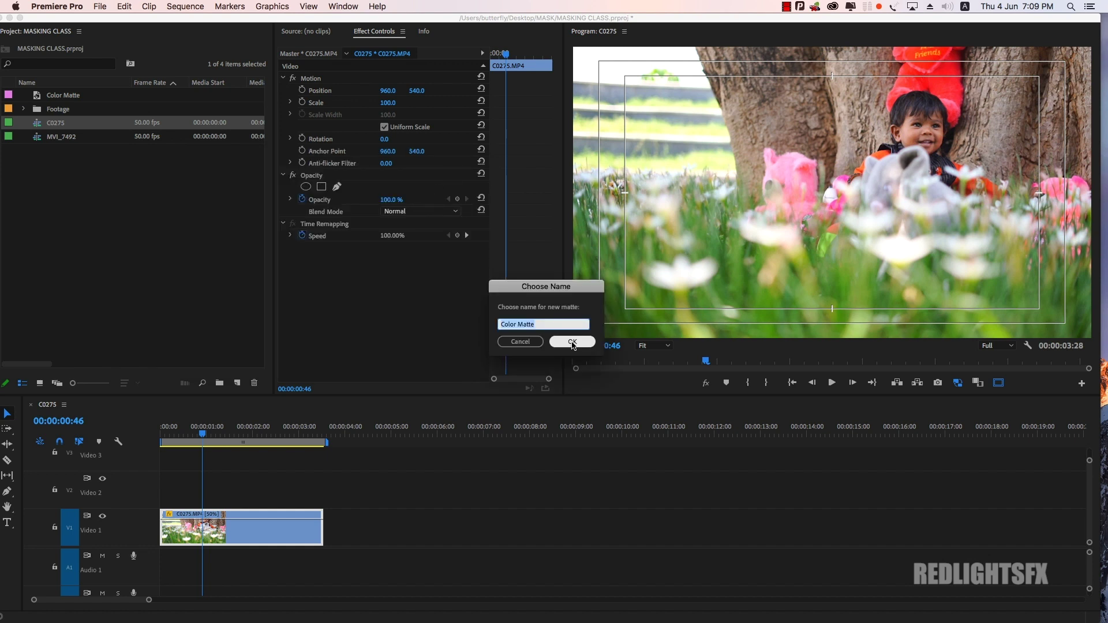
pyautogui.press('Return')
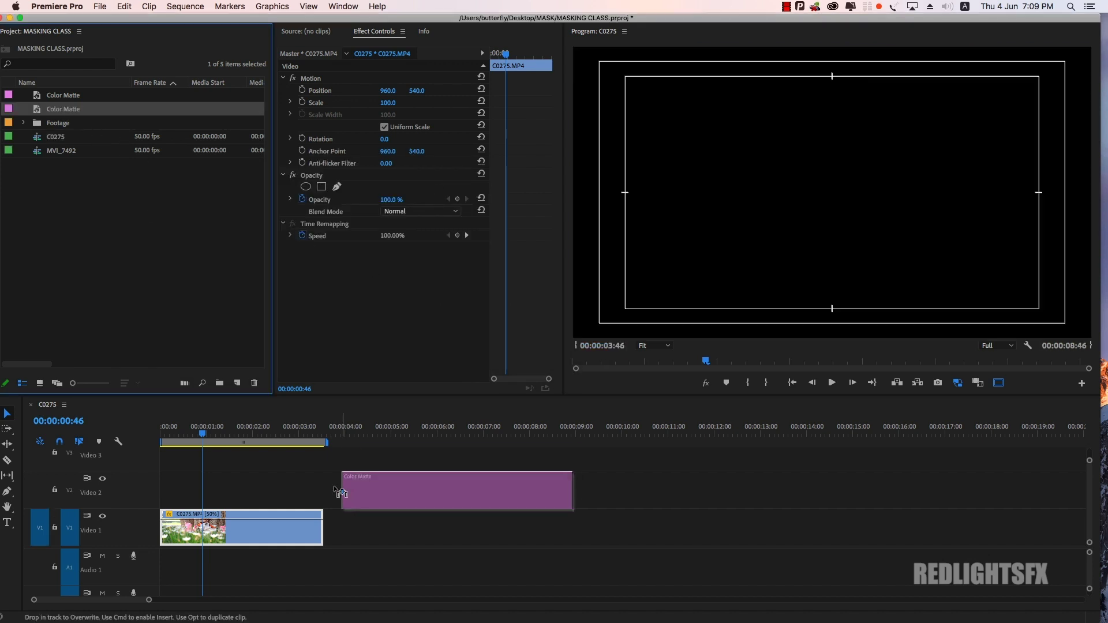
# Step: Place the matte on Video 2 and cut off the part beyond the child clip
pyautogui.moveTo(64, 110); pyautogui.dragTo(250, 496)
pyautogui.press('c')
pyautogui.click(325, 498)
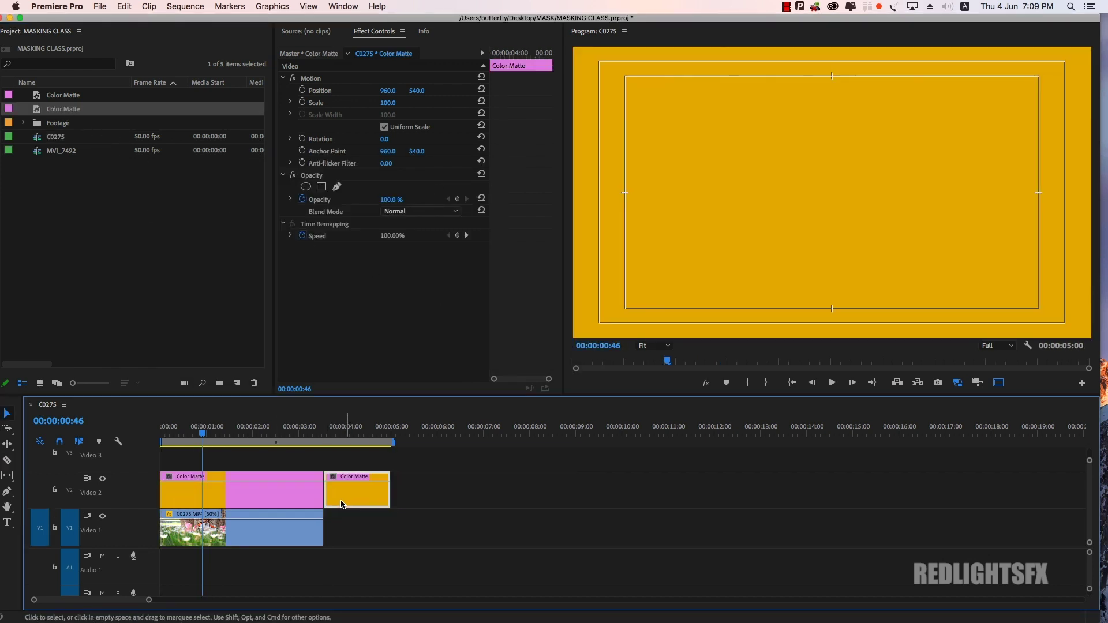
pyautogui.press('v')
pyautogui.click(357, 491)
pyautogui.press('Delete')
pyautogui.click(287, 493)
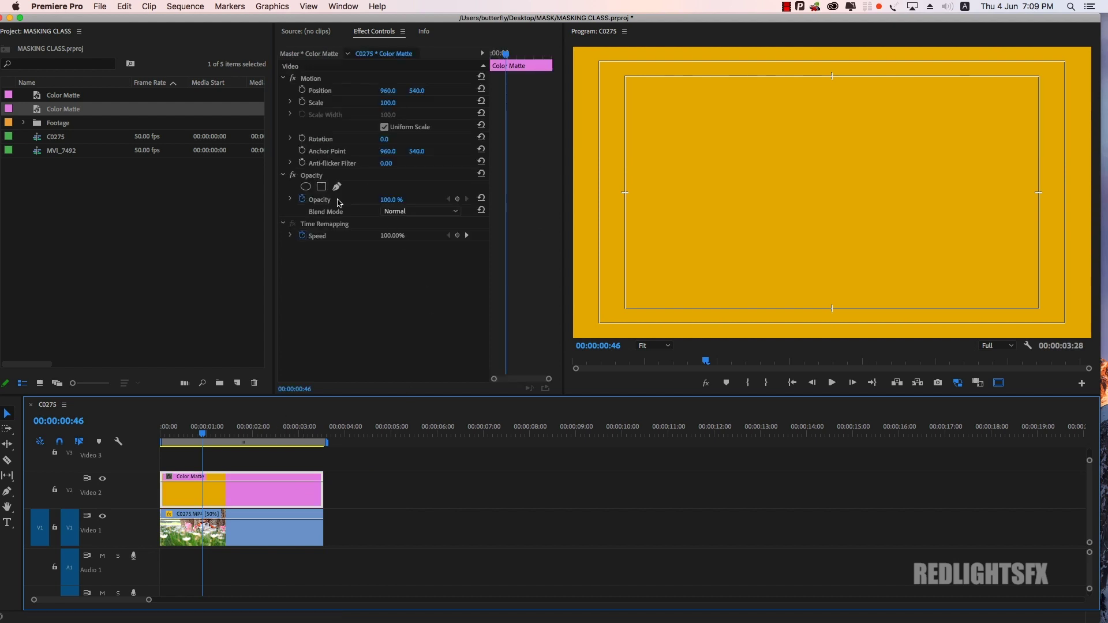
# Step: Add an ellipse mask feathered to 266.9, widen it, and move it upper left
pyautogui.click(305, 186)
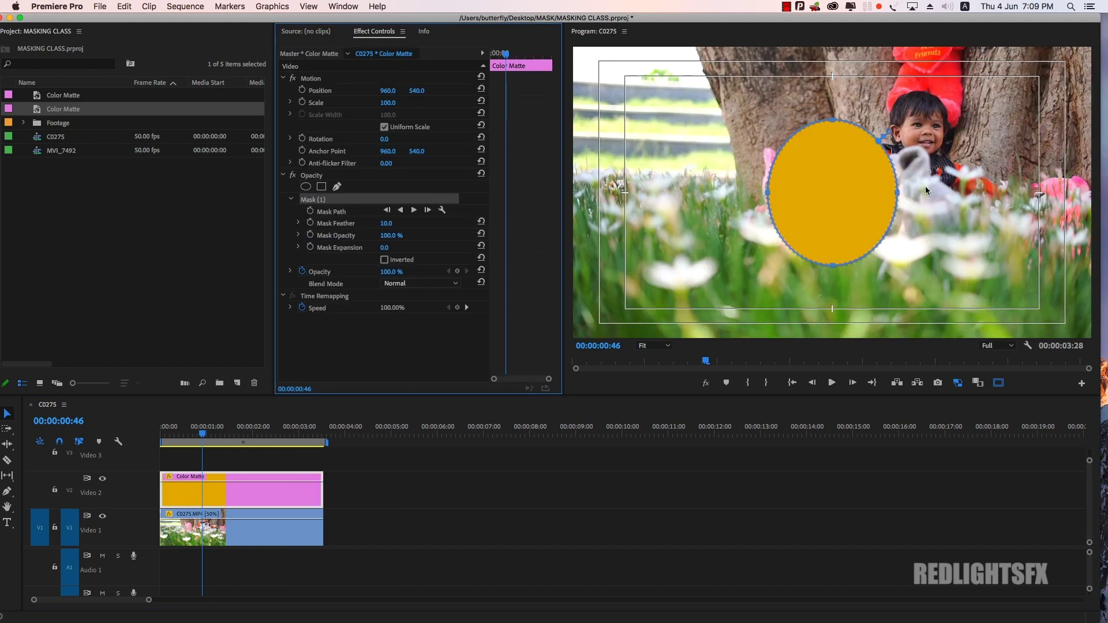
pyautogui.moveTo(886, 141); pyautogui.dragTo(917, 126)
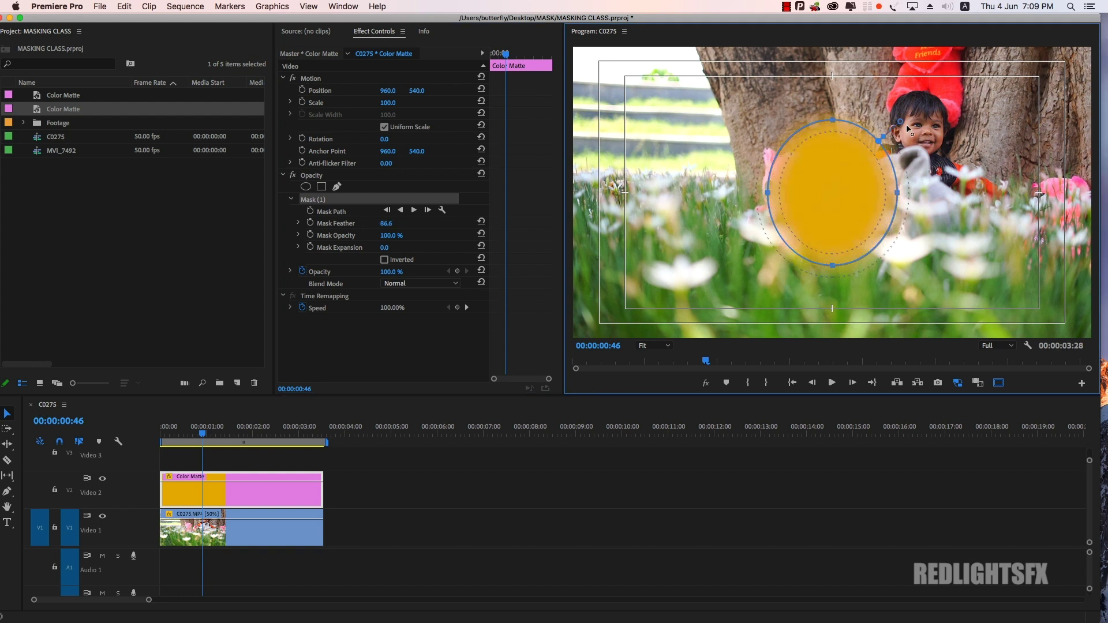
pyautogui.moveTo(901, 194); pyautogui.dragTo(929, 195)
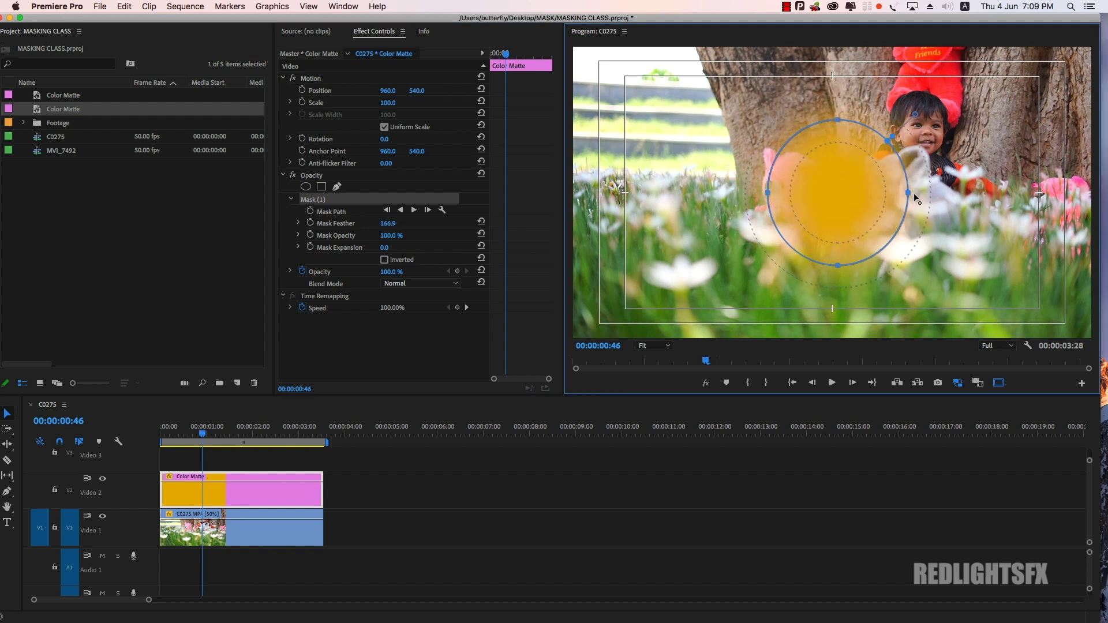
pyautogui.moveTo(847, 121); pyautogui.dragTo(846, 64)
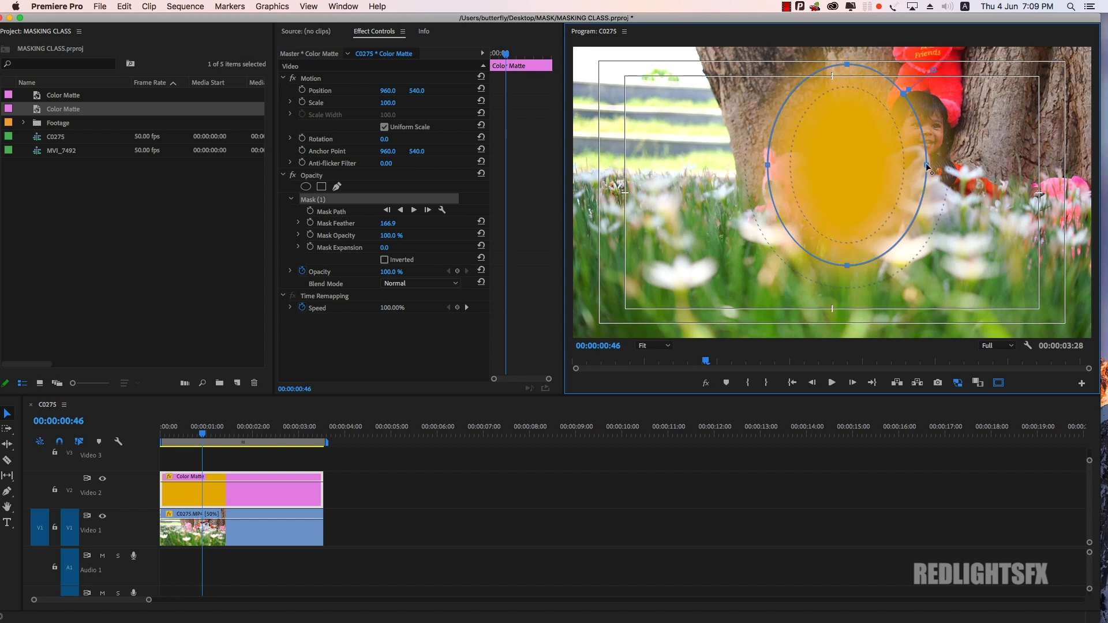
pyautogui.moveTo(927, 168); pyautogui.dragTo(952, 167)
pyautogui.moveTo(880, 161)
pyautogui.mouseDown()
pyautogui.moveTo(671, 119)
pyautogui.moveTo(680, 143)
pyautogui.mouseUp()
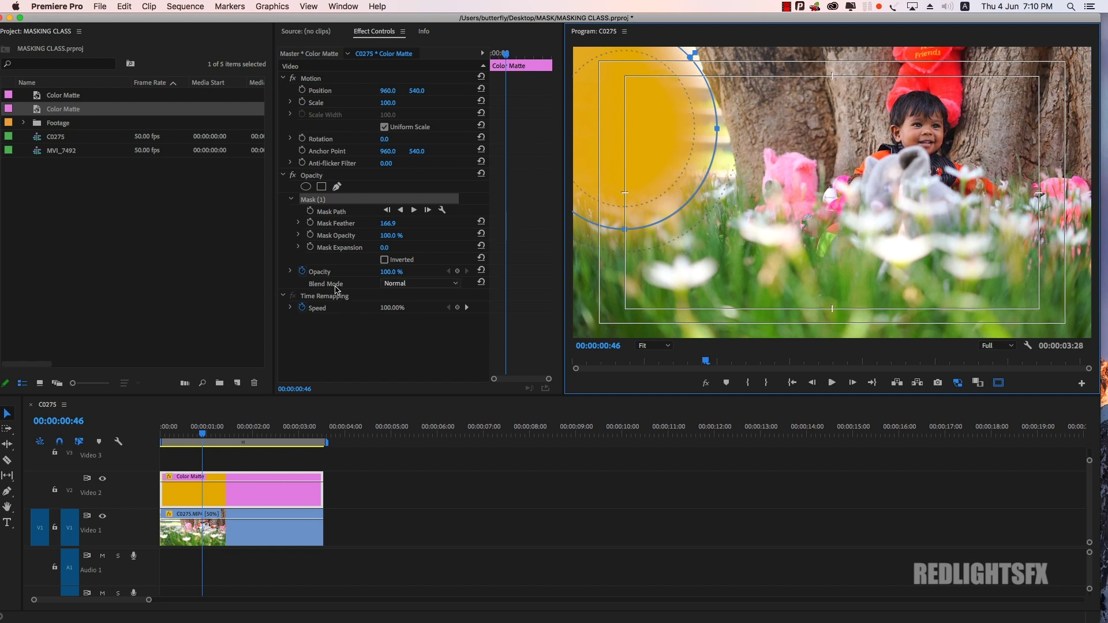
# Step: Use Linear Dodge (Add), scale the matte to 161%, reposition the mask and lower its opacity
pyautogui.click(430, 283)
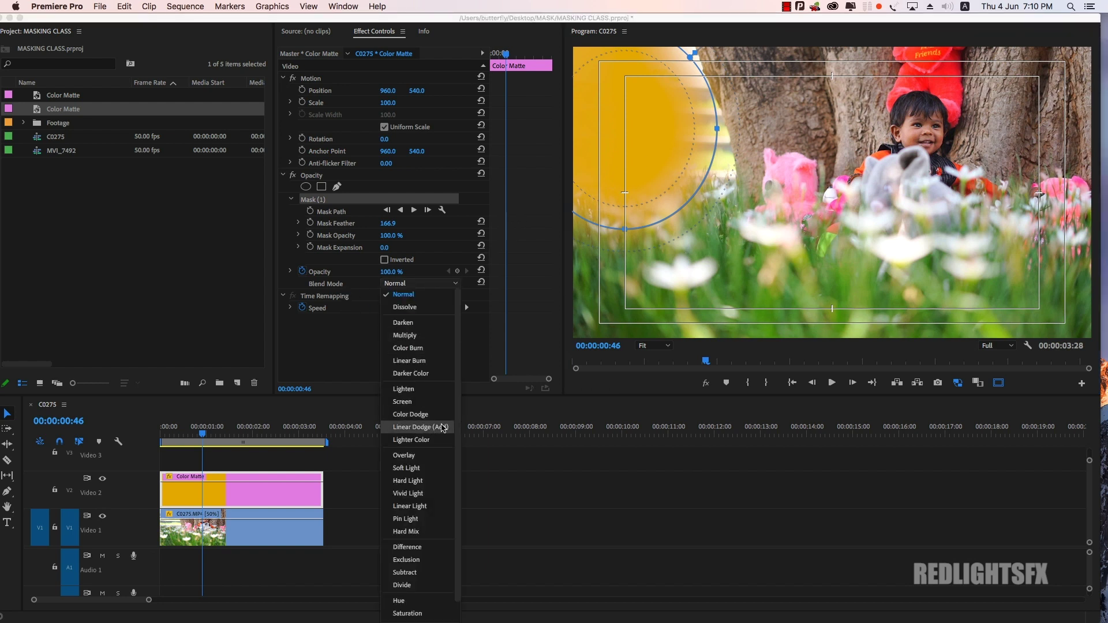
pyautogui.click(438, 428)
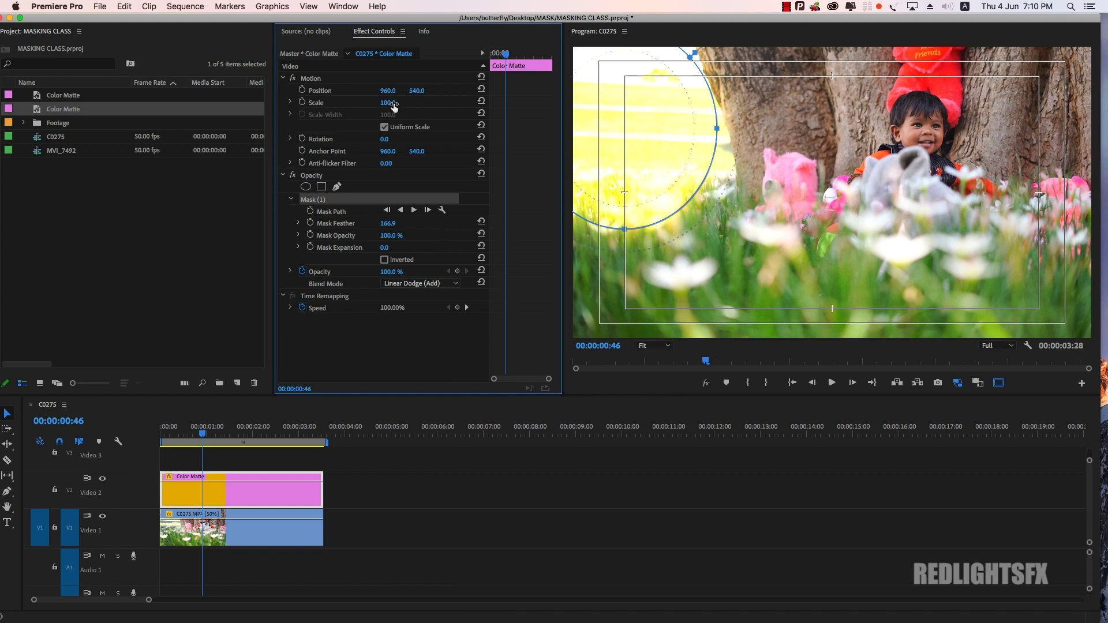
pyautogui.moveTo(388, 102); pyautogui.dragTo(429, 102)
pyautogui.moveTo(629, 102)
pyautogui.mouseDown()
pyautogui.moveTo(765, 99)
pyautogui.moveTo(690, 166)
pyautogui.mouseUp()
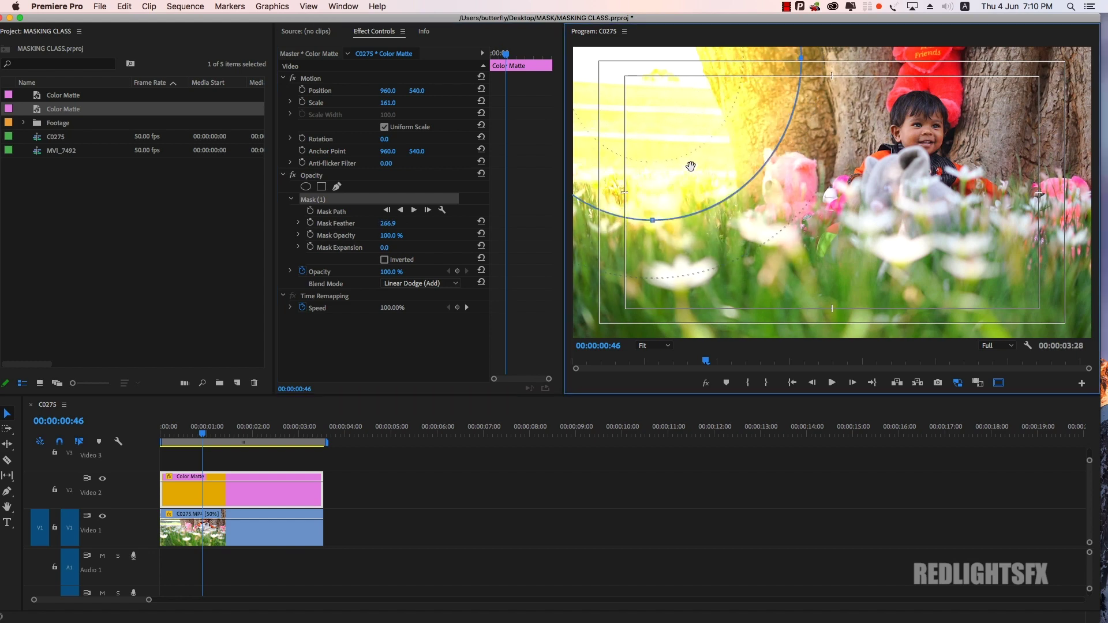
pyautogui.moveTo(806, 62); pyautogui.dragTo(877, 50)
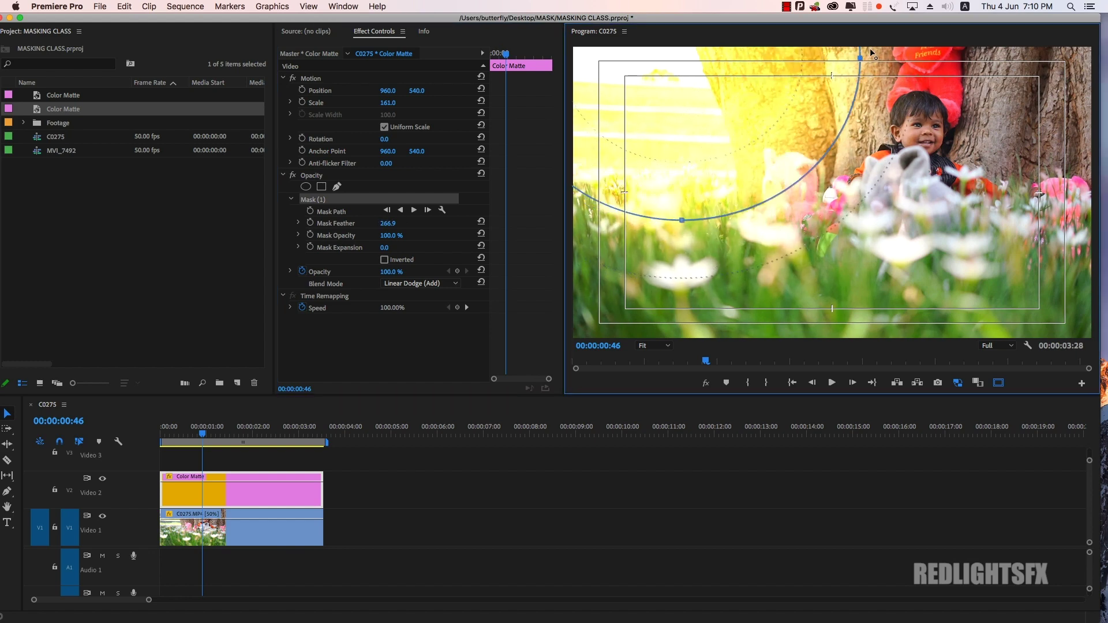
pyautogui.moveTo(770, 169); pyautogui.dragTo(772, 126)
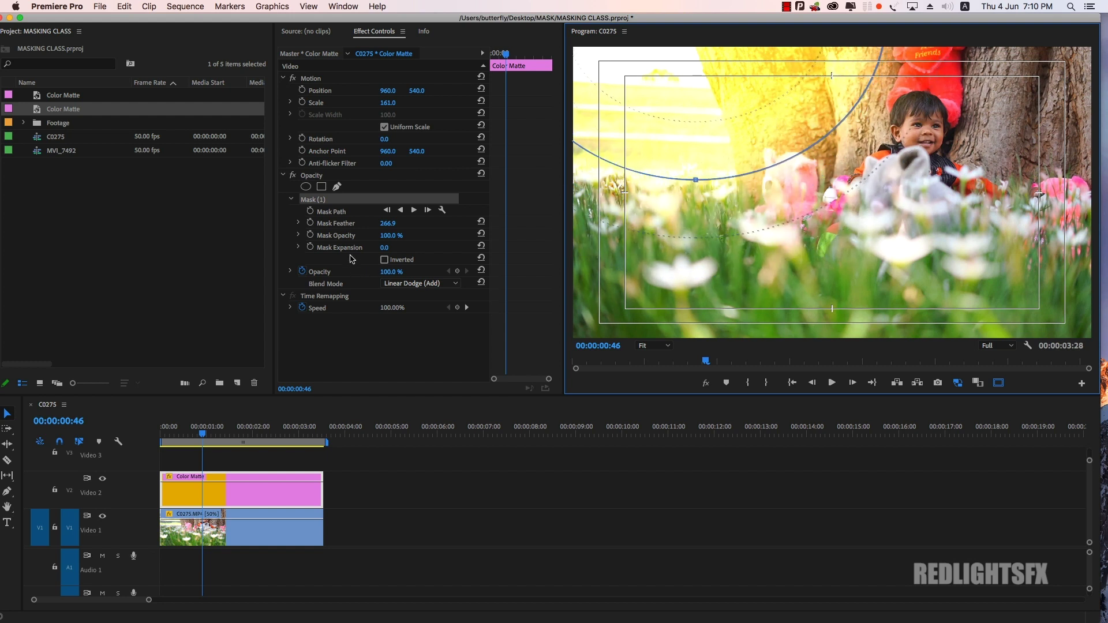
pyautogui.moveTo(388, 240); pyautogui.dragTo(369, 240)
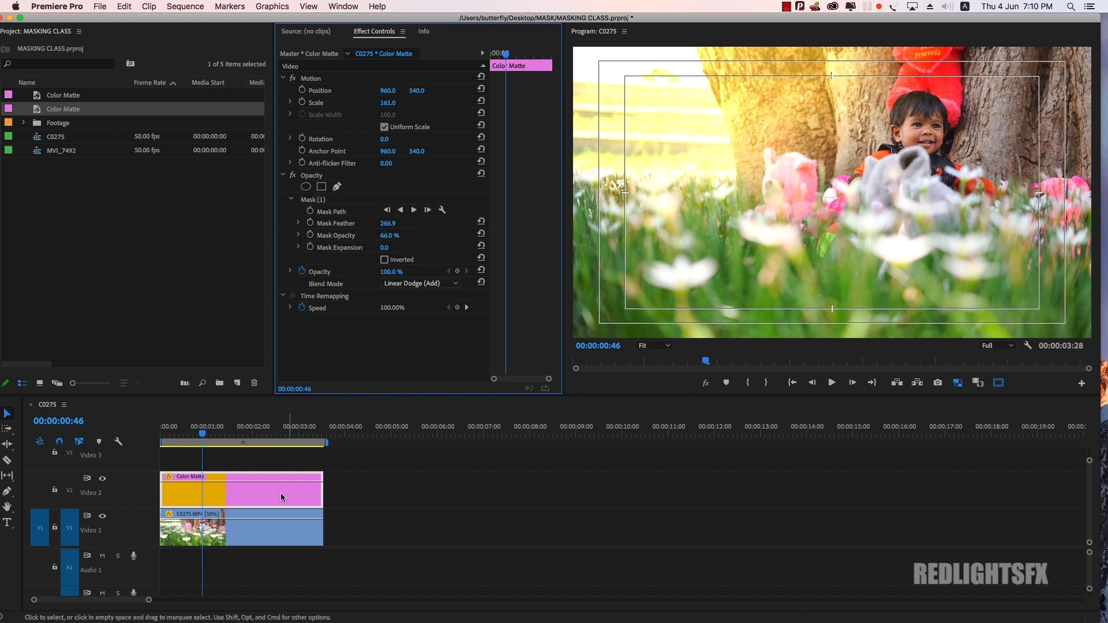
# Step: Move the matte up to Video 3 and shift its Position X to 2623
pyautogui.moveTo(282, 499); pyautogui.dragTo(218, 466)
pyautogui.moveTo(388, 91); pyautogui.dragTo(439, 90)
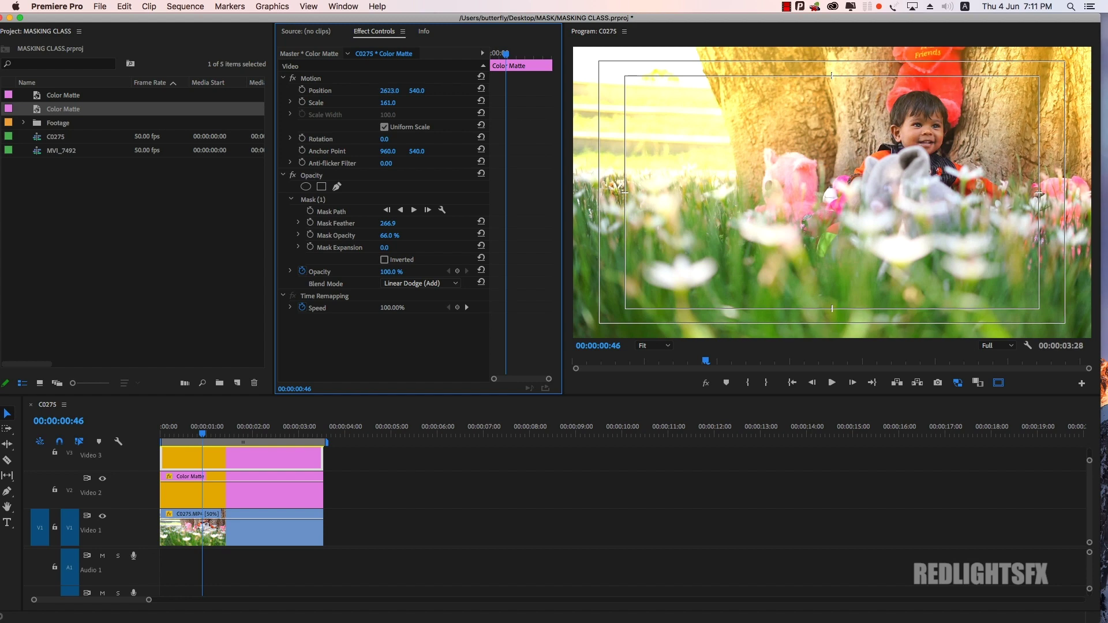
pyautogui.moveTo(388, 90); pyautogui.dragTo(436, 431)
# Step: Play the glowing child clip full screen from the start, then exit full screen
pyautogui.click(398, 476)
pyautogui.press('Home')
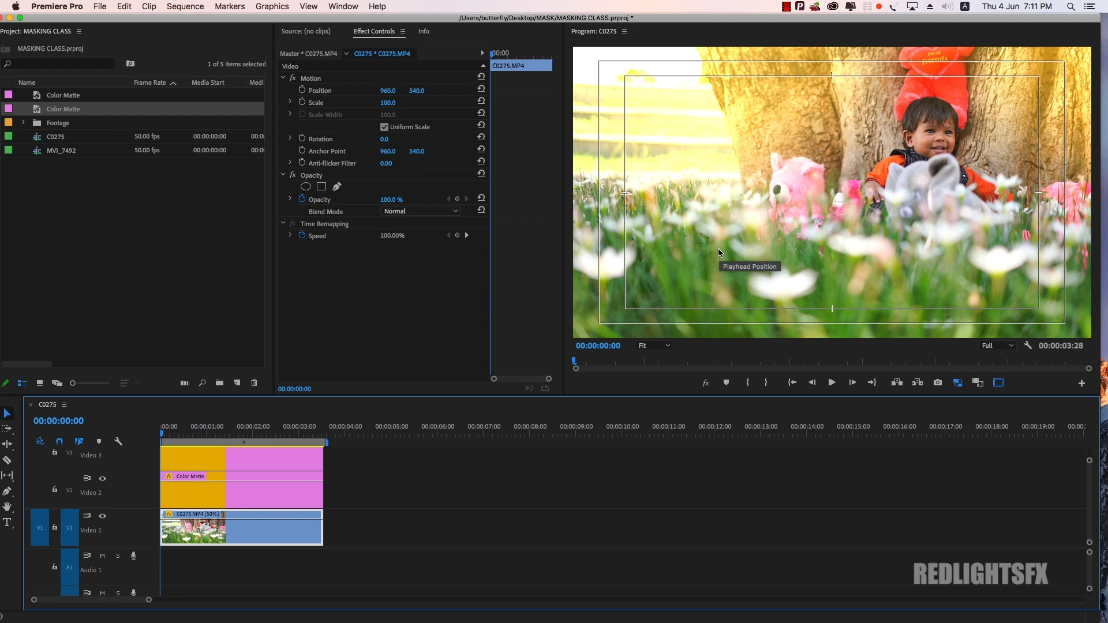
pyautogui.hotkey('ctrl', 'f')
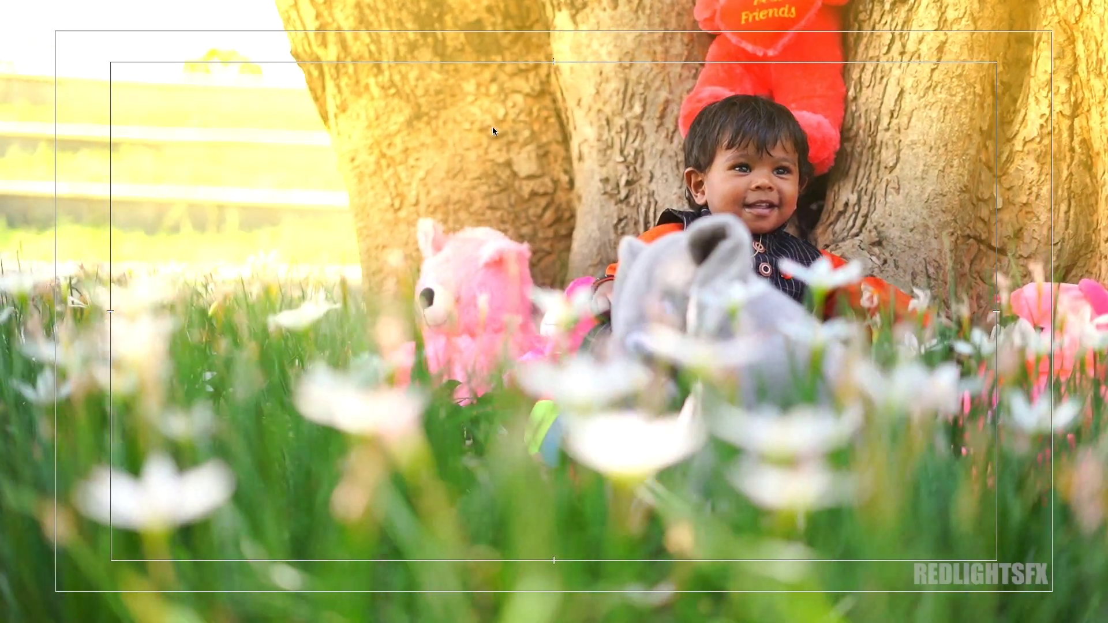
pyautogui.press('Escape')
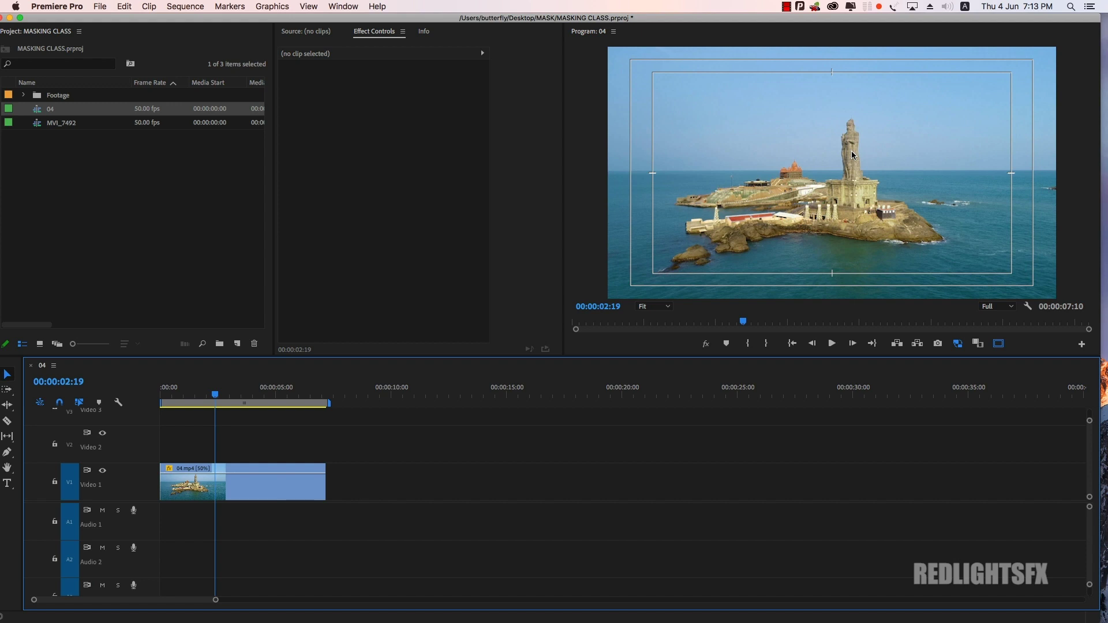
# Step: Start a new legacy title and type KANYAKUMARI
pyautogui.click(100, 6)
pyautogui.moveTo(110, 20)
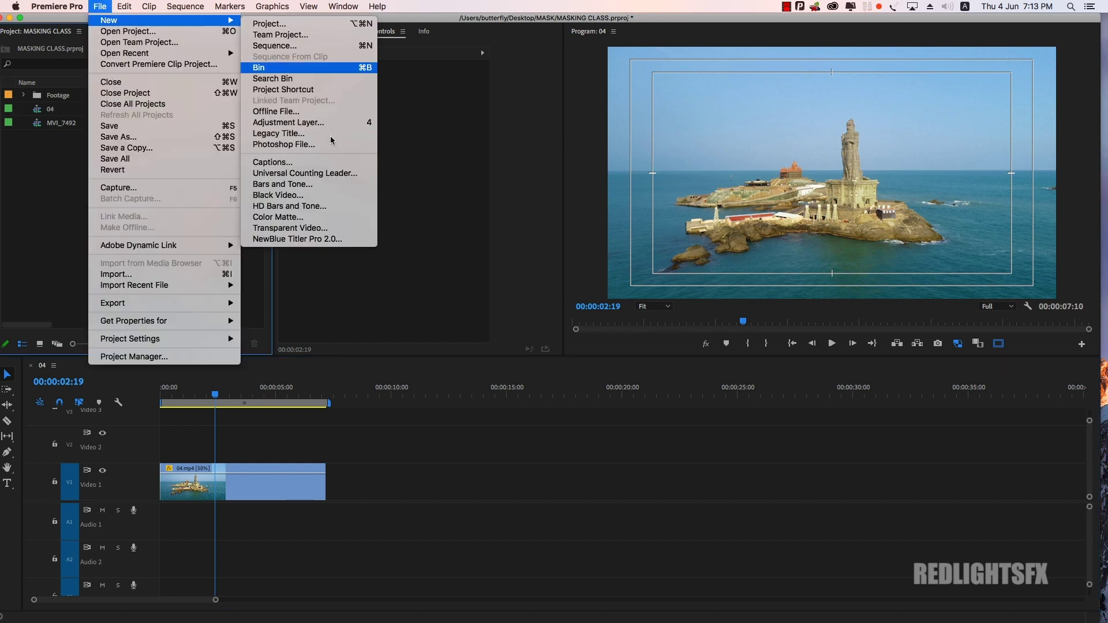
pyautogui.click(283, 133)
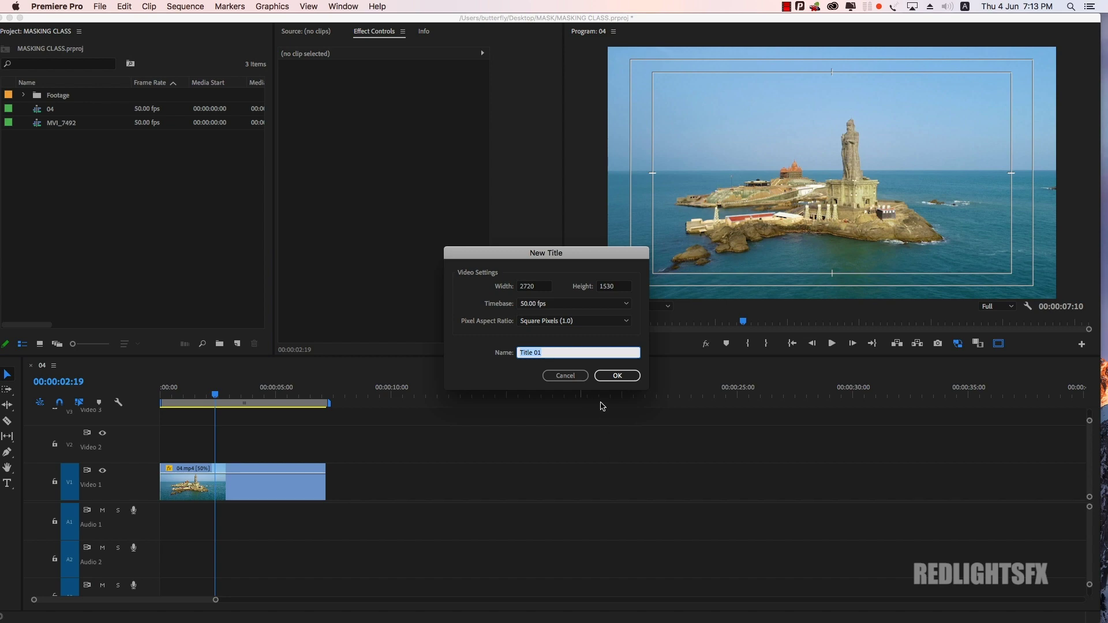
pyautogui.click(619, 376)
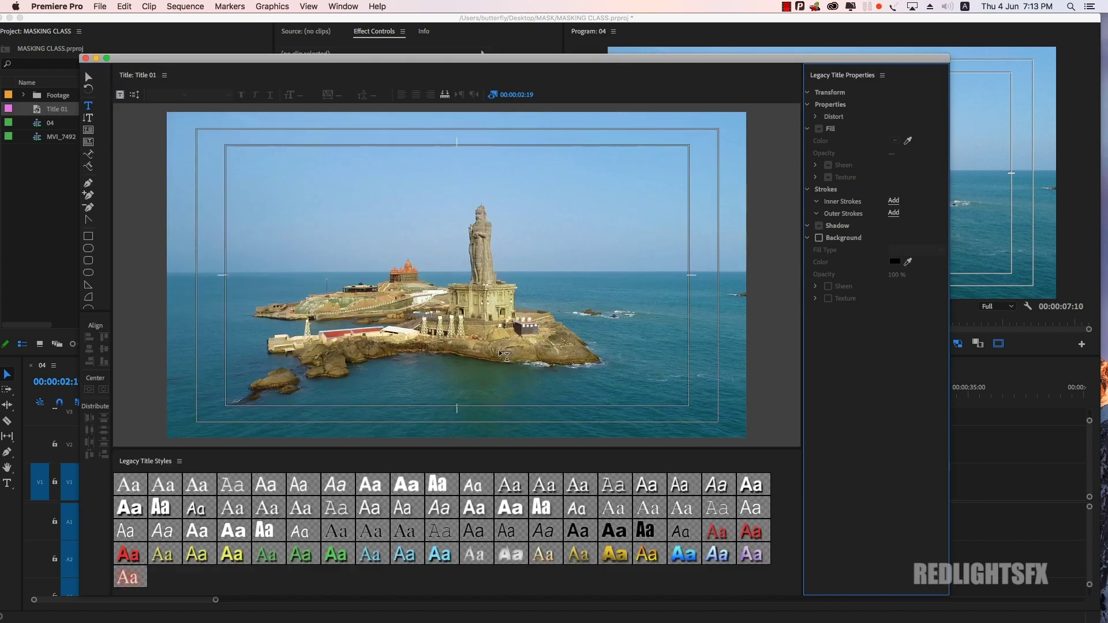
pyautogui.click(347, 244)
pyautogui.write('KA')
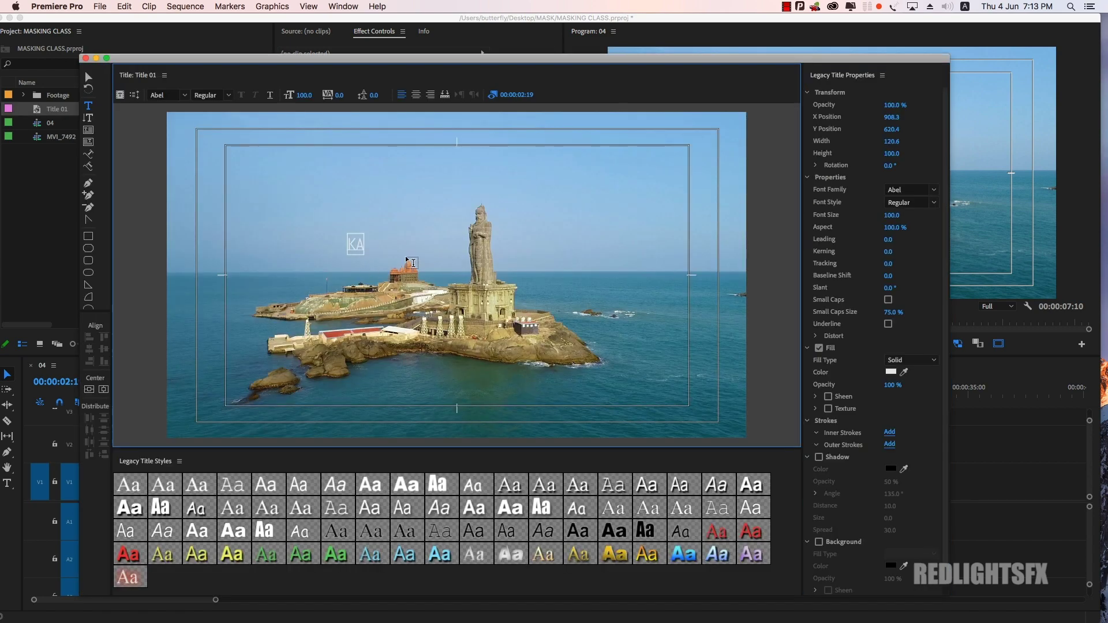
pyautogui.write('NYAKUMAR')
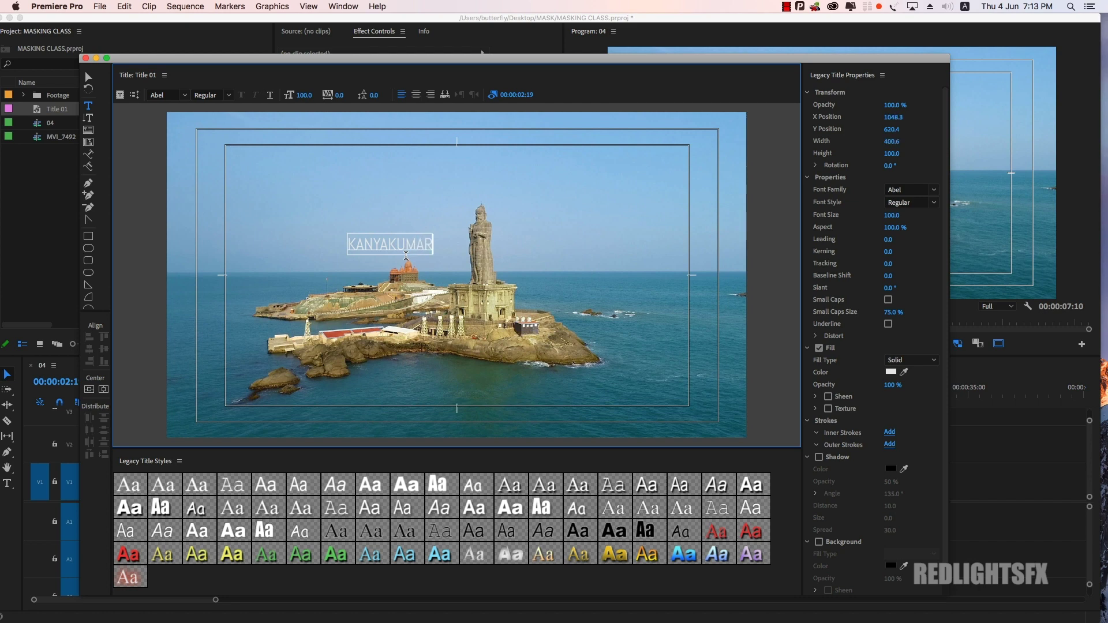
pyautogui.write('I')
pyautogui.press('Escape')
# Step: Style KANYAKUMARI in Impact at size 258, place it above the island, and close the titler
pyautogui.click(429, 488)
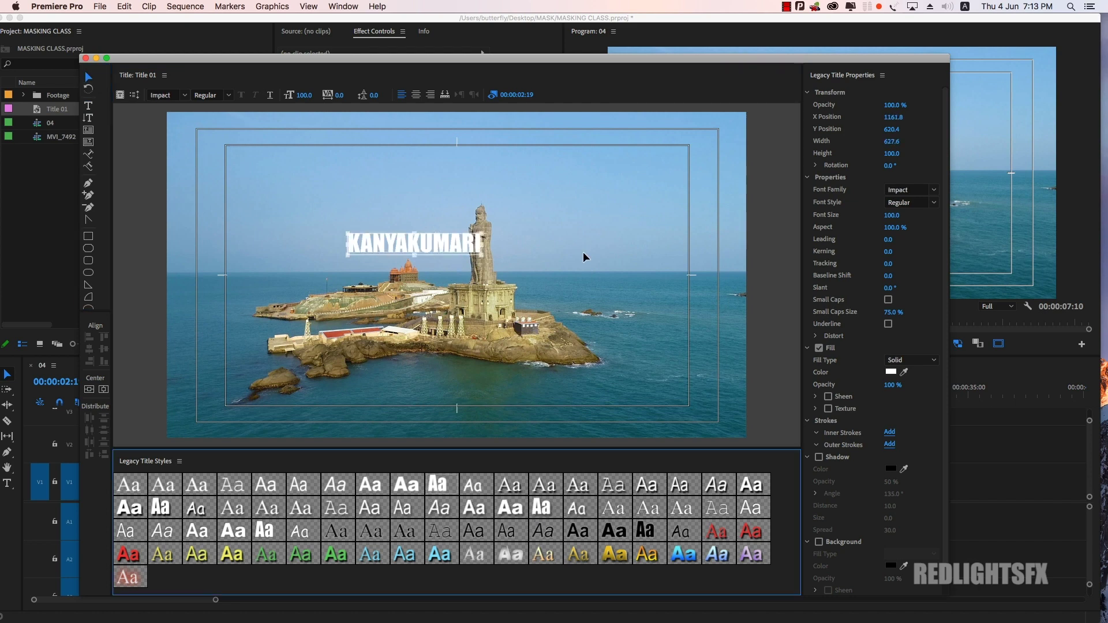
pyautogui.moveTo(892, 216); pyautogui.dragTo(981, 215)
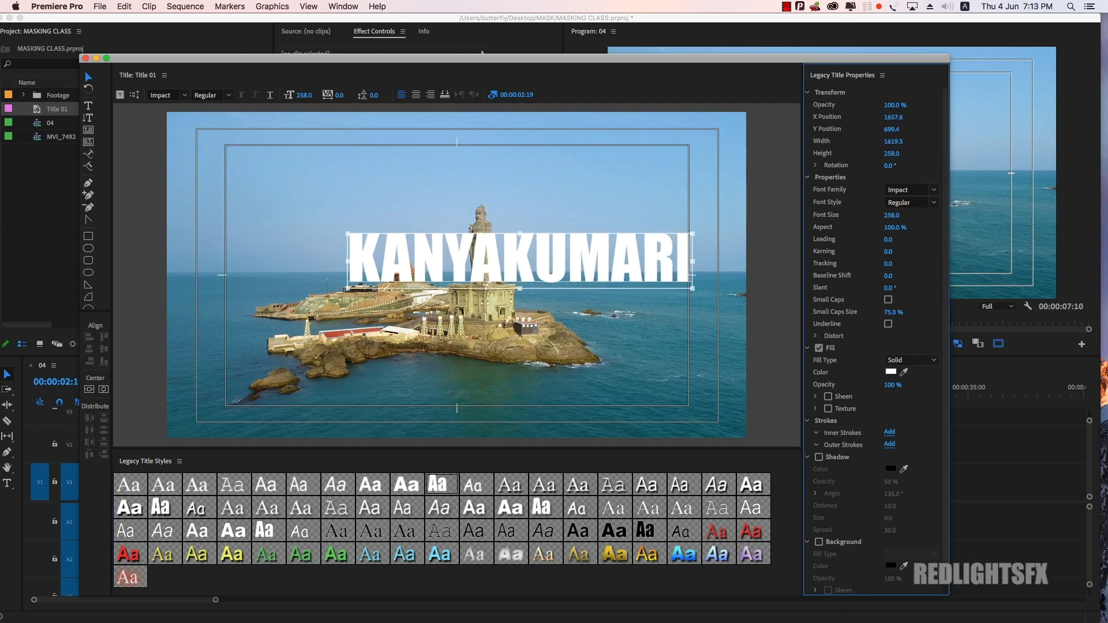
pyautogui.moveTo(469, 292); pyautogui.dragTo(415, 265)
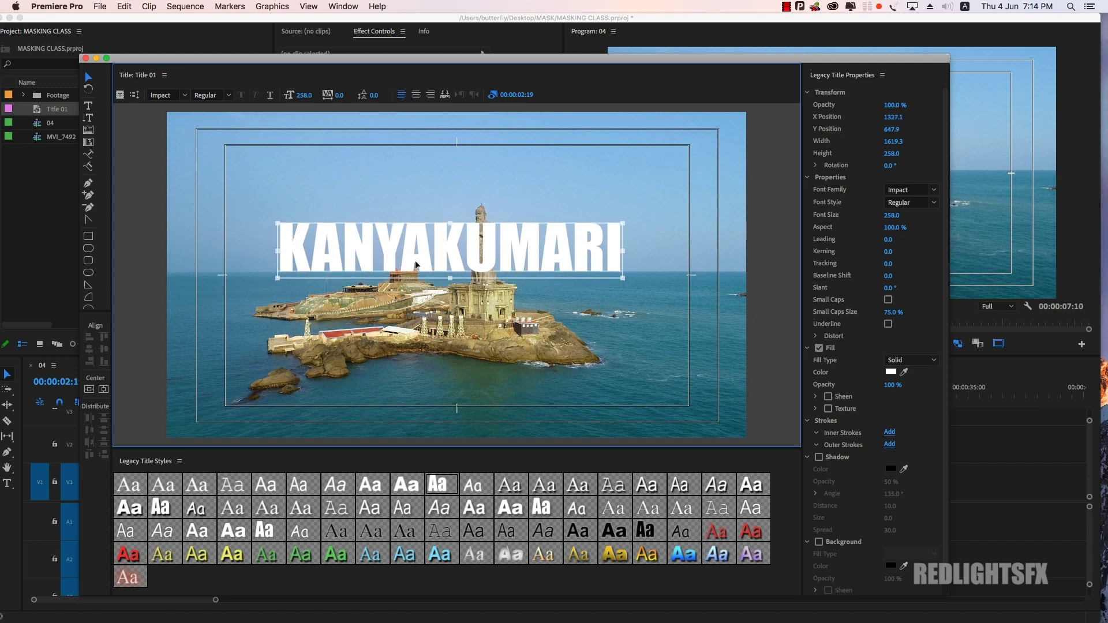
pyautogui.click(724, 359)
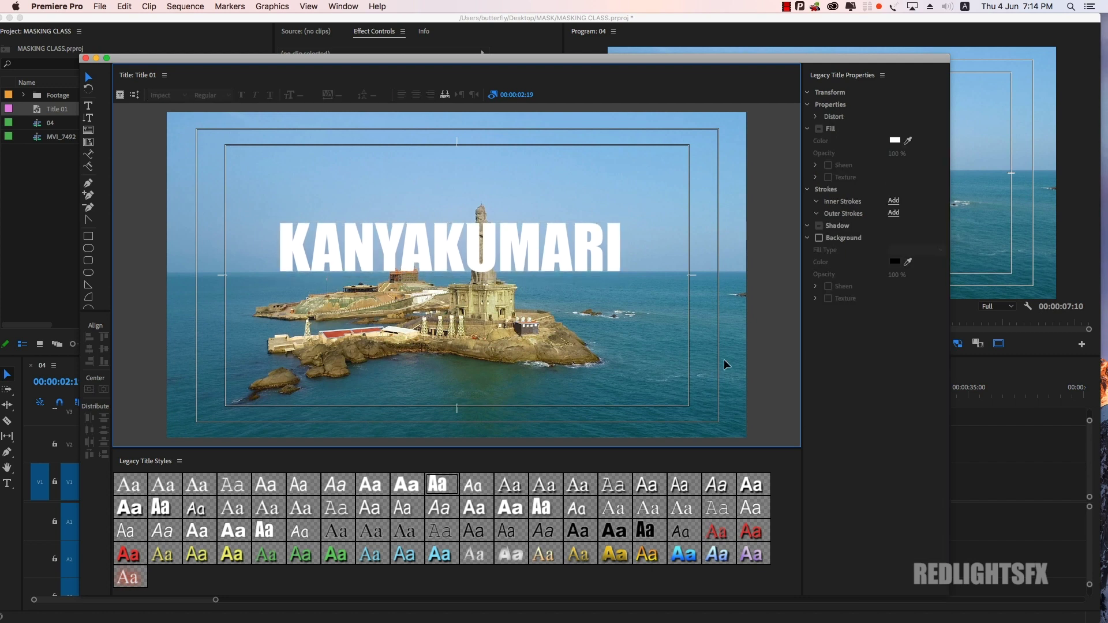
pyautogui.press('super+w')
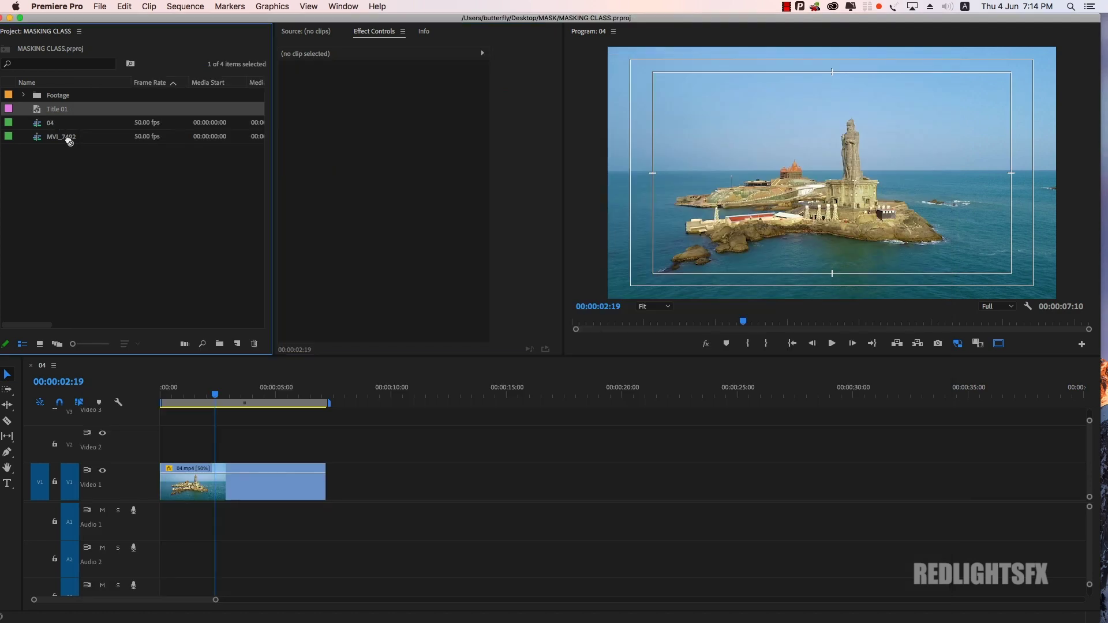
# Step: Place Title 01 on Video 2 and extend it to the island clip's full length
pyautogui.moveTo(38, 112); pyautogui.dragTo(165, 444)
pyautogui.moveTo(276, 444); pyautogui.dragTo(325, 445)
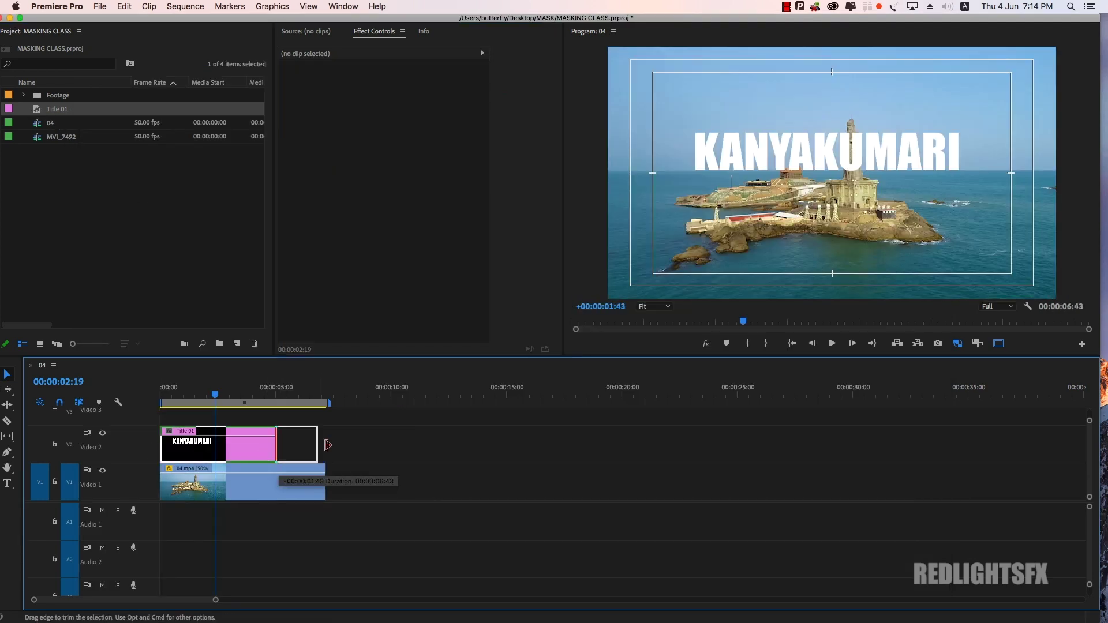
pyautogui.moveTo(204, 391); pyautogui.dragTo(154, 393)
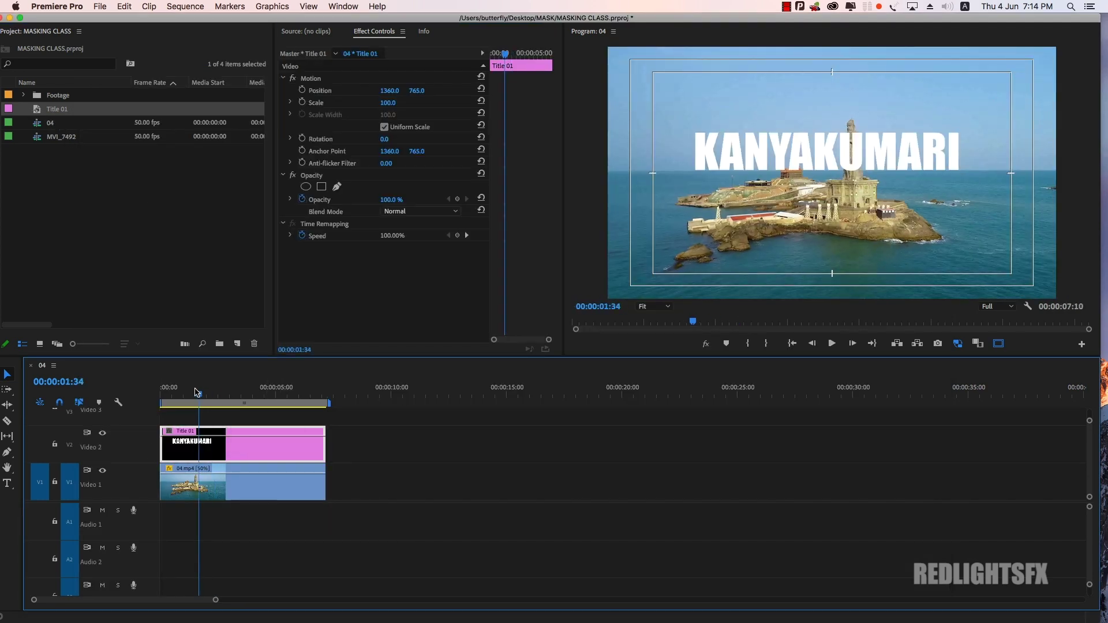
pyautogui.press('=')
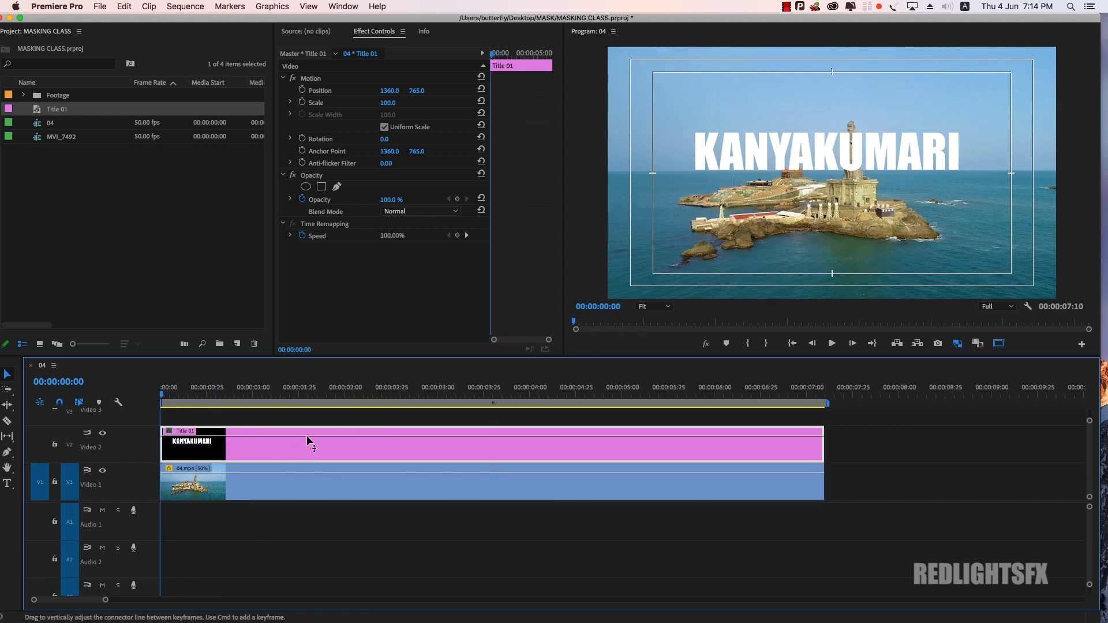
# Step: Hide the title's output, move it to Video 3, and duplicate 04.mp4 onto Video 2
pyautogui.click(102, 433)
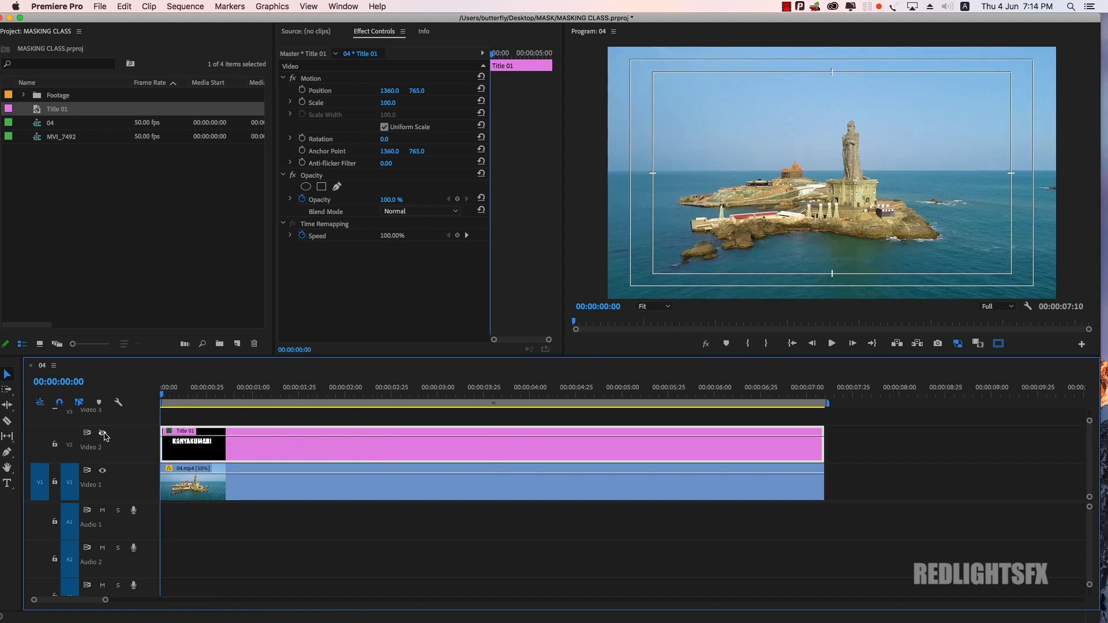
pyautogui.moveTo(150, 519); pyautogui.dragTo(150, 543)
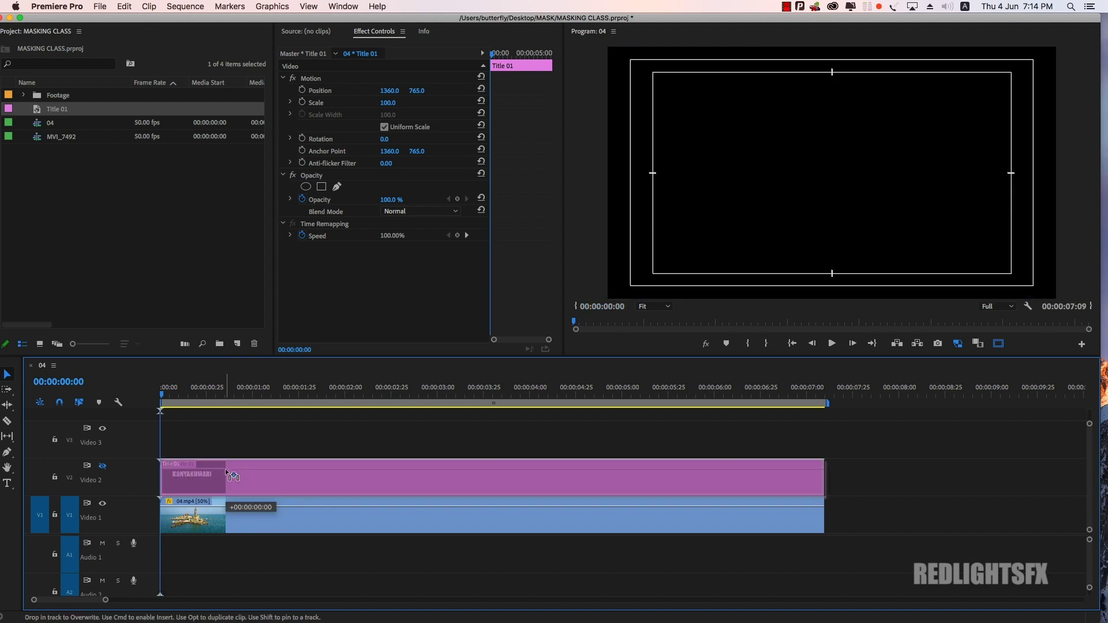
pyautogui.moveTo(228, 487); pyautogui.dragTo(227, 449)
pyautogui.click(221, 503)
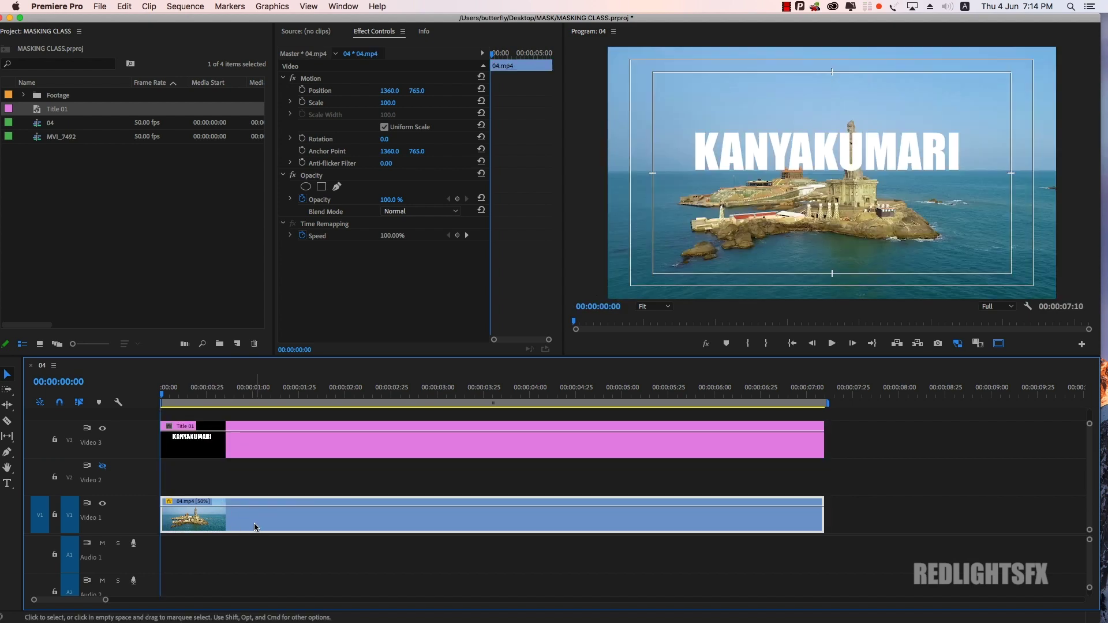
pyautogui.keyDown('alt'); pyautogui.moveTo(246, 518); pyautogui.dragTo(240, 481); pyautogui.keyUp('alt')
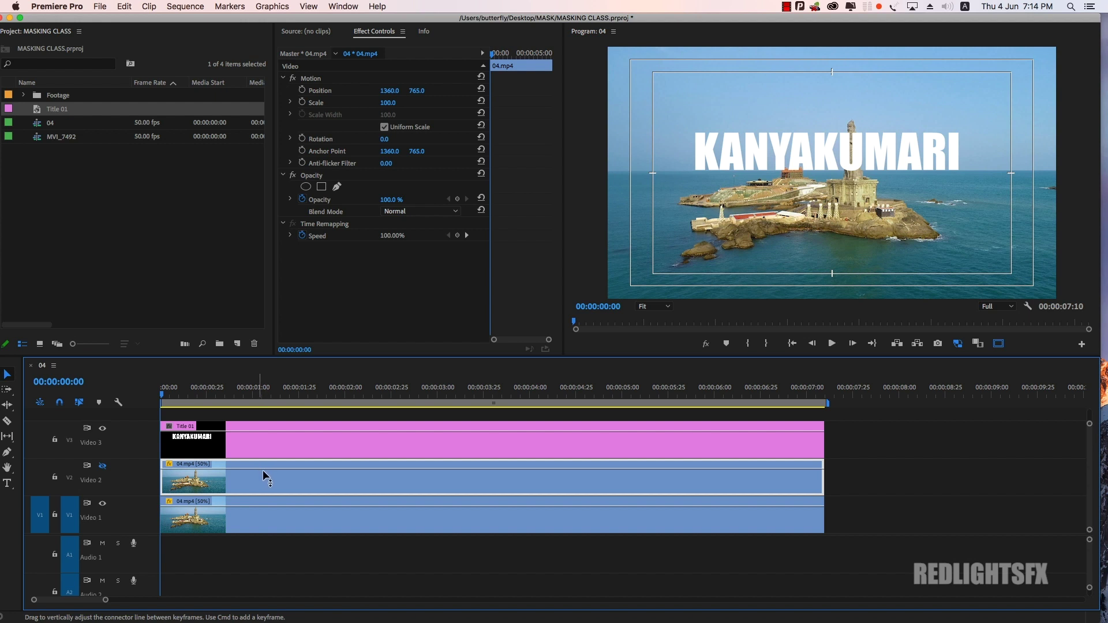
# Step: Hide the title track and add a pen mask to the Video 2 island clip's Opacity
pyautogui.click(102, 428)
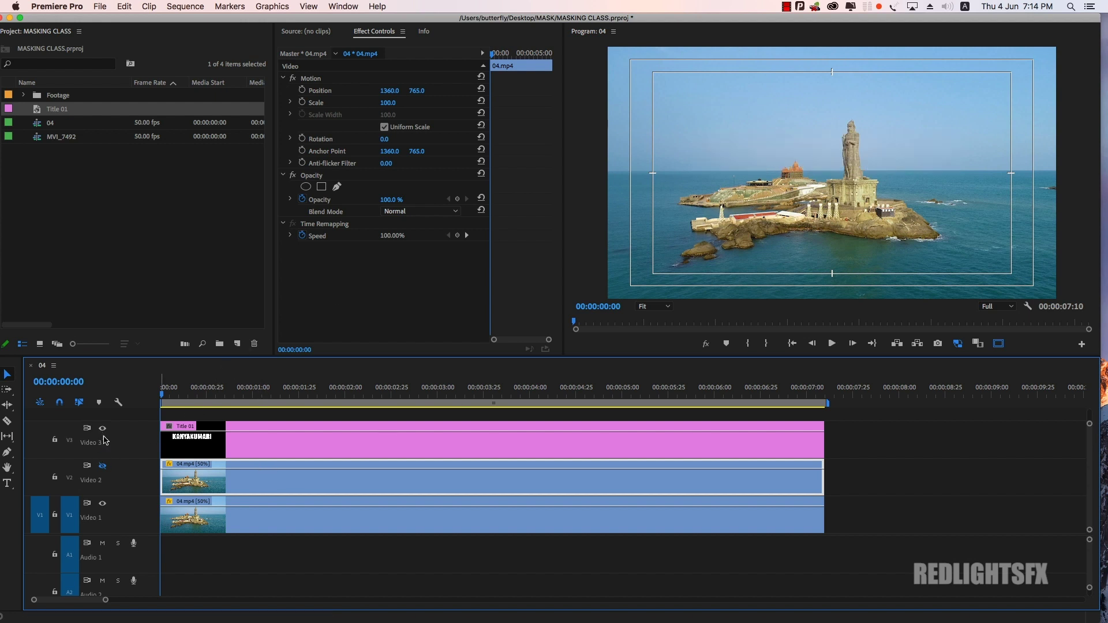
pyautogui.click(103, 466)
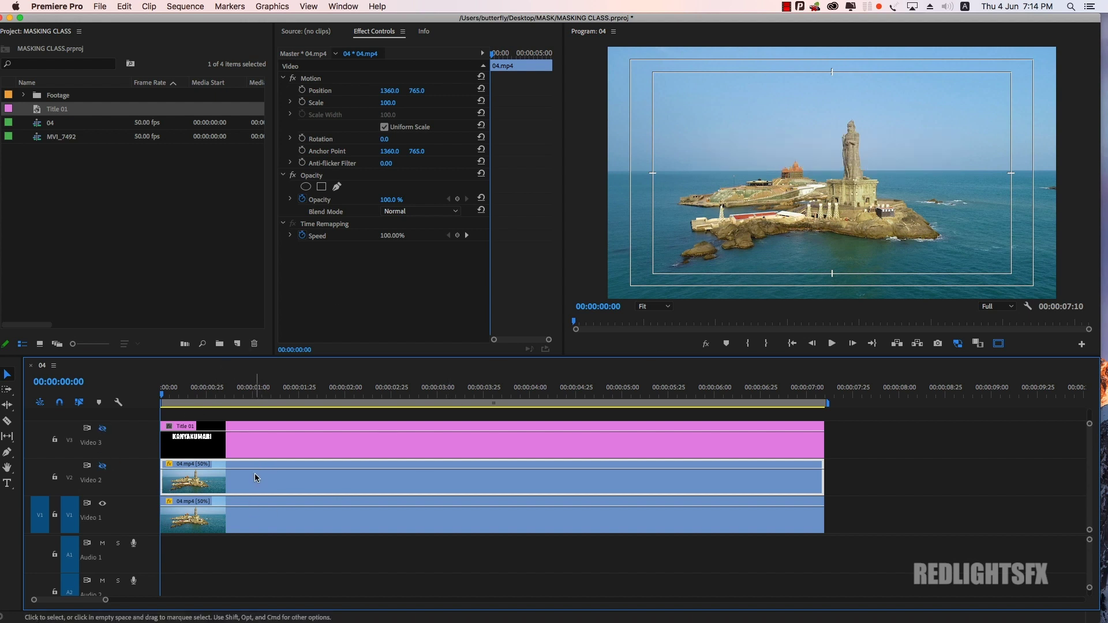
pyautogui.click(322, 186)
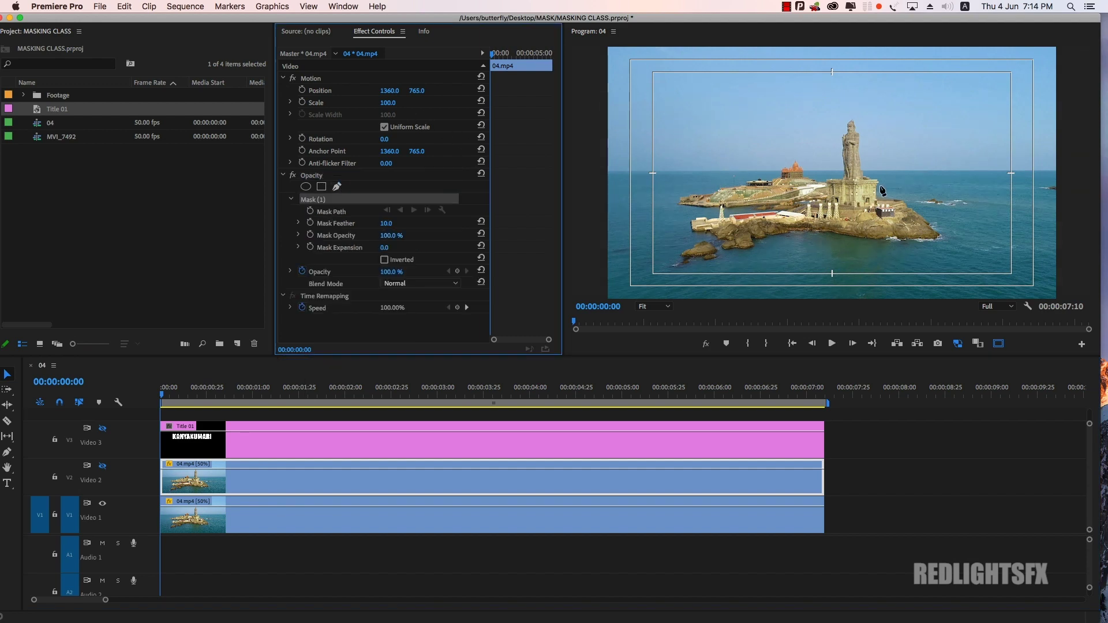
# Step: View the program monitor at 100%, enlarged and framed on the temple
pyautogui.click(663, 307)
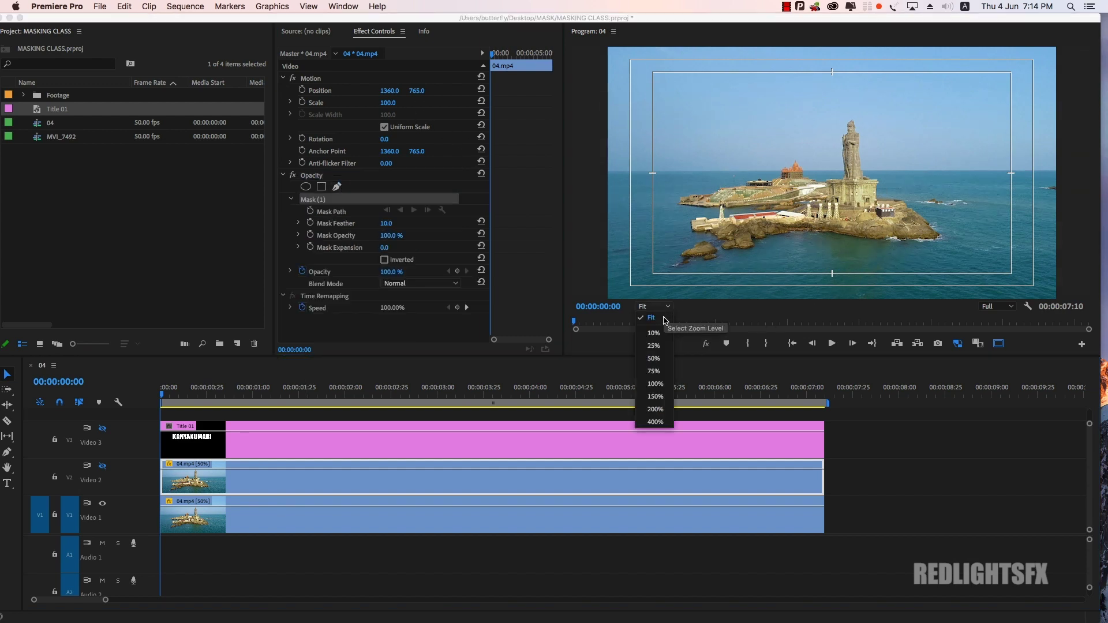
pyautogui.click(661, 384)
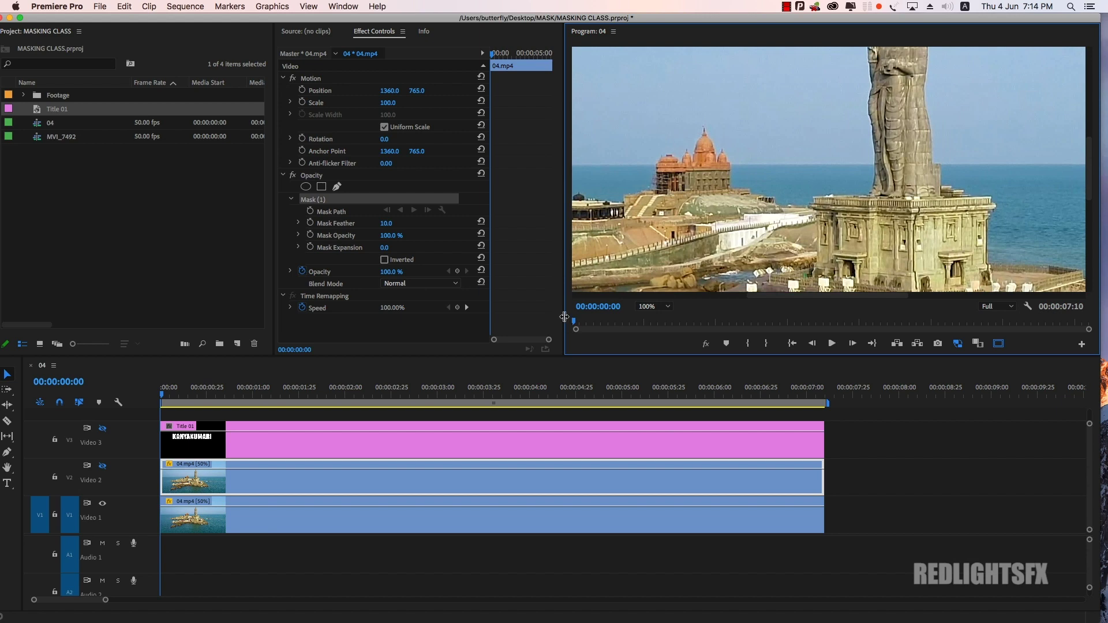
pyautogui.moveTo(565, 316); pyautogui.dragTo(398, 317)
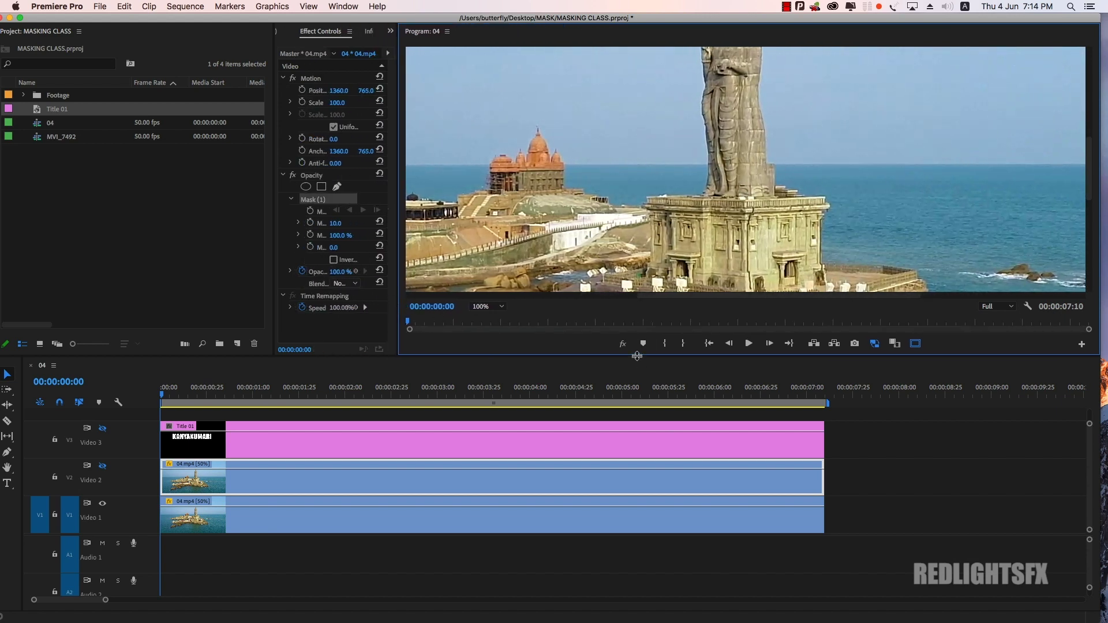
pyautogui.moveTo(637, 356); pyautogui.dragTo(637, 470)
pyautogui.moveTo(808, 410); pyautogui.dragTo(769, 410)
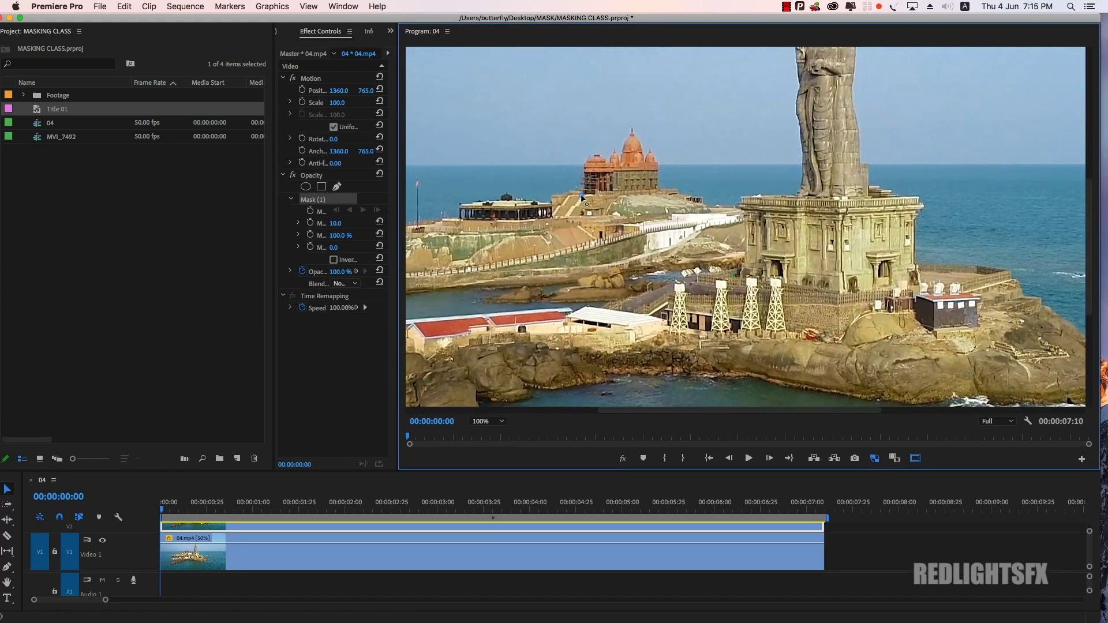
# Step: Trace mask points around the temple outline and across to the statue
pyautogui.click(581, 196)
pyautogui.click(581, 166)
pyautogui.click(595, 156)
pyautogui.click(625, 140)
pyautogui.click(649, 151)
pyautogui.click(656, 164)
pyautogui.click(800, 165)
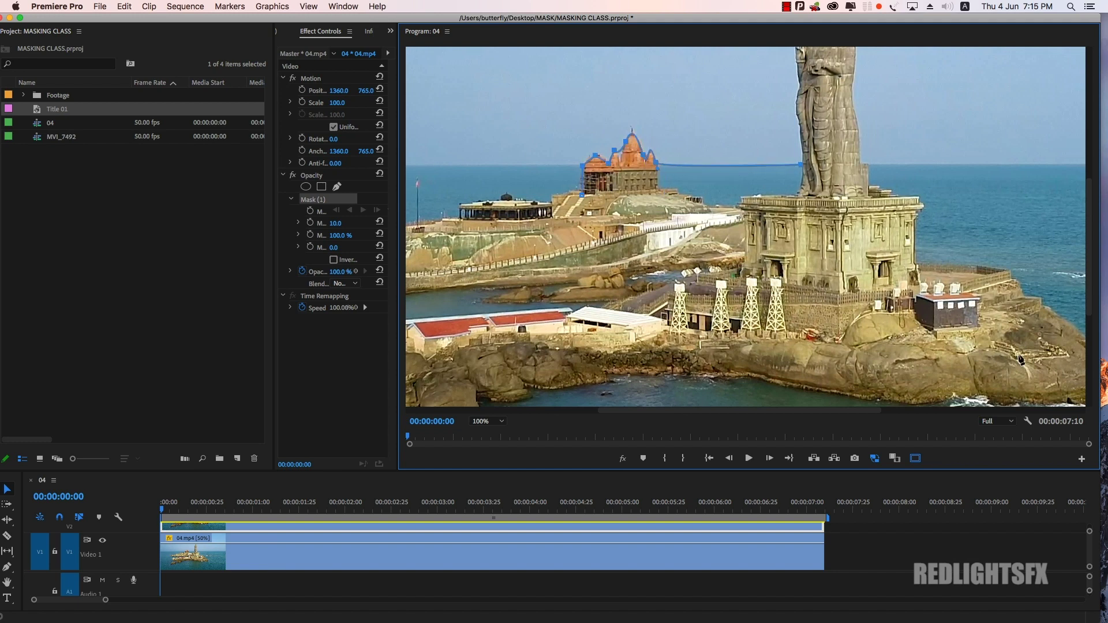
# Step: At 150% zoom, trace mask points up and around the tall statue
pyautogui.click(807, 315)
pyautogui.click(801, 259)
pyautogui.click(803, 210)
pyautogui.click(802, 170)
pyautogui.click(829, 139)
pyautogui.click(851, 74)
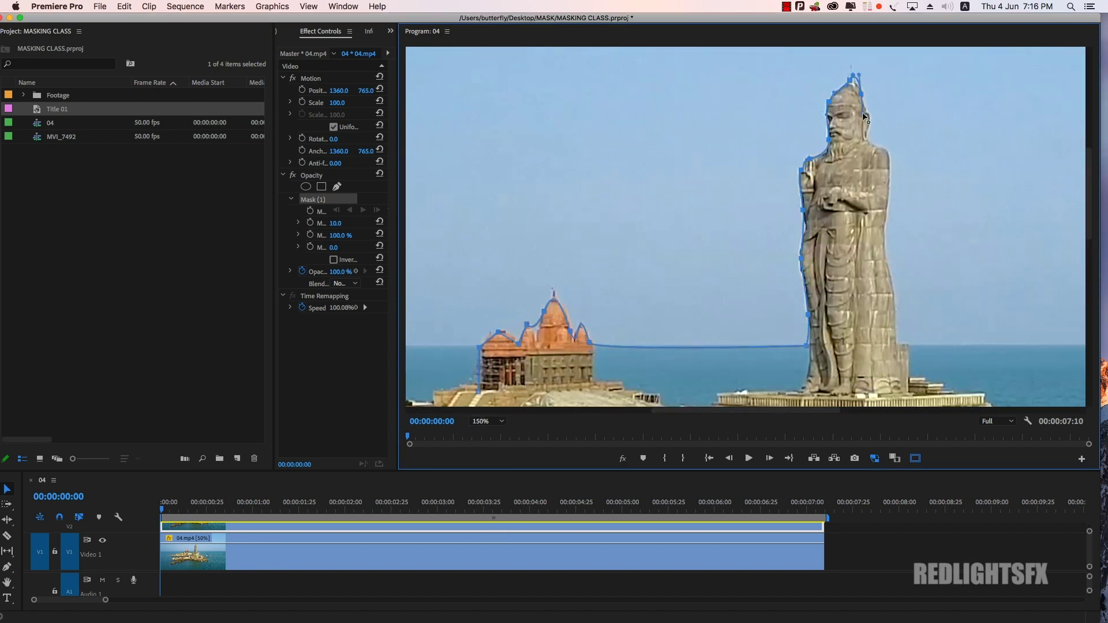
pyautogui.click(891, 181)
pyautogui.click(893, 274)
# Step: Close the mask across the base at its first point, fit the monitor view, widen Effect Controls
pyautogui.click(1084, 339)
pyautogui.click(992, 334)
pyautogui.click(550, 334)
pyautogui.click(566, 250)
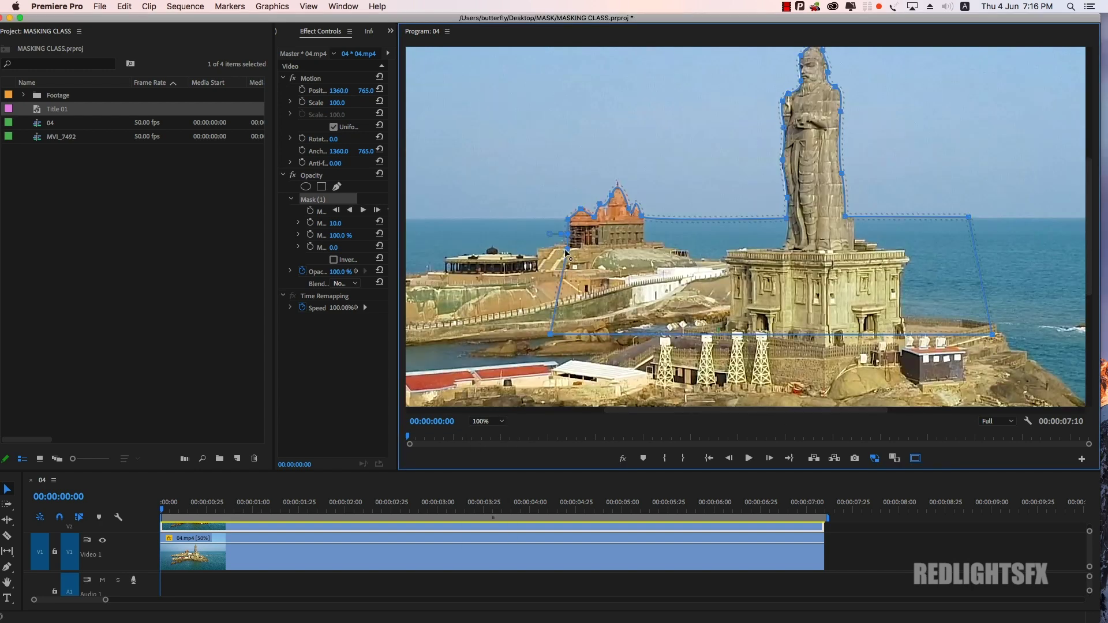
pyautogui.click(496, 422)
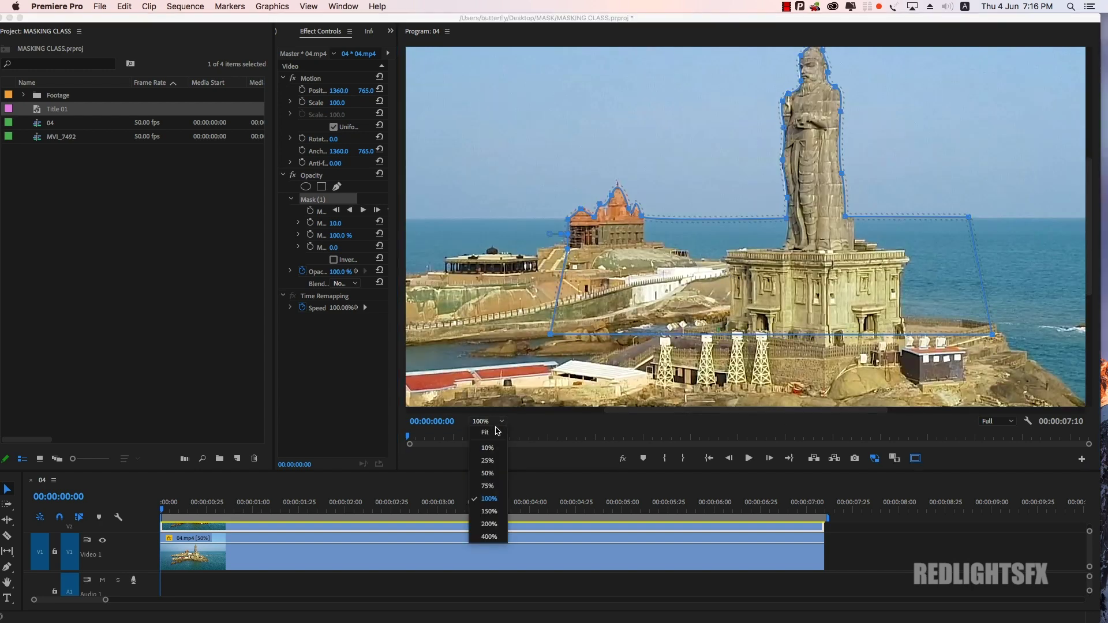
pyautogui.click(497, 439)
pyautogui.moveTo(398, 241); pyautogui.dragTo(600, 241)
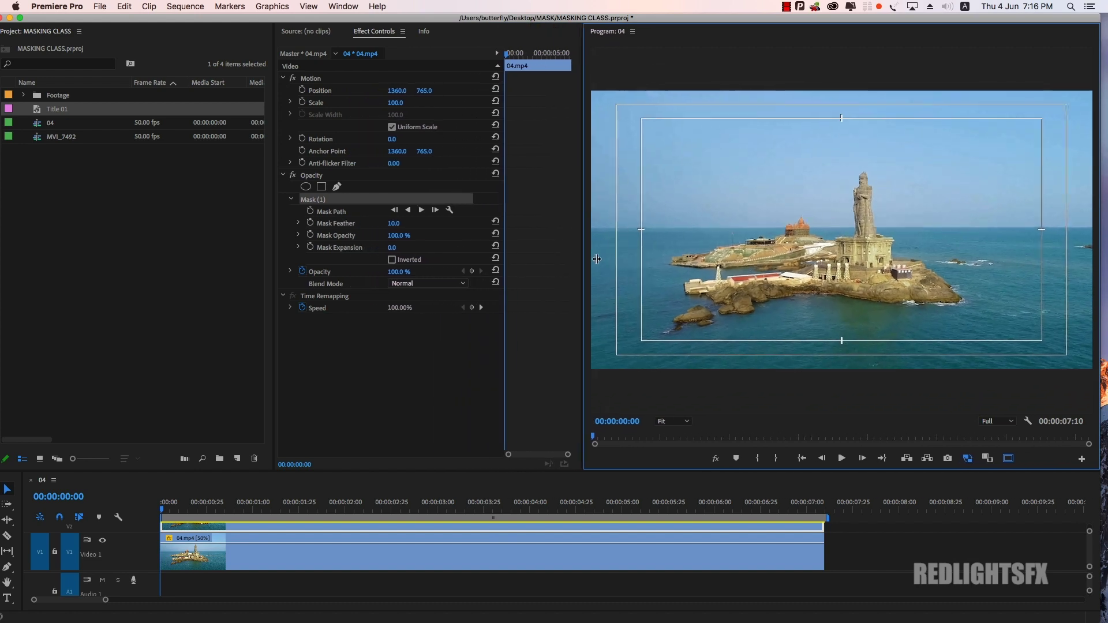
# Step: Show the Mask (1) outline at 100% Program zoom, briefly hiding the V1 background
pyautogui.click(319, 200)
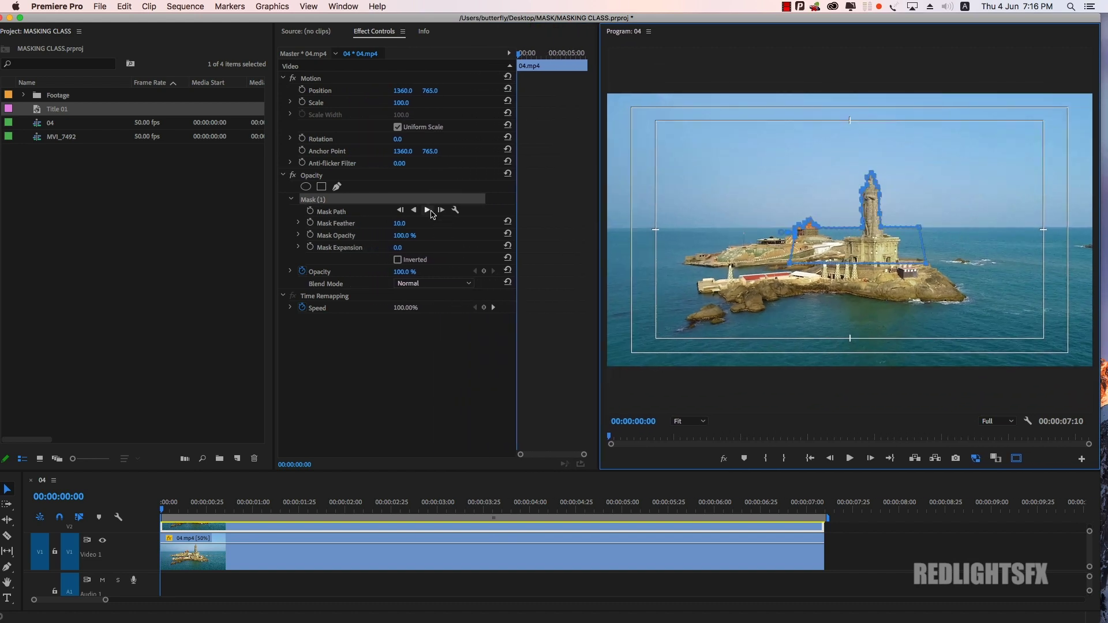
pyautogui.click(704, 421)
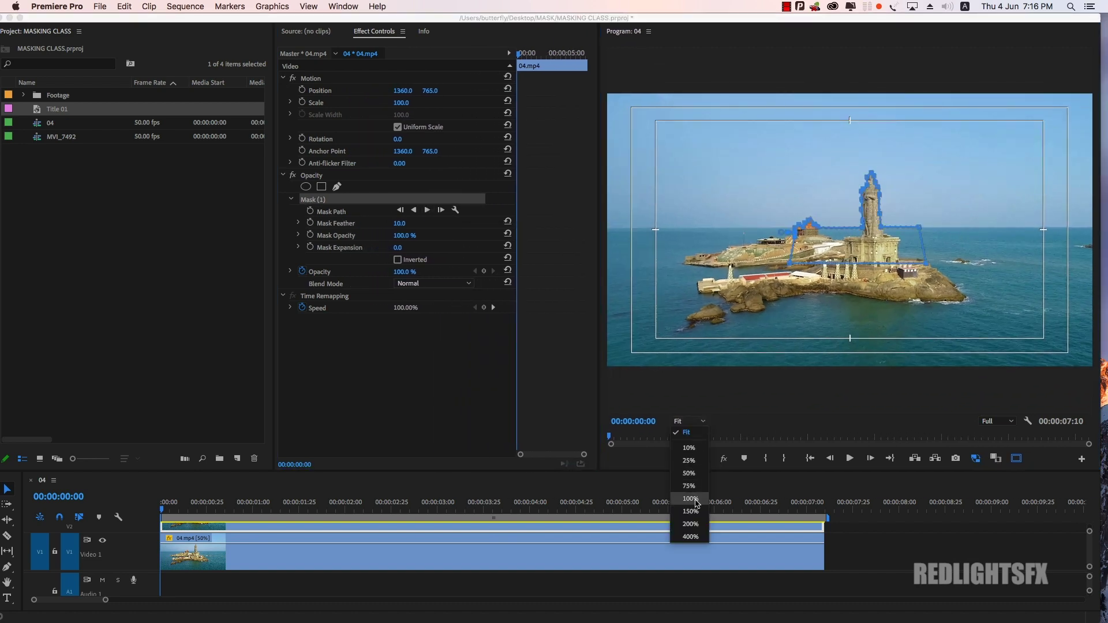
pyautogui.click(692, 500)
pyautogui.moveTo(447, 464); pyautogui.dragTo(447, 384)
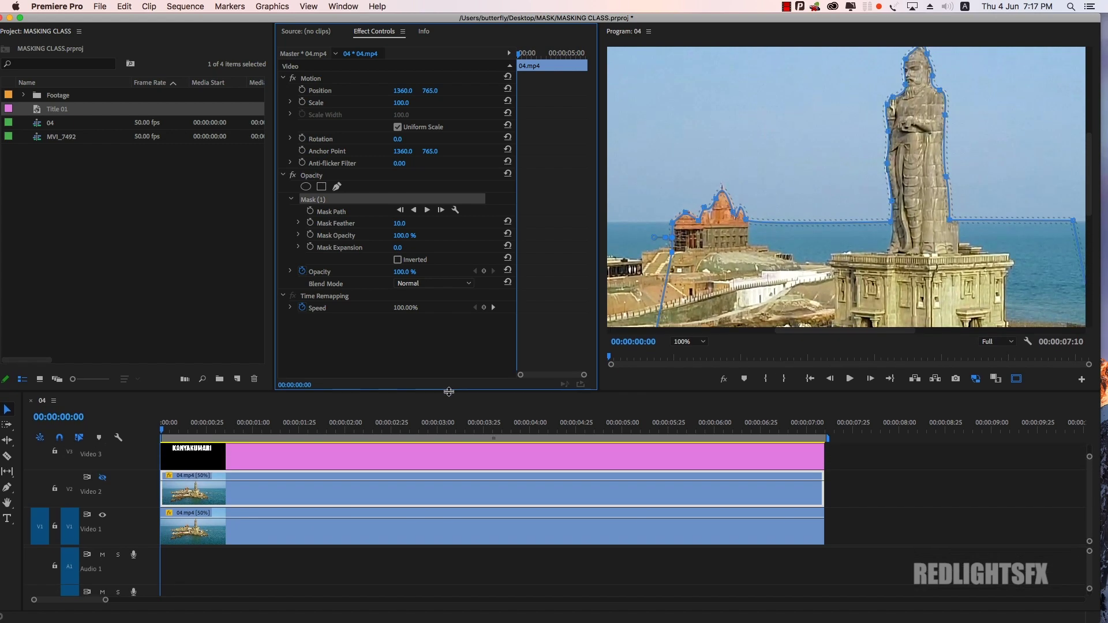
pyautogui.click(103, 478)
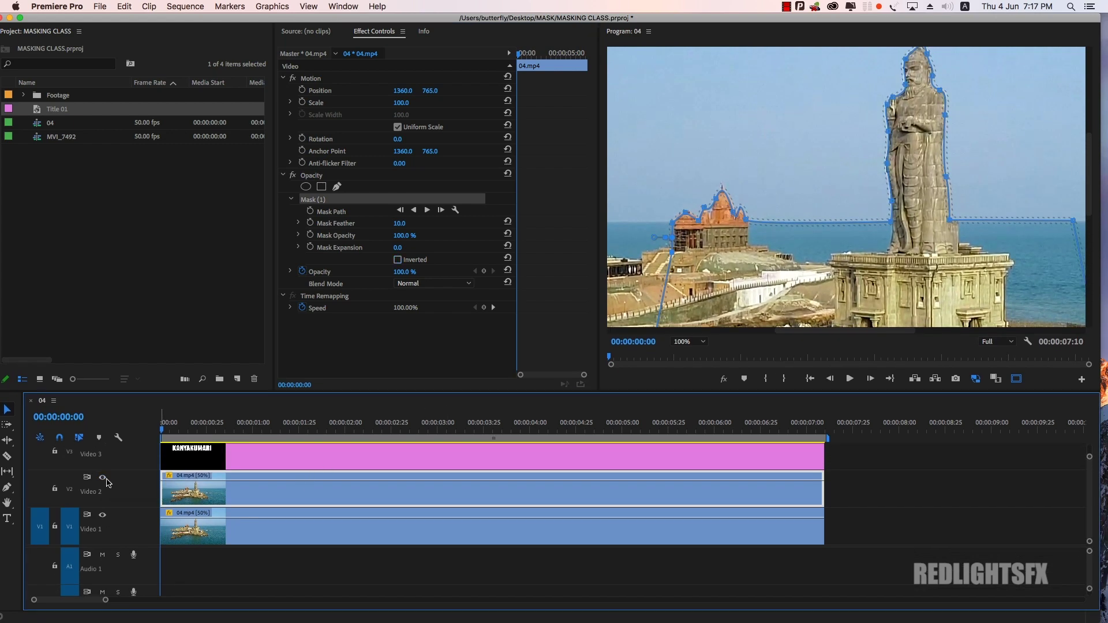
pyautogui.click(103, 514)
pyautogui.click(103, 516)
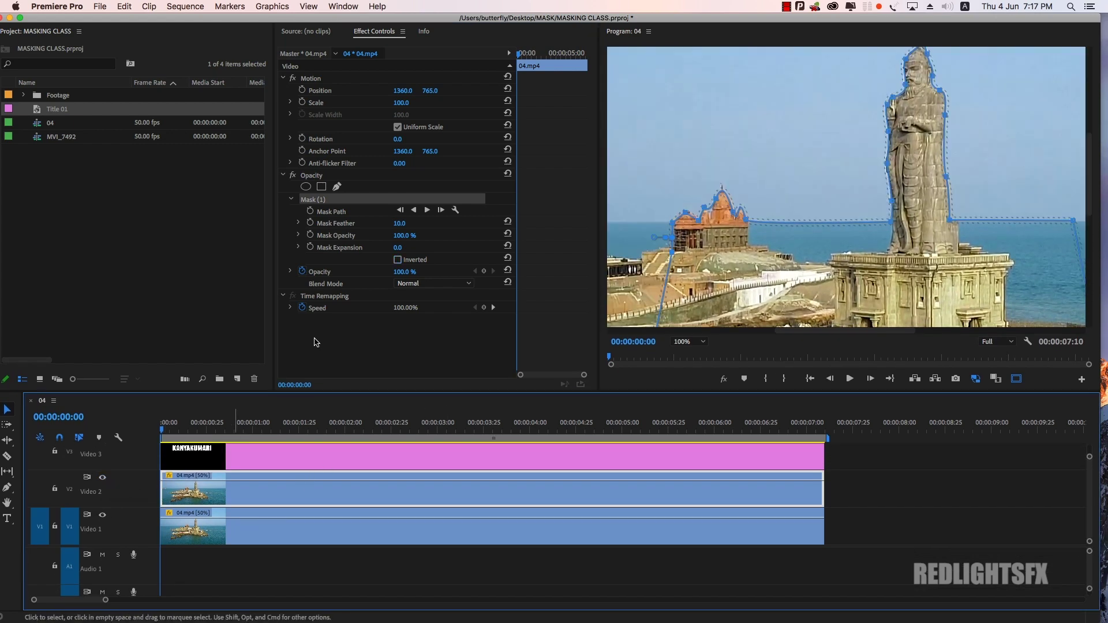
# Step: Track Mask (1) forward, nudge its outline back onto the statue, and play backwards to check
pyautogui.click(427, 210)
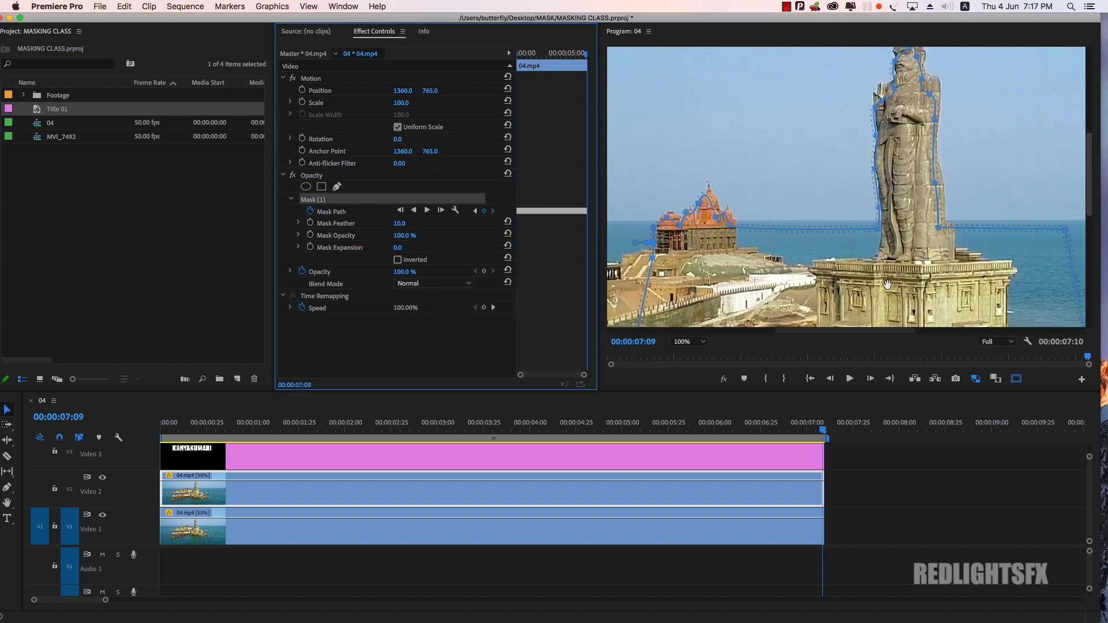
pyautogui.click(931, 252)
pyautogui.moveTo(931, 252); pyautogui.dragTo(935, 254)
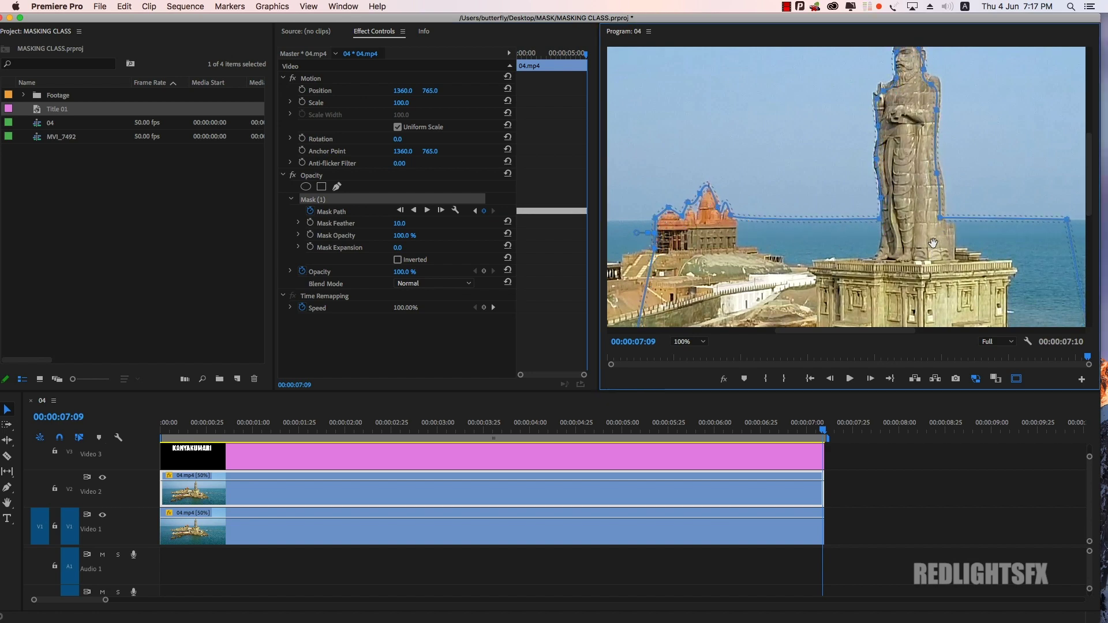
pyautogui.scroll(3, 765, 236)
pyautogui.press('j')
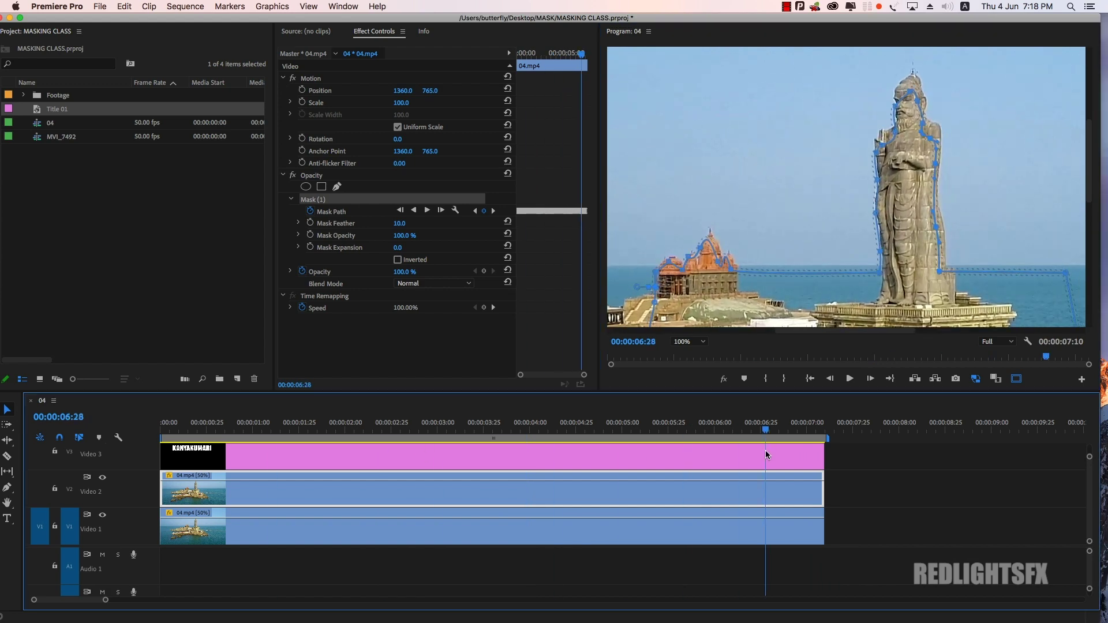
pyautogui.click(689, 342)
# Step: Stack the masked 04.mp4 statue clip on Video 3 above Title 01, with V3 visible
pyautogui.click(698, 354)
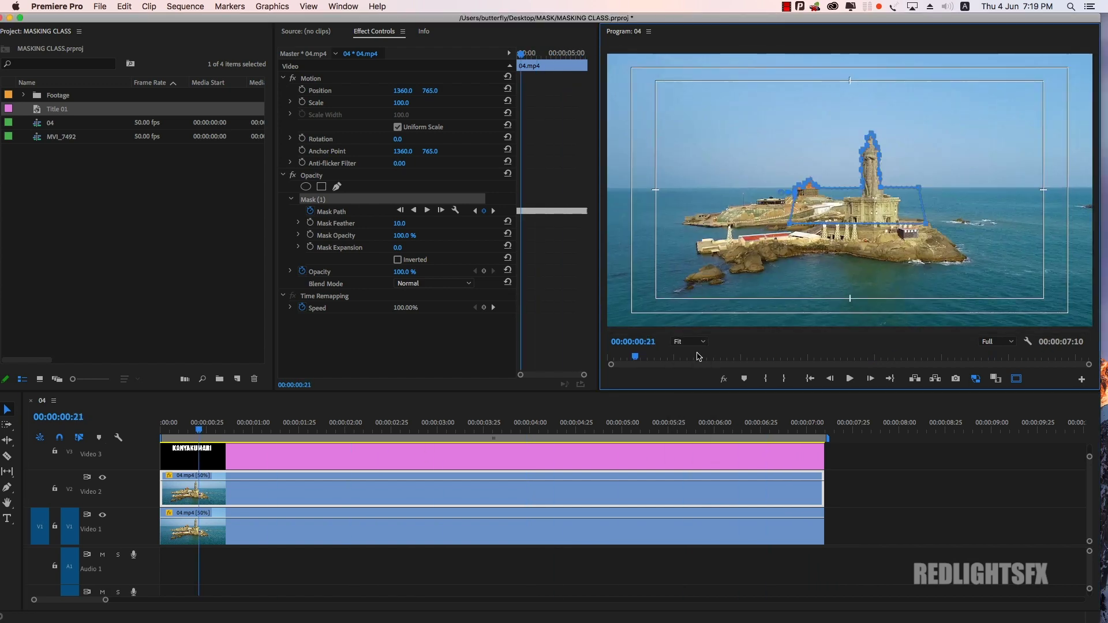
pyautogui.click(886, 455)
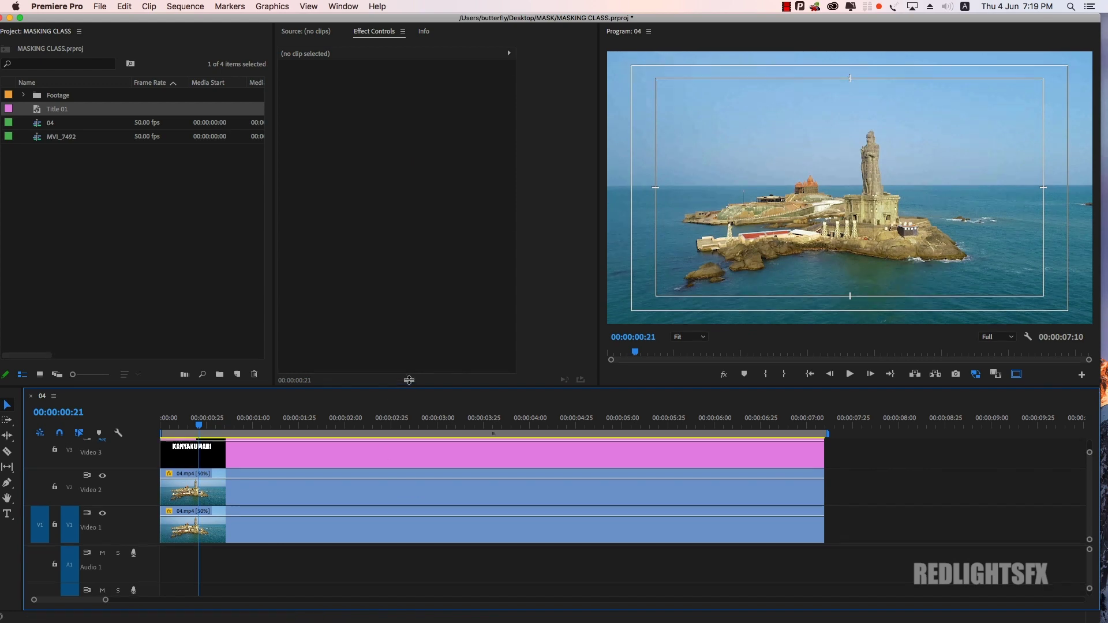
pyautogui.moveTo(416, 392); pyautogui.dragTo(416, 355)
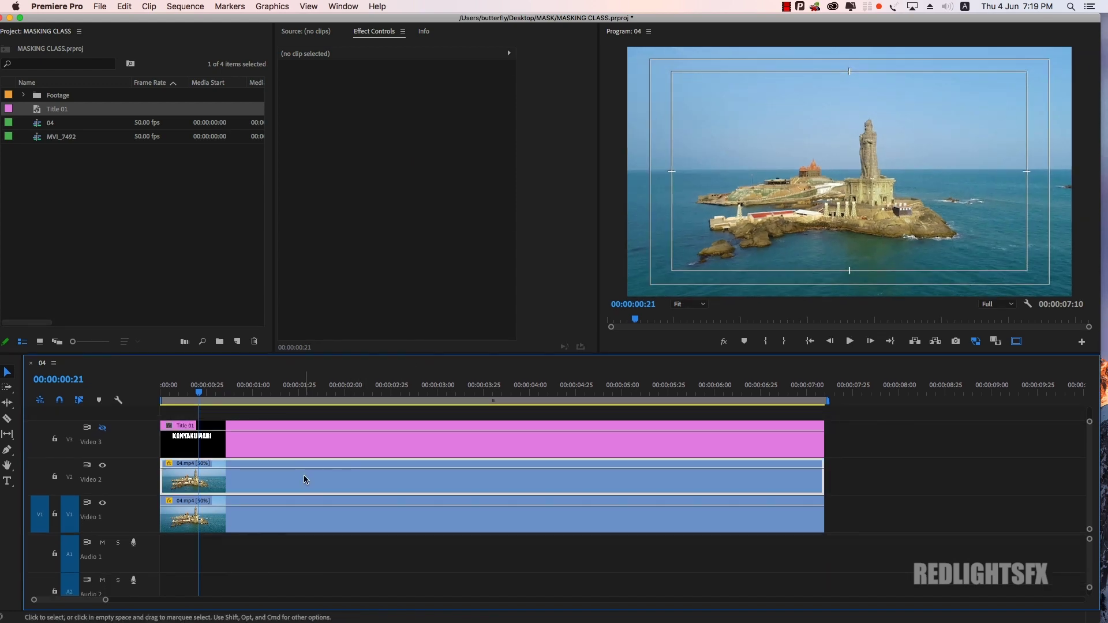
pyautogui.moveTo(303, 475); pyautogui.dragTo(311, 413)
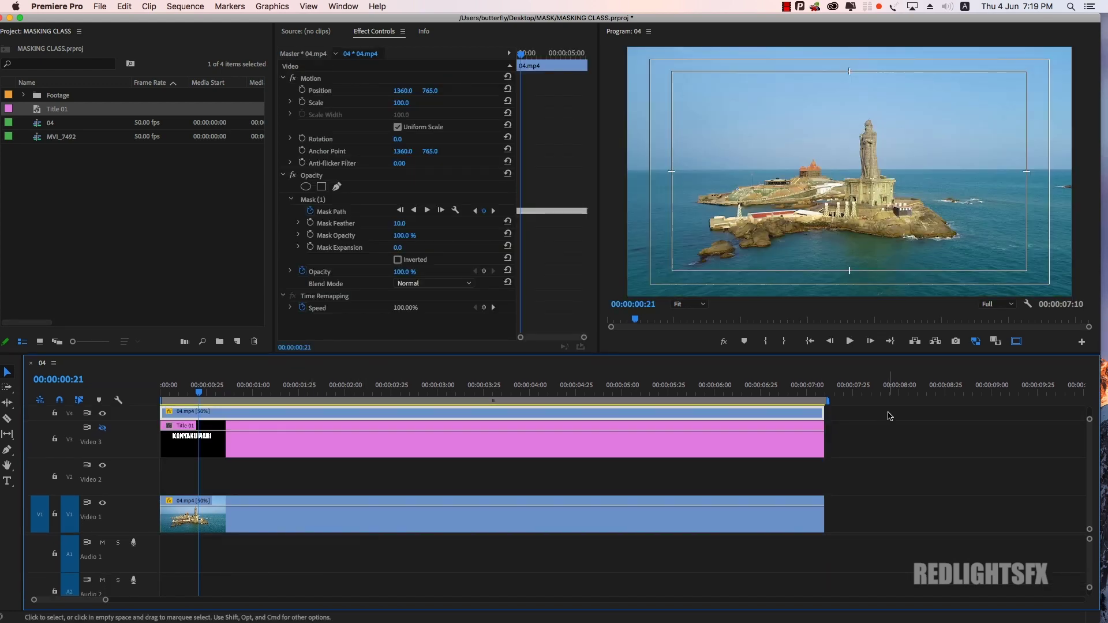
pyautogui.moveTo(888, 412)
pyautogui.mouseDown()
pyautogui.moveTo(760, 447)
pyautogui.moveTo(744, 483)
pyautogui.mouseUp()
pyautogui.click(888, 446)
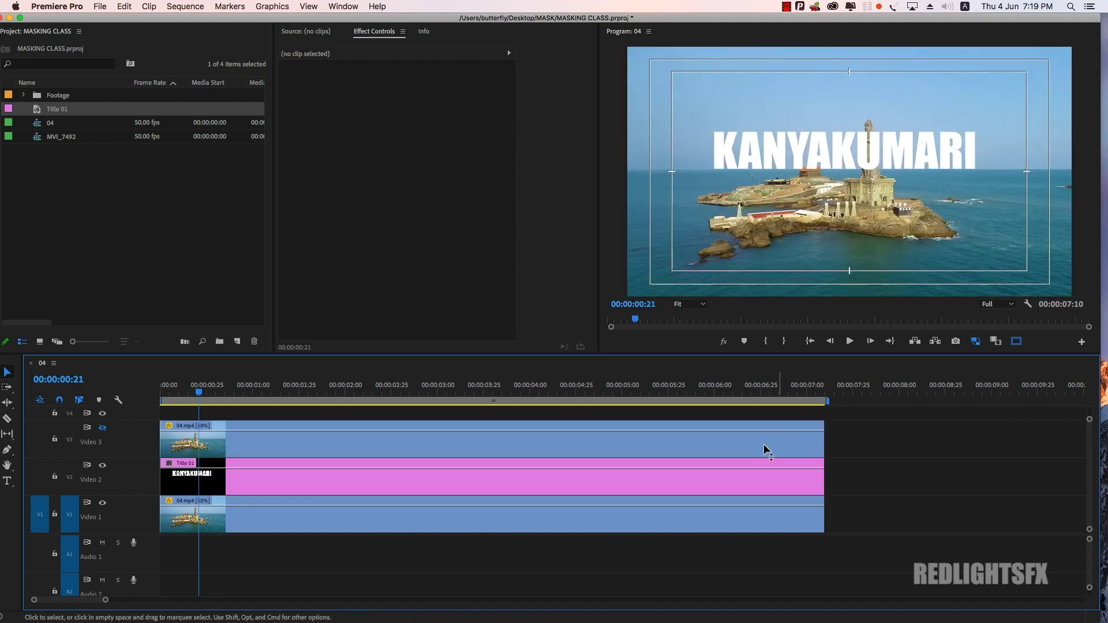
pyautogui.click(239, 445)
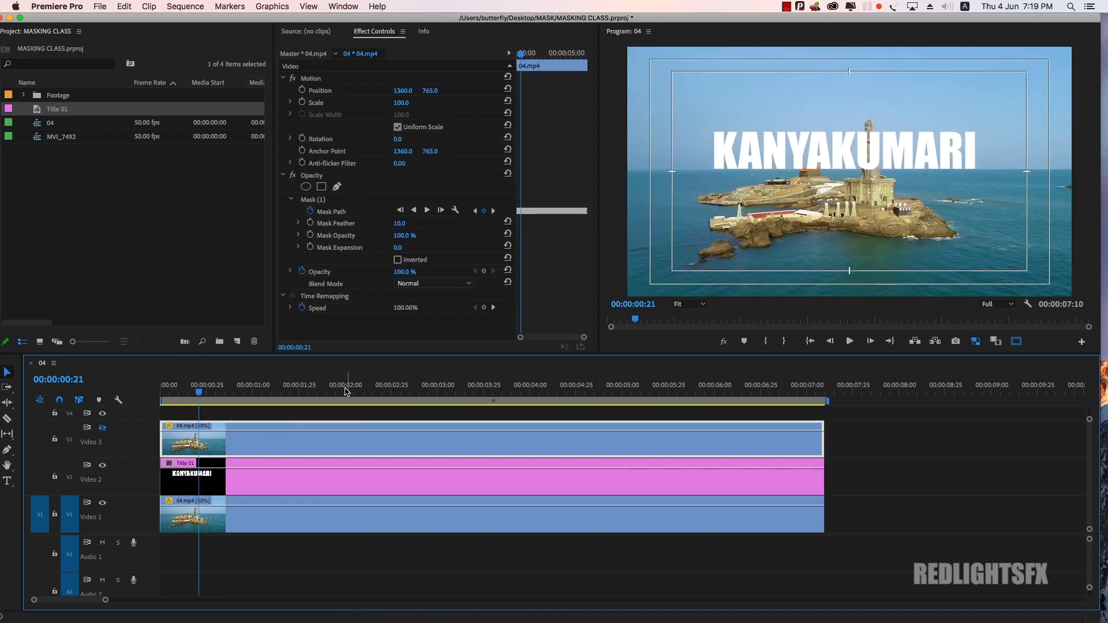
pyautogui.click(103, 428)
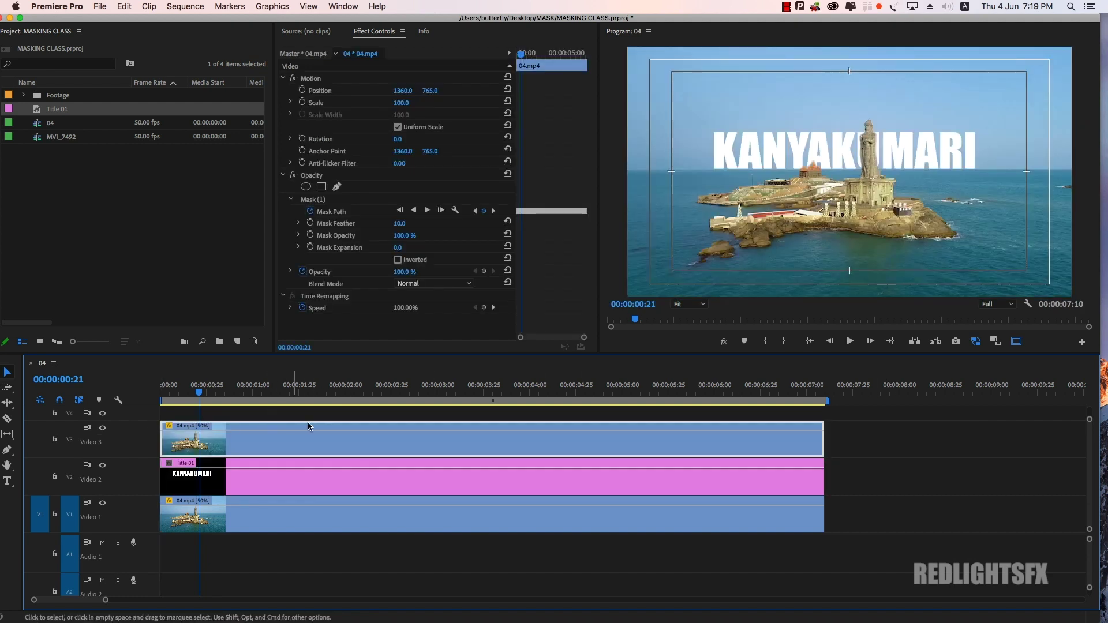
pyautogui.moveTo(198, 391)
pyautogui.mouseDown()
pyautogui.moveTo(155, 392)
pyautogui.moveTo(273, 397)
pyautogui.moveTo(173, 393)
pyautogui.mouseUp()
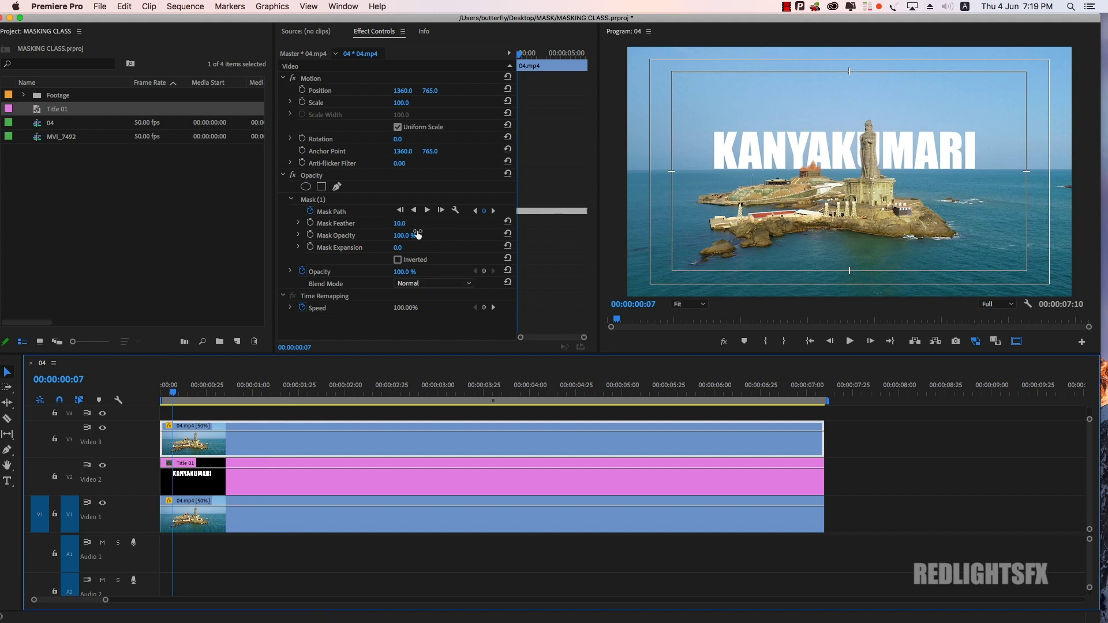
# Step: Set the statue mask's Mask Feather to 20
pyautogui.click(397, 224)
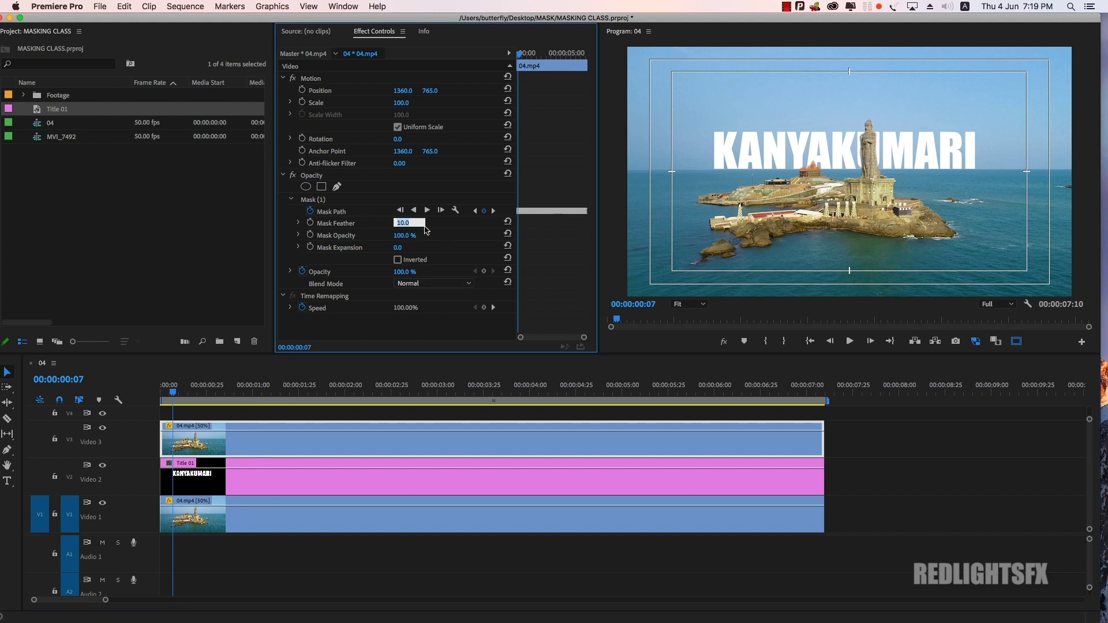
pyautogui.write('20')
pyautogui.press('Return')
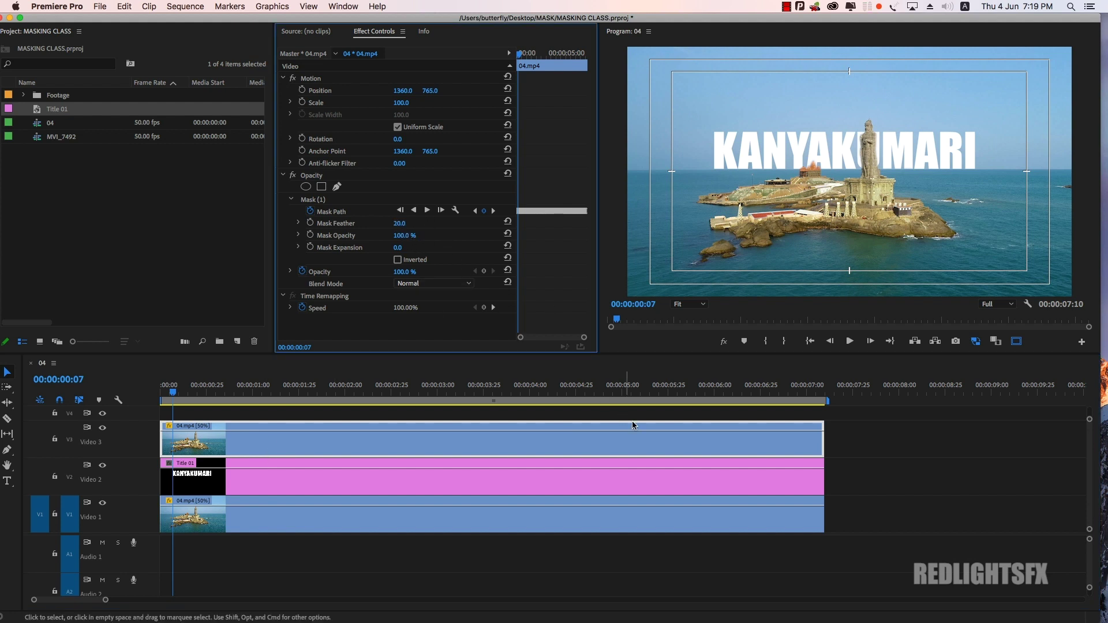
pyautogui.click(942, 467)
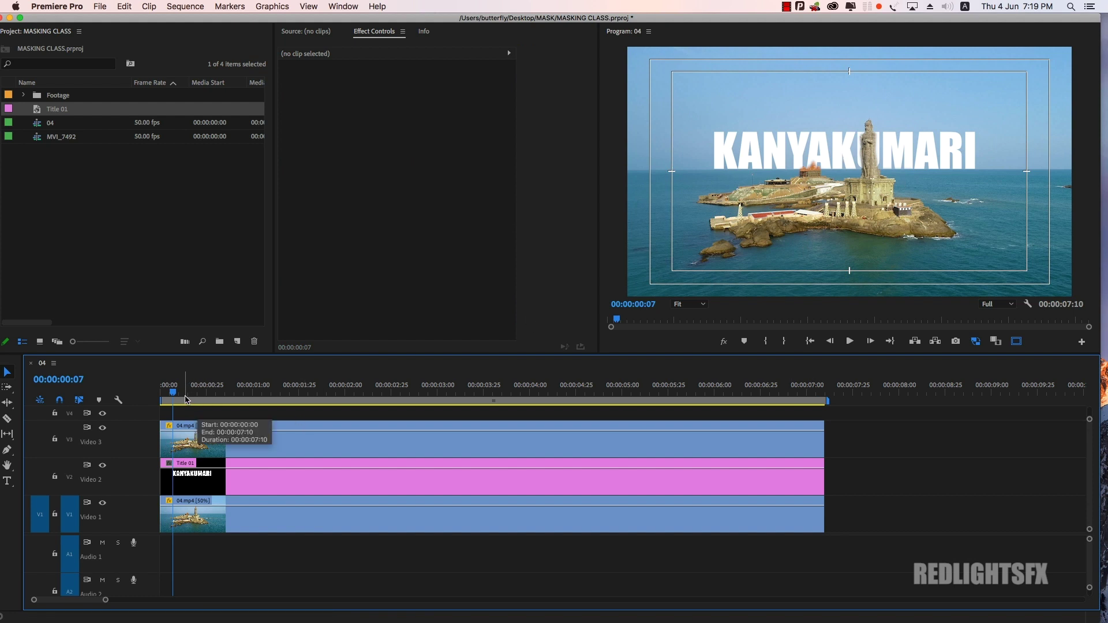
pyautogui.click(225, 448)
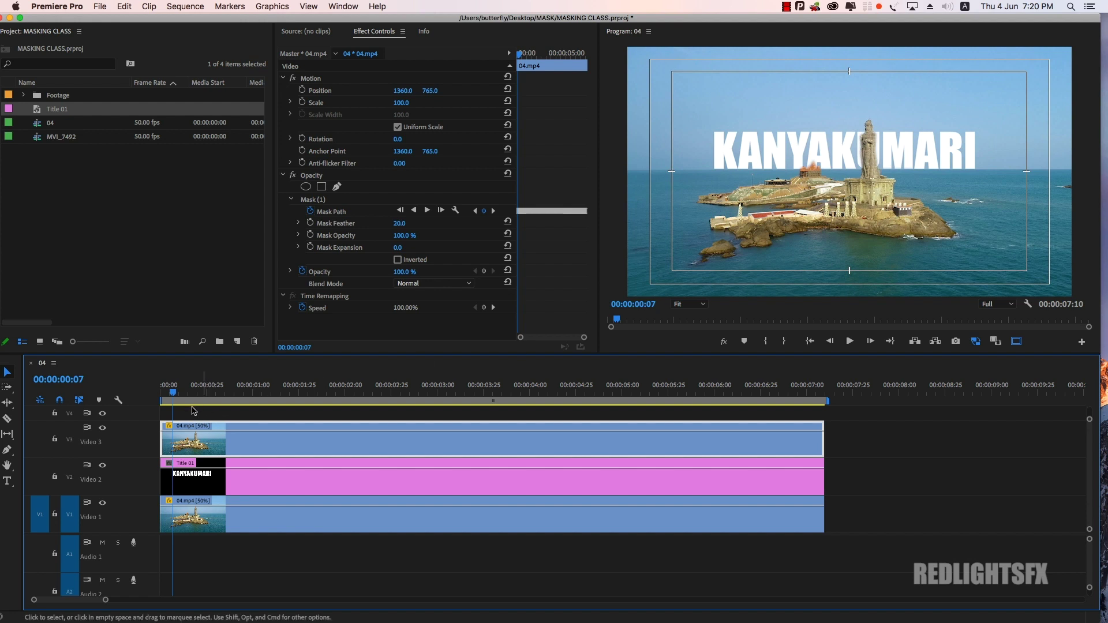
# Step: Scrub and play the sequence from the start to preview the feathered statue
pyautogui.moveTo(176, 394)
pyautogui.mouseDown()
pyautogui.moveTo(525, 395)
pyautogui.moveTo(245, 395)
pyautogui.mouseUp()
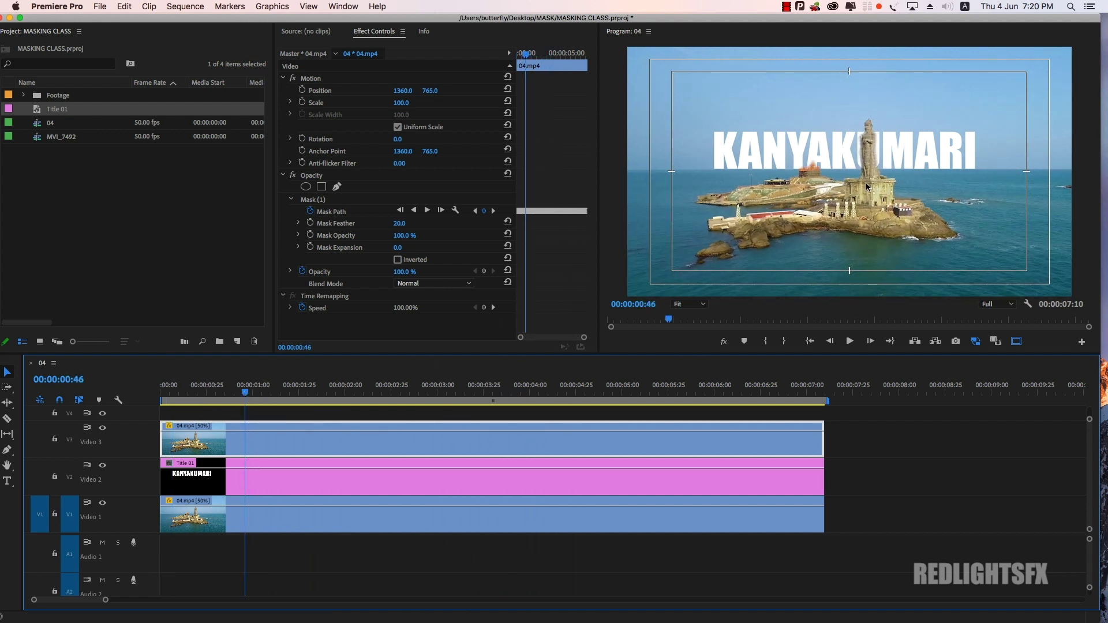
pyautogui.press('Home')
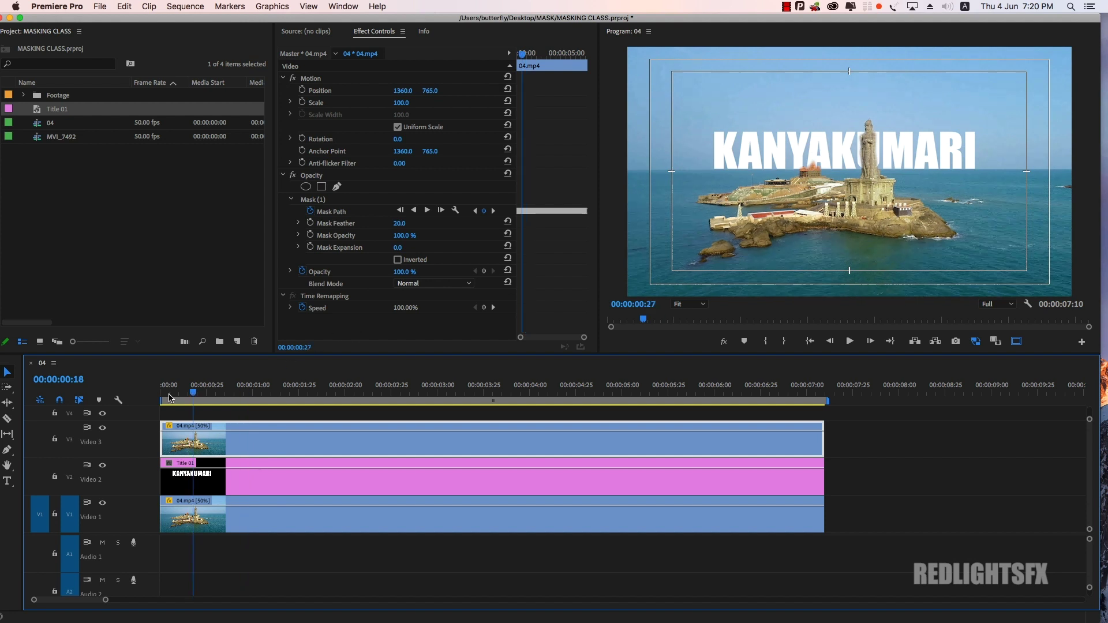
pyautogui.press('space')
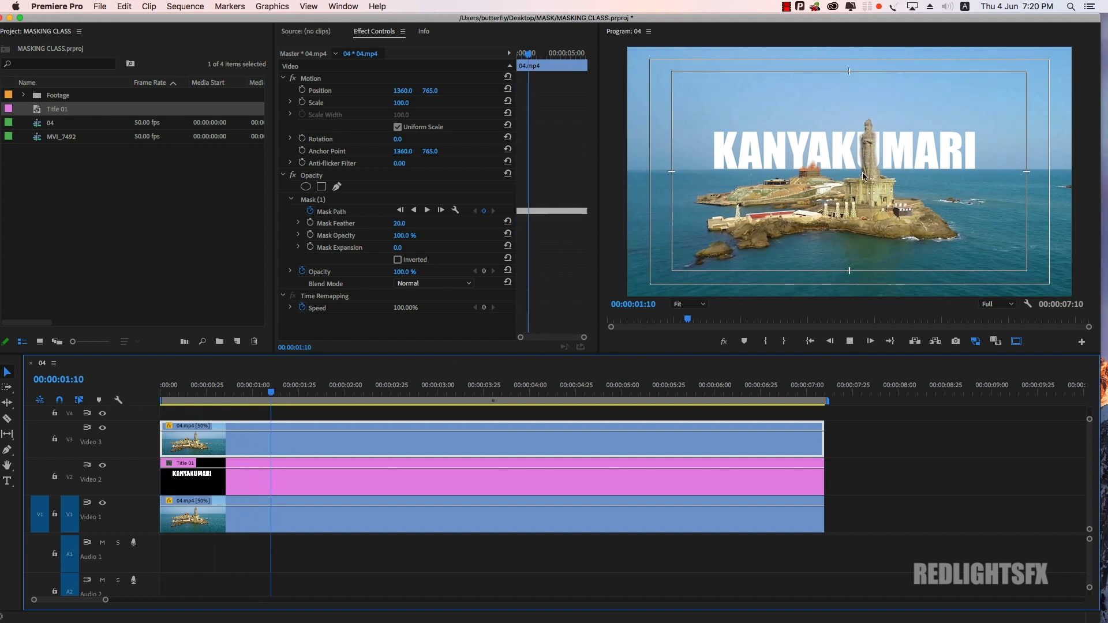
pyautogui.press('space')
pyautogui.press('Home')
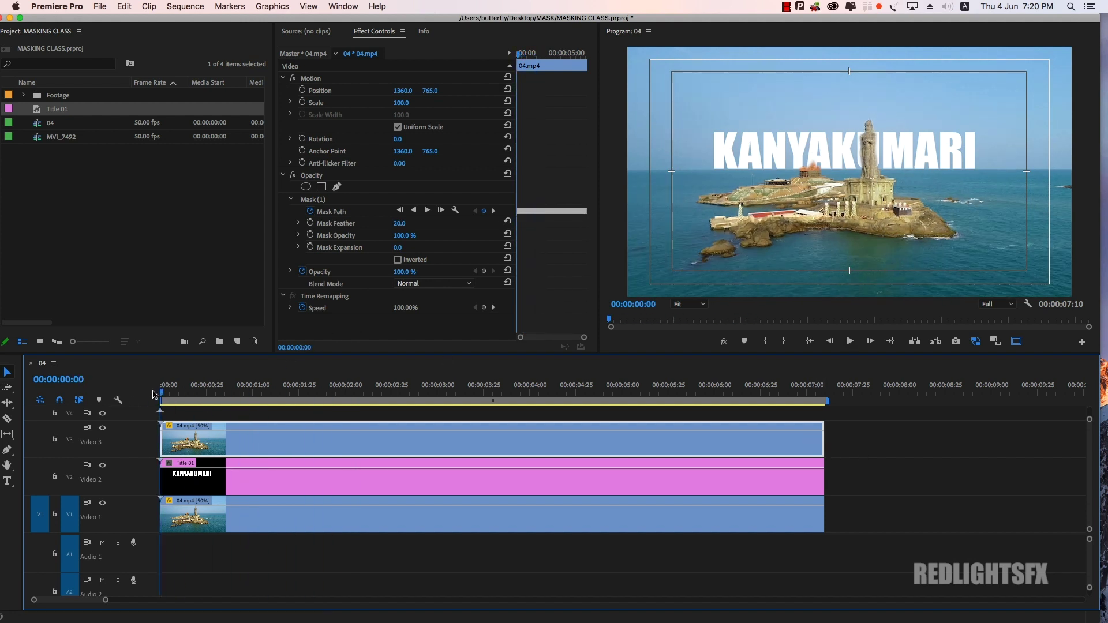
# Step: Keyframe Title 01's Position X from 1217 at 0s to a higher value at 4:01, then play it
pyautogui.click(237, 483)
pyautogui.moveTo(408, 88); pyautogui.dragTo(326, 88)
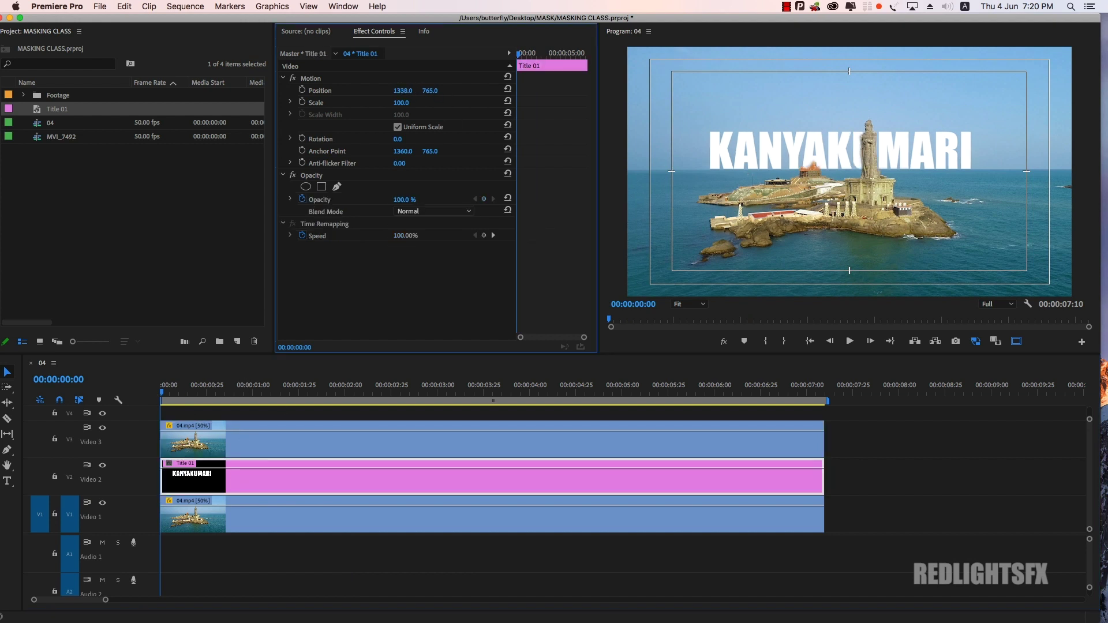
pyautogui.click(301, 90)
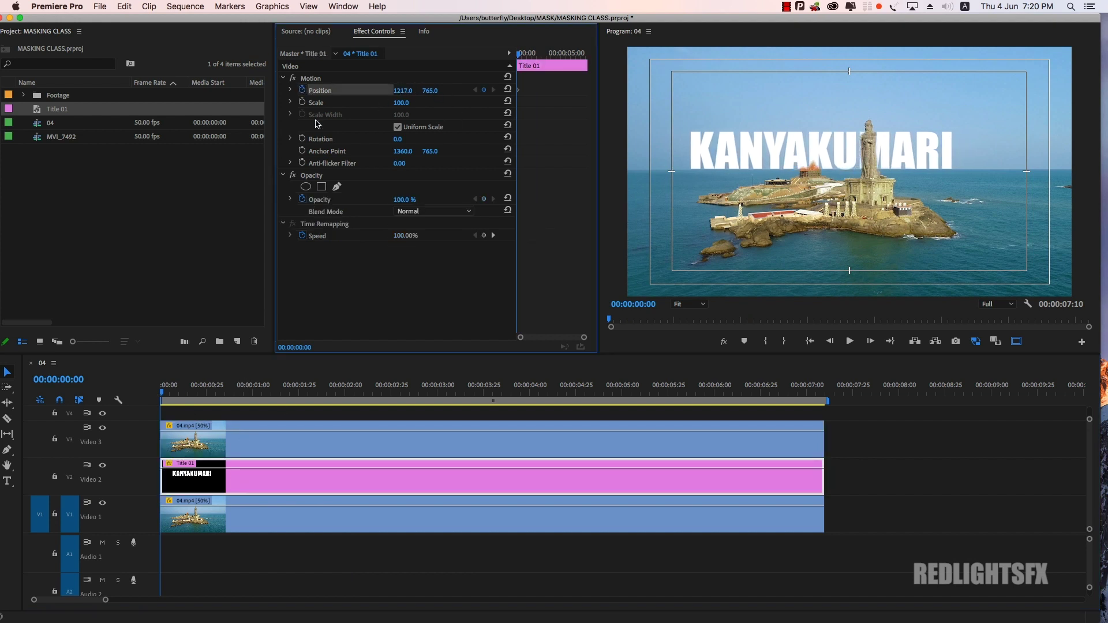
pyautogui.moveTo(250, 392); pyautogui.dragTo(533, 393)
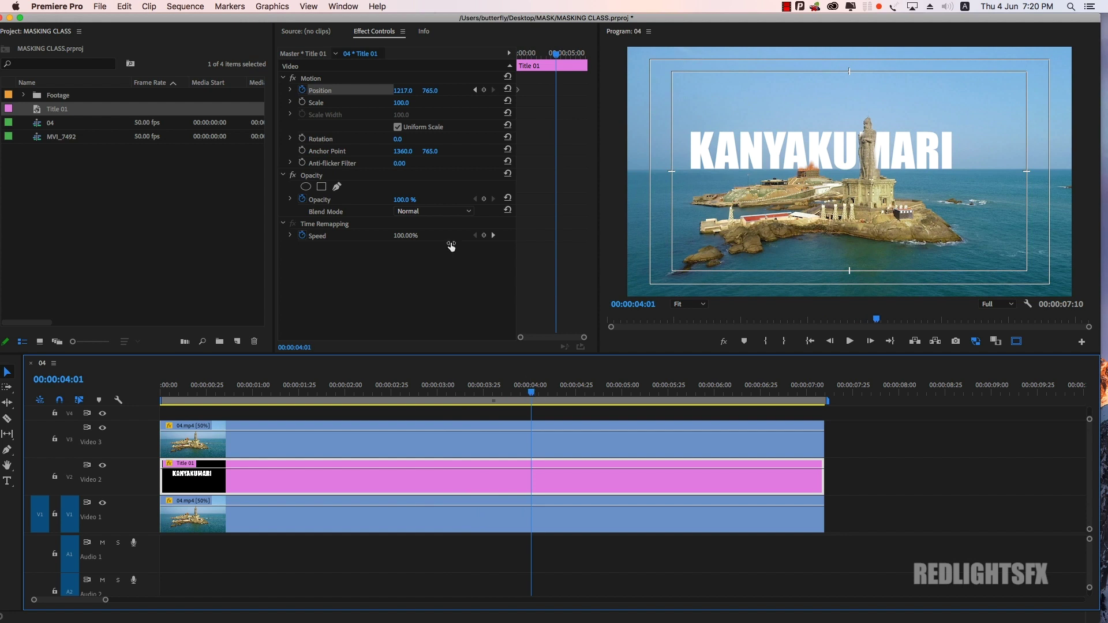
pyautogui.moveTo(399, 90); pyautogui.dragTo(398, 90)
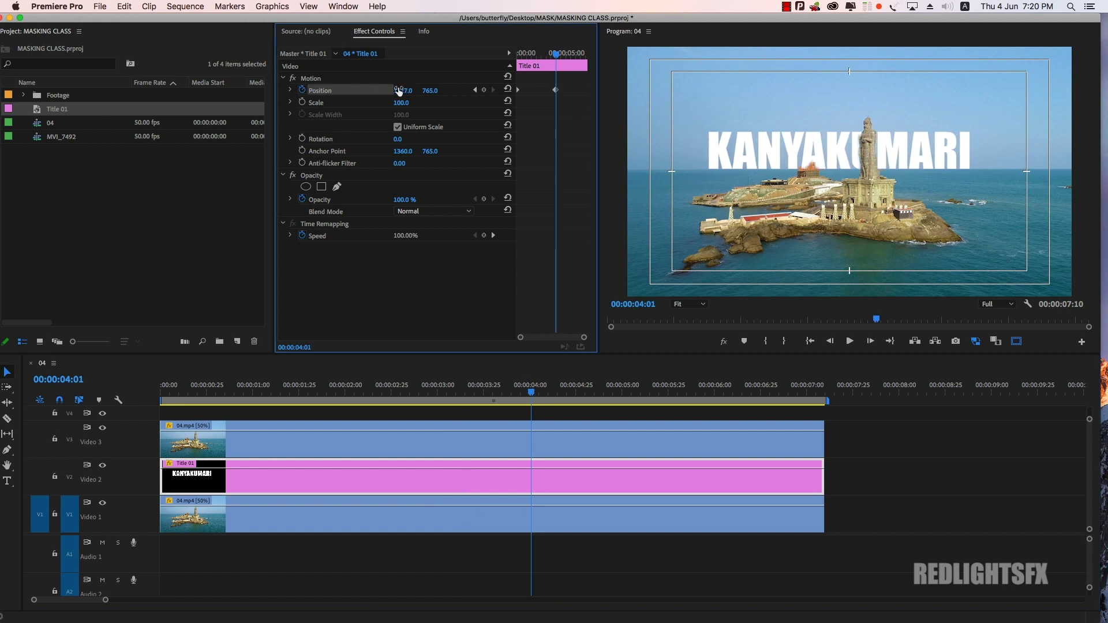
pyautogui.moveTo(524, 384); pyautogui.dragTo(162, 392)
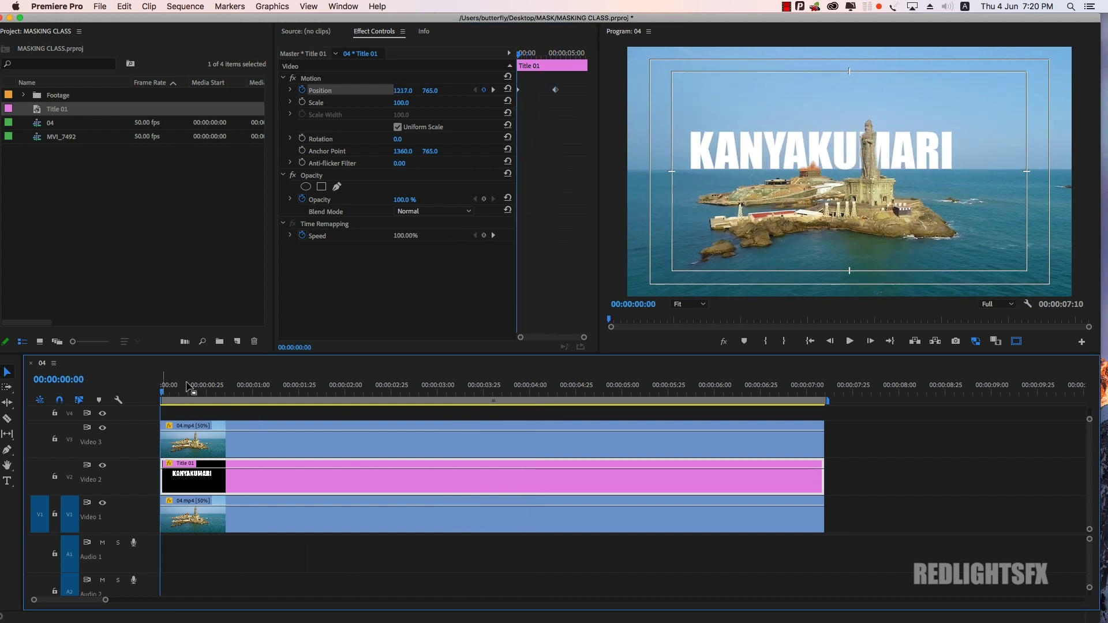
pyautogui.press('space')
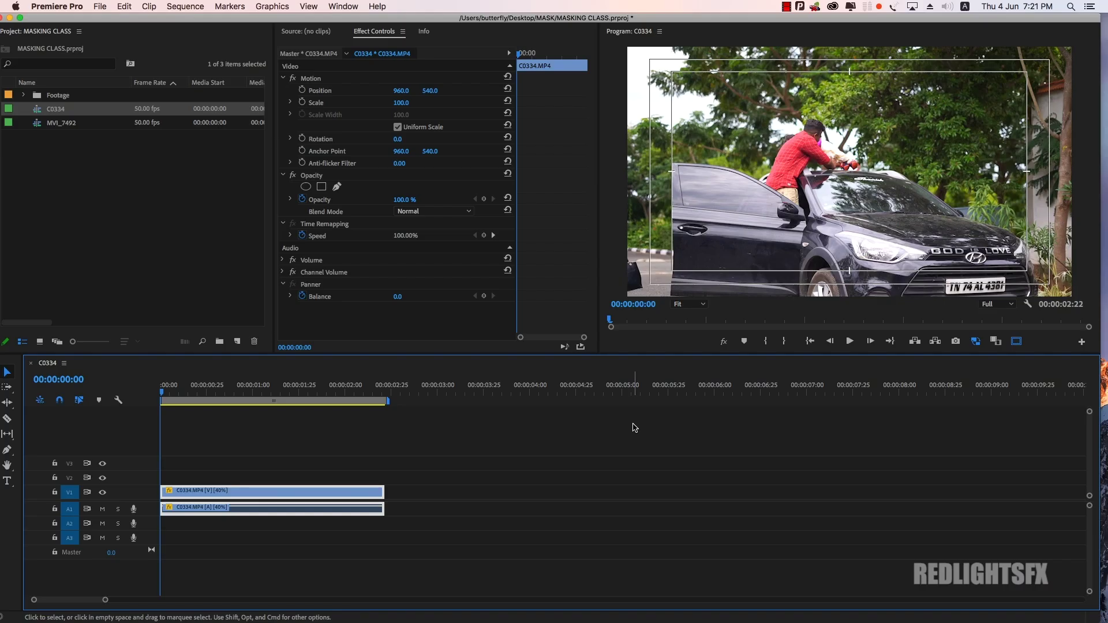
# Step: Enlarge the C0334 tracks and duplicate the car clip onto Video 2 above the original
pyautogui.click(282, 448)
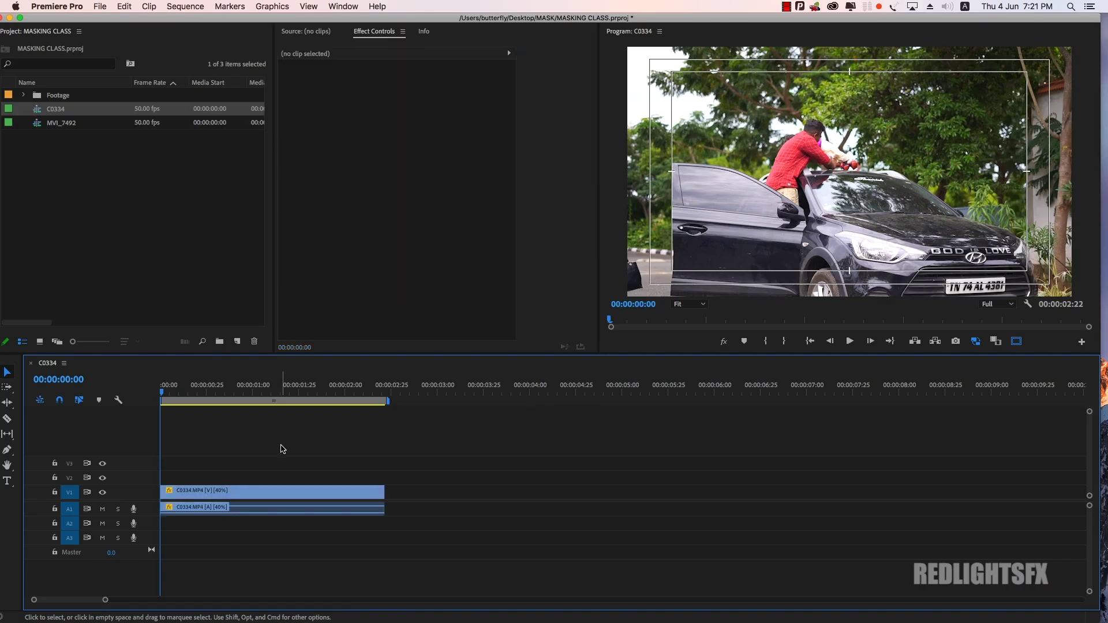
pyautogui.hotkey('shift', '=')
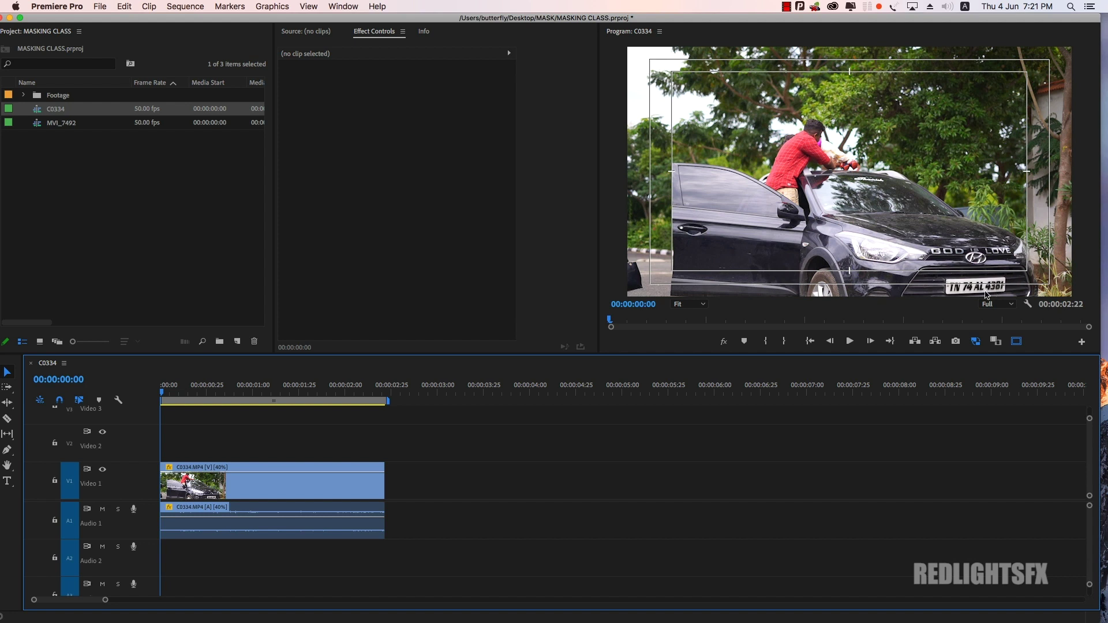
pyautogui.click(251, 487)
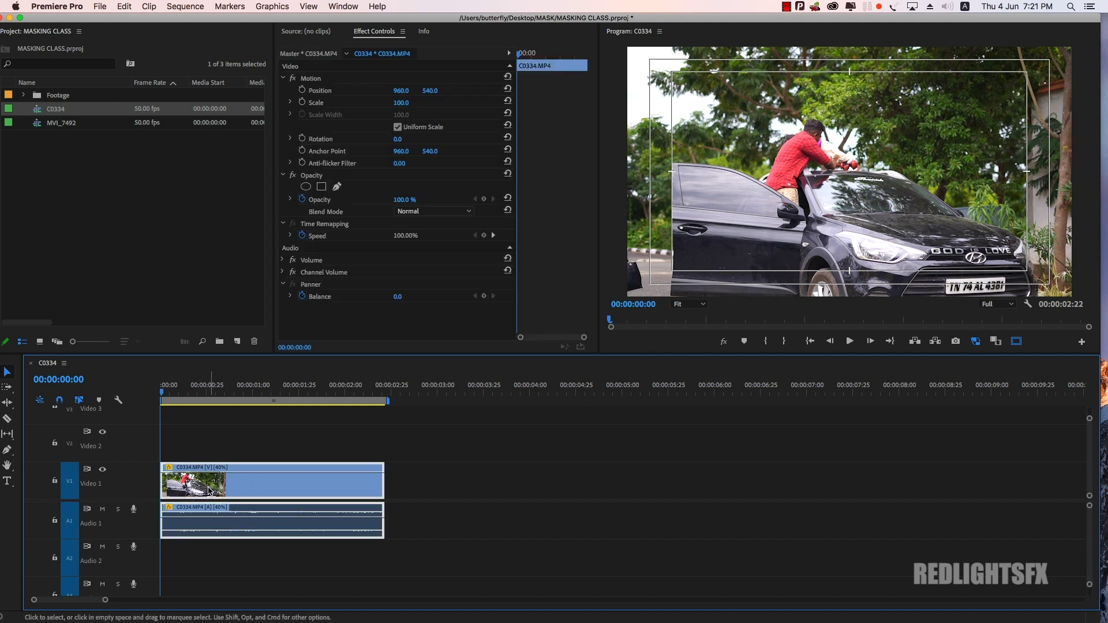
pyautogui.moveTo(209, 491); pyautogui.dragTo(215, 456)
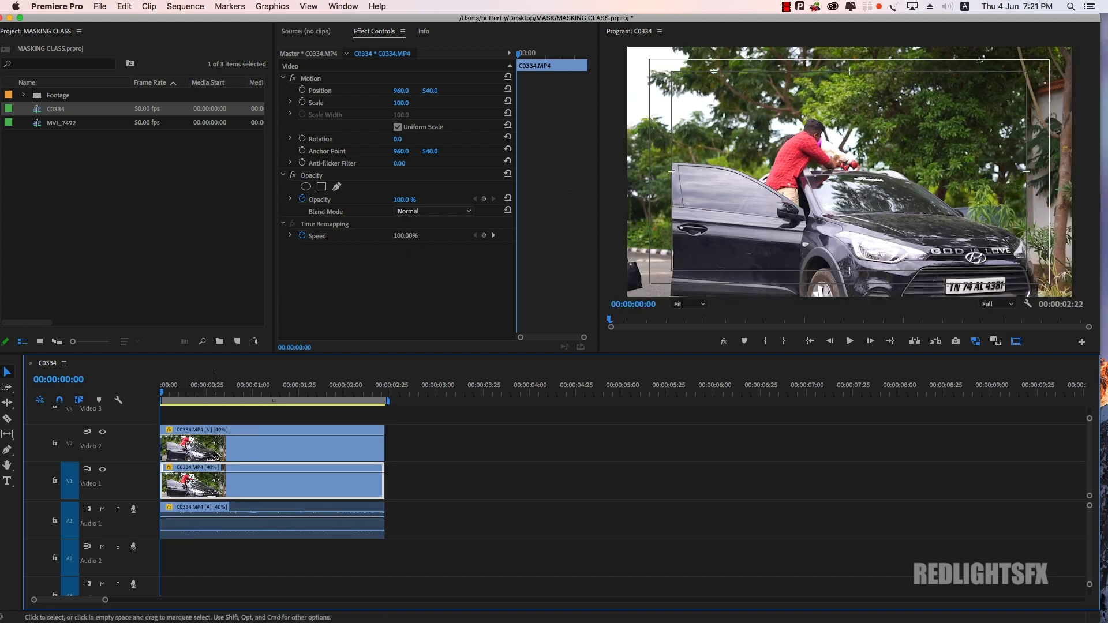
# Step: Add a rectangle mask on the Video 2 car clip and fit its corners around the licence plate
pyautogui.click(215, 456)
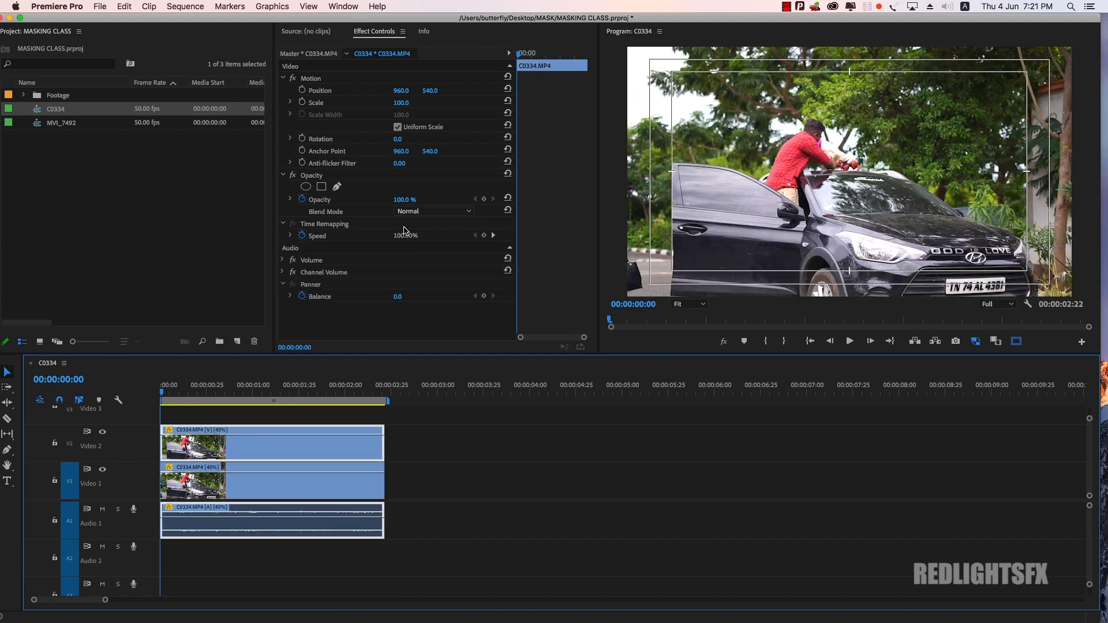
pyautogui.click(322, 186)
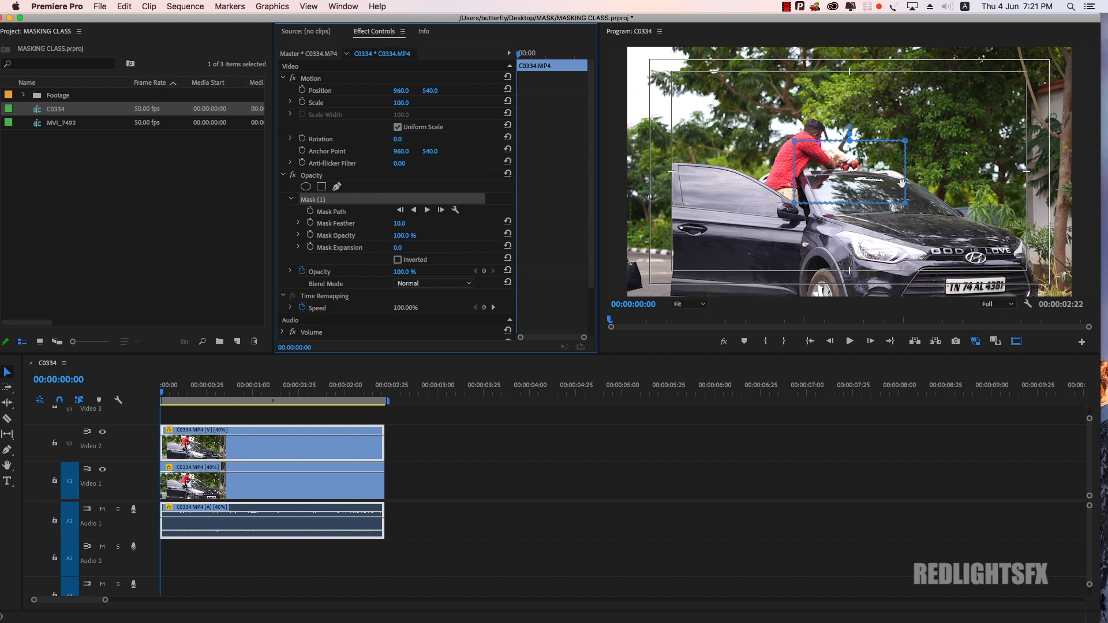
pyautogui.moveTo(854, 166); pyautogui.dragTo(953, 254)
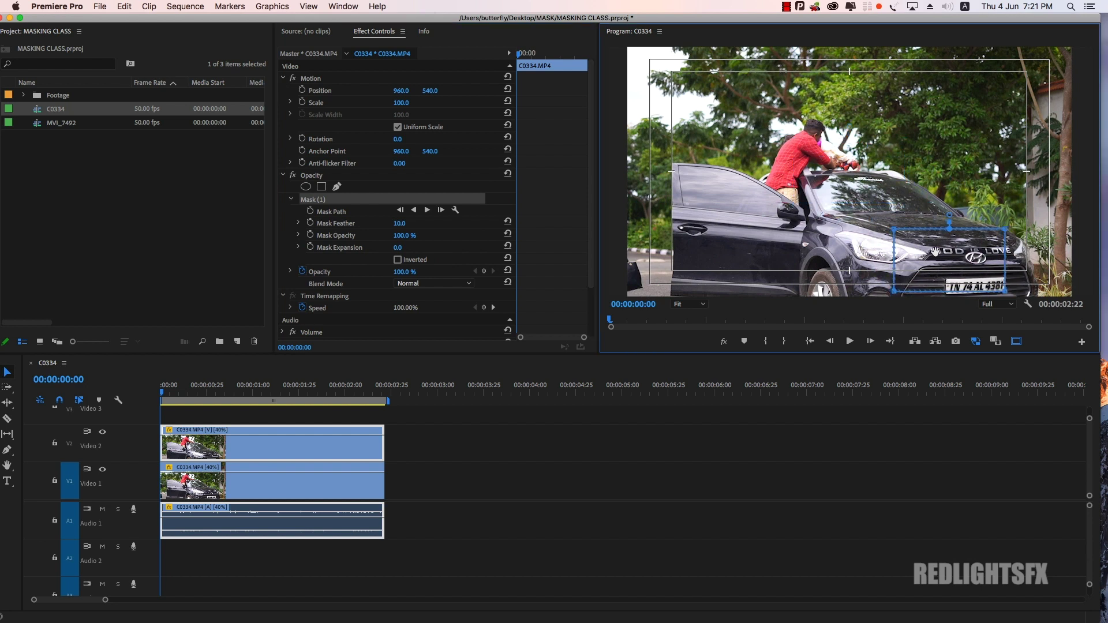
pyautogui.moveTo(895, 232); pyautogui.dragTo(947, 283)
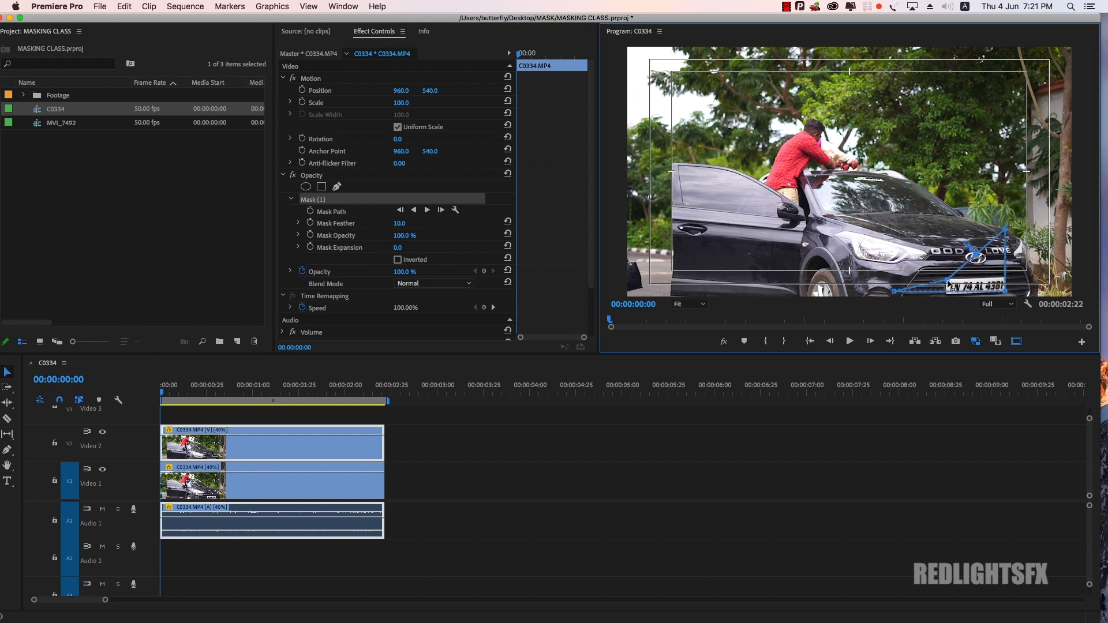
pyautogui.moveTo(1005, 231); pyautogui.dragTo(1005, 282)
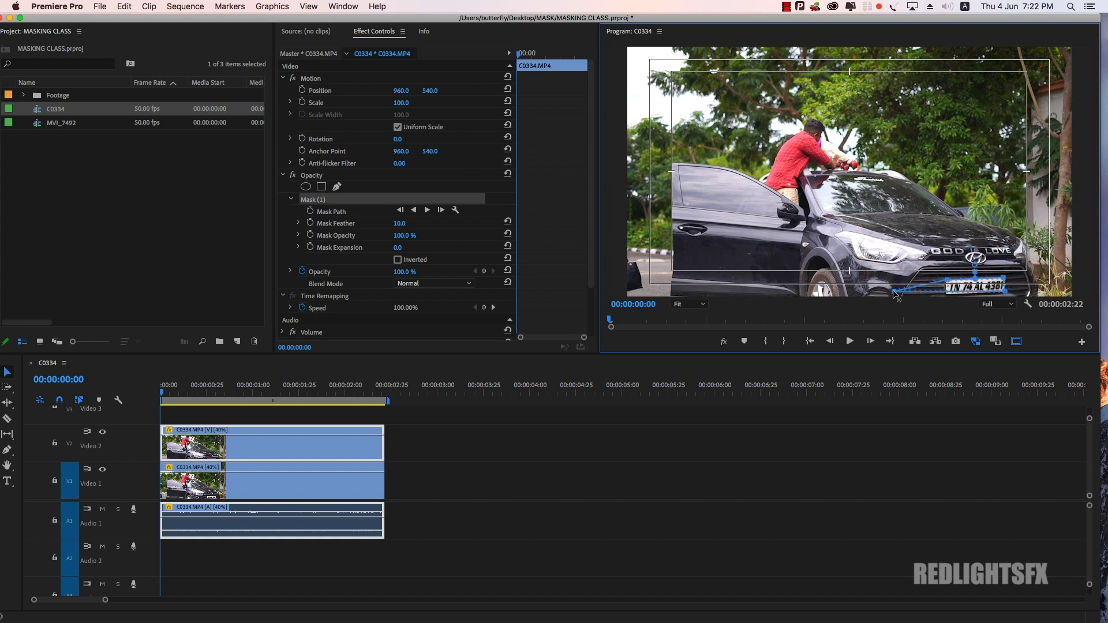
pyautogui.moveTo(893, 291); pyautogui.dragTo(945, 294)
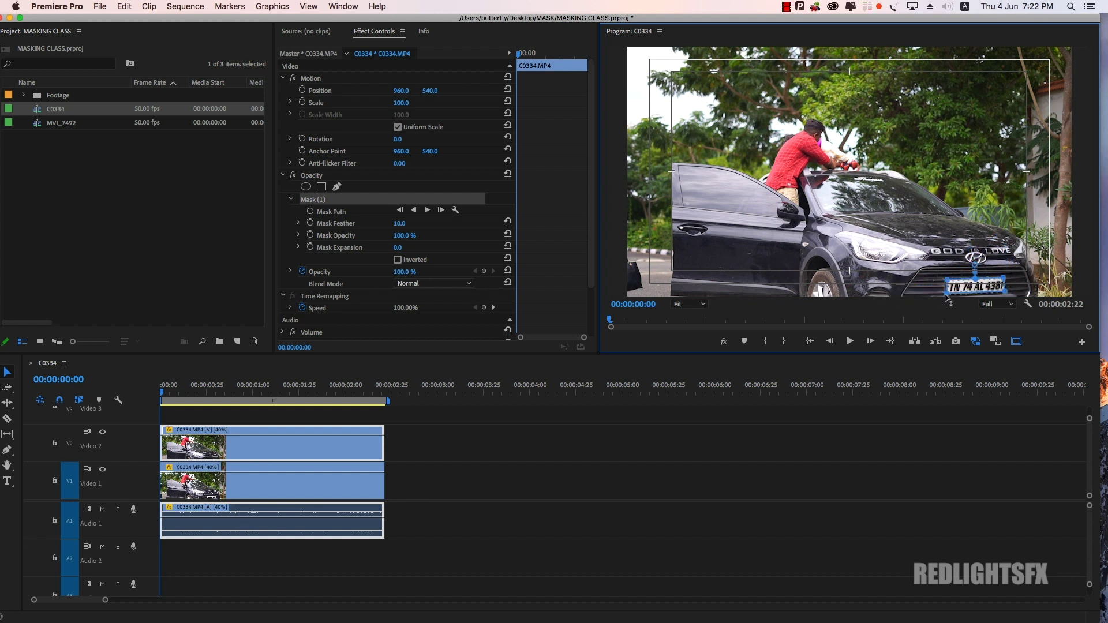
# Step: Track the plate mask forward through the clip and scrub back to verify it
pyautogui.click(427, 401)
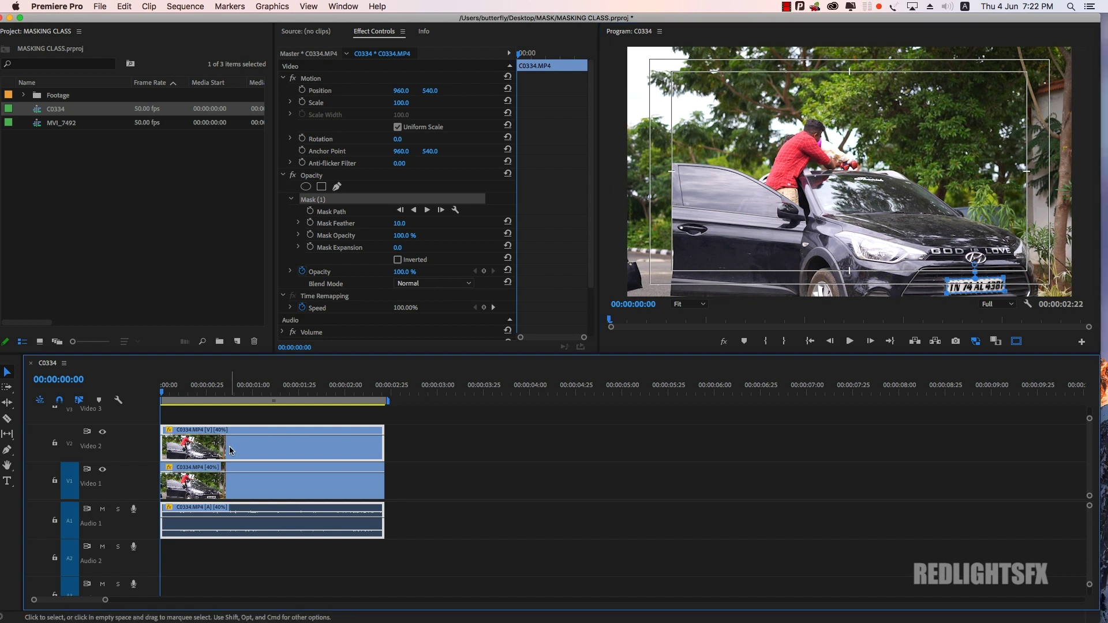
pyautogui.click(441, 211)
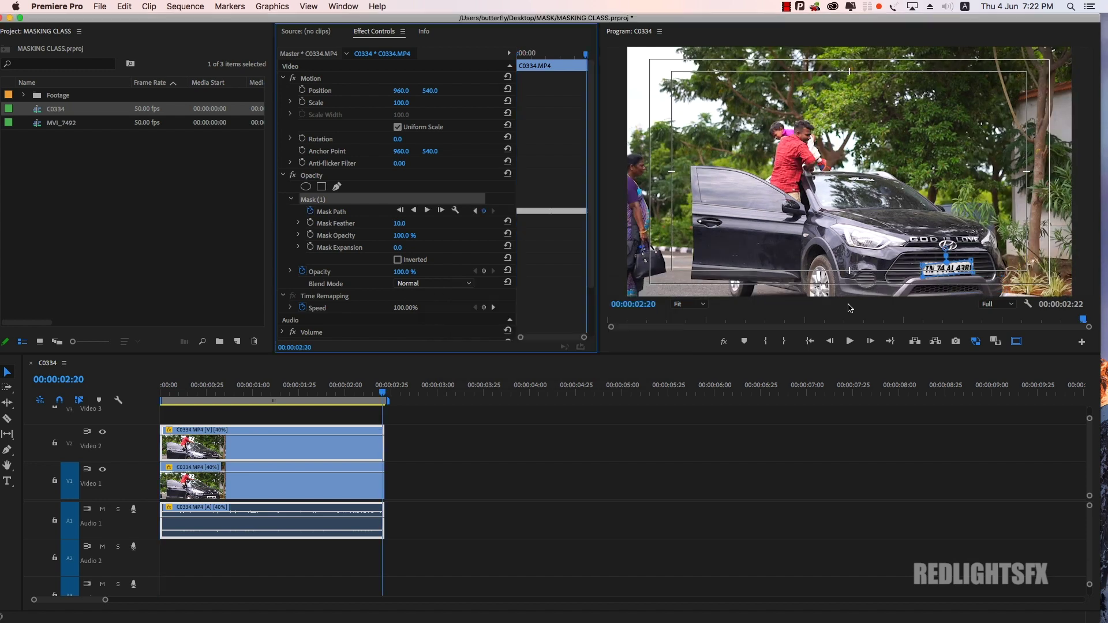
pyautogui.moveTo(376, 396); pyautogui.dragTo(269, 393)
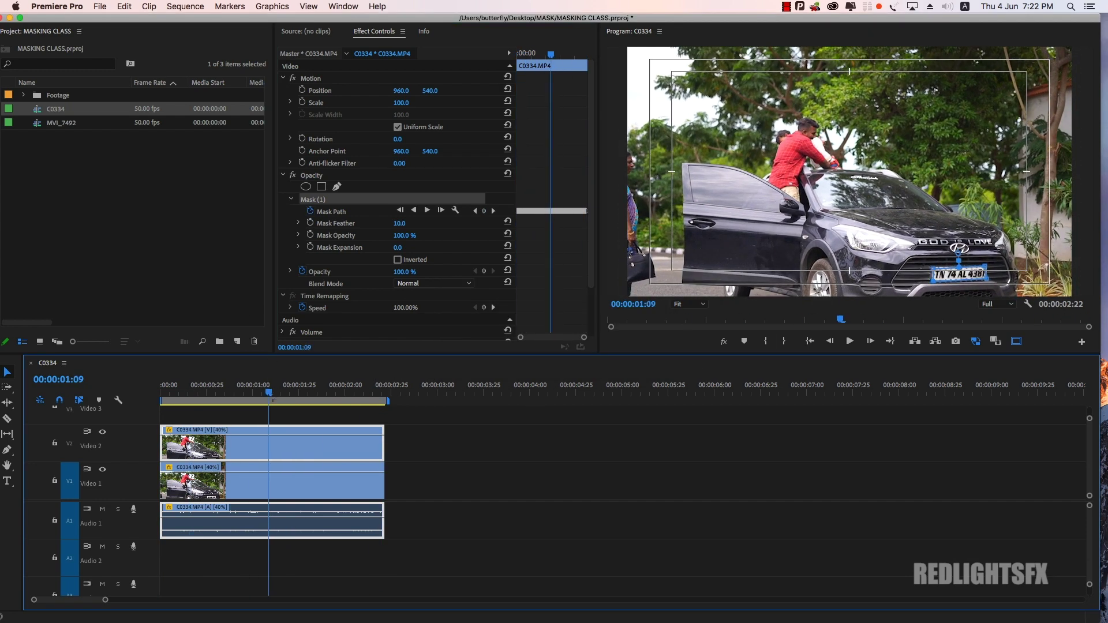
# Step: Search the Effects list for 'blur' and apply Gaussian Blur to the upper car clip
pyautogui.hotkey('shift', '7')
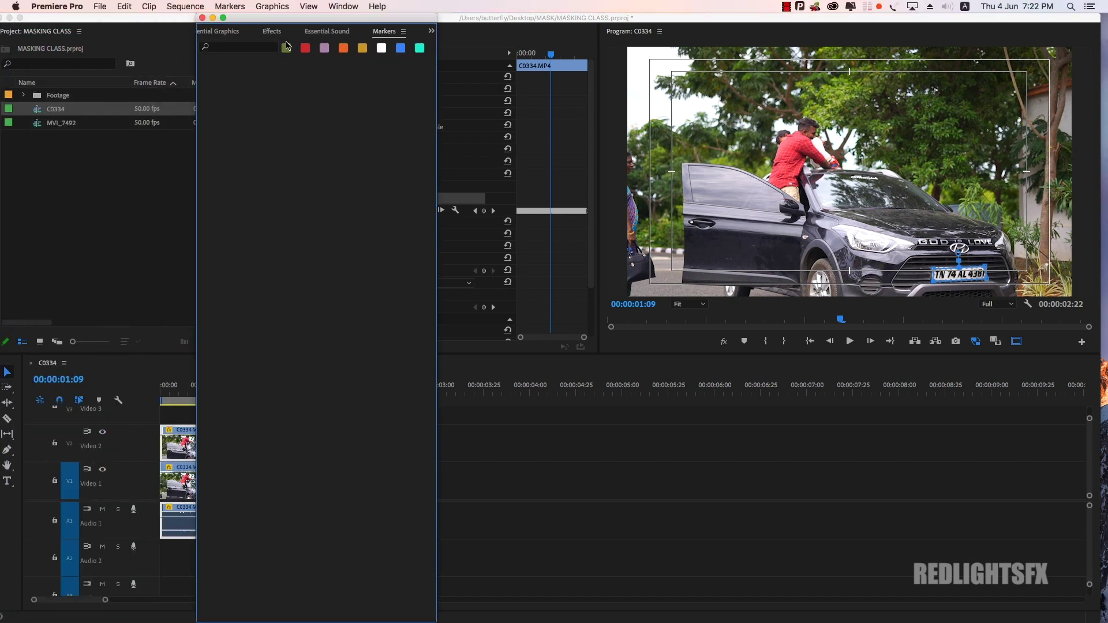
pyautogui.click(272, 31)
pyautogui.click(264, 47)
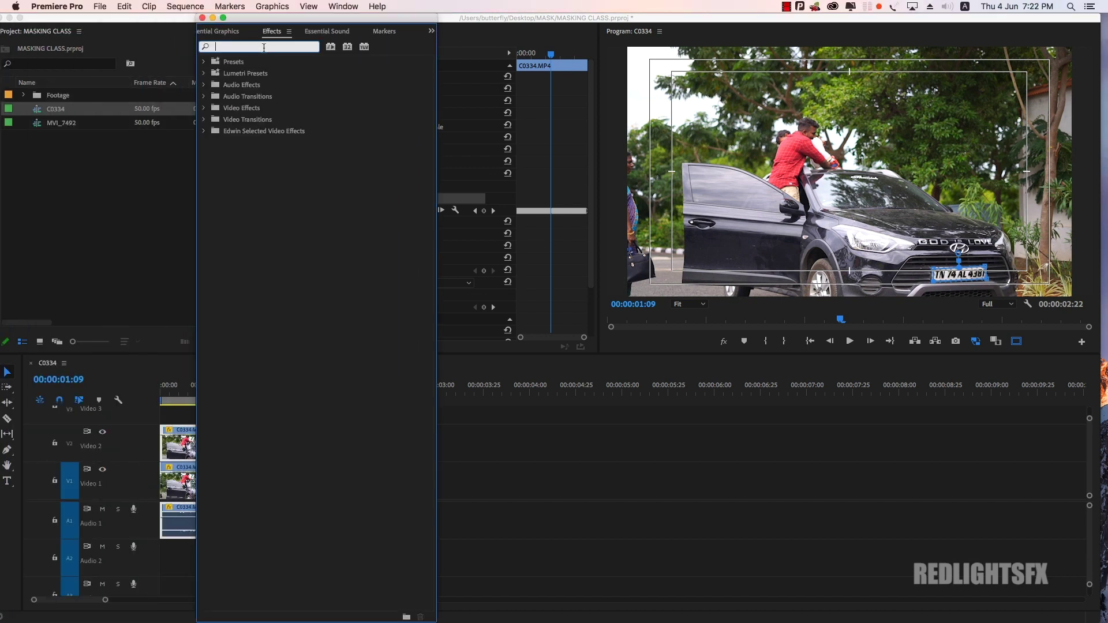
pyautogui.write('blur')
pyautogui.scroll(-5, 353, 456)
pyautogui.scroll(-5, 353, 456)
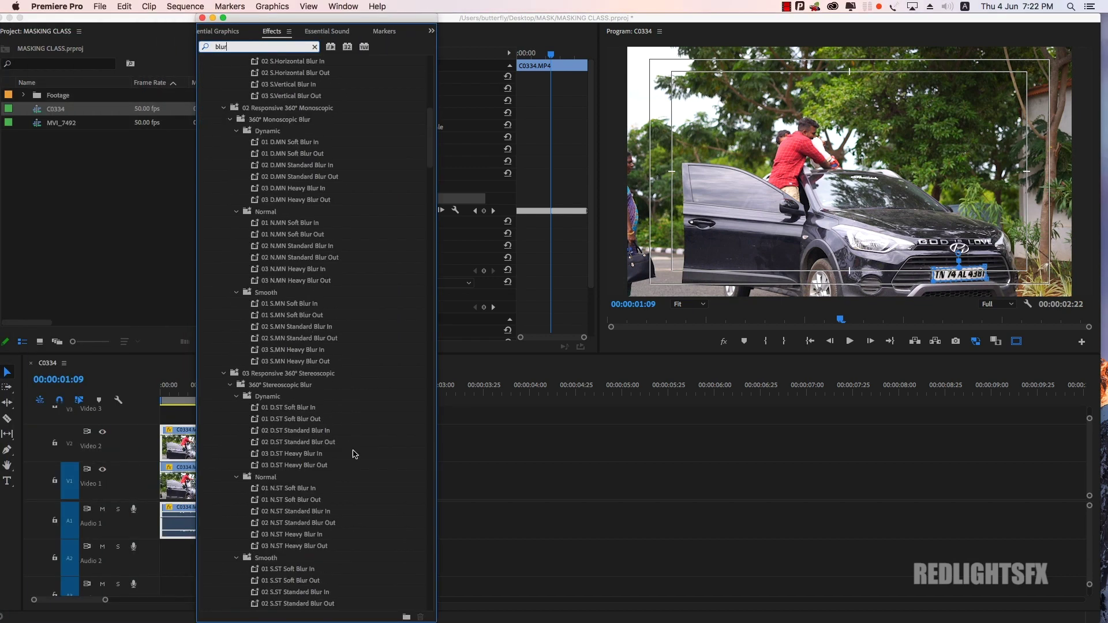
pyautogui.scroll(-5, 354, 475)
pyautogui.scroll(10, 354, 474)
pyautogui.moveTo(317, 17); pyautogui.dragTo(589, 4)
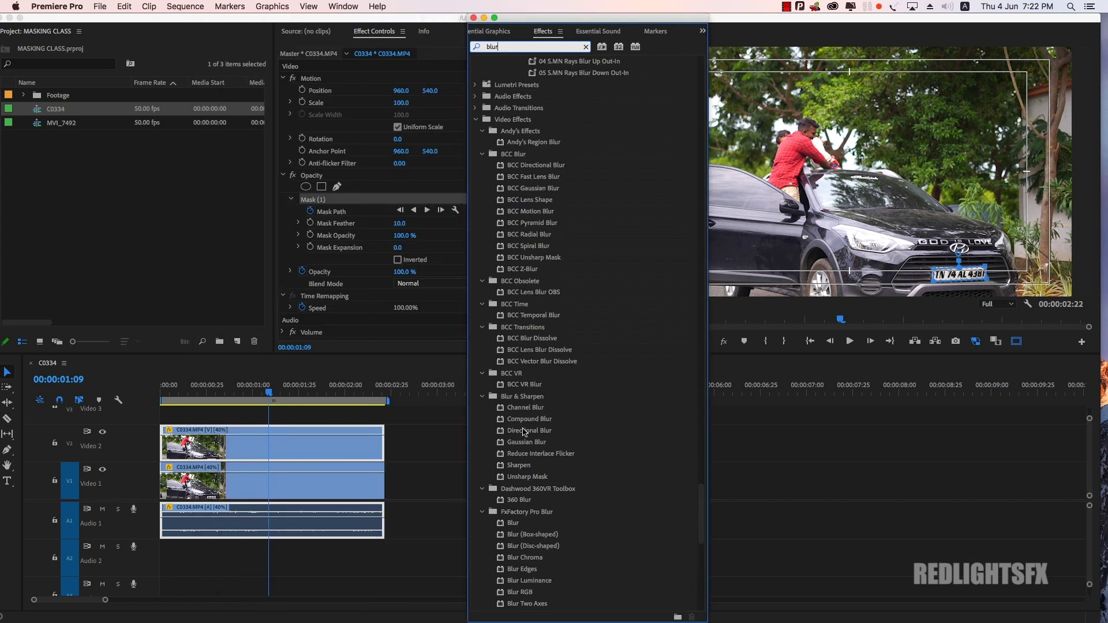
pyautogui.moveTo(522, 448); pyautogui.dragTo(303, 454)
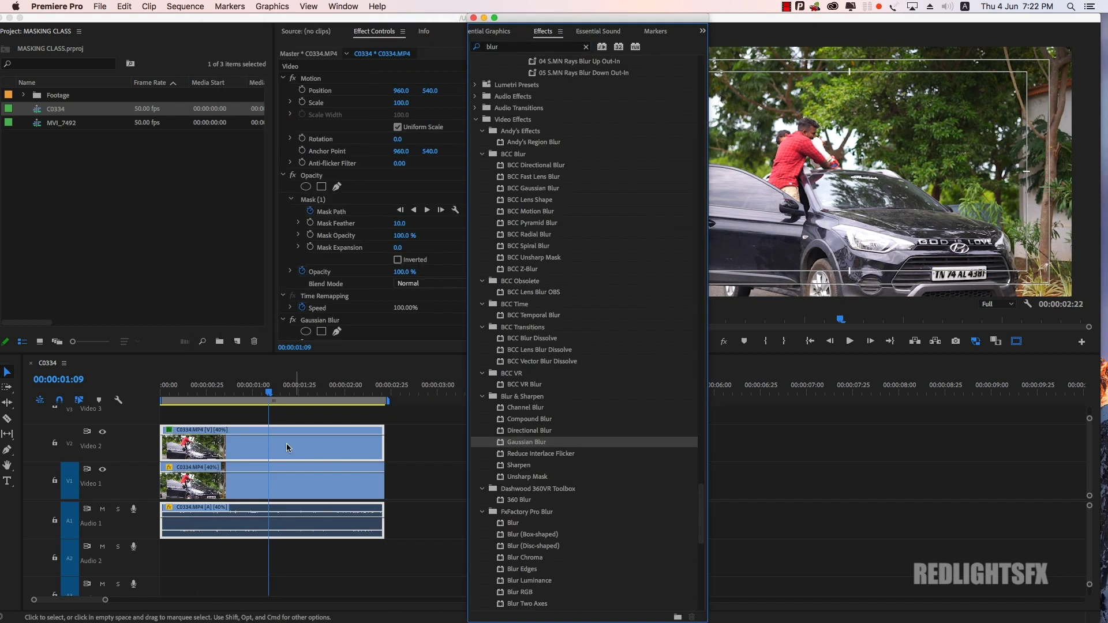
pyautogui.click(475, 18)
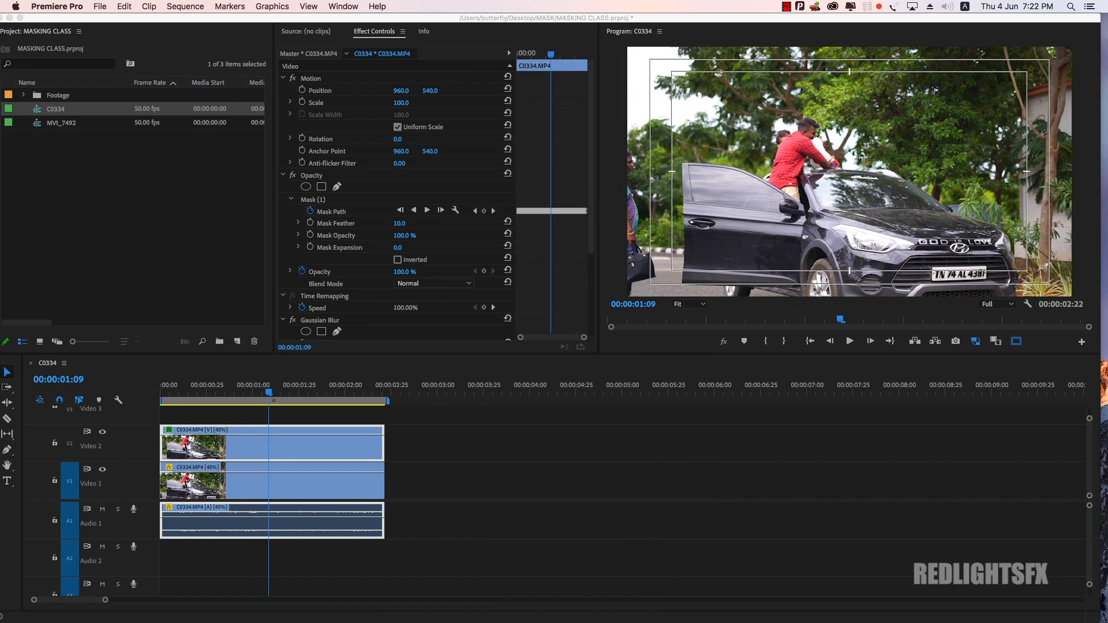
# Step: Set Gaussian Blur's Blurriness to 60.0 and play back the blurred licence plate
pyautogui.click(329, 455)
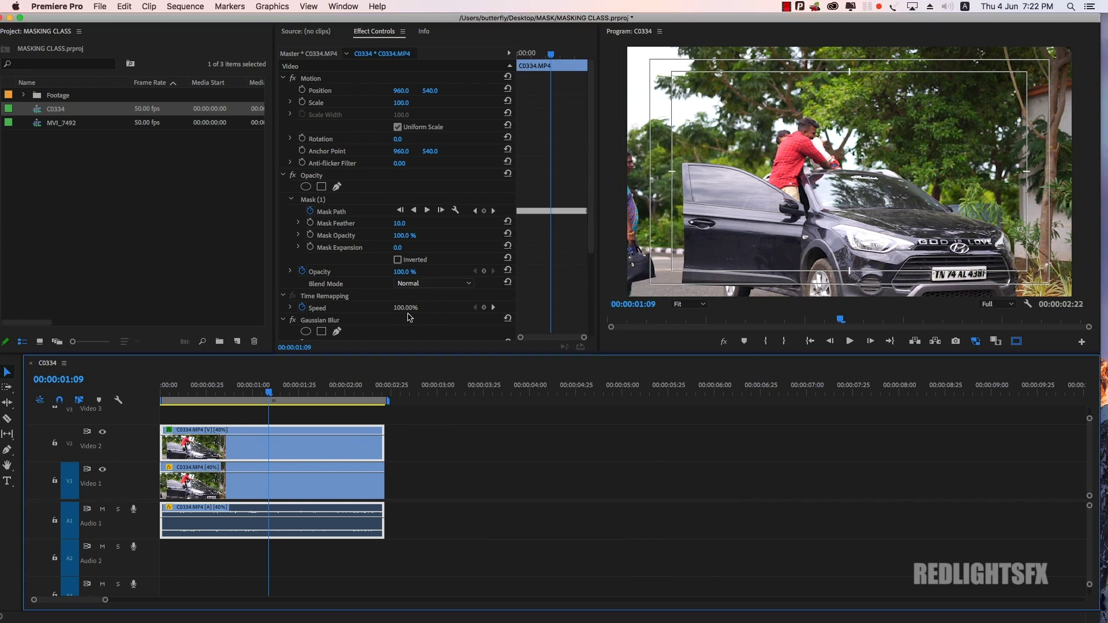
pyautogui.scroll(-5, 404, 248)
pyautogui.click(401, 224)
pyautogui.write('60')
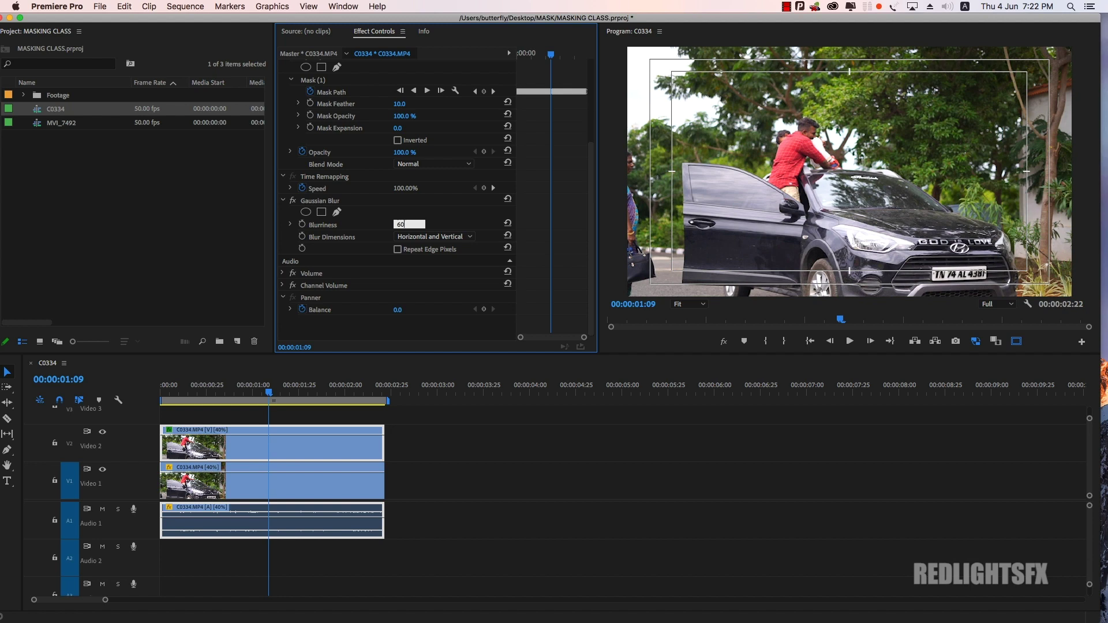
pyautogui.press('Return')
pyautogui.moveTo(280, 394); pyautogui.dragTo(183, 402)
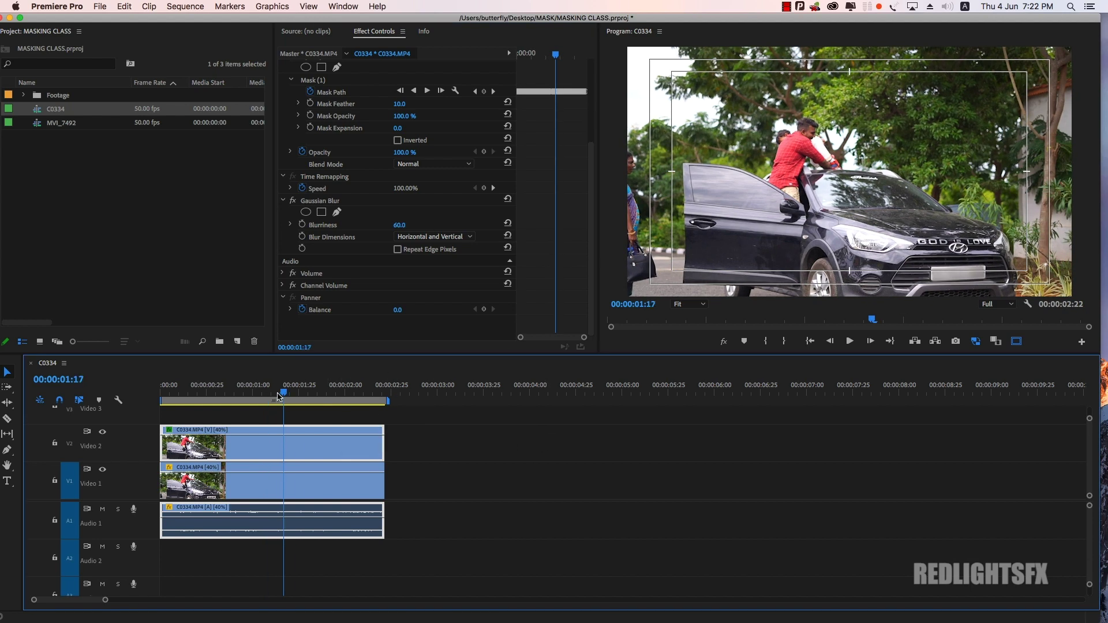
pyautogui.press('space')
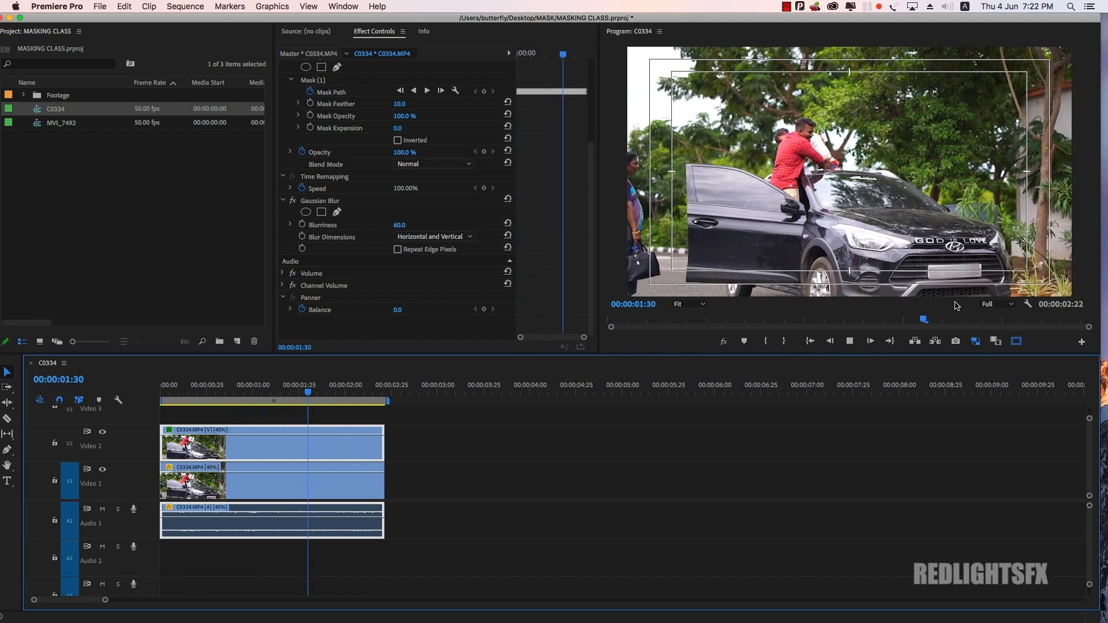
pyautogui.press('space')
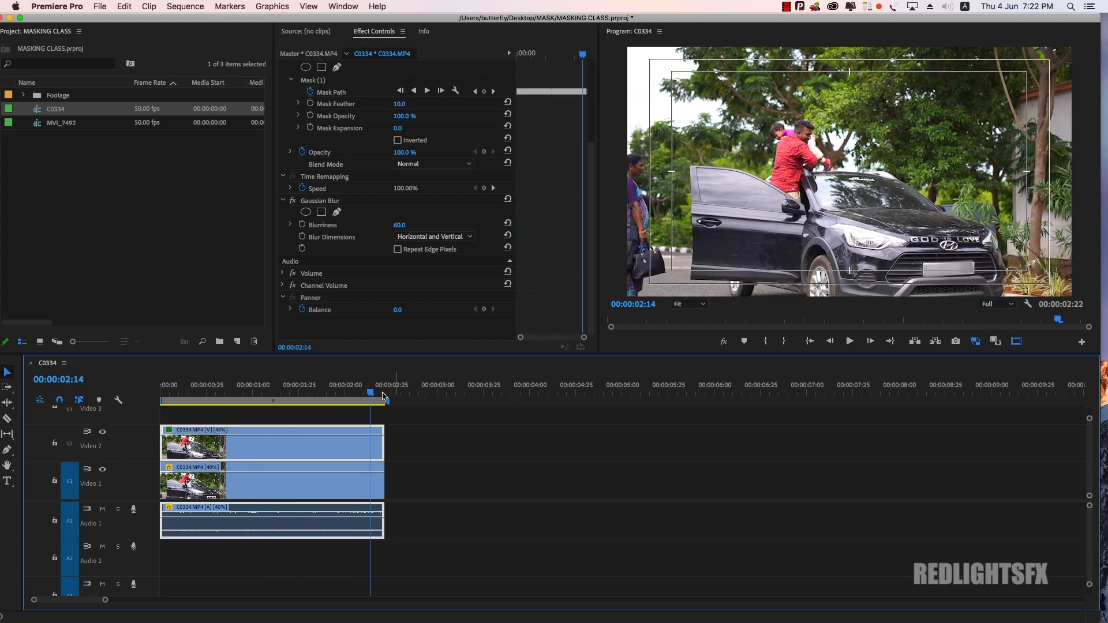
pyautogui.moveTo(369, 389)
pyautogui.mouseDown()
pyautogui.moveTo(242, 407)
pyautogui.moveTo(279, 398)
pyautogui.mouseUp()
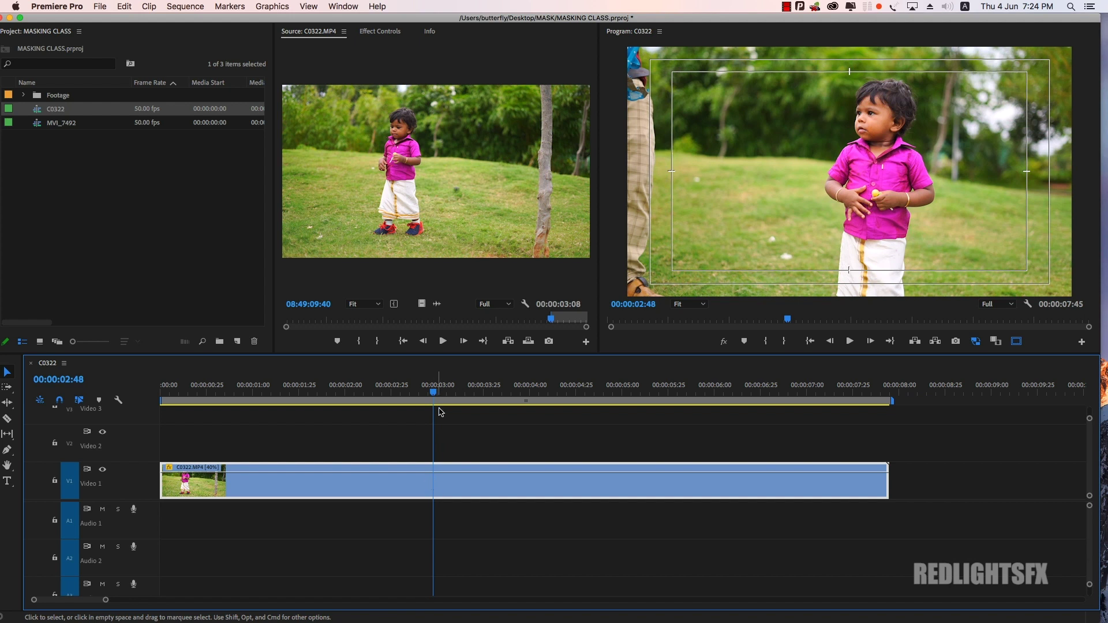
# Step: Play the C0322 child clip from the start and stop at 00:00:02:47
pyautogui.moveTo(433, 393); pyautogui.dragTo(435, 392)
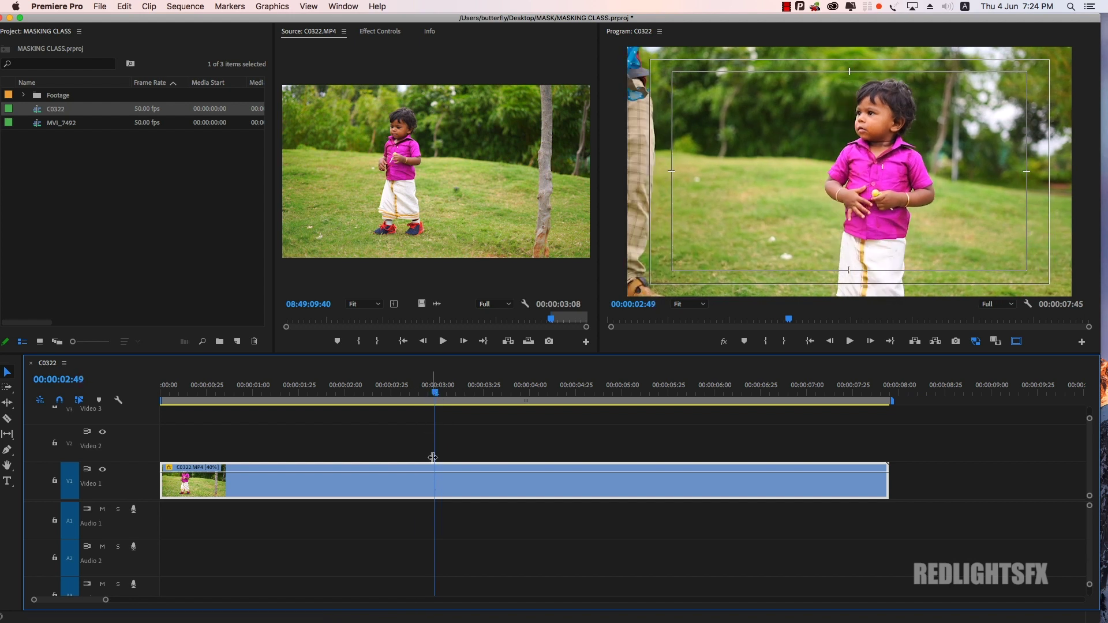
pyautogui.moveTo(438, 394); pyautogui.dragTo(165, 398)
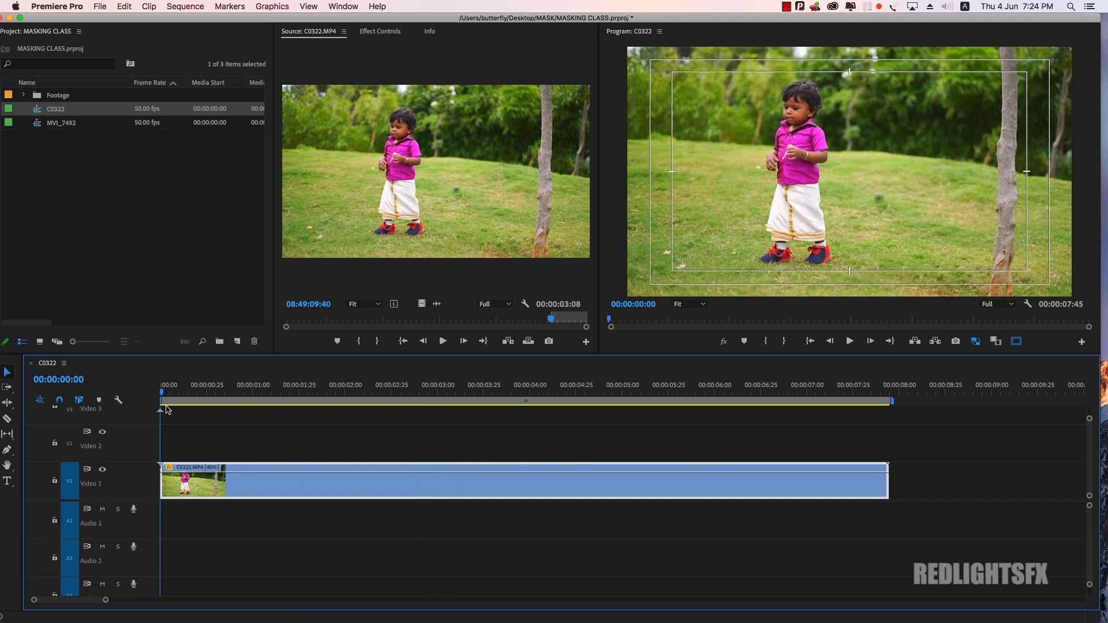
pyautogui.press('space')
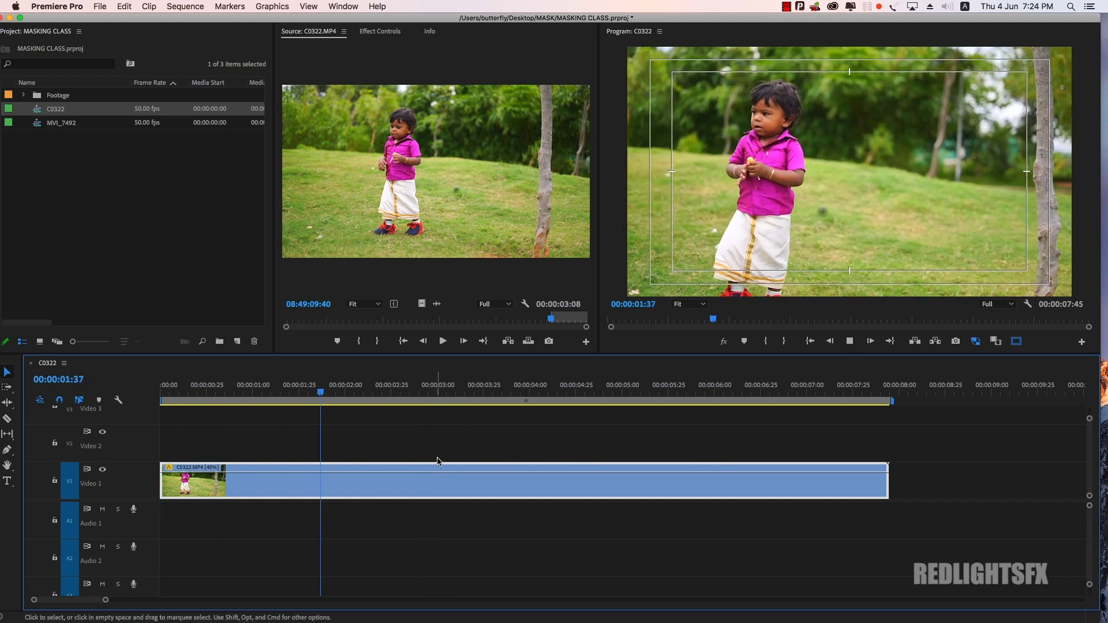
pyautogui.press('space')
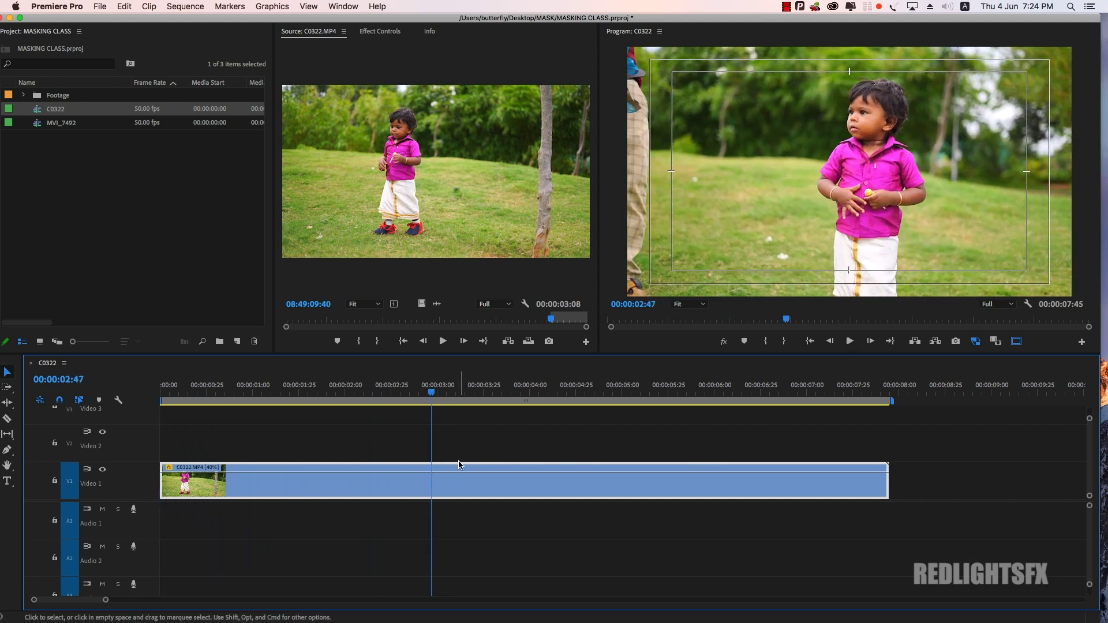
# Step: Insert a frozen frame of the child at 02:47 and play back the frozen section
pyautogui.rightClick(433, 478)
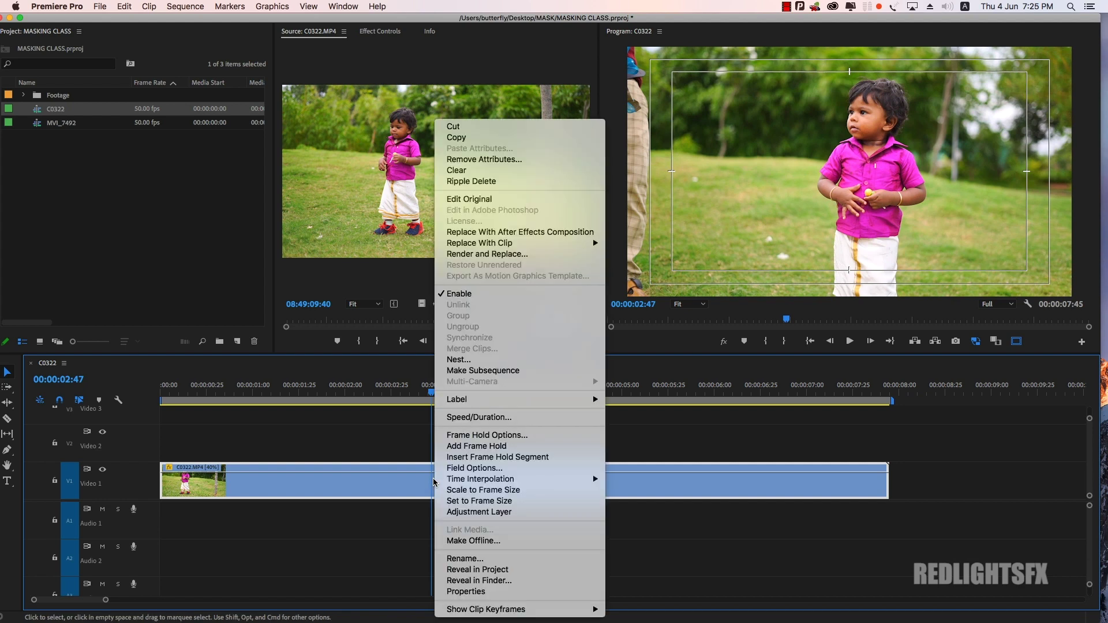
pyautogui.click(495, 459)
pyautogui.press('space')
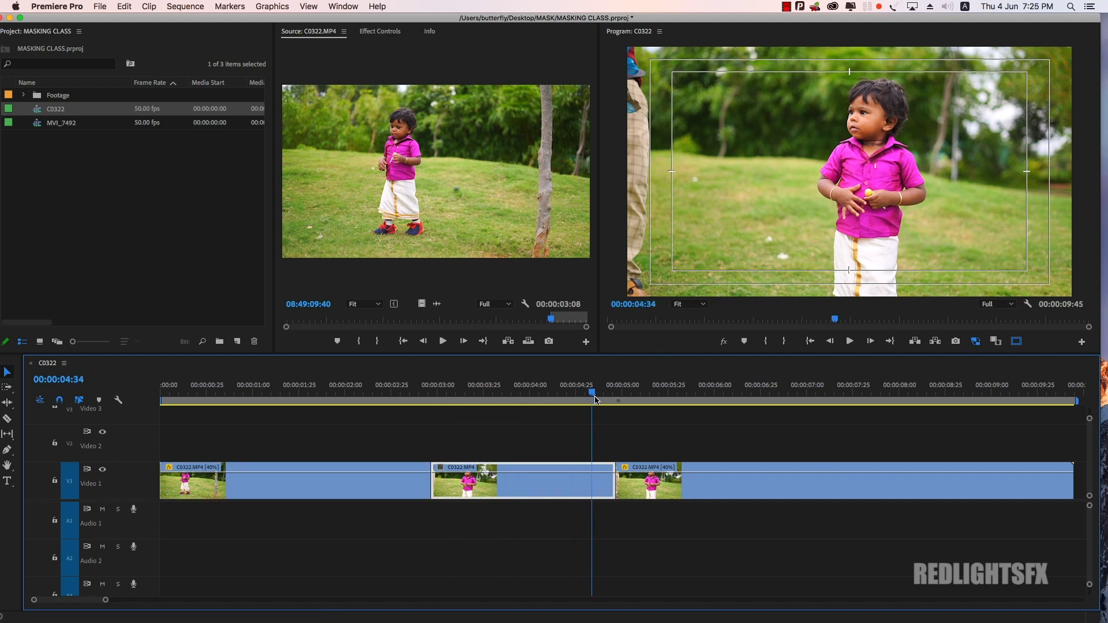
pyautogui.click(672, 474)
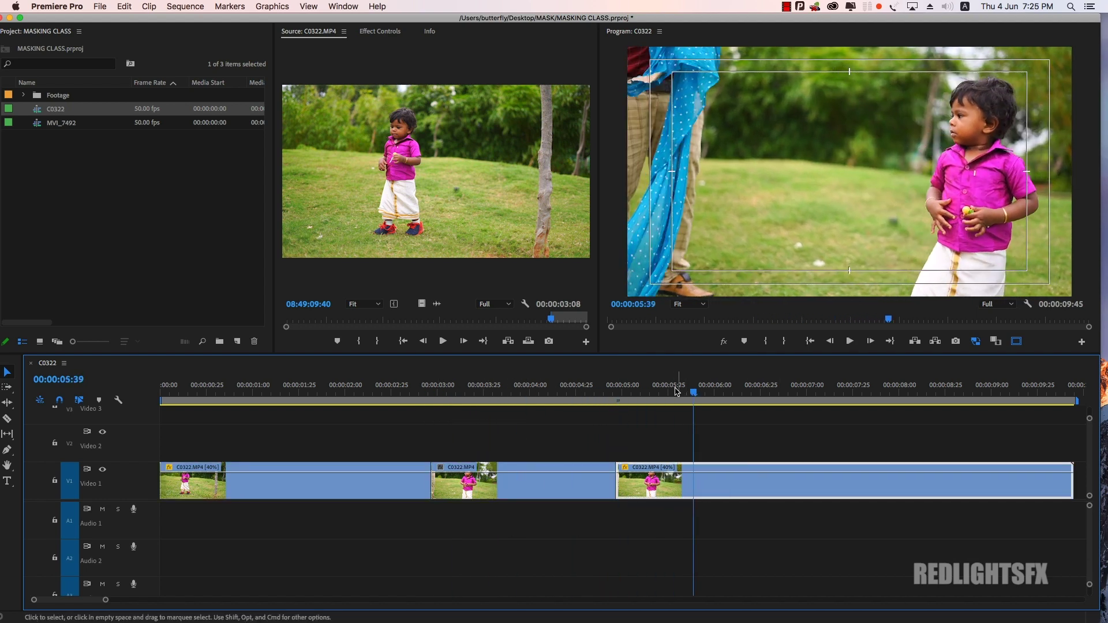
pyautogui.click(271, 396)
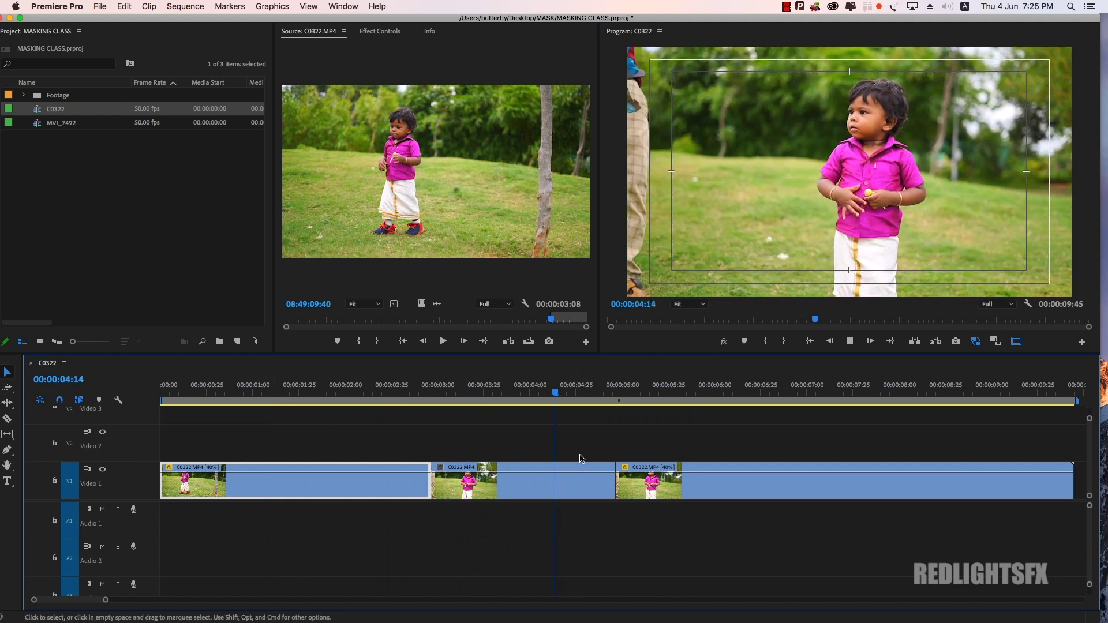
pyautogui.click(432, 393)
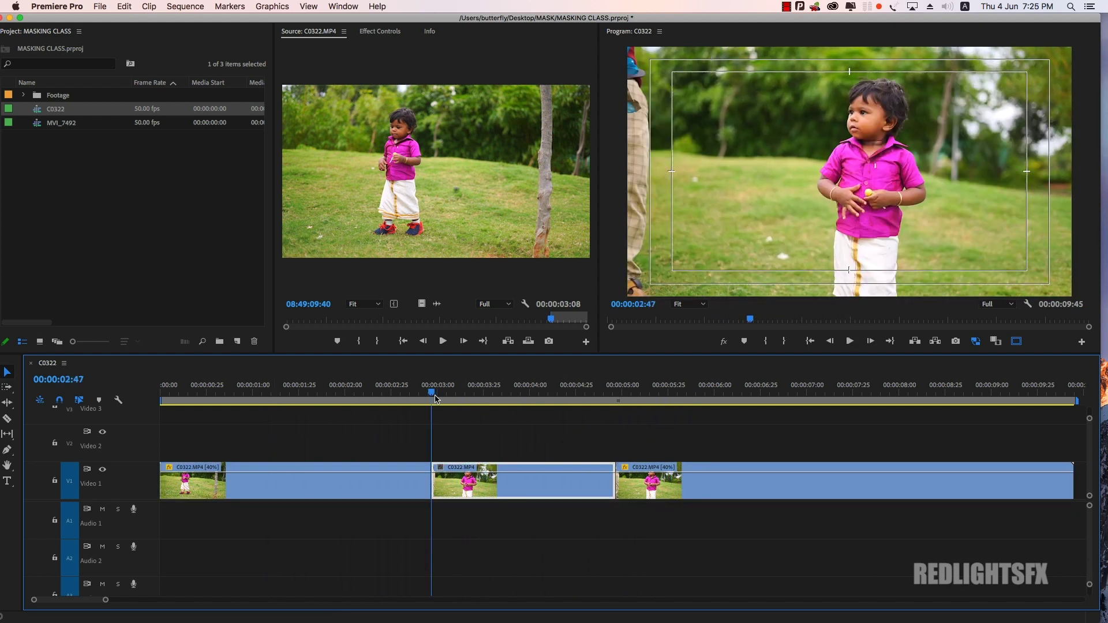
# Step: Add a freehand Mask (1) to the middle clip's Opacity in Effect Controls
pyautogui.click(385, 33)
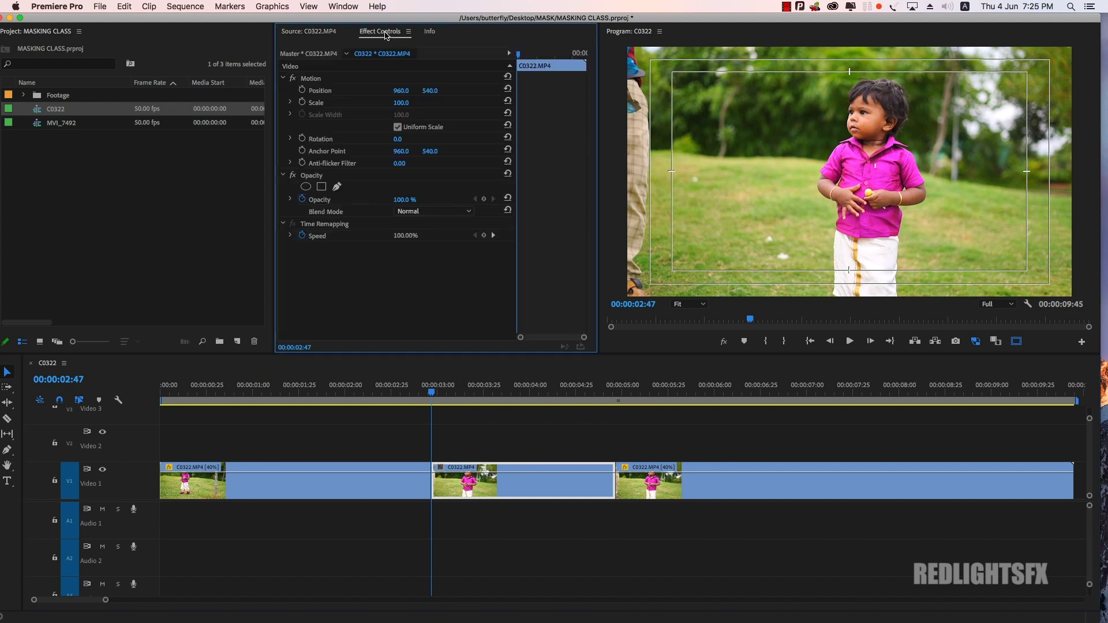
pyautogui.click(338, 187)
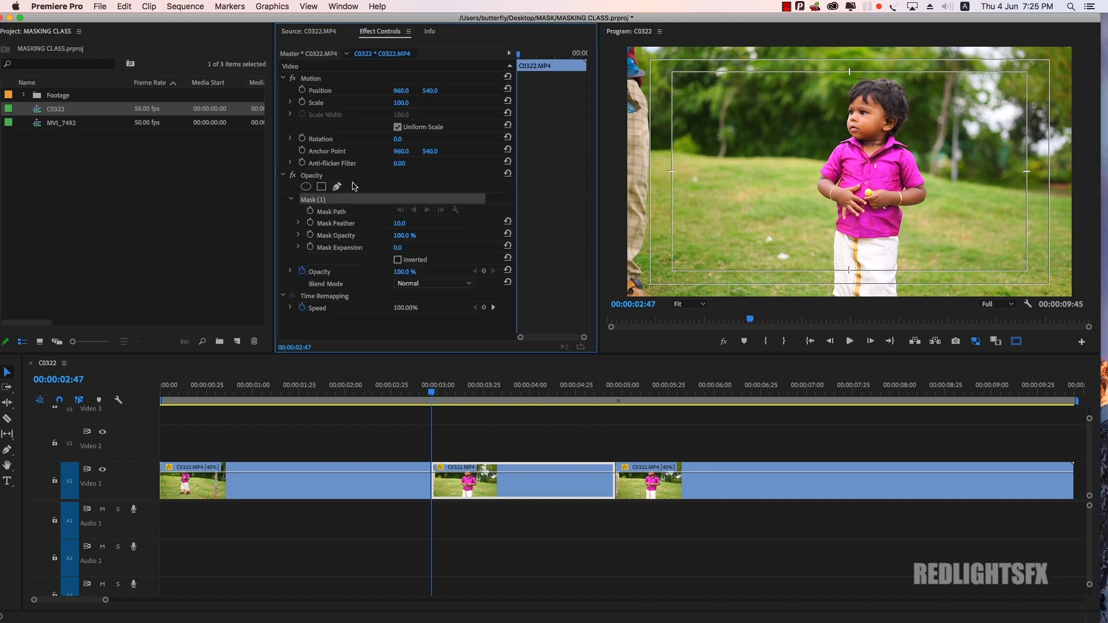
pyautogui.click(690, 304)
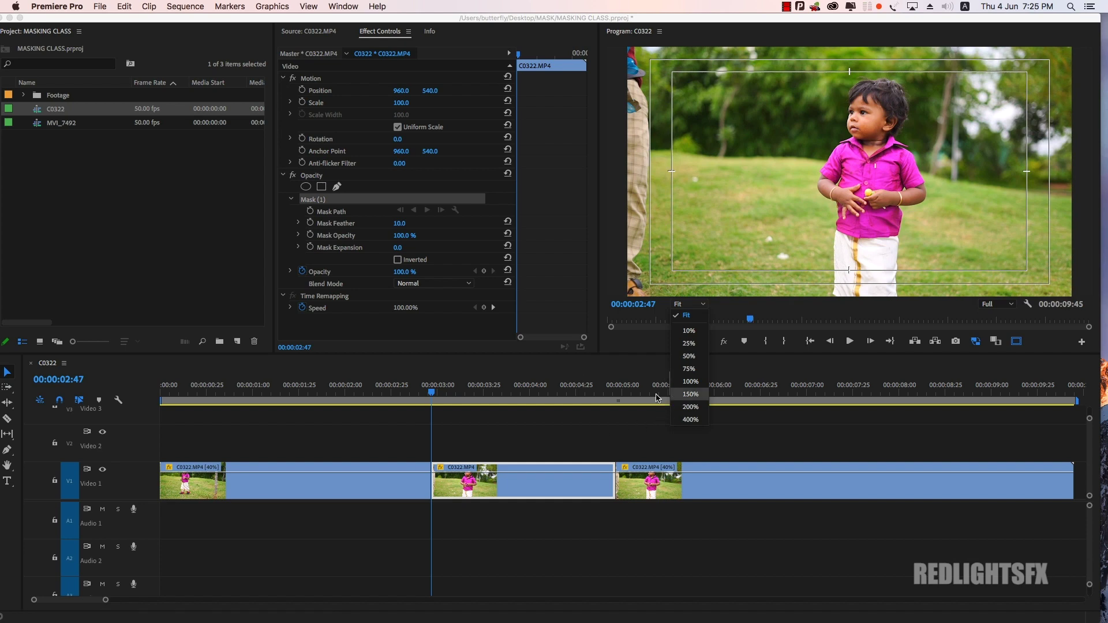
pyautogui.click(477, 445)
pyautogui.click(471, 472)
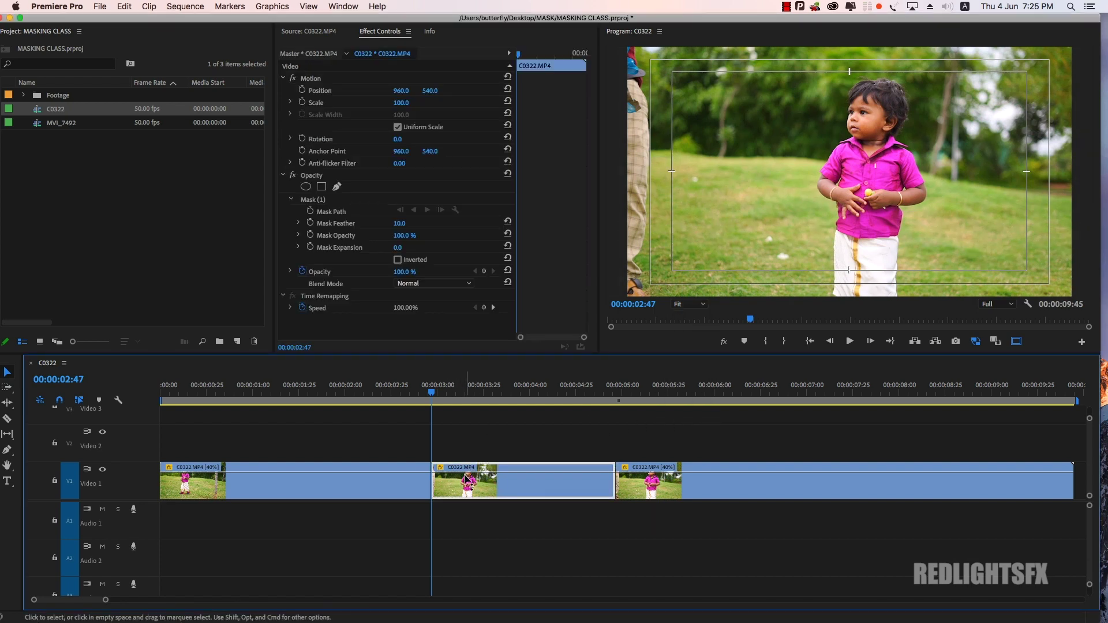
# Step: Copy the middle clip onto Video 2 and add a second freehand mask at 100% preview zoom
pyautogui.keyDown('alt'); pyautogui.moveTo(450, 469); pyautogui.dragTo(449, 433); pyautogui.keyUp('alt')
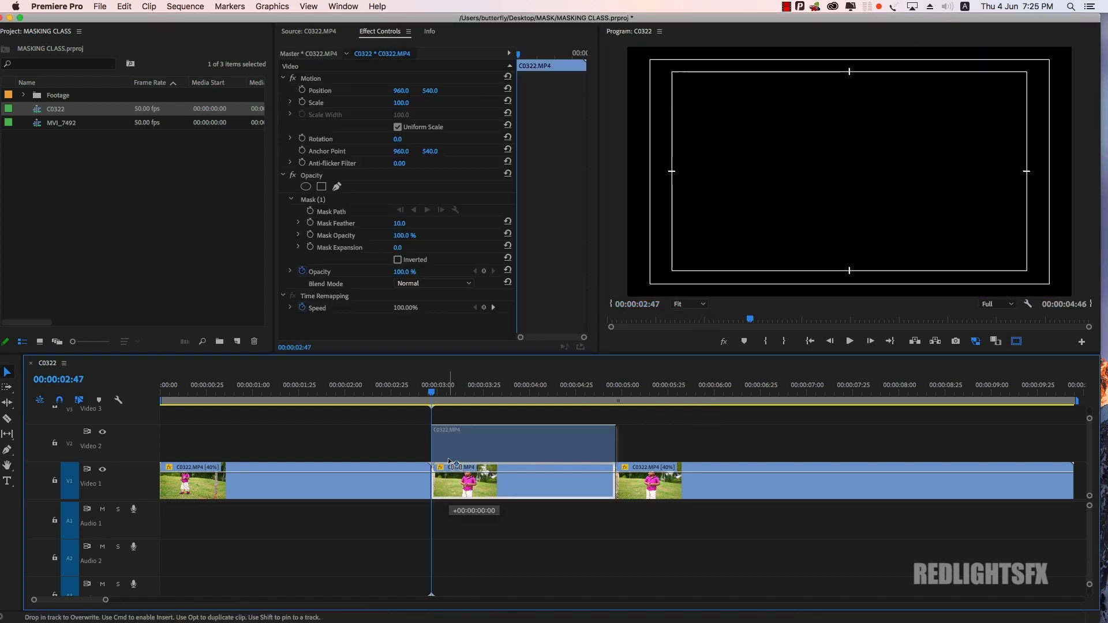
pyautogui.click(321, 184)
pyautogui.click(320, 200)
pyautogui.click(337, 188)
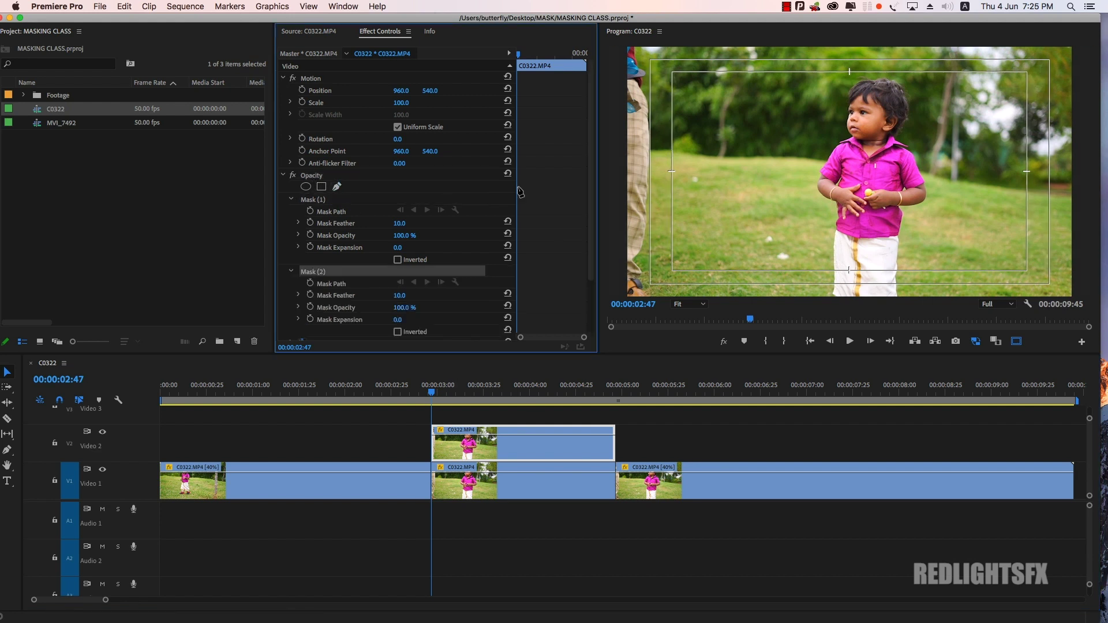
pyautogui.click(693, 304)
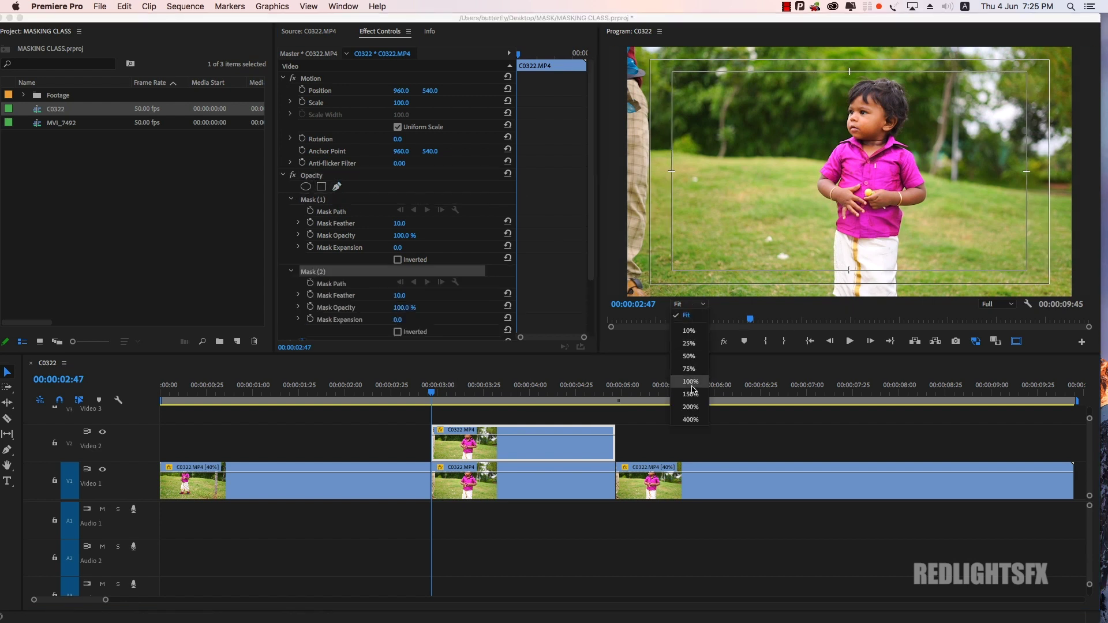
pyautogui.click(691, 382)
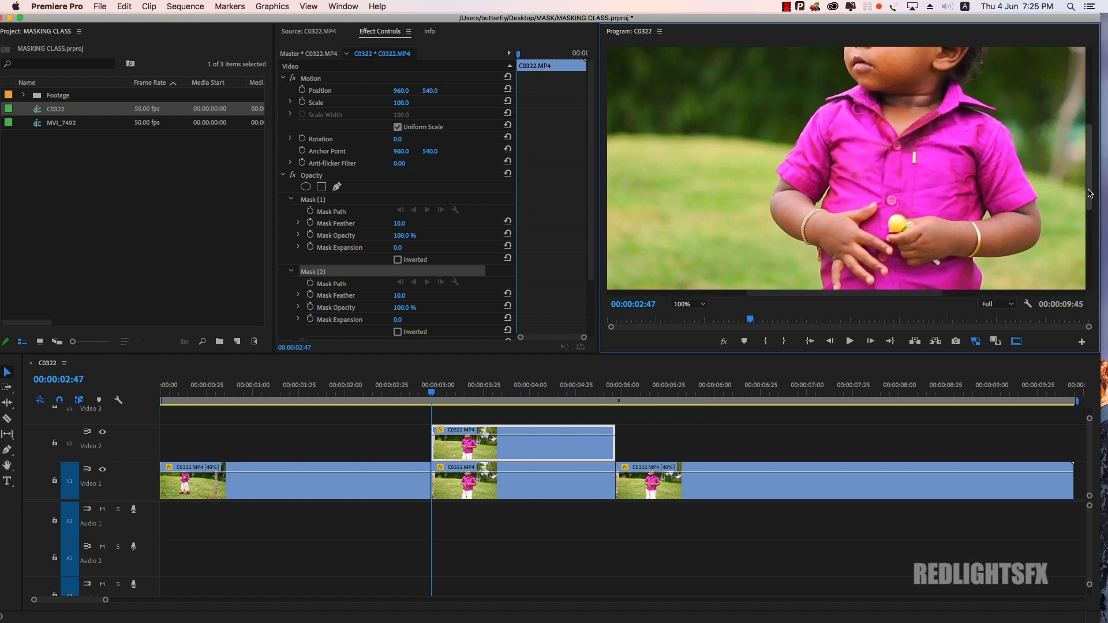
# Step: Trace Mask (2) around the child, closing it below the dhoti, then fit the preview
pyautogui.moveTo(1087, 199); pyautogui.dragTo(1087, 285)
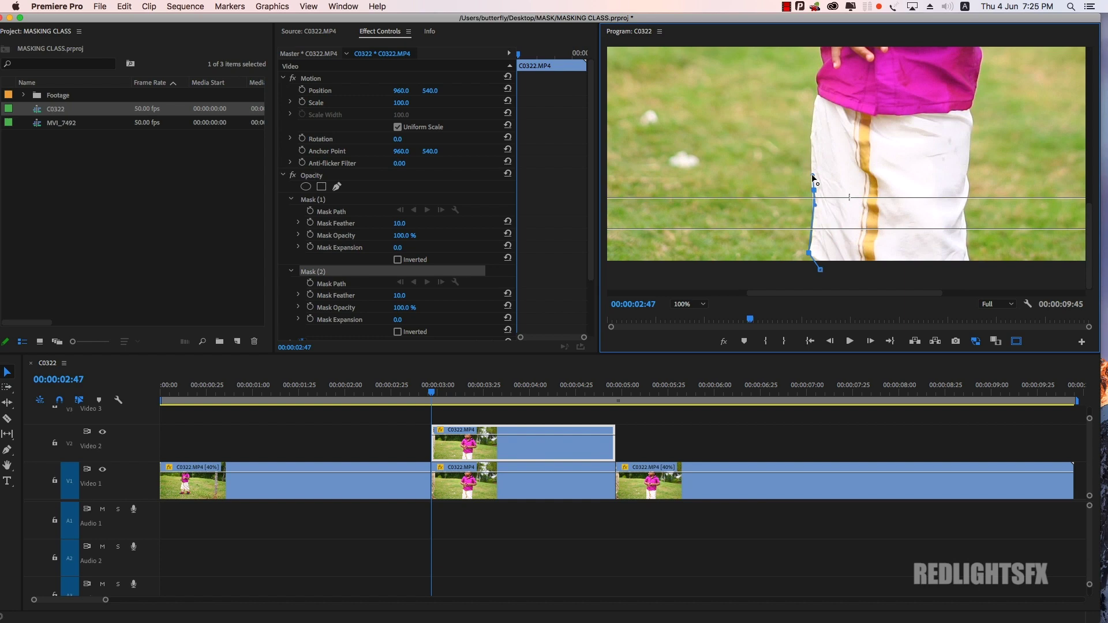
pyautogui.moveTo(1088, 277); pyautogui.dragTo(1079, 181)
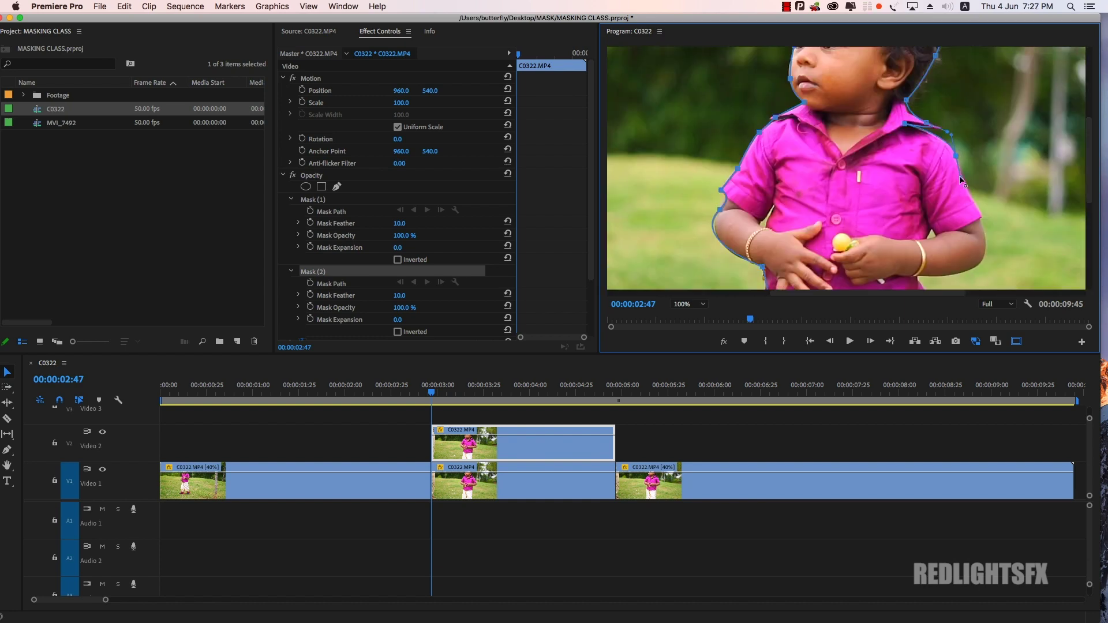
pyautogui.scroll(-5, 975, 266)
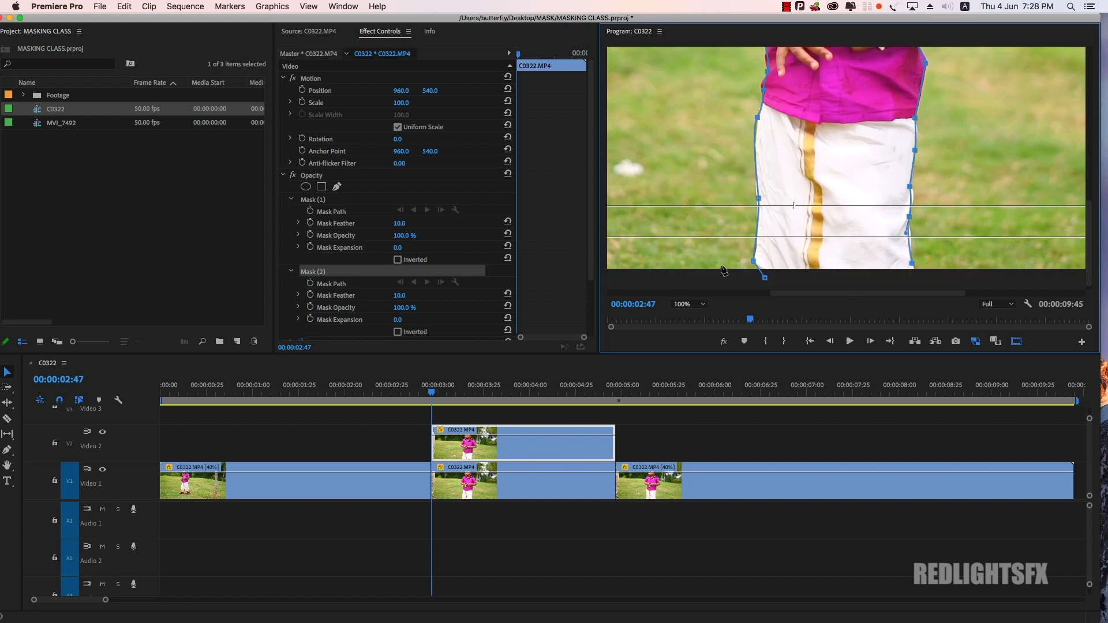
pyautogui.click(917, 283)
pyautogui.click(912, 264)
pyautogui.click(703, 304)
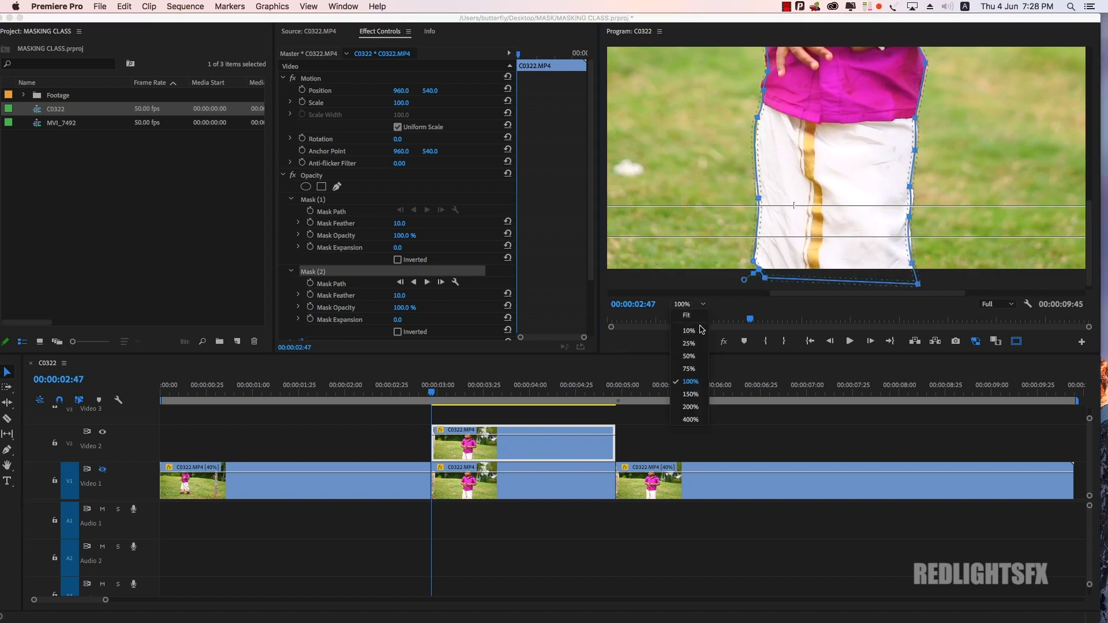
pyautogui.click(700, 316)
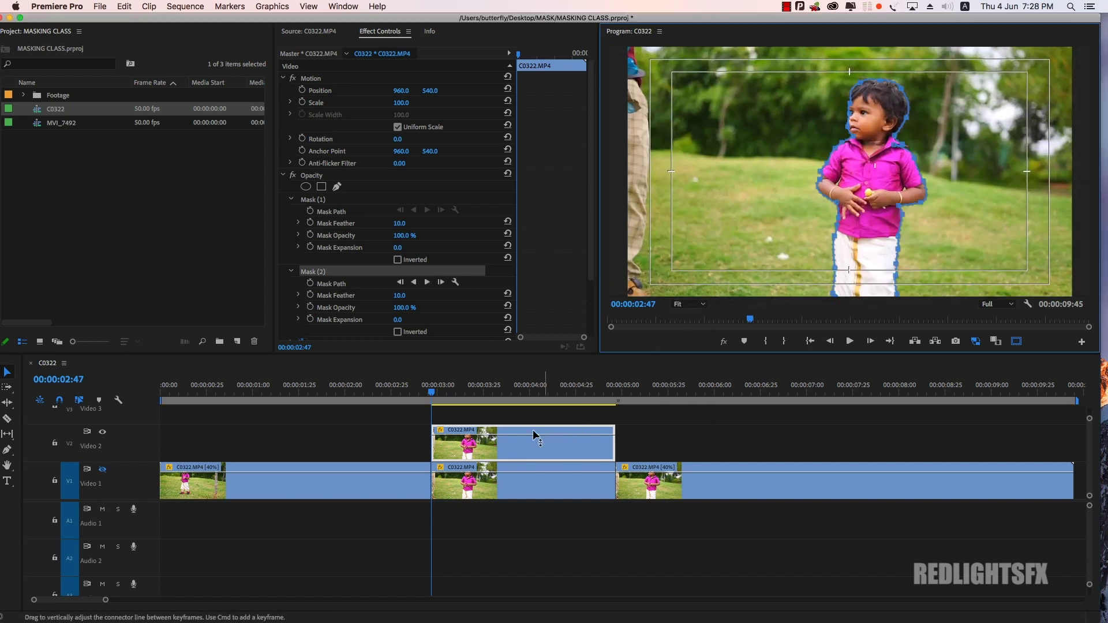
# Step: Delete Mask (1) from the Video 2 copy
pyautogui.click(476, 450)
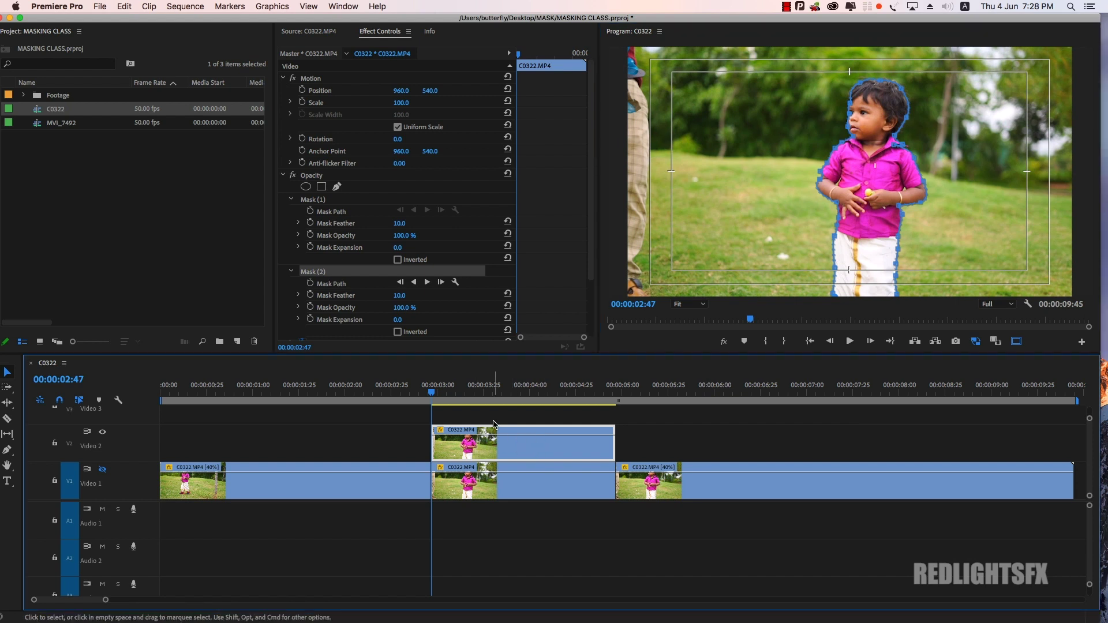
pyautogui.click(464, 495)
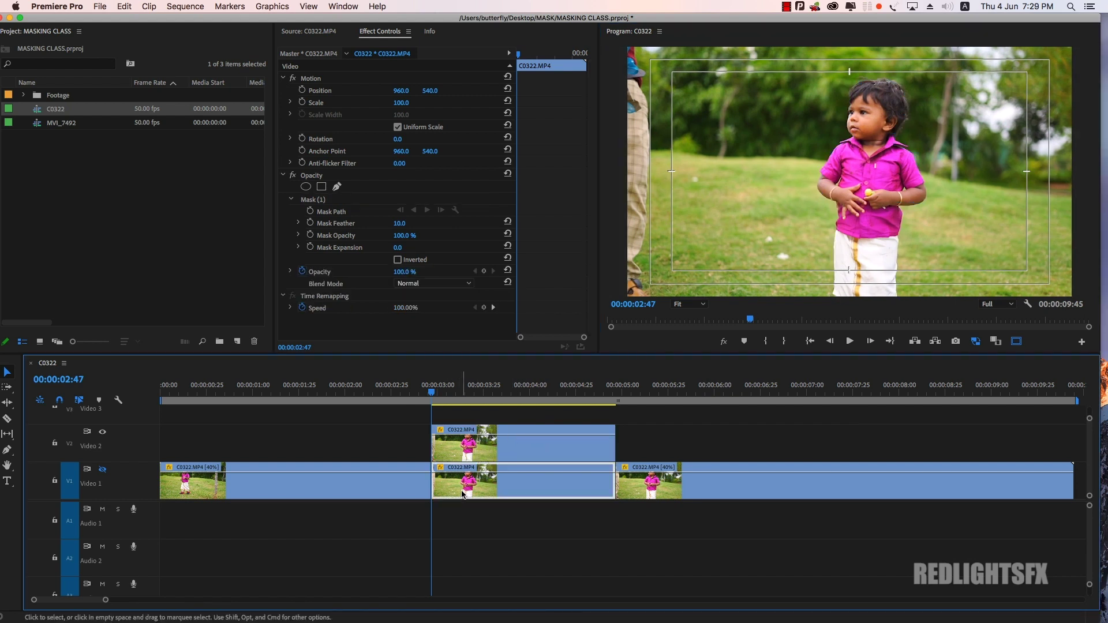
pyautogui.click(468, 453)
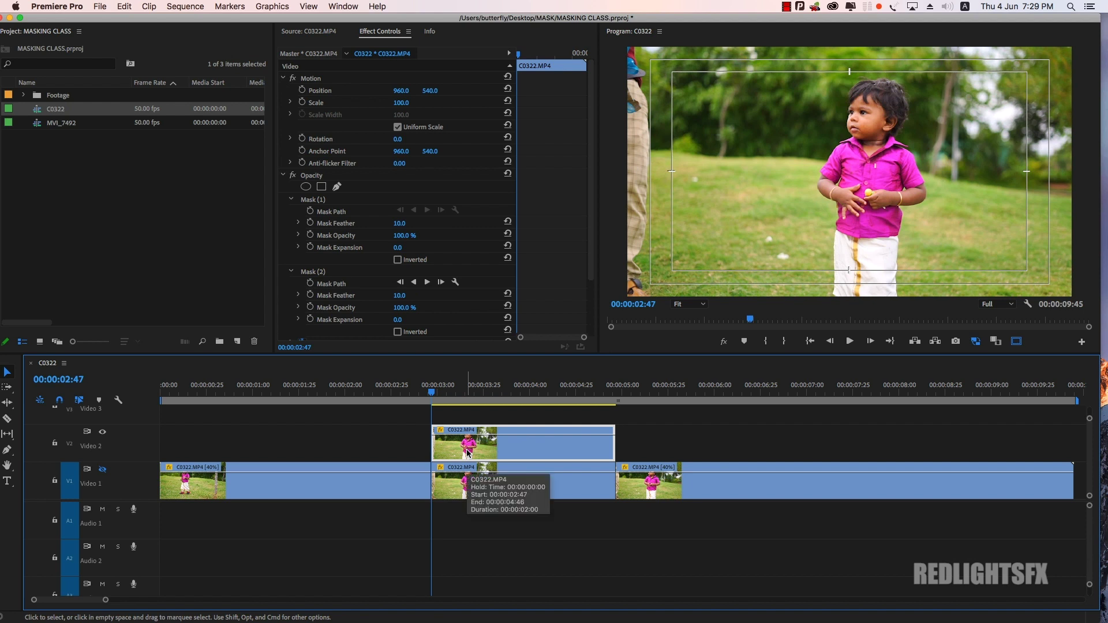
pyautogui.click(315, 199)
pyautogui.press('Delete')
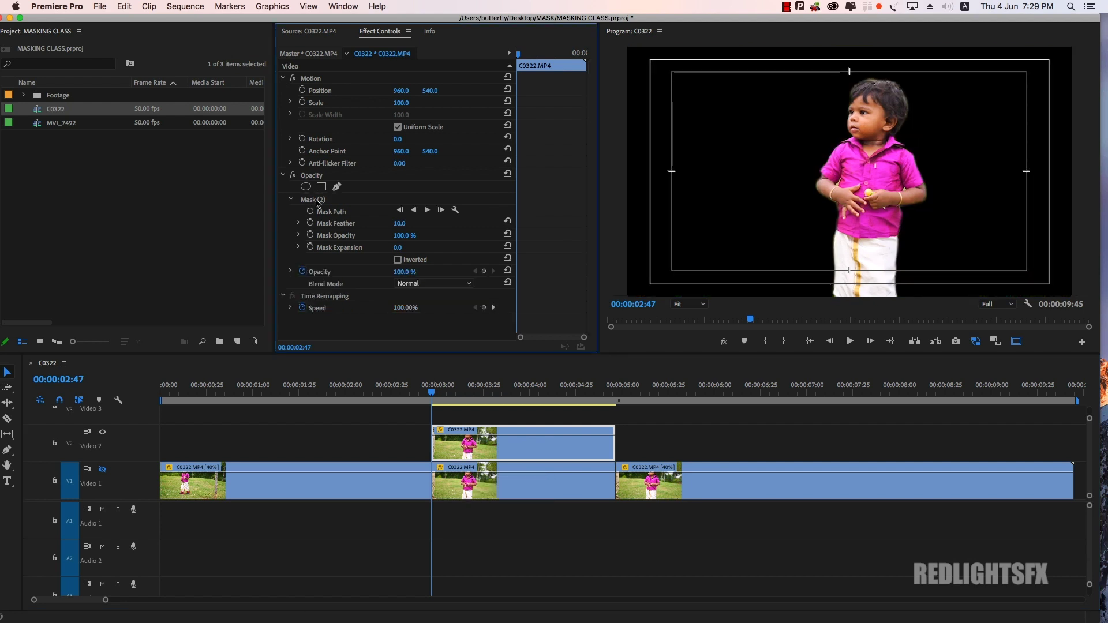
# Step: Test inverting Mask (2), show Video 1 again, and undo a trial X-position shift
pyautogui.click(321, 199)
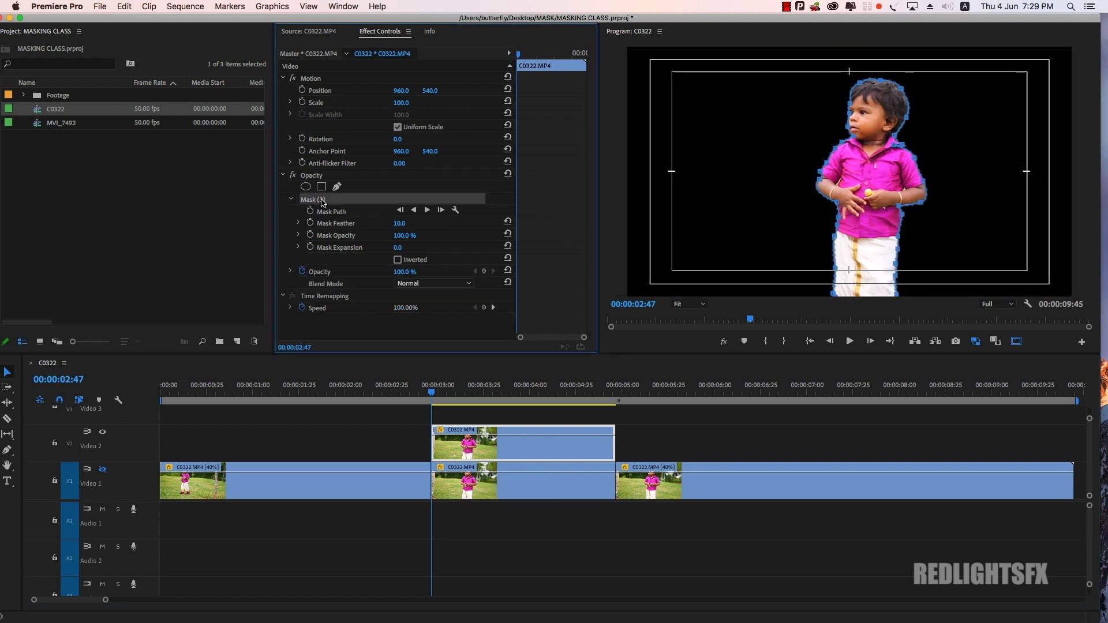
pyautogui.click(397, 260)
pyautogui.click(397, 259)
pyautogui.click(139, 426)
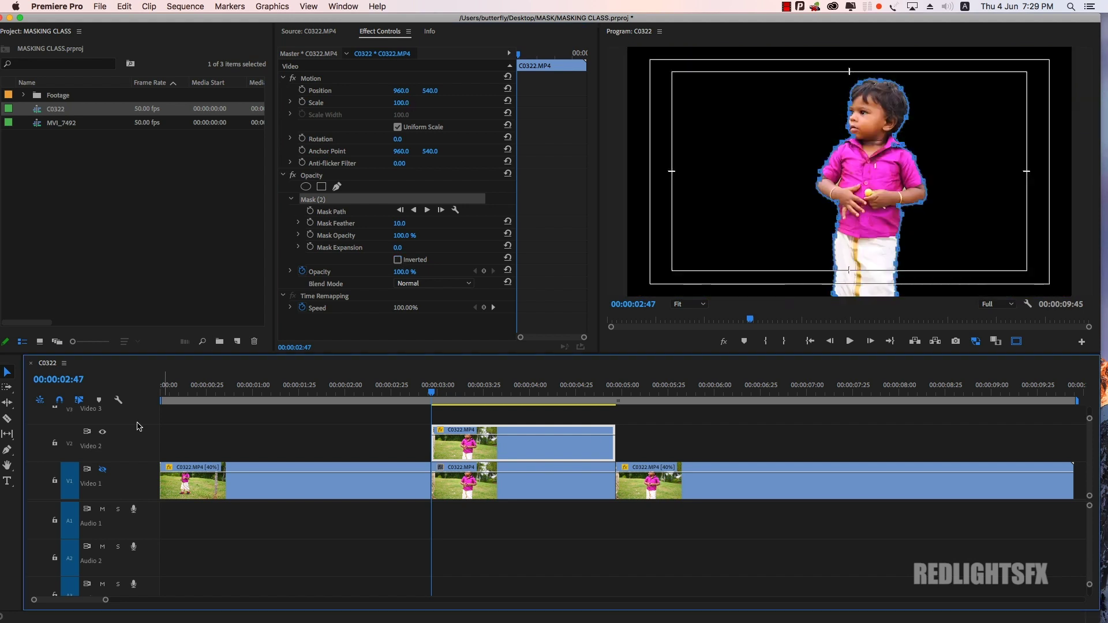
pyautogui.click(102, 470)
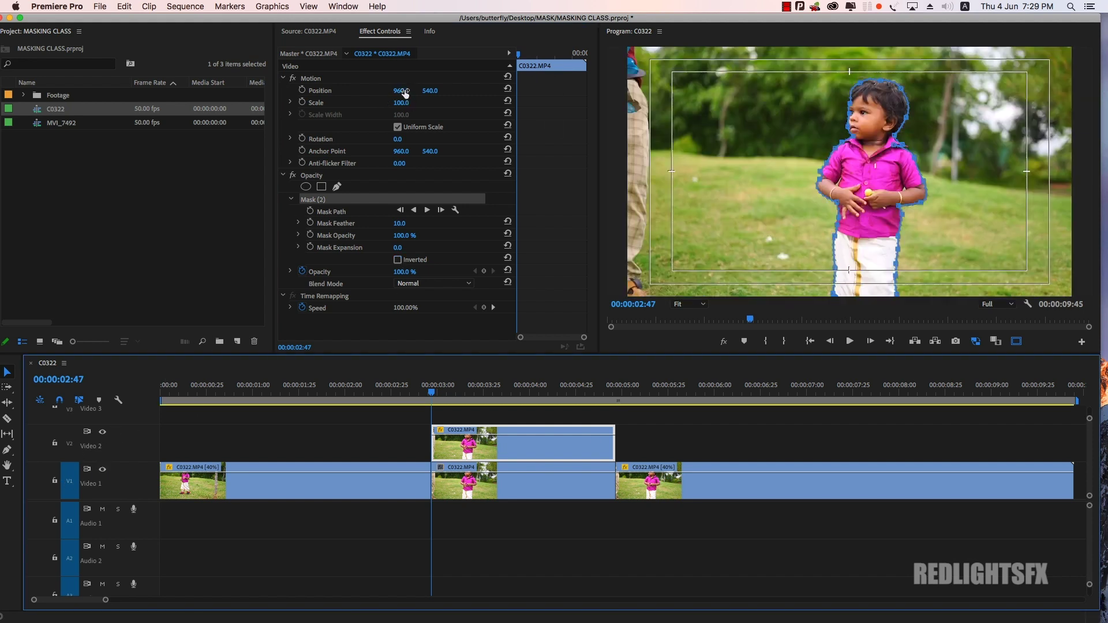
pyautogui.moveTo(405, 94); pyautogui.dragTo(364, 94)
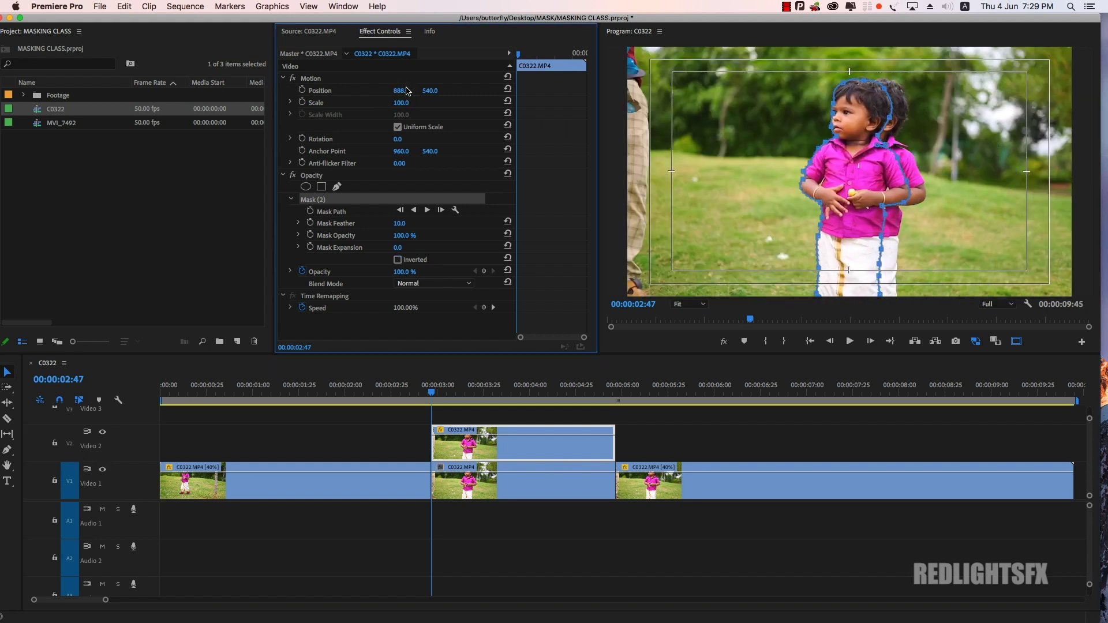
pyautogui.hotkey('ctrl', 'z')
pyautogui.hotkey('shift', '7')
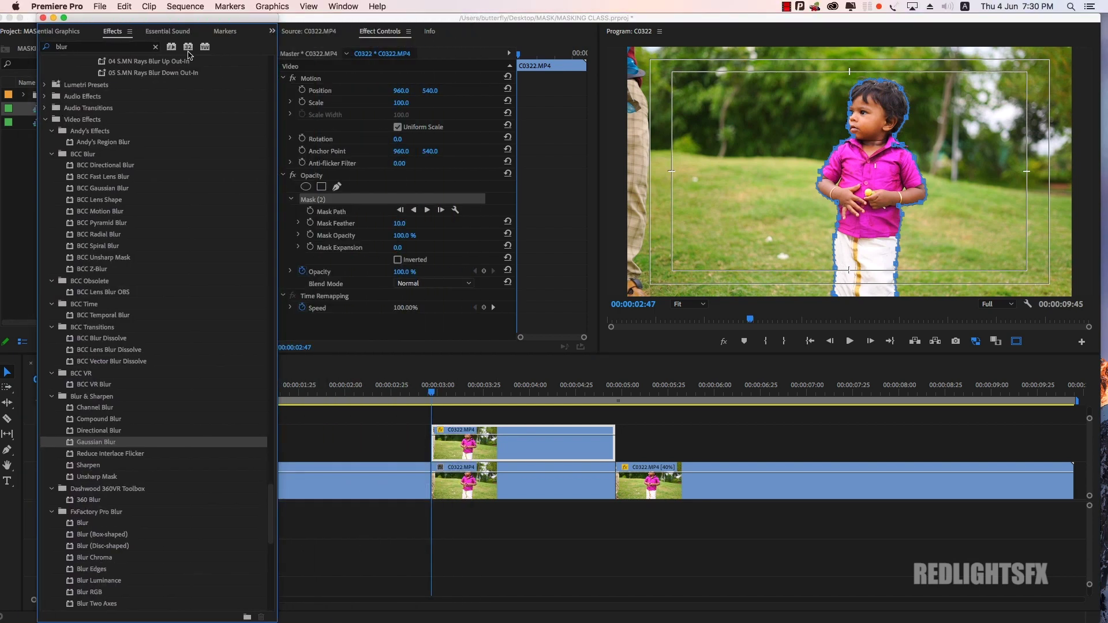
# Step: Search for Tint and apply it to the masked child copy on V2
pyautogui.click(156, 48)
pyautogui.write('tint')
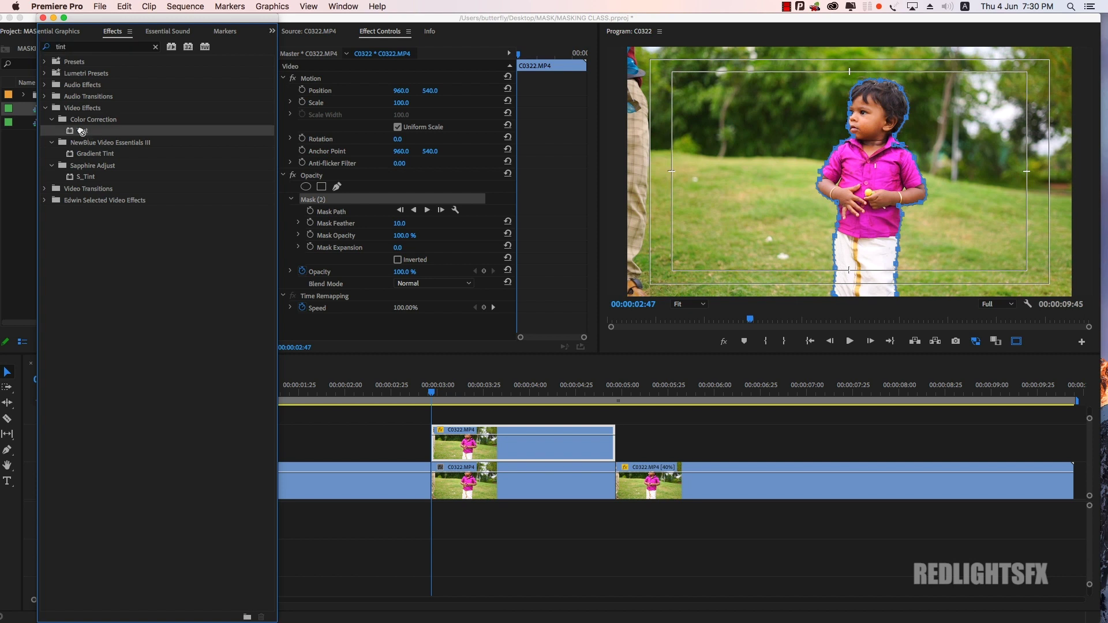
pyautogui.moveTo(90, 133); pyautogui.dragTo(476, 442)
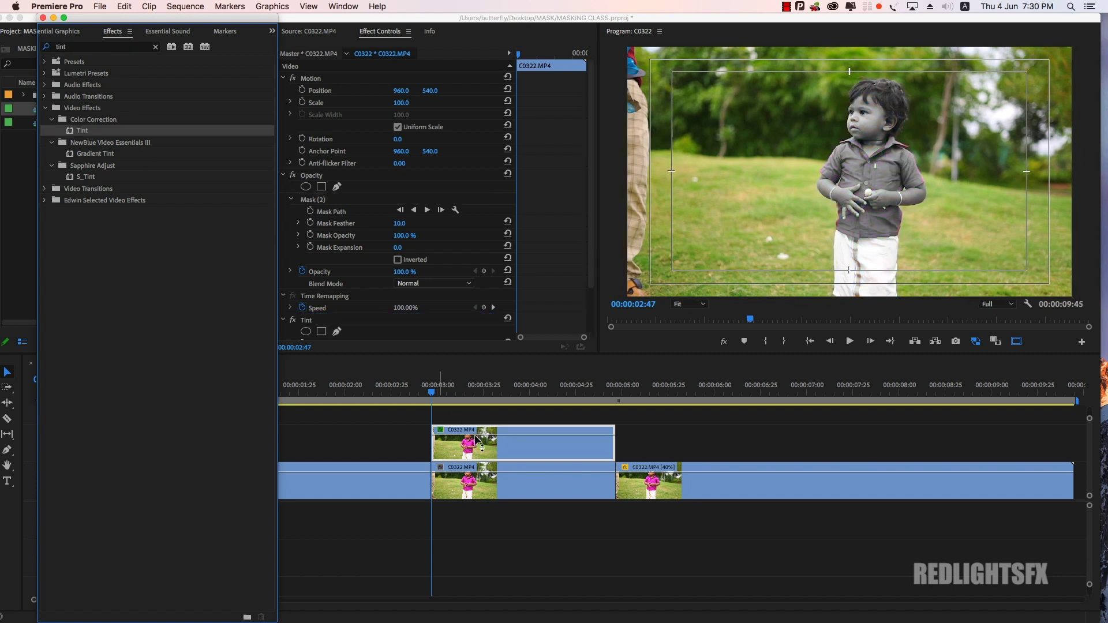
pyautogui.click(280, 34)
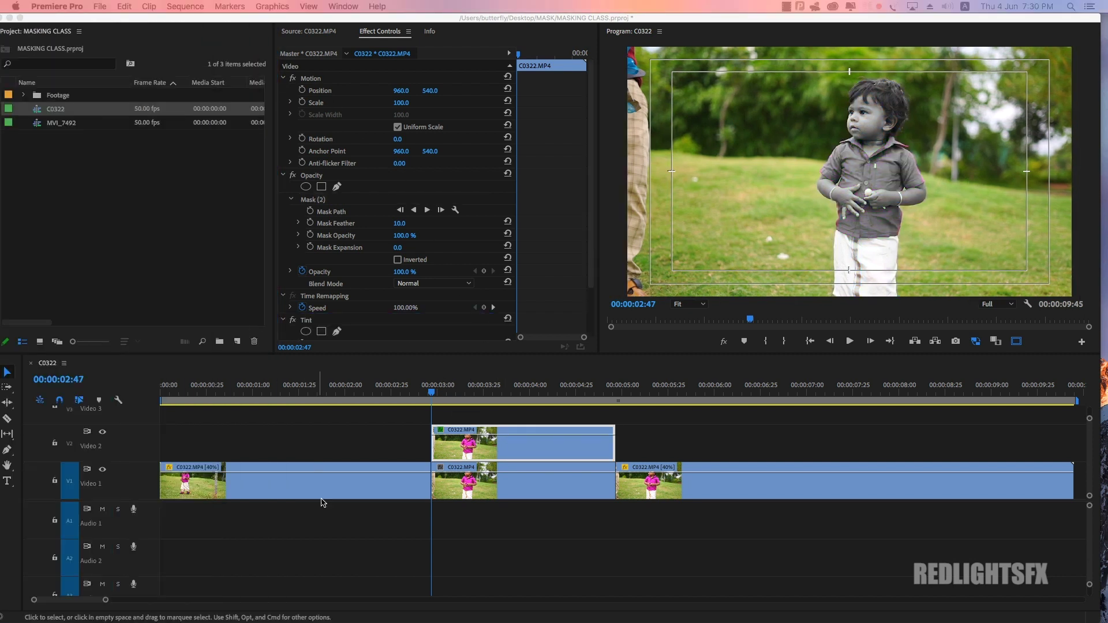
pyautogui.click(479, 451)
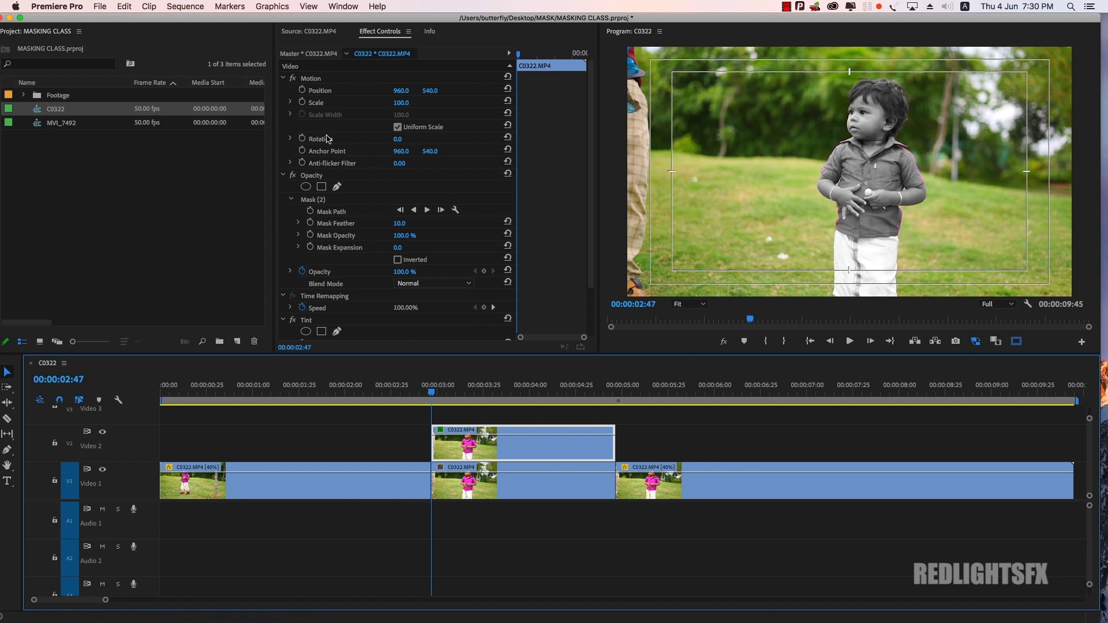
# Step: Keyframe the child copy zooming to Scale 183 with Position Y 717 around 03:21
pyautogui.click(301, 90)
pyautogui.click(301, 103)
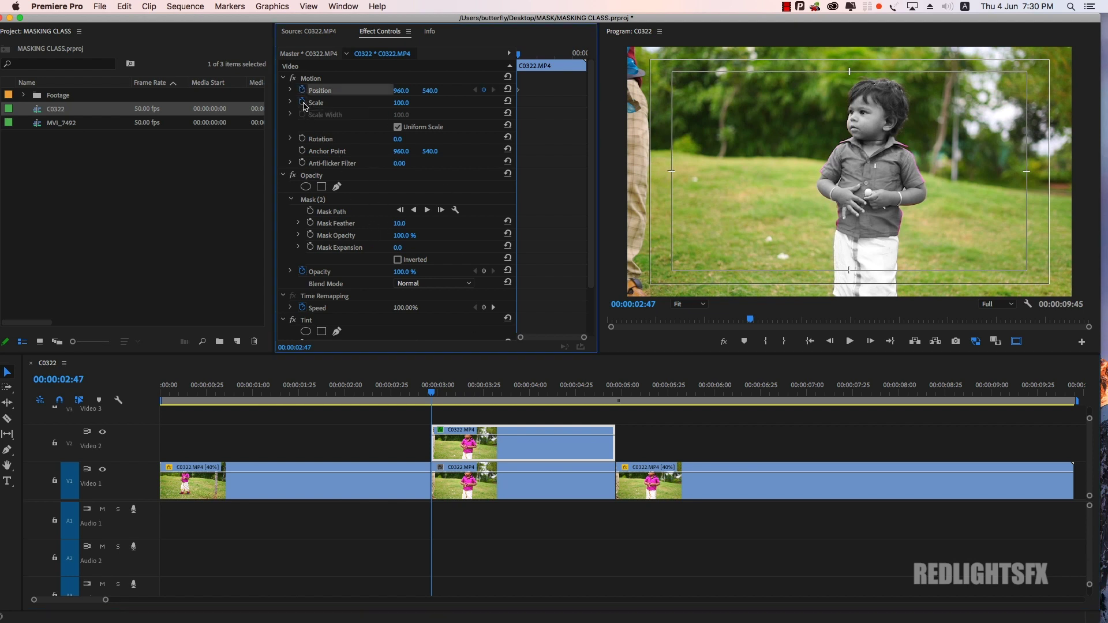
pyautogui.click(301, 139)
pyautogui.press('space')
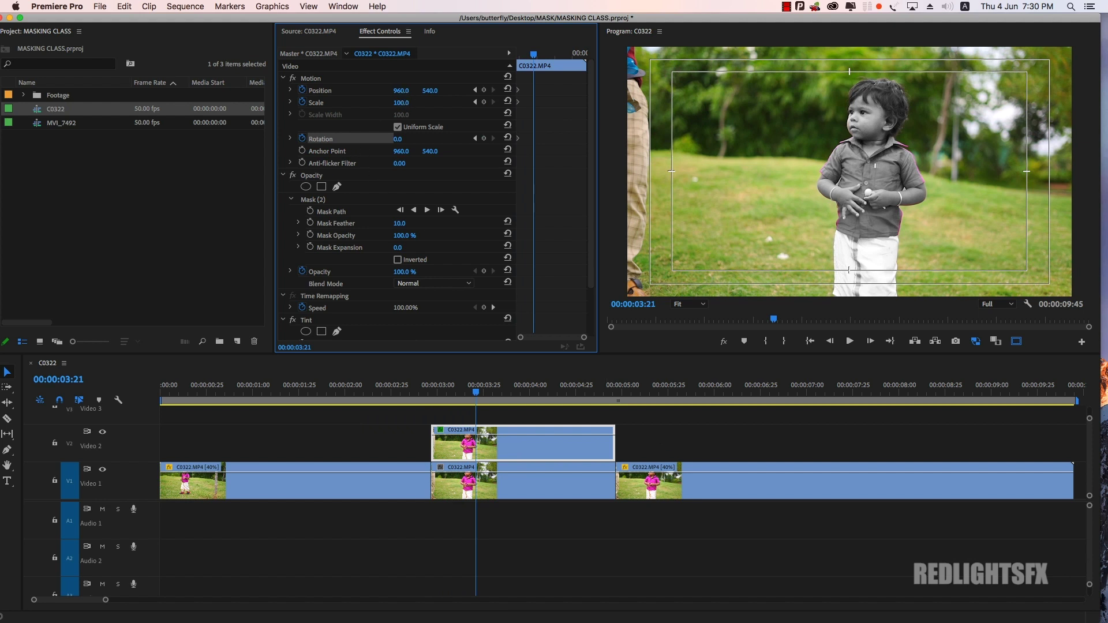
pyautogui.moveTo(401, 102)
pyautogui.mouseDown()
pyautogui.moveTo(449, 102)
pyautogui.moveTo(358, 90)
pyautogui.mouseUp()
pyautogui.moveTo(436, 95); pyautogui.dragTo(539, 95)
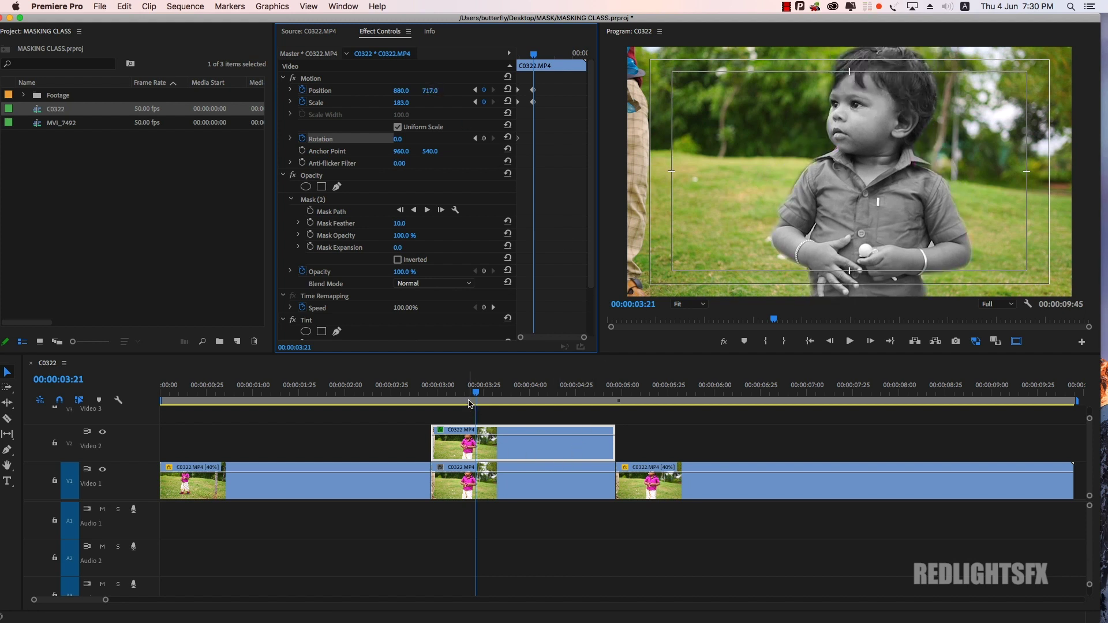
# Step: Replay the freeze section to review the grey, zoomed child, then select the cutout clip
pyautogui.moveTo(482, 391)
pyautogui.mouseDown()
pyautogui.moveTo(423, 388)
pyautogui.moveTo(492, 391)
pyautogui.moveTo(420, 394)
pyautogui.mouseUp()
pyautogui.click(508, 482)
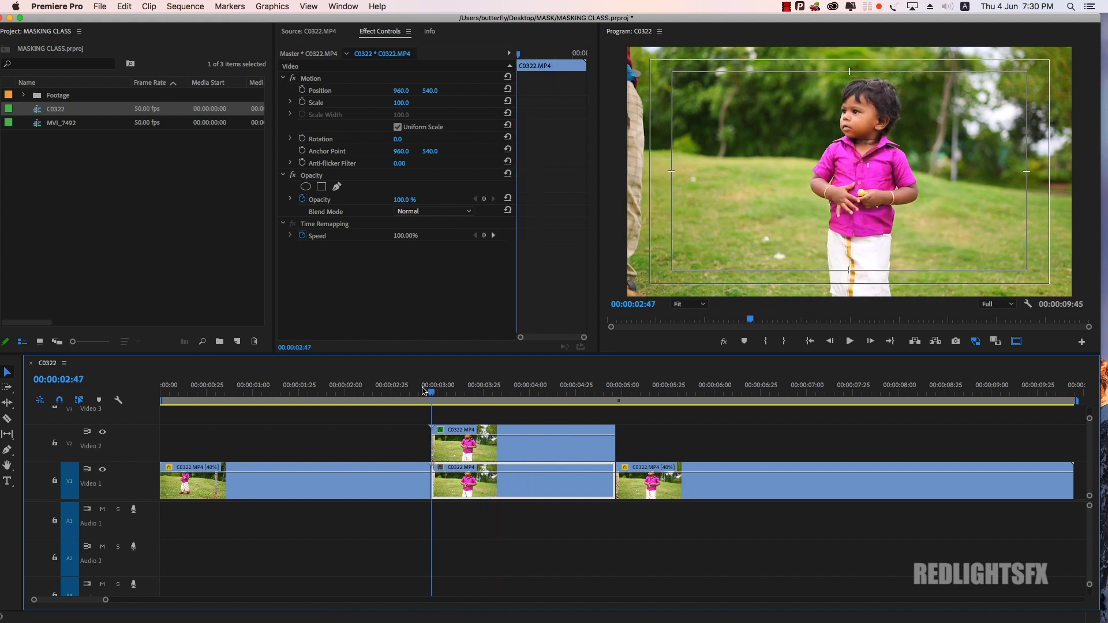
pyautogui.press('space')
pyautogui.press('space')
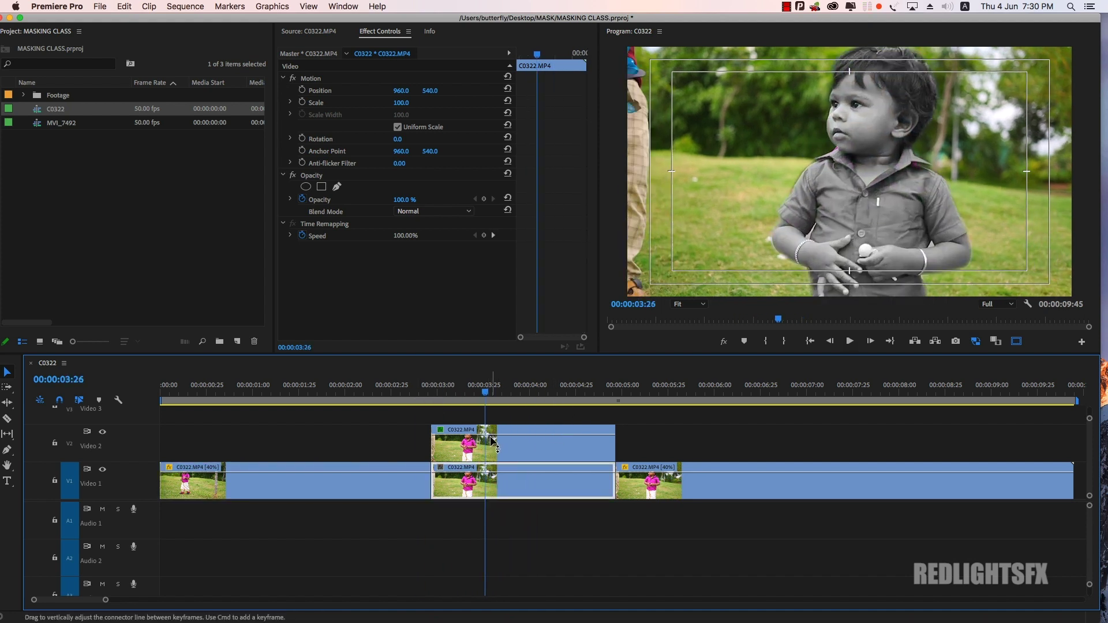
pyautogui.click(504, 448)
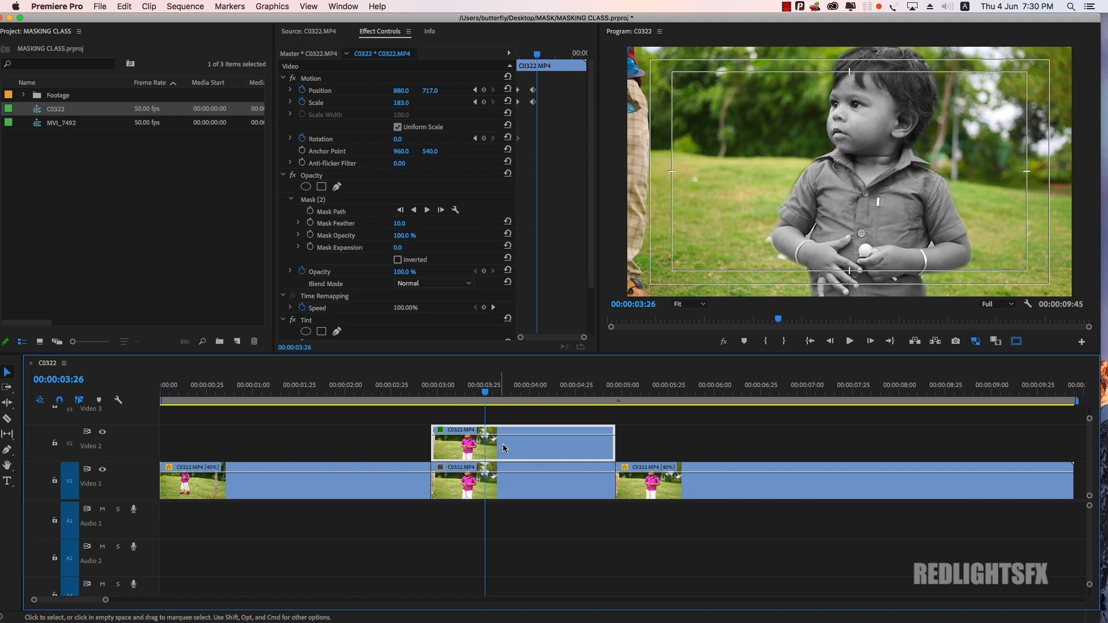
# Step: Add a BABY text title in the frame and enlarge it
pyautogui.click(11, 483)
pyautogui.click(711, 180)
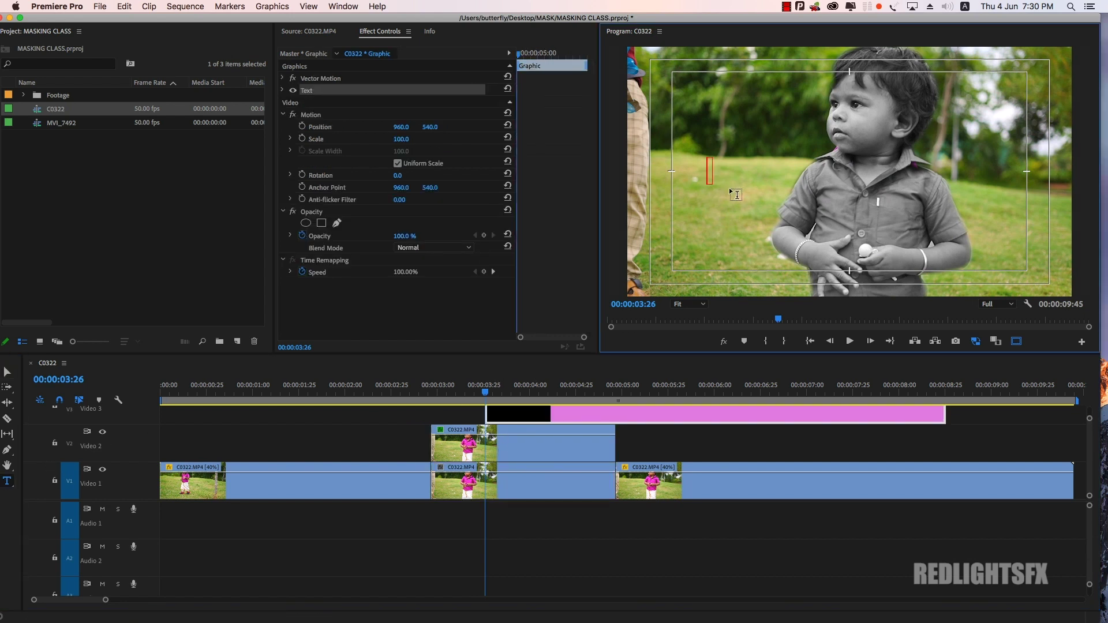
pyautogui.write('BABY')
pyautogui.press('Escape')
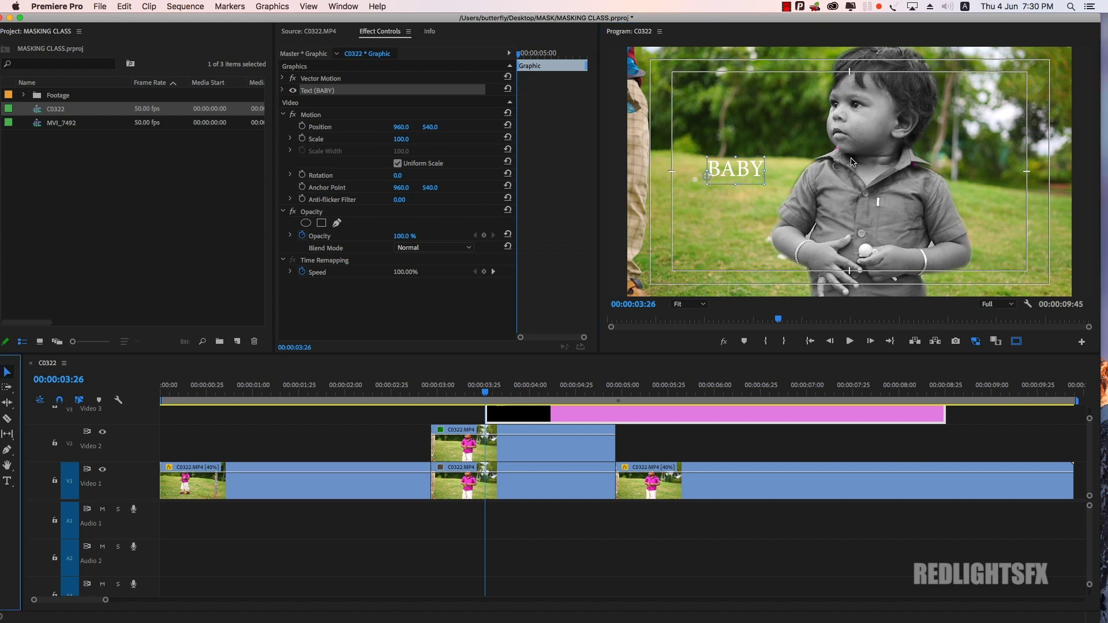
pyautogui.moveTo(774, 153)
pyautogui.mouseDown()
pyautogui.moveTo(818, 139)
pyautogui.moveTo(816, 154)
pyautogui.mouseUp()
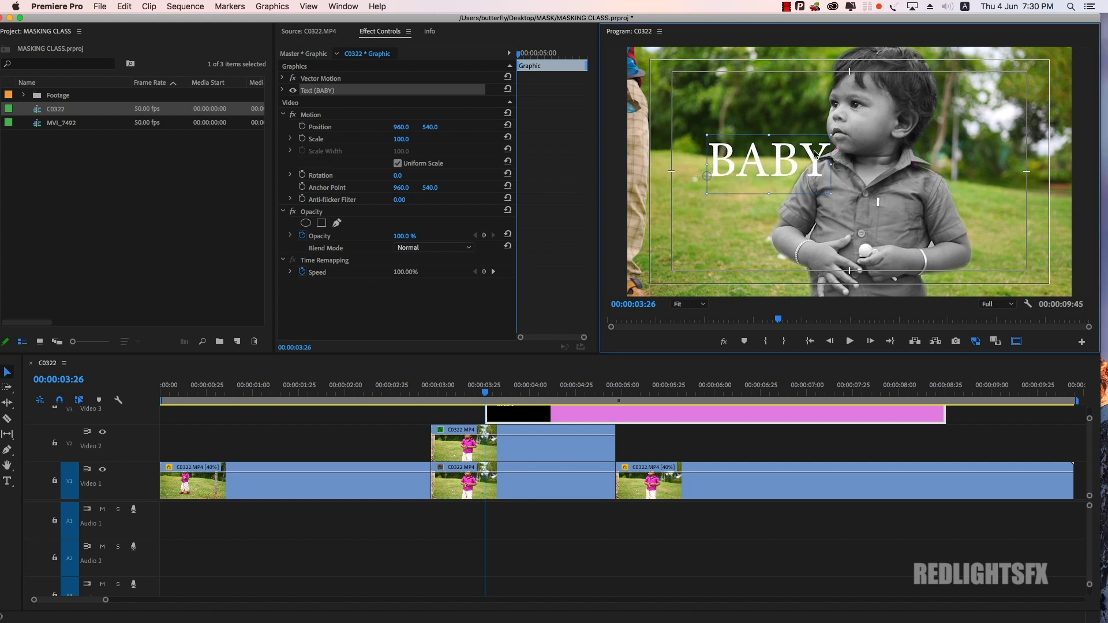
# Step: Move the boy's cutout up to Video 3 and the BABY title down to Video 2
pyautogui.press('`')
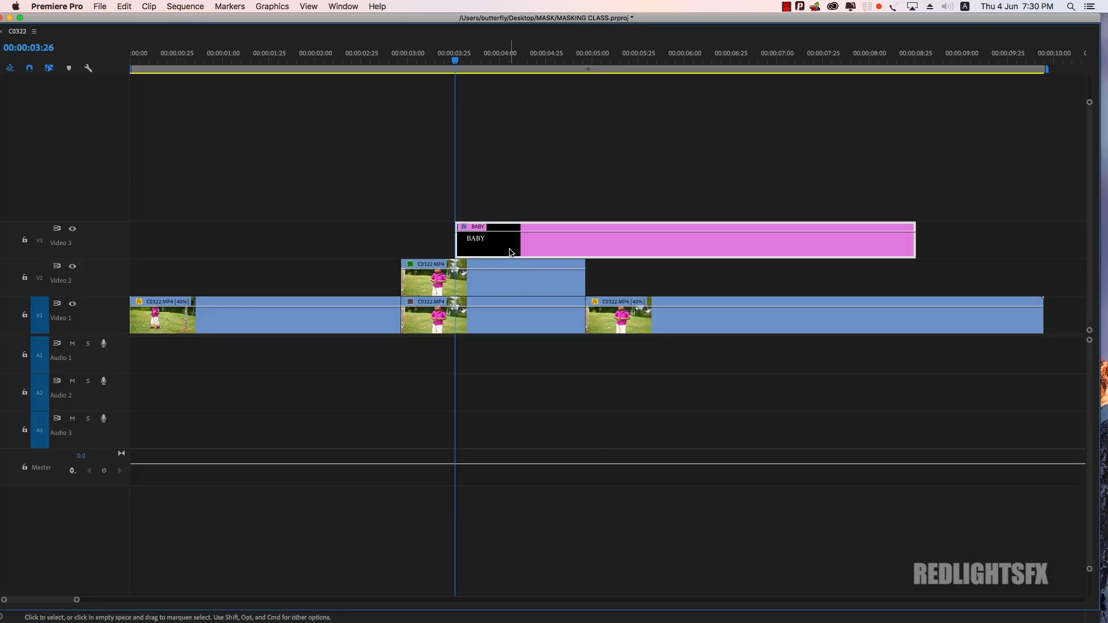
pyautogui.moveTo(489, 268)
pyautogui.mouseDown()
pyautogui.moveTo(497, 243)
pyautogui.moveTo(495, 277)
pyautogui.mouseUp()
pyautogui.moveTo(490, 214); pyautogui.dragTo(487, 244)
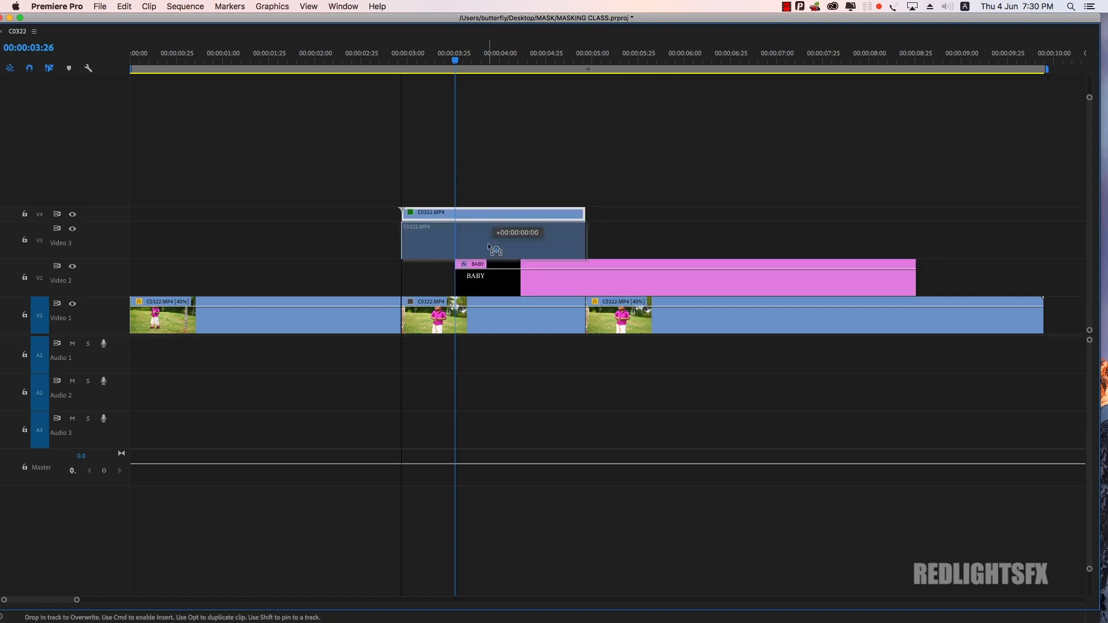
pyautogui.press('`')
# Step: Place BABY behind the boy and set its starting Position keyframe at X 1374
pyautogui.click(504, 437)
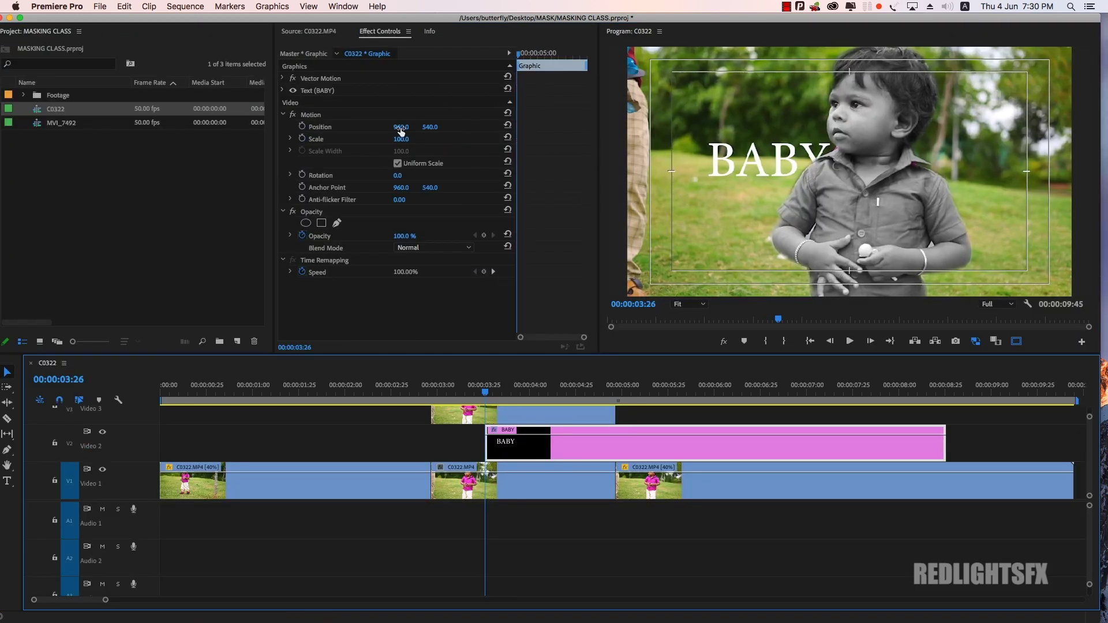
pyautogui.moveTo(401, 127); pyautogui.dragTo(609, 127)
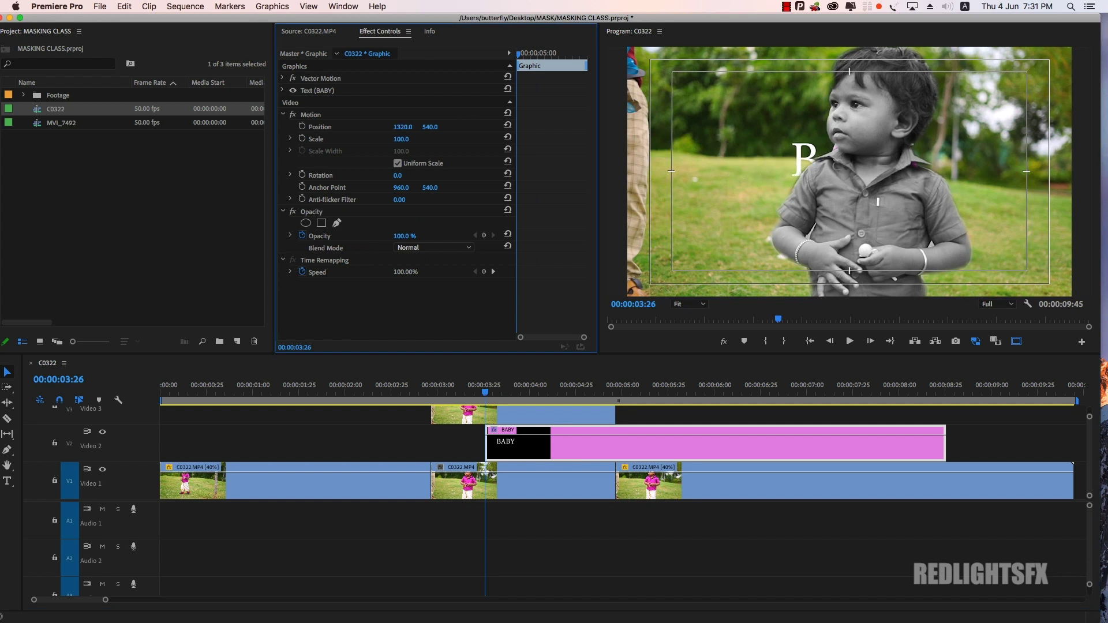
pyautogui.moveTo(430, 127); pyautogui.dragTo(512, 126)
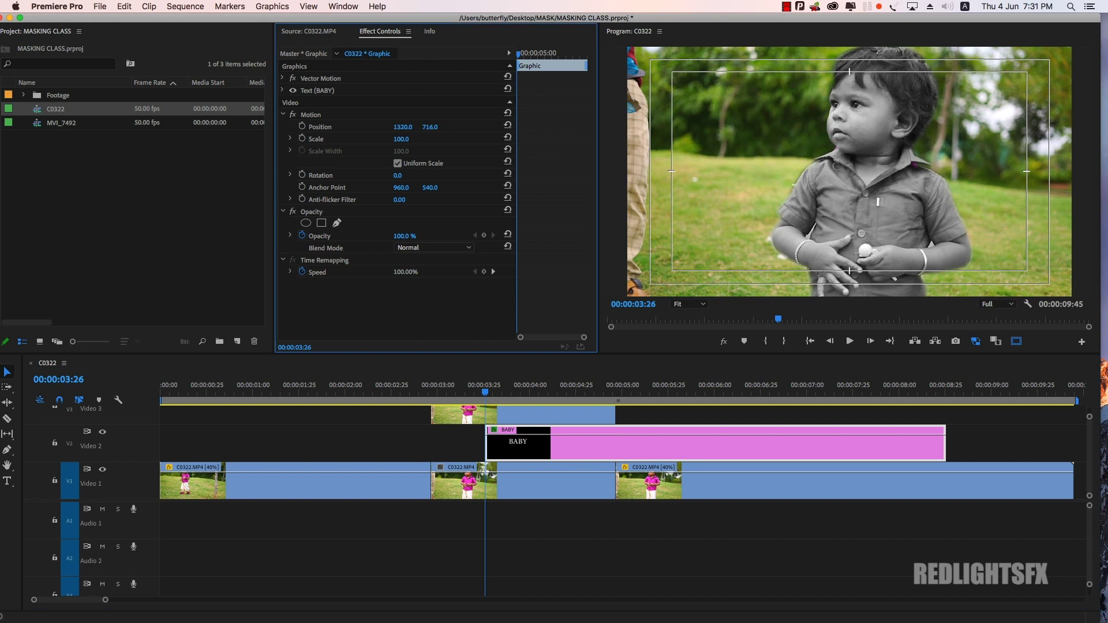
pyautogui.moveTo(402, 127); pyautogui.dragTo(401, 127)
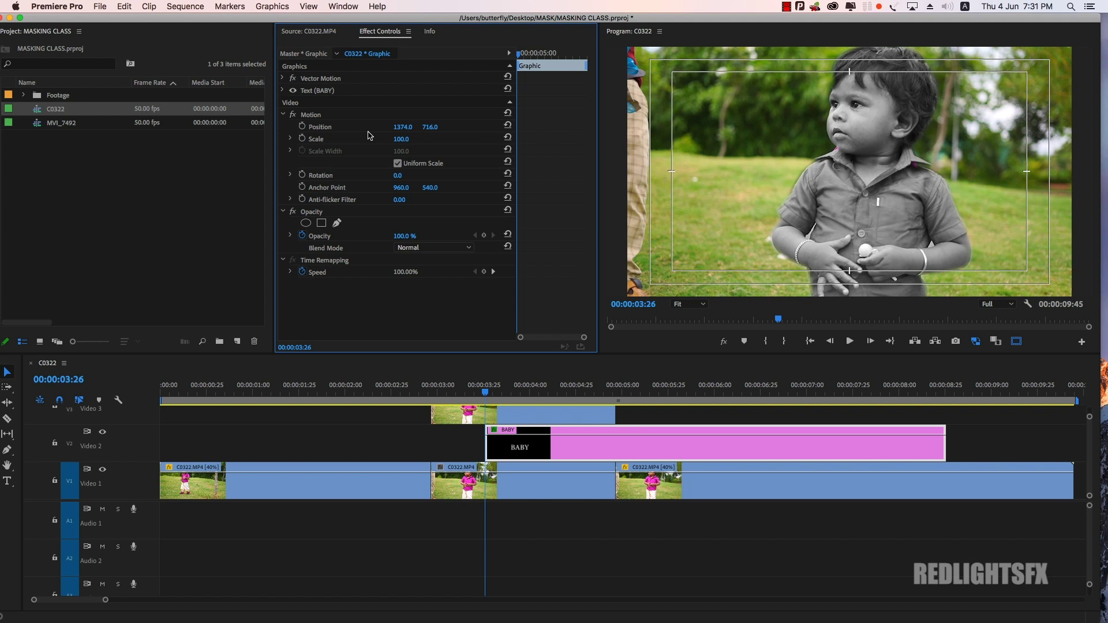
pyautogui.click(301, 127)
# Step: Keyframe BABY sliding left into view at 4:06 and preview the motion
pyautogui.press('space')
pyautogui.press('space')
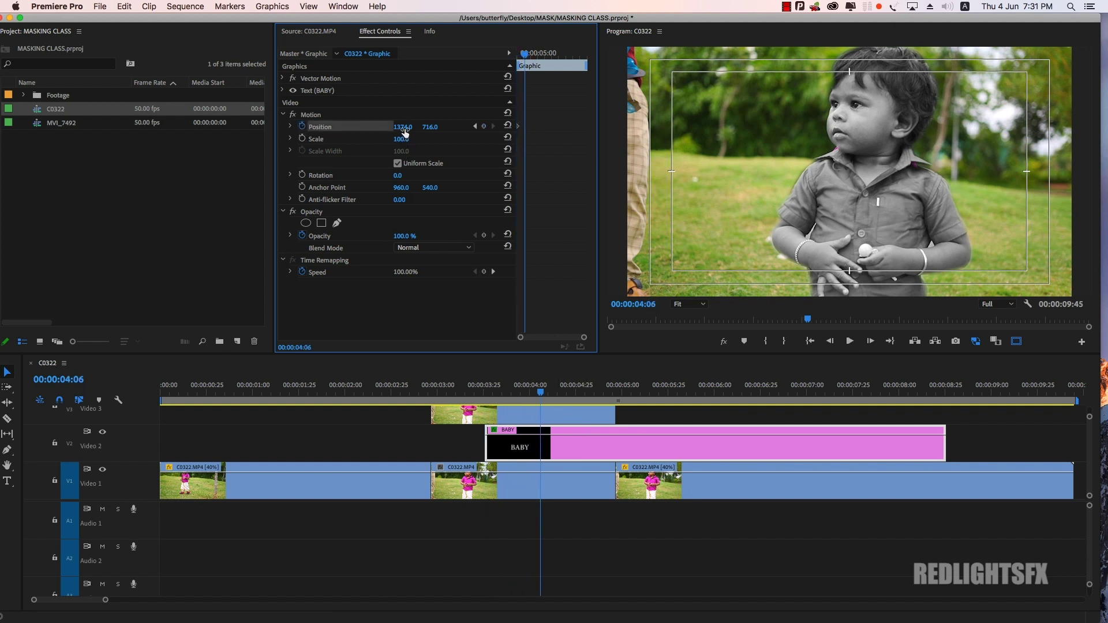
pyautogui.moveTo(402, 127); pyautogui.dragTo(66, 126)
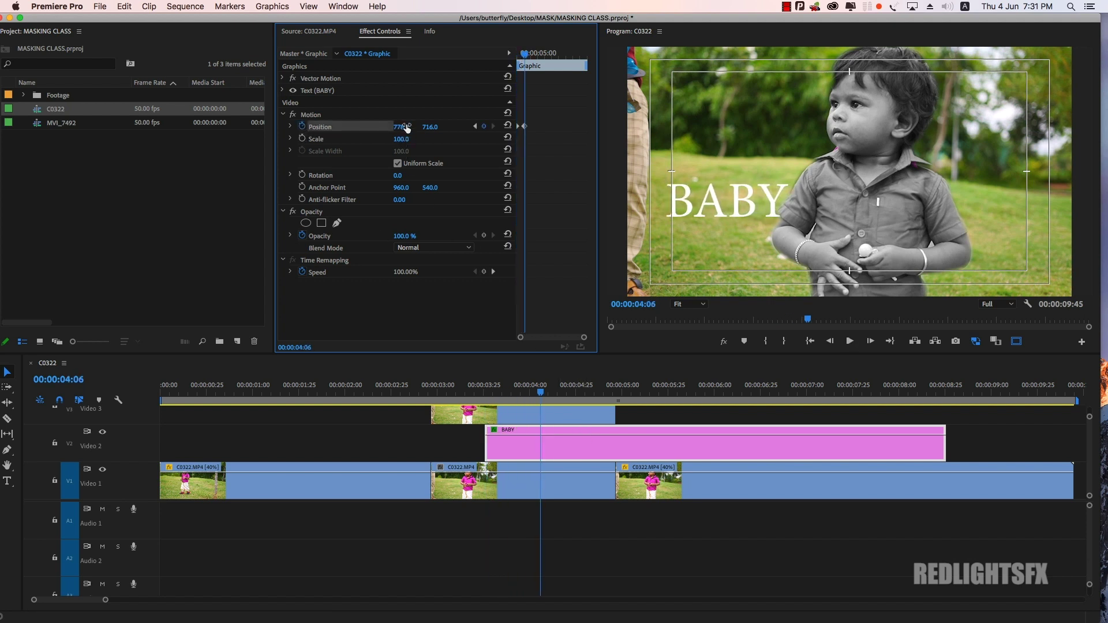
pyautogui.click(525, 390)
pyautogui.click(466, 391)
pyautogui.press('space')
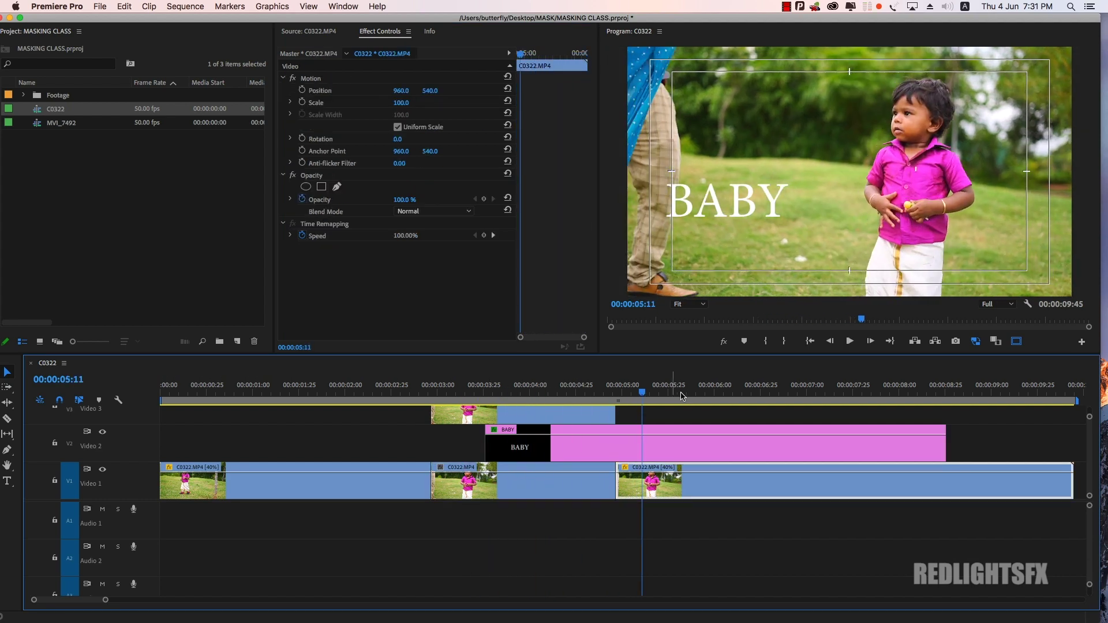
pyautogui.moveTo(557, 391)
pyautogui.mouseDown()
pyautogui.moveTo(547, 388)
pyautogui.moveTo(564, 391)
pyautogui.mouseUp()
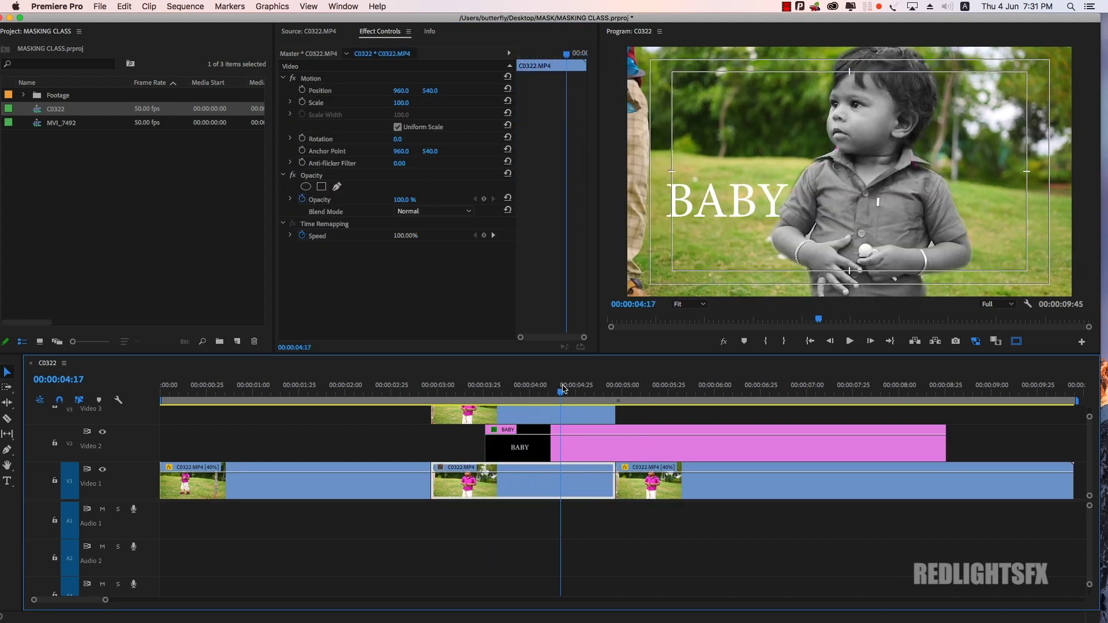
# Step: Hold BABY at 4:27, slide it back behind the boy, and cut the clip at 4:39
pyautogui.click(587, 449)
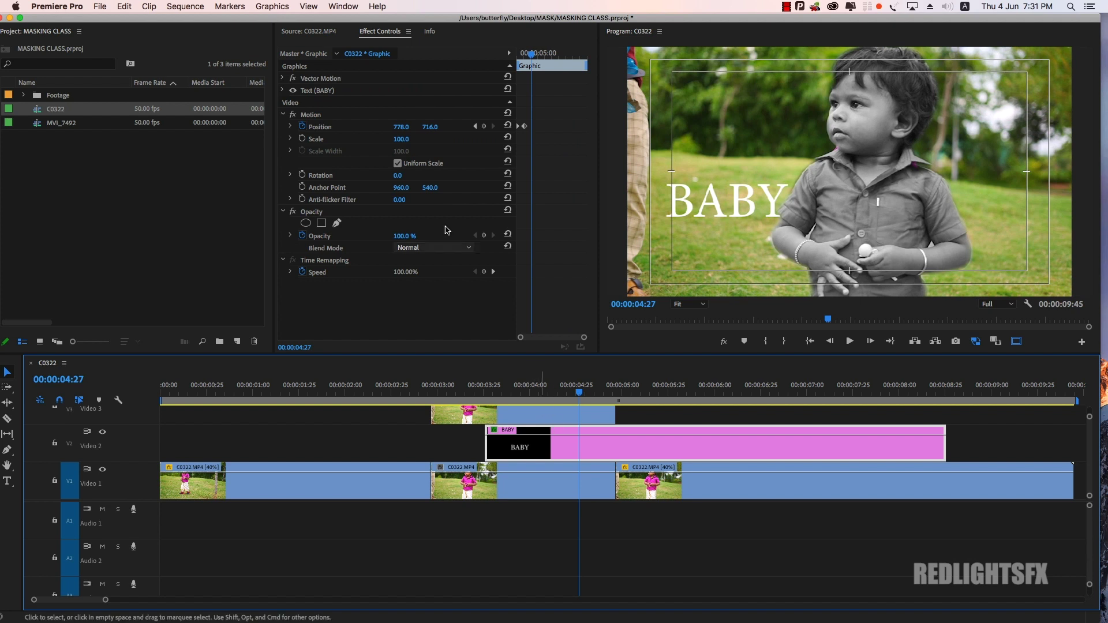
pyautogui.click(484, 126)
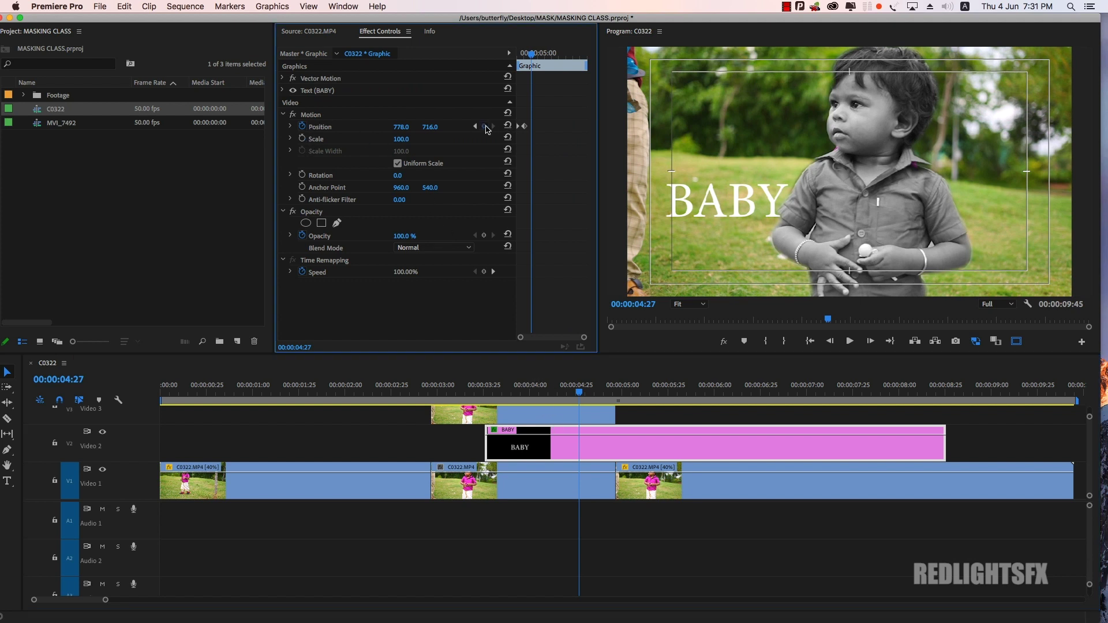
pyautogui.moveTo(401, 127); pyautogui.dragTo(441, 127)
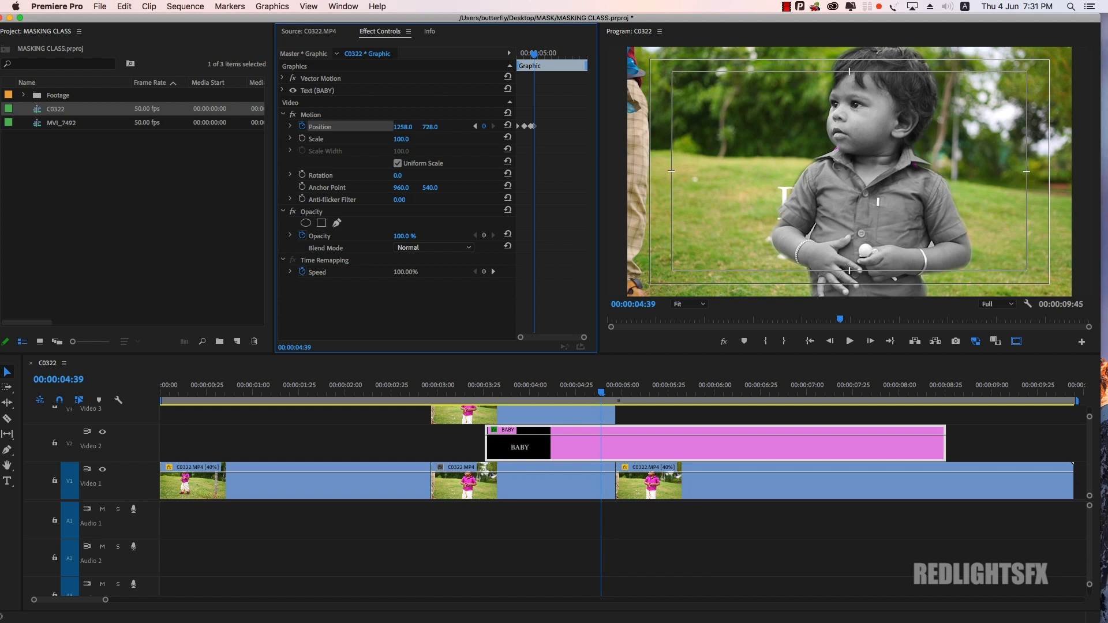
pyautogui.press('c')
pyautogui.click(606, 427)
# Step: Delete the title's leftover tail and add Position and Scale keyframes to the cutout at 4:39
pyautogui.press('v')
pyautogui.click(611, 444)
pyautogui.press('Delete')
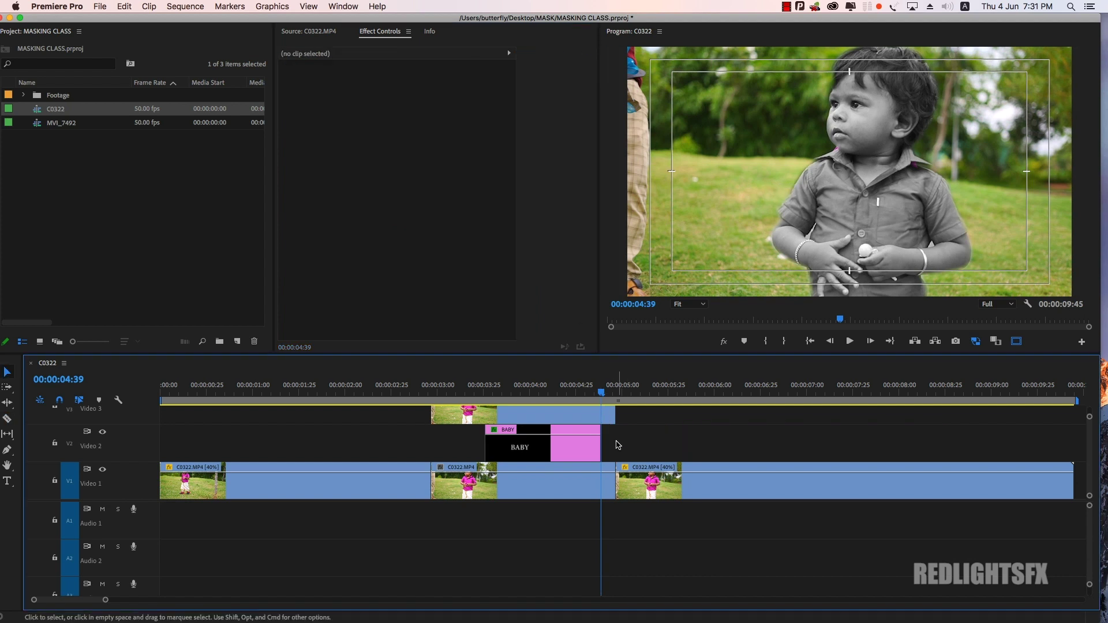
pyautogui.click(604, 421)
pyautogui.click(484, 90)
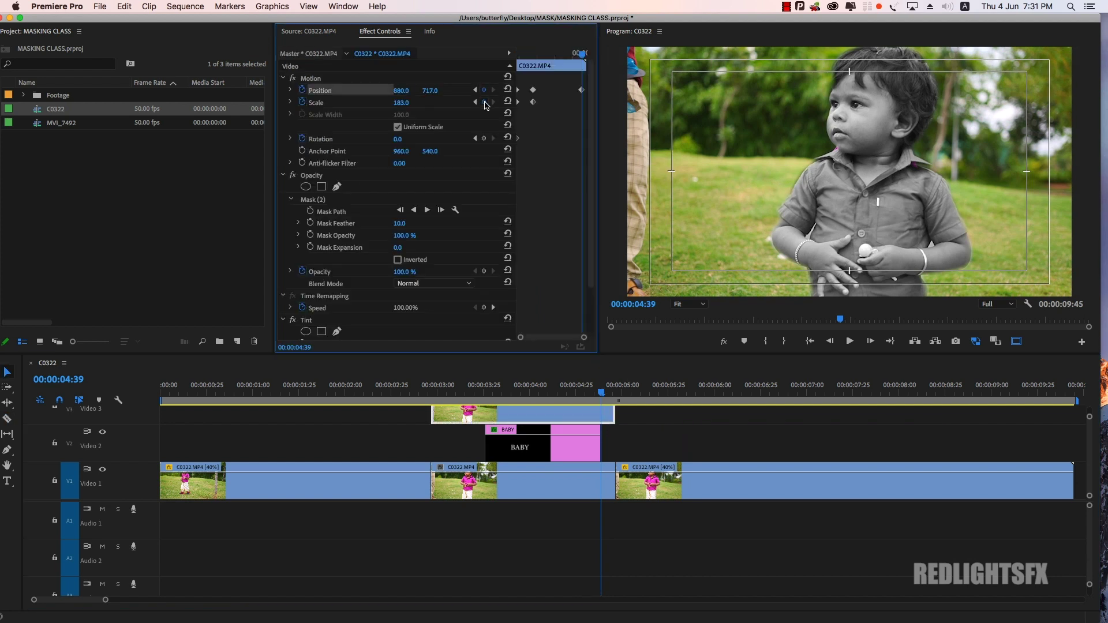
pyautogui.click(483, 102)
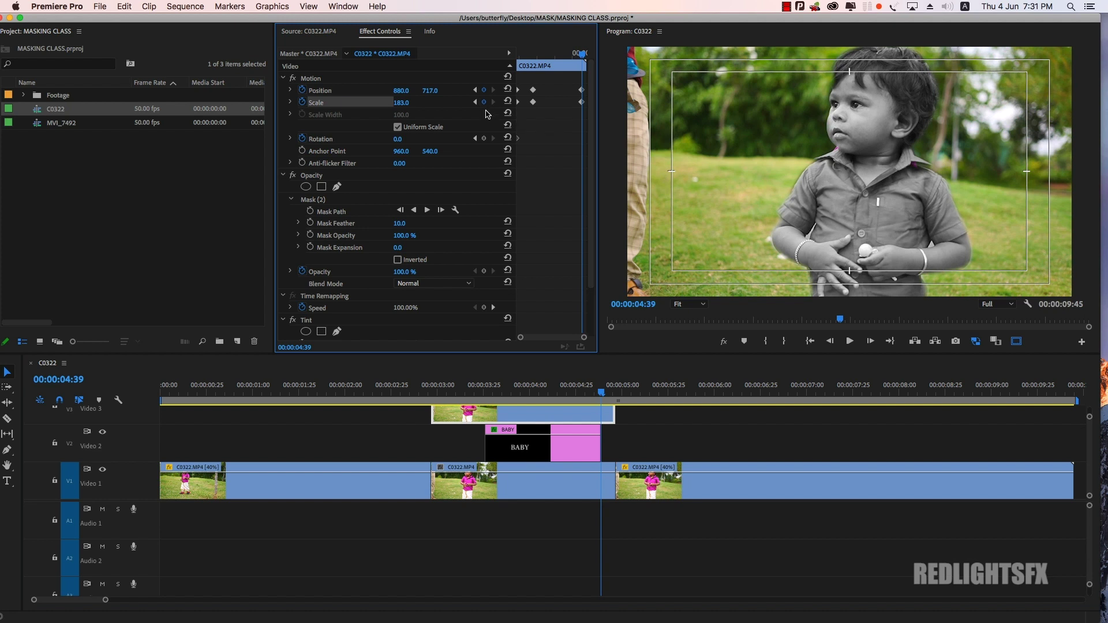
# Step: Step ahead to 4:46 and reset Motion so the cutout returns to normal size
pyautogui.click(601, 394)
pyautogui.press('Right')
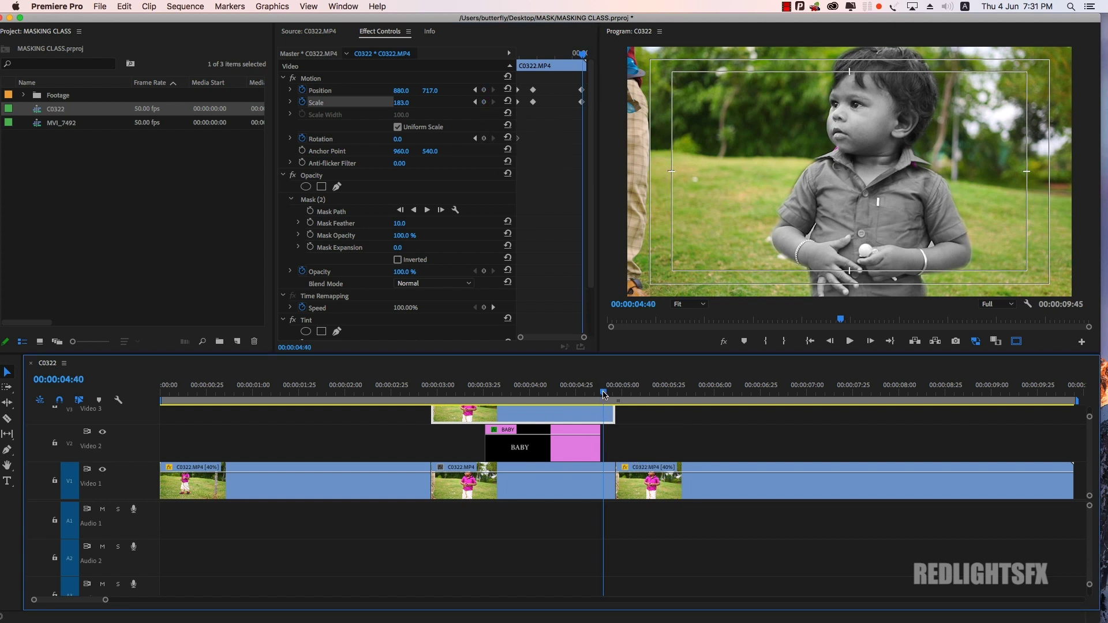
pyautogui.press('Right')
pyautogui.press('Right')
pyautogui.press('Right')
pyautogui.press('Right')
pyautogui.press('Right')
pyautogui.press('Right')
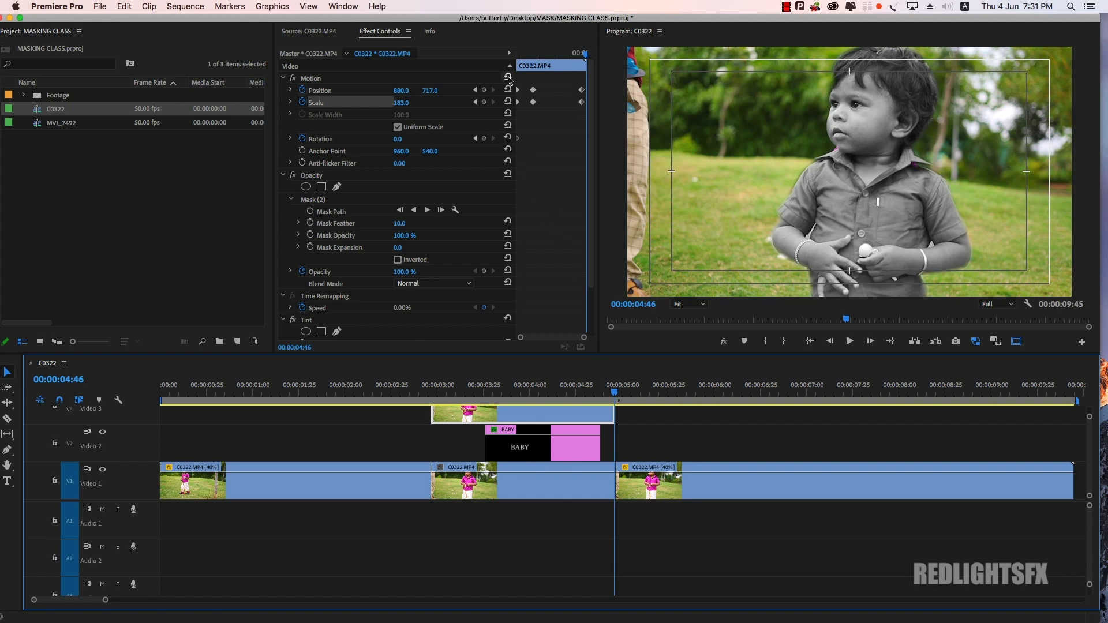
pyautogui.click(507, 77)
# Step: Play back the zoom-out ending and the sequence from 1:46 to review the result
pyautogui.click(577, 392)
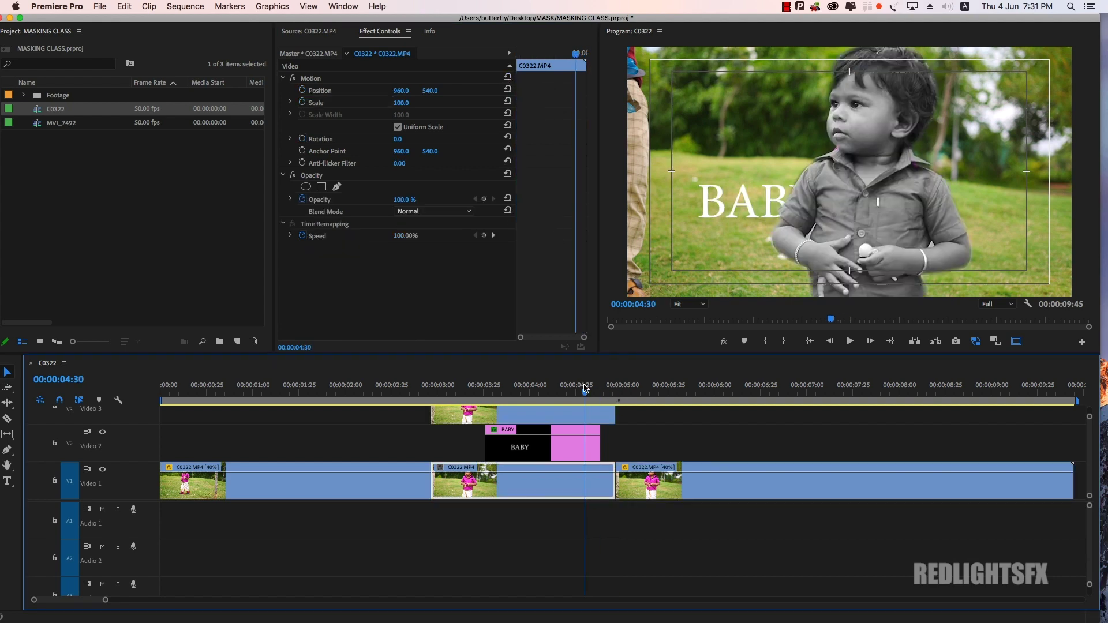
pyautogui.press('space')
pyautogui.click(337, 387)
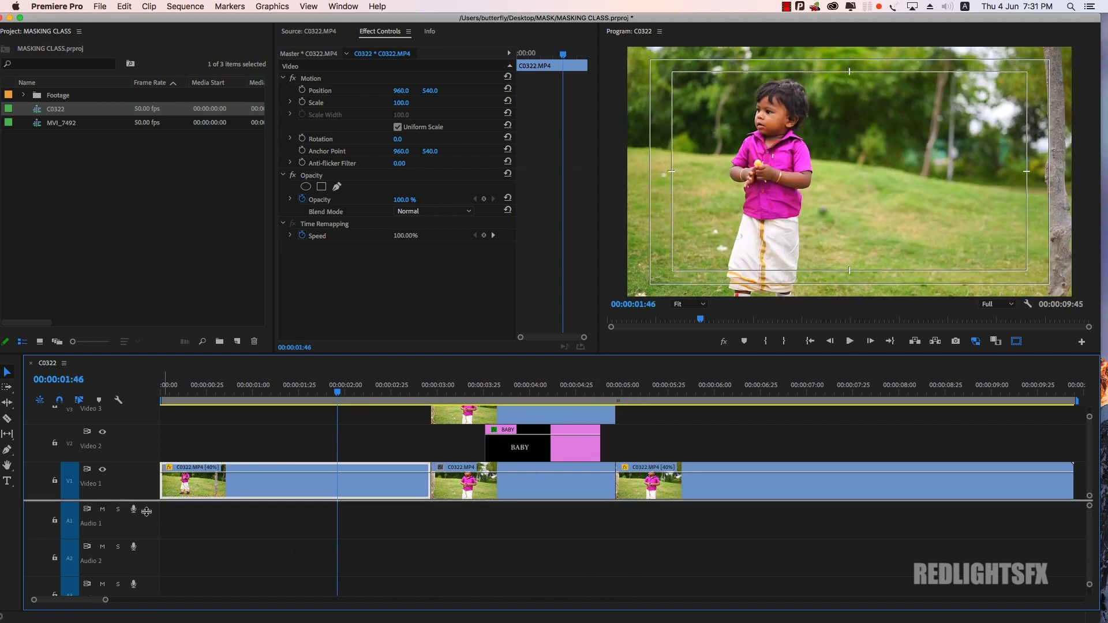
pyautogui.scroll(2, 403, 525)
pyautogui.press('space')
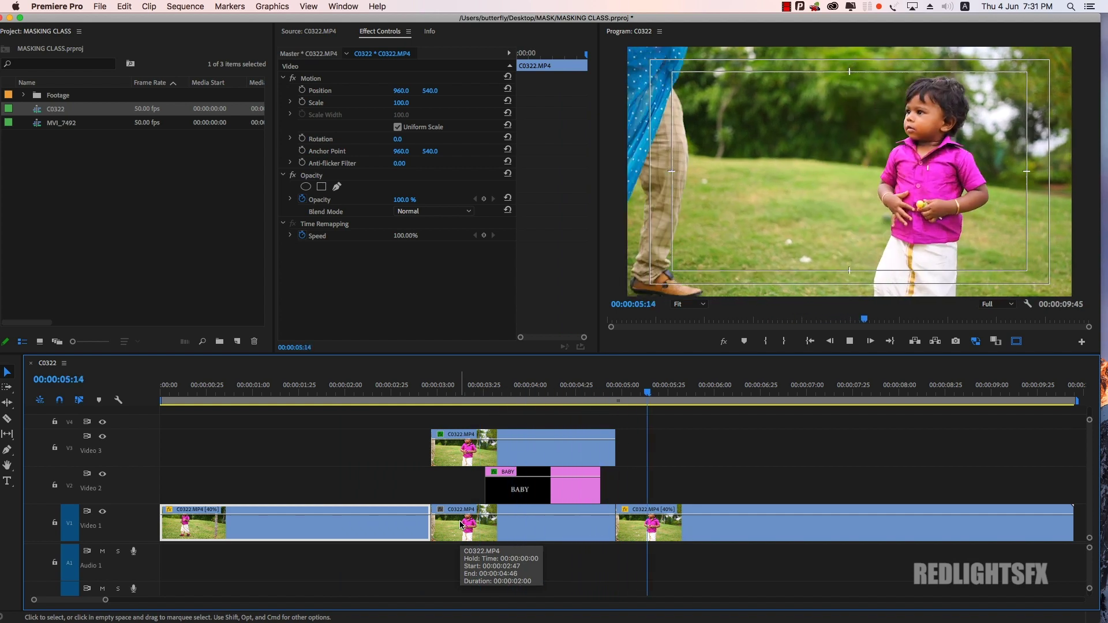
pyautogui.click(641, 522)
pyautogui.click(627, 398)
pyautogui.moveTo(626, 398)
pyautogui.mouseDown()
pyautogui.moveTo(536, 392)
pyautogui.moveTo(428, 419)
pyautogui.moveTo(495, 425)
pyautogui.moveTo(402, 440)
pyautogui.mouseUp()
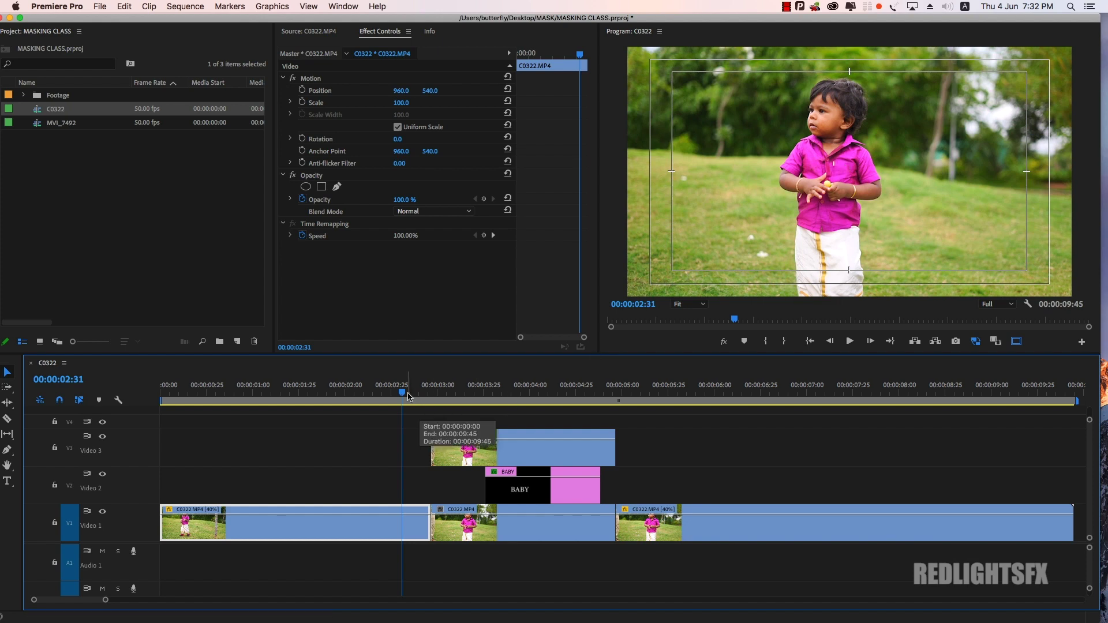
pyautogui.moveTo(404, 395); pyautogui.dragTo(588, 396)
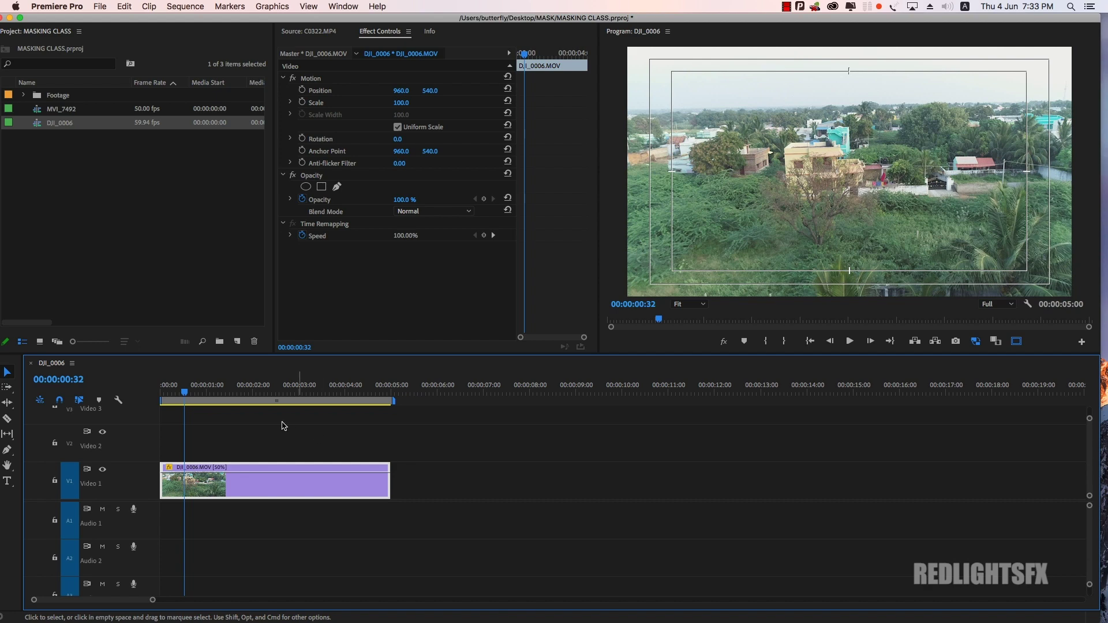
pyautogui.moveTo(218, 394); pyautogui.dragTo(235, 398)
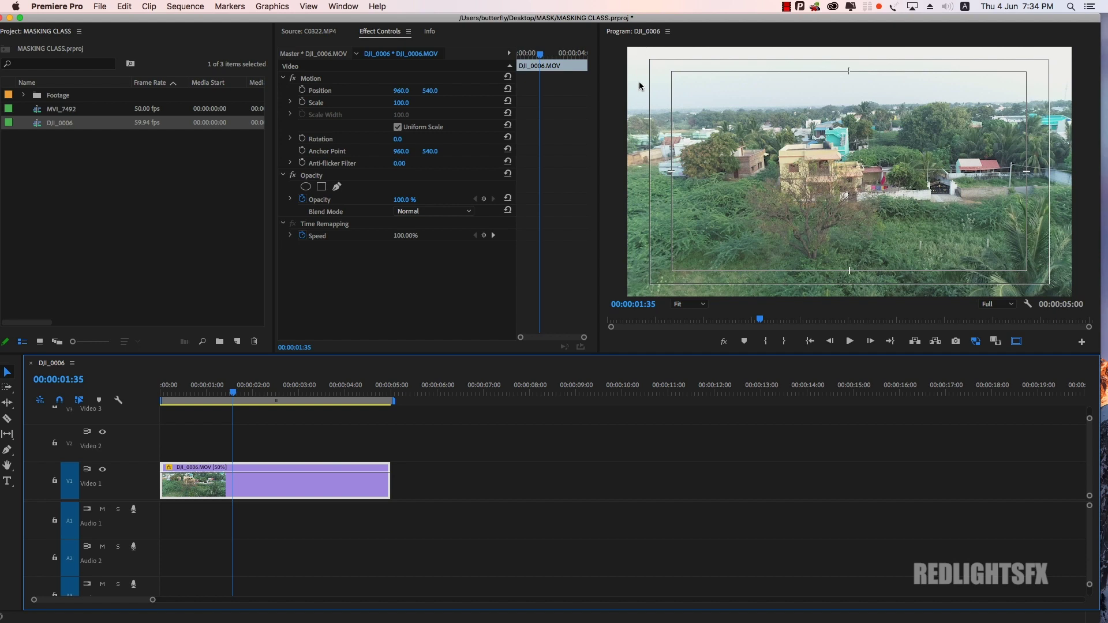
# Step: Create a blue Color Matte (H 203°, hex 0067A7) and add it to the project
pyautogui.click(215, 395)
pyautogui.moveTo(216, 397); pyautogui.dragTo(204, 397)
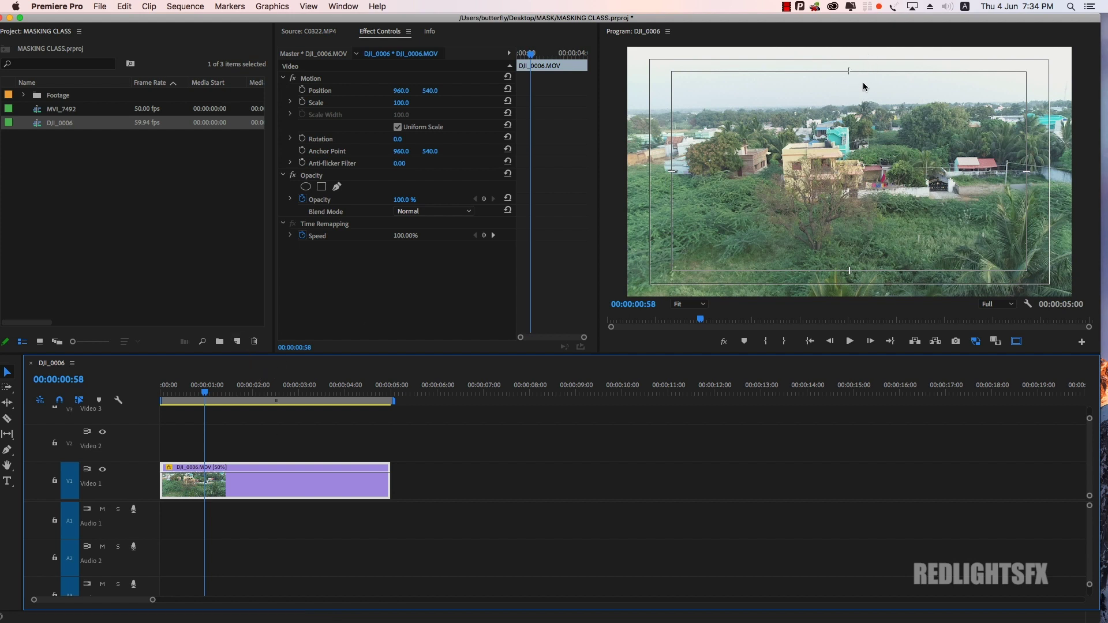
pyautogui.click(238, 343)
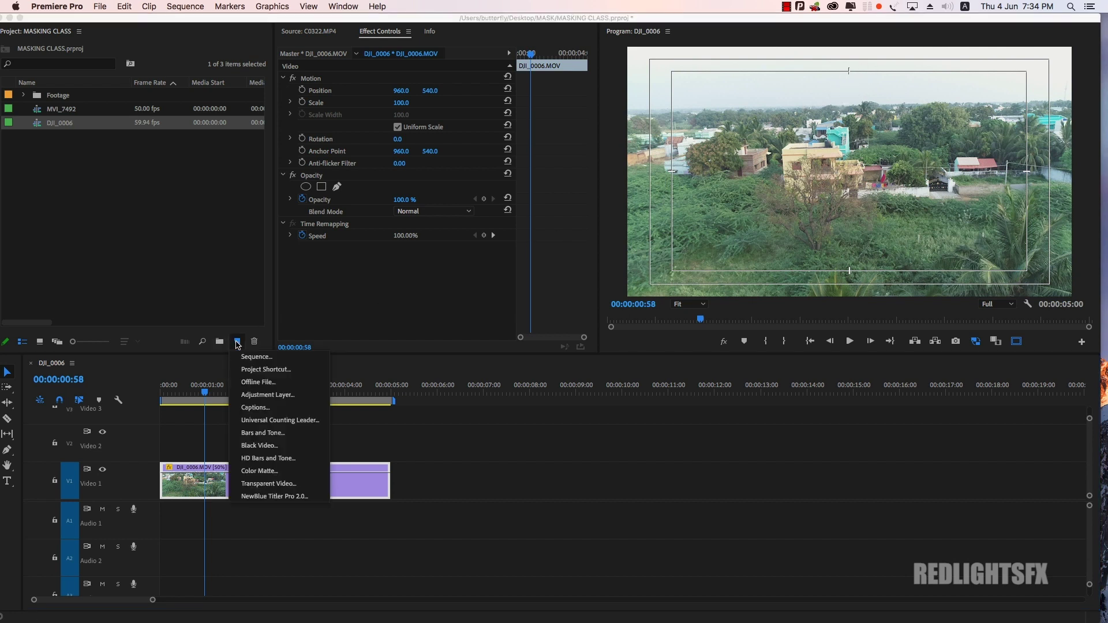
pyautogui.click(257, 479)
pyautogui.click(617, 364)
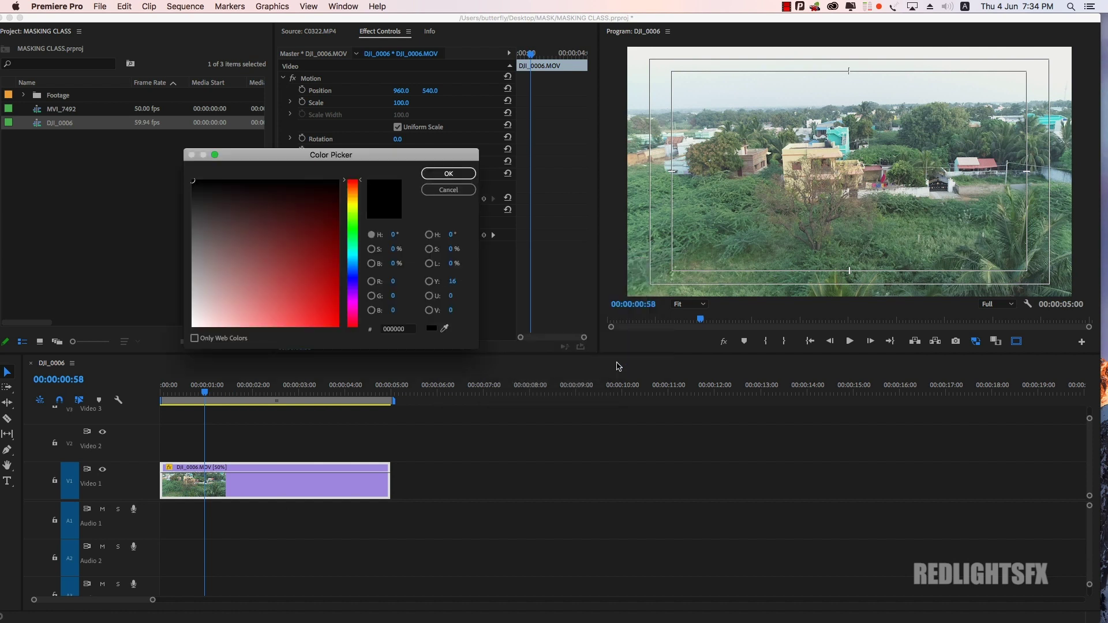
pyautogui.moveTo(357, 238); pyautogui.dragTo(352, 266)
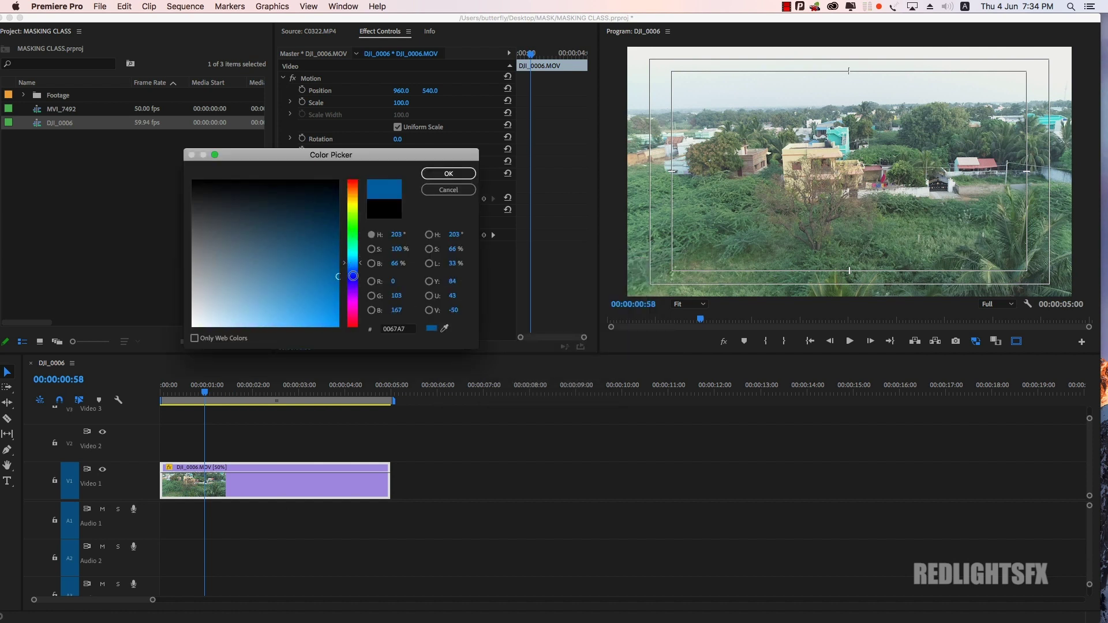
pyautogui.click(447, 173)
pyautogui.click(585, 345)
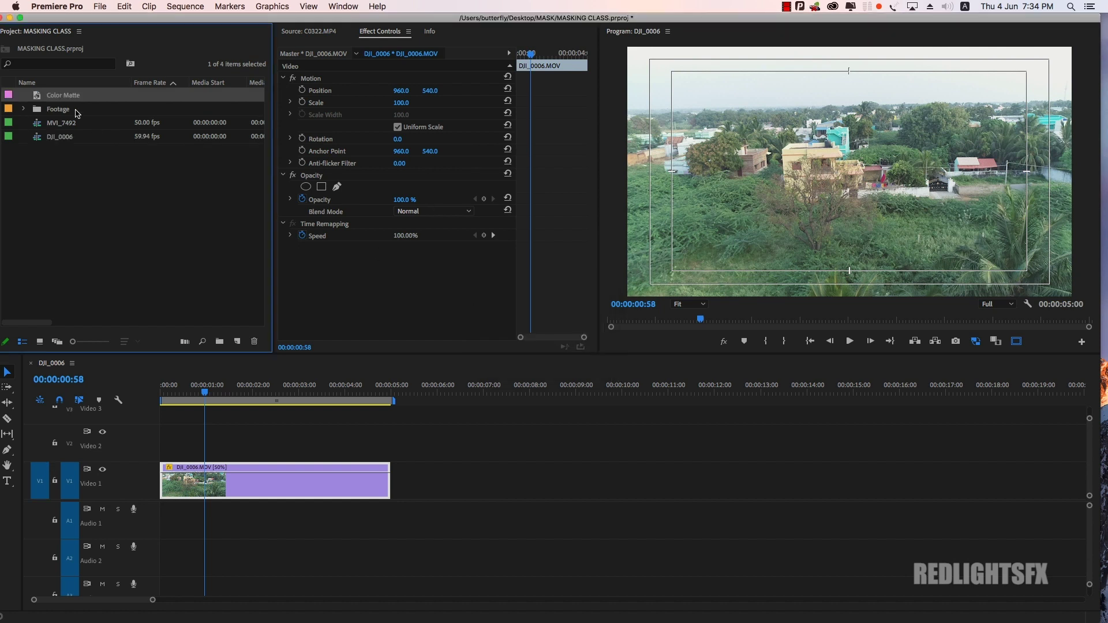
# Step: Place the Color Matte on V2 above the footage and lower its opacity
pyautogui.moveTo(64, 95); pyautogui.dragTo(190, 445)
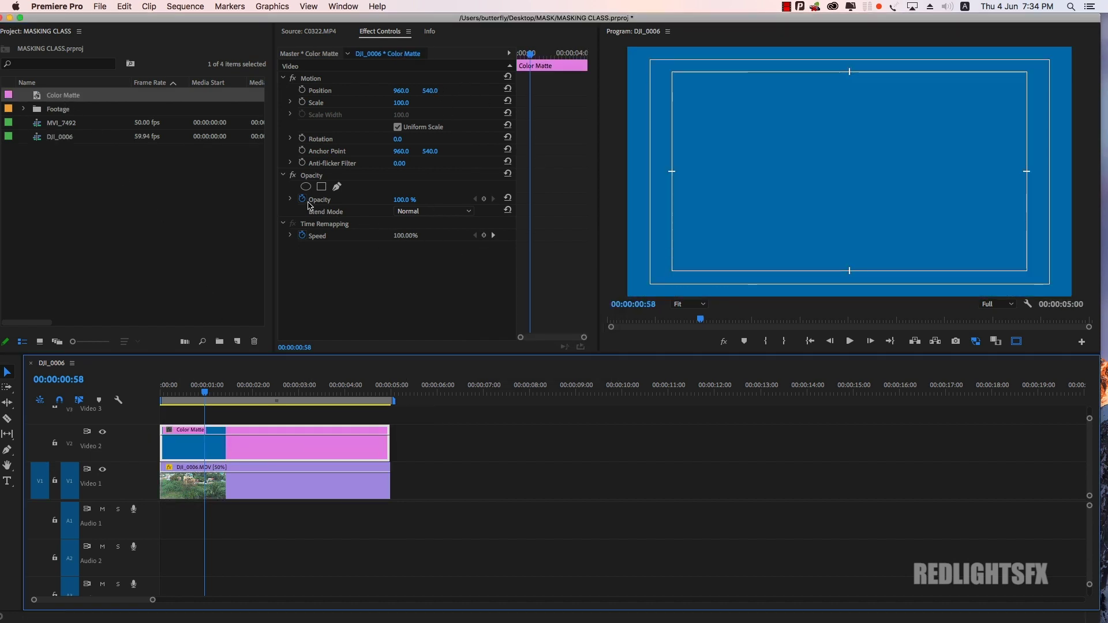
pyautogui.click(369, 201)
pyautogui.moveTo(403, 199); pyautogui.dragTo(370, 200)
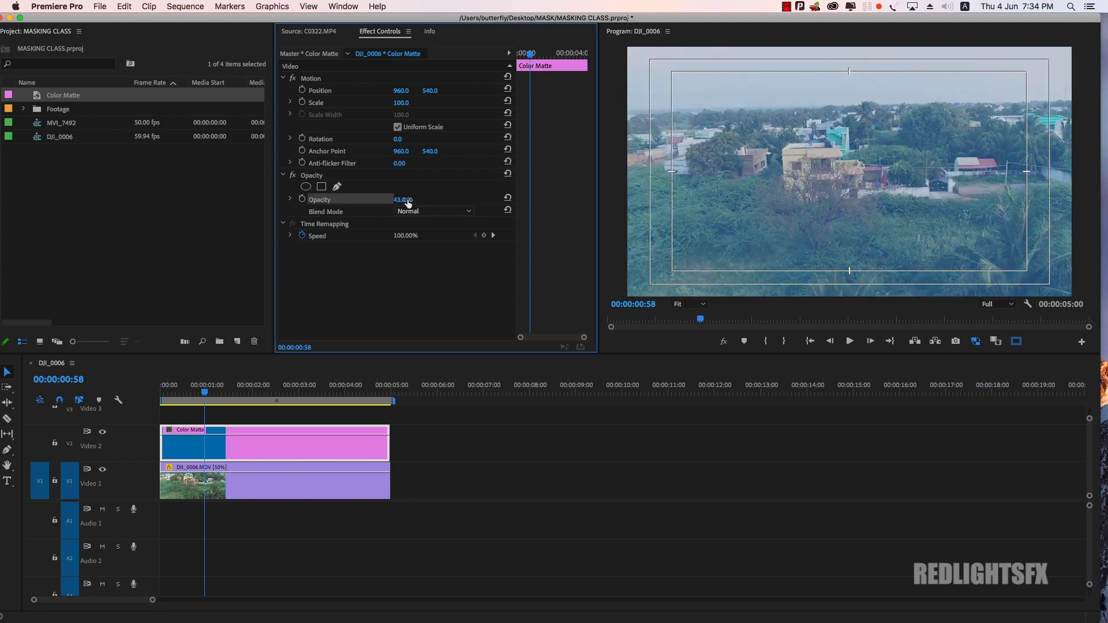
# Step: Draw a freehand bezier mask enclosing the sky above the treeline
pyautogui.click(337, 186)
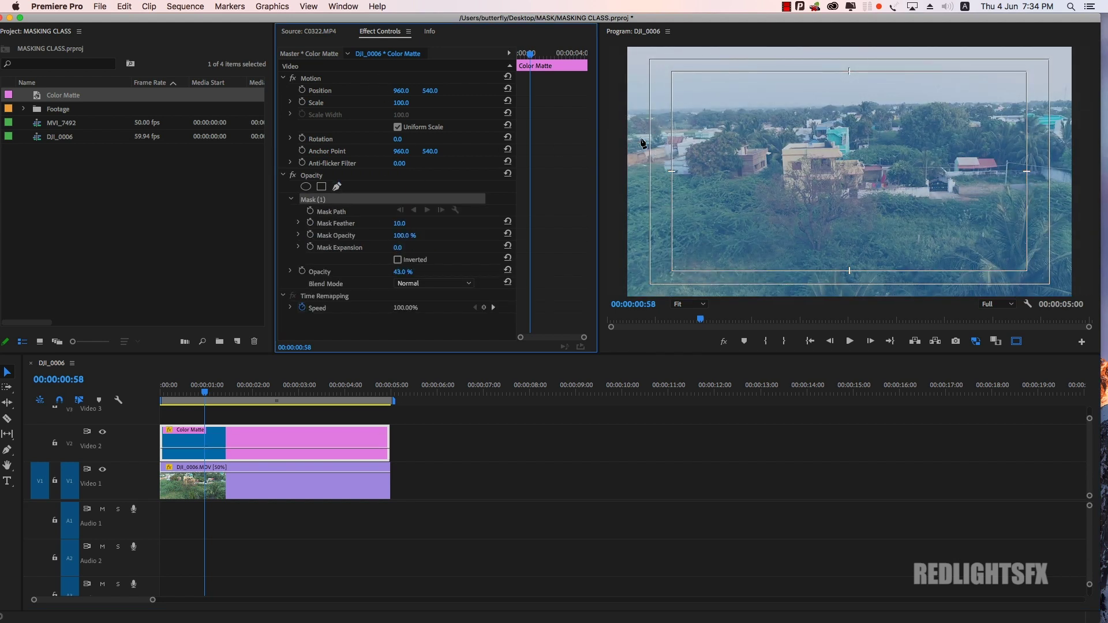
pyautogui.moveTo(620, 115); pyautogui.dragTo(715, 109)
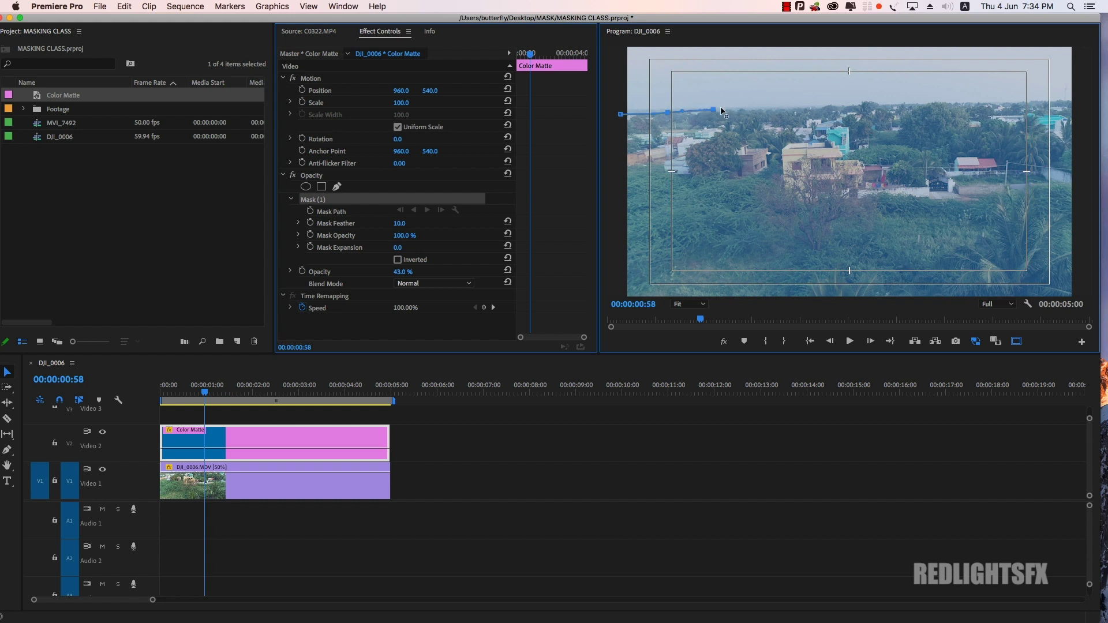
pyautogui.click(833, 106)
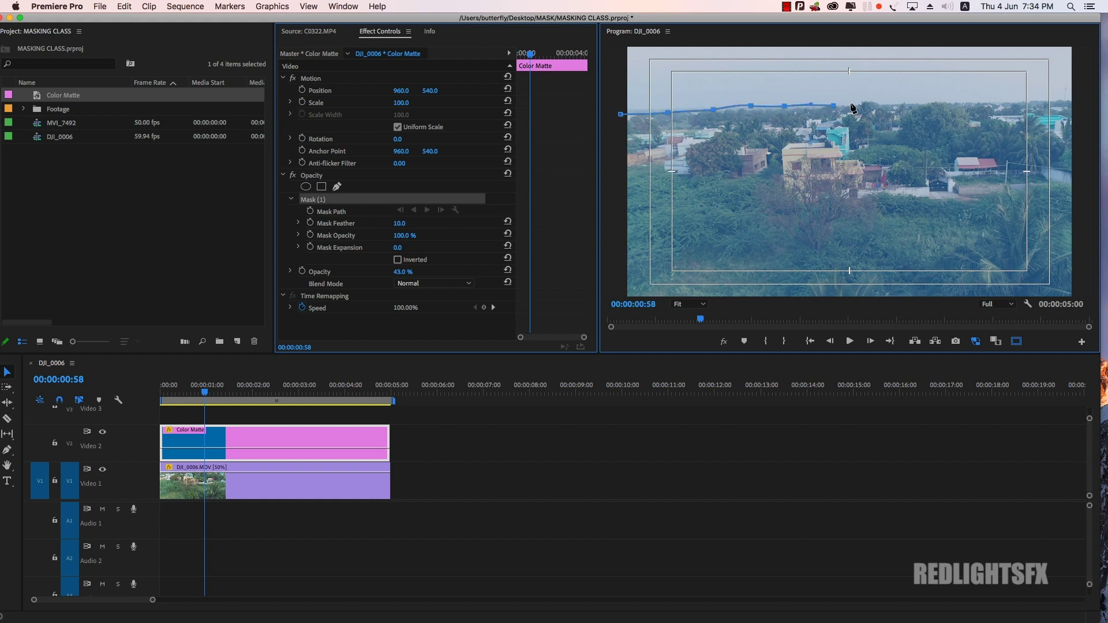
pyautogui.click(896, 104)
pyautogui.click(1031, 102)
pyautogui.click(1052, 102)
pyautogui.click(1082, 102)
pyautogui.click(686, 304)
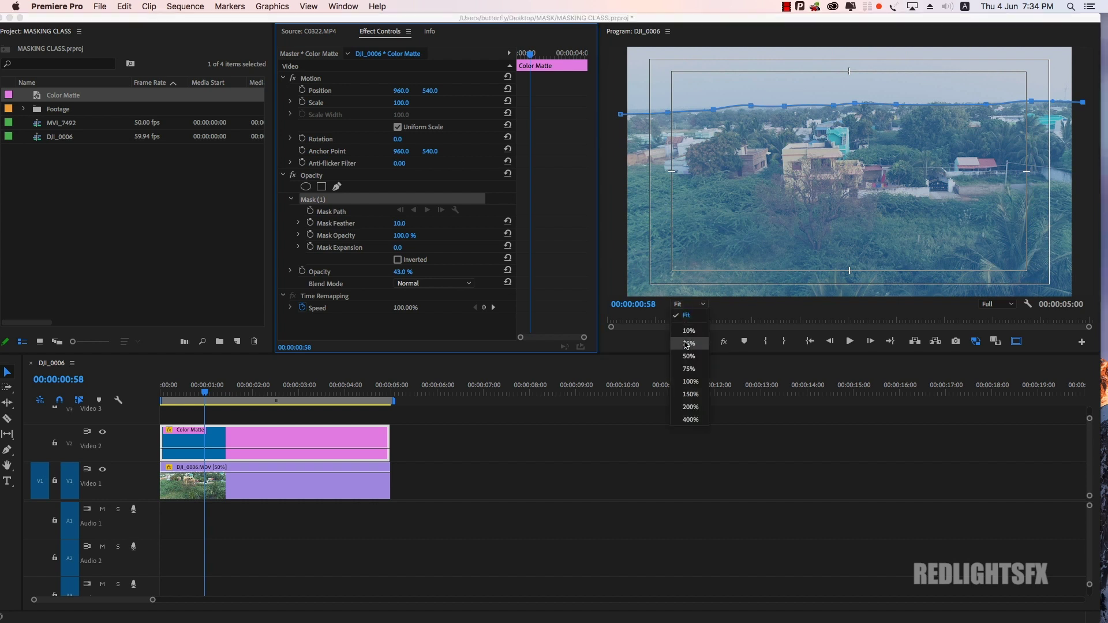
pyautogui.click(689, 344)
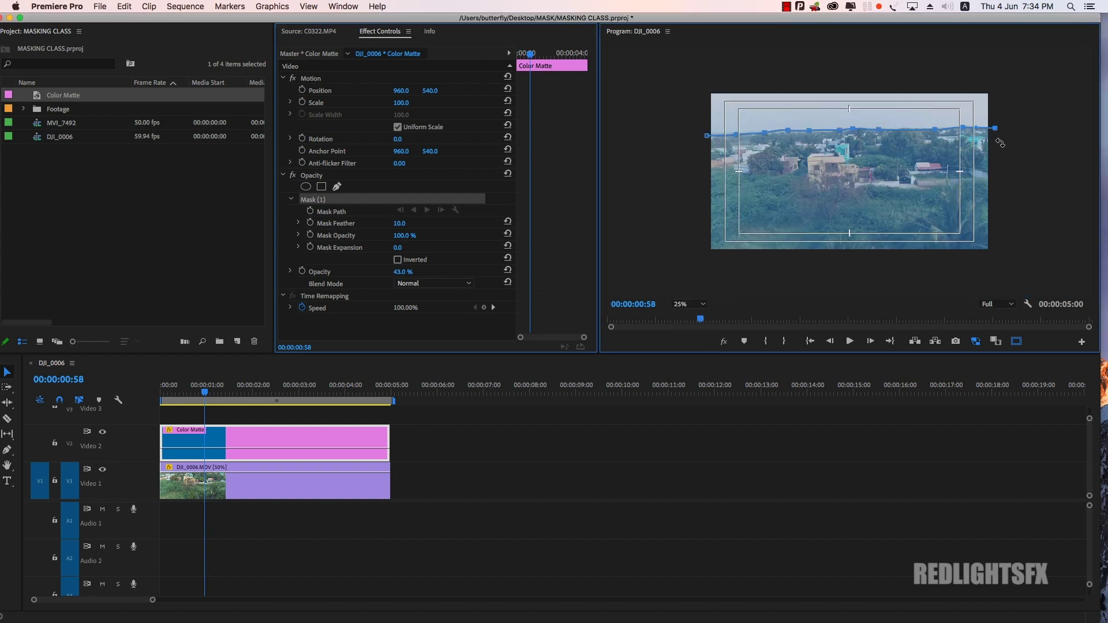
pyautogui.click(624, 63)
pyautogui.click(707, 136)
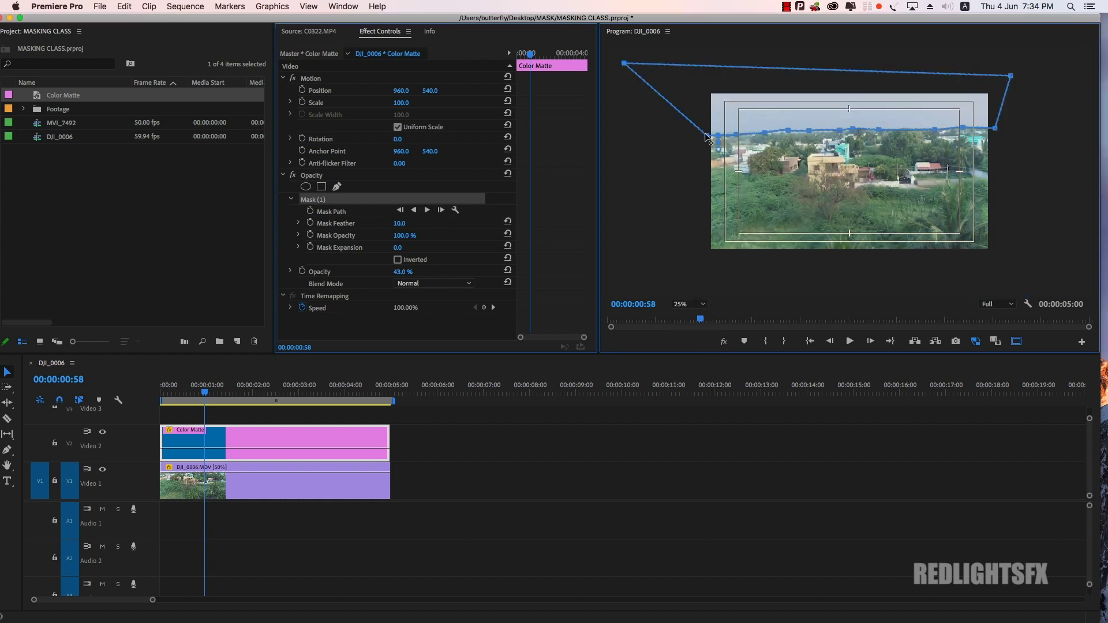
pyautogui.click(690, 305)
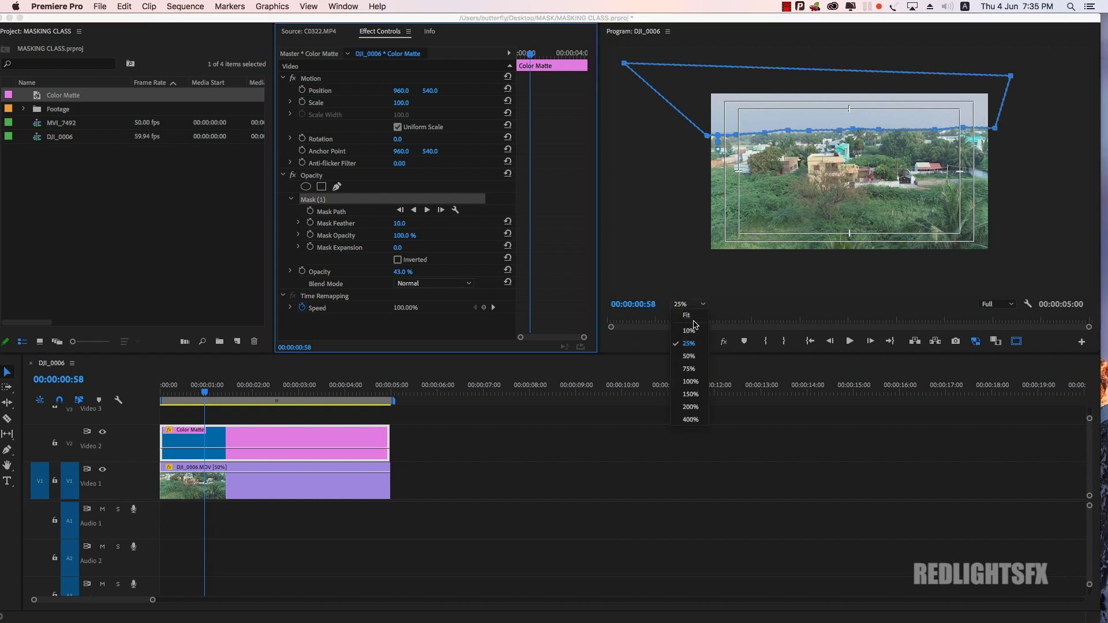
pyautogui.click(694, 321)
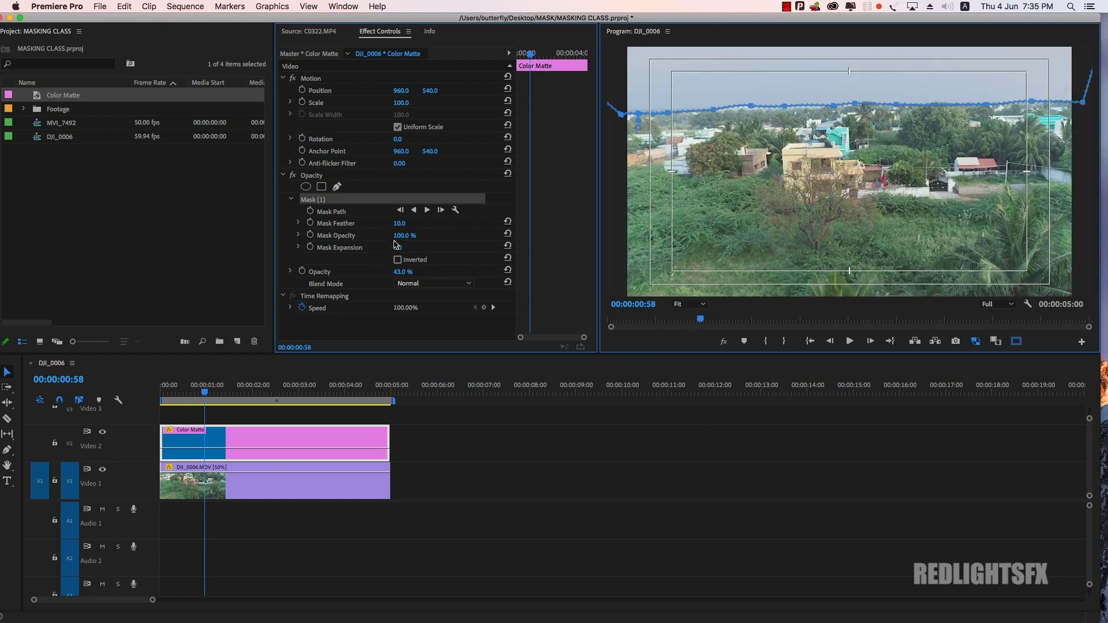
# Step: Set the mask feather to 20 and the matte opacity to about 58%
pyautogui.click(400, 223)
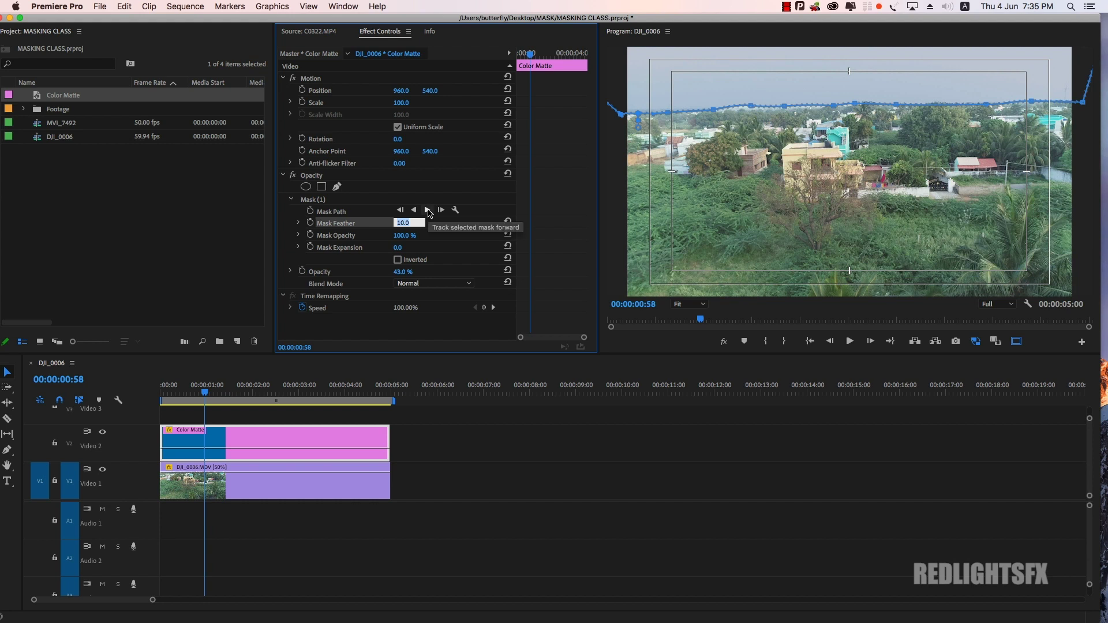
pyautogui.write('20')
pyautogui.press('Return')
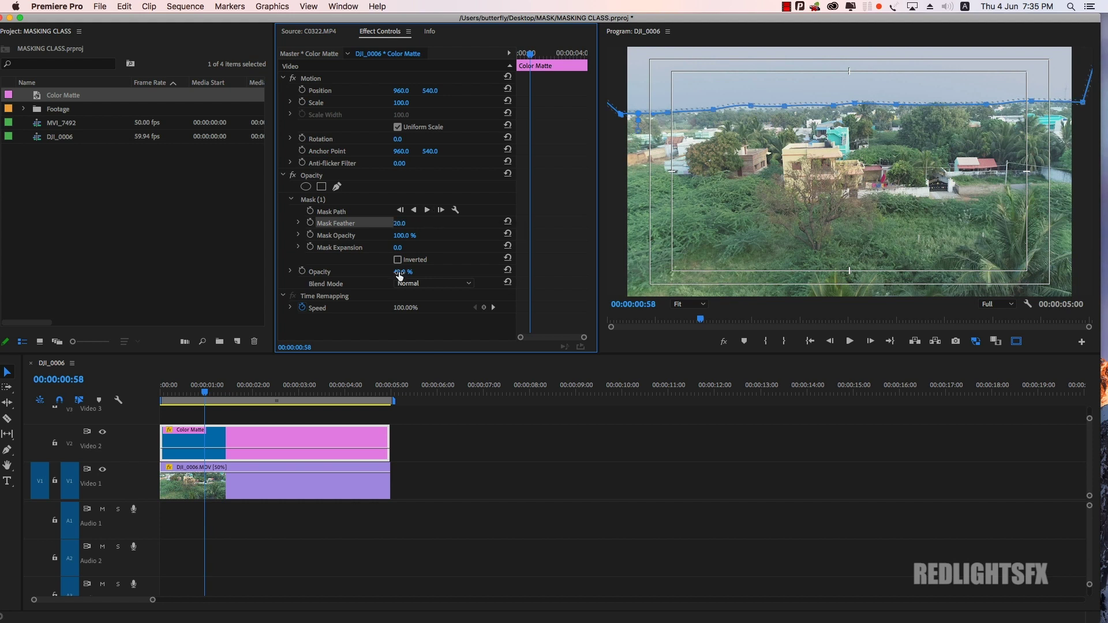
pyautogui.moveTo(403, 271); pyautogui.dragTo(411, 271)
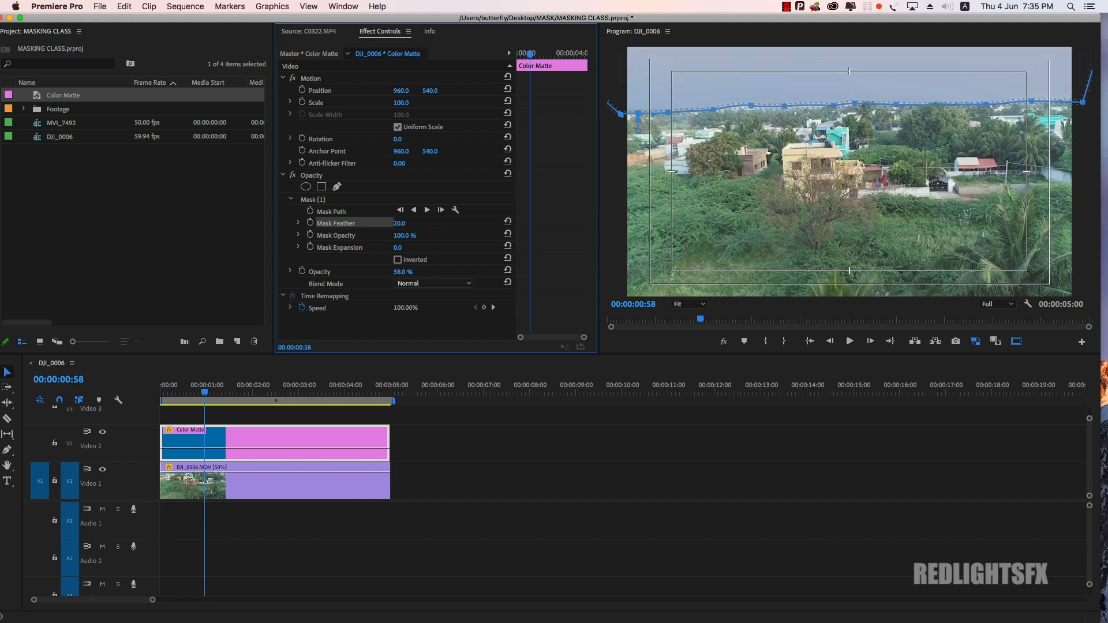
# Step: Play back the sequence and toggle the V2 matte off and on to compare
pyautogui.click(437, 462)
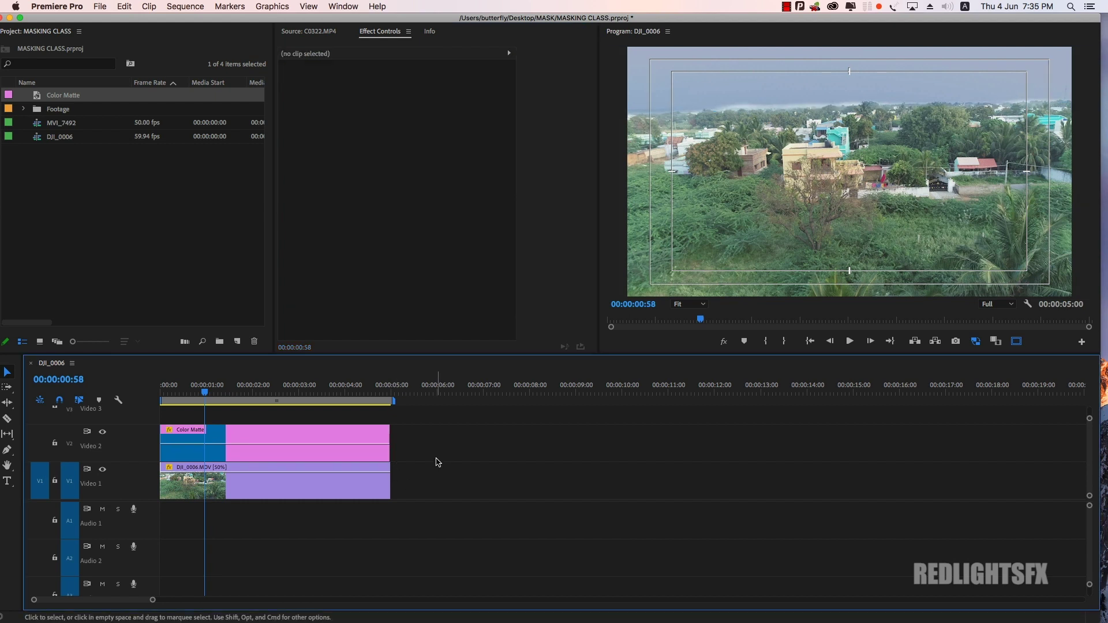
pyautogui.click(277, 433)
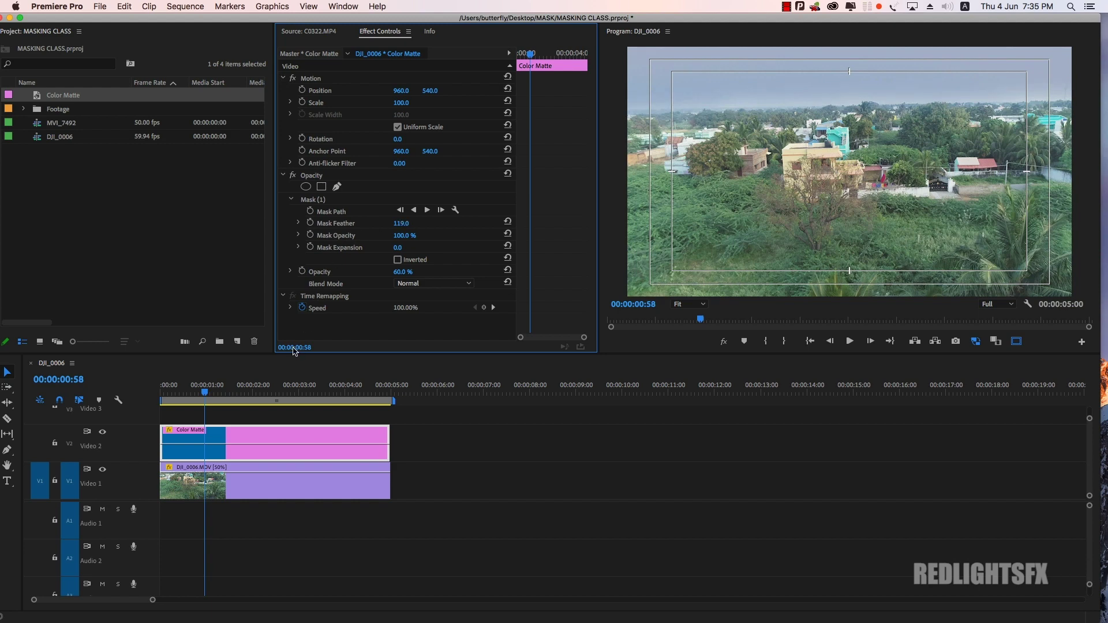
pyautogui.moveTo(217, 388); pyautogui.dragTo(164, 388)
pyautogui.press('space')
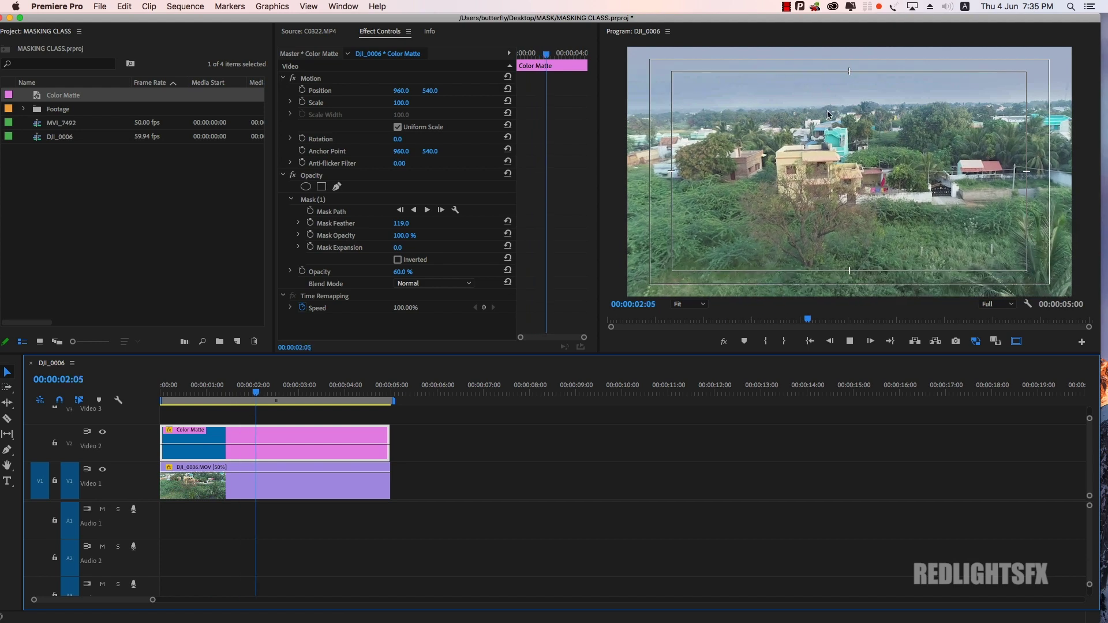
pyautogui.press('space')
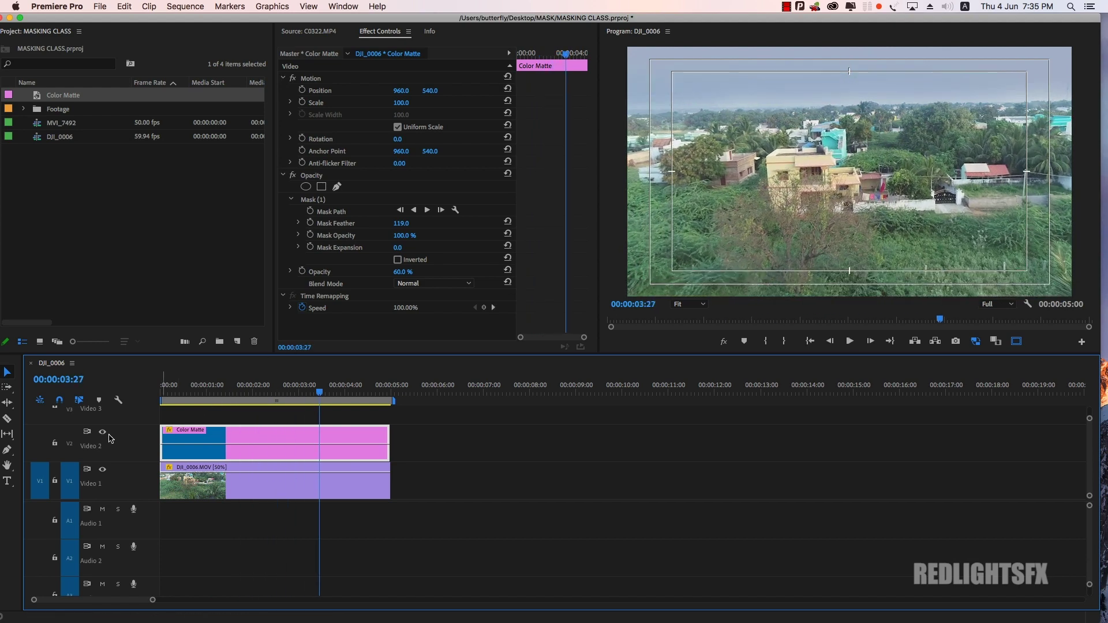
pyautogui.click(104, 433)
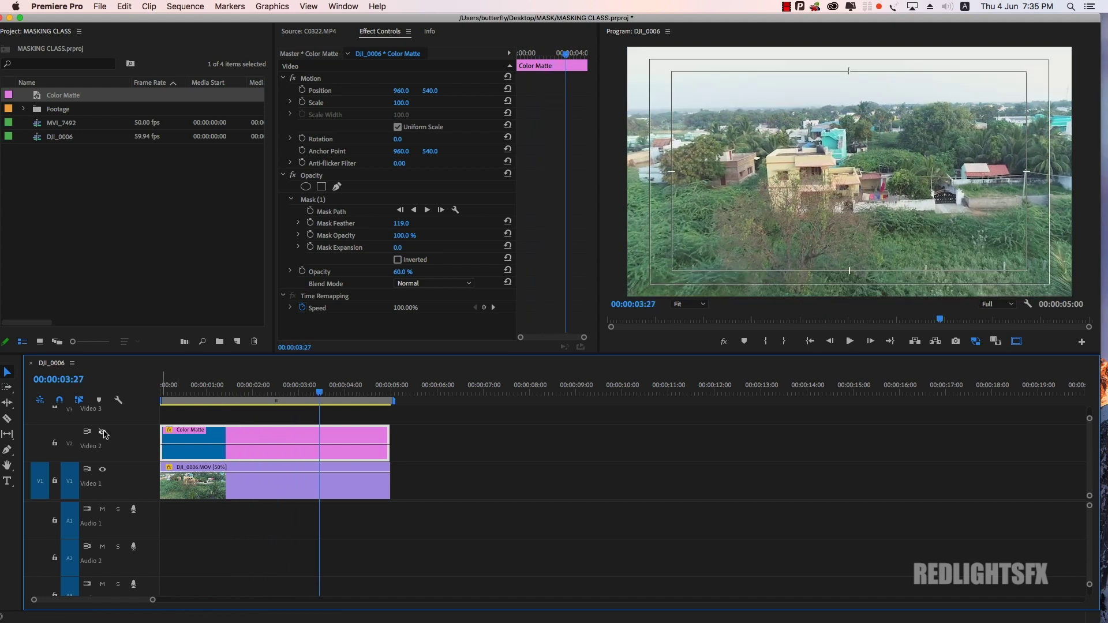
pyautogui.click(103, 433)
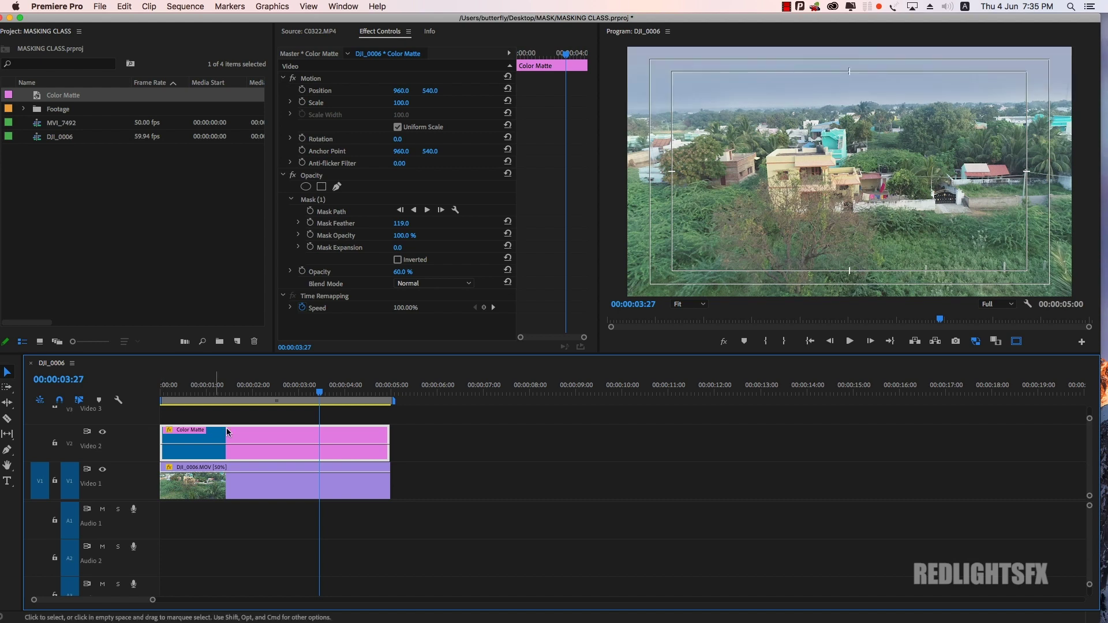
pyautogui.moveTo(264, 392)
pyautogui.mouseDown()
pyautogui.moveTo(179, 408)
pyautogui.moveTo(285, 404)
pyautogui.mouseUp()
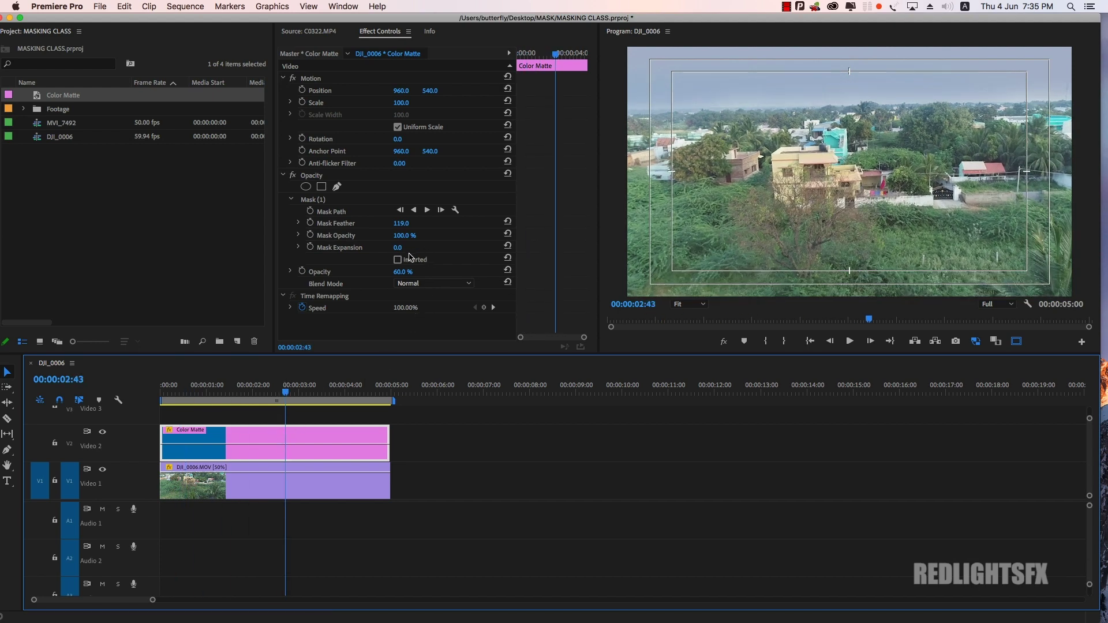
# Step: Set matte opacity to 84%, mask feather to 348 and Position Y to 536
pyautogui.moveTo(403, 272); pyautogui.dragTo(417, 272)
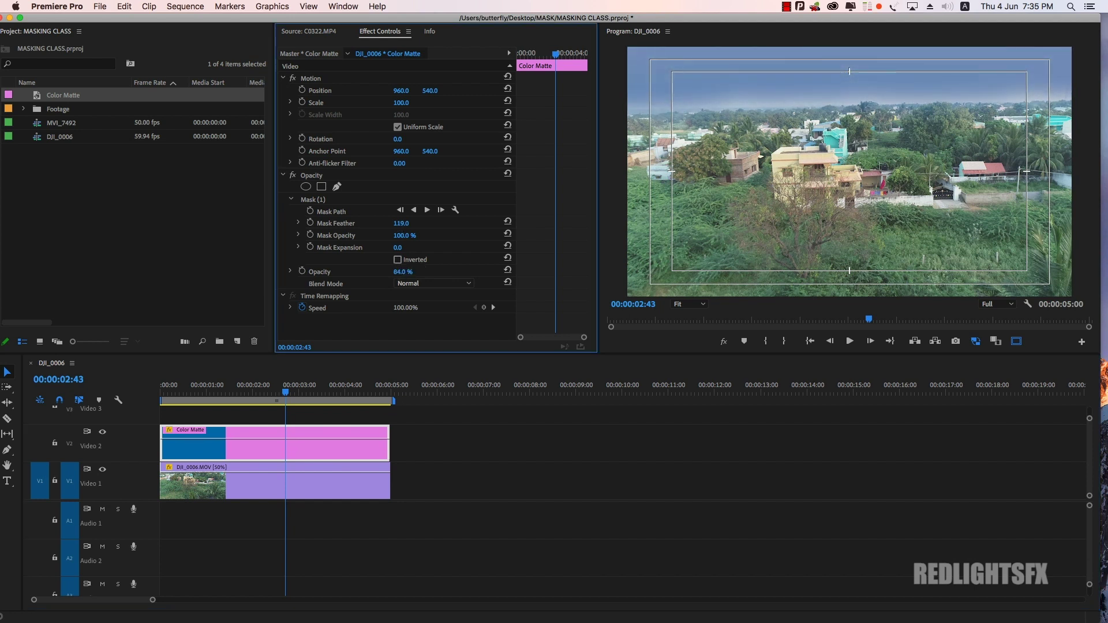
pyautogui.moveTo(400, 224); pyautogui.dragTo(483, 223)
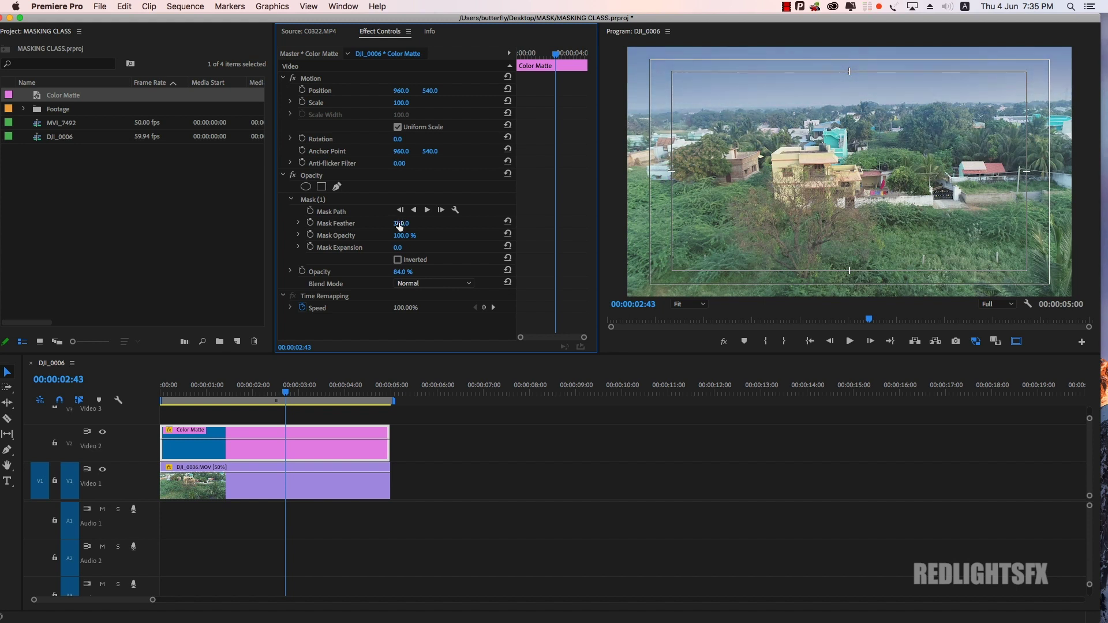
pyautogui.moveTo(430, 91)
pyautogui.mouseDown()
pyautogui.moveTo(393, 91)
pyautogui.moveTo(477, 91)
pyautogui.mouseUp()
pyautogui.moveTo(277, 398); pyautogui.dragTo(165, 405)
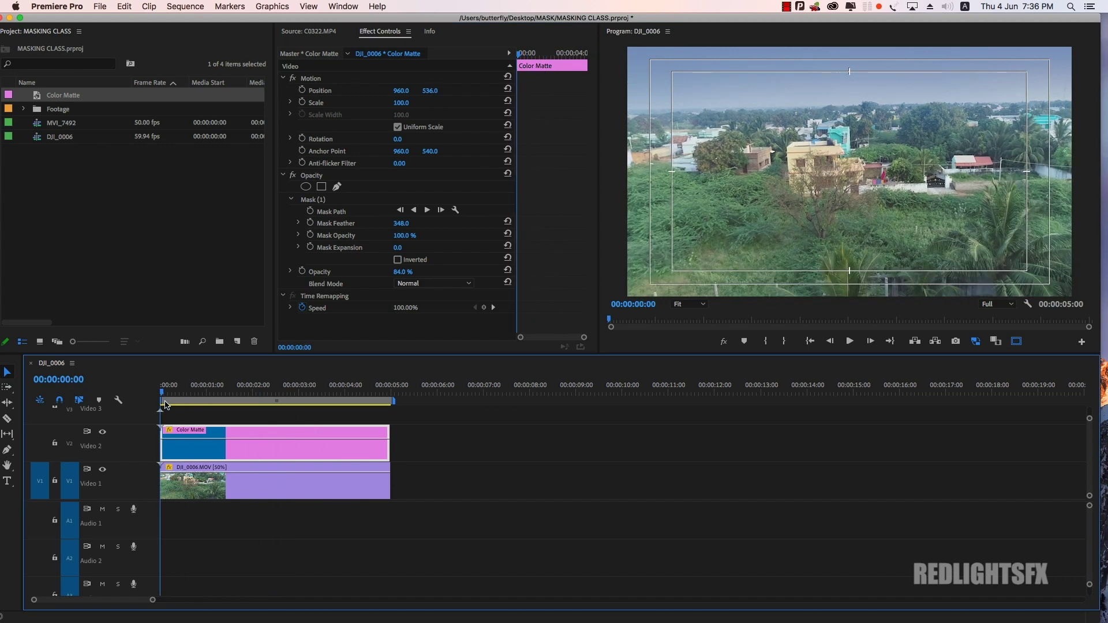
pyautogui.moveTo(605, 423); pyautogui.dragTo(268, 509)
# Step: Nest the footage and matte clips into Nested Sequence 01
pyautogui.rightClick(301, 477)
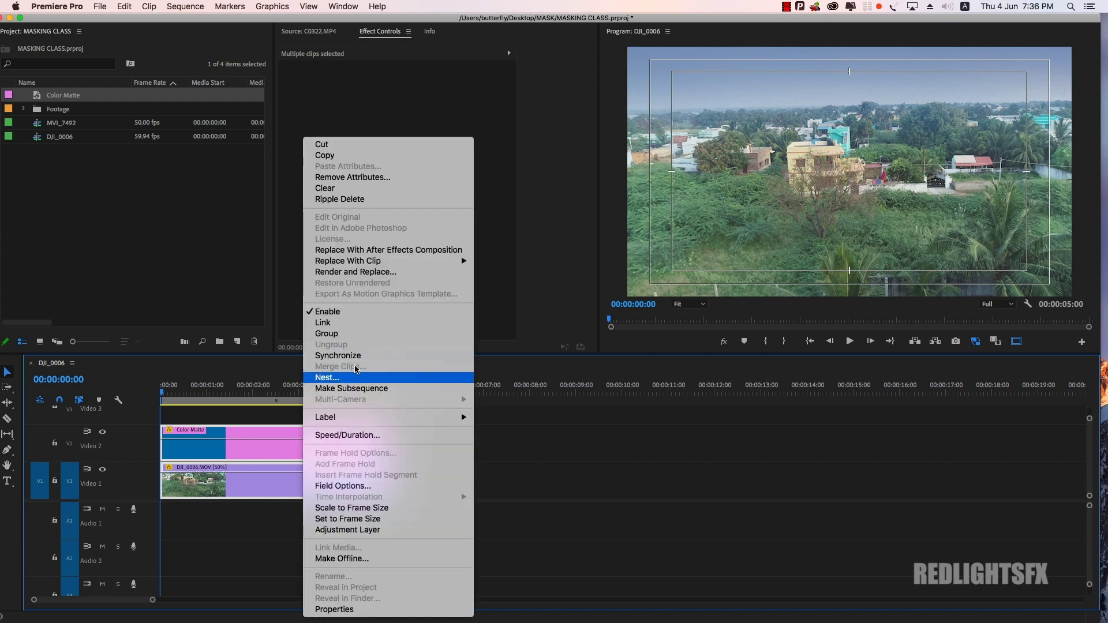
pyautogui.click(369, 375)
pyautogui.click(571, 334)
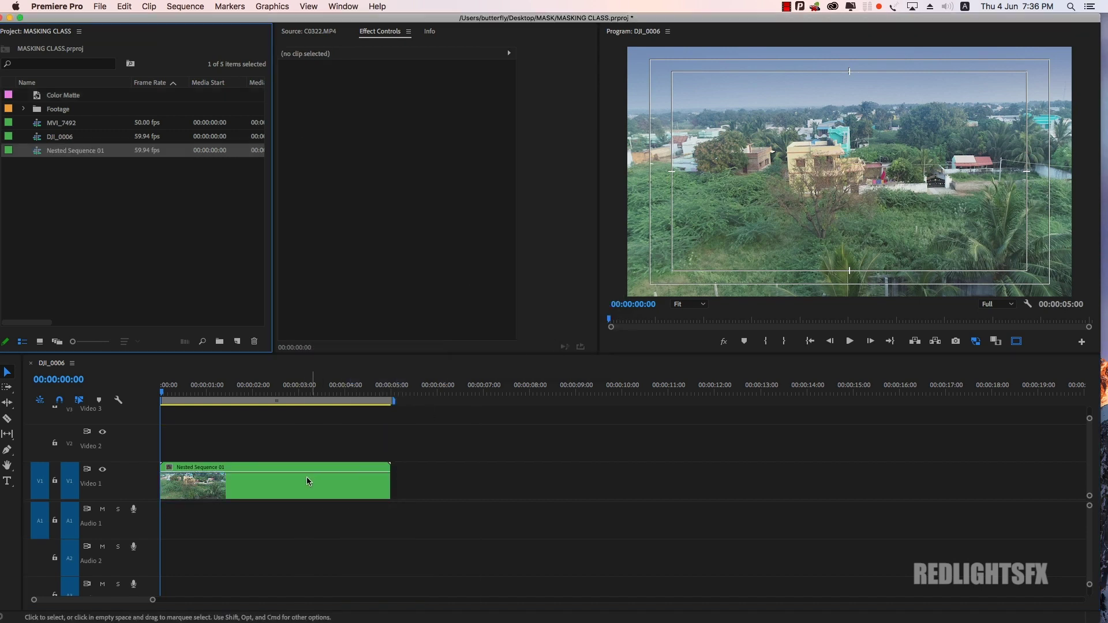
pyautogui.click(299, 480)
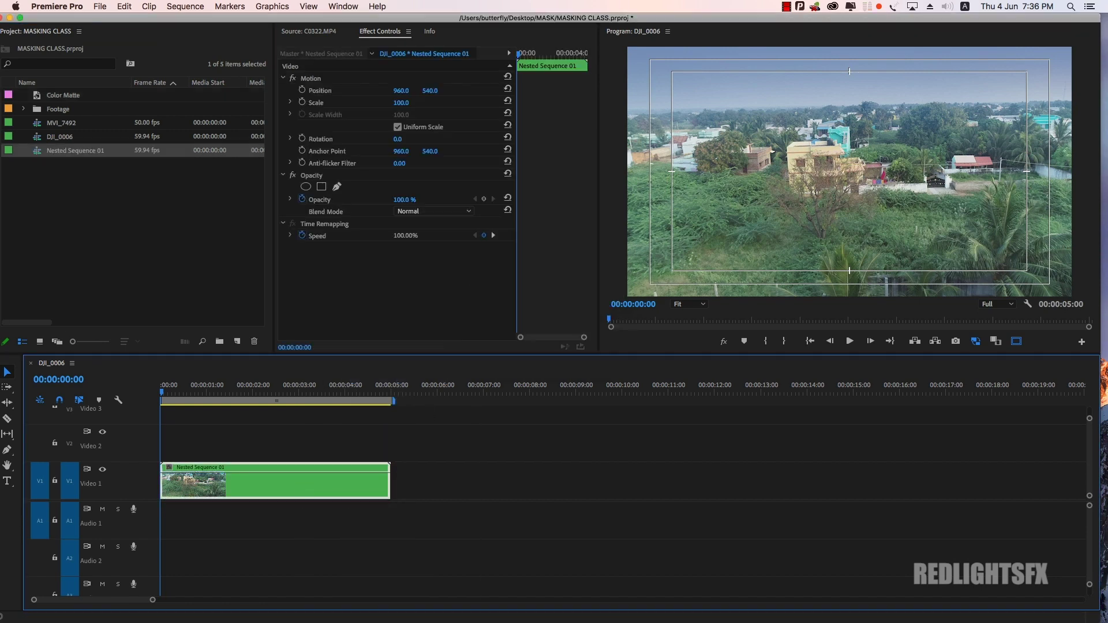
# Step: In Lumetri Basic Correction, lower Whites to -19.4, Highlights to -4.3, and raise saturation
pyautogui.hotkey('shift', '7')
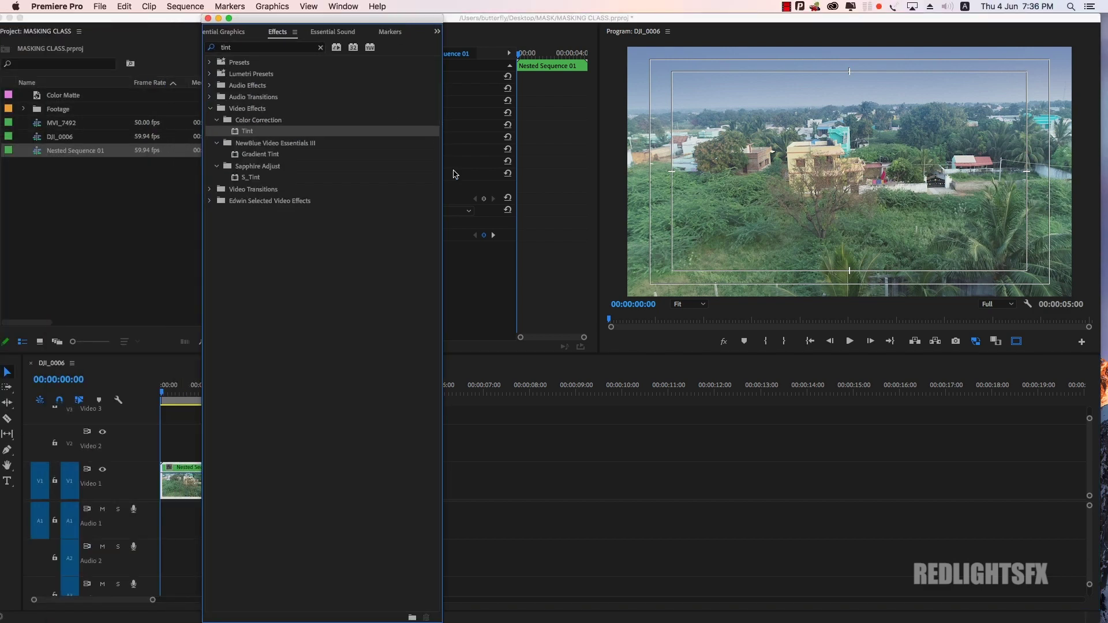
pyautogui.moveTo(443, 164); pyautogui.dragTo(606, 163)
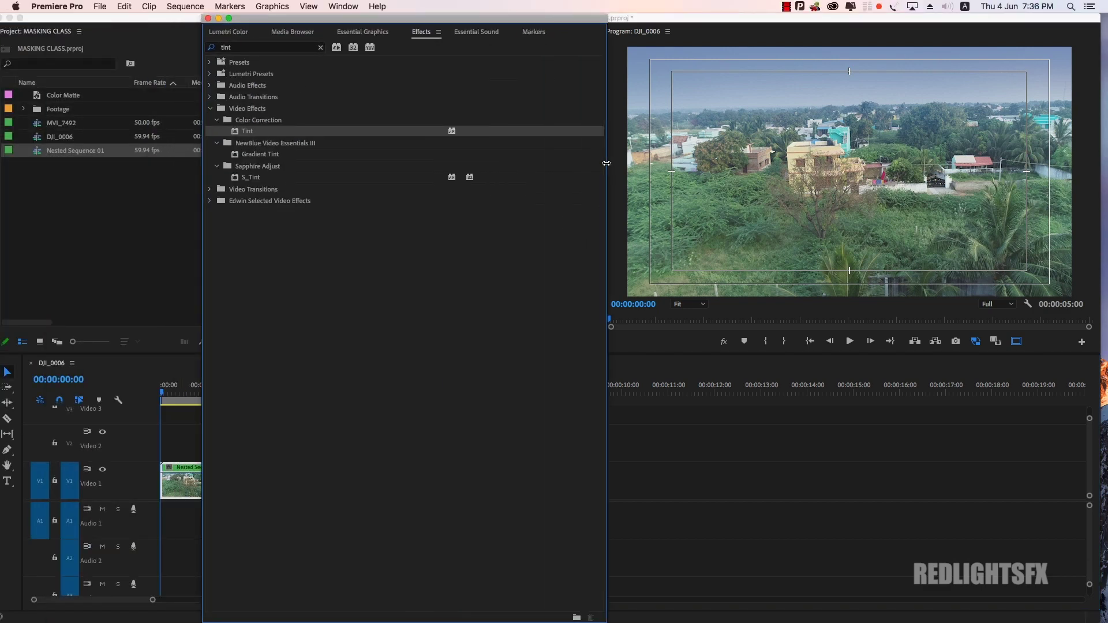
pyautogui.click(229, 31)
pyautogui.click(254, 84)
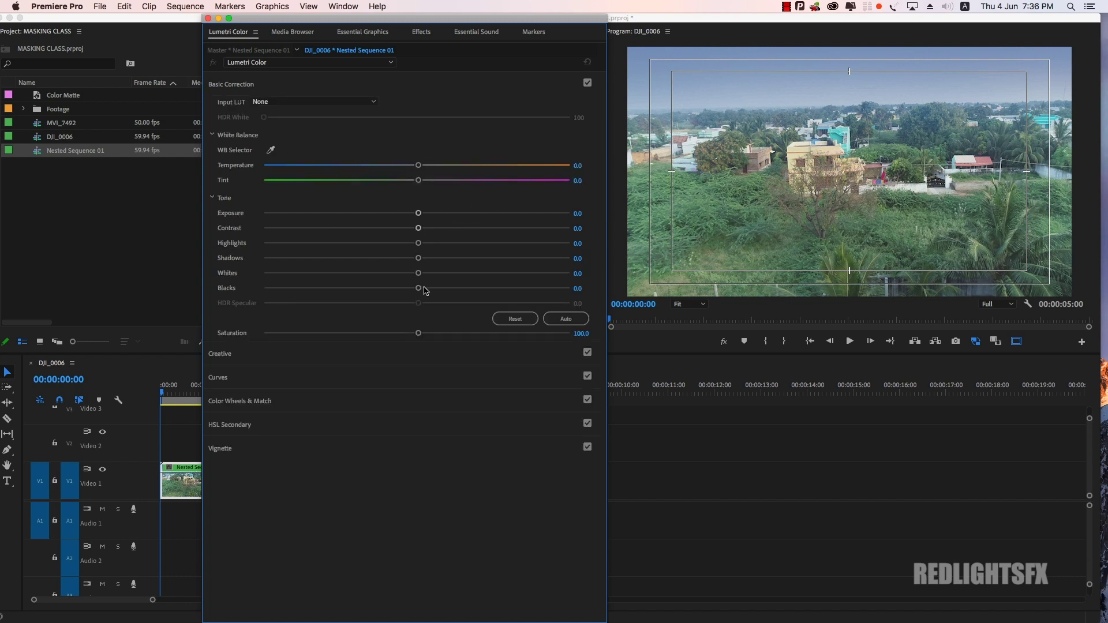
pyautogui.moveTo(419, 274); pyautogui.dragTo(387, 274)
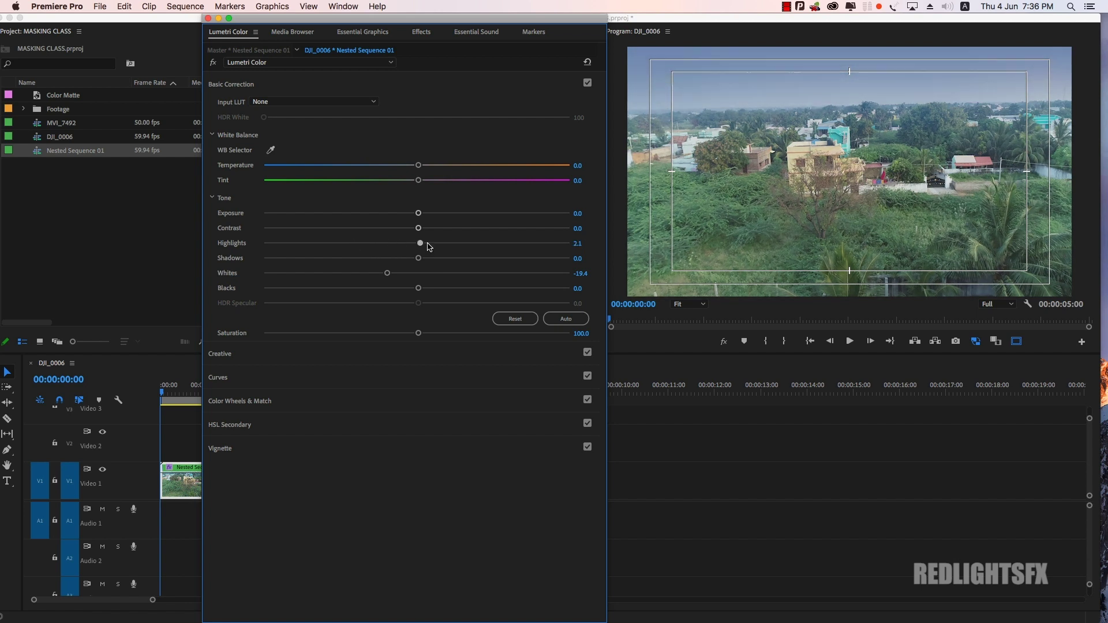
pyautogui.moveTo(419, 243)
pyautogui.mouseDown()
pyautogui.moveTo(383, 258)
pyautogui.moveTo(514, 229)
pyautogui.mouseUp()
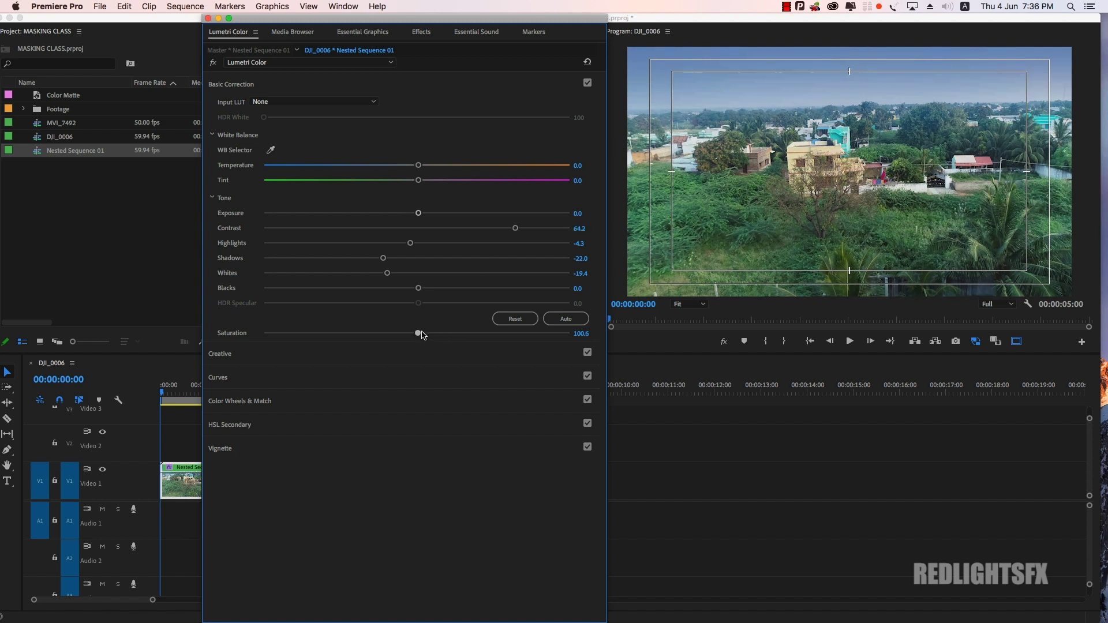
pyautogui.moveTo(423, 335); pyautogui.dragTo(460, 330)
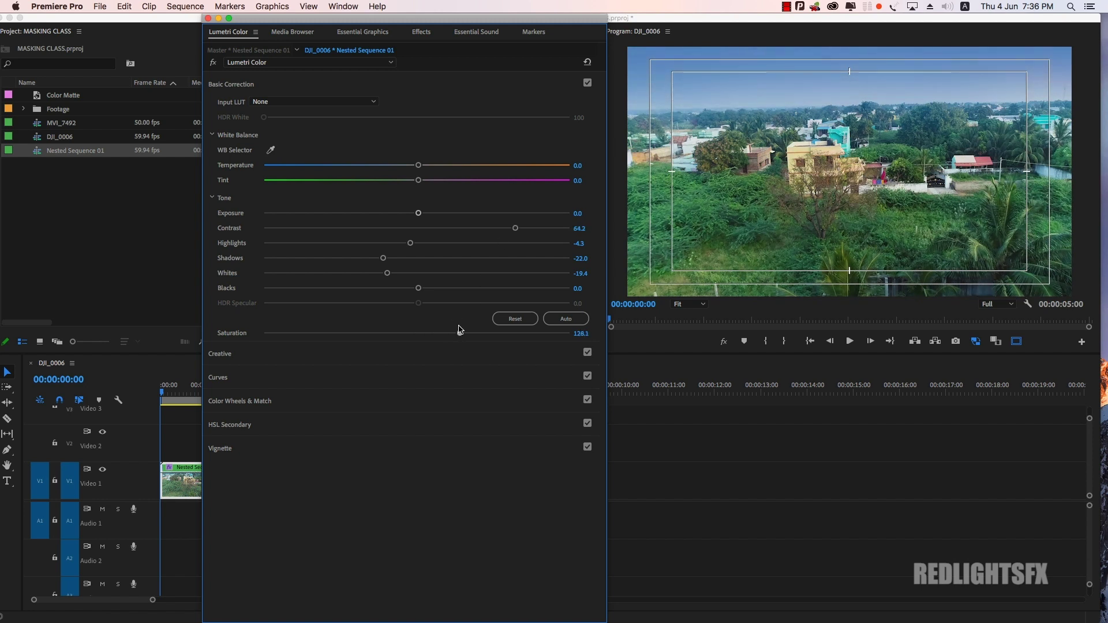
# Step: Bend the RGB curve to darken the sky and boost greens in Hue vs Sat
pyautogui.click(242, 401)
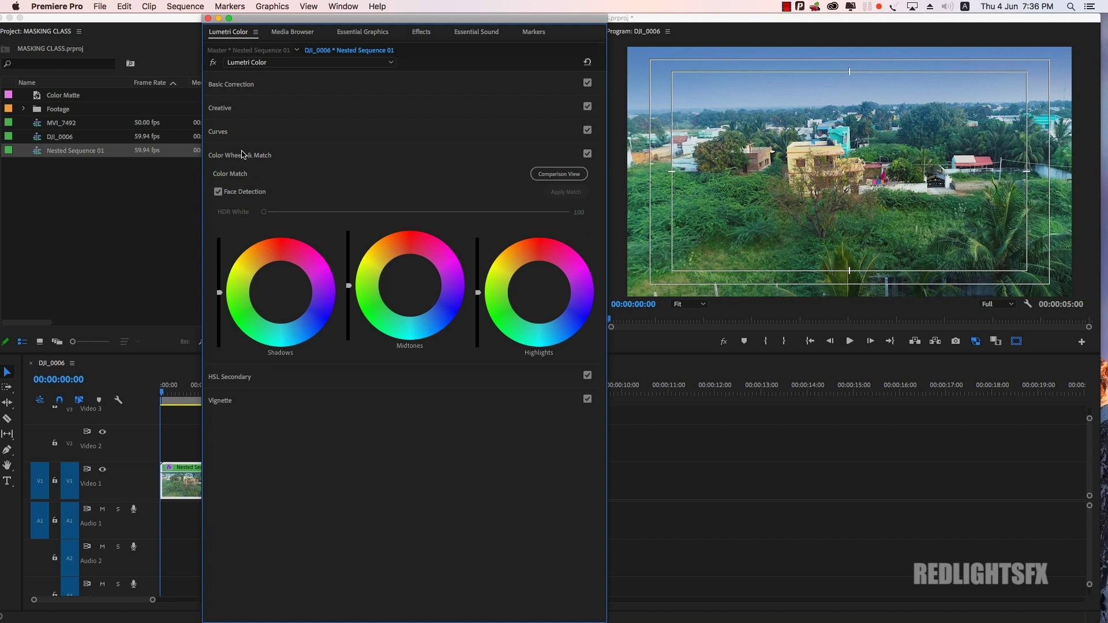
pyautogui.click(238, 132)
pyautogui.moveTo(477, 215); pyautogui.dragTo(488, 221)
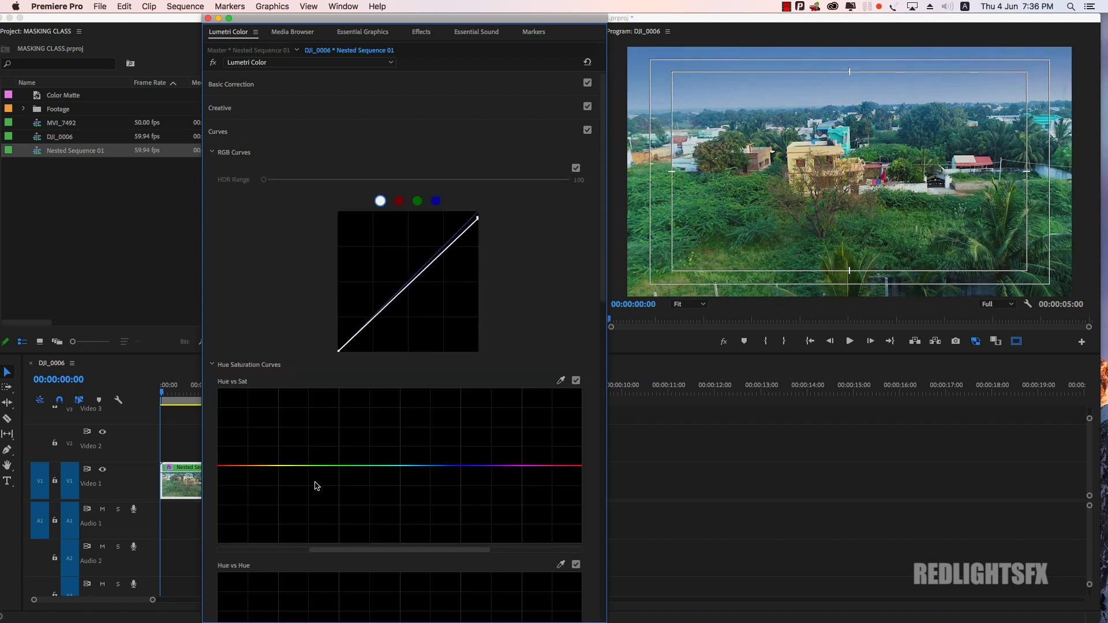
pyautogui.click(285, 465)
pyautogui.click(387, 466)
pyautogui.moveTo(342, 465); pyautogui.dragTo(343, 441)
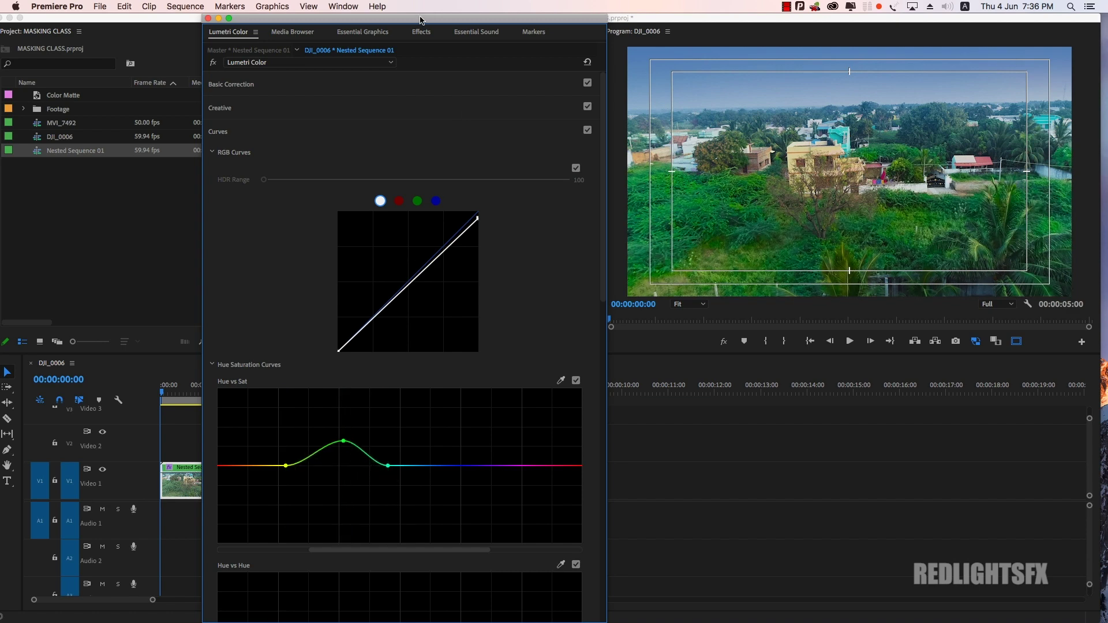
pyautogui.press('super+w')
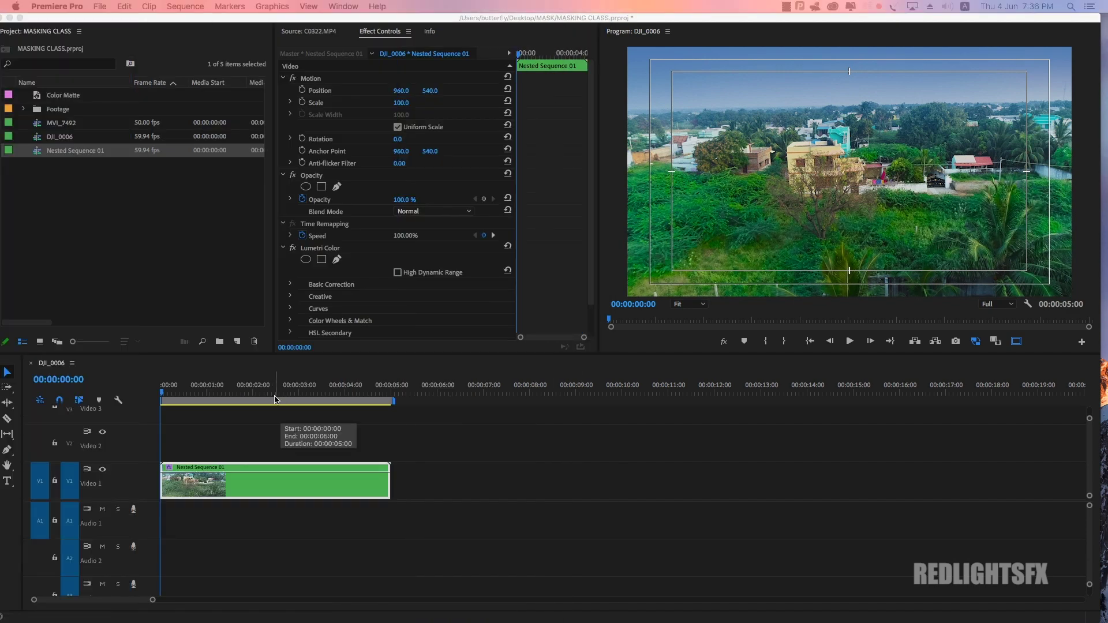
# Step: Scrub to 00:00:02:14 and toggle the Lumetri grade off and on to compare
pyautogui.moveTo(210, 392); pyautogui.dragTo(267, 409)
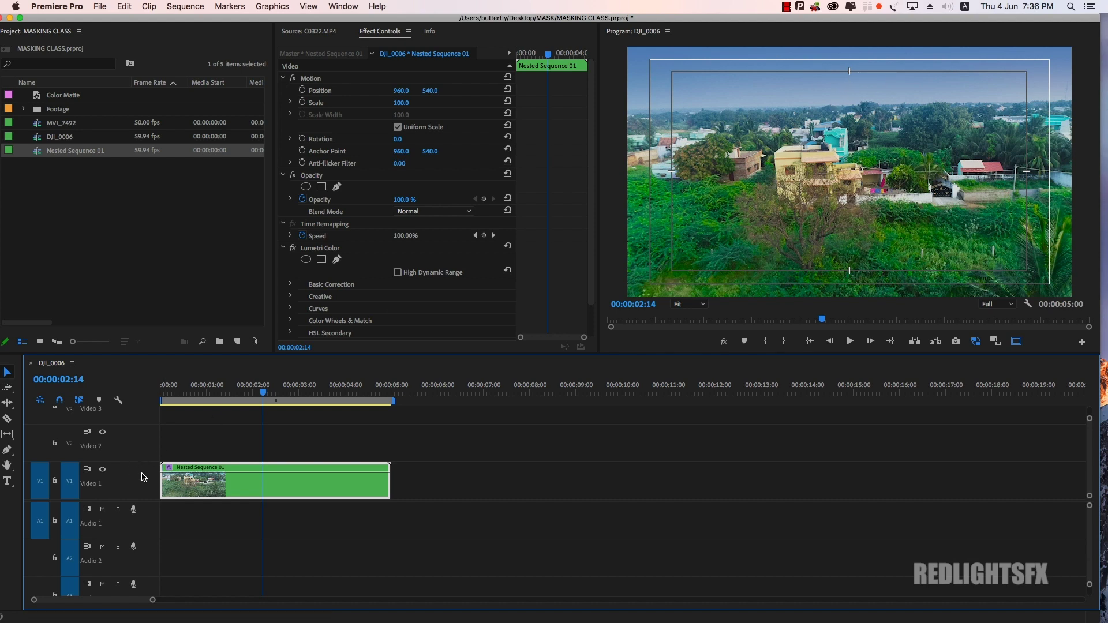
pyautogui.click(294, 248)
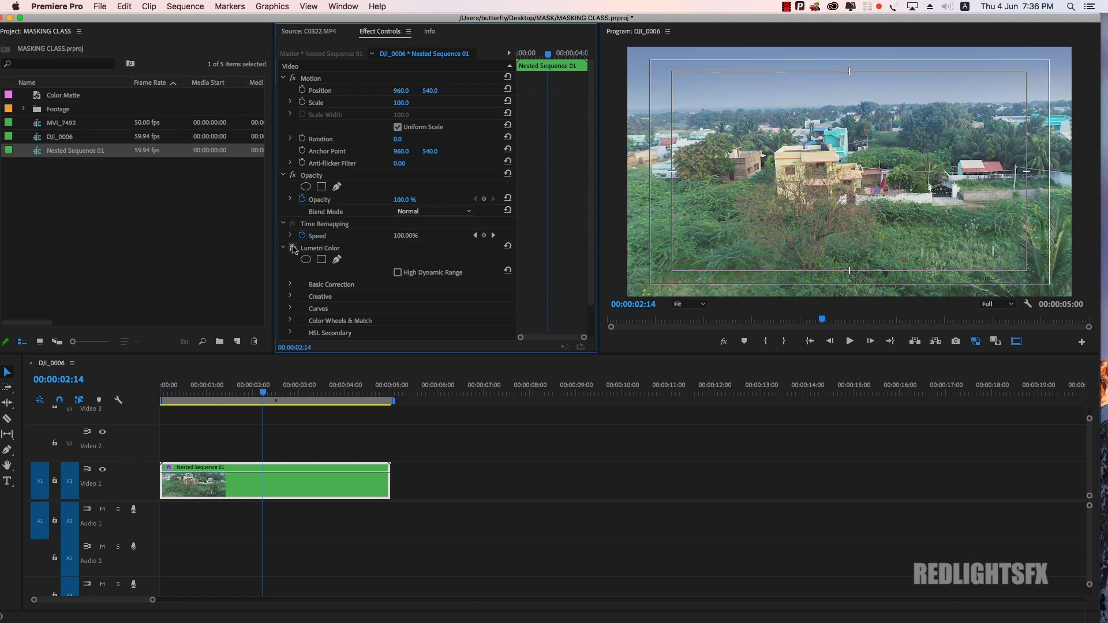
pyautogui.click(293, 248)
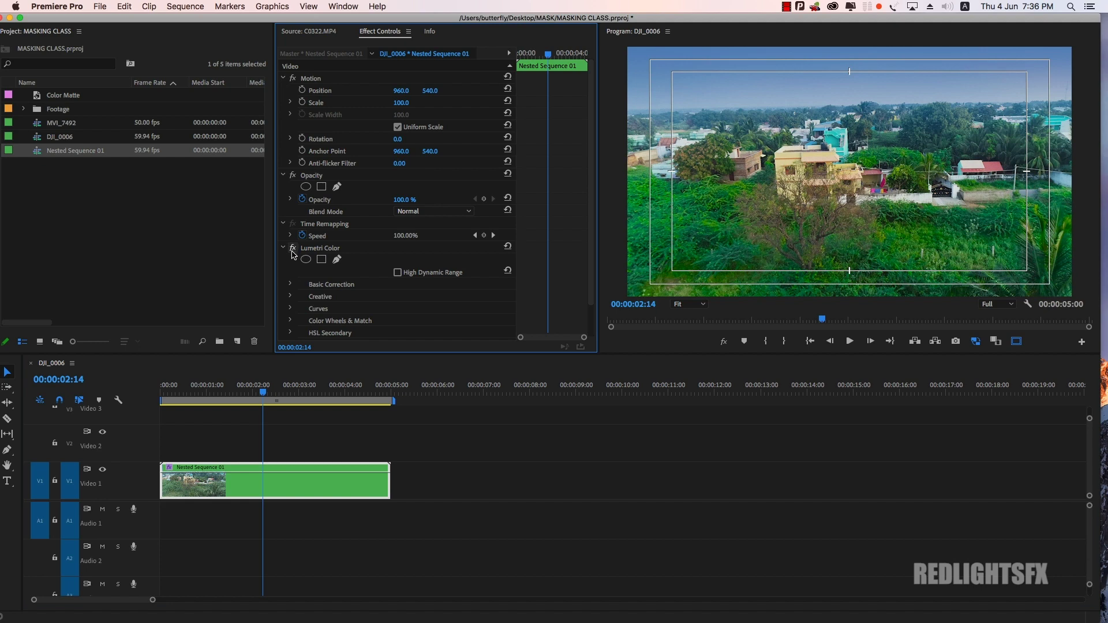
# Step: Open Nested Sequence 01 and switch between it and the DJI_0006 sequence
pyautogui.doubleClick(258, 482)
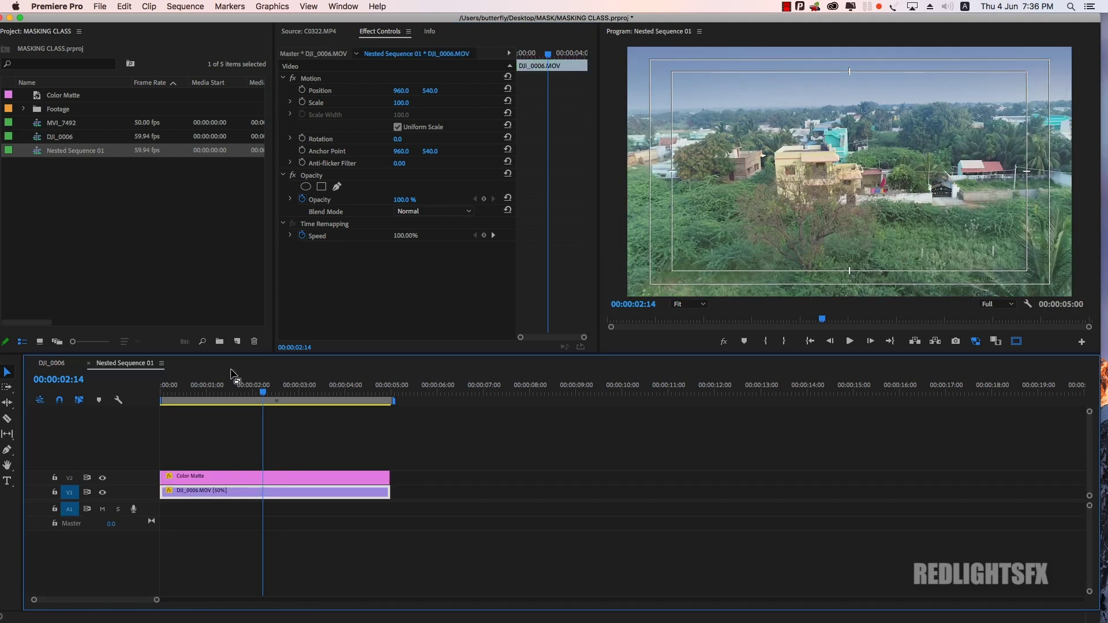
pyautogui.click(52, 364)
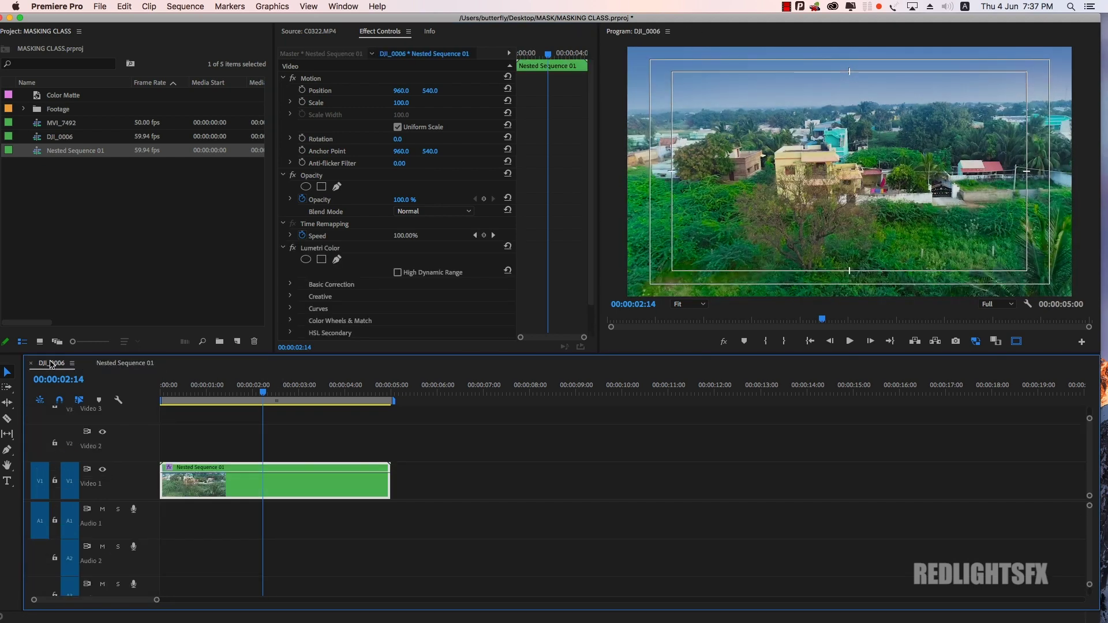
pyautogui.click(121, 363)
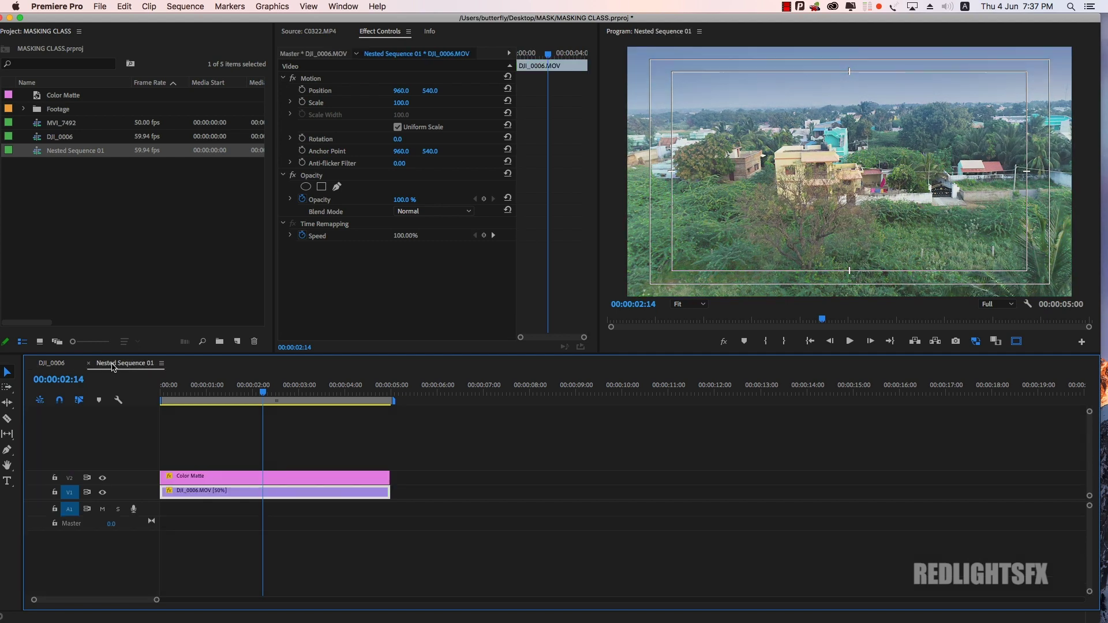
pyautogui.click(50, 363)
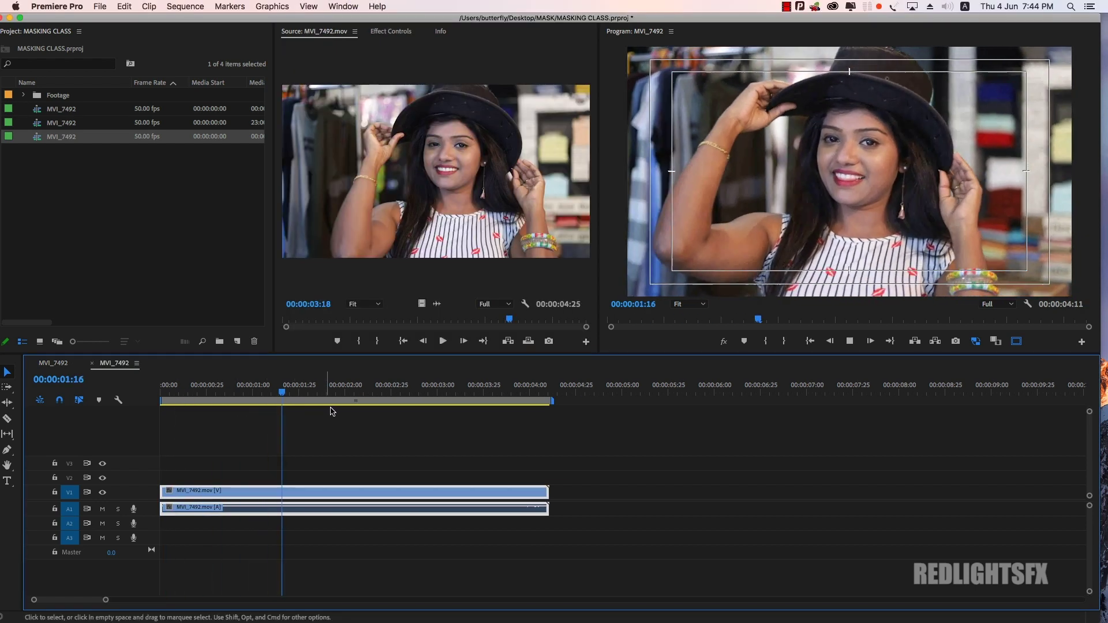
# Step: Trim the MVI_7492 clip's end to 01:34 and duplicate it onto V2
pyautogui.press('space')
pyautogui.press('w')
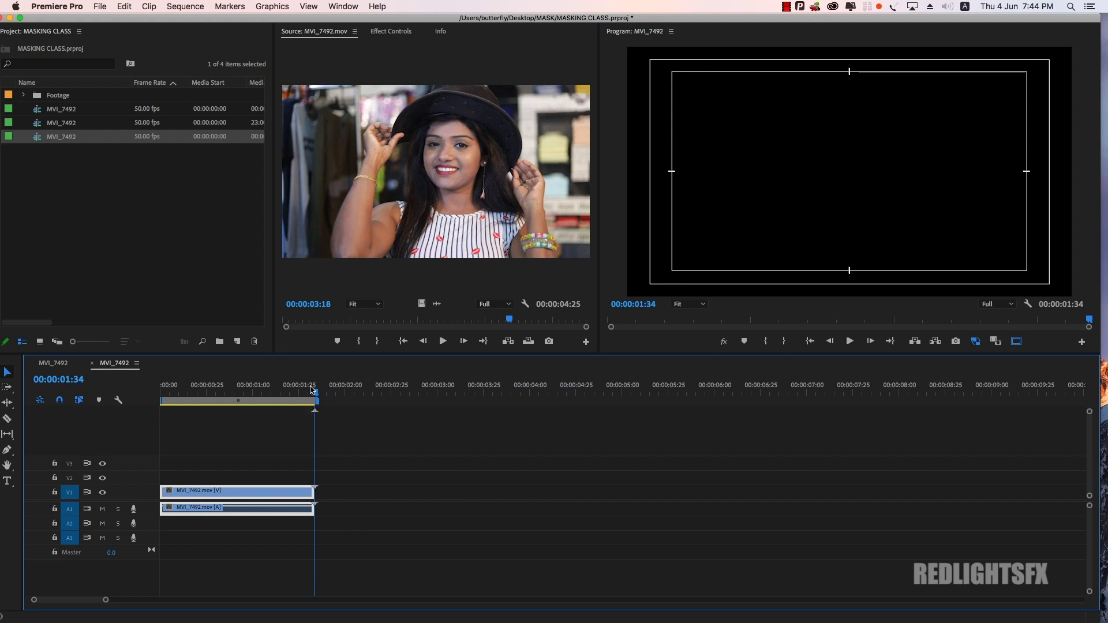
pyautogui.moveTo(311, 390); pyautogui.dragTo(161, 390)
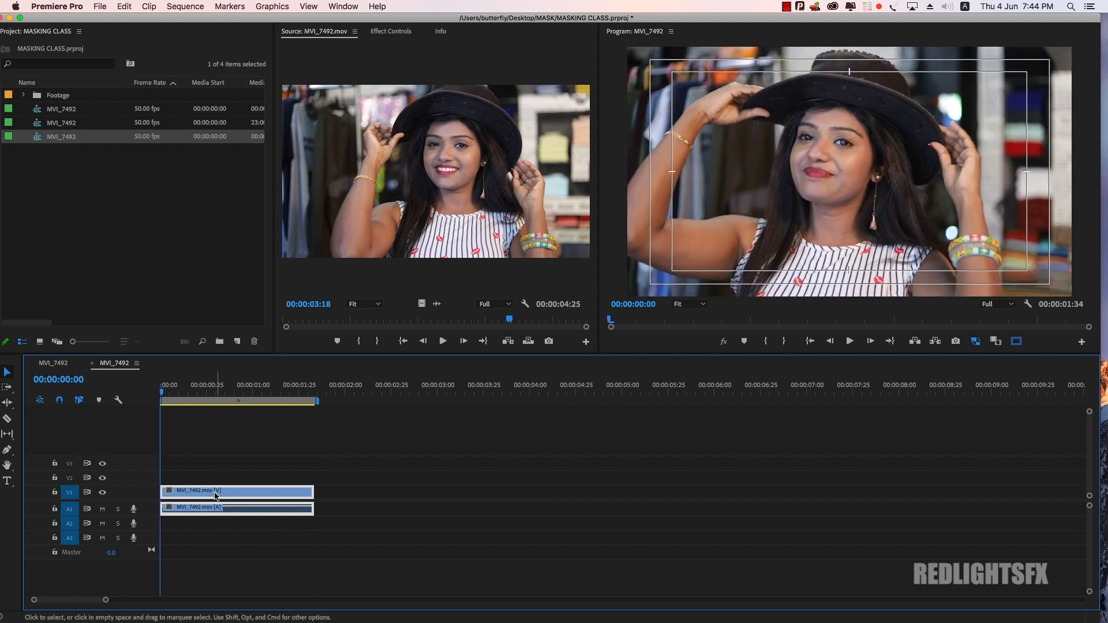
pyautogui.keyDown('alt'); pyautogui.moveTo(216, 496); pyautogui.dragTo(214, 477); pyautogui.keyUp('alt')
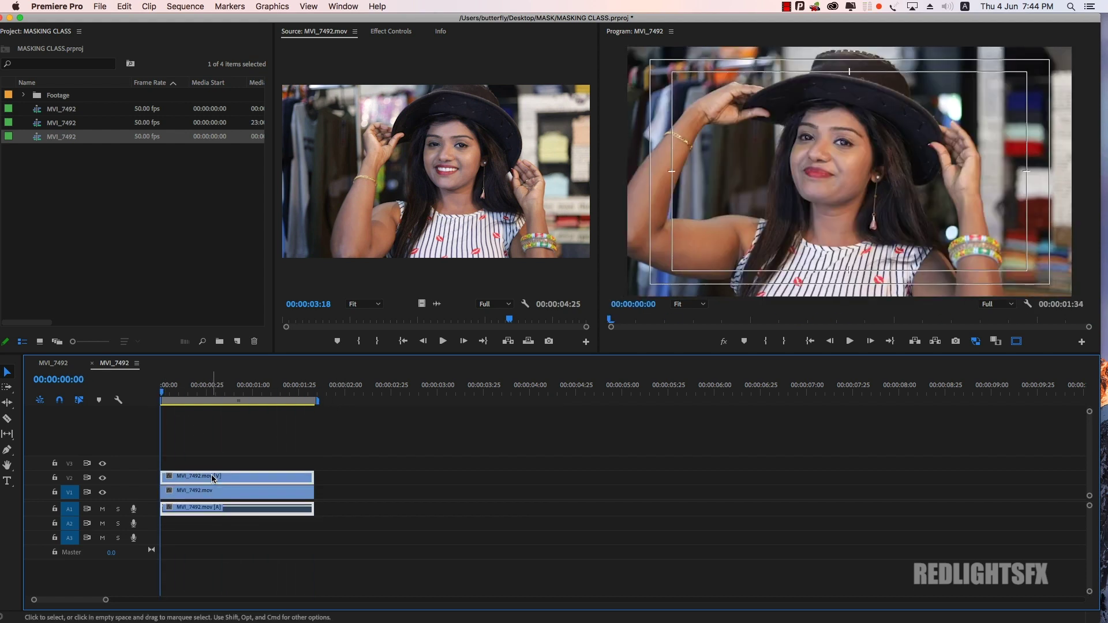
# Step: Draw a pen opacity mask around the woman's face on the V2 copy
pyautogui.click(386, 33)
pyautogui.click(337, 187)
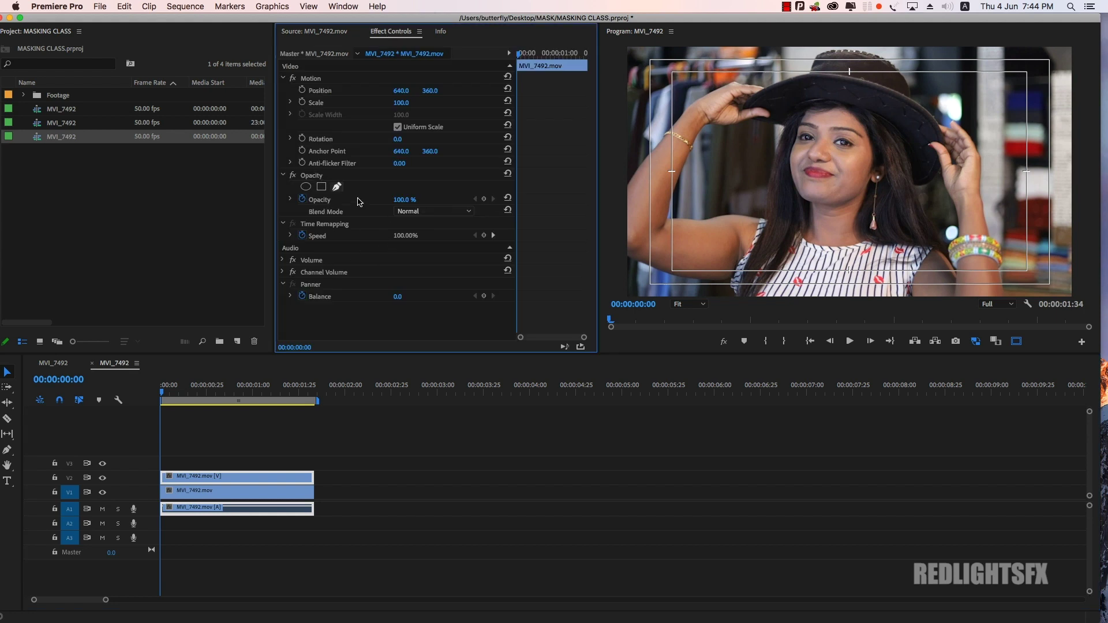
pyautogui.click(338, 187)
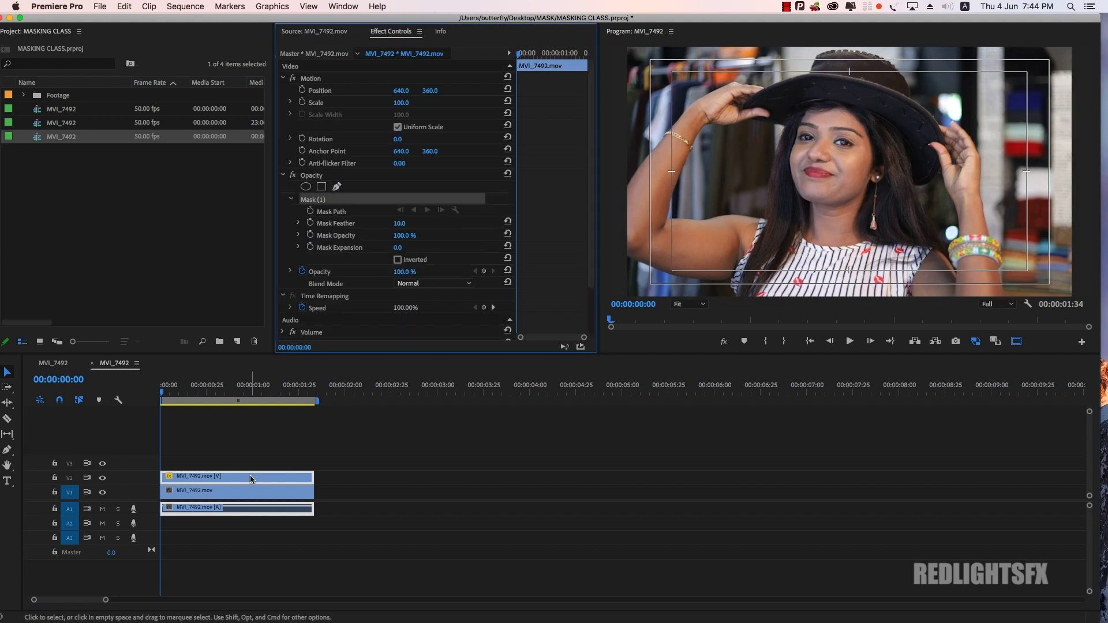
pyautogui.click(337, 188)
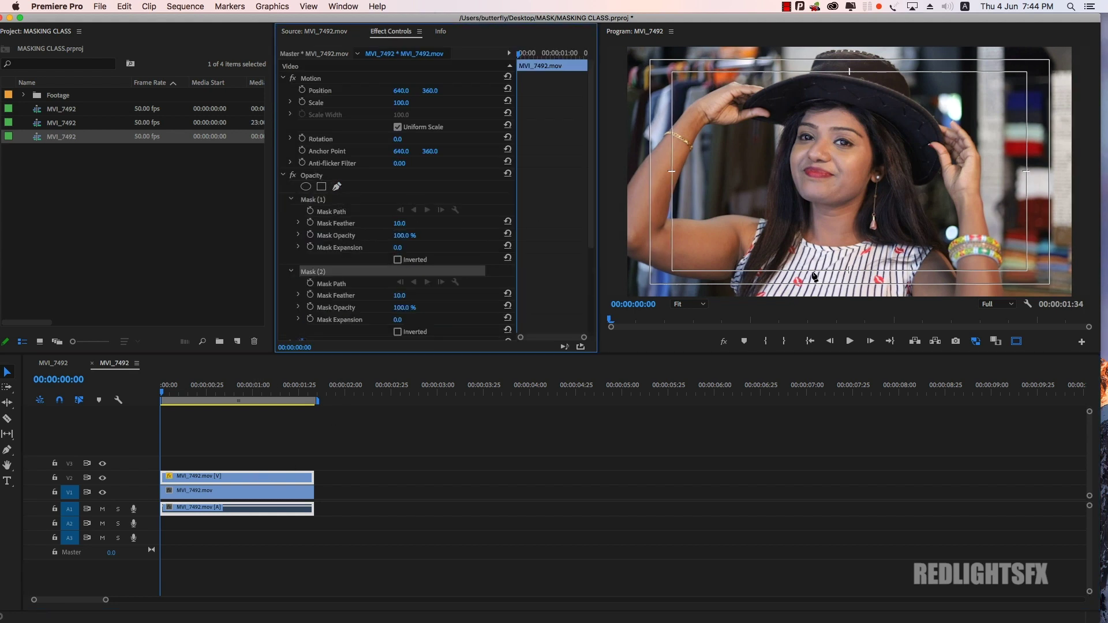
pyautogui.click(866, 233)
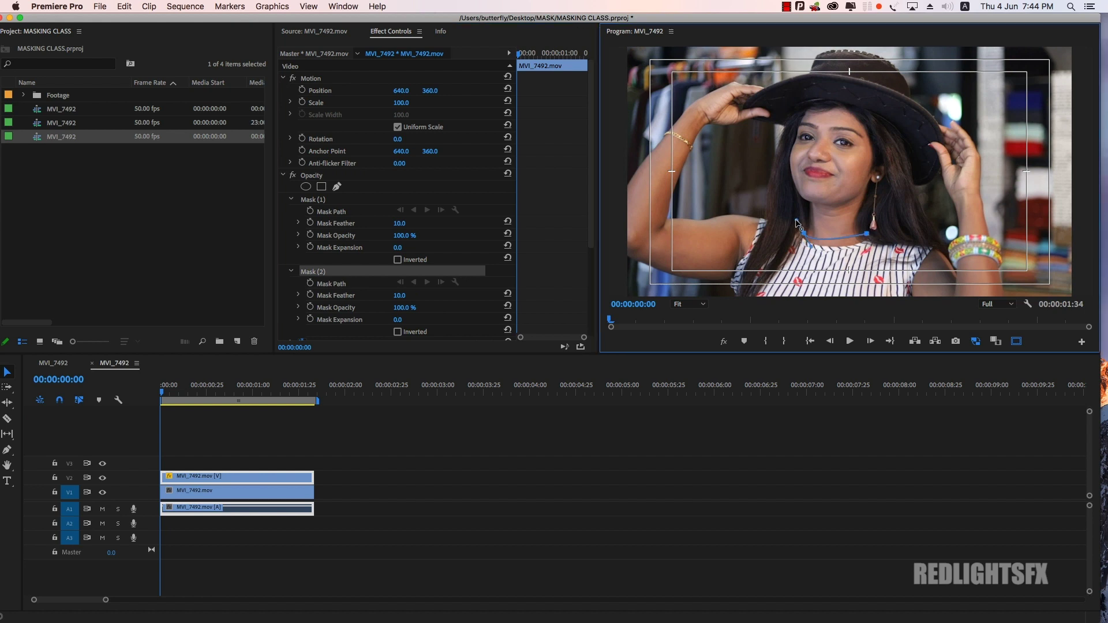
pyautogui.click(788, 137)
pyautogui.moveTo(813, 102); pyautogui.dragTo(836, 93)
pyautogui.click(876, 111)
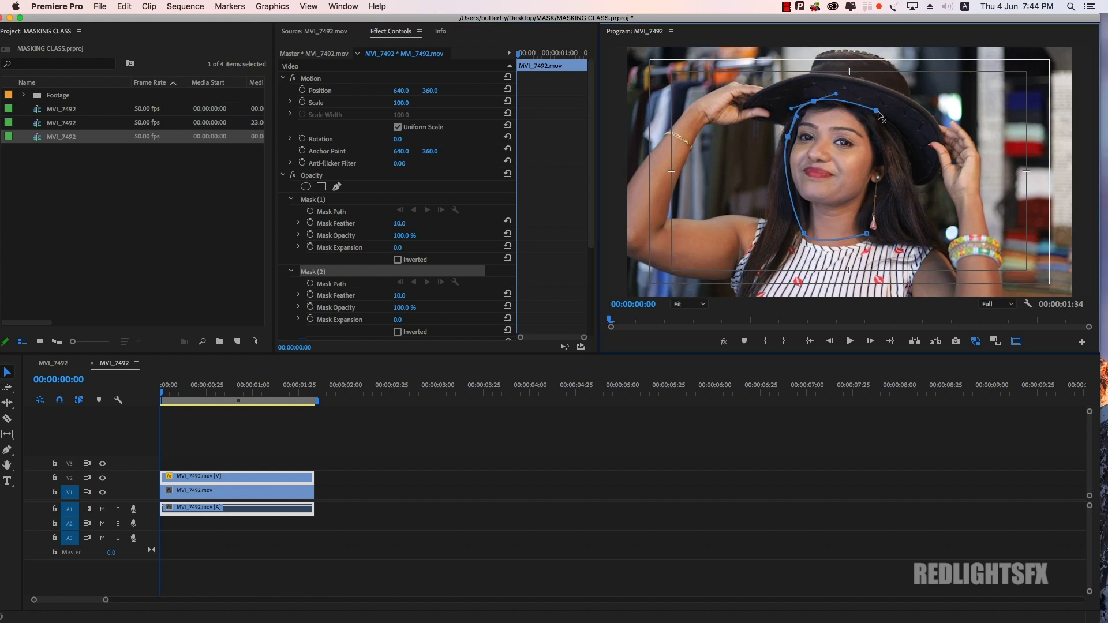
pyautogui.click(883, 180)
pyautogui.click(866, 233)
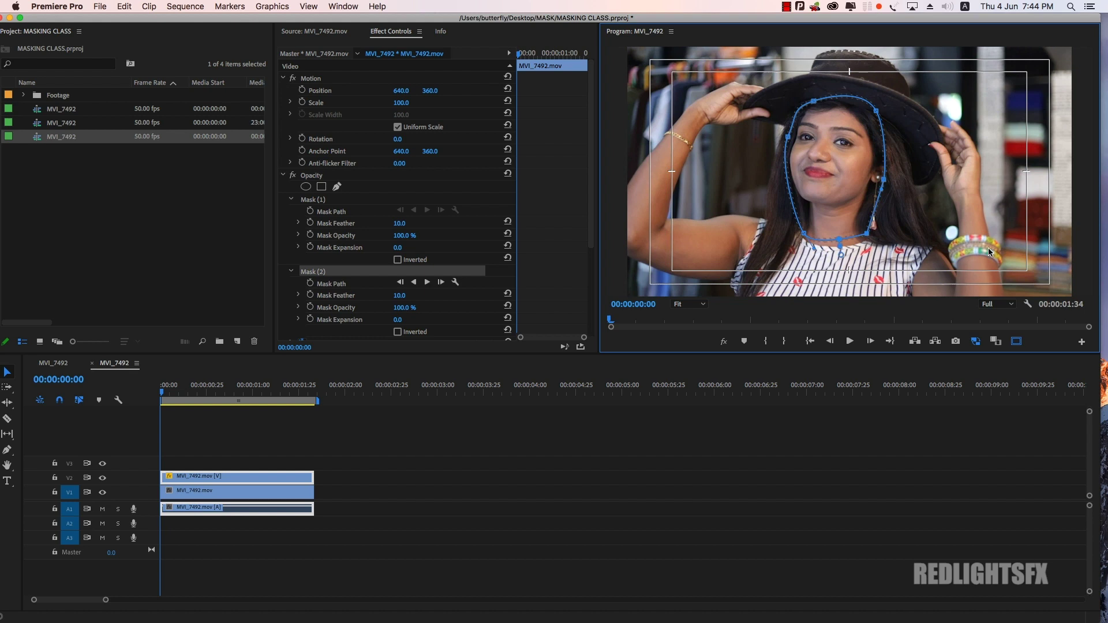
# Step: Delete the empty mask and track the face mask forward through the clip
pyautogui.click(318, 202)
pyautogui.press('Delete')
pyautogui.click(321, 203)
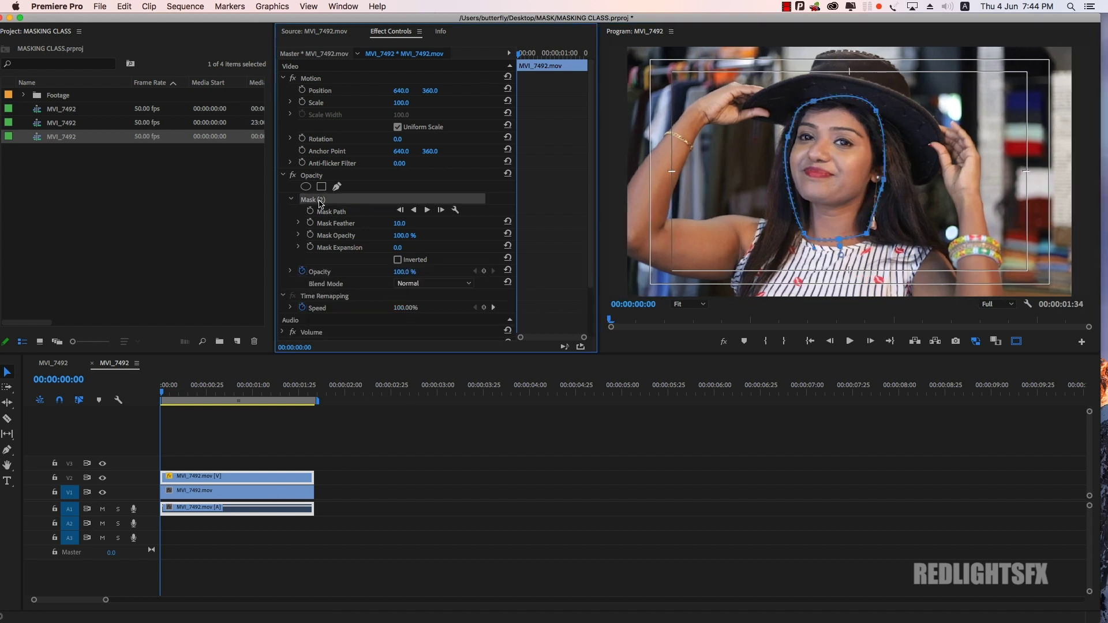
pyautogui.click(427, 211)
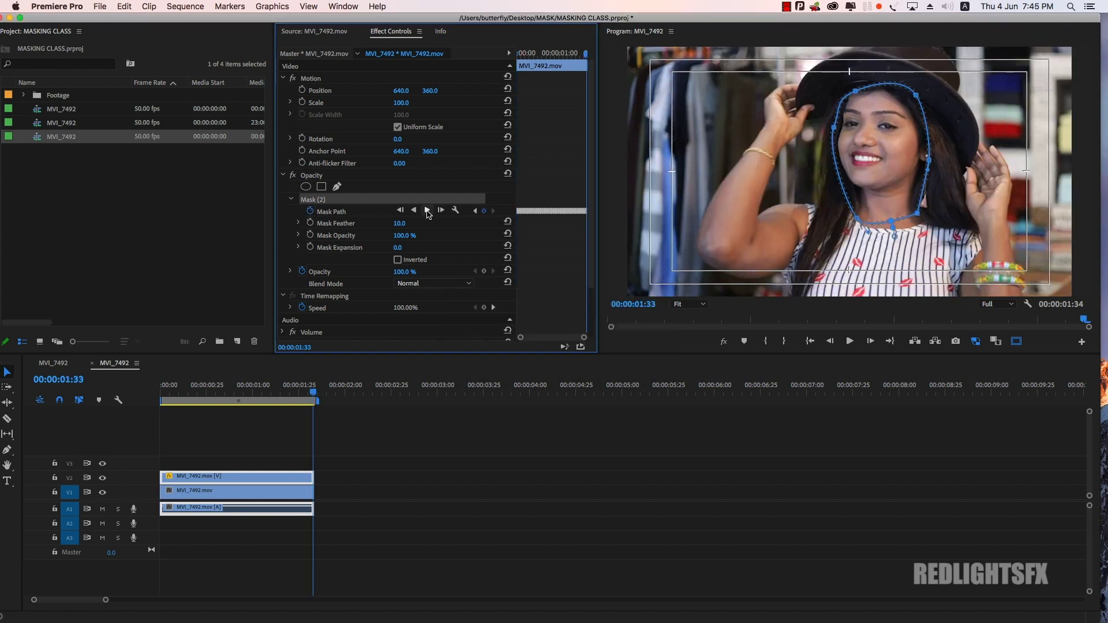
pyautogui.moveTo(318, 388); pyautogui.dragTo(159, 402)
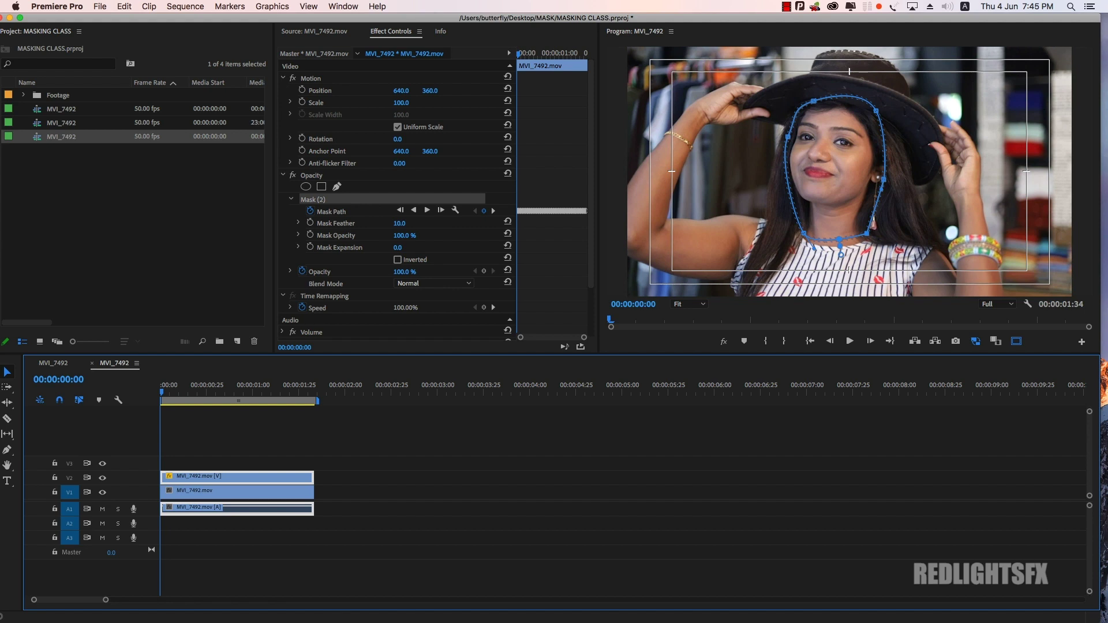
# Step: Warm the temperature, lift shadows and exposure, and boost saturation to 117.1
pyautogui.moveTo(326, 17); pyautogui.dragTo(475, 4)
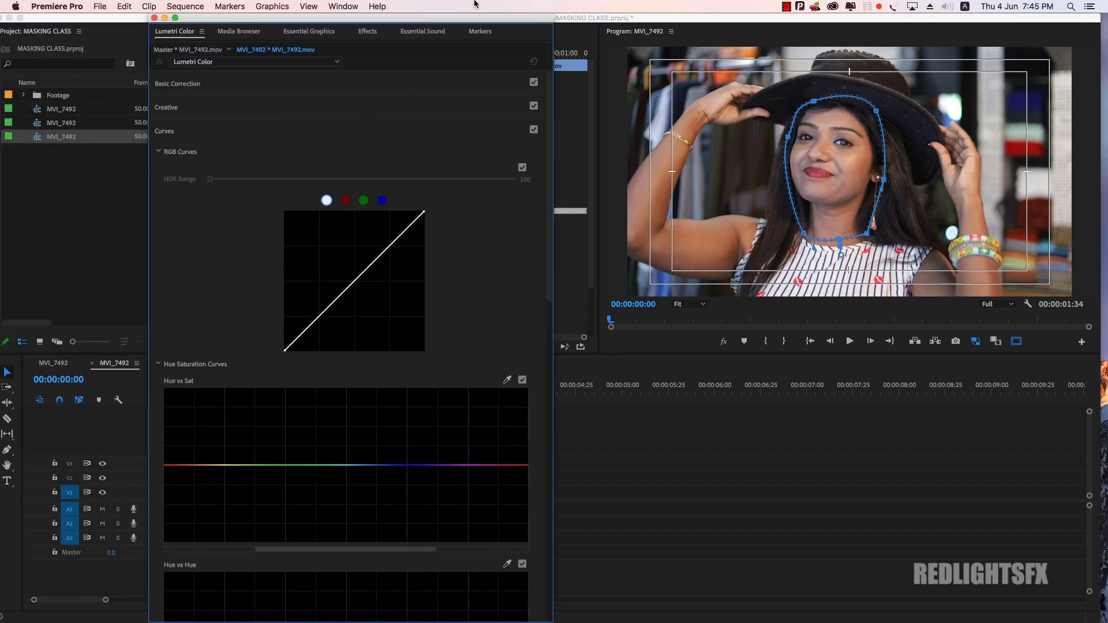
pyautogui.click(201, 85)
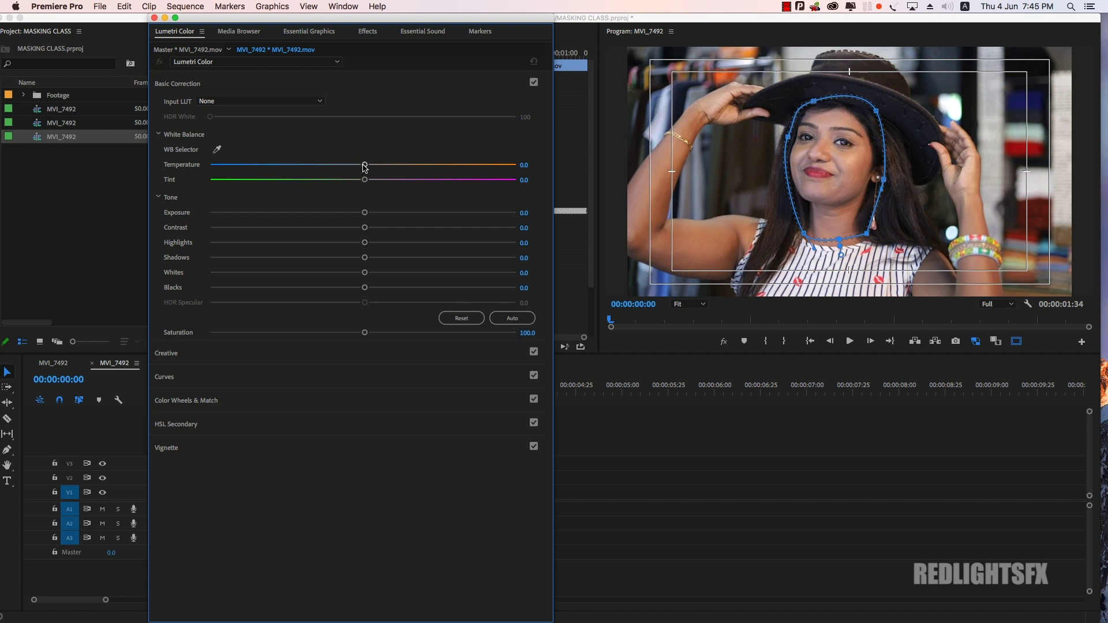
pyautogui.moveTo(364, 165); pyautogui.dragTo(387, 168)
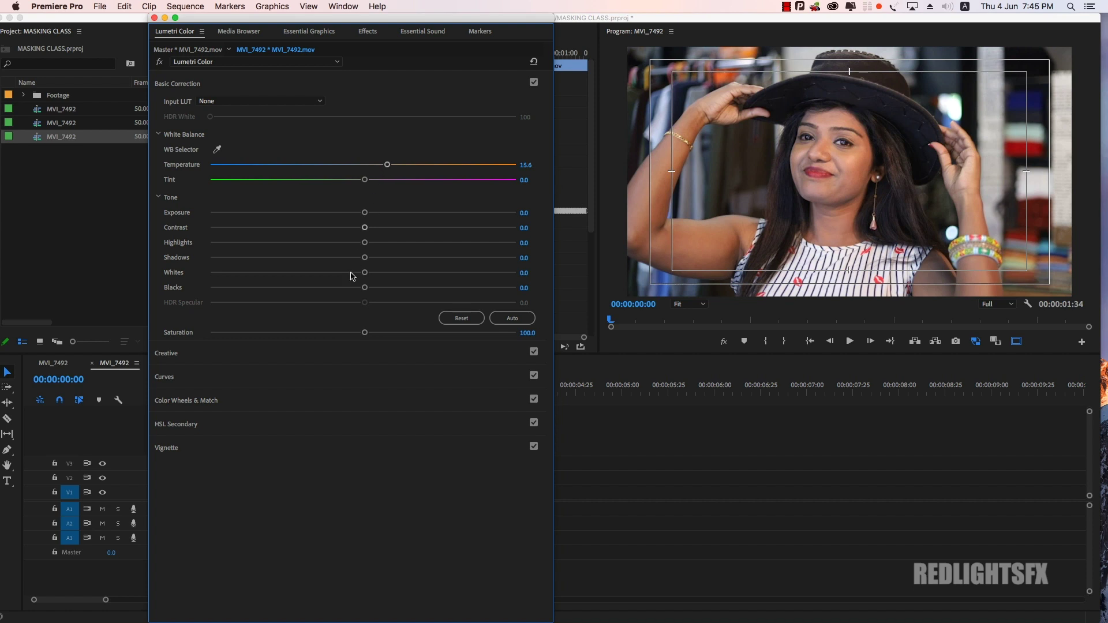
pyautogui.moveTo(365, 258)
pyautogui.mouseDown()
pyautogui.moveTo(383, 258)
pyautogui.moveTo(385, 243)
pyautogui.moveTo(385, 273)
pyautogui.mouseUp()
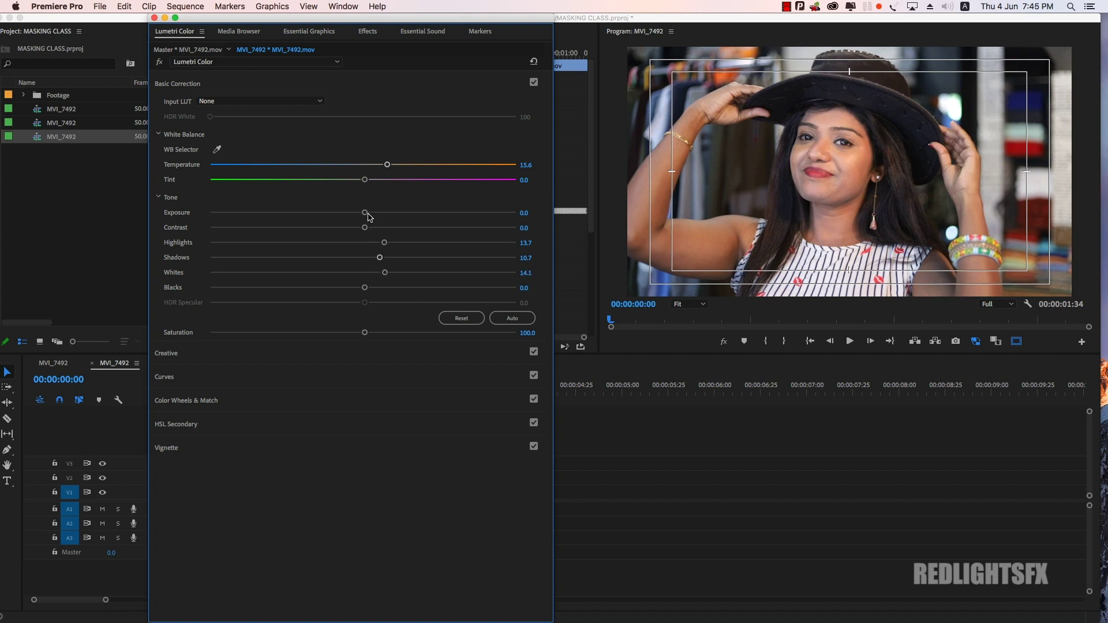
pyautogui.moveTo(368, 214); pyautogui.dragTo(379, 228)
pyautogui.moveTo(366, 334); pyautogui.dragTo(391, 336)
# Step: Boost red-magenta saturation in Hue vs Sat, raise vibrance to 18.6 and whites to 35.7
pyautogui.click(176, 375)
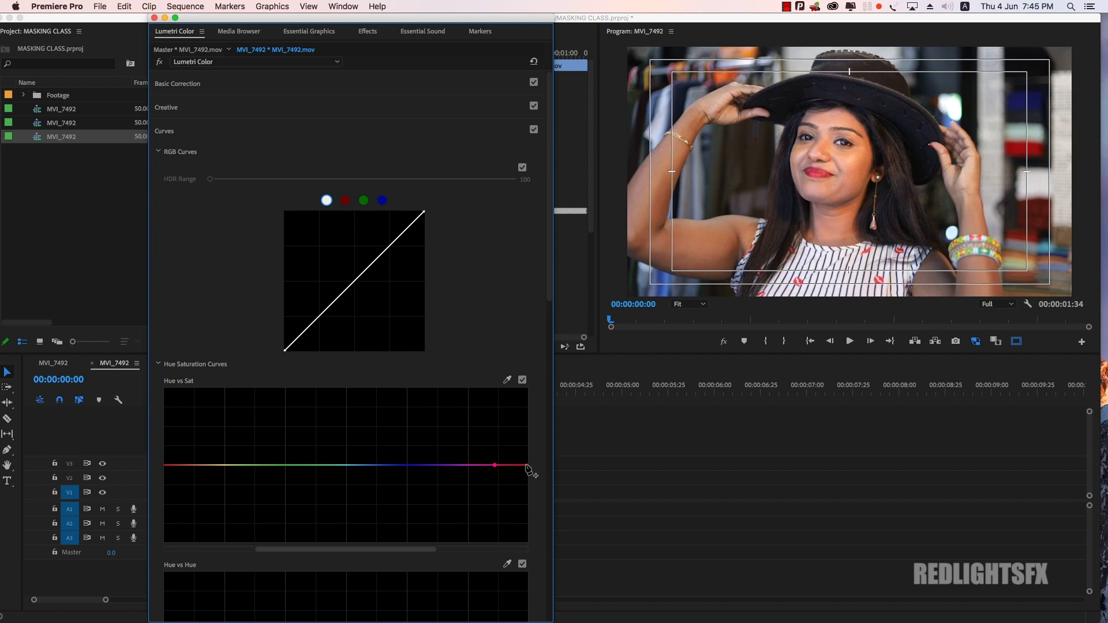
pyautogui.moveTo(514, 465); pyautogui.dragTo(511, 457)
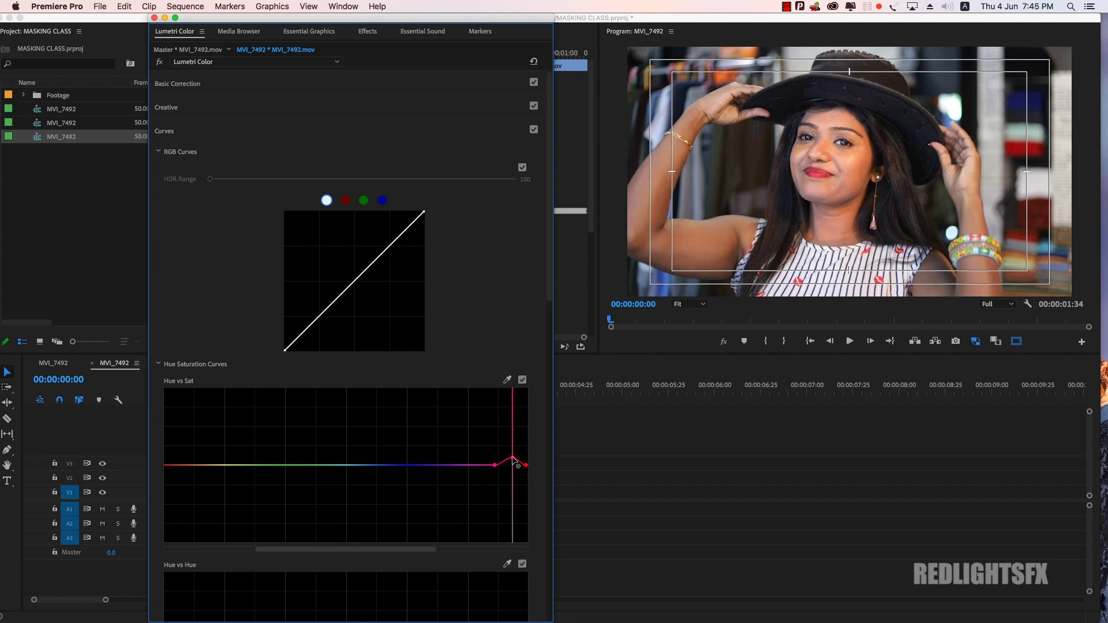
pyautogui.click(180, 109)
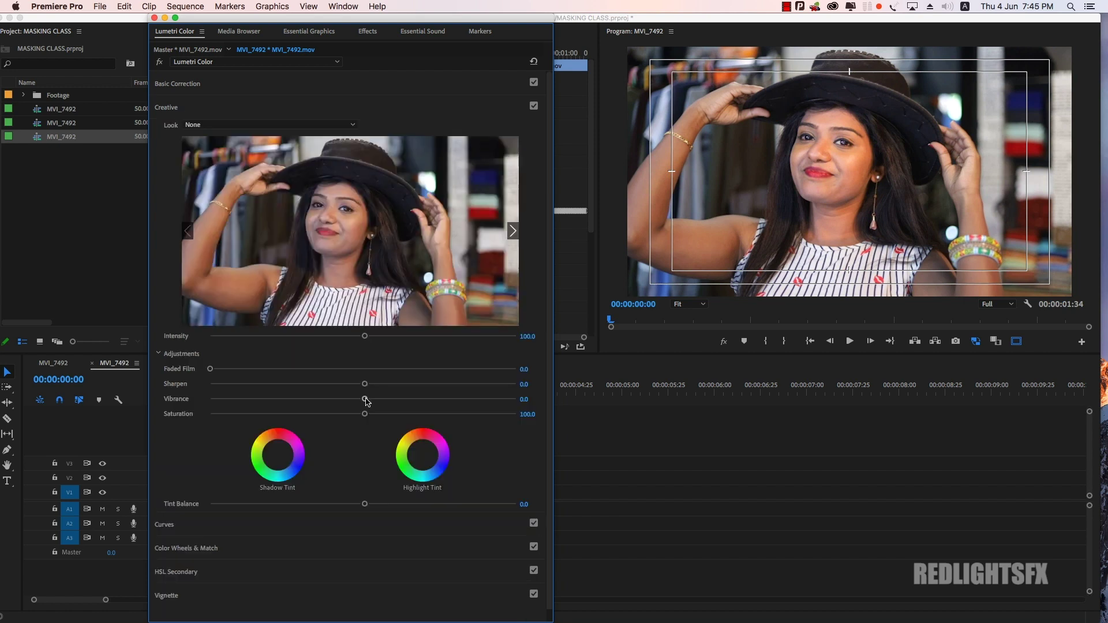
pyautogui.moveTo(365, 400); pyautogui.dragTo(392, 399)
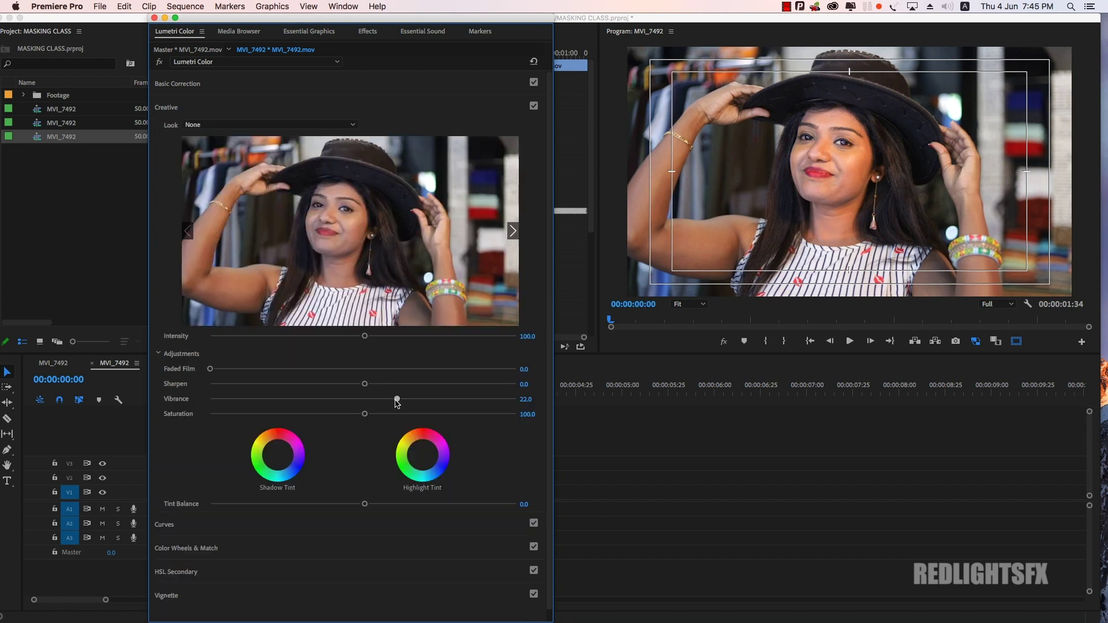
pyautogui.click(191, 85)
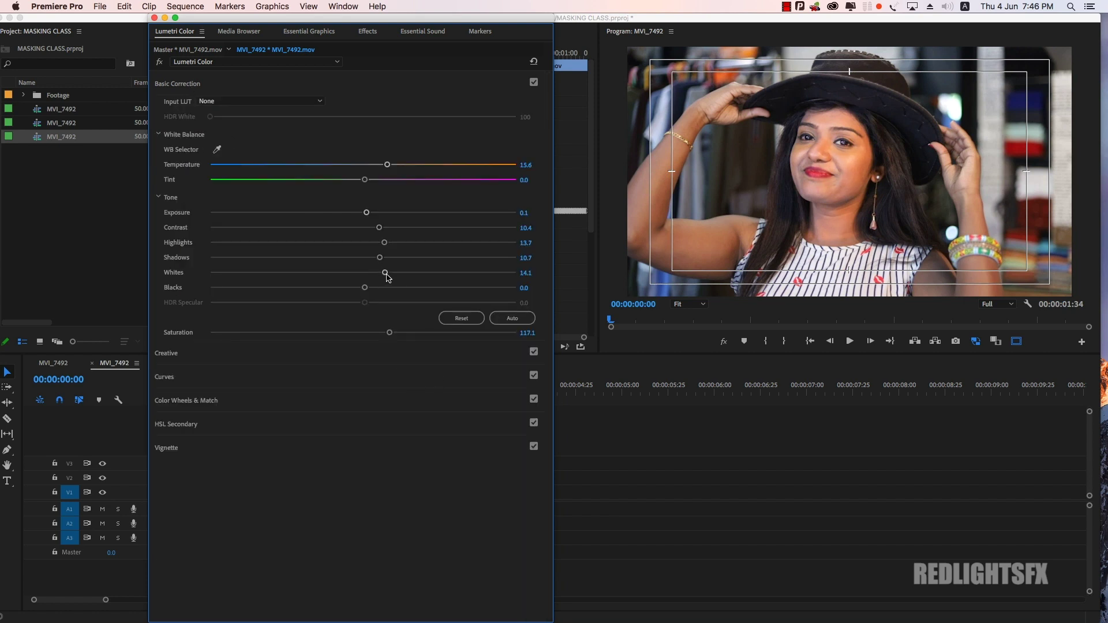
pyautogui.moveTo(386, 275)
pyautogui.mouseDown()
pyautogui.moveTo(415, 273)
pyautogui.moveTo(396, 242)
pyautogui.mouseUp()
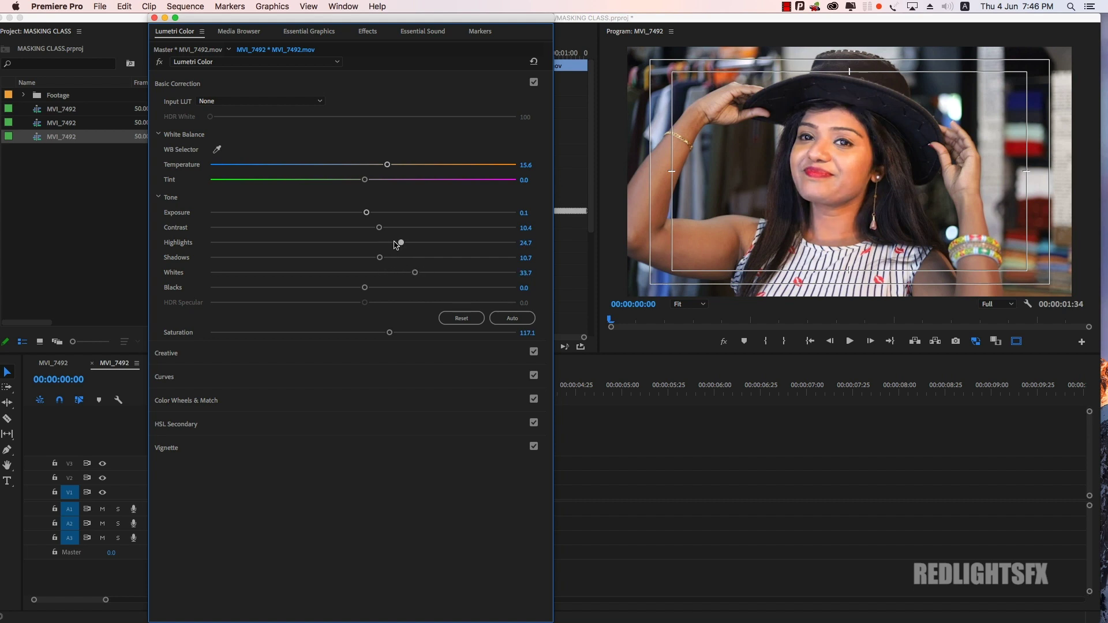
# Step: Play the sequence and toggle V2 off and on to compare the layered grade
pyautogui.click(154, 18)
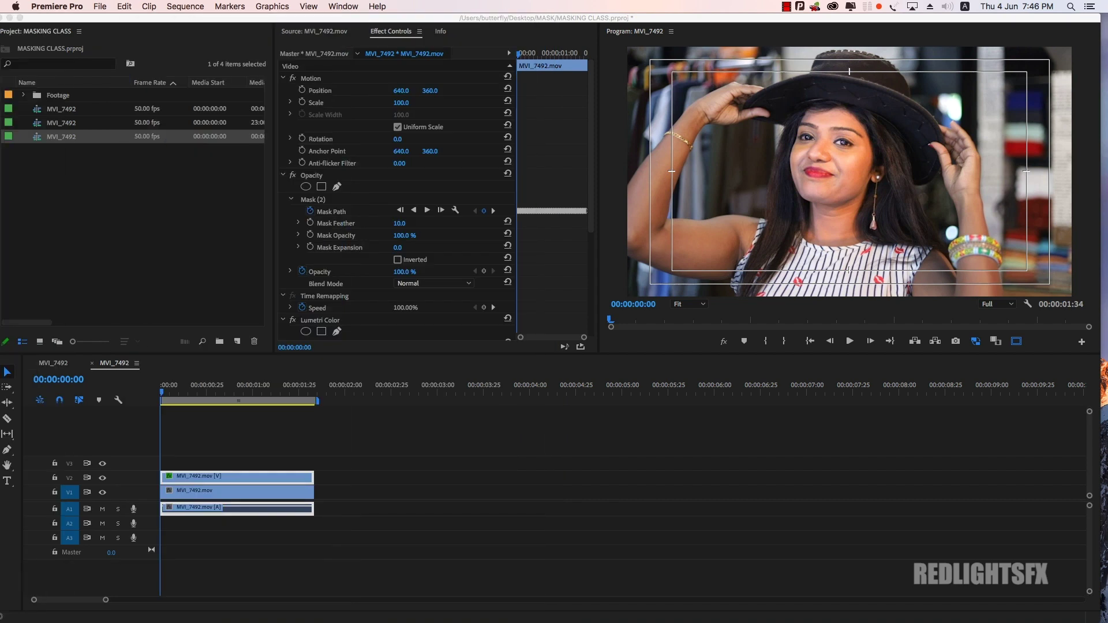
pyautogui.click(208, 410)
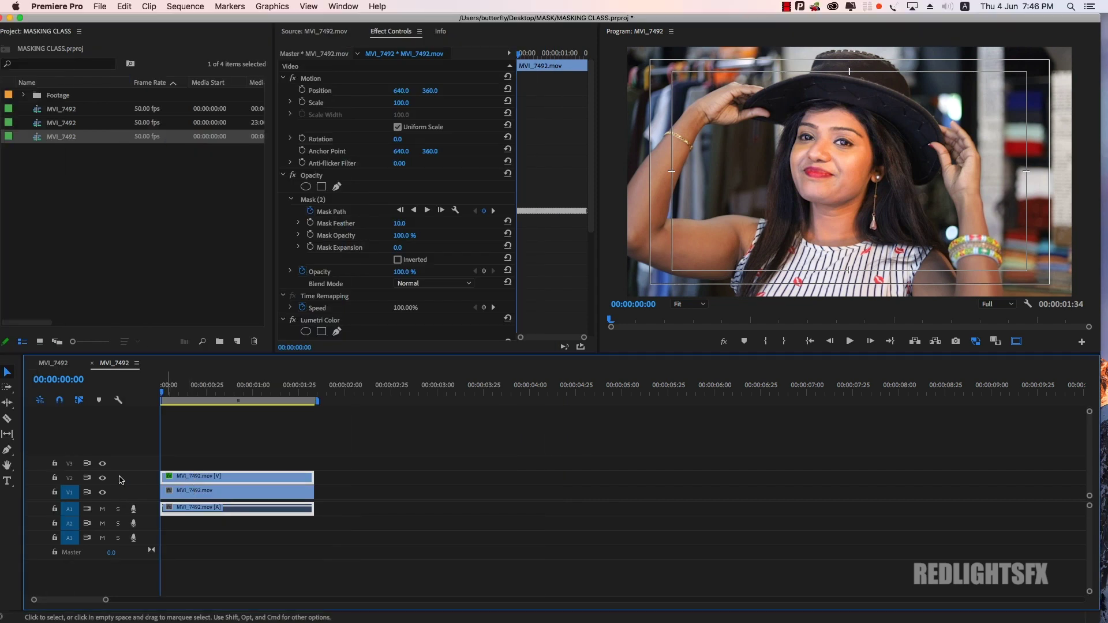
pyautogui.press('space')
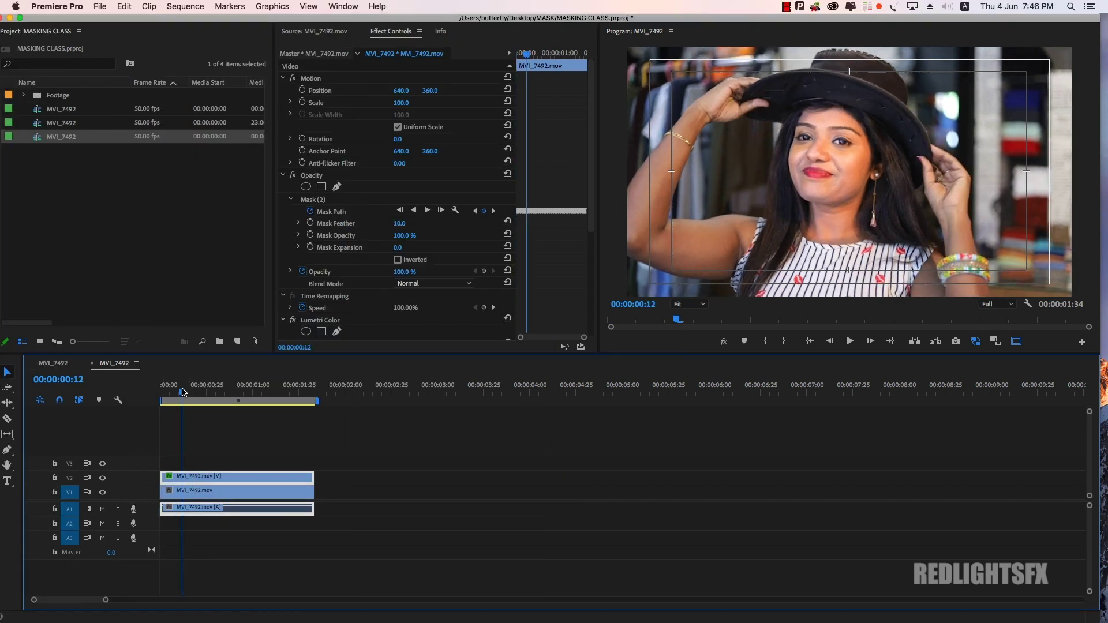
pyautogui.press('Home')
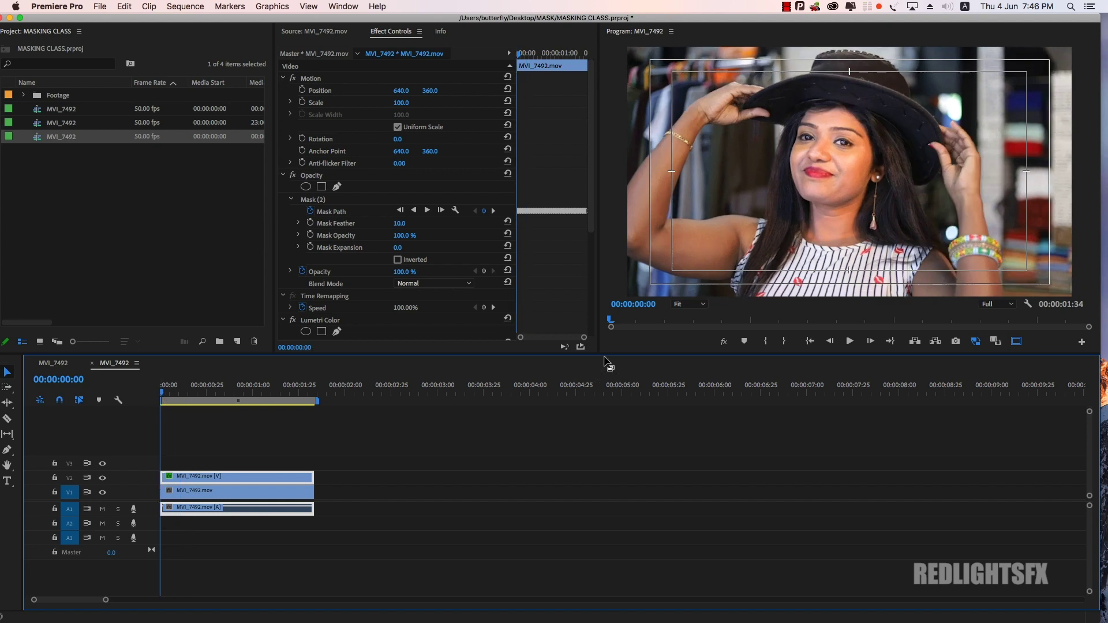
pyautogui.moveTo(604, 356); pyautogui.dragTo(603, 486)
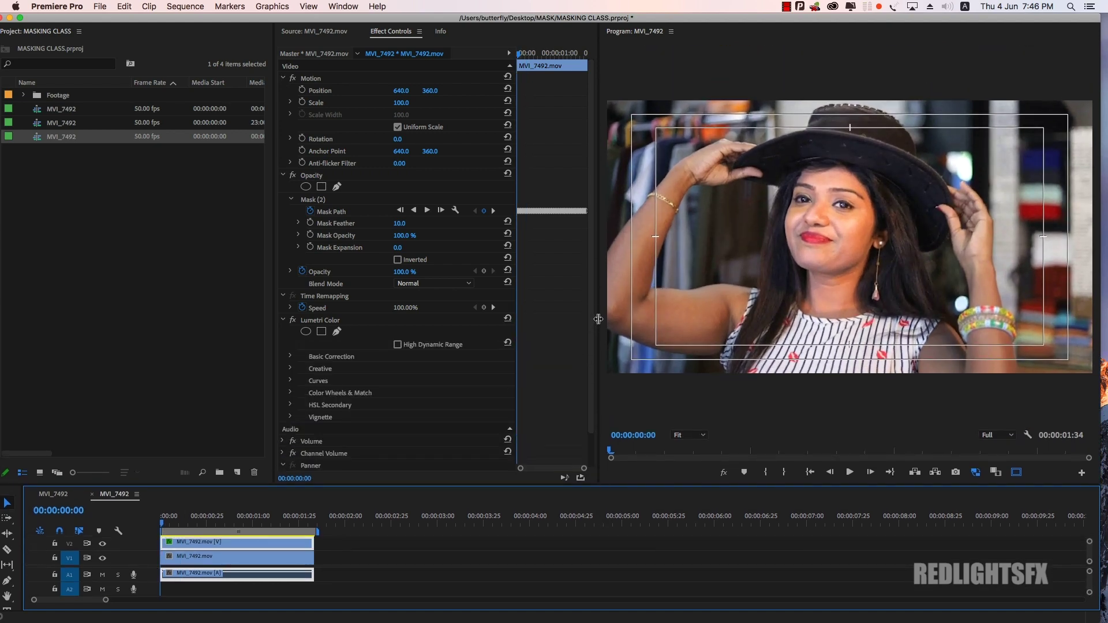
pyautogui.moveTo(598, 320); pyautogui.dragTo(450, 305)
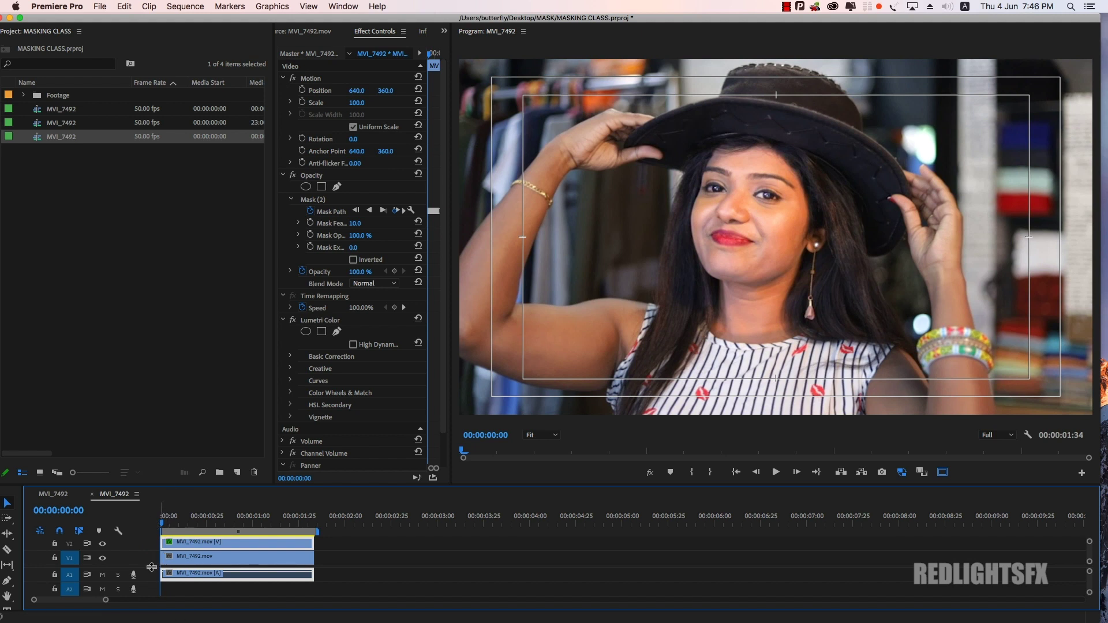
pyautogui.moveTo(152, 567); pyautogui.dragTo(151, 577)
pyautogui.click(103, 554)
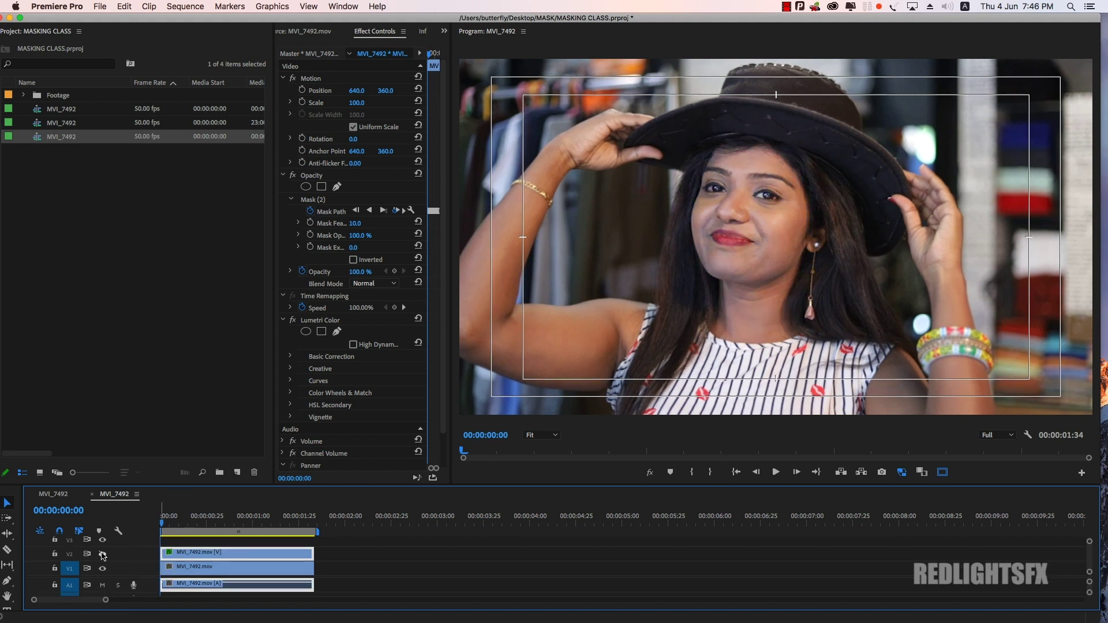
pyautogui.click(103, 554)
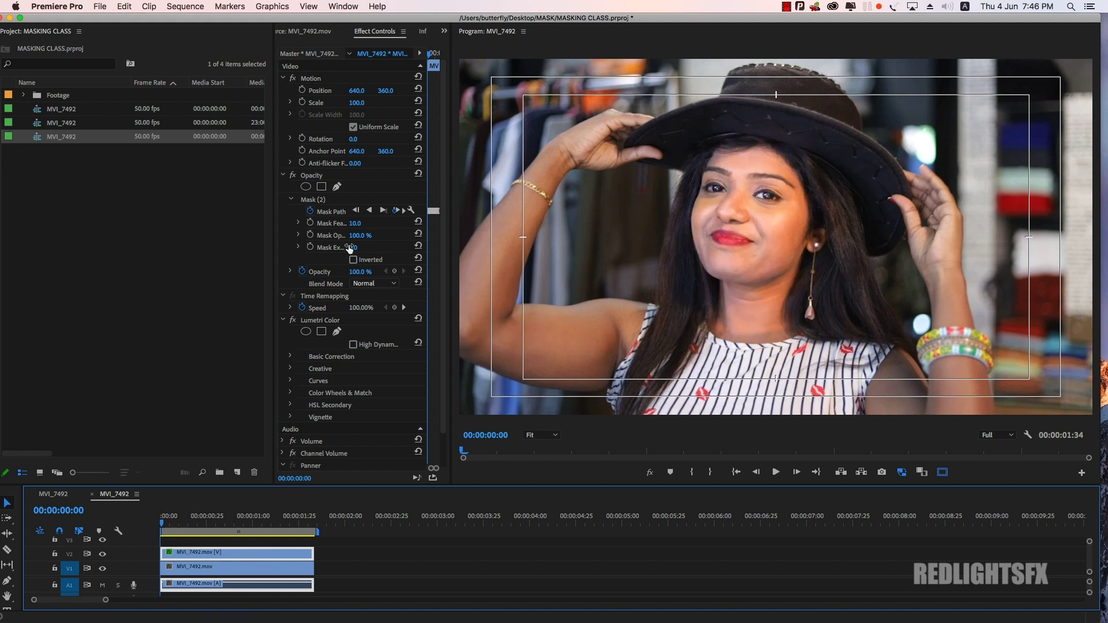
# Step: Raise the face mask feather to 26 and restore the timeline height
pyautogui.moveTo(354, 227); pyautogui.dragTo(356, 226)
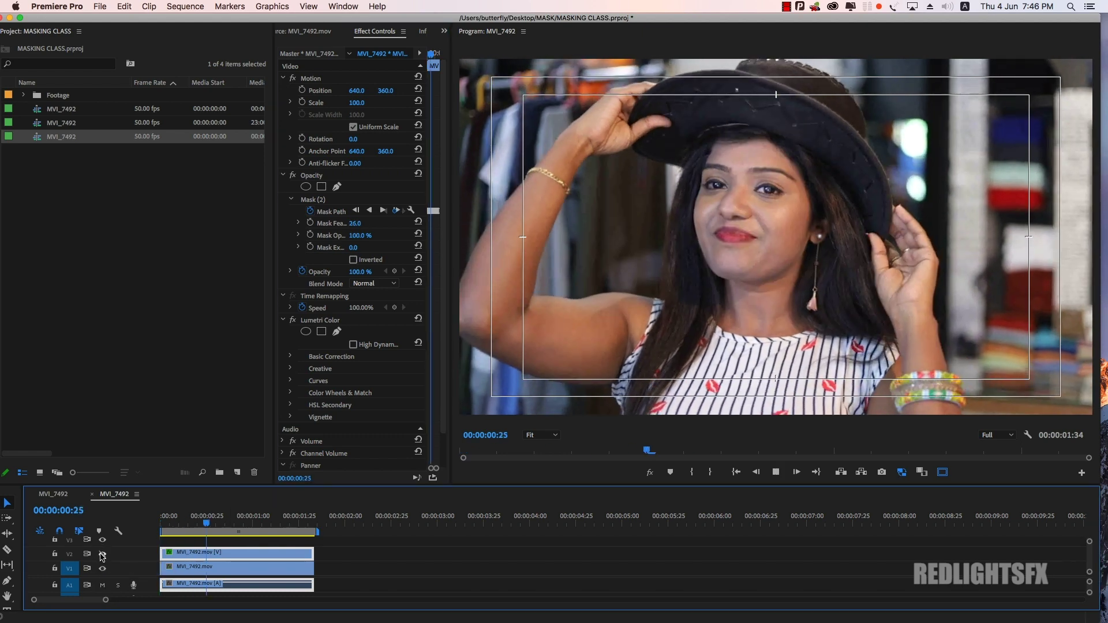
pyautogui.press('space')
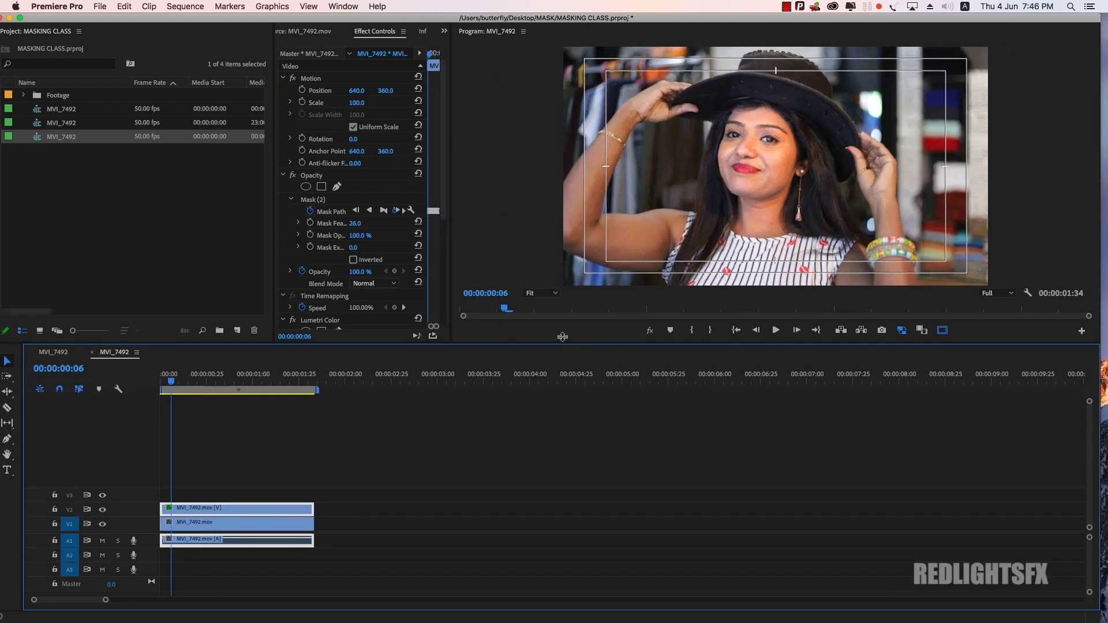
pyautogui.moveTo(542, 484); pyautogui.dragTo(543, 332)
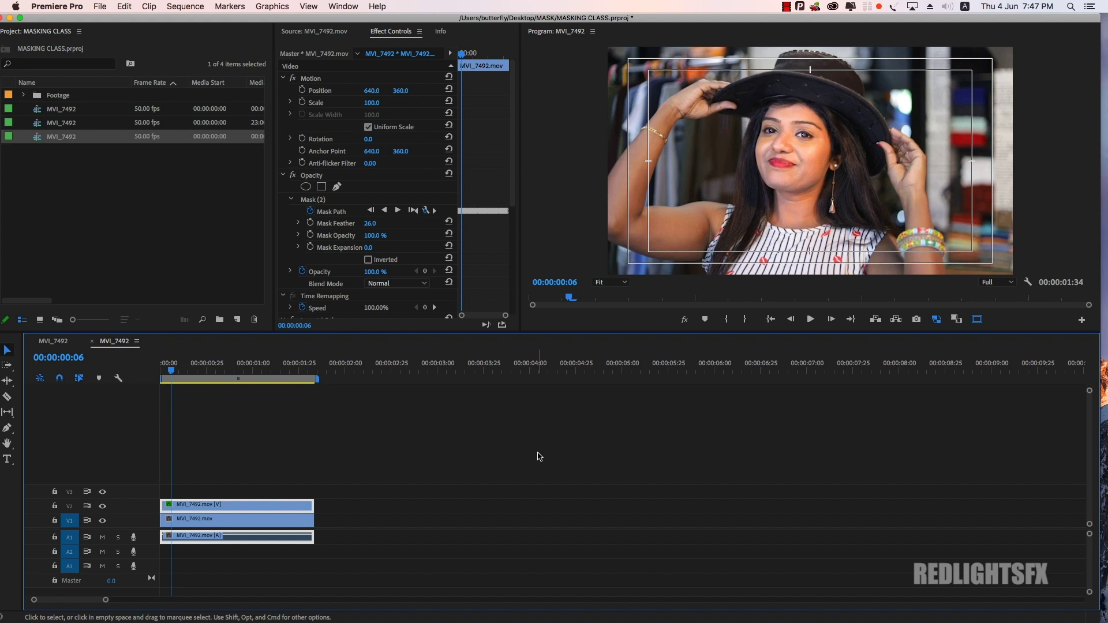
# Step: Create a new black Color Matte in the project
pyautogui.click(279, 482)
pyautogui.press('Left')
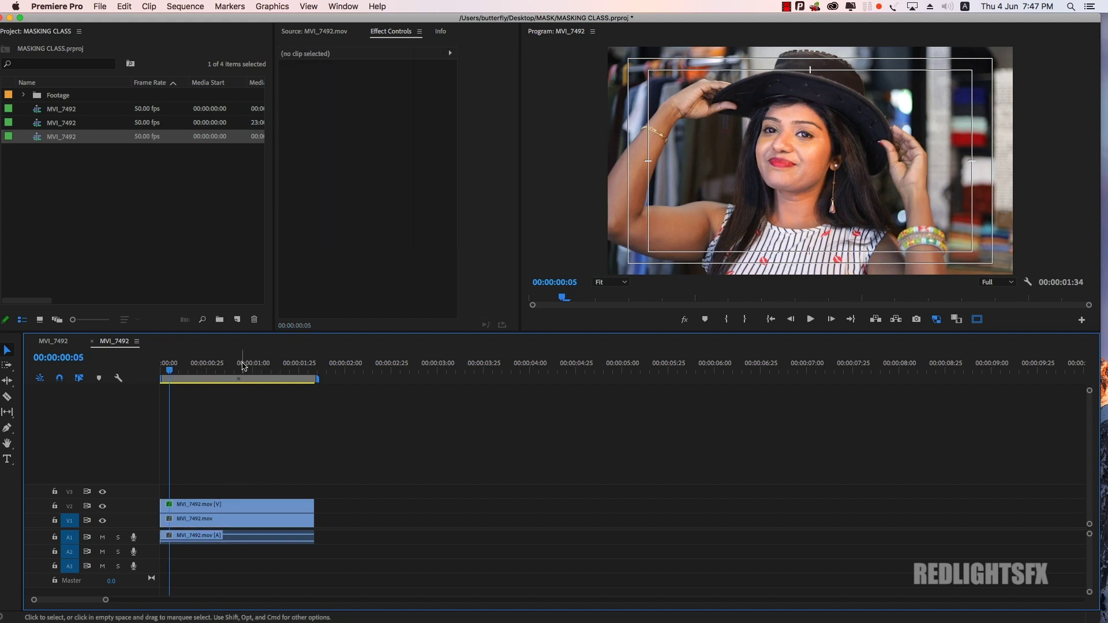
pyautogui.click(237, 319)
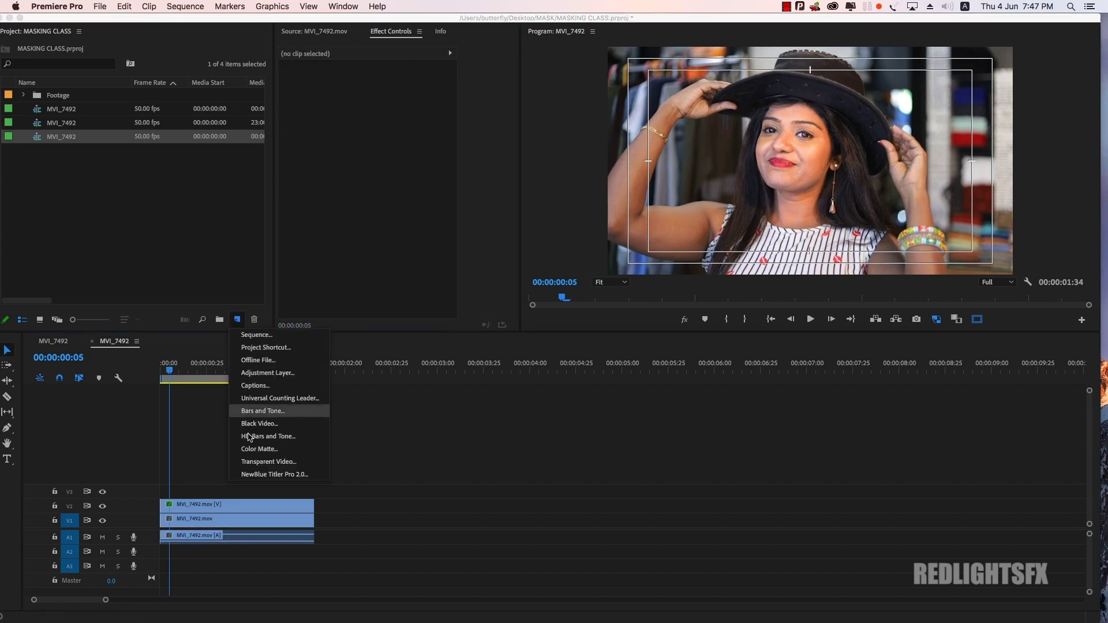
pyautogui.click(259, 449)
pyautogui.click(612, 368)
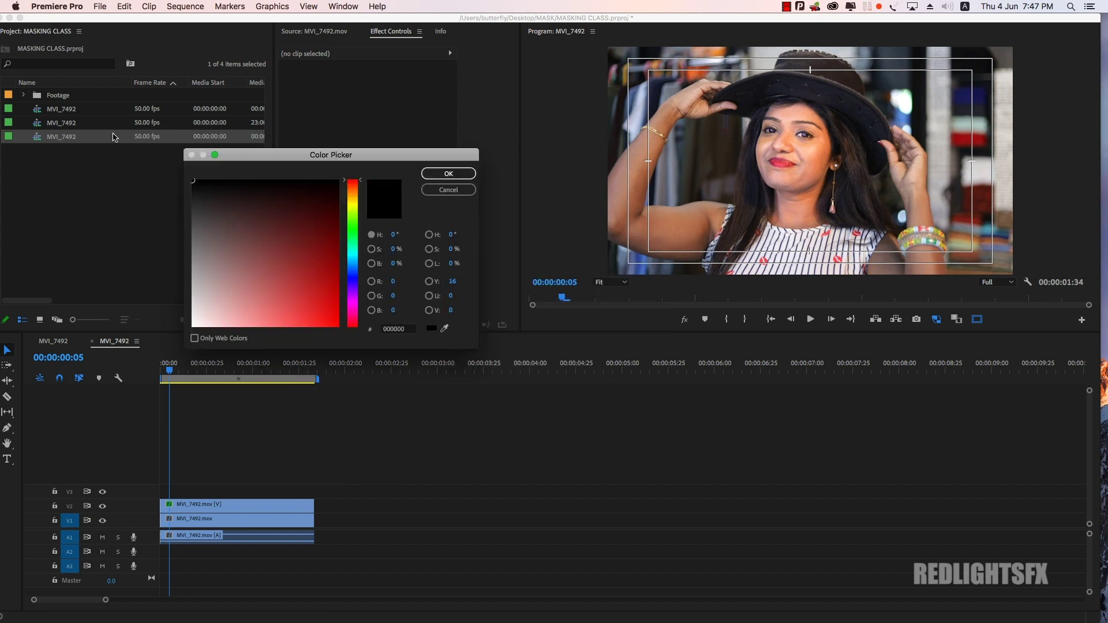
pyautogui.click(448, 174)
pyautogui.click(571, 342)
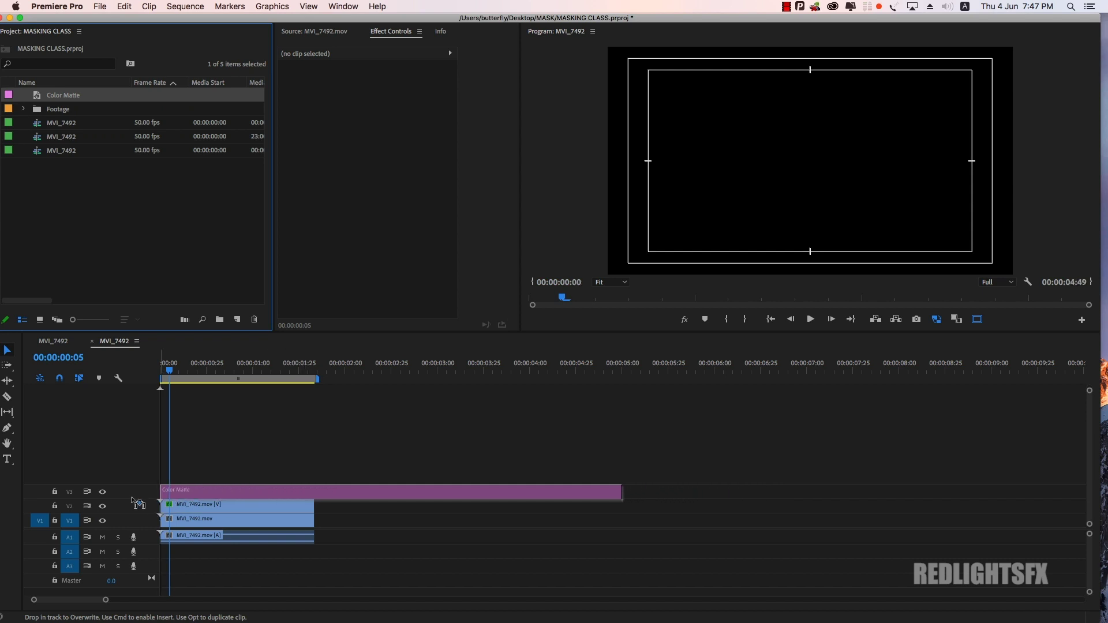
# Step: Place the black matte on V3 from the start, trimmed to end with the video clip
pyautogui.moveTo(43, 95); pyautogui.dragTo(167, 491)
pyautogui.press('c')
pyautogui.click(315, 491)
pyautogui.press('v')
pyautogui.click(340, 491)
pyautogui.press('Delete')
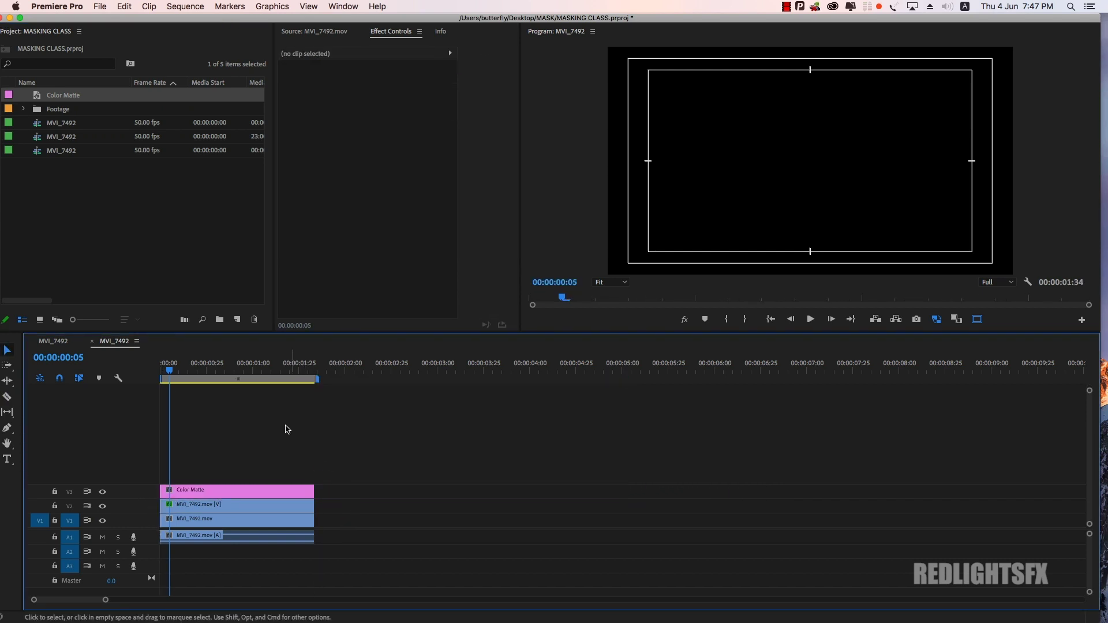
pyautogui.click(222, 499)
pyautogui.click(221, 493)
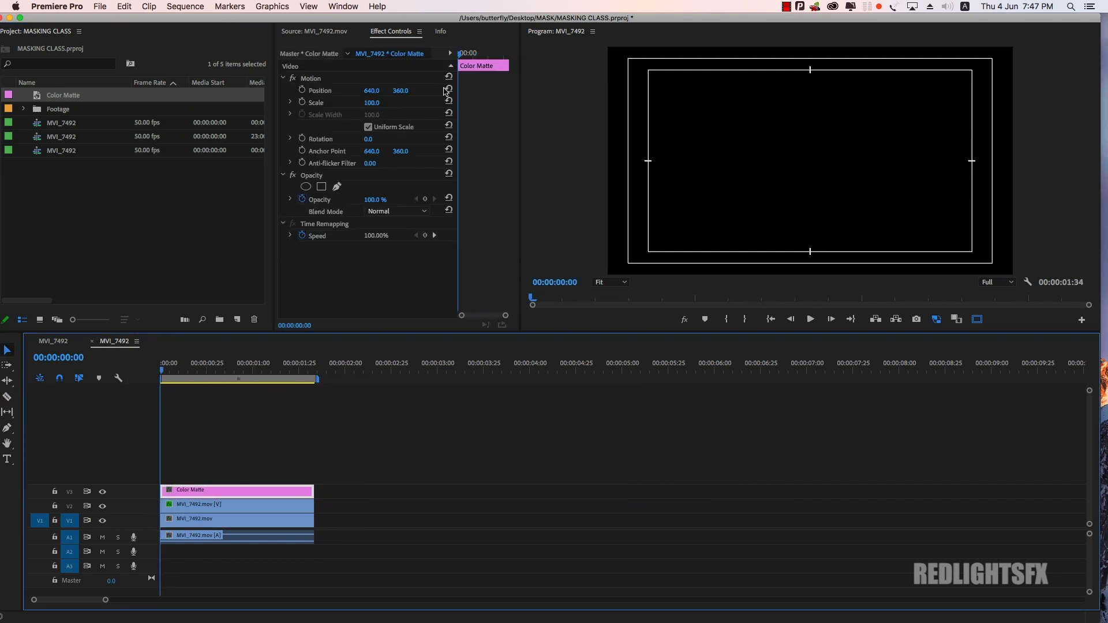
# Step: Add an inverted rectangle mask and squeeze it into a thin horizontal band across the frame
pyautogui.click(312, 177)
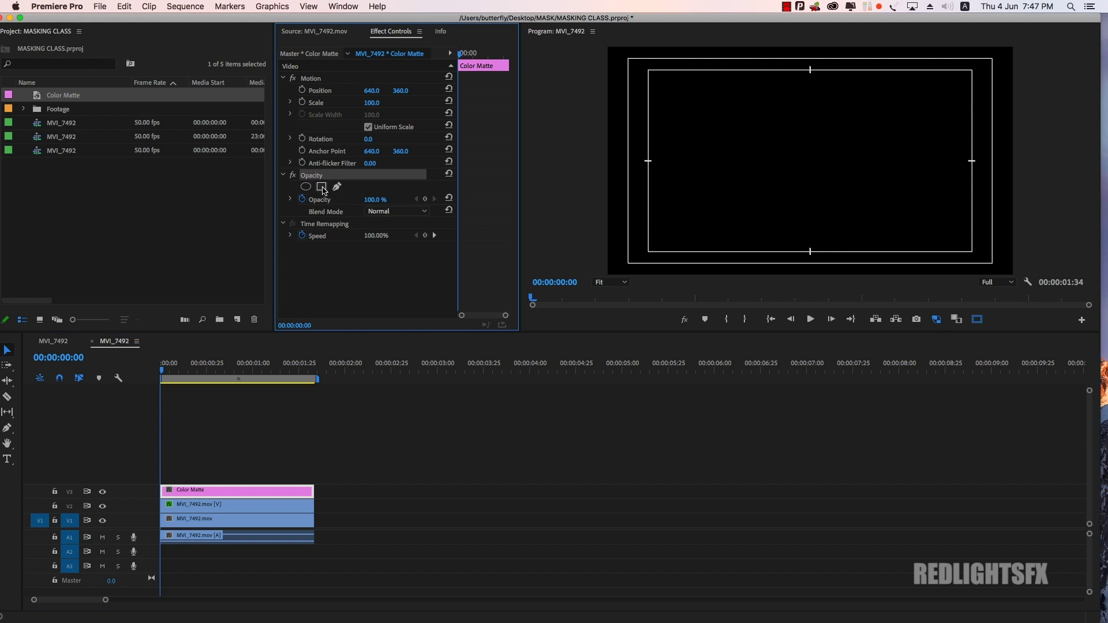
pyautogui.click(322, 186)
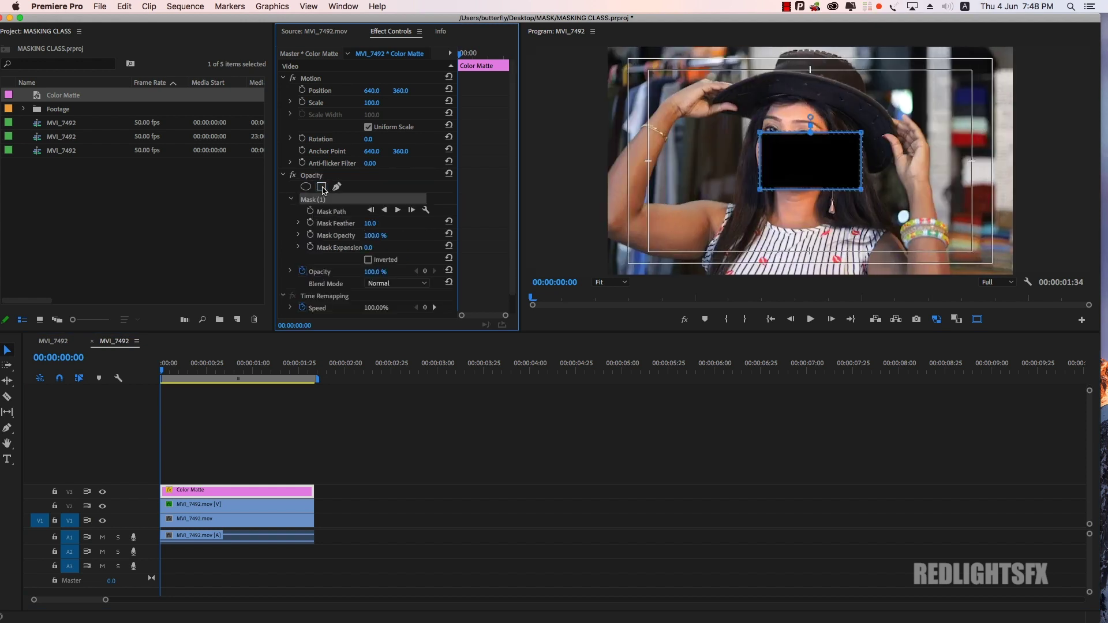
pyautogui.click(368, 260)
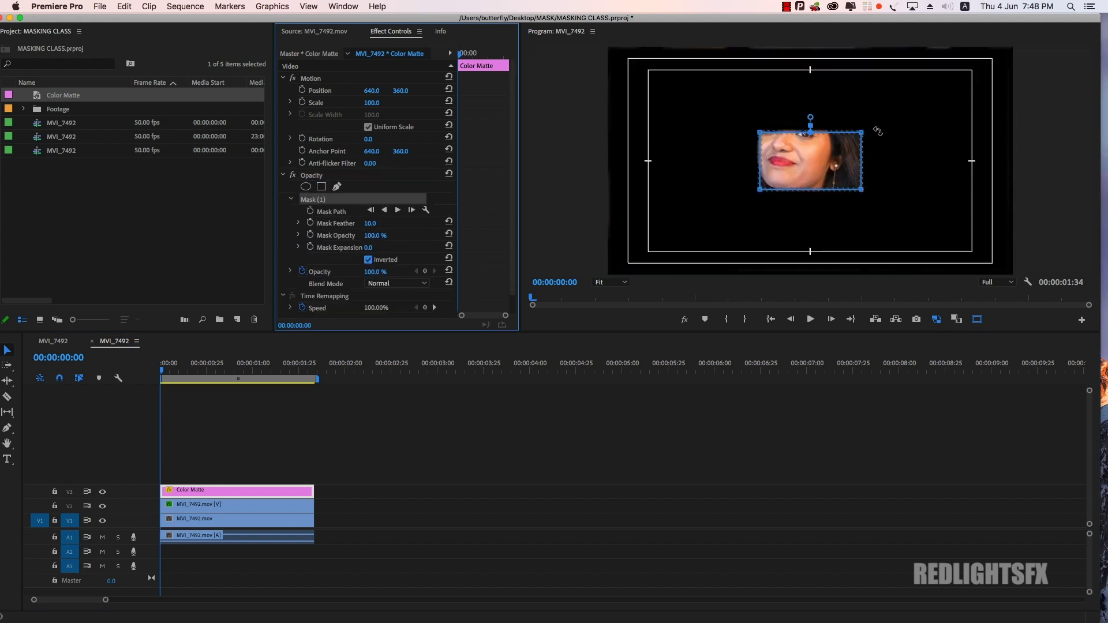
pyautogui.moveTo(861, 133); pyautogui.dragTo(1025, 163)
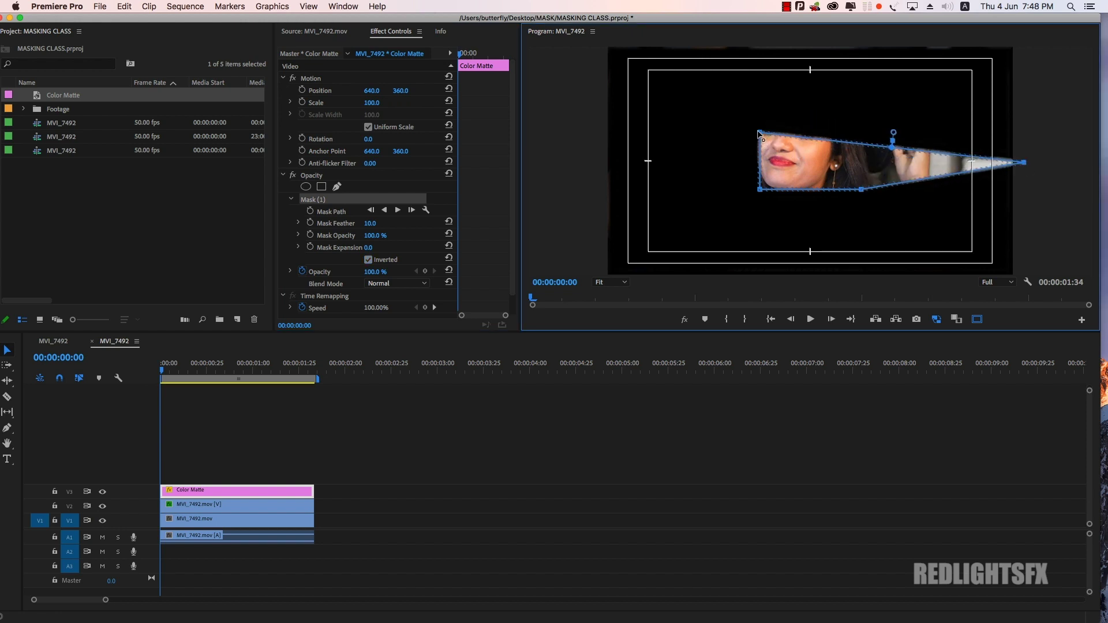
pyautogui.moveTo(759, 134); pyautogui.dragTo(559, 161)
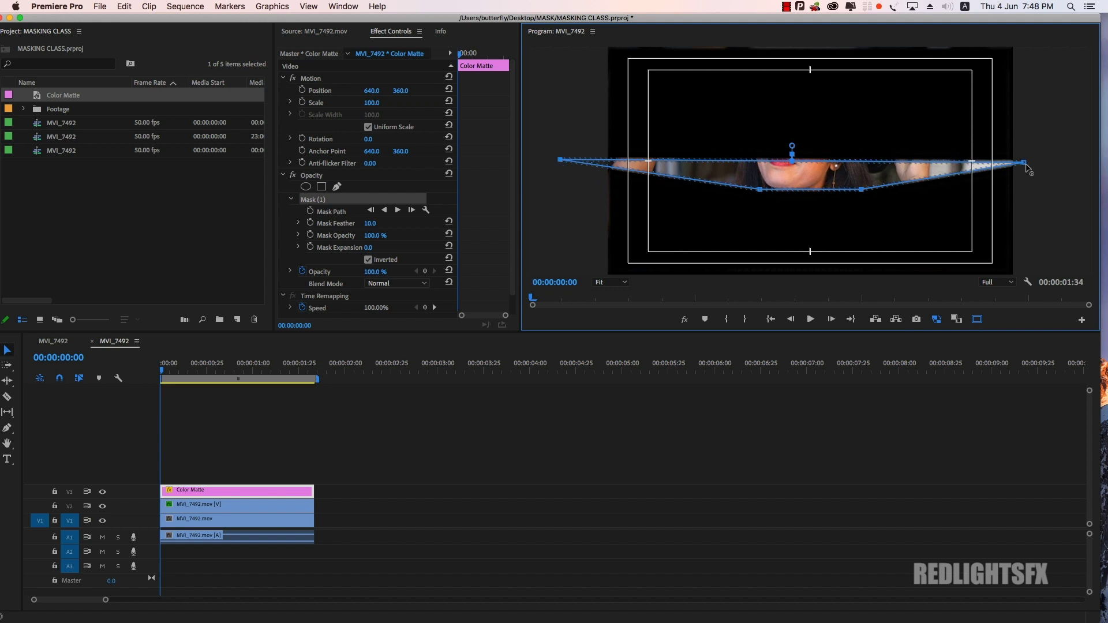
pyautogui.moveTo(1026, 163); pyautogui.dragTo(1026, 161)
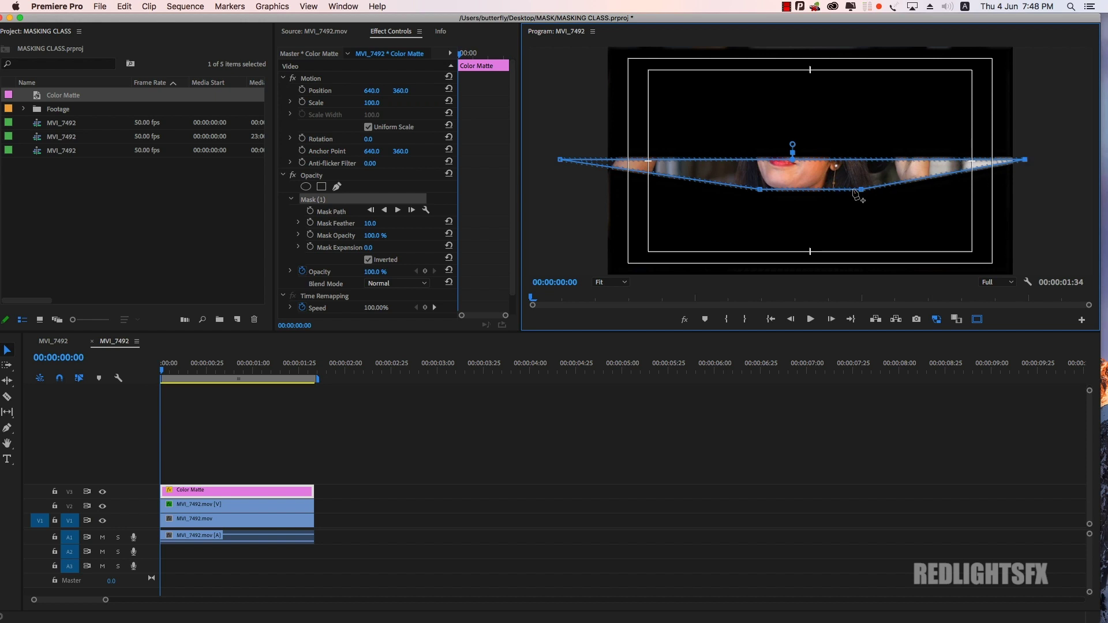
pyautogui.moveTo(861, 190); pyautogui.dragTo(1024, 163)
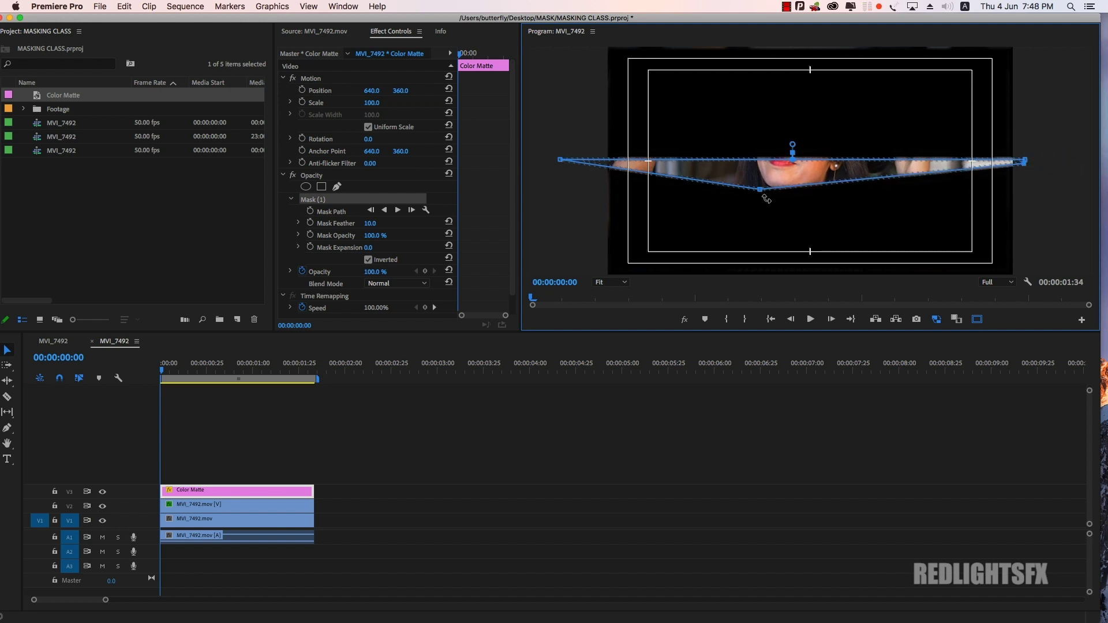
pyautogui.moveTo(760, 190); pyautogui.dragTo(558, 166)
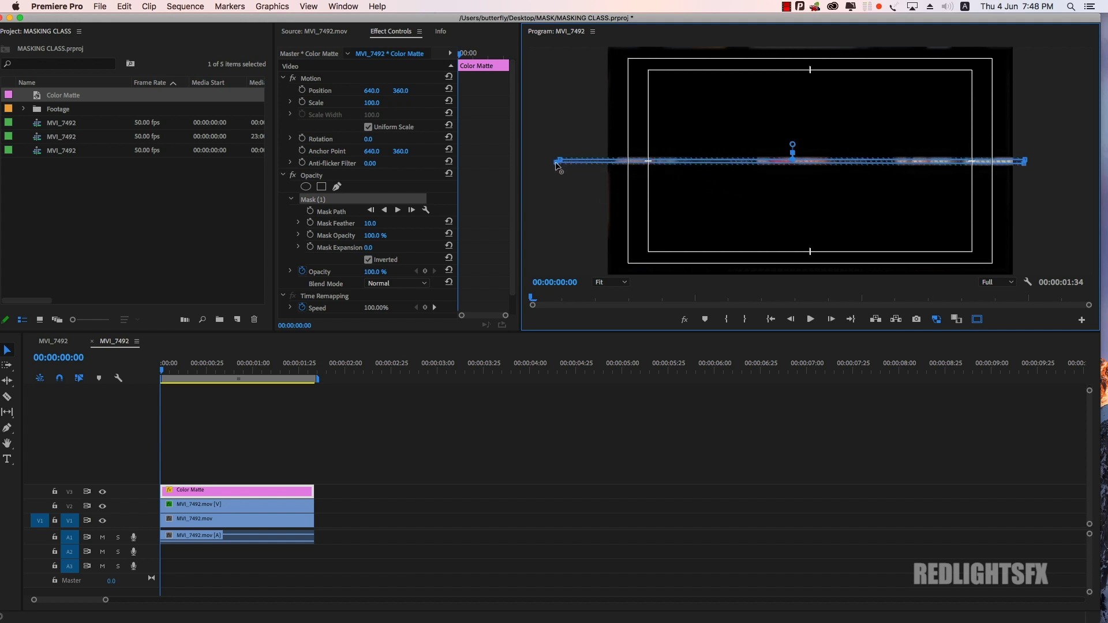
pyautogui.moveTo(555, 164); pyautogui.dragTo(559, 166)
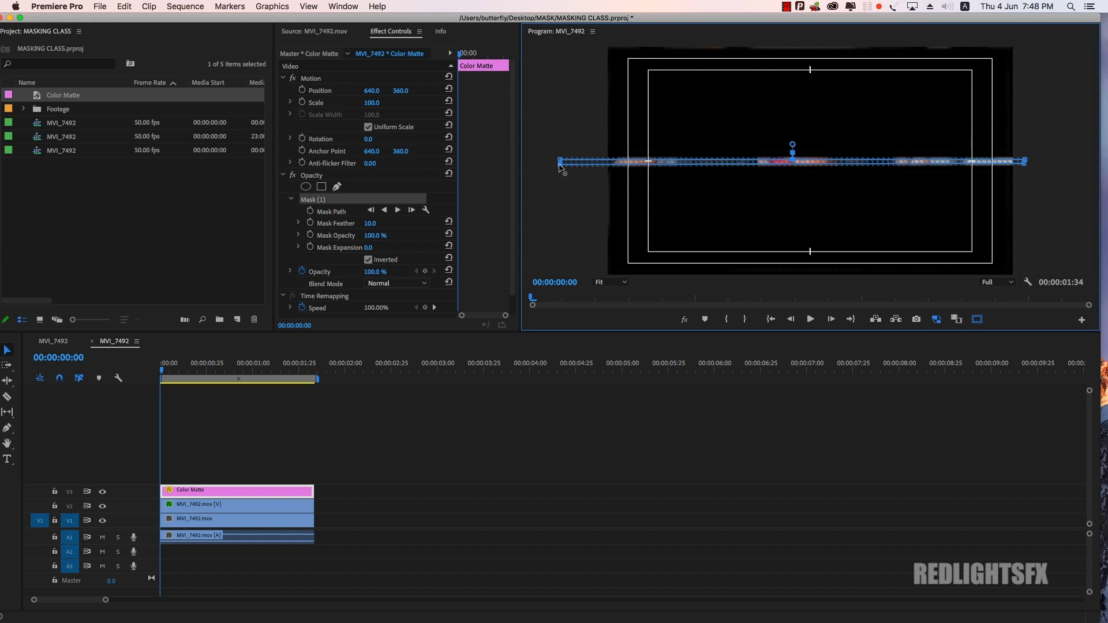
pyautogui.click(195, 489)
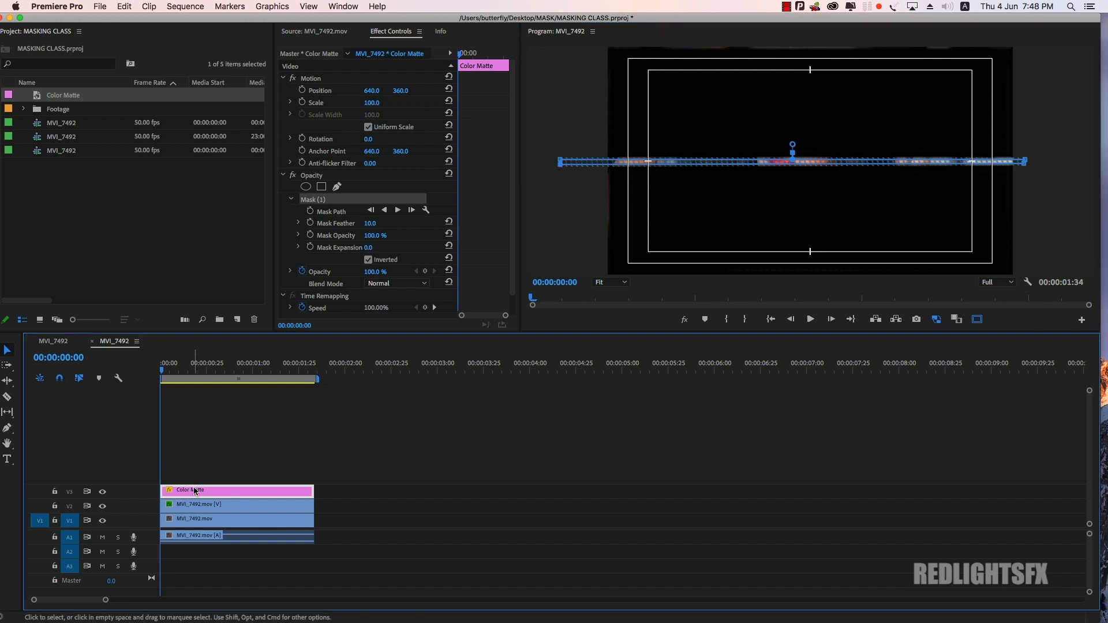
# Step: Start Mask Path keyframing on the Color Matte mask and set Mask Feather to 0
pyautogui.click(310, 212)
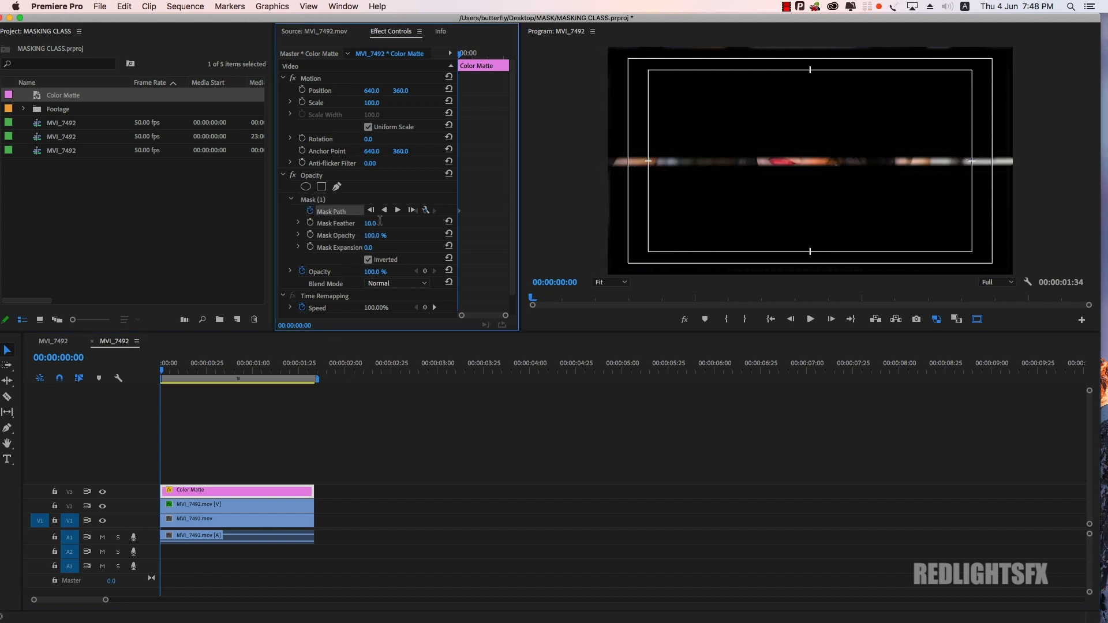
pyautogui.click(380, 222)
pyautogui.write('0')
pyautogui.press('Return')
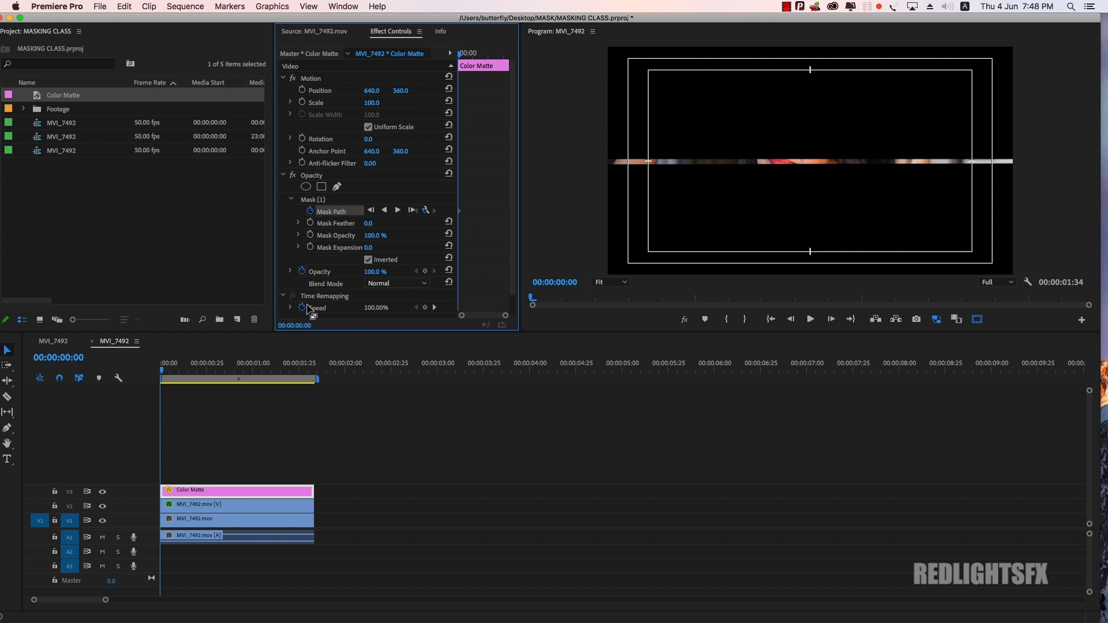
# Step: At frame 25, drag the four mask points outside the frame, then return to the sequence start
pyautogui.press('space')
pyautogui.press('space')
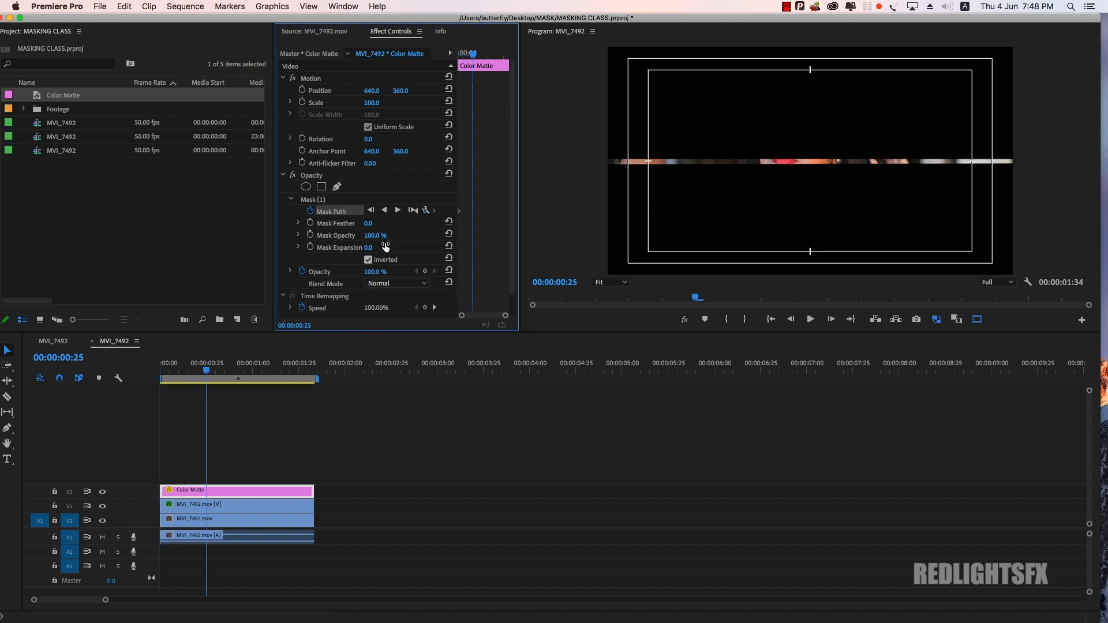
pyautogui.click(317, 199)
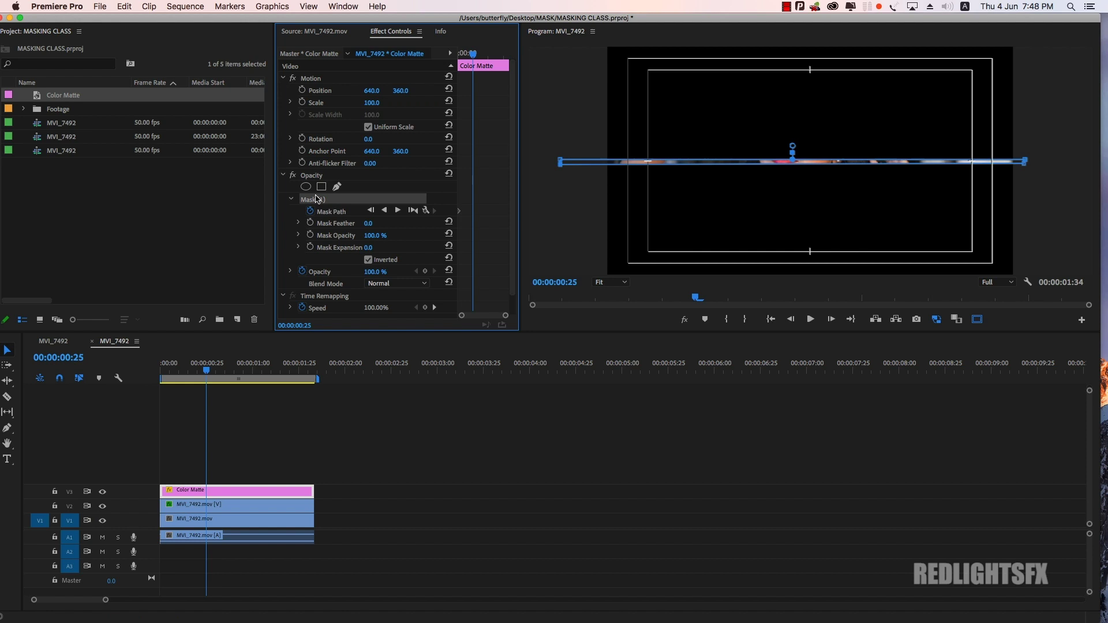
pyautogui.click(560, 162)
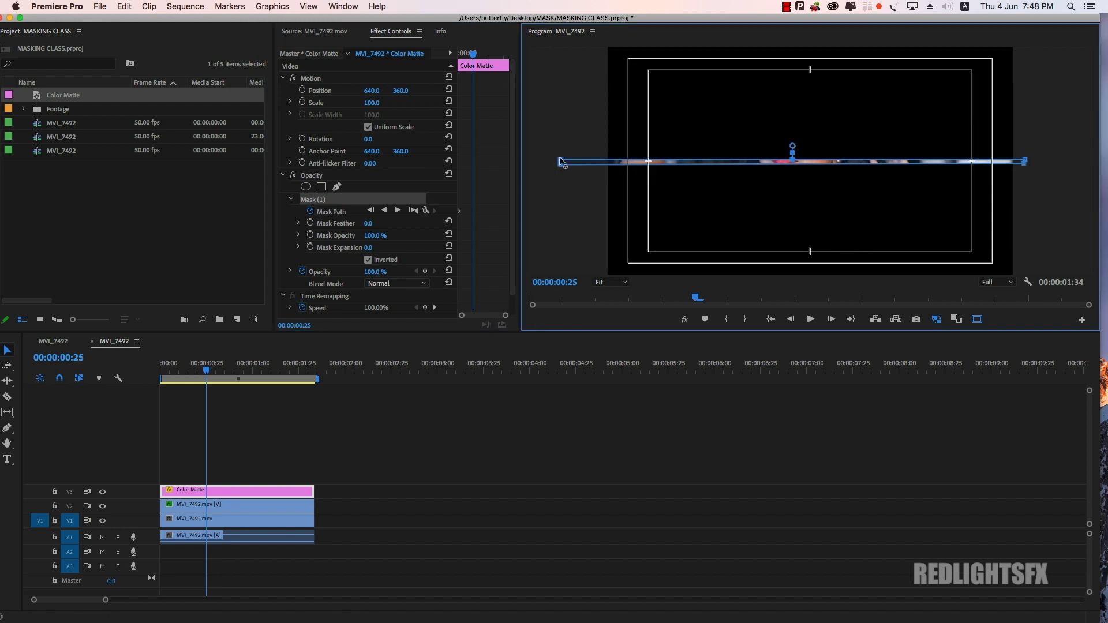
pyautogui.moveTo(562, 162); pyautogui.dragTo(567, 36)
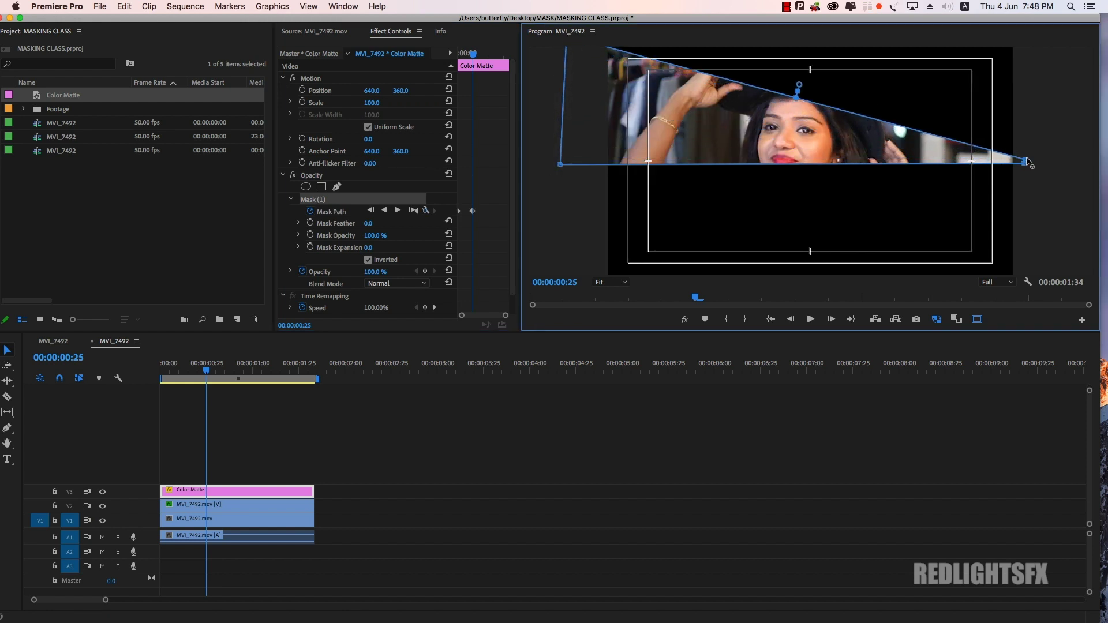
pyautogui.moveTo(1026, 162); pyautogui.dragTo(1023, 39)
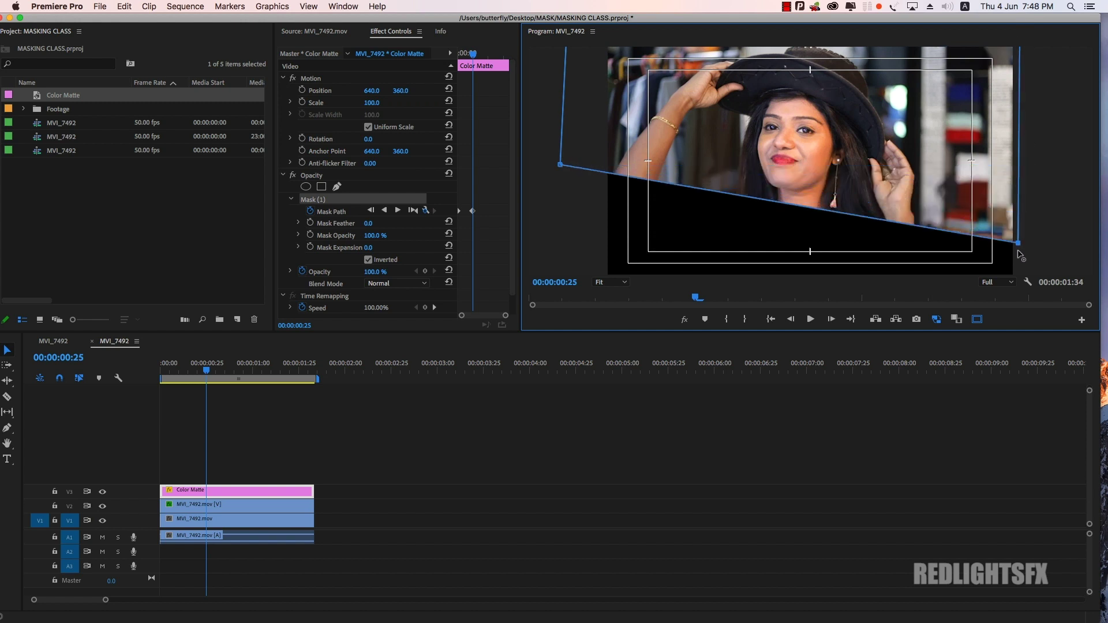
pyautogui.moveTo(1024, 165); pyautogui.dragTo(1021, 292)
pyautogui.moveTo(559, 166); pyautogui.dragTo(580, 285)
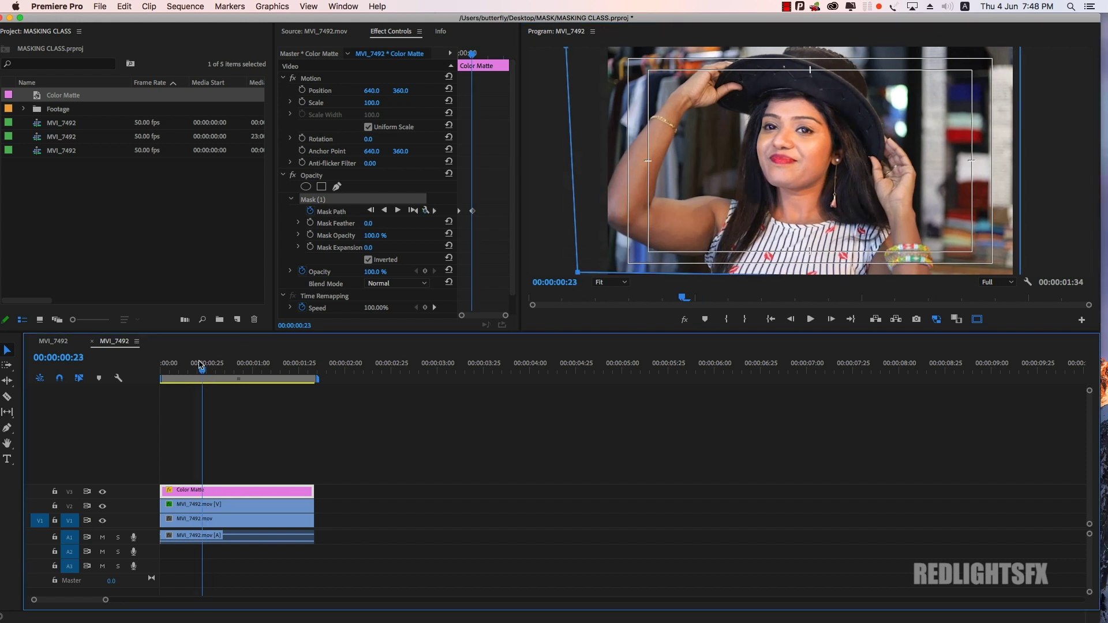
pyautogui.moveTo(206, 369); pyautogui.dragTo(162, 369)
pyautogui.click(401, 479)
# Step: Play back the strip-opening reveal, stop at 00:00:00:30, and reselect the Color Matte clip on V3
pyautogui.press('space')
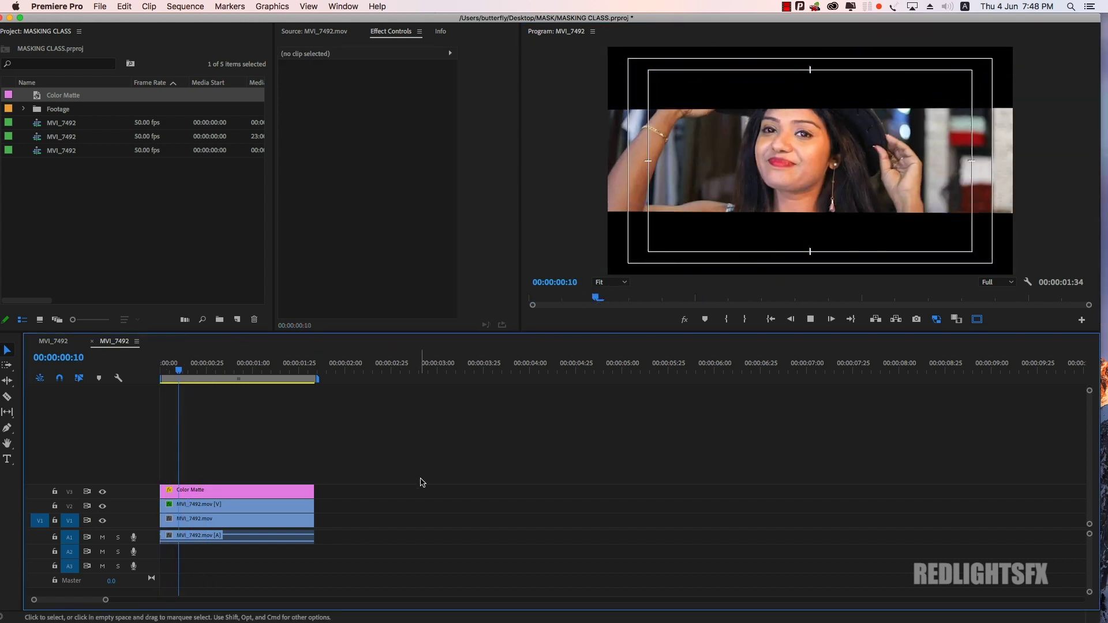
pyautogui.click(260, 520)
pyautogui.moveTo(219, 369)
pyautogui.mouseDown()
pyautogui.moveTo(152, 369)
pyautogui.moveTo(185, 369)
pyautogui.moveTo(161, 369)
pyautogui.mouseUp()
pyautogui.press('space')
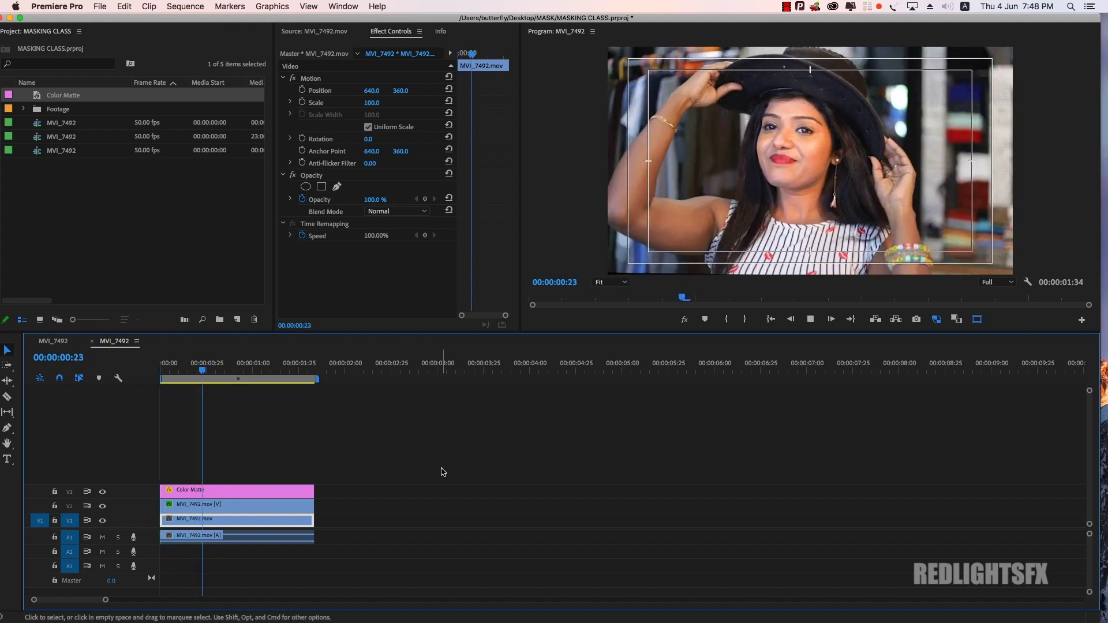
pyautogui.click(162, 369)
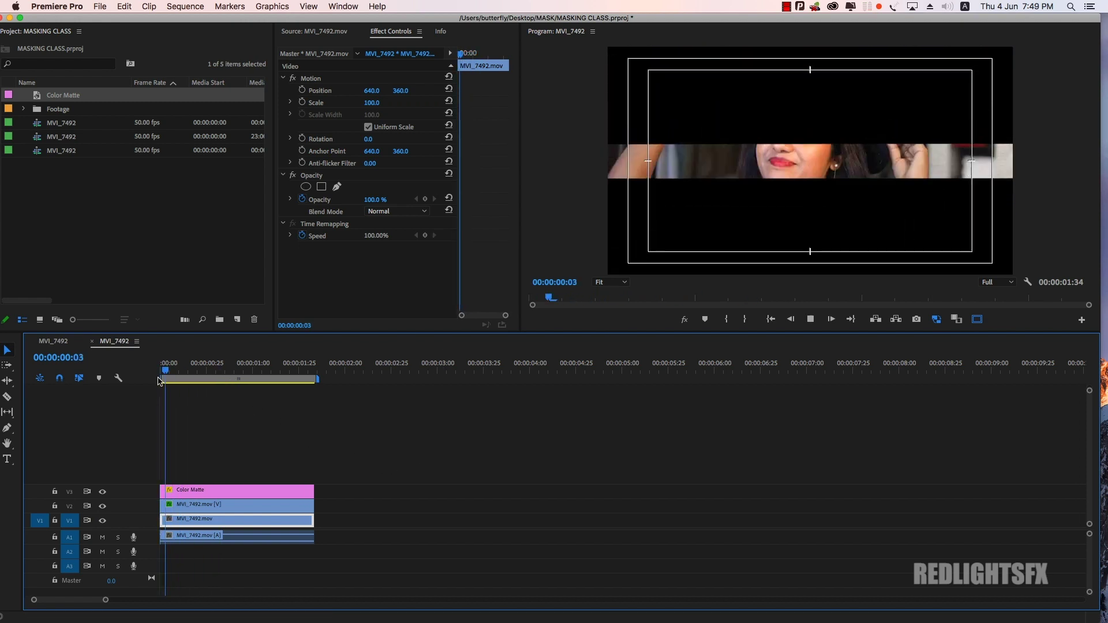
pyautogui.click(164, 372)
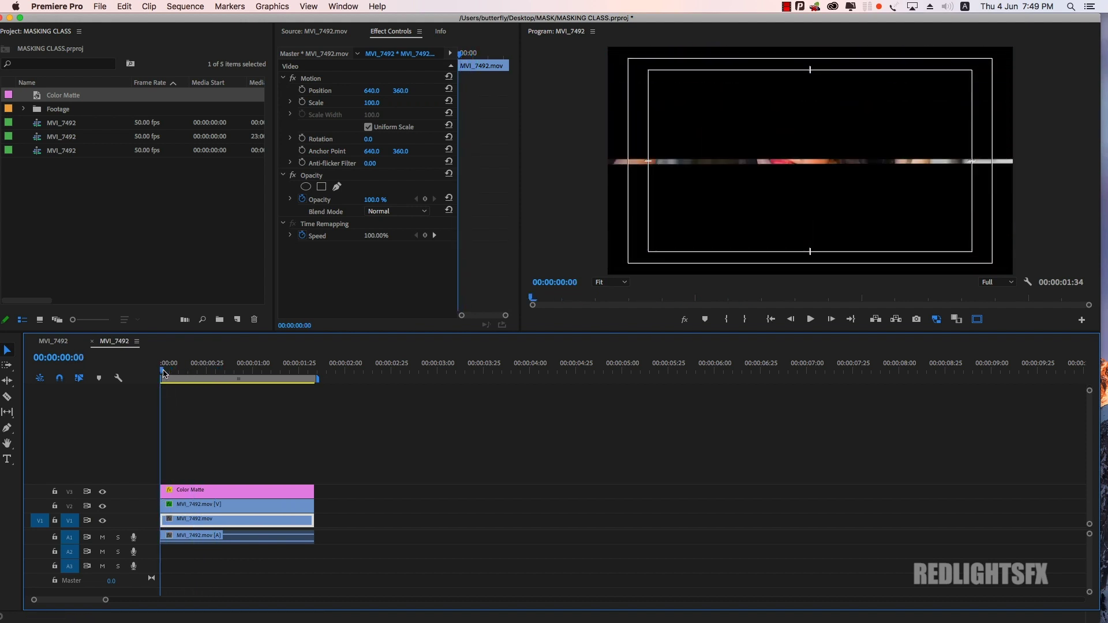
pyautogui.moveTo(164, 374); pyautogui.dragTo(215, 369)
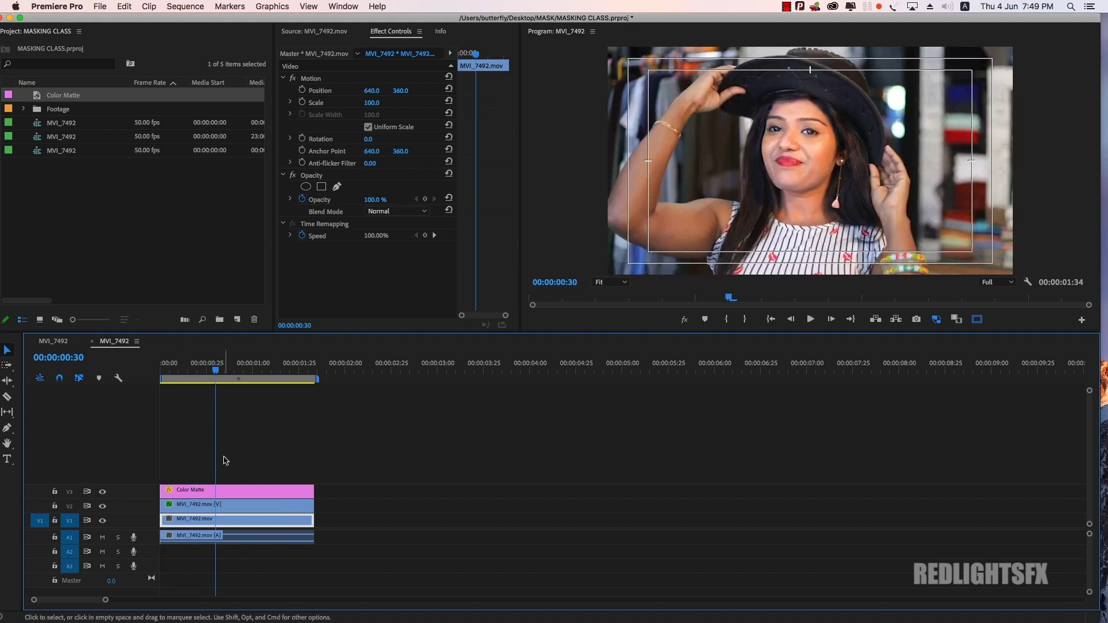
pyautogui.click(219, 491)
# Step: Delete Mask (1) from the Color Matte and add a new 4-point rectangle mask
pyautogui.click(320, 199)
pyautogui.press('super+v')
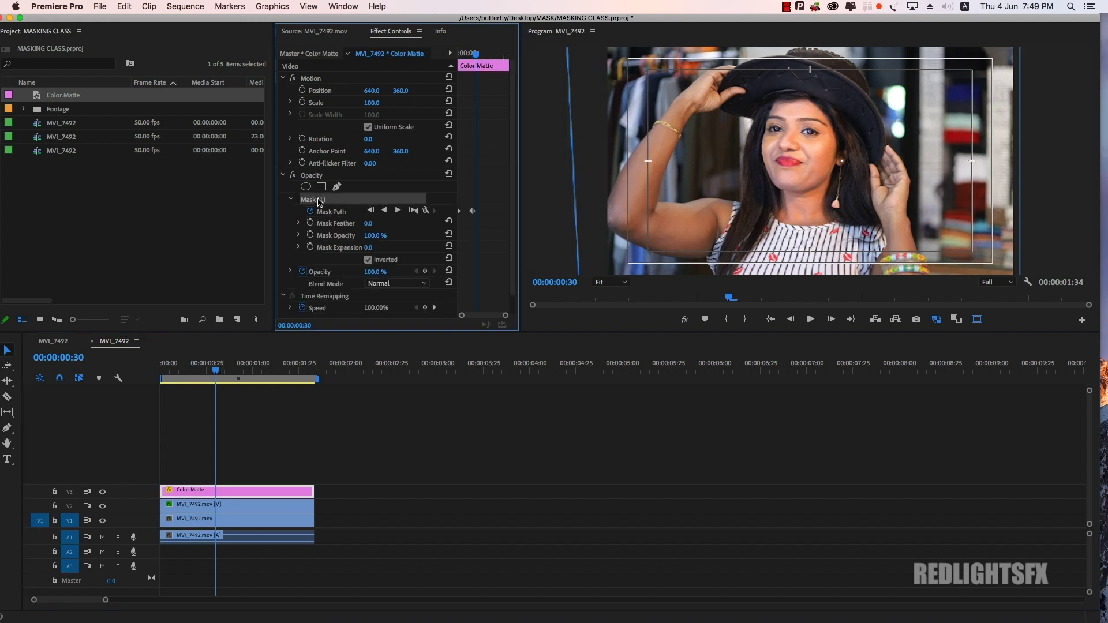
pyautogui.press('Delete')
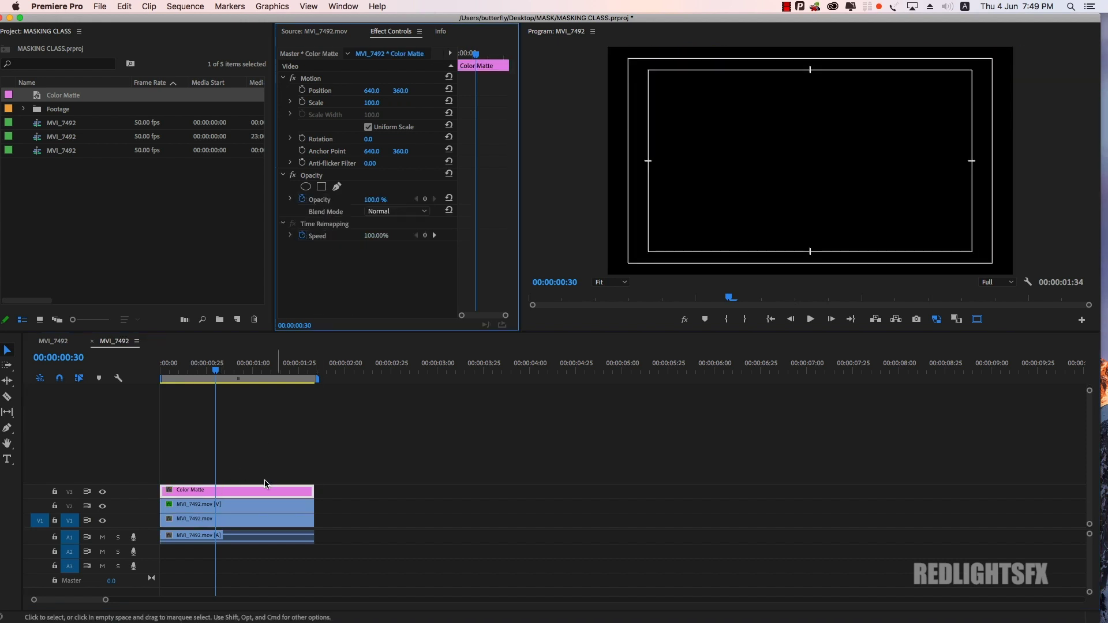
pyautogui.click(321, 186)
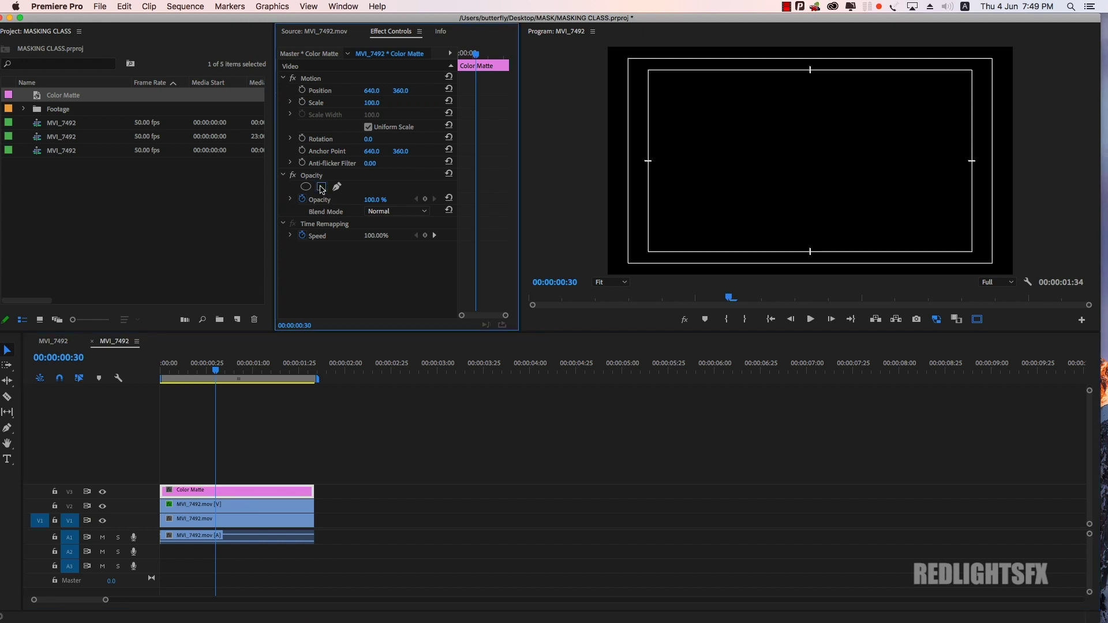
# Step: Stretch the rectangle mask's corners beyond the frame edges and set the mask to Inverted
pyautogui.moveTo(758, 133); pyautogui.dragTo(594, 66)
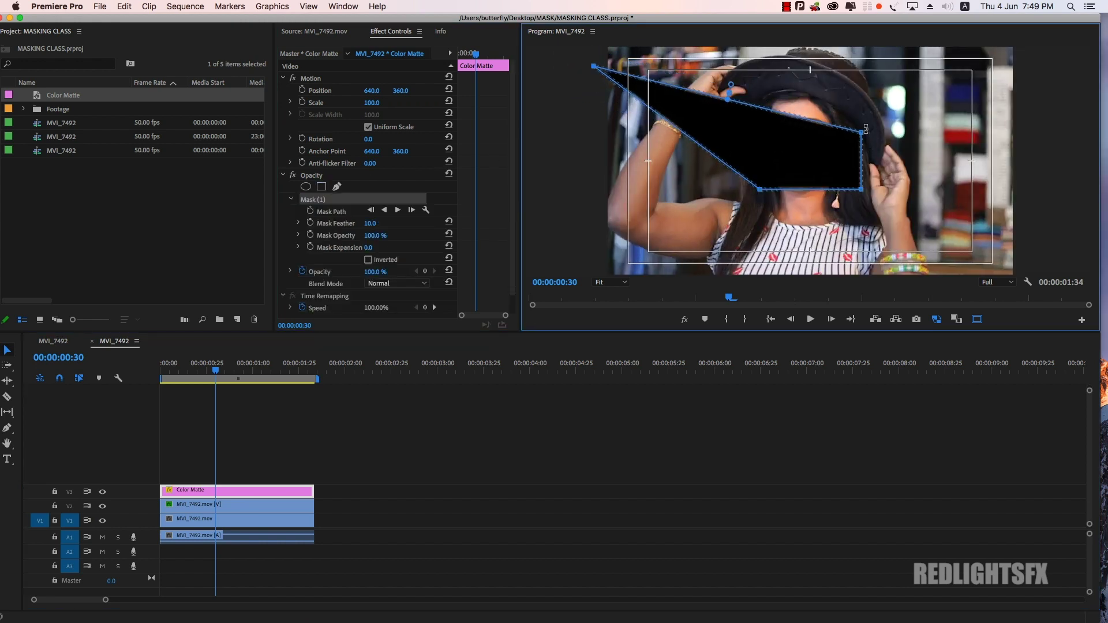
pyautogui.moveTo(861, 133); pyautogui.dragTo(1038, 72)
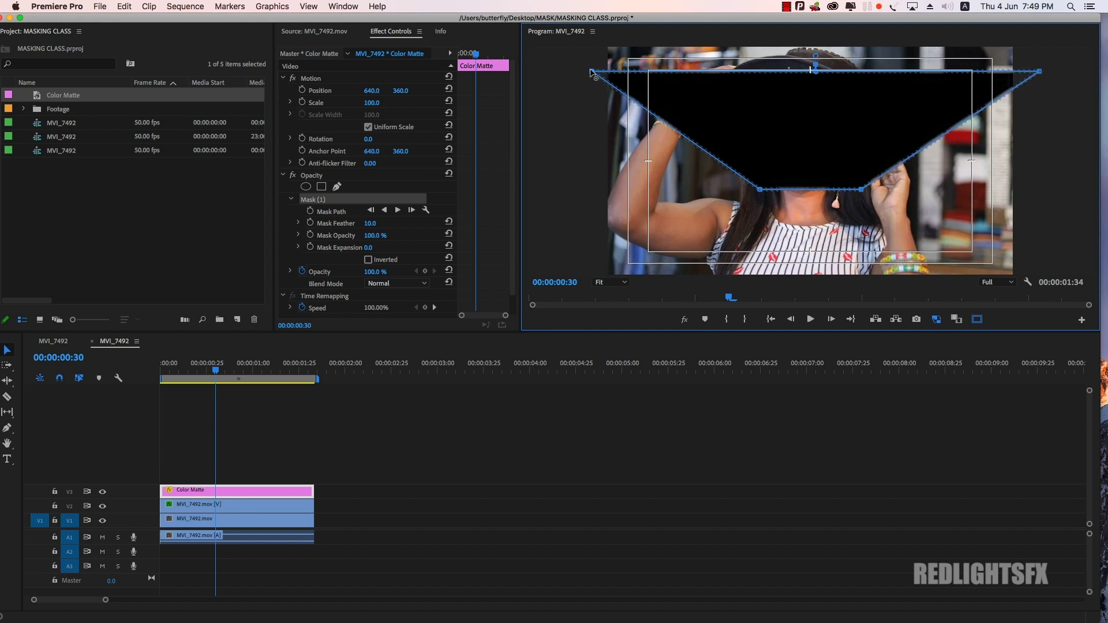
pyautogui.moveTo(590, 68); pyautogui.dragTo(591, 71)
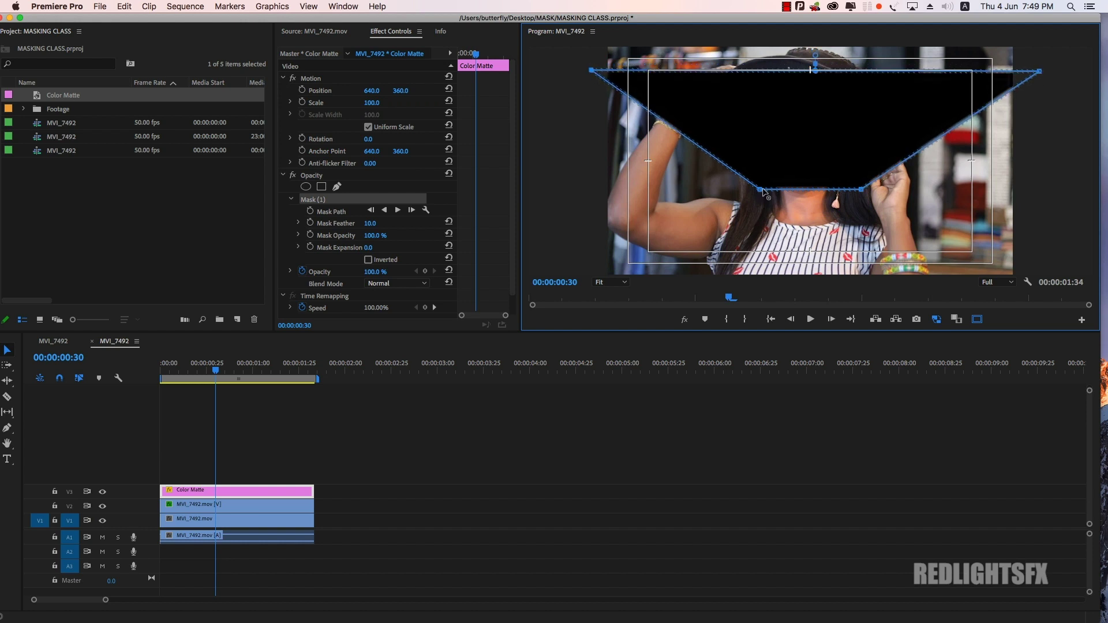
pyautogui.moveTo(762, 190); pyautogui.dragTo(581, 258)
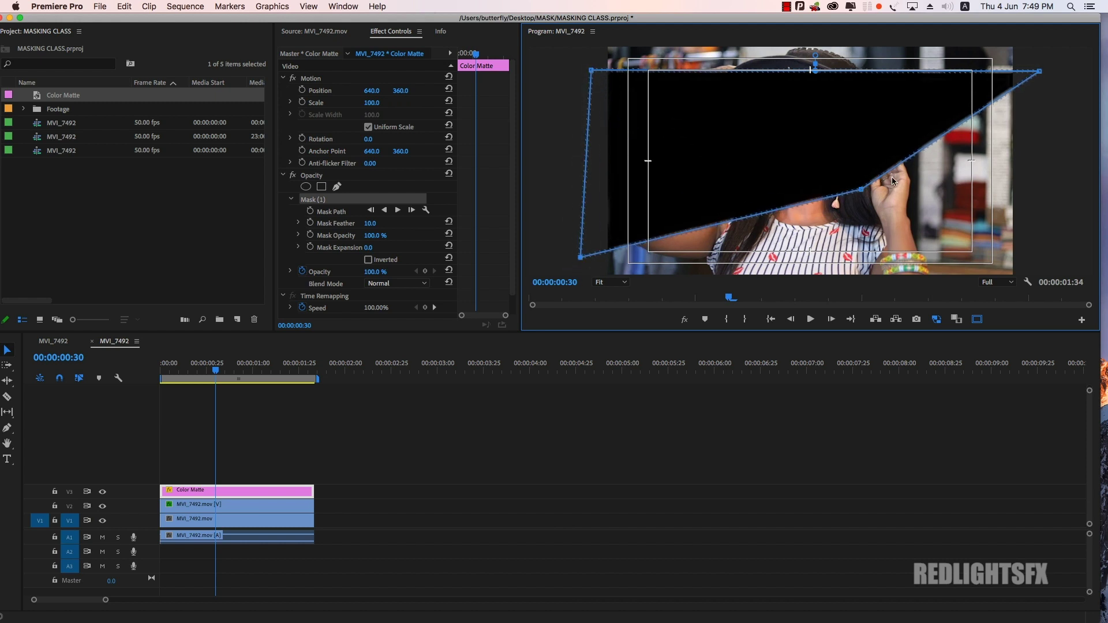
pyautogui.moveTo(861, 189); pyautogui.dragTo(1085, 253)
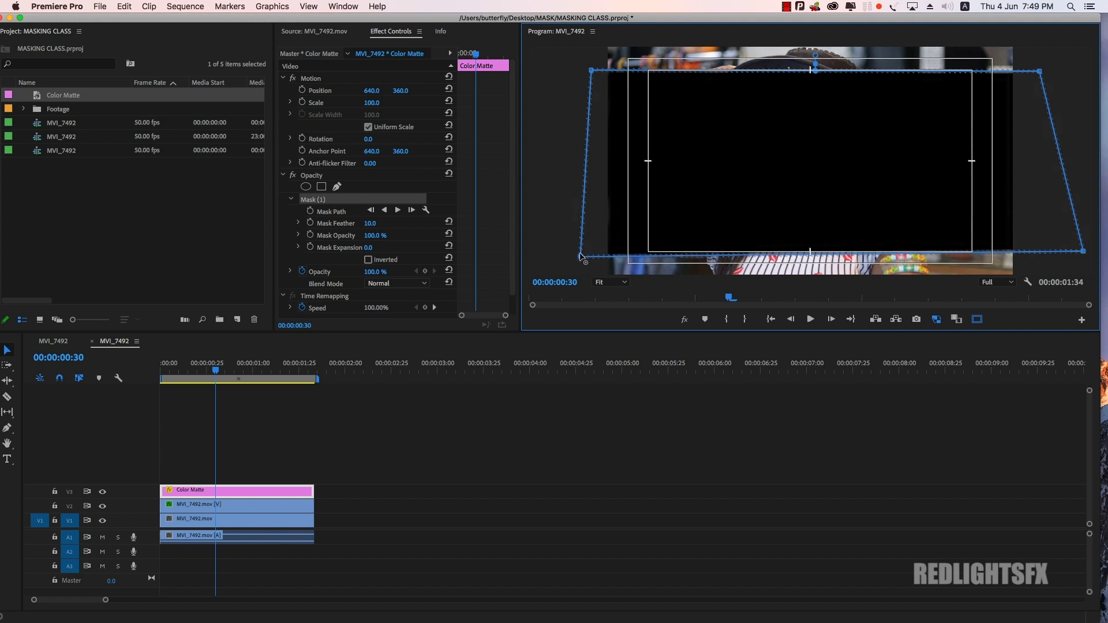
pyautogui.moveTo(581, 257); pyautogui.dragTo(581, 252)
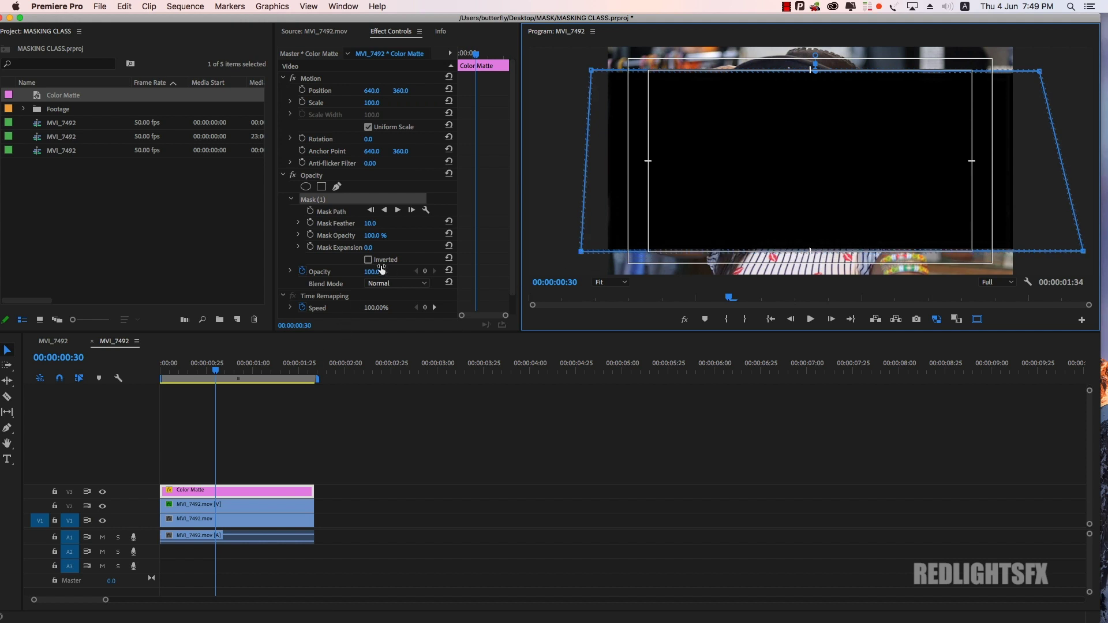
pyautogui.click(368, 259)
pyautogui.click(474, 474)
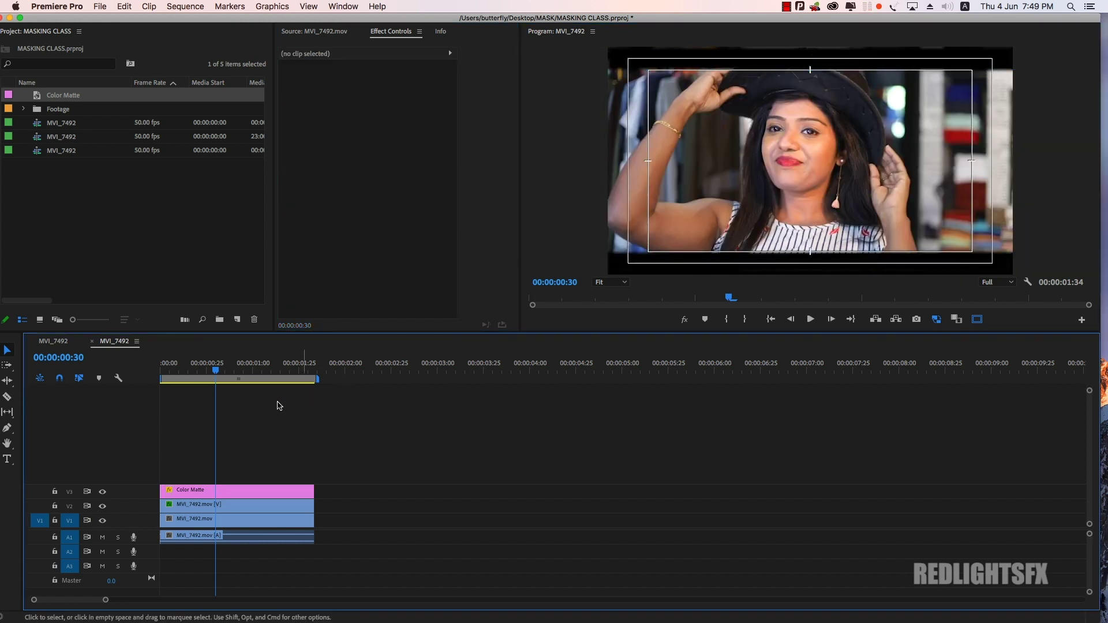
# Step: Hide the safe margins and play the finished sunglasses shot from the start
pyautogui.moveTo(222, 369); pyautogui.dragTo(164, 367)
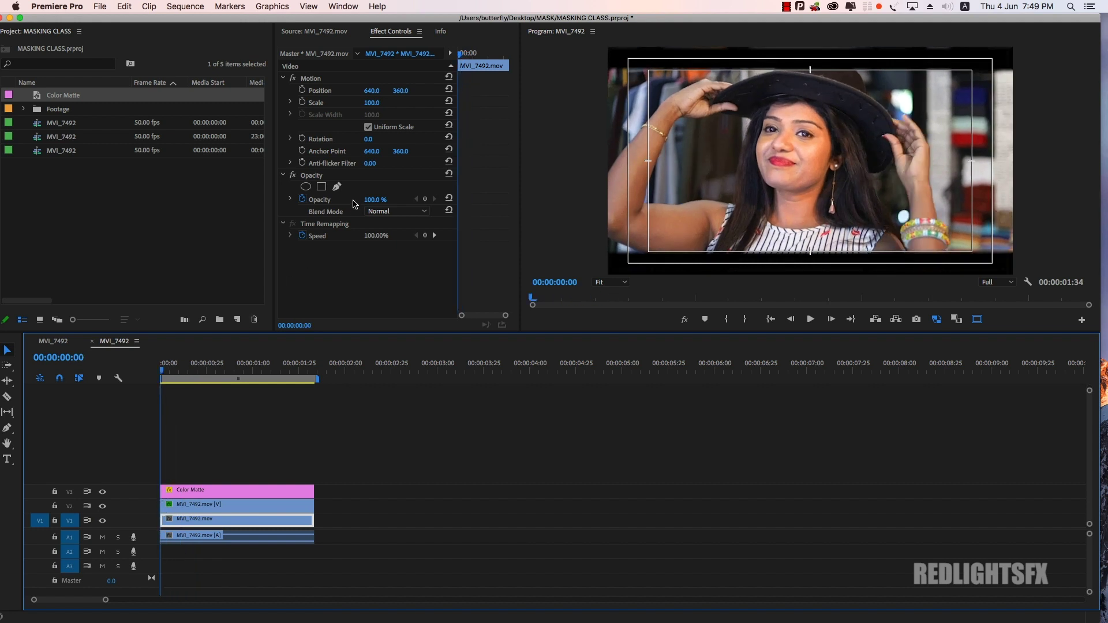
pyautogui.click(265, 490)
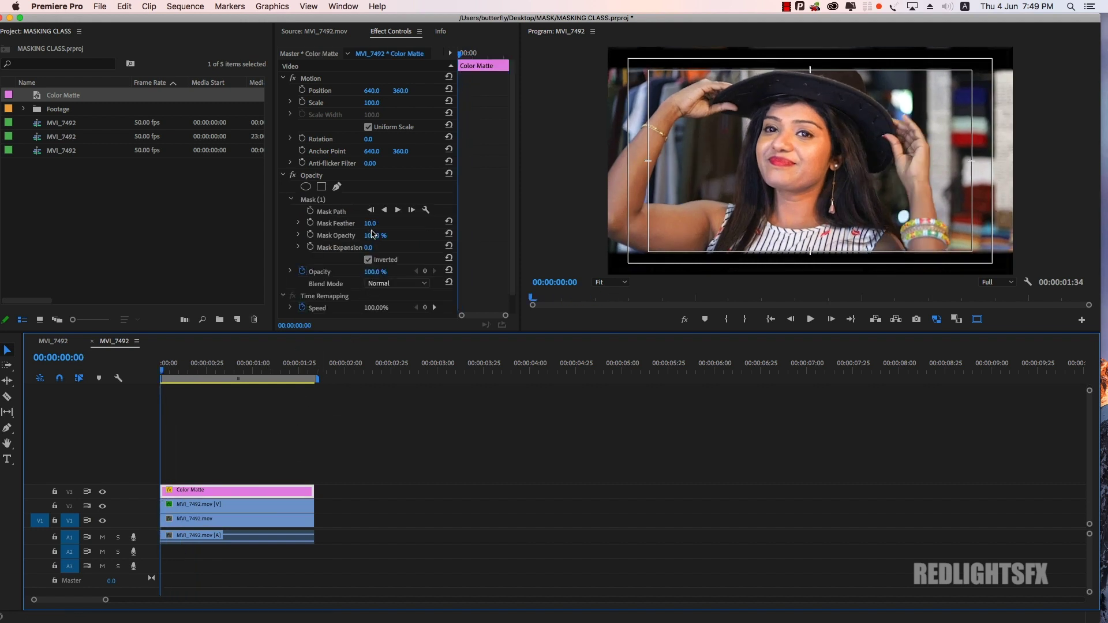
pyautogui.click(377, 222)
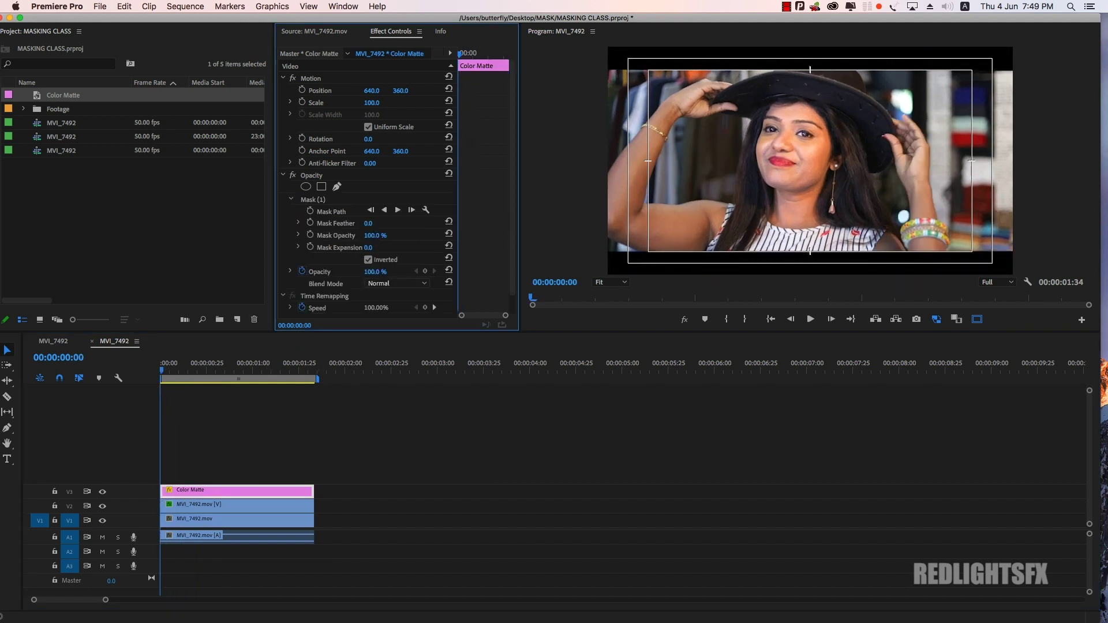
pyautogui.click(501, 486)
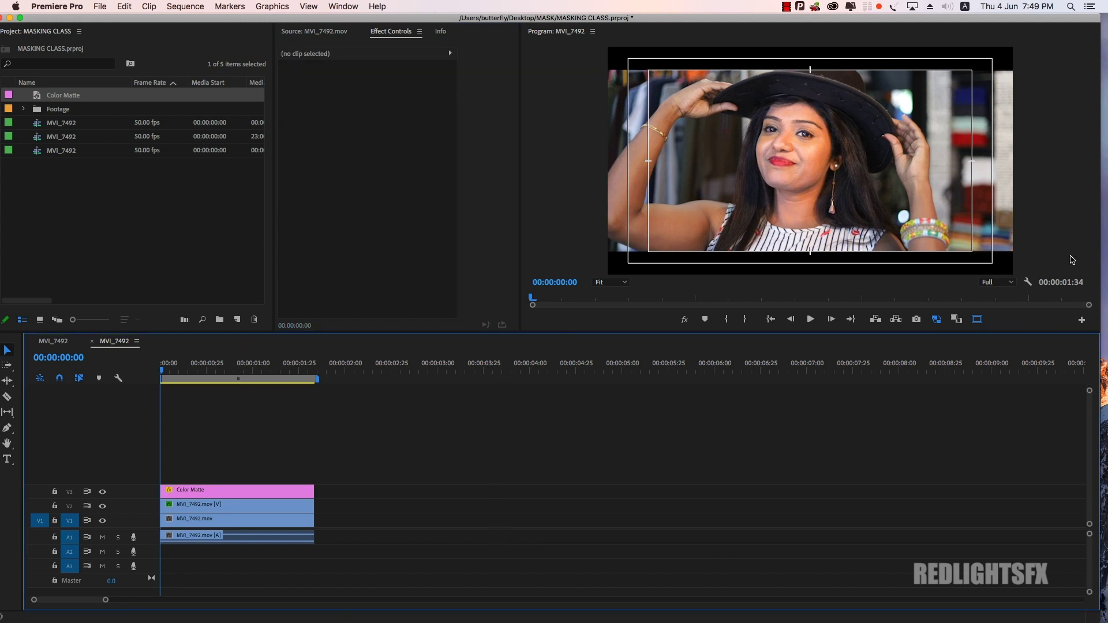
pyautogui.click(985, 319)
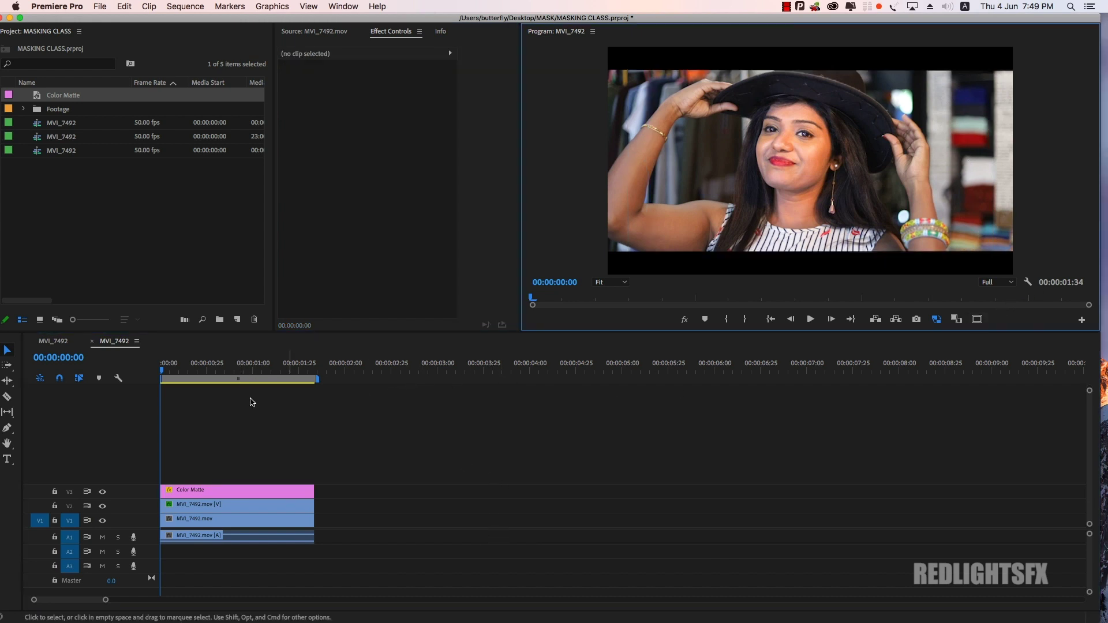
pyautogui.click(202, 378)
pyautogui.moveTo(203, 378); pyautogui.dragTo(160, 379)
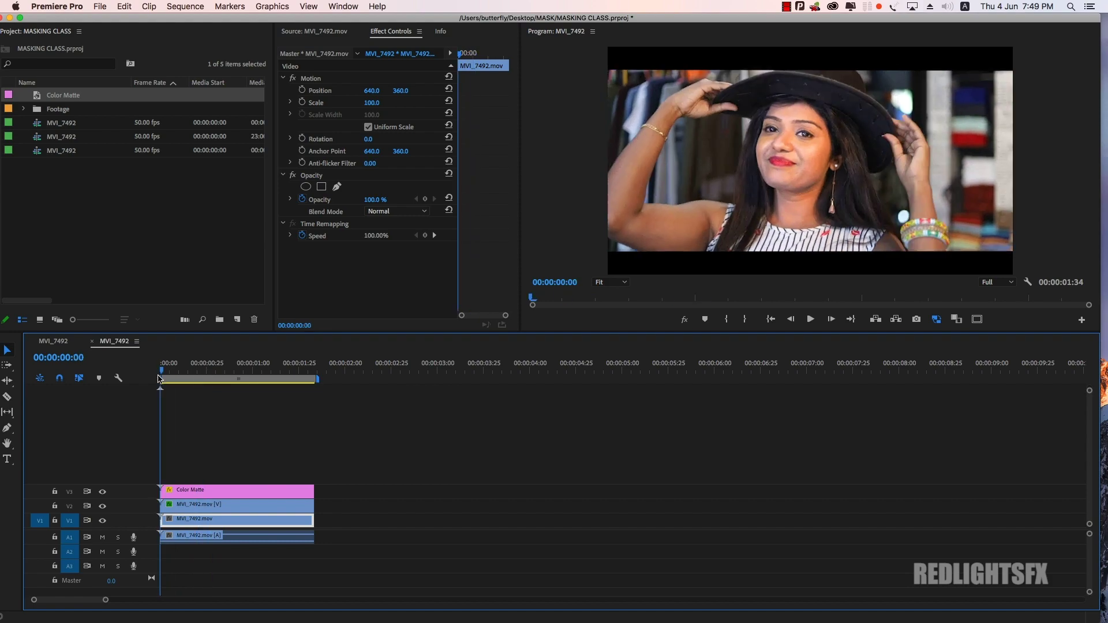
pyautogui.press('space')
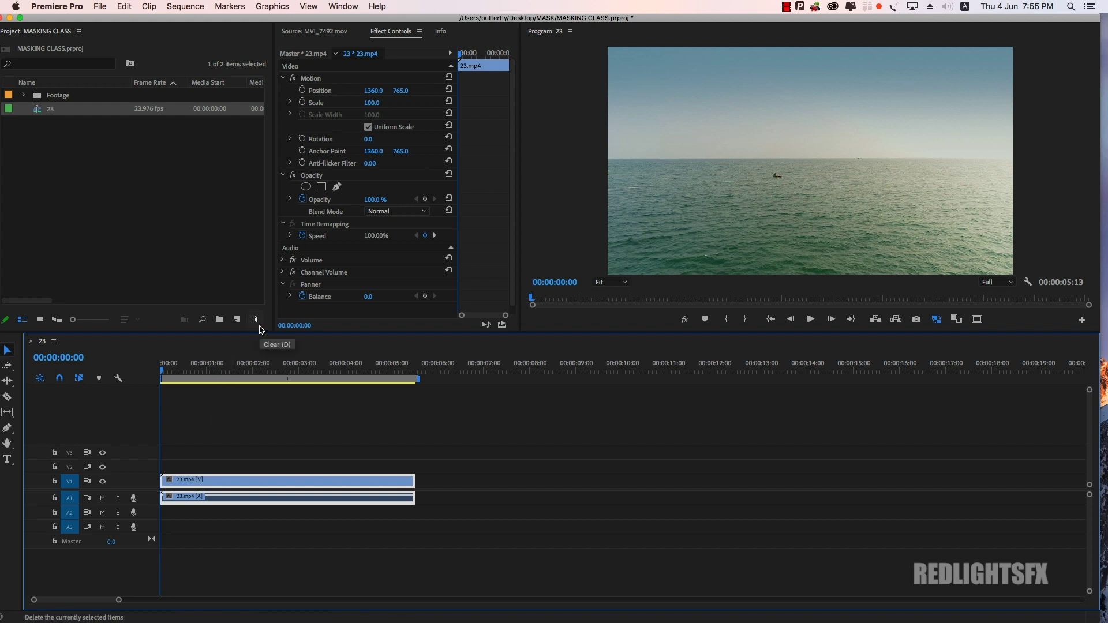
# Step: Preview the 23.mp4 sea clip full screen, then return to the first frame
pyautogui.moveTo(300, 367); pyautogui.dragTo(166, 368)
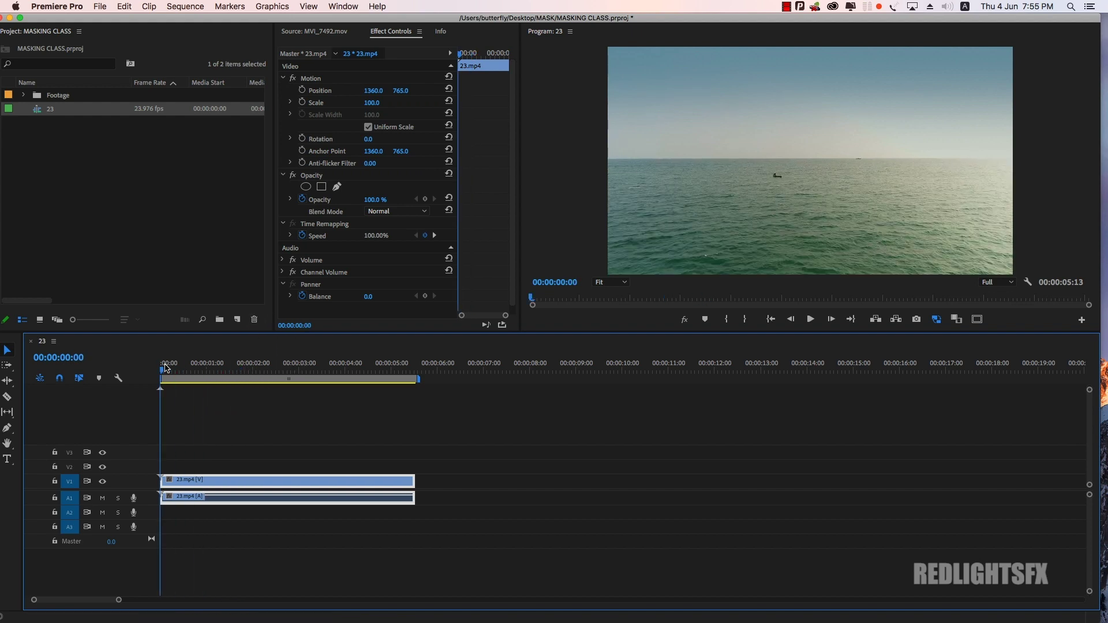
pyautogui.hotkey('ctrl', '`')
pyautogui.press('space')
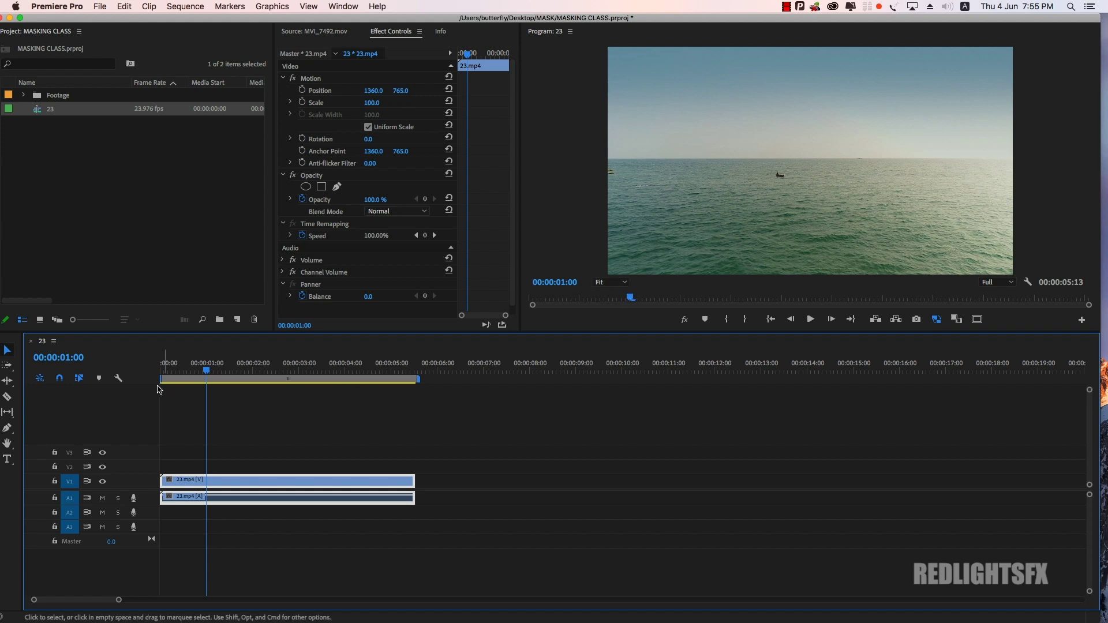
pyautogui.press('Home')
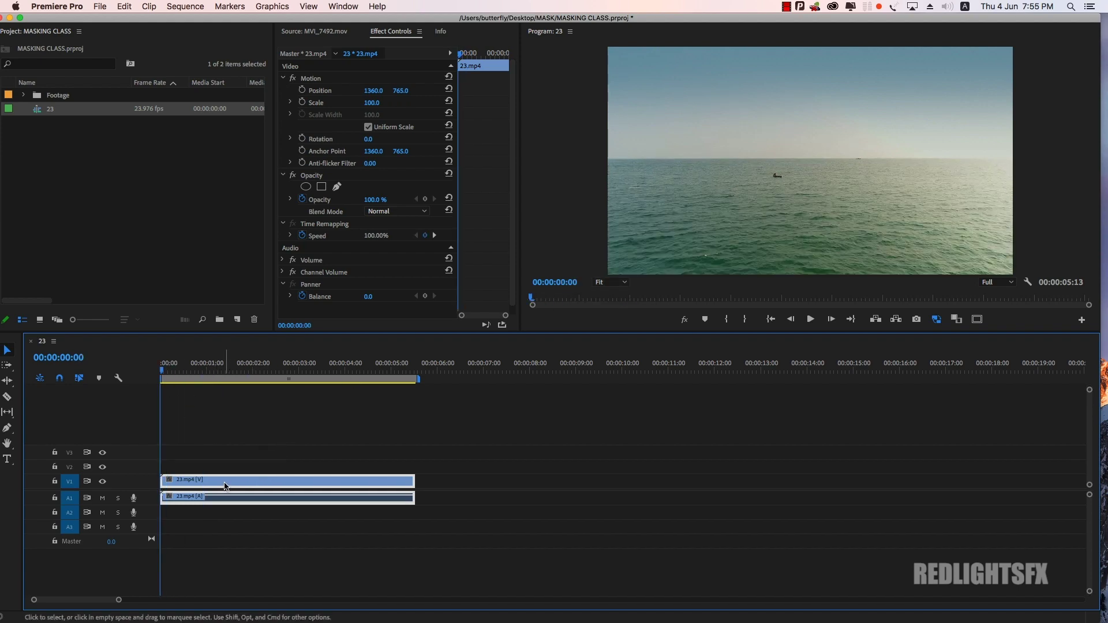
# Step: Duplicate the sea clip onto V2 and draw a pen mask over empty water beside the boat, feathered 30
pyautogui.moveTo(225, 483); pyautogui.dragTo(224, 468)
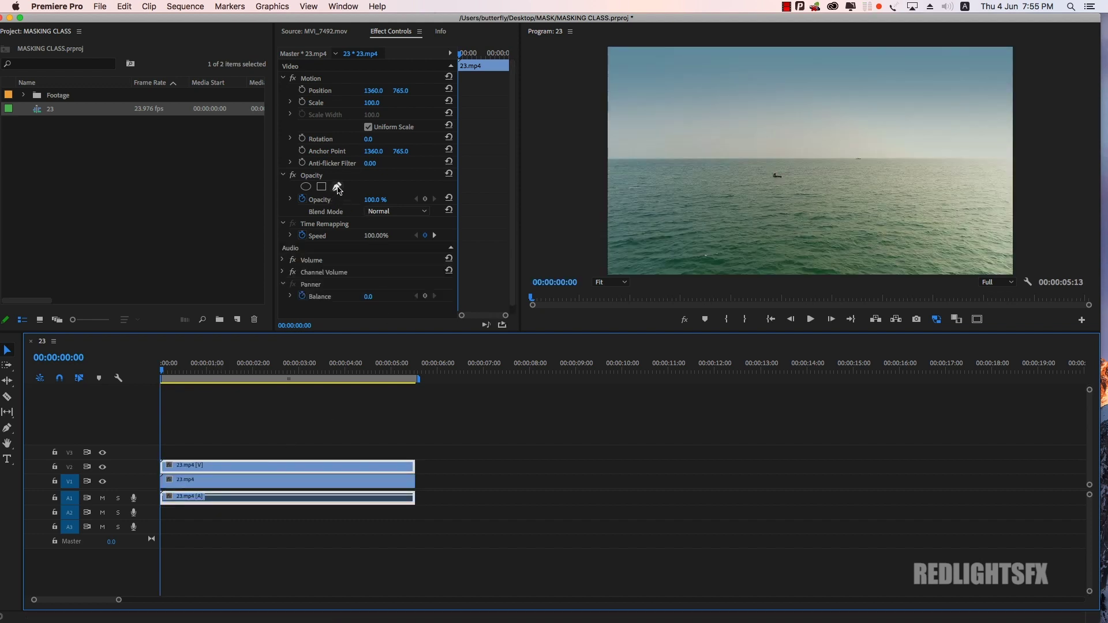
pyautogui.click(337, 187)
pyautogui.click(611, 282)
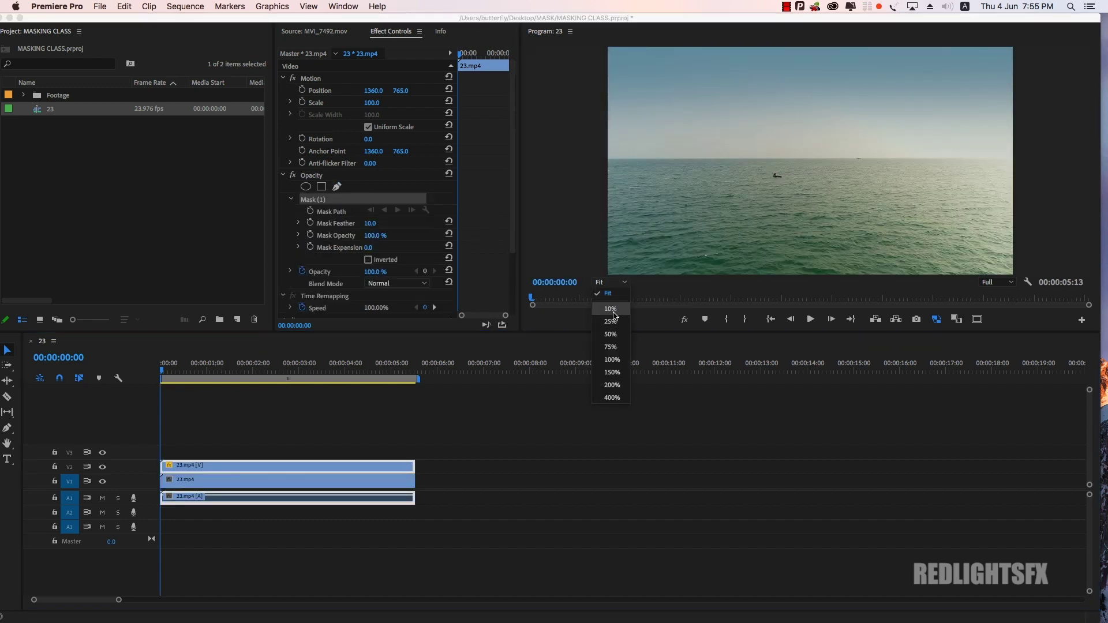
pyautogui.click(615, 362)
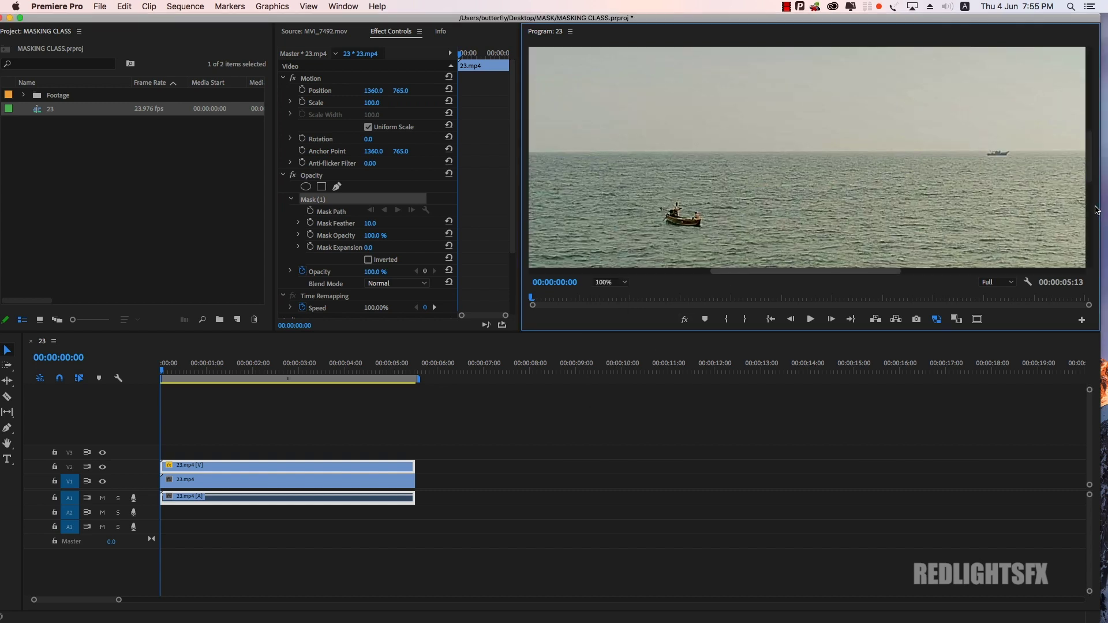
pyautogui.moveTo(1092, 180); pyautogui.dragTo(1093, 202)
pyautogui.scroll(-2, 1092, 201)
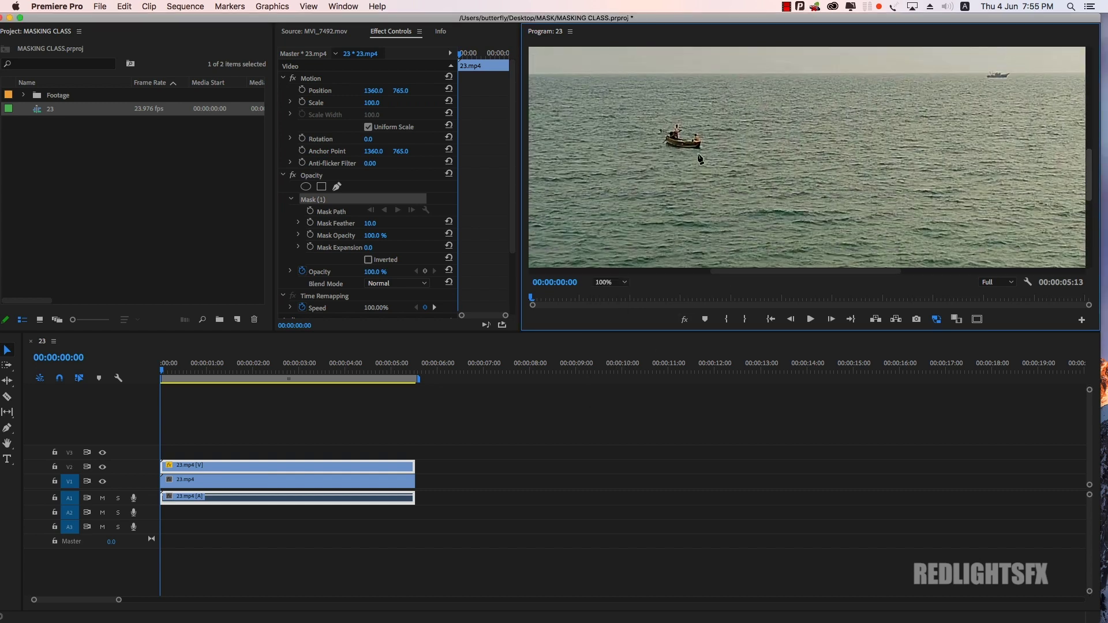
pyautogui.click(741, 123)
pyautogui.click(741, 151)
pyautogui.click(742, 124)
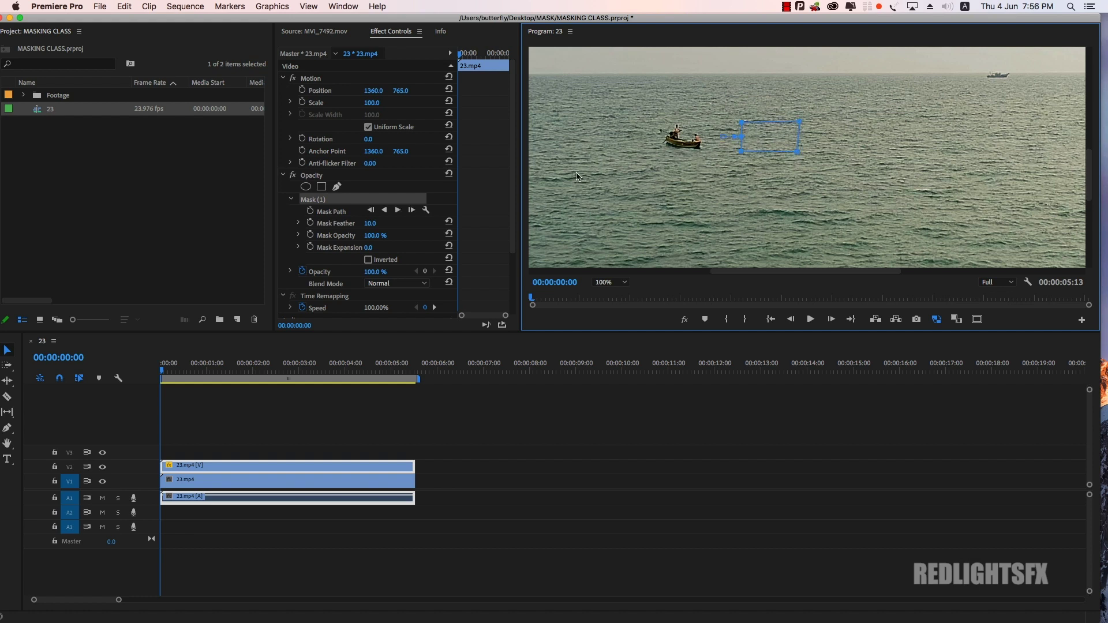
pyautogui.click(370, 224)
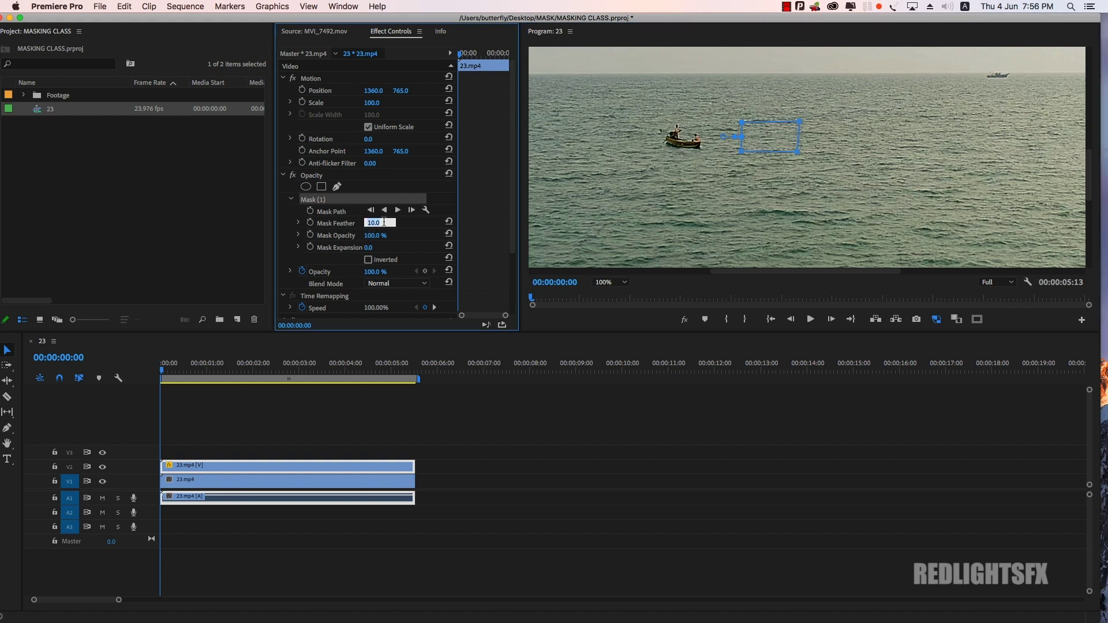
pyautogui.write('30')
pyautogui.press('Return')
# Step: Shift the duplicate to Position X 1211 to cover the boat and track the mask forward
pyautogui.moveTo(373, 90); pyautogui.dragTo(286, 91)
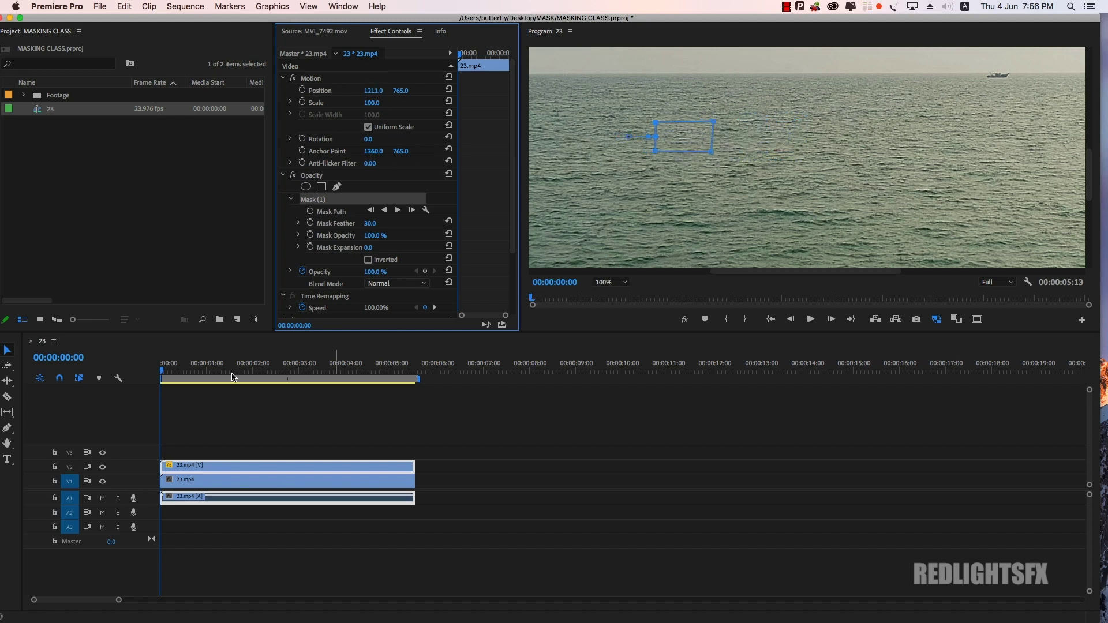
pyautogui.moveTo(168, 370)
pyautogui.mouseDown()
pyautogui.moveTo(300, 371)
pyautogui.moveTo(159, 372)
pyautogui.mouseUp()
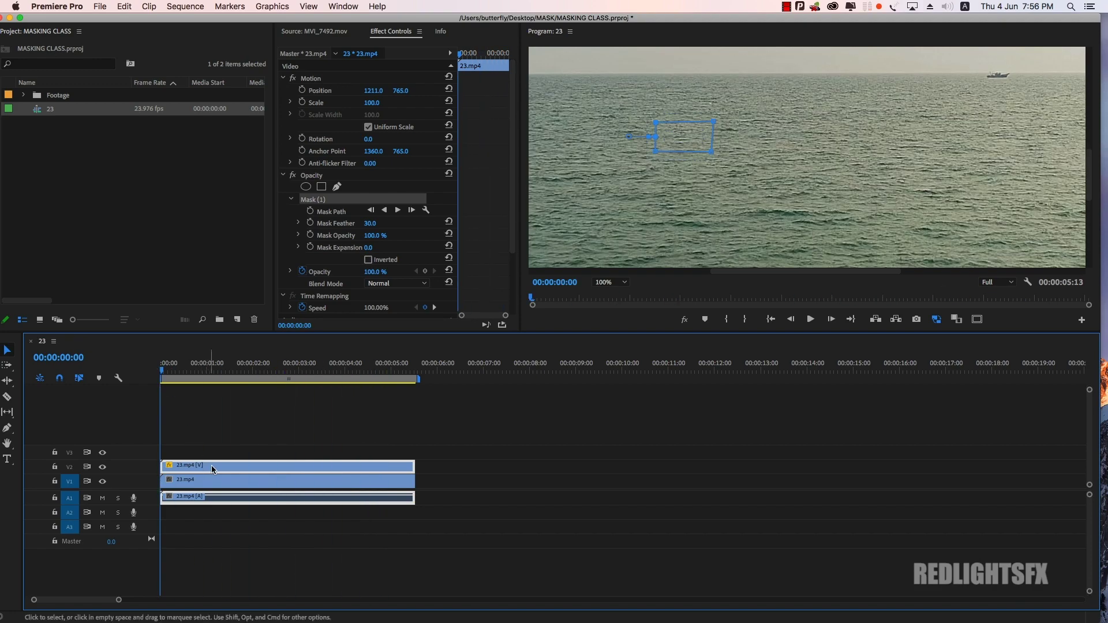
pyautogui.click(317, 203)
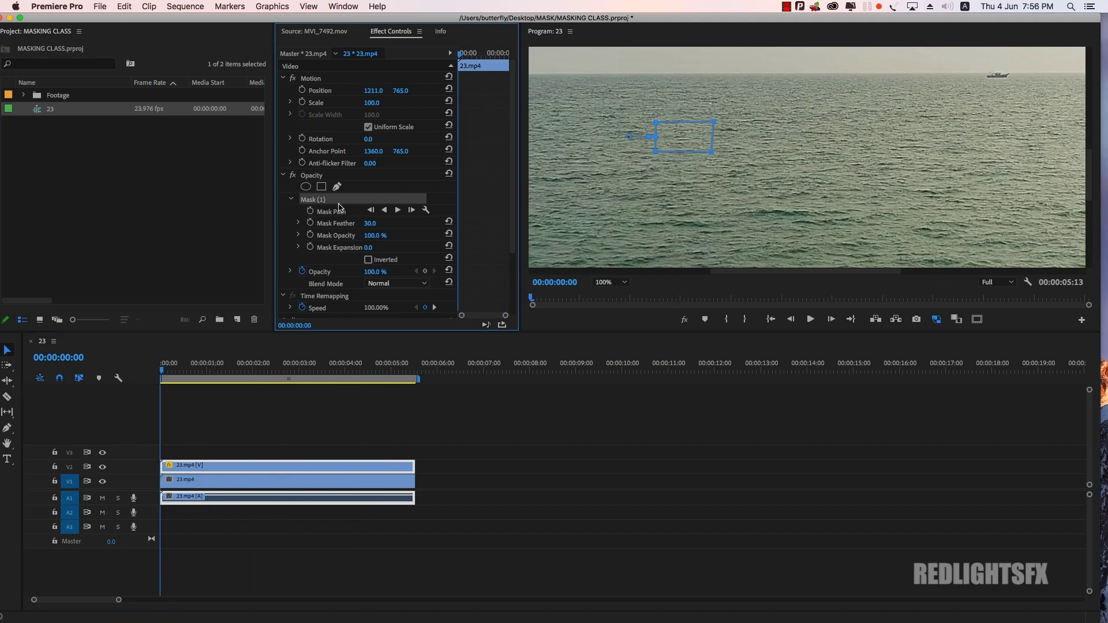
pyautogui.click(398, 211)
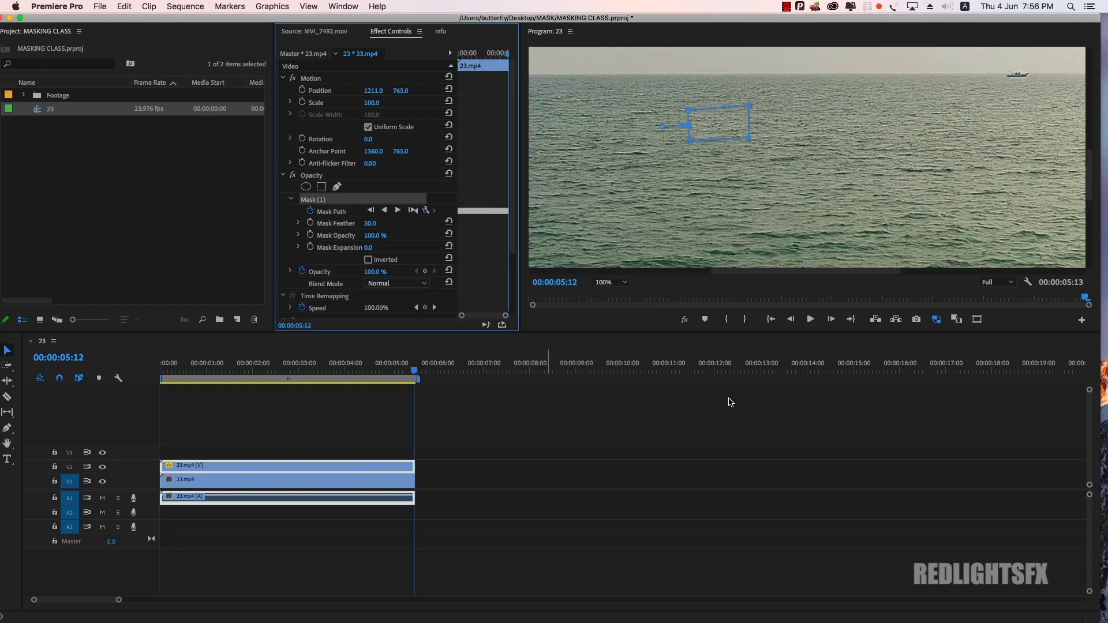
pyautogui.moveTo(416, 372)
pyautogui.mouseDown()
pyautogui.moveTo(185, 371)
pyautogui.moveTo(204, 371)
pyautogui.mouseUp()
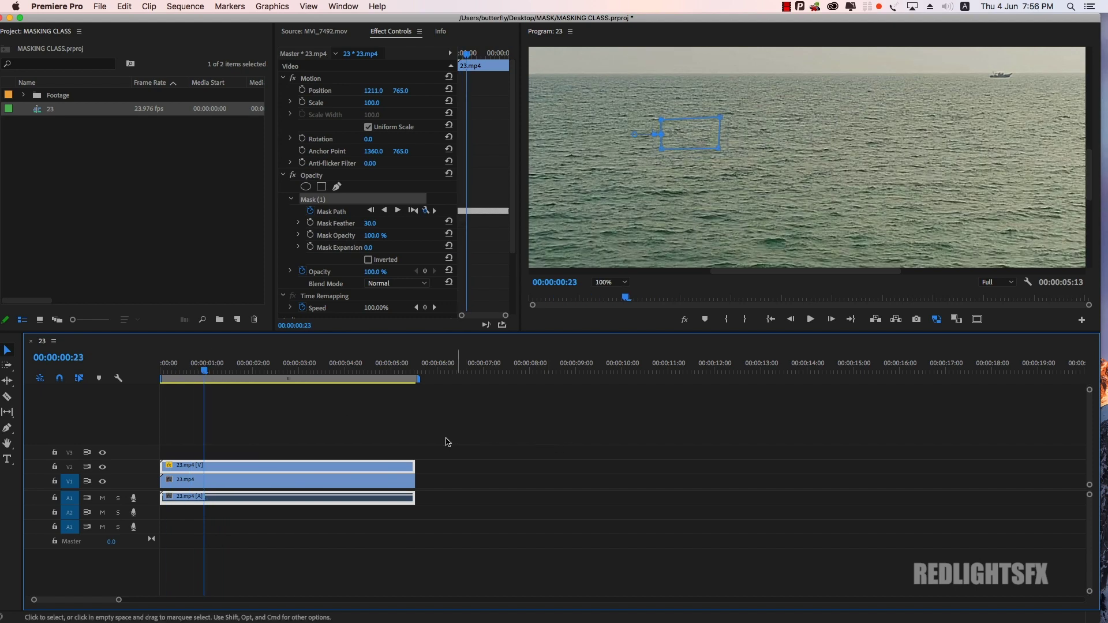
pyautogui.click(472, 441)
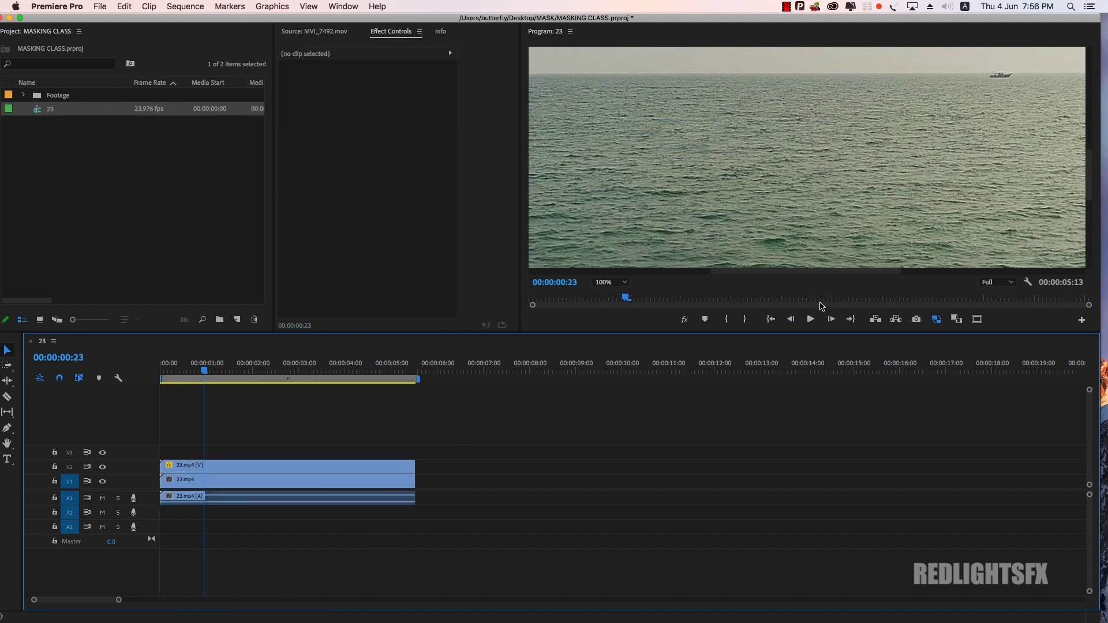
# Step: Set the Program monitor zoom to Fit and play sequence 23 to confirm the boat stays covered
pyautogui.click(623, 283)
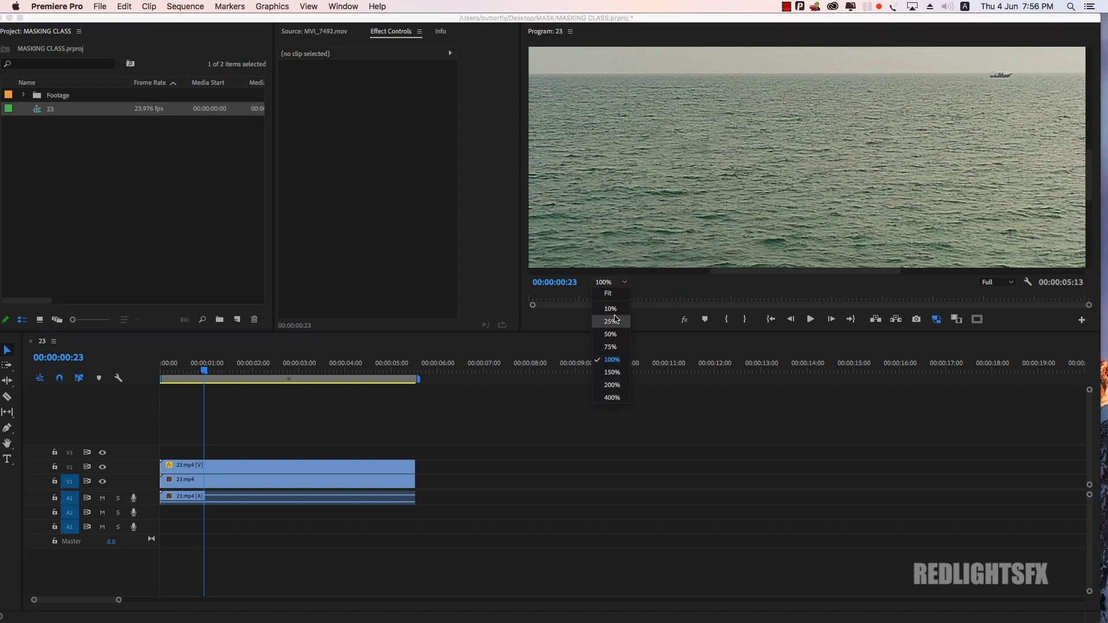
pyautogui.click(620, 290)
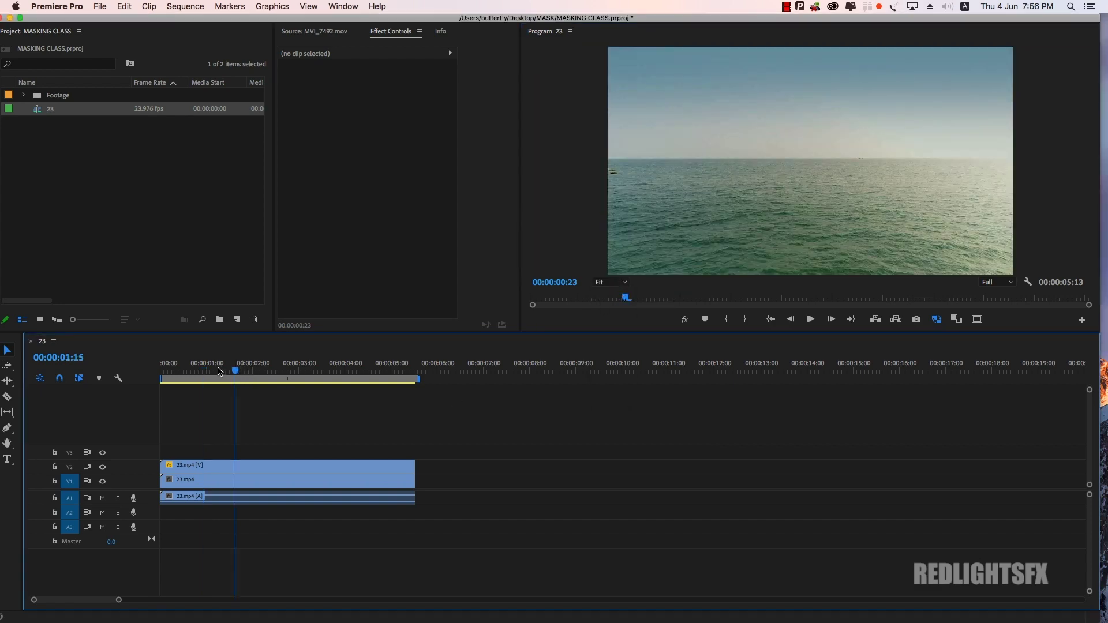
pyautogui.click(248, 481)
pyautogui.press('space')
pyautogui.press('Home')
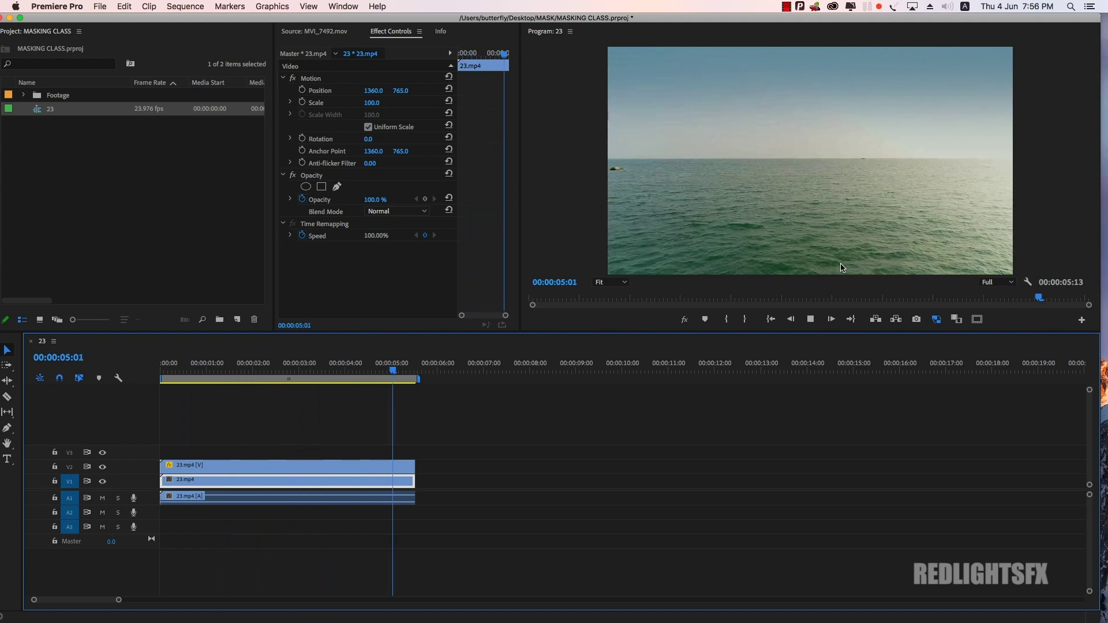
pyautogui.press('space')
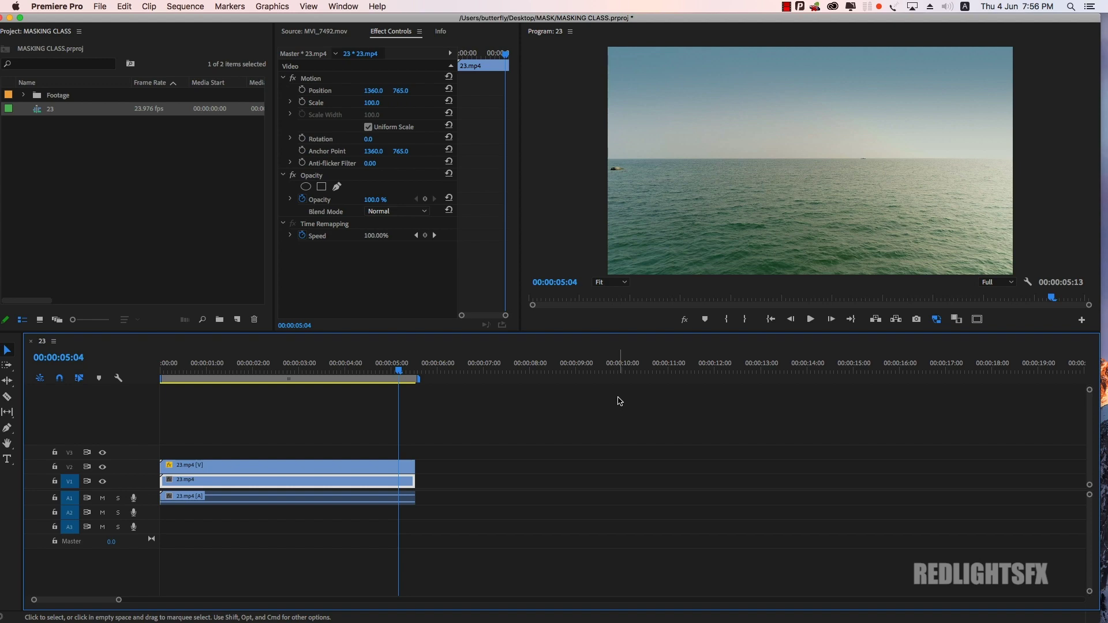
pyautogui.moveTo(399, 370)
pyautogui.mouseDown()
pyautogui.moveTo(174, 381)
pyautogui.moveTo(369, 362)
pyautogui.mouseUp()
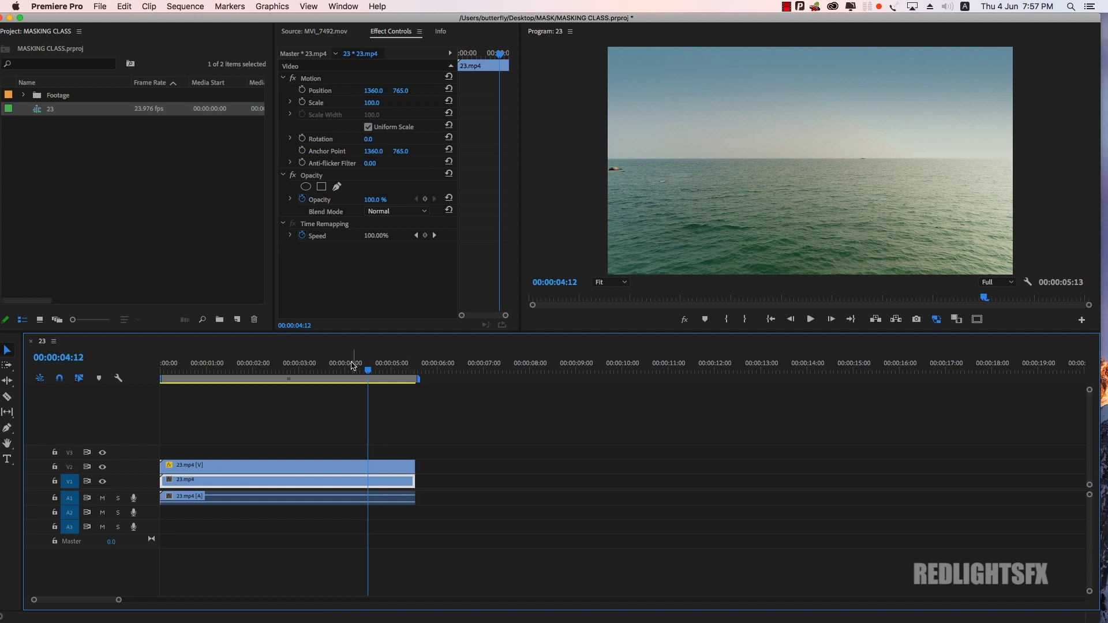
# Step: Delete the duplicate water-patch clip from V2
pyautogui.moveTo(355, 369); pyautogui.dragTo(269, 369)
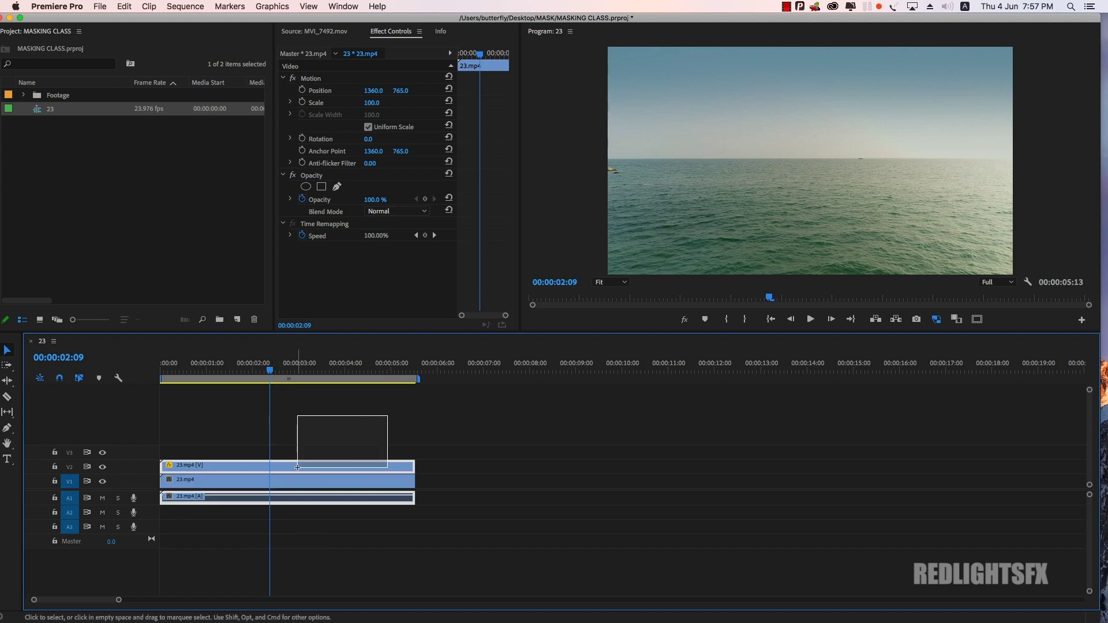
pyautogui.moveTo(389, 418); pyautogui.dragTo(296, 466)
pyautogui.press('Delete')
# Step: Create a black Color Matte and place it on V2, trimmed to the sea clip's full length
pyautogui.moveTo(262, 369); pyautogui.dragTo(236, 380)
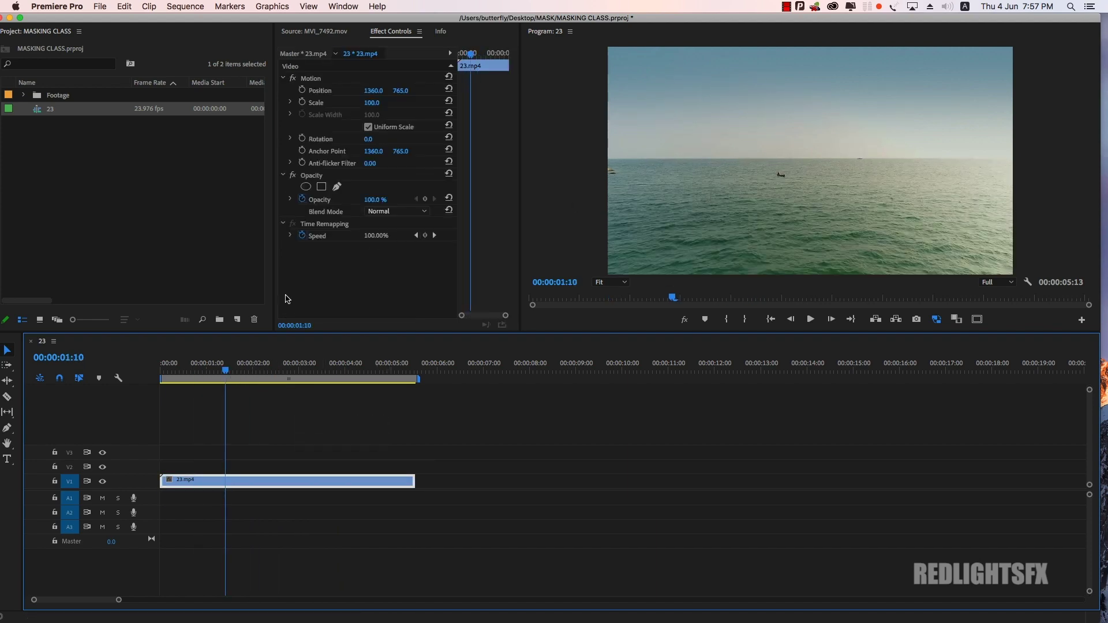
pyautogui.click(237, 319)
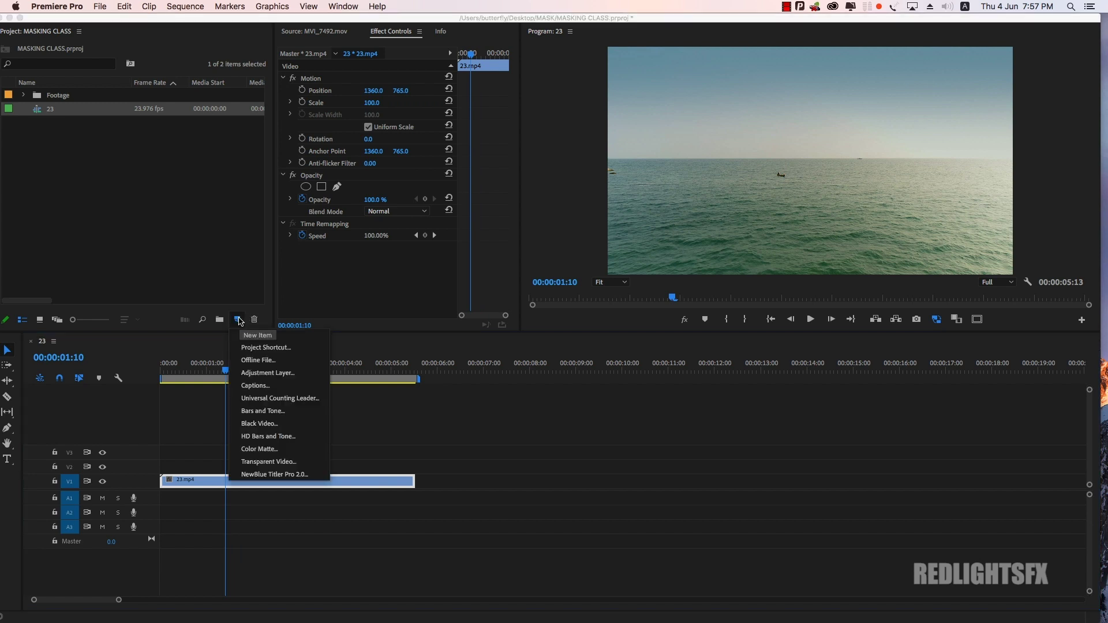
pyautogui.click(261, 449)
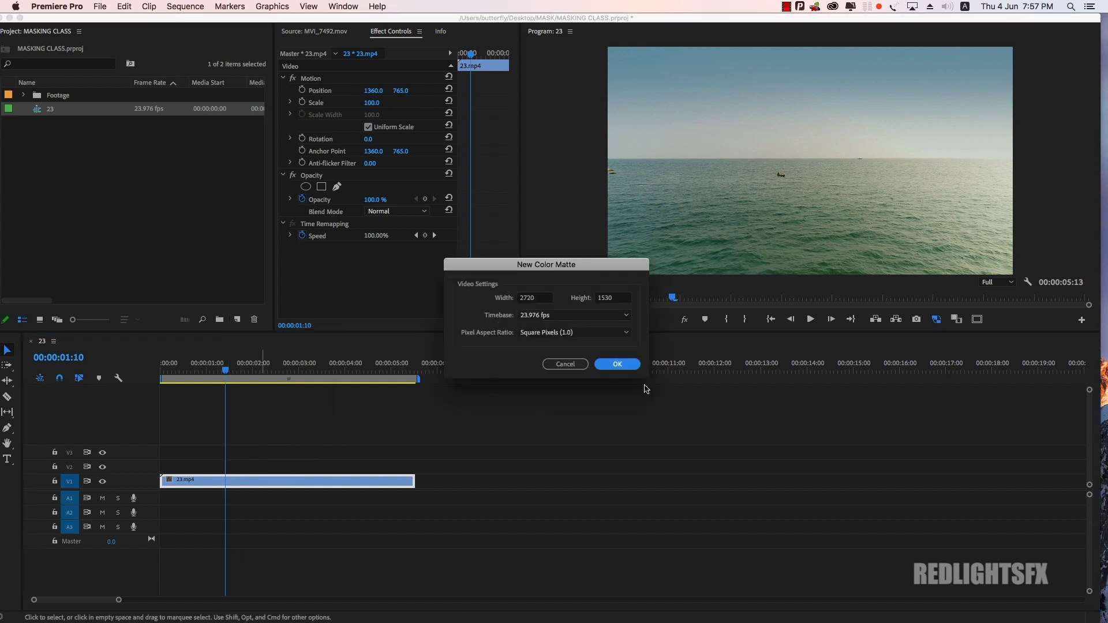
pyautogui.click(616, 364)
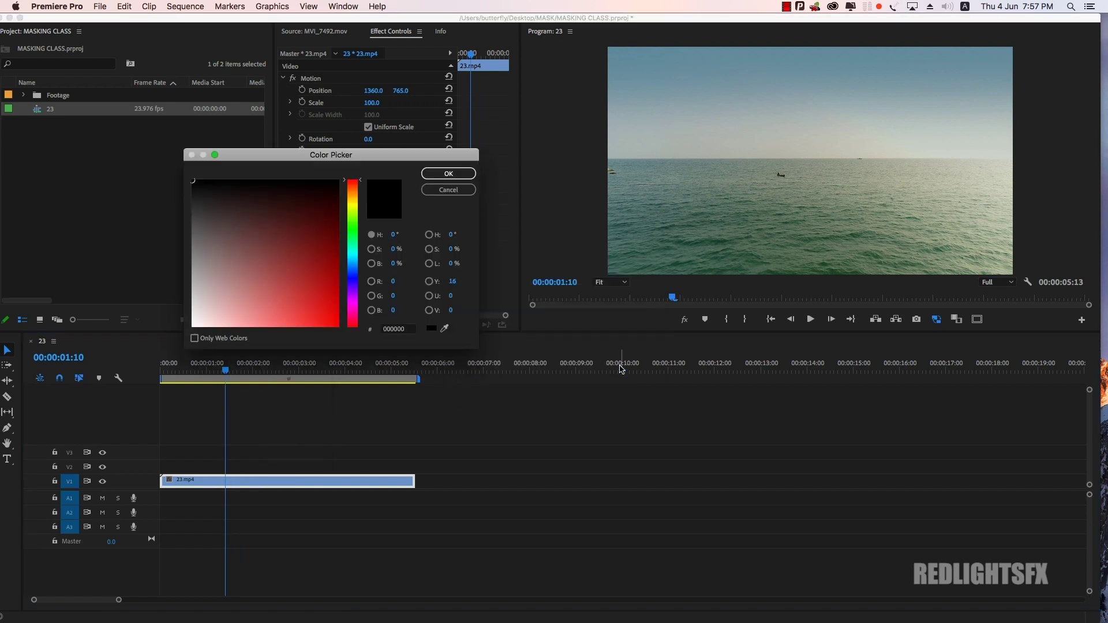
pyautogui.click(448, 174)
pyautogui.click(557, 340)
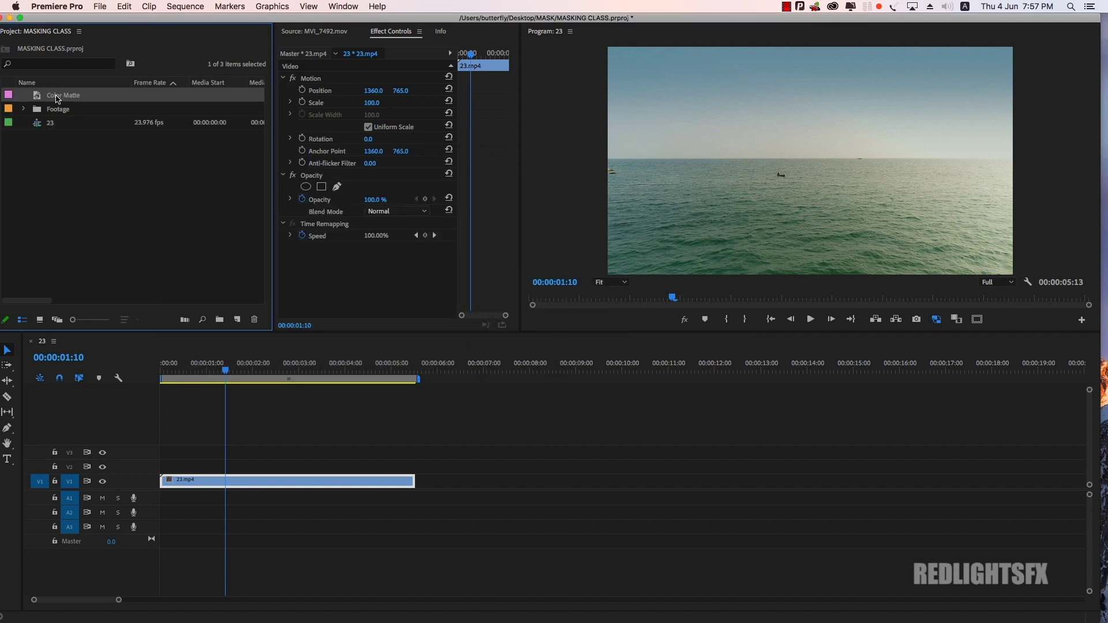
pyautogui.moveTo(299, 394); pyautogui.dragTo(162, 467)
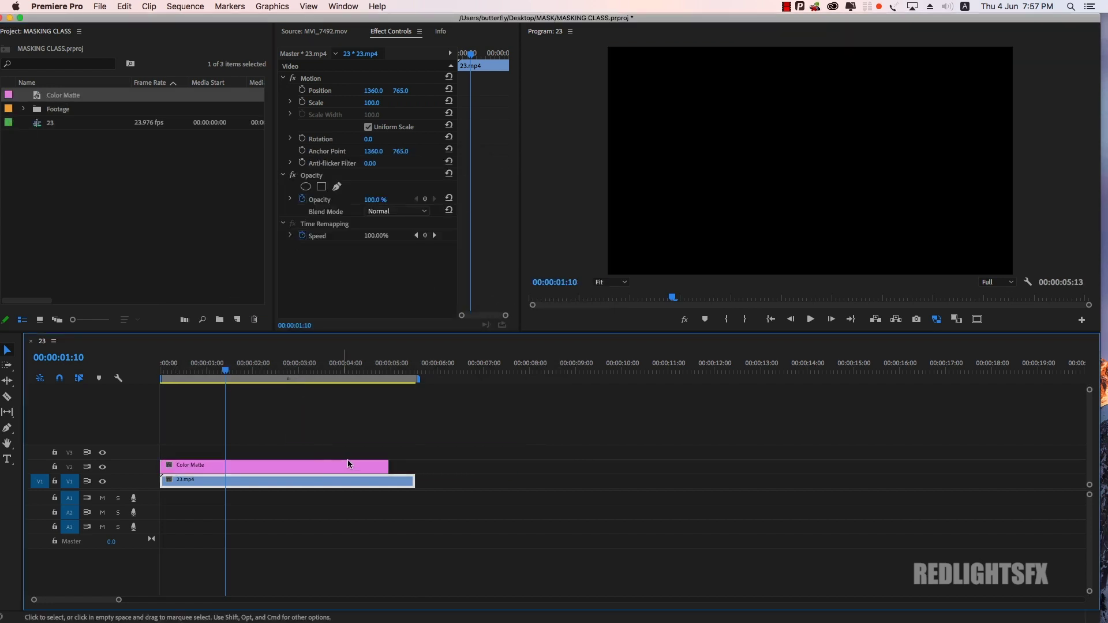
pyautogui.moveTo(393, 465); pyautogui.dragTo(414, 465)
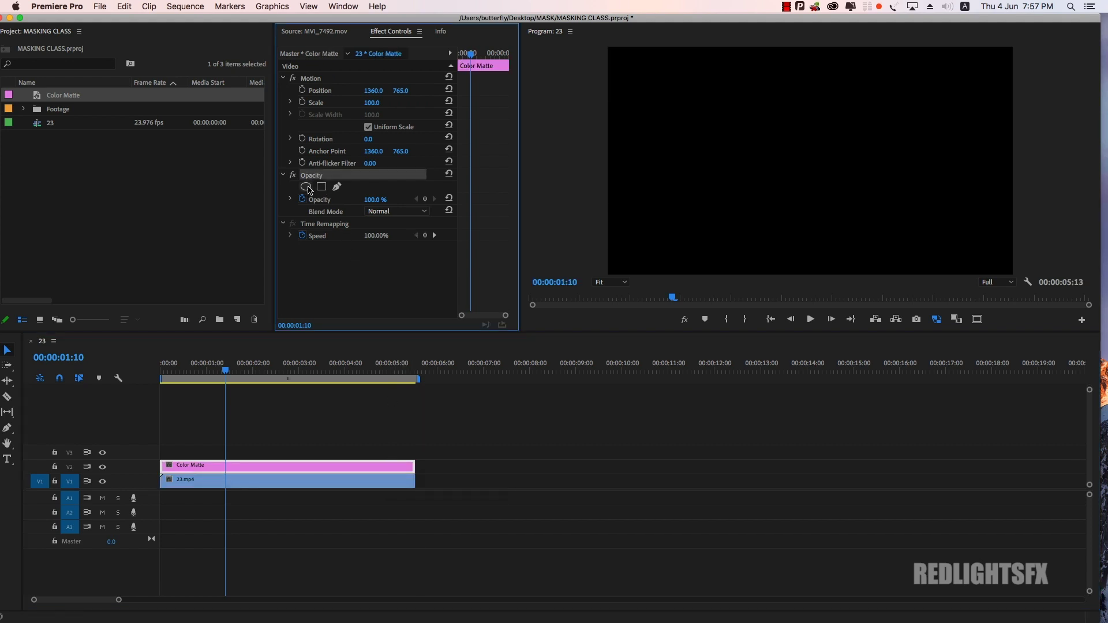
# Step: Add an ellipse mask to the black matte, stretch it across the frame, feather it to 330.2, and invert it
pyautogui.click(306, 186)
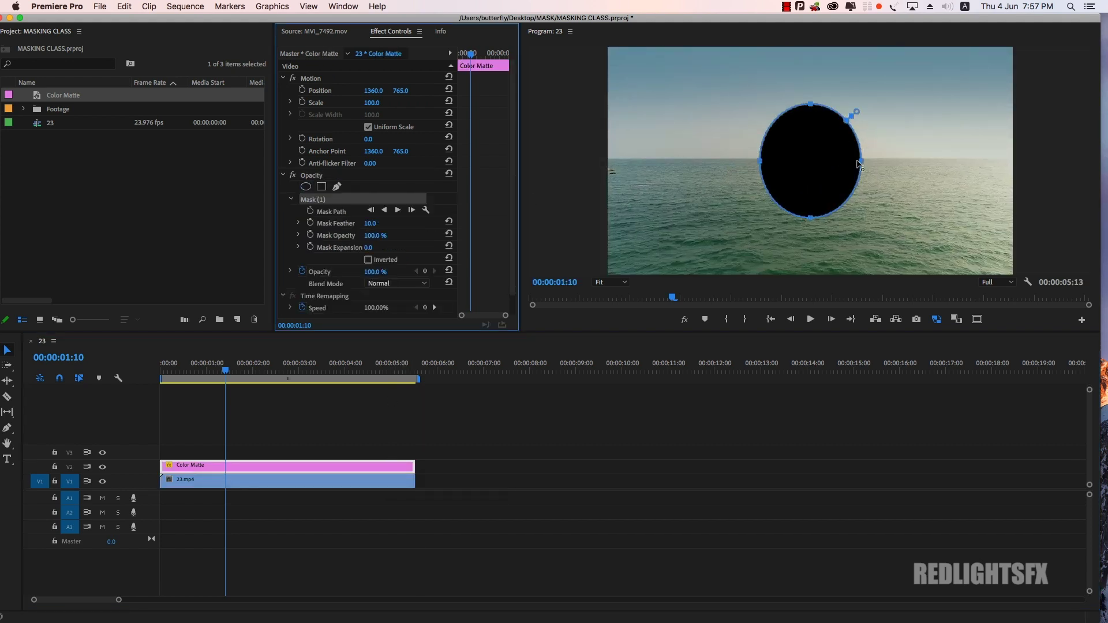
pyautogui.moveTo(860, 162); pyautogui.dragTo(992, 161)
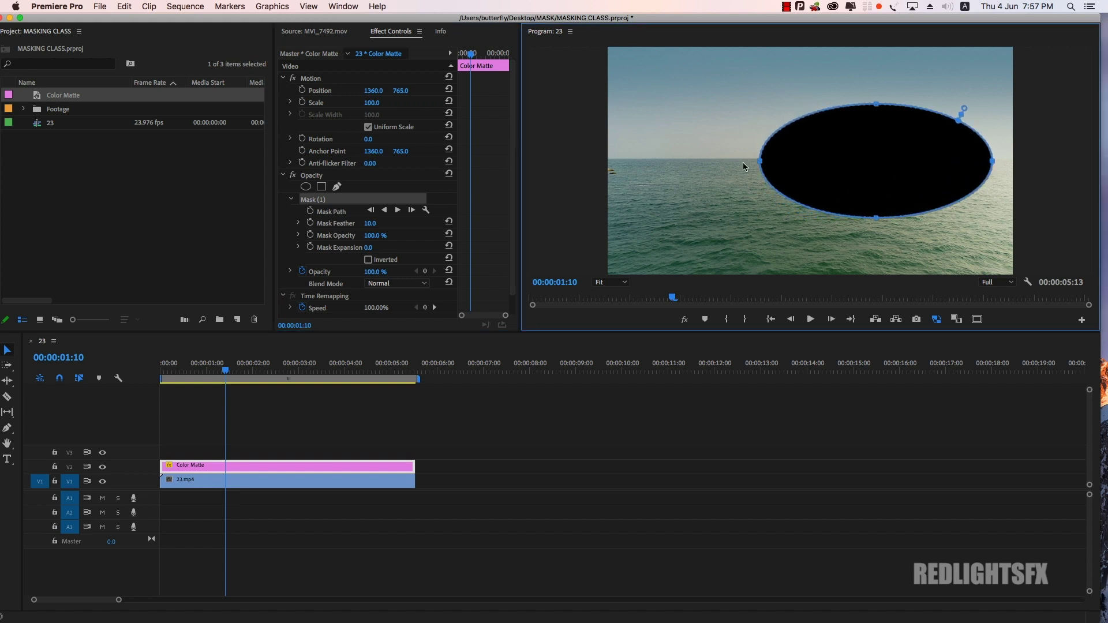
pyautogui.moveTo(761, 164); pyautogui.dragTo(623, 161)
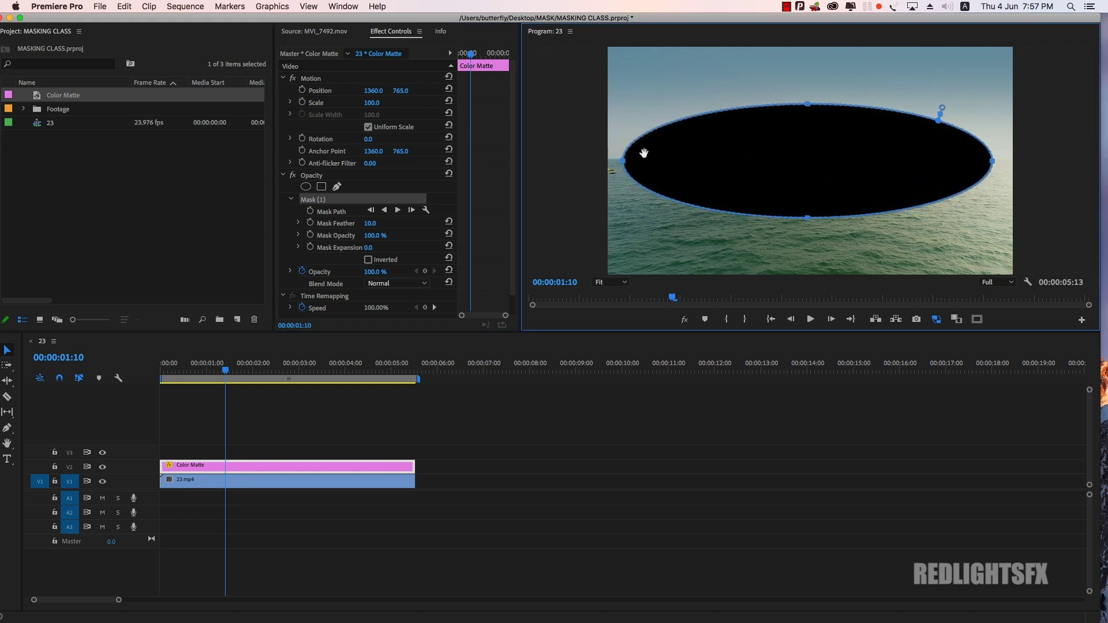
pyautogui.moveTo(807, 107); pyautogui.dragTo(807, 61)
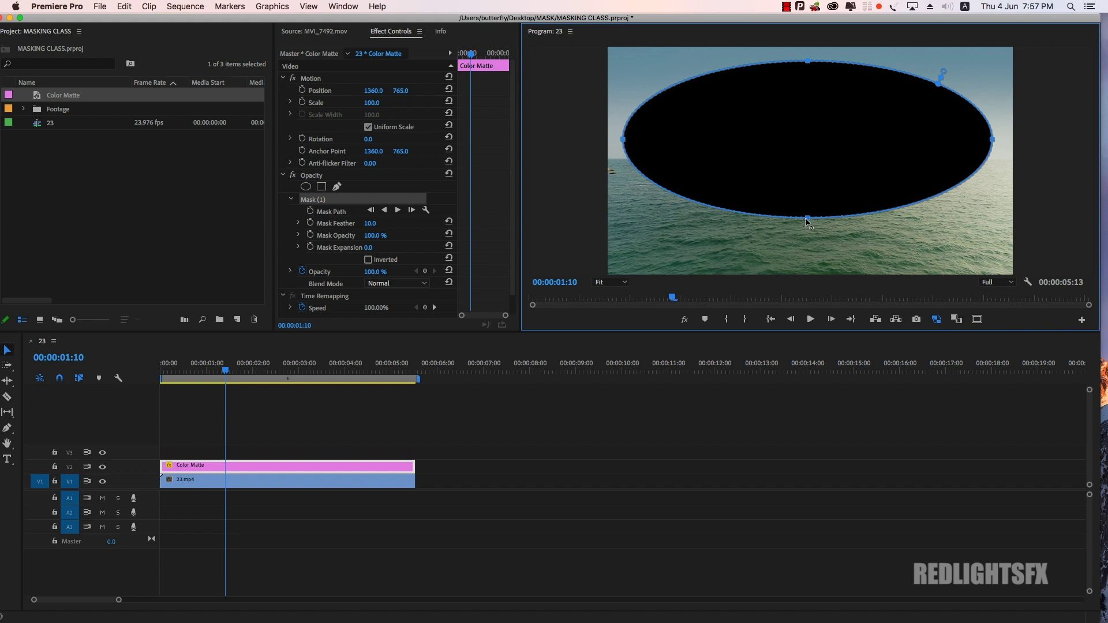
pyautogui.moveTo(806, 221); pyautogui.dragTo(807, 258)
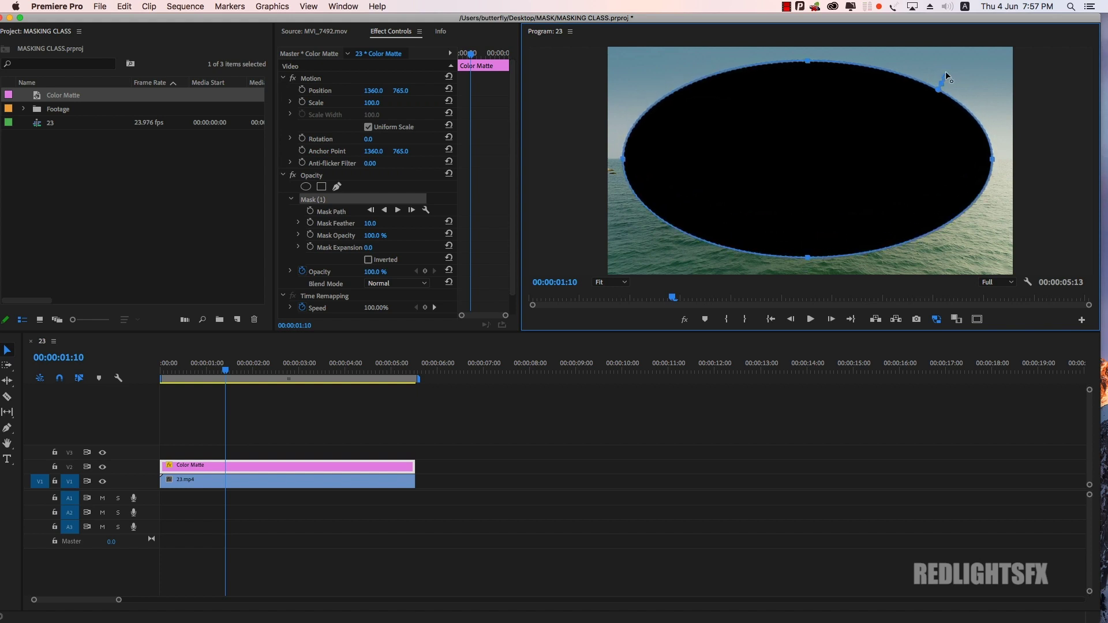
pyautogui.moveTo(943, 74); pyautogui.dragTo(957, 55)
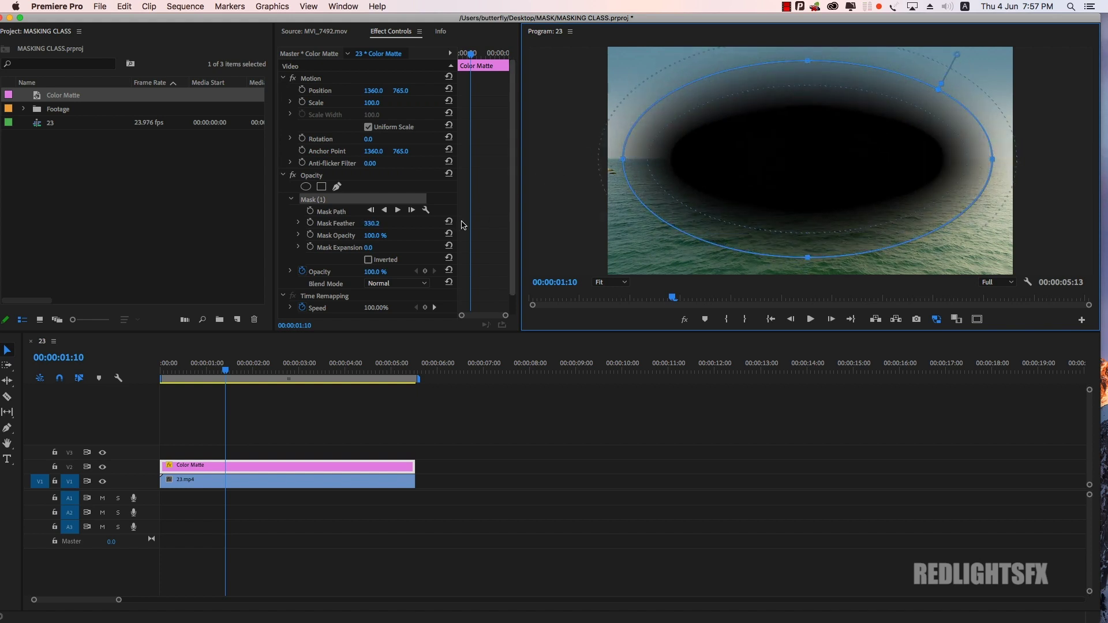
pyautogui.click(368, 260)
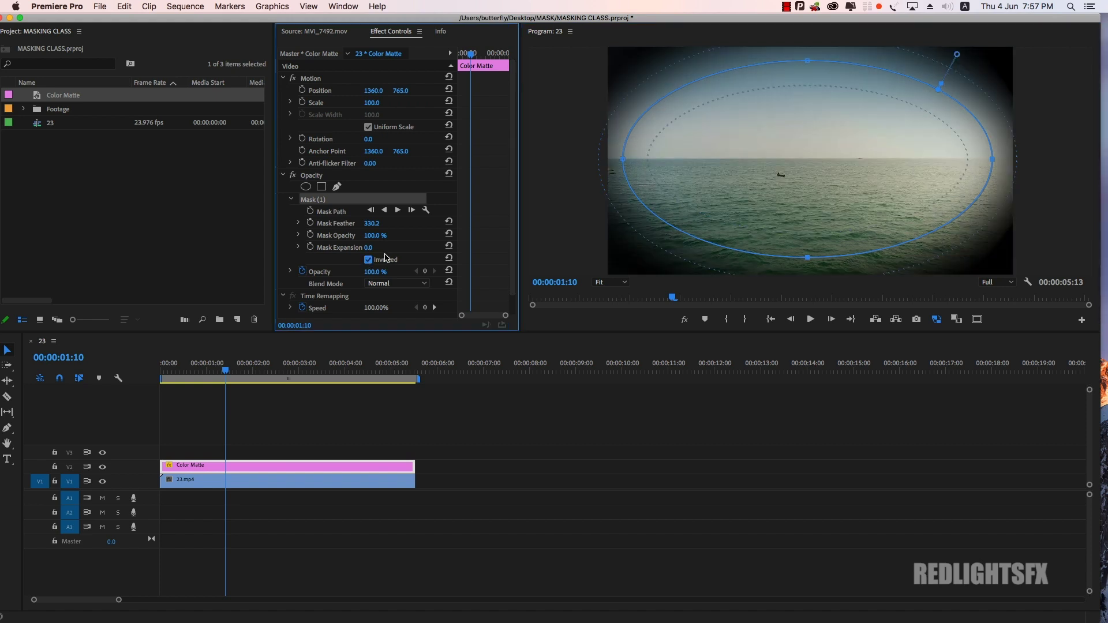
pyautogui.click(354, 433)
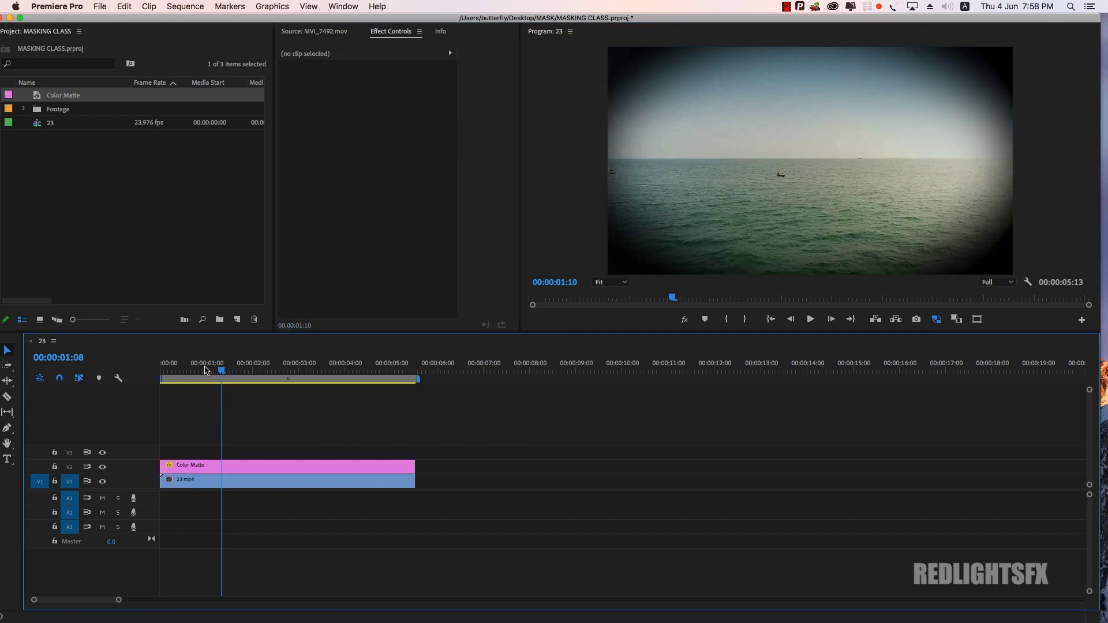
# Step: Increase the vignette mask's feather further and lower the matte's opacity
pyautogui.moveTo(225, 369); pyautogui.dragTo(156, 379)
pyautogui.press('space')
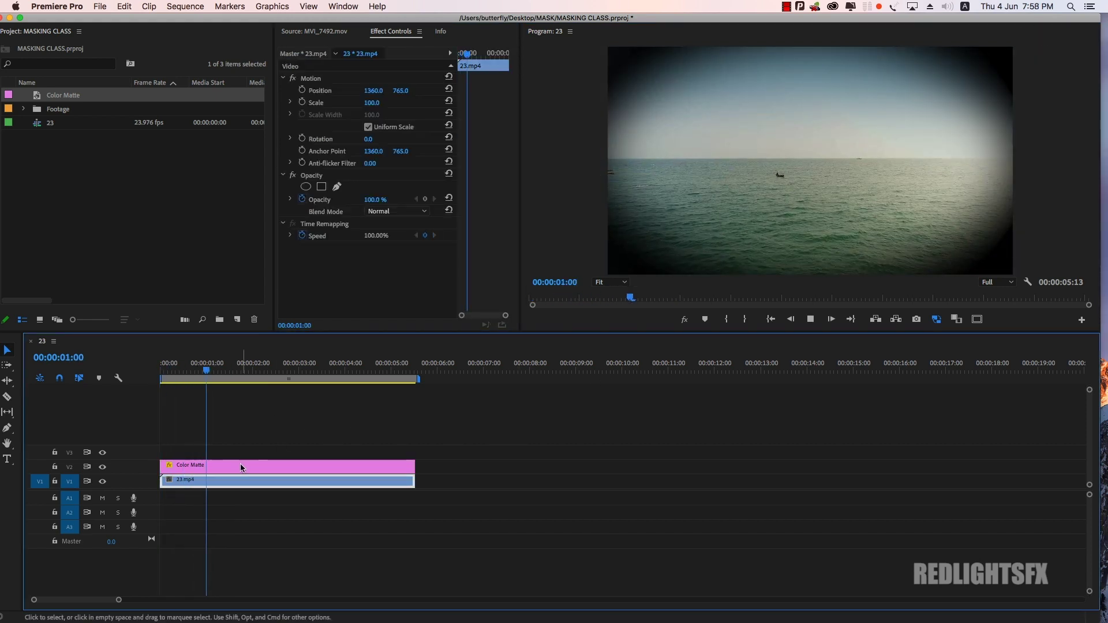
pyautogui.click(240, 465)
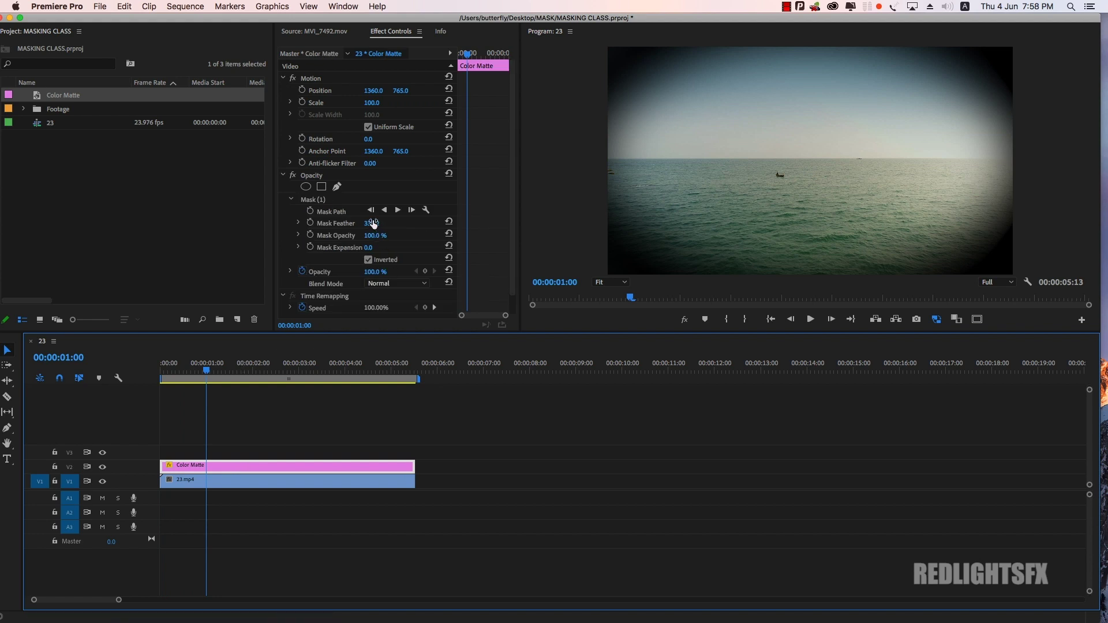
pyautogui.moveTo(373, 224); pyautogui.dragTo(438, 224)
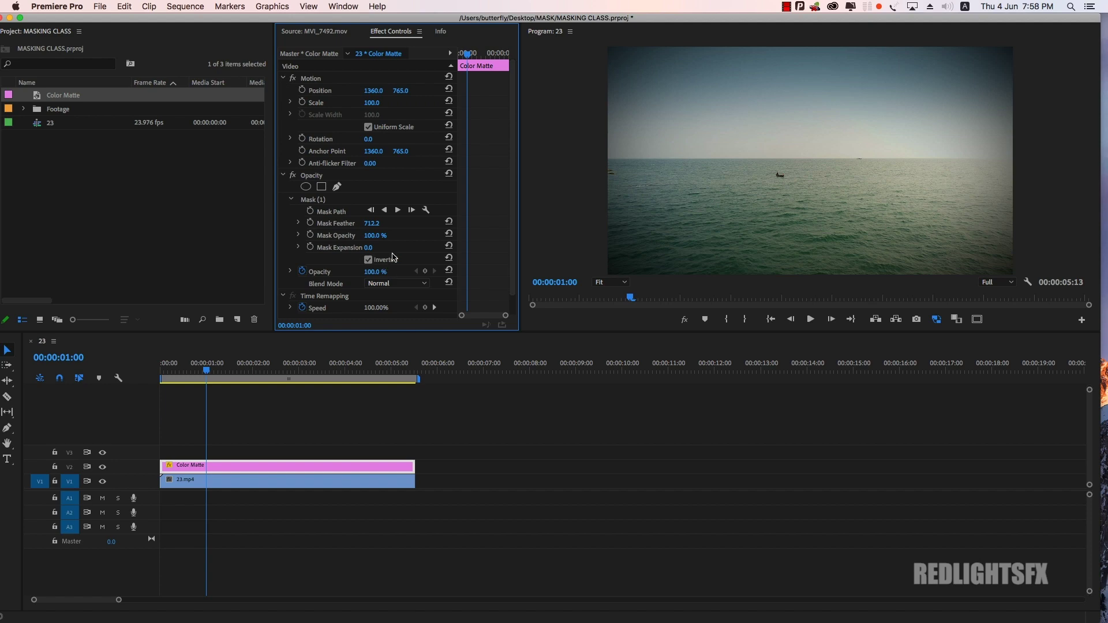
pyautogui.moveTo(222, 371)
pyautogui.mouseDown()
pyautogui.moveTo(309, 371)
pyautogui.moveTo(224, 373)
pyautogui.mouseUp()
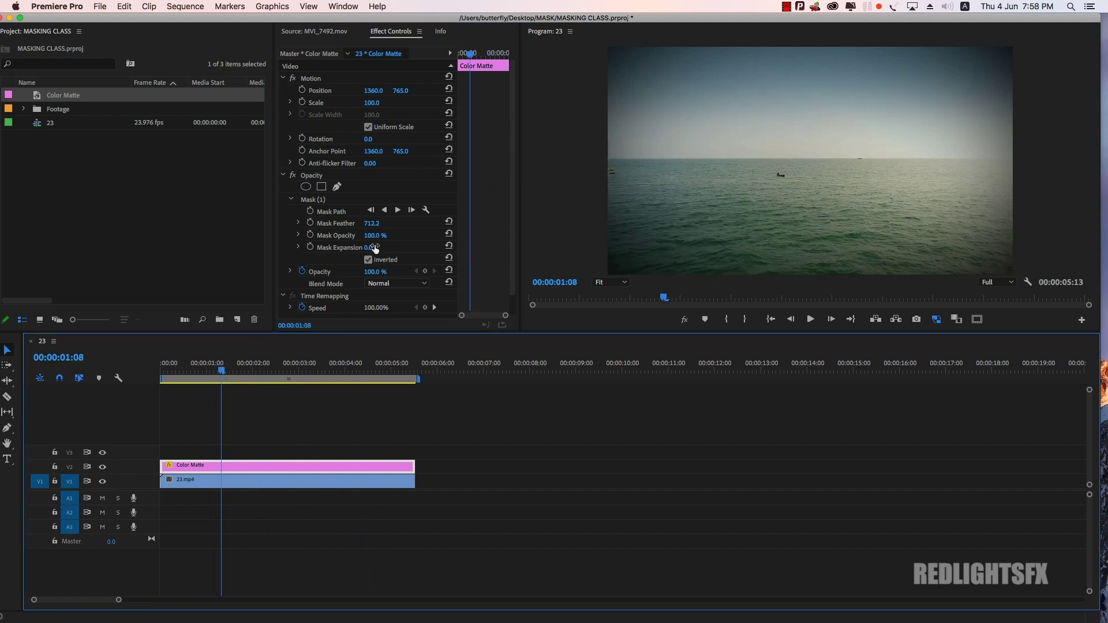
pyautogui.moveTo(375, 272); pyautogui.dragTo(358, 272)
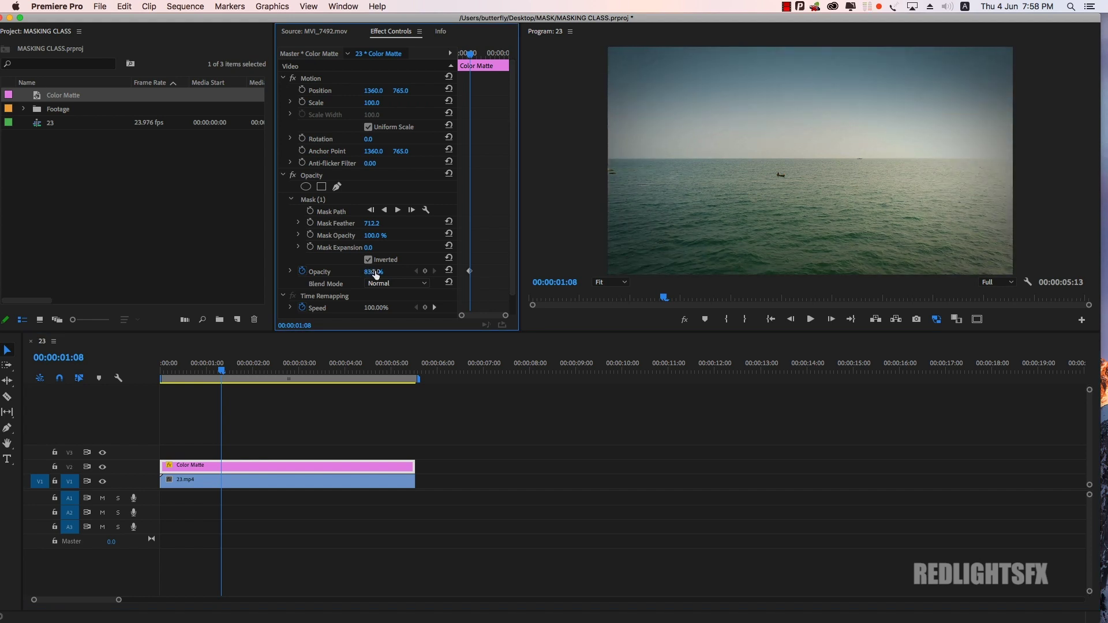
# Step: Delete the ellipse mask and set the black matte's Opacity to 70%
pyautogui.moveTo(222, 371); pyautogui.dragTo(198, 370)
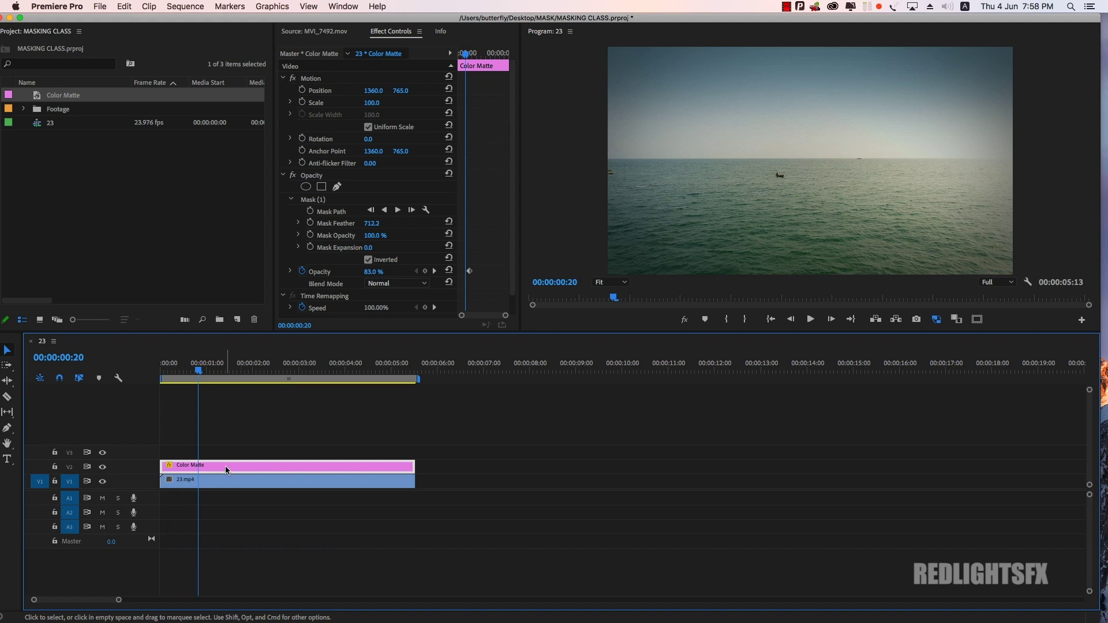
pyautogui.click(313, 200)
pyautogui.press('Delete')
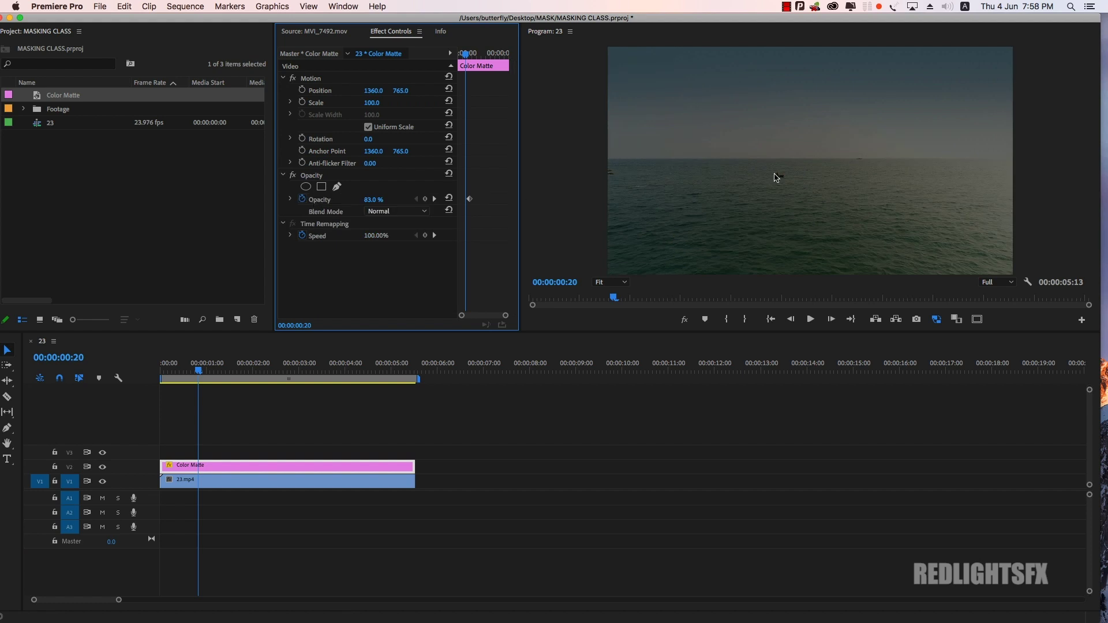
pyautogui.click(252, 466)
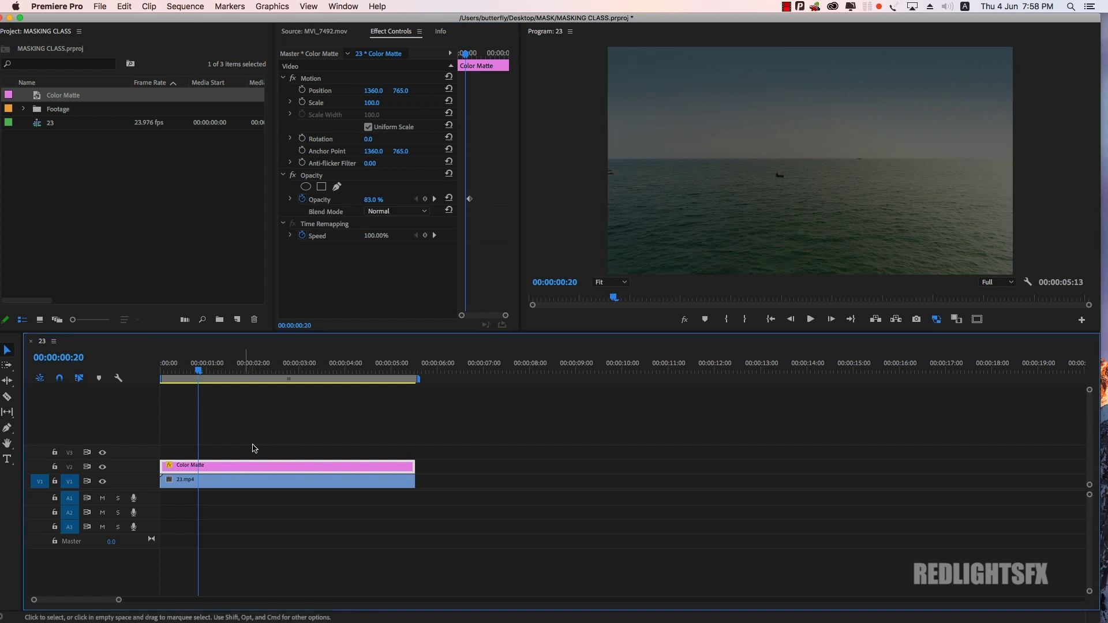
pyautogui.moveTo(372, 200)
pyautogui.mouseDown()
pyautogui.moveTo(392, 199)
pyautogui.moveTo(353, 200)
pyautogui.mouseUp()
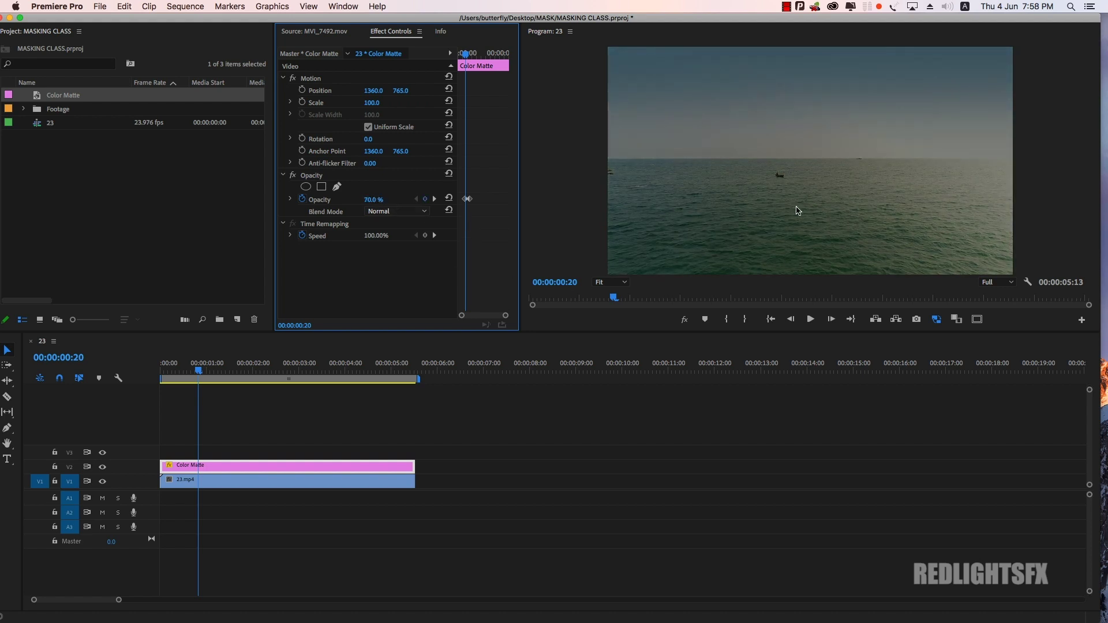
# Step: Add a repositioned ellipse mask at 100% opacity and 0 feather, inverted to show sea inside the oval
pyautogui.click(306, 186)
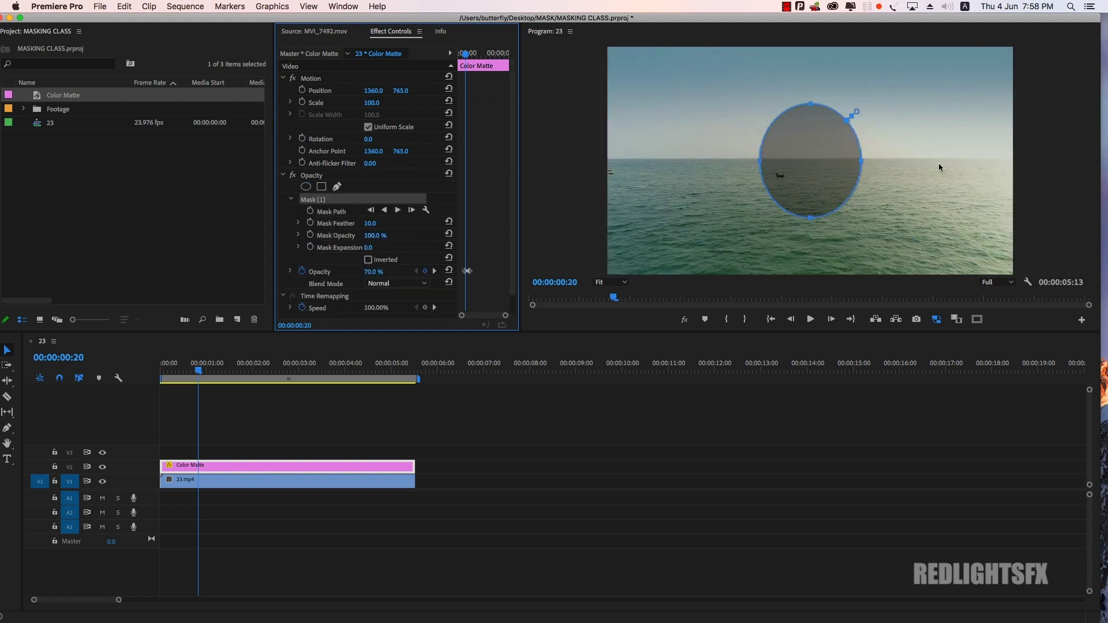
pyautogui.moveTo(819, 149)
pyautogui.mouseDown()
pyautogui.moveTo(789, 162)
pyautogui.moveTo(801, 169)
pyautogui.mouseUp()
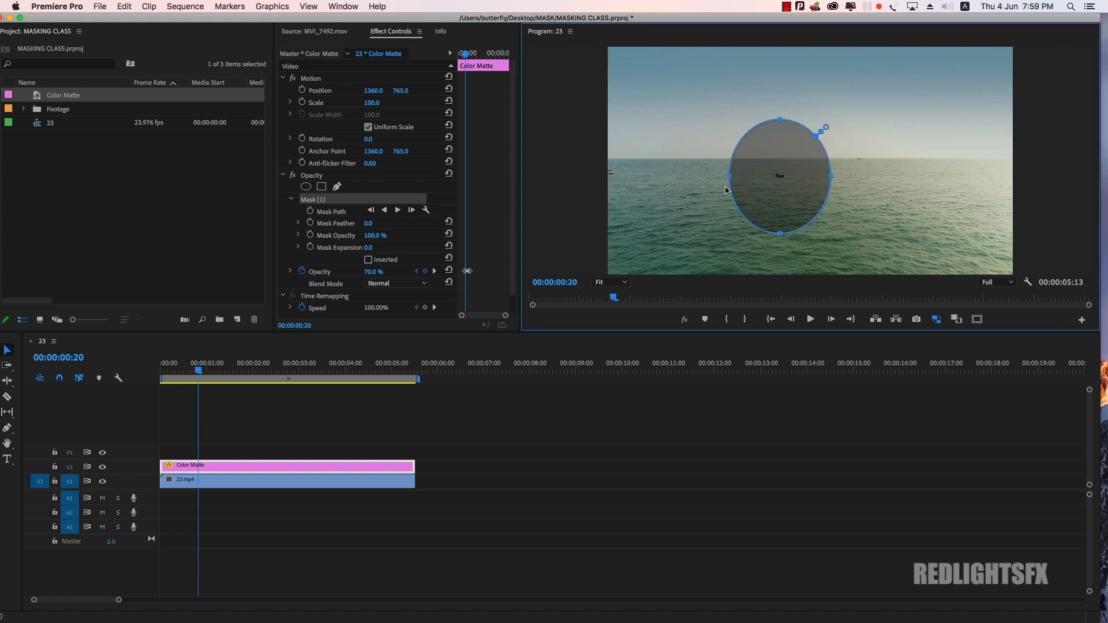
pyautogui.moveTo(373, 271); pyautogui.dragTo(382, 273)
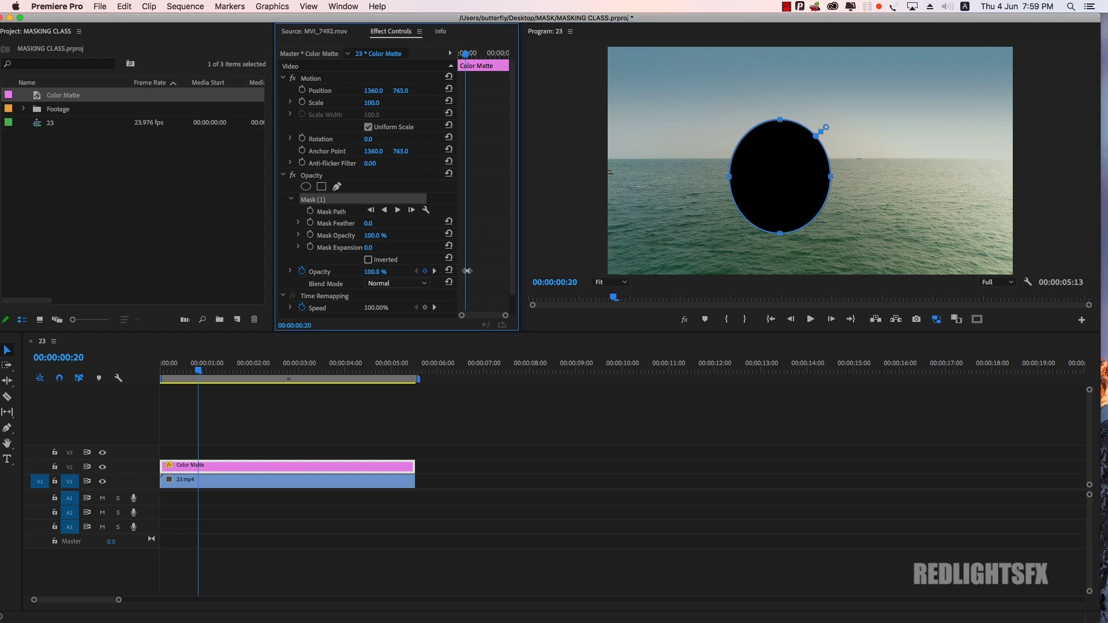
pyautogui.click(368, 260)
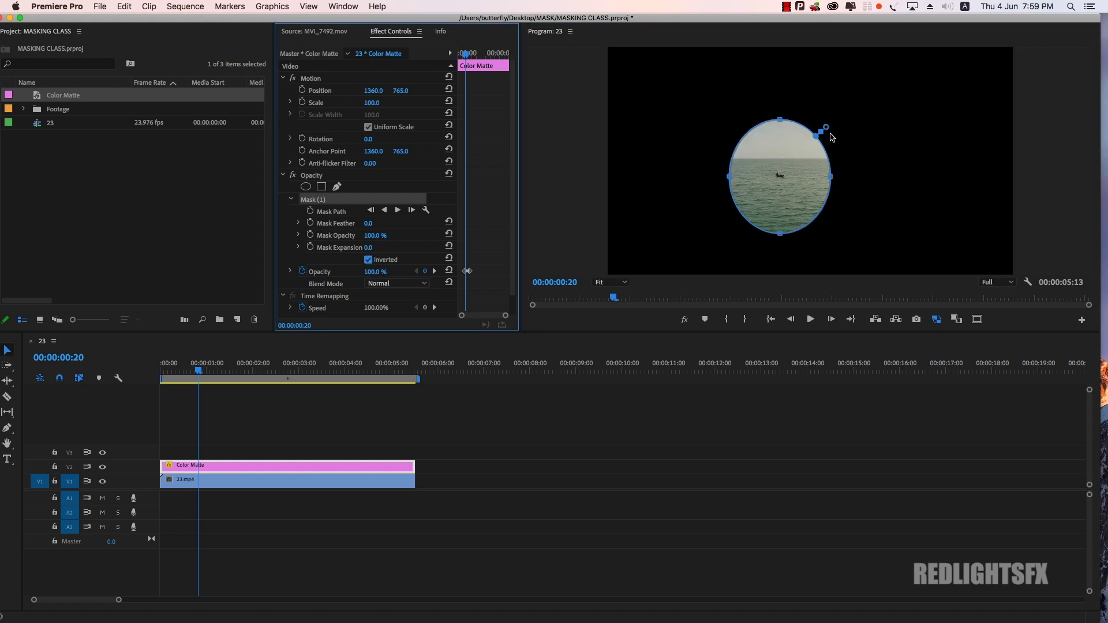
pyautogui.click(208, 367)
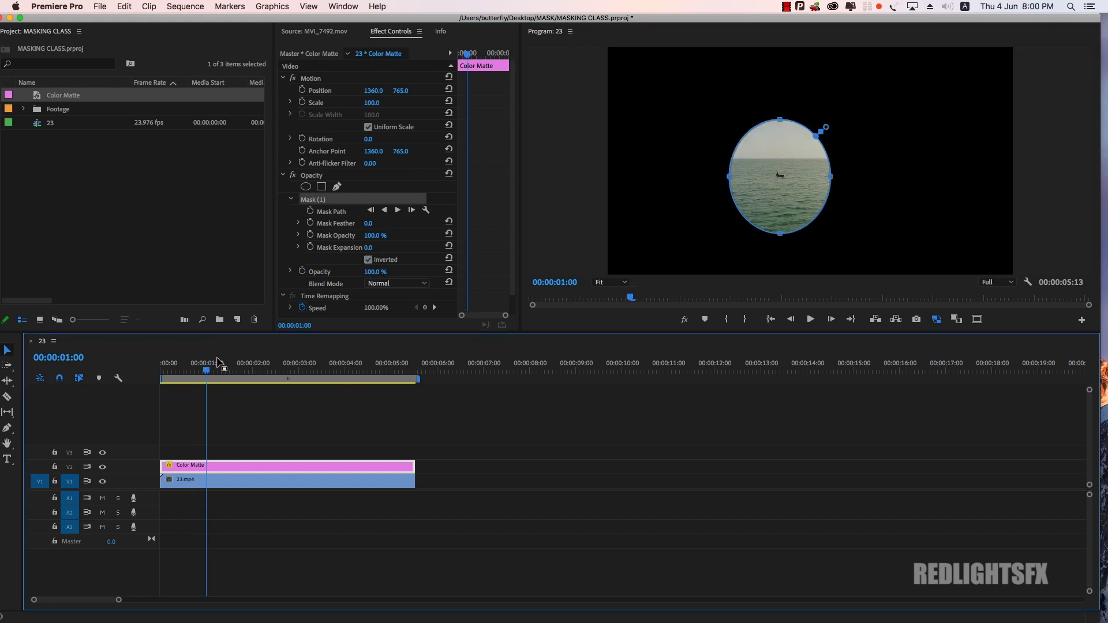
# Step: At the start of the shot, add keyframes for the circle mask's Path, Feather and Expansion
pyautogui.moveTo(208, 366); pyautogui.dragTo(135, 367)
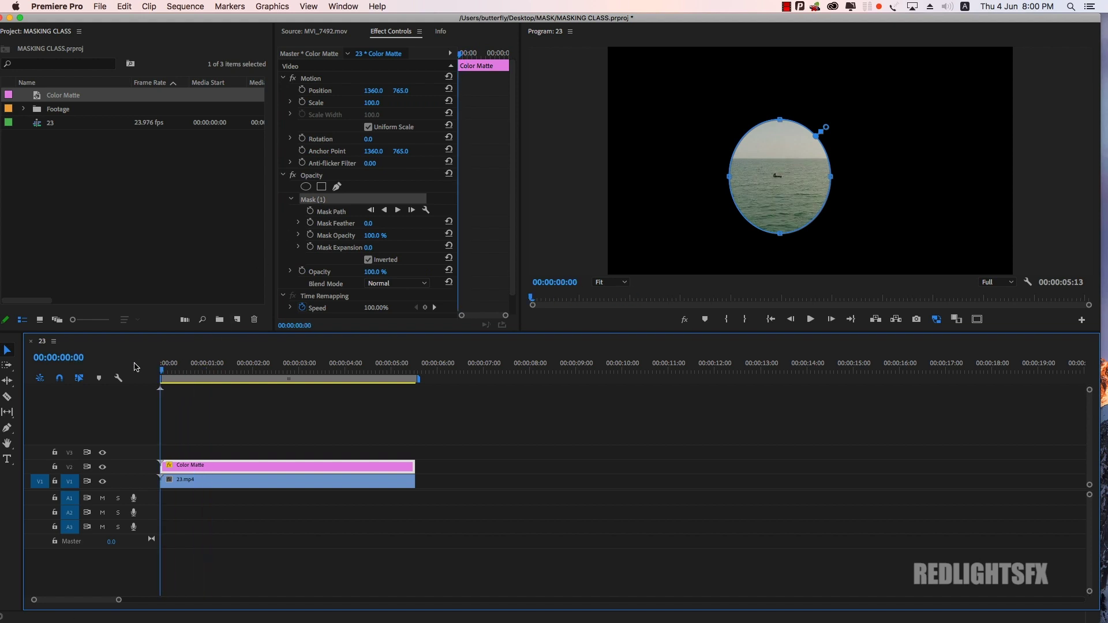
pyautogui.click(319, 207)
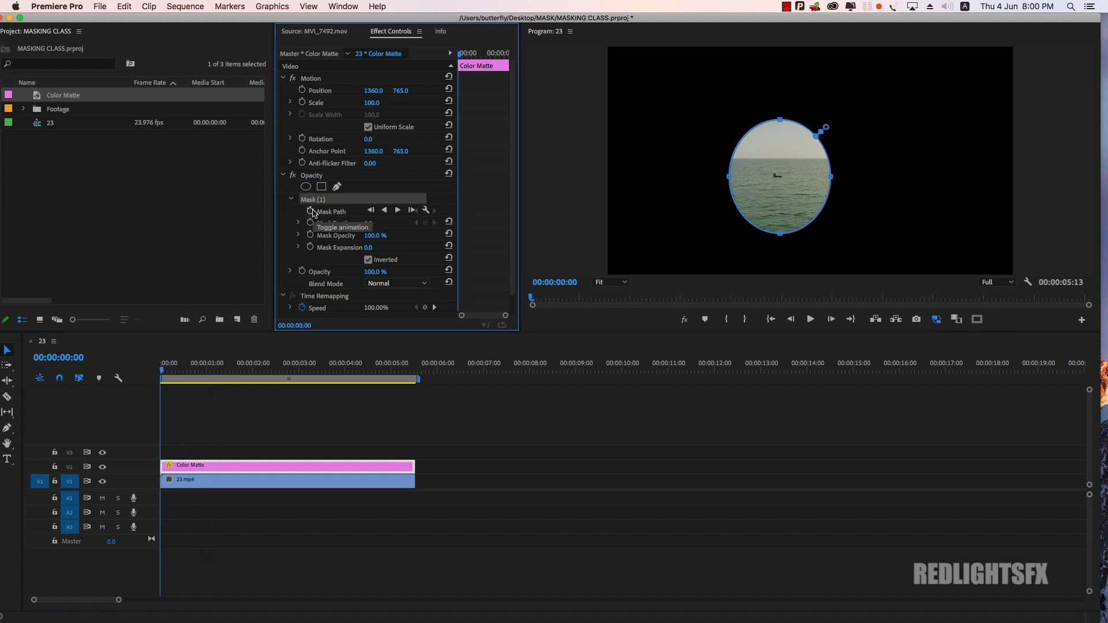
pyautogui.click(316, 212)
pyautogui.click(314, 224)
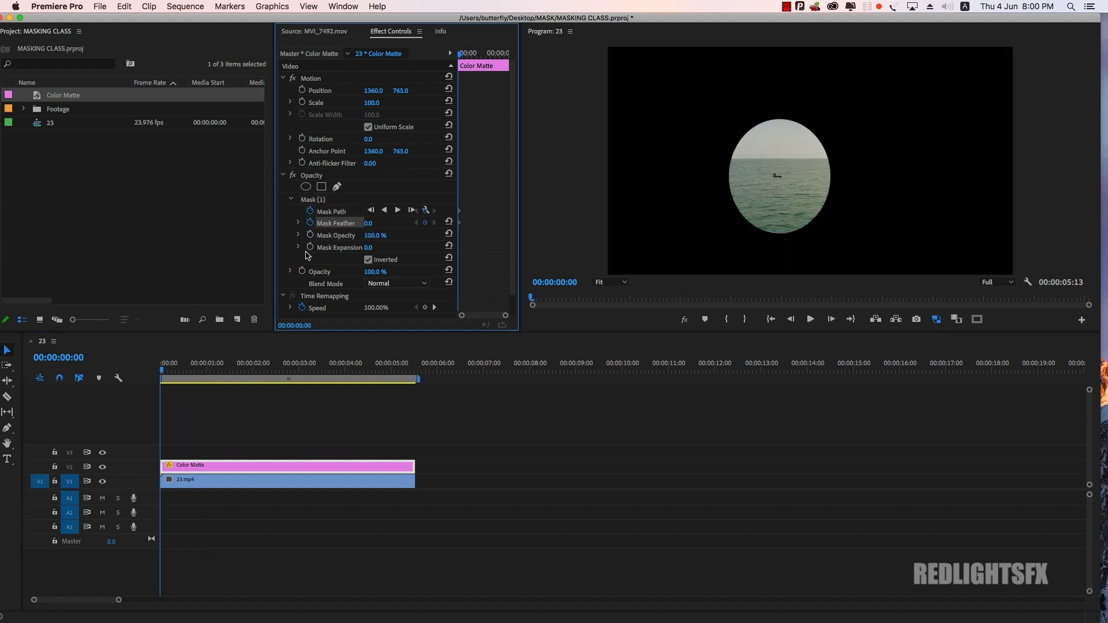
pyautogui.click(311, 249)
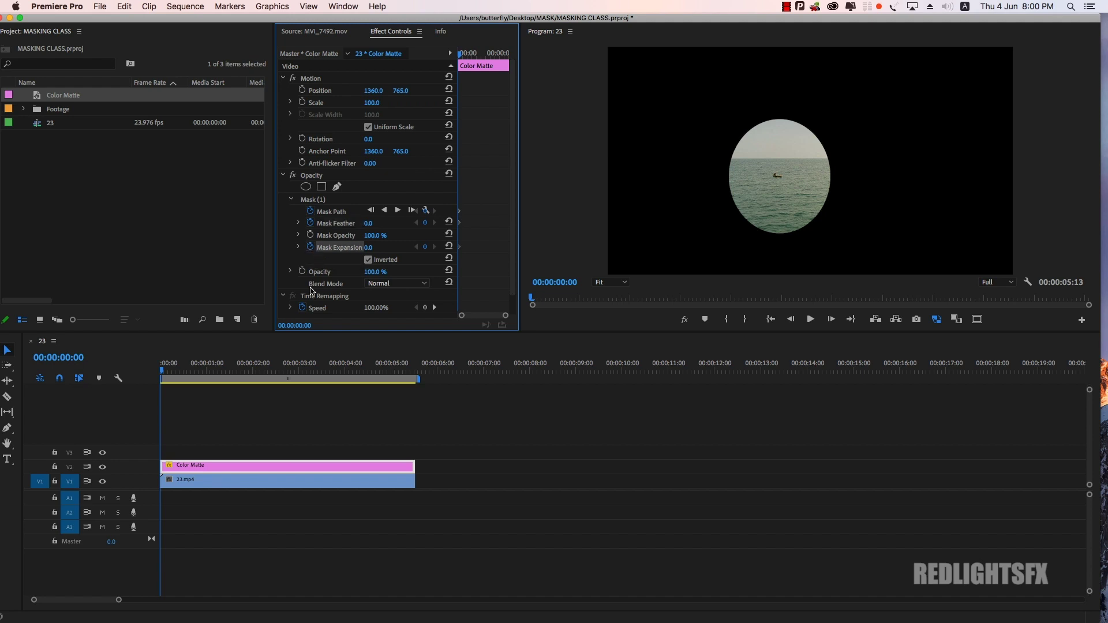
# Step: At 00:00:02:08, enlarge and feather the mask into a wide soft vignette
pyautogui.click(217, 399)
pyautogui.press('space')
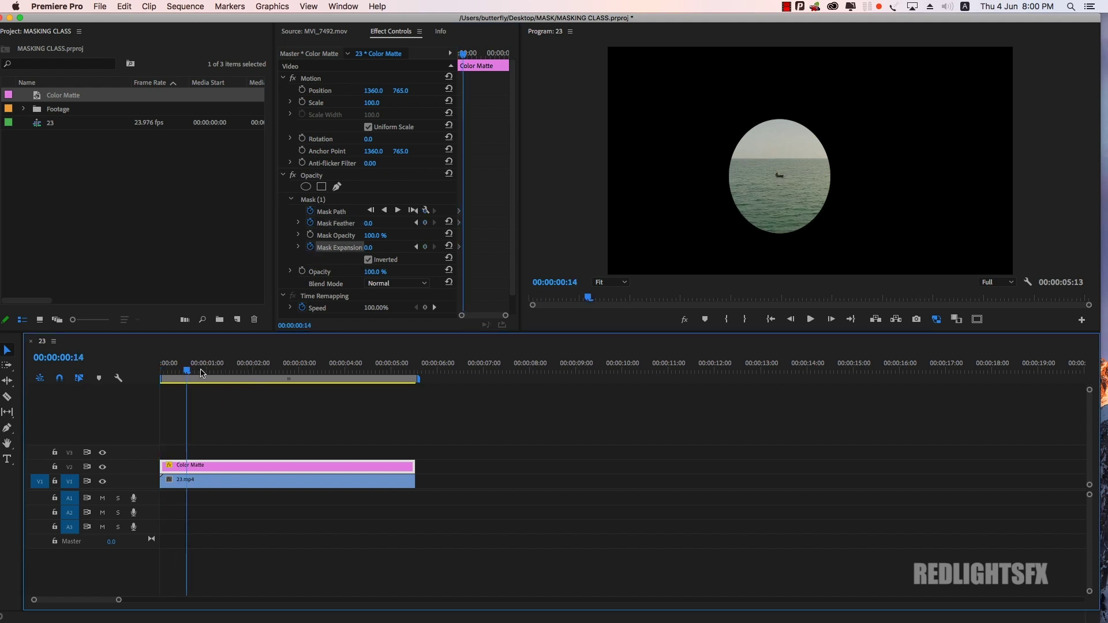
pyautogui.click(315, 201)
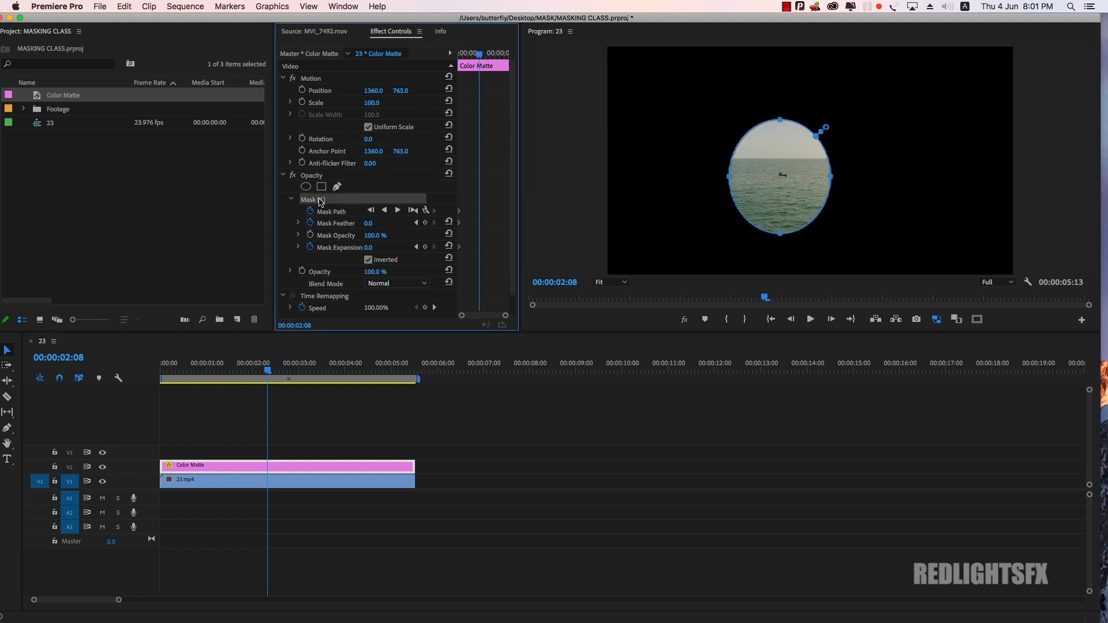
pyautogui.moveTo(825, 127); pyautogui.dragTo(898, 116)
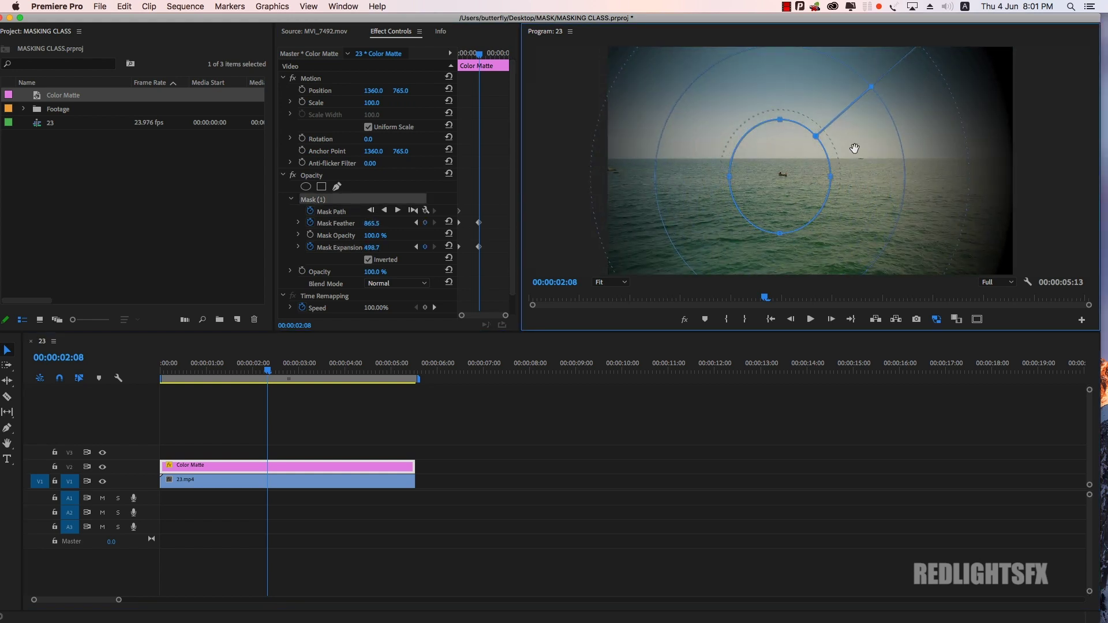
# Step: Play back and scrub from the start to watch the circle mask grow
pyautogui.moveTo(292, 359); pyautogui.dragTo(162, 361)
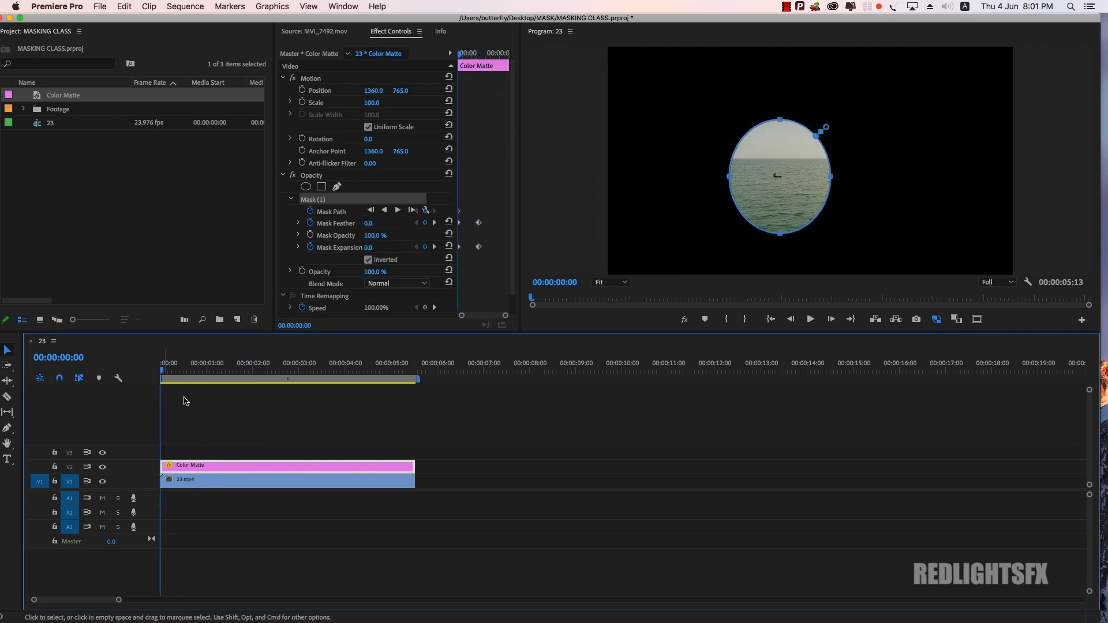
pyautogui.click(285, 424)
pyautogui.press('space')
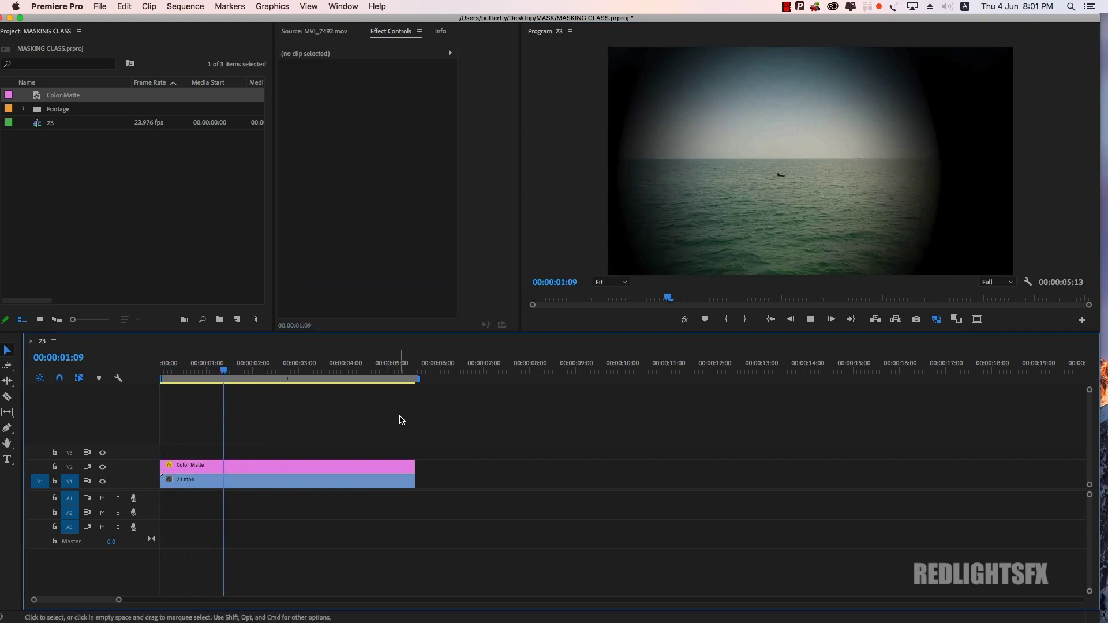
pyautogui.click(288, 481)
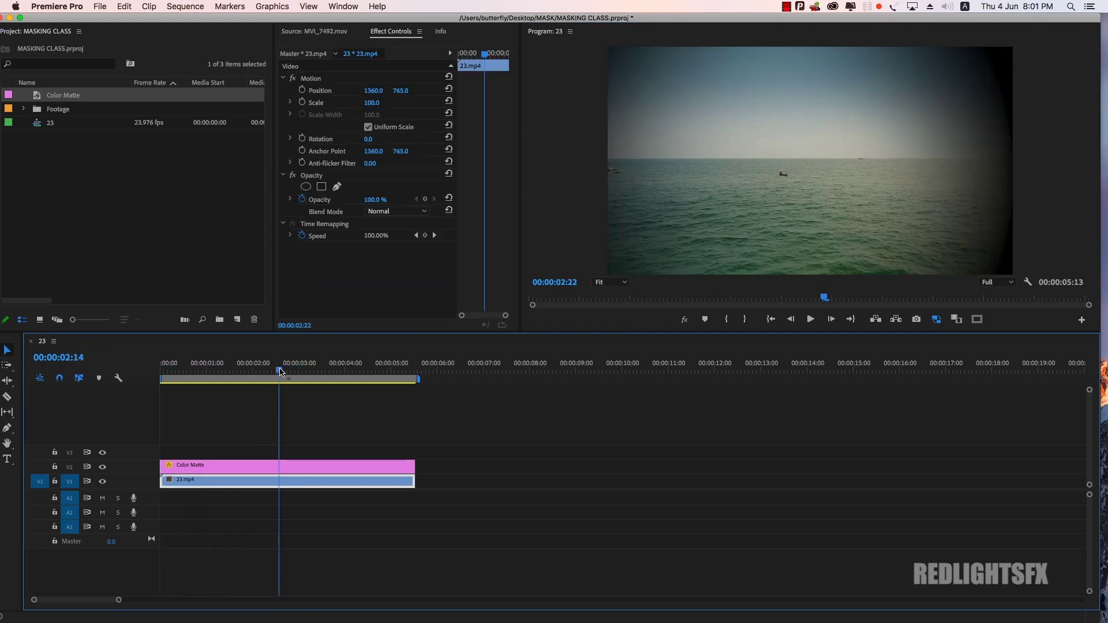
pyautogui.click(168, 369)
pyautogui.moveTo(168, 370); pyautogui.dragTo(240, 373)
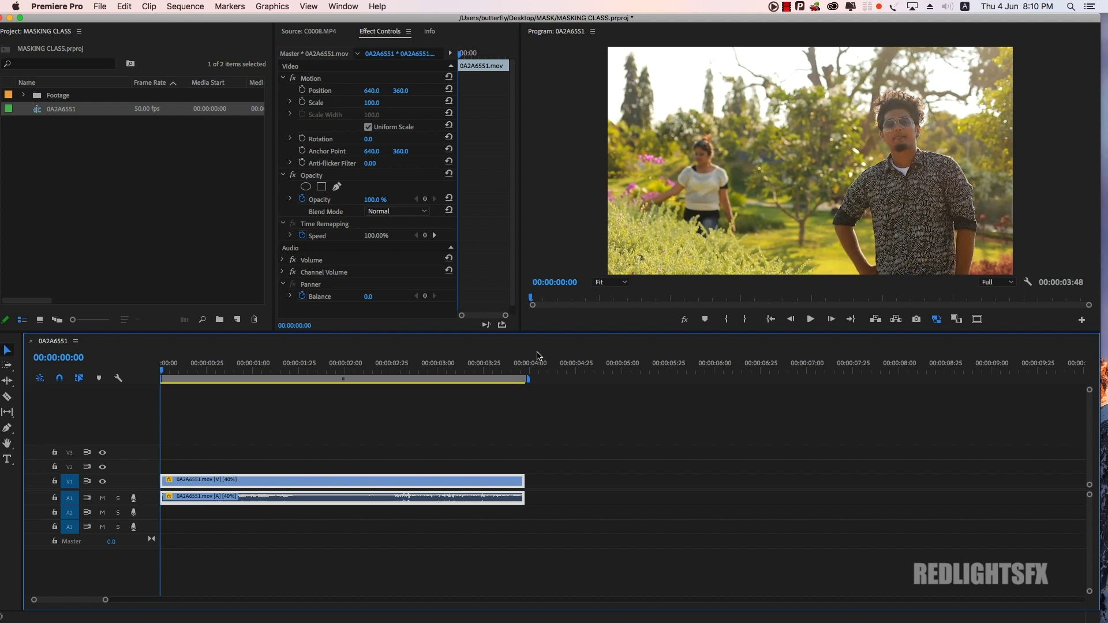
# Step: Duplicate the garden clip from V1 onto track V2, stacked above the original
pyautogui.moveTo(165, 376); pyautogui.dragTo(193, 372)
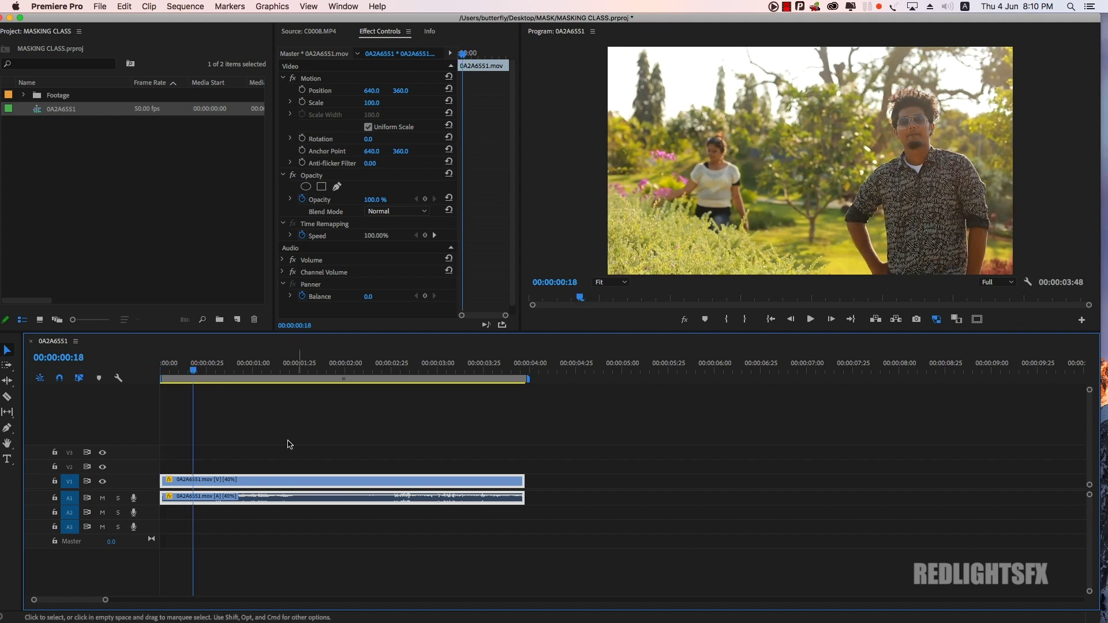
pyautogui.moveTo(244, 484); pyautogui.dragTo(220, 466)
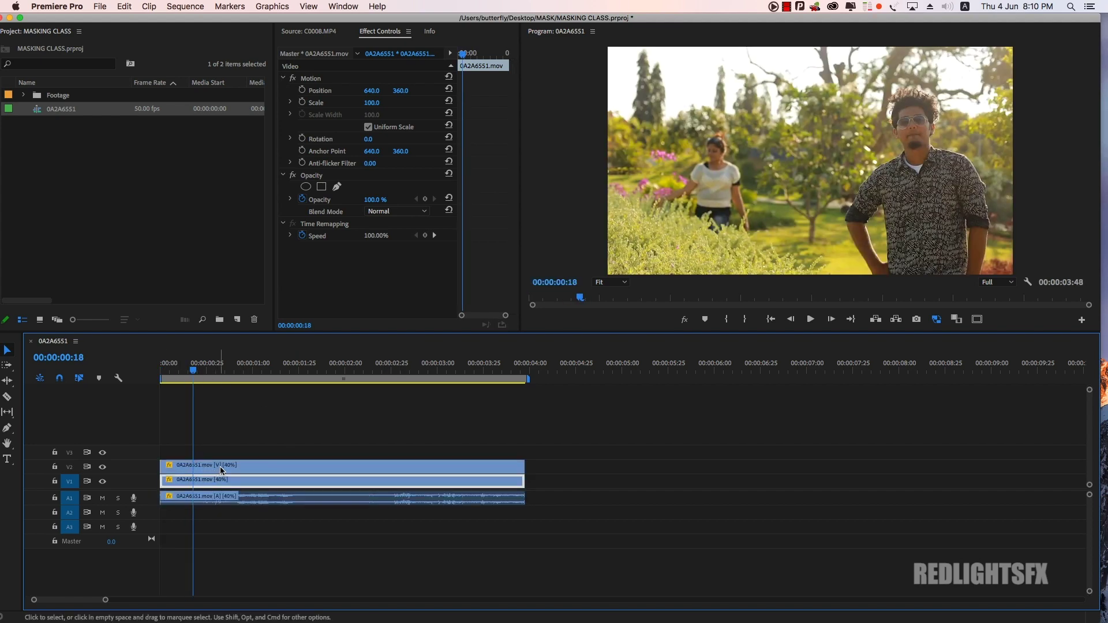
# Step: Add a freehand opacity mask and magnify the preview to 200% on the man's face
pyautogui.click(337, 188)
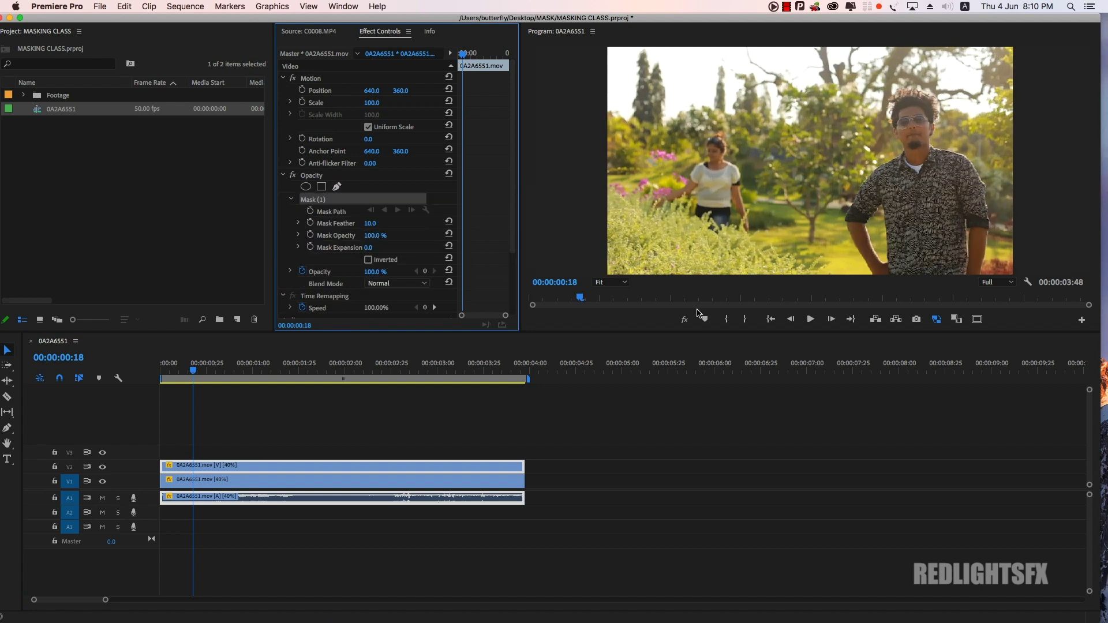
pyautogui.click(615, 282)
pyautogui.click(620, 362)
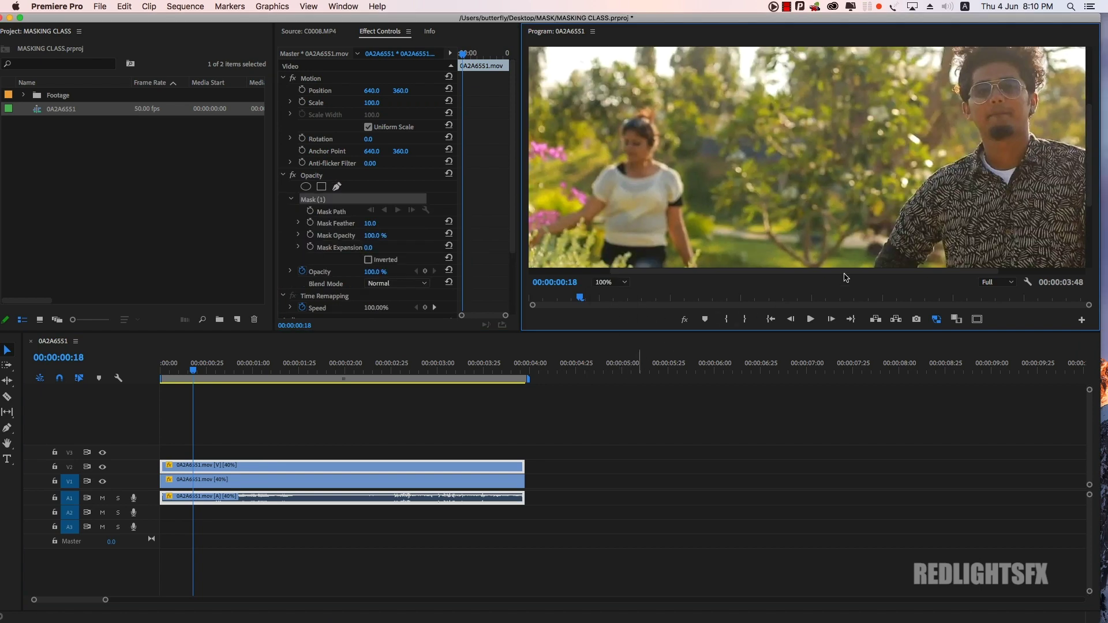
pyautogui.click(623, 282)
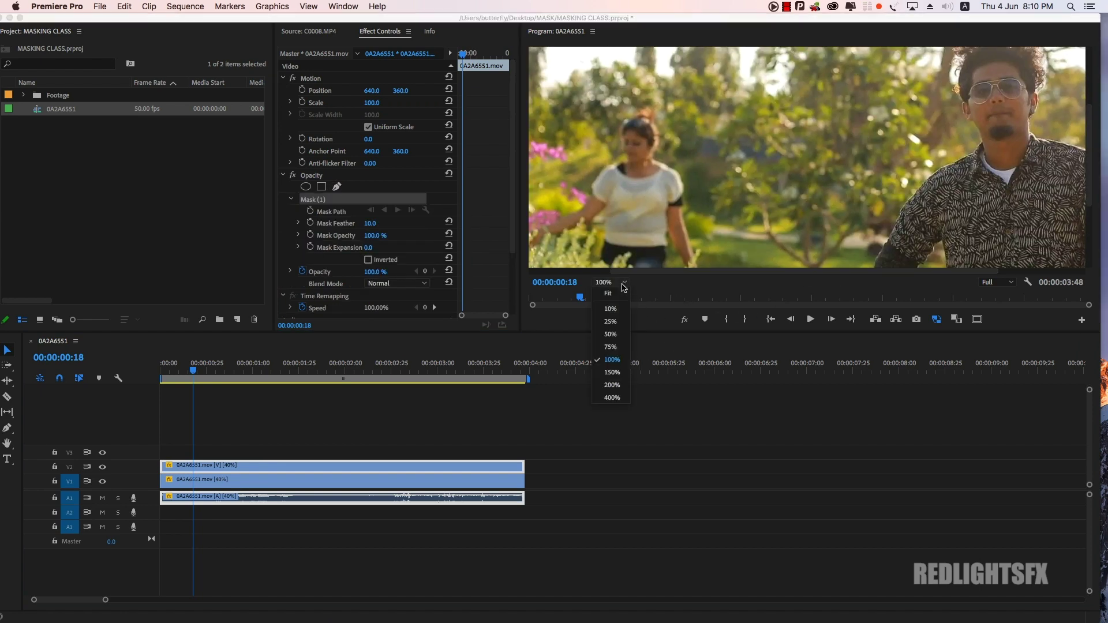
pyautogui.click(612, 385)
pyautogui.moveTo(726, 278); pyautogui.dragTo(1001, 191)
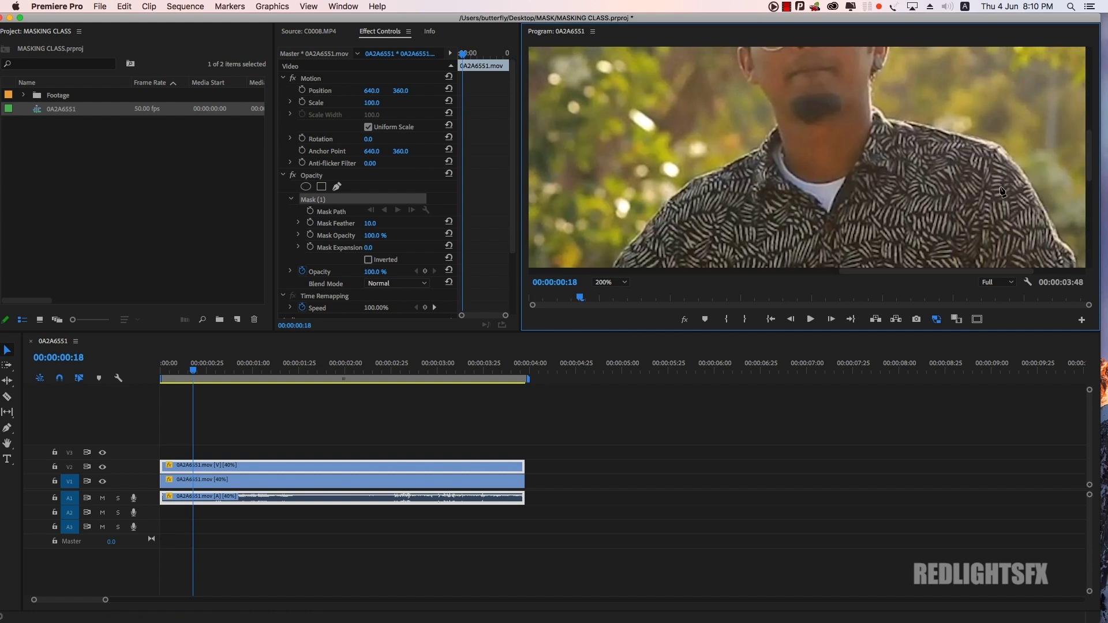
pyautogui.moveTo(1094, 174); pyautogui.dragTo(1096, 150)
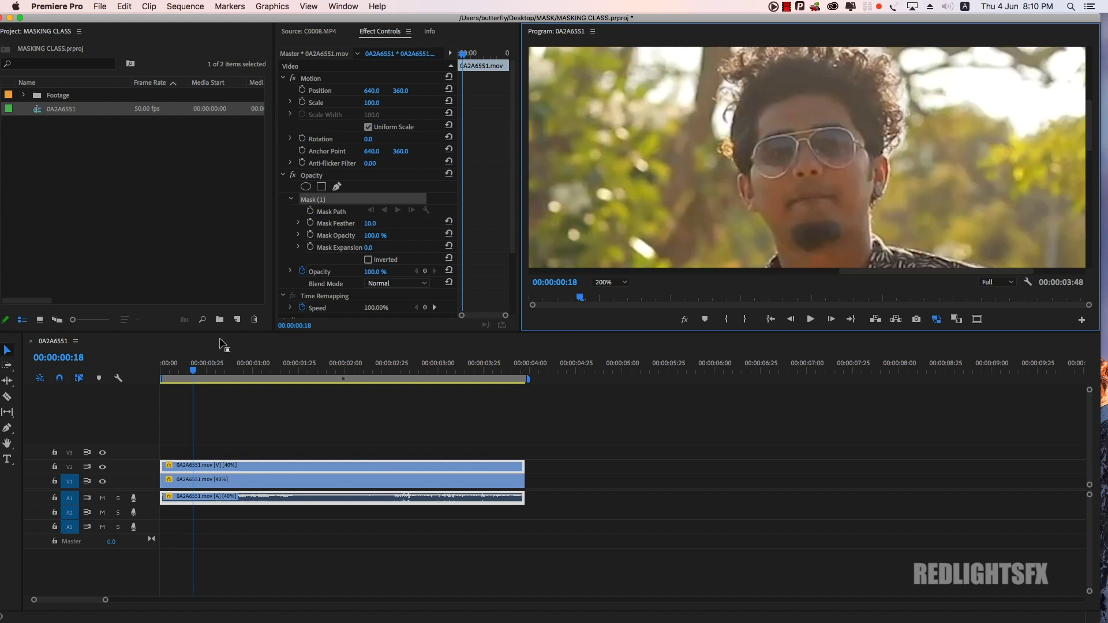
pyautogui.moveTo(189, 363); pyautogui.dragTo(149, 364)
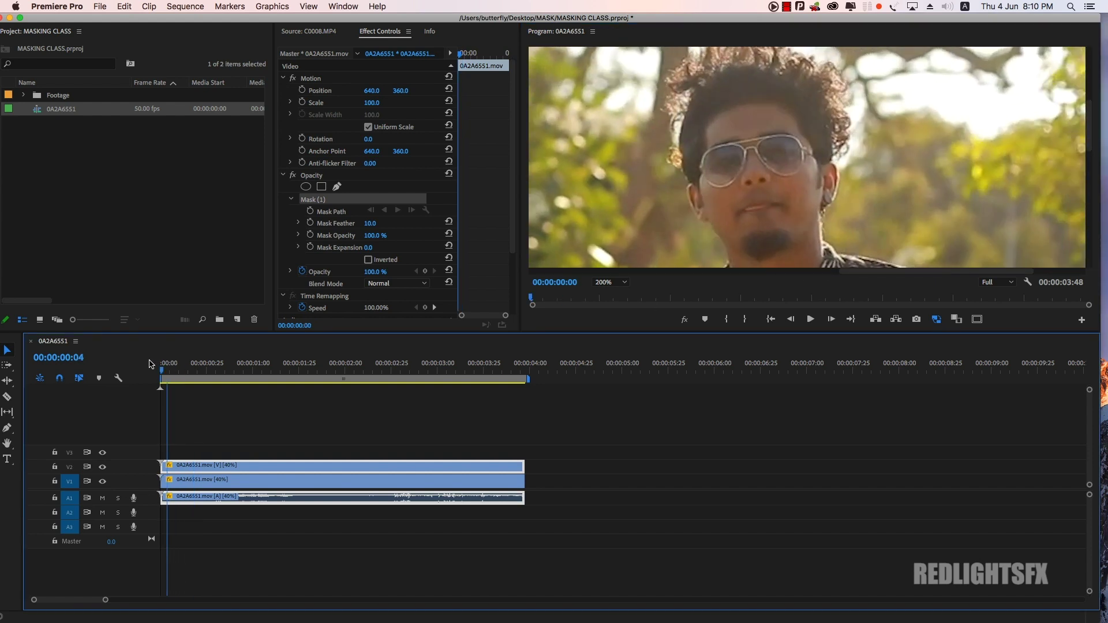
# Step: Trace a closed mask outline tightly around the sunglasses, then show the whole frame again
pyautogui.click(744, 154)
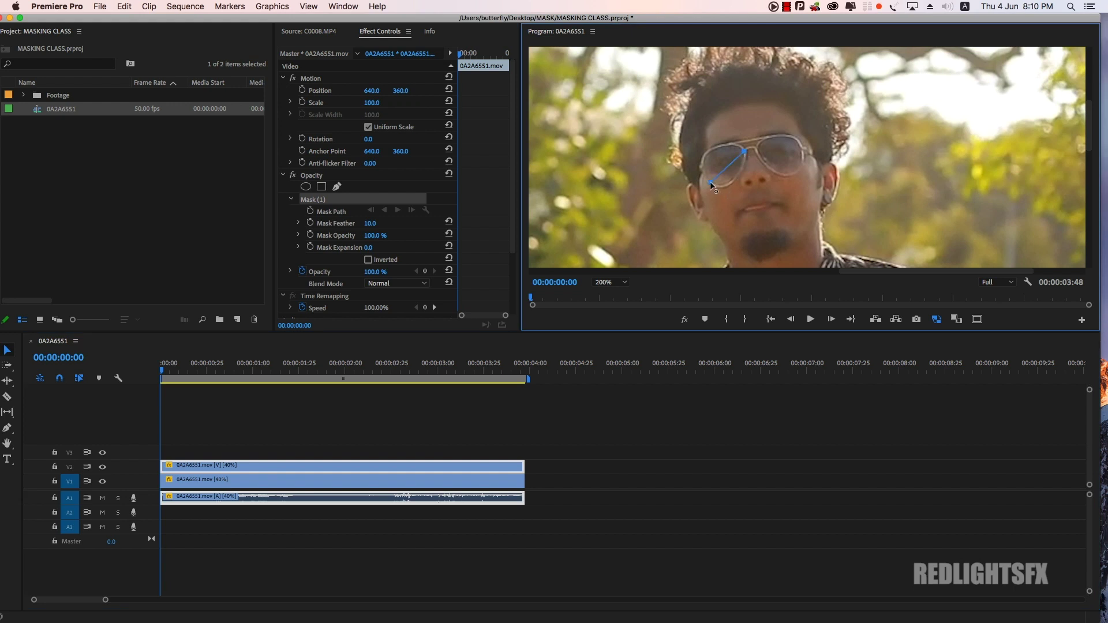
pyautogui.moveTo(711, 183); pyautogui.dragTo(734, 198)
pyautogui.click(714, 149)
pyautogui.press('=')
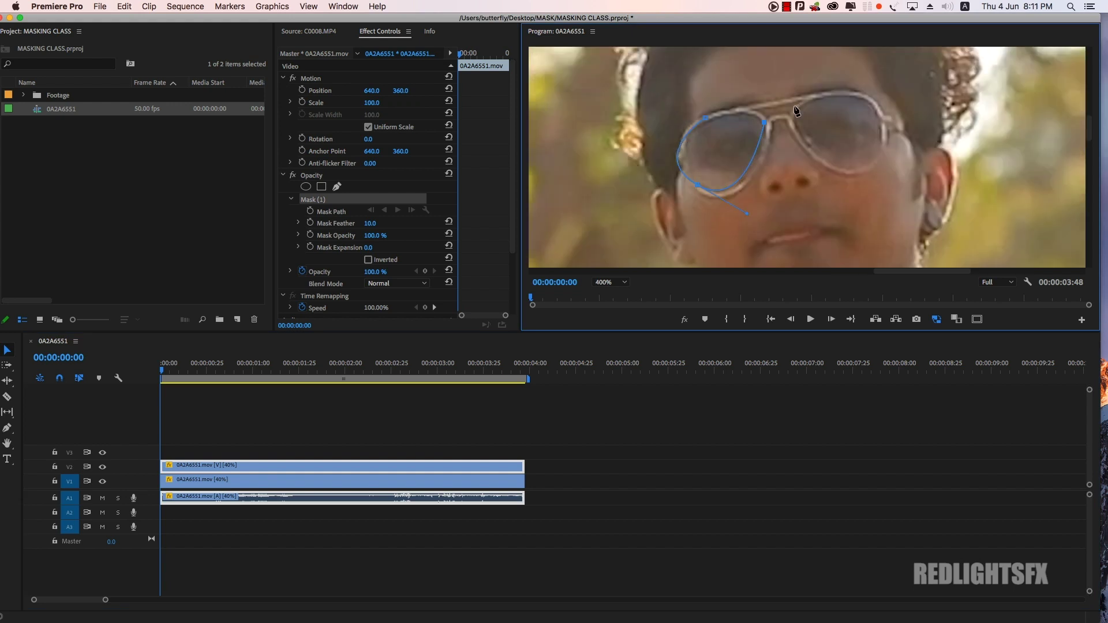
pyautogui.click(849, 92)
pyautogui.moveTo(876, 152); pyautogui.dragTo(843, 195)
pyautogui.moveTo(792, 120)
pyautogui.mouseDown()
pyautogui.moveTo(779, 103)
pyautogui.moveTo(808, 124)
pyautogui.mouseUp()
pyautogui.click(764, 123)
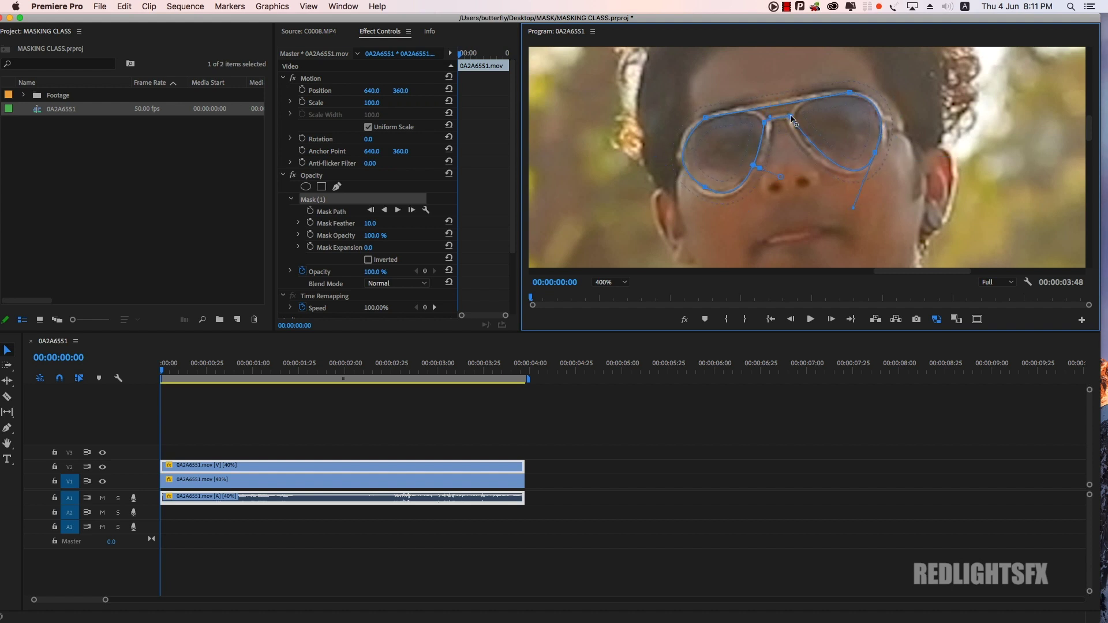
pyautogui.click(624, 283)
pyautogui.click(626, 350)
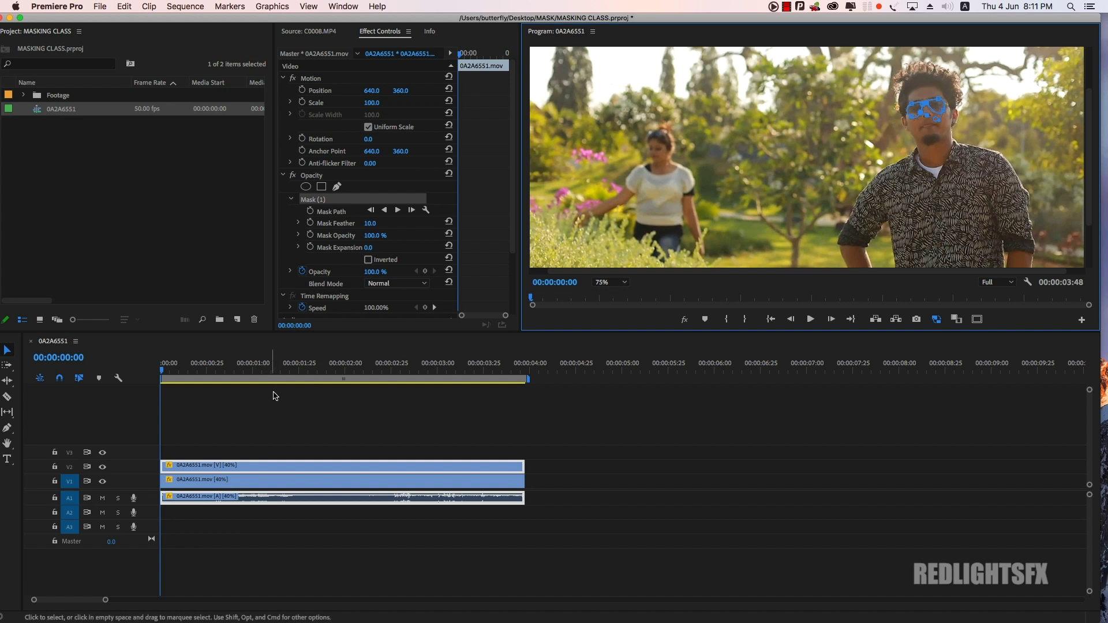
# Step: Track the sunglasses mask forward through the clip and play back to review it
pyautogui.click(398, 211)
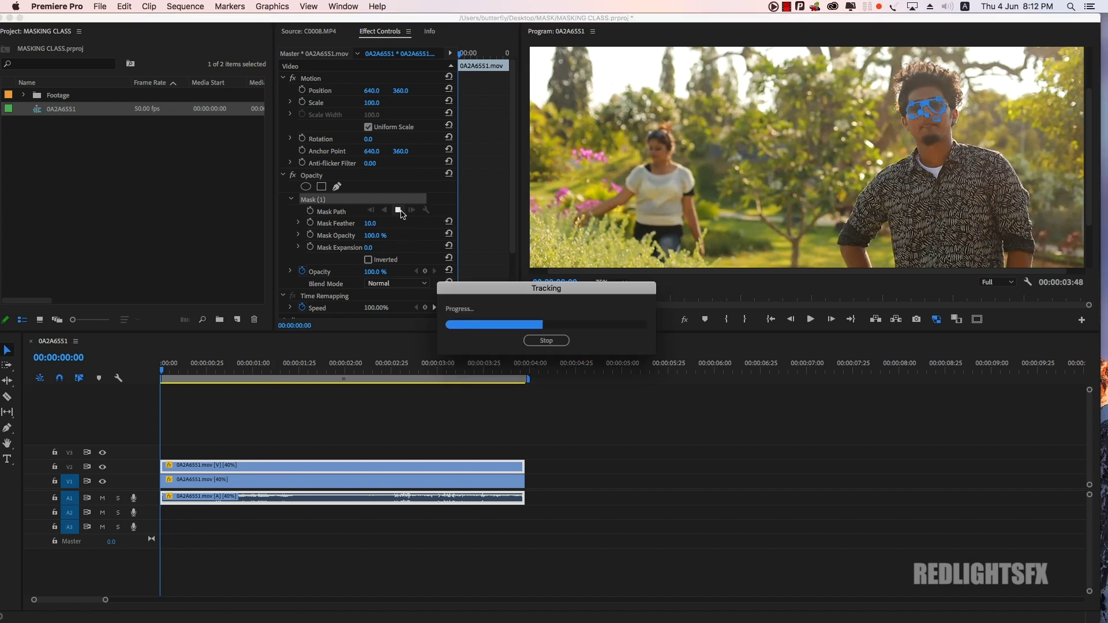
pyautogui.click(407, 349)
pyautogui.press('j')
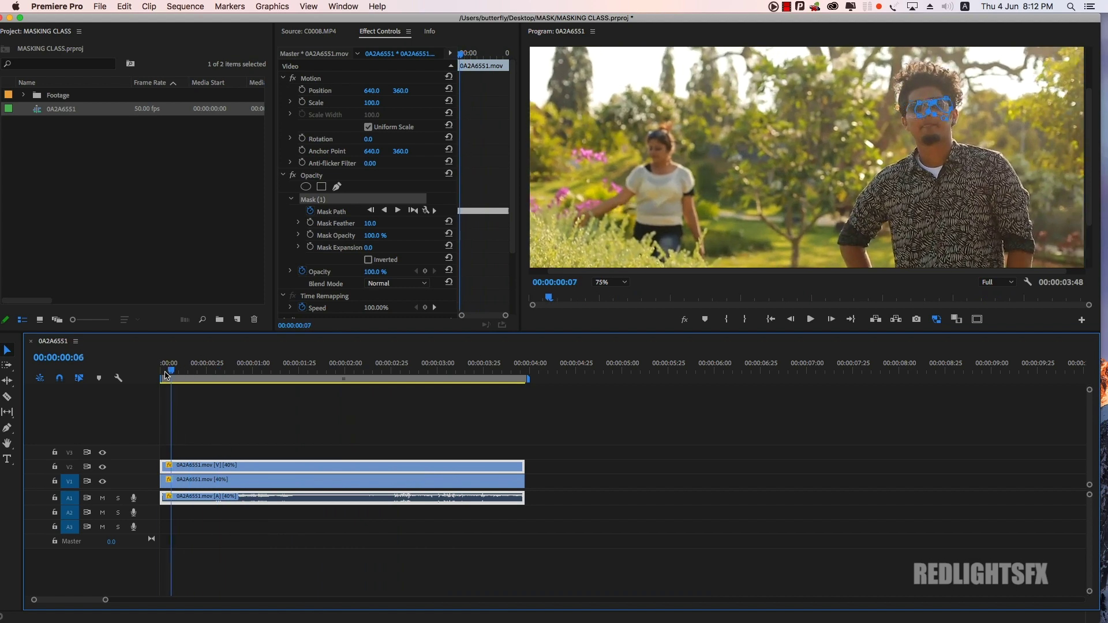
pyautogui.click(255, 370)
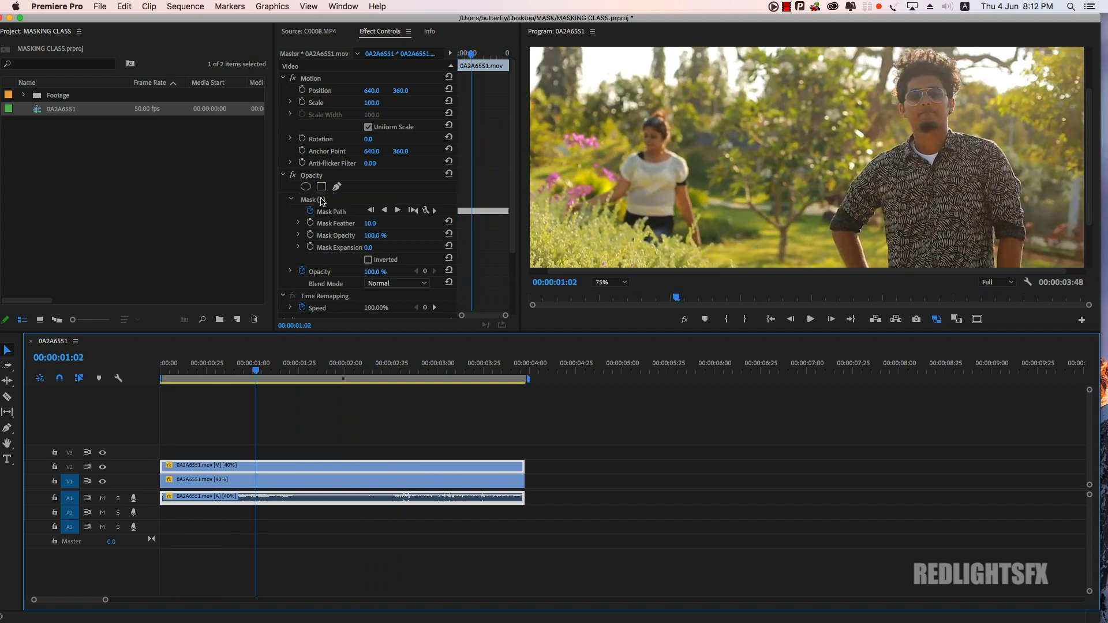
# Step: Hide V1 to check the isolated tracked glasses, restore it, and bring up the Effects list for Lumetri
pyautogui.click(103, 482)
pyautogui.press('j')
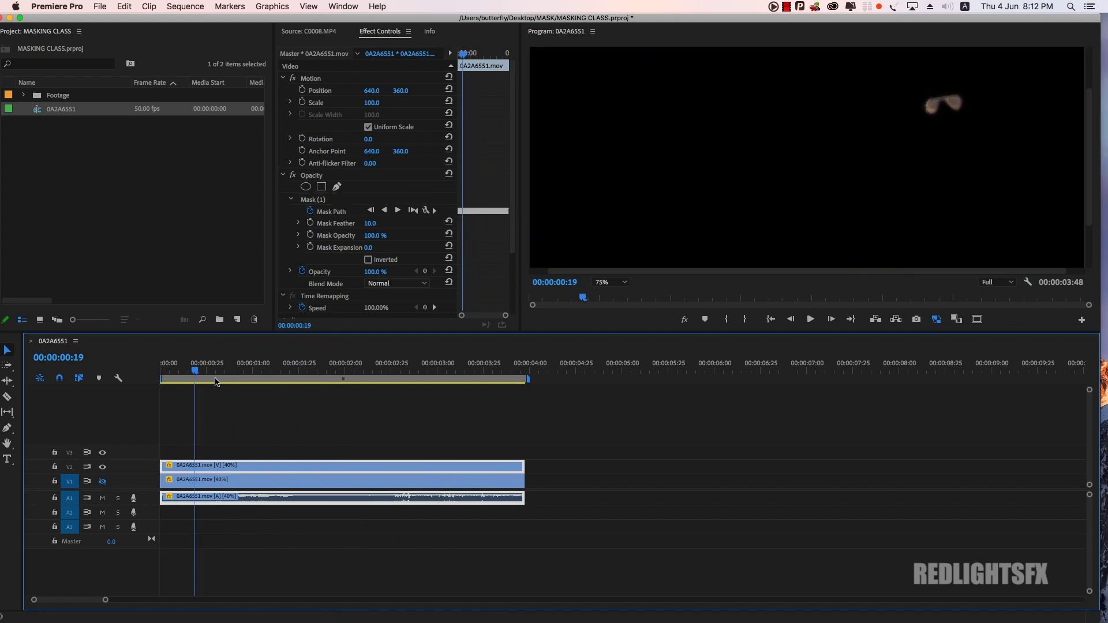
pyautogui.press('l')
pyautogui.press('l')
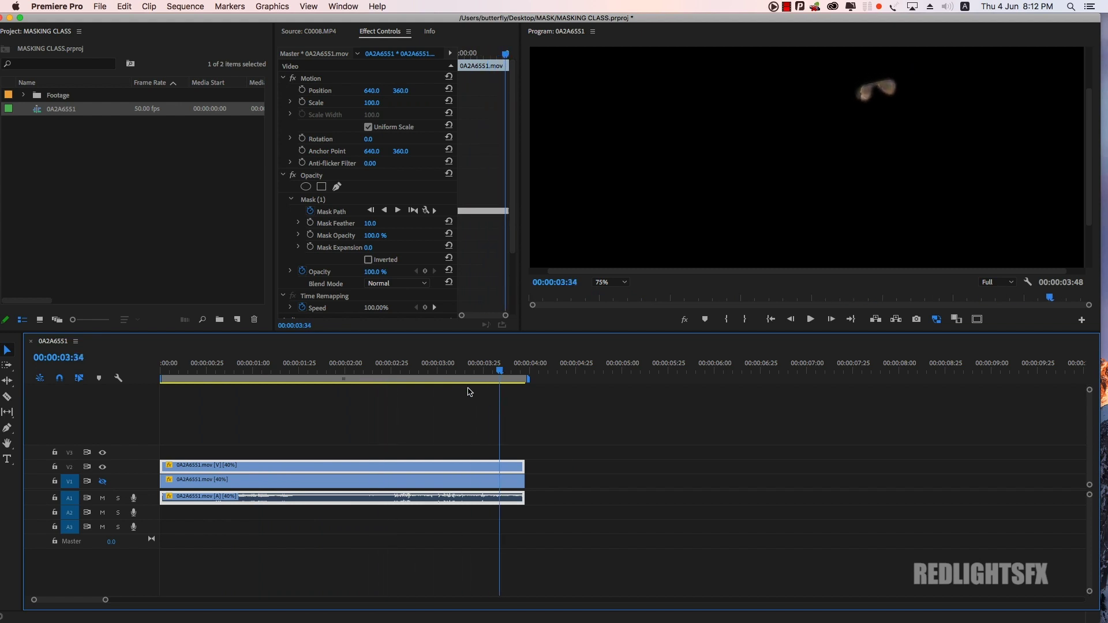
pyautogui.press('Home')
pyautogui.click(103, 481)
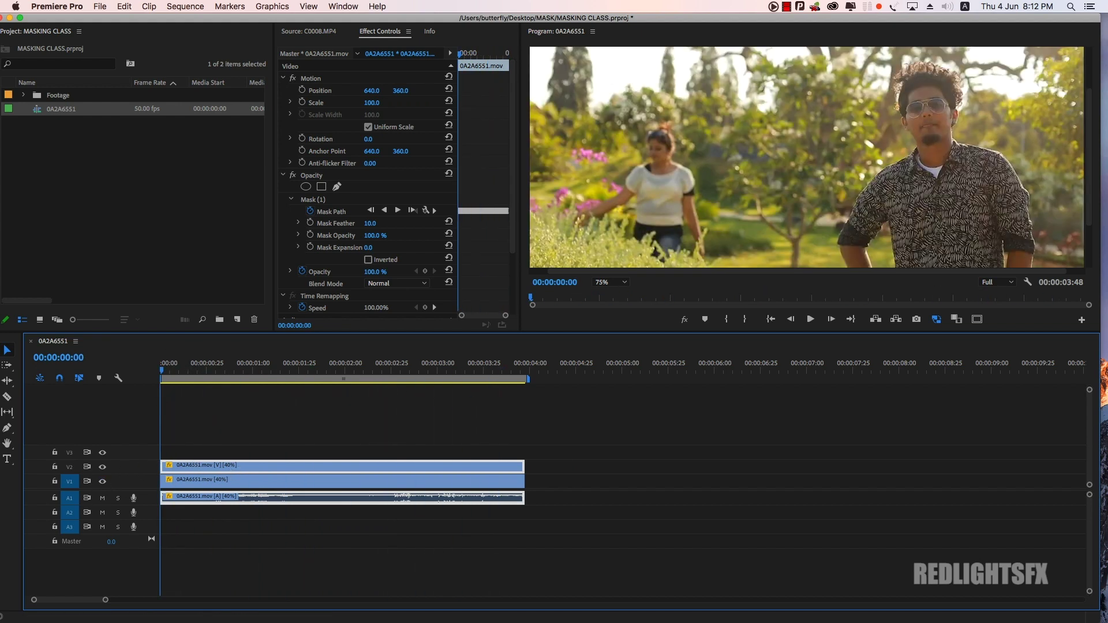
pyautogui.hotkey('shift', '7')
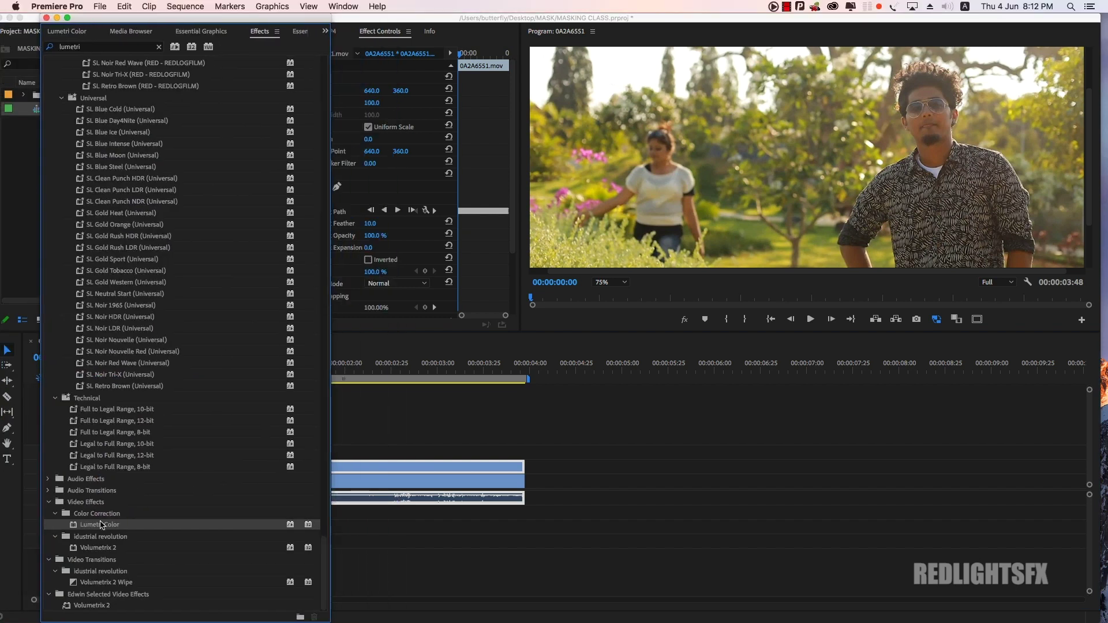
# Step: Apply Lumetri Color to the masked V2 duplicate clip
pyautogui.moveTo(101, 525); pyautogui.dragTo(421, 464)
pyautogui.click(336, 67)
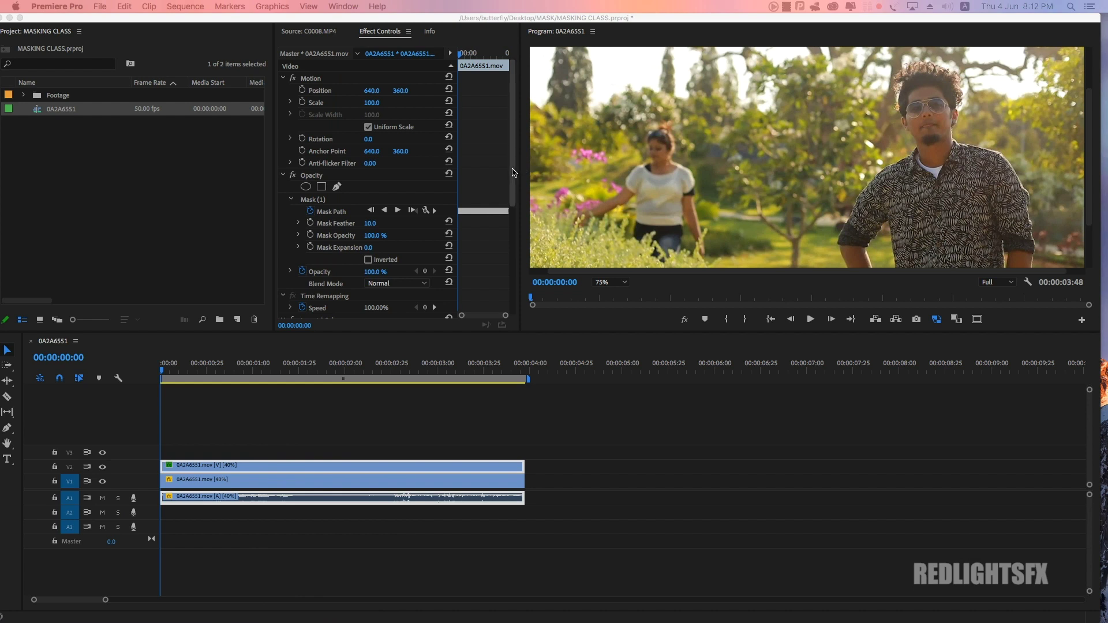
pyautogui.scroll(-10, 297, 210)
# Step: Expand Basic Correction and set the first Temperature keyframe near 00:00:00:07
pyautogui.click(290, 201)
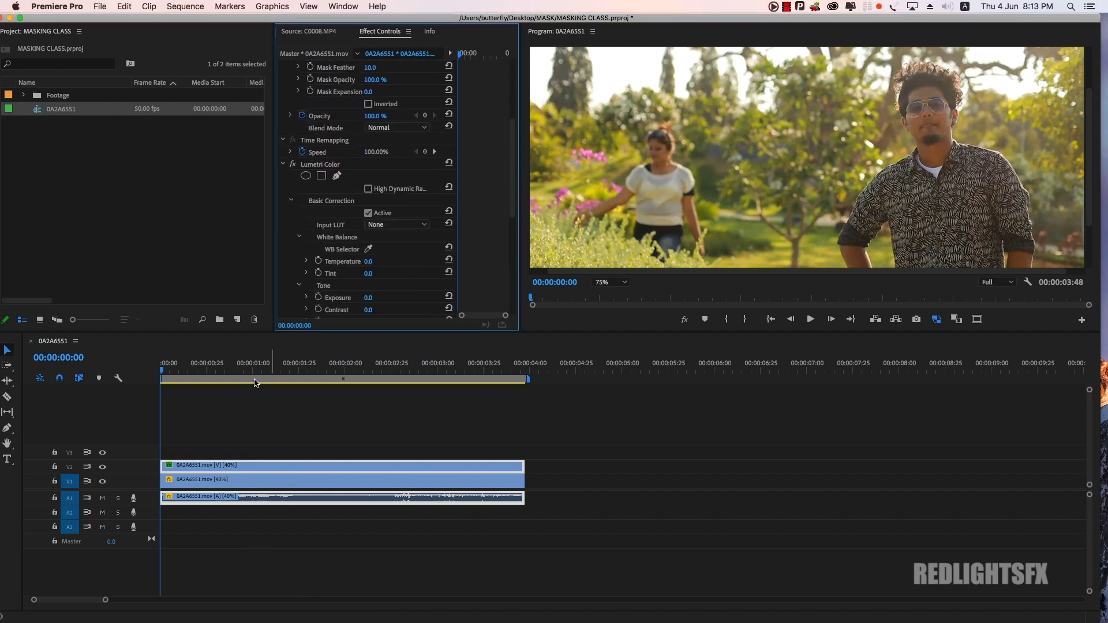
pyautogui.click(176, 372)
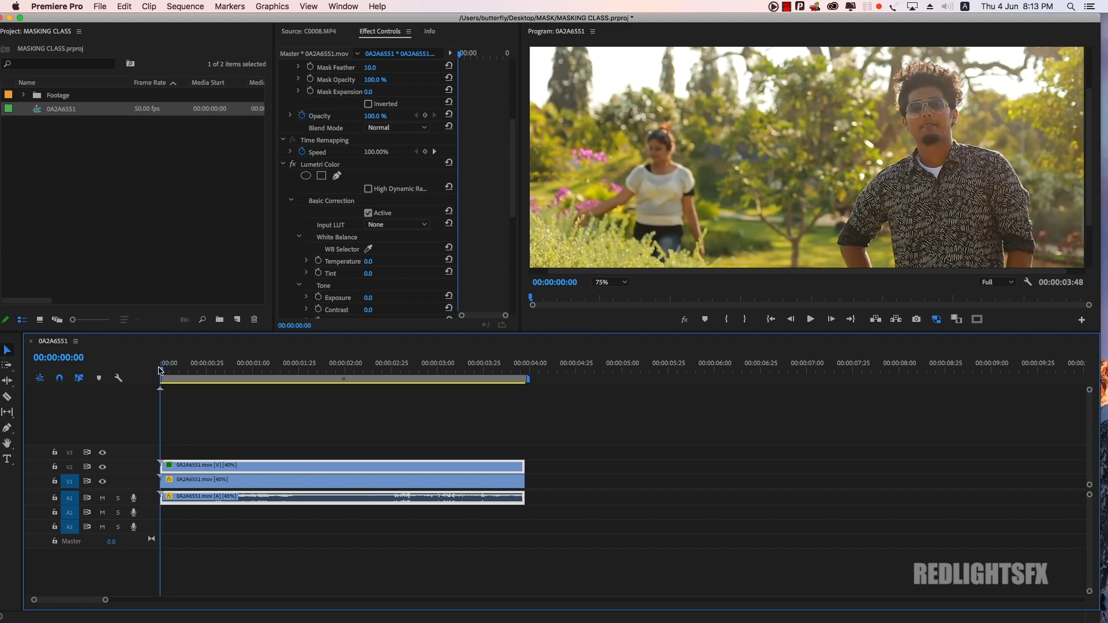
pyautogui.click(318, 261)
pyautogui.click(173, 371)
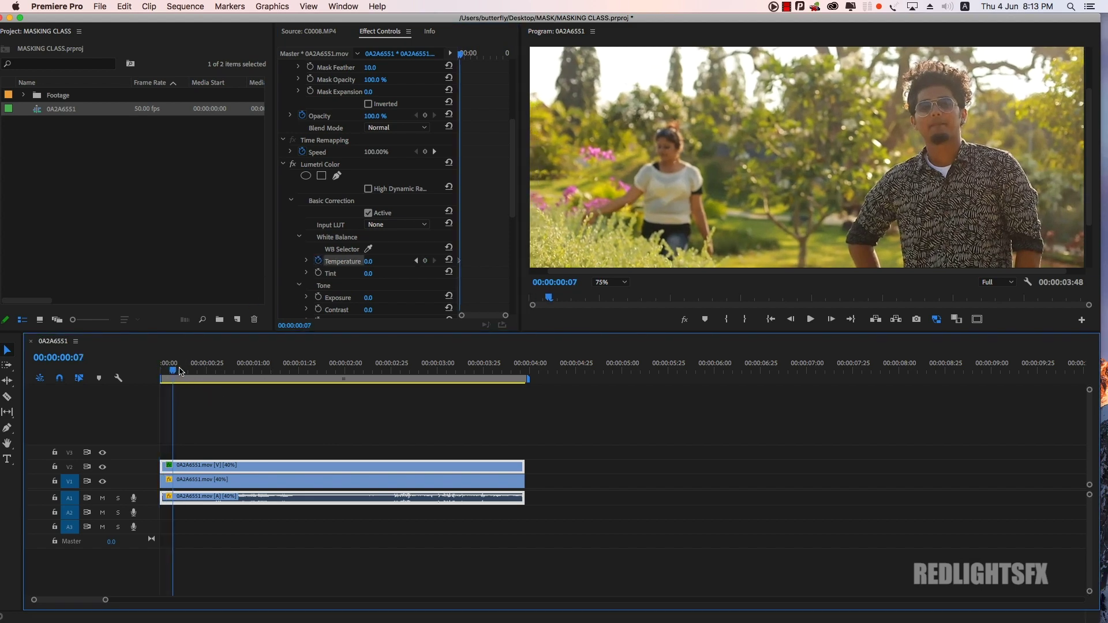
pyautogui.moveTo(181, 371); pyautogui.dragTo(226, 371)
# Step: Keyframe Temperature to about 285 at 00:00:00:36 and -300 at 00:00:02:14
pyautogui.click(370, 263)
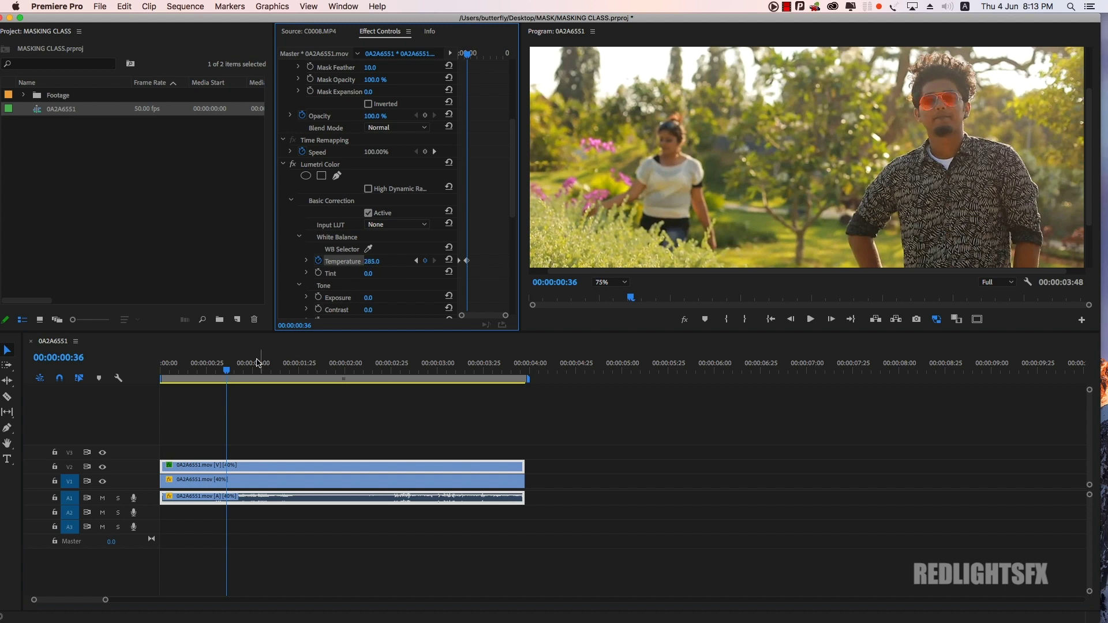
pyautogui.moveTo(232, 369); pyautogui.dragTo(370, 371)
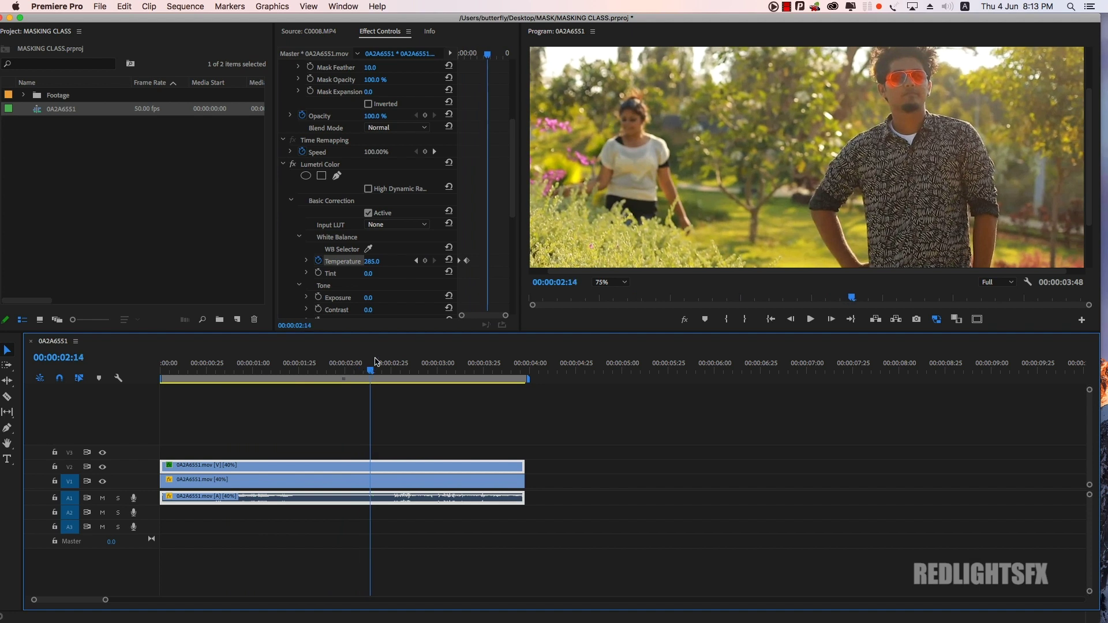
pyautogui.click(380, 278)
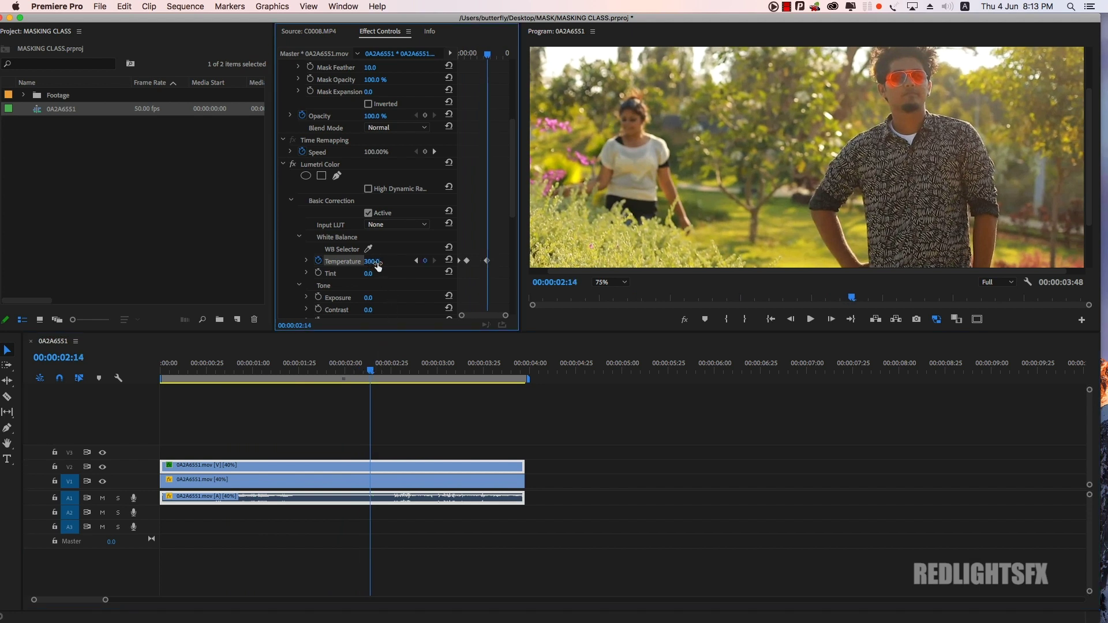
pyautogui.moveTo(372, 261); pyautogui.dragTo(346, 260)
# Step: Fit the preview to the frame and play back the orange-to-blue sunglasses change
pyautogui.moveTo(378, 373)
pyautogui.mouseDown()
pyautogui.moveTo(489, 374)
pyautogui.moveTo(161, 373)
pyautogui.mouseUp()
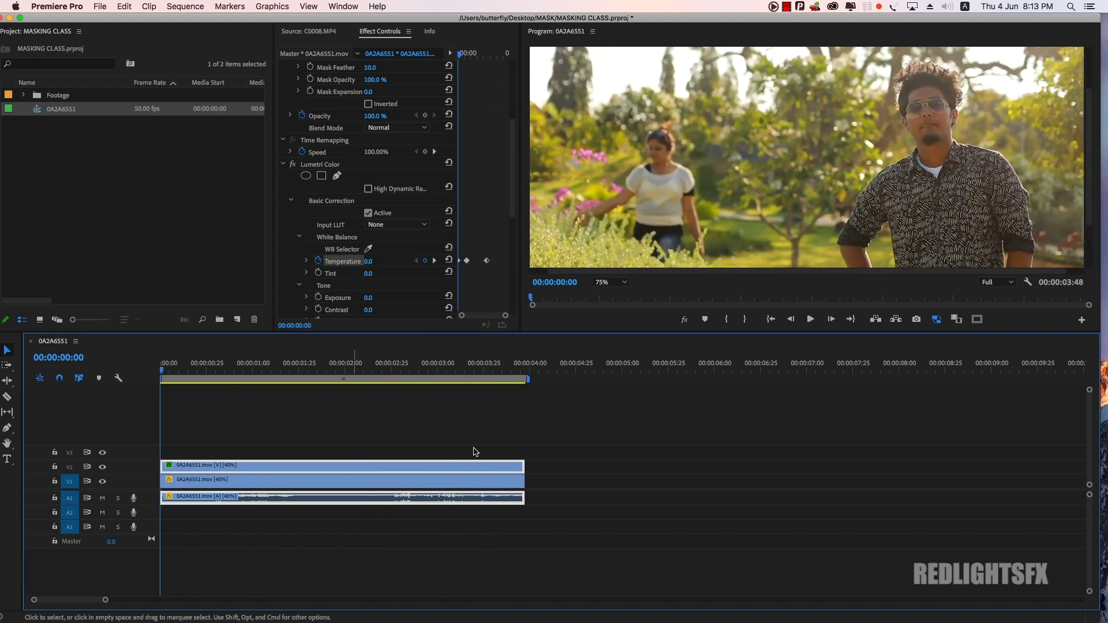
pyautogui.click(610, 281)
pyautogui.click(606, 291)
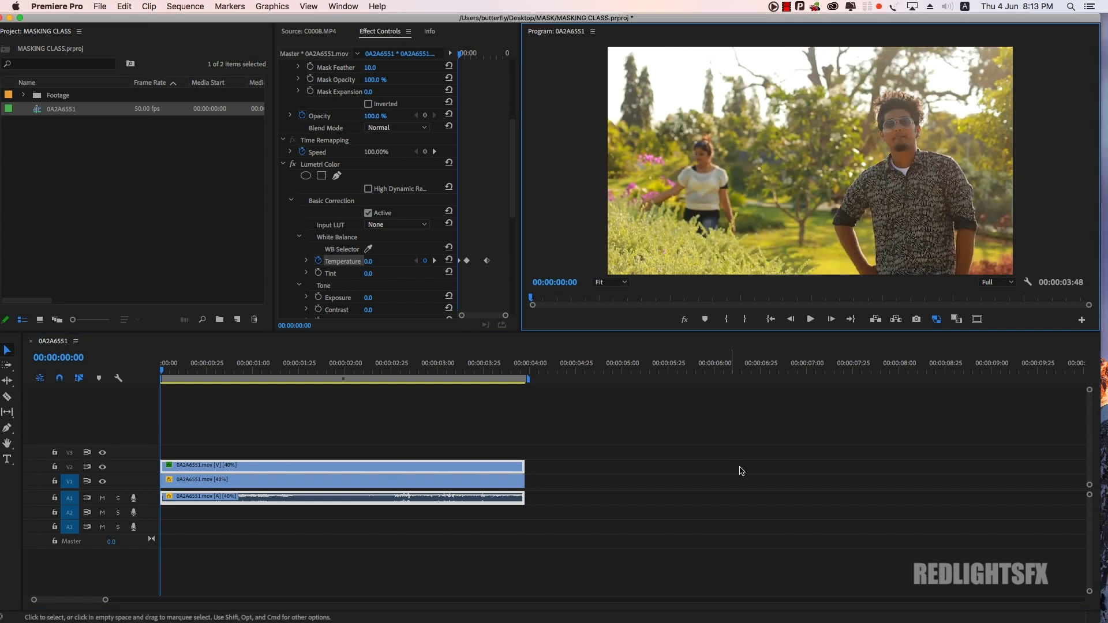
pyautogui.press('space')
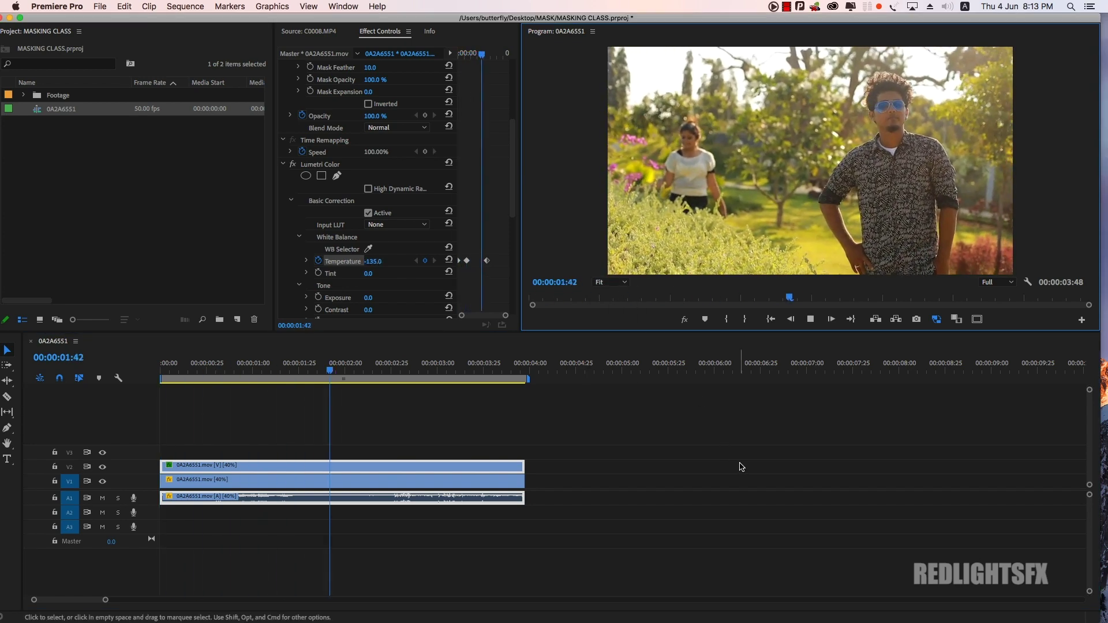
pyautogui.press('space')
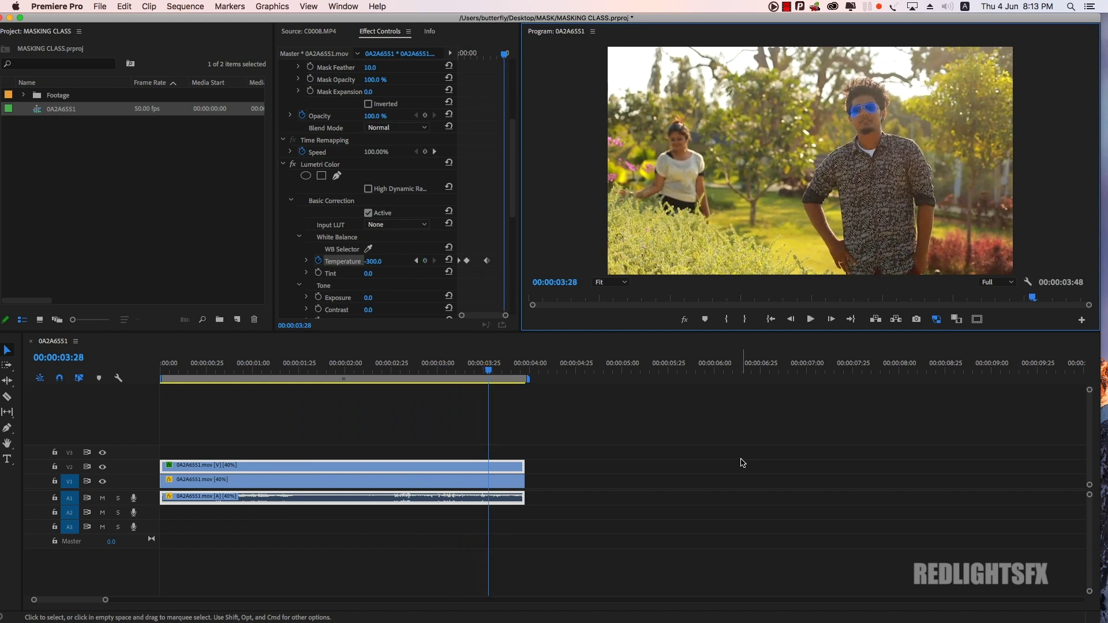
pyautogui.moveTo(565, 379)
pyautogui.mouseDown()
pyautogui.moveTo(209, 363)
pyautogui.moveTo(477, 358)
pyautogui.mouseUp()
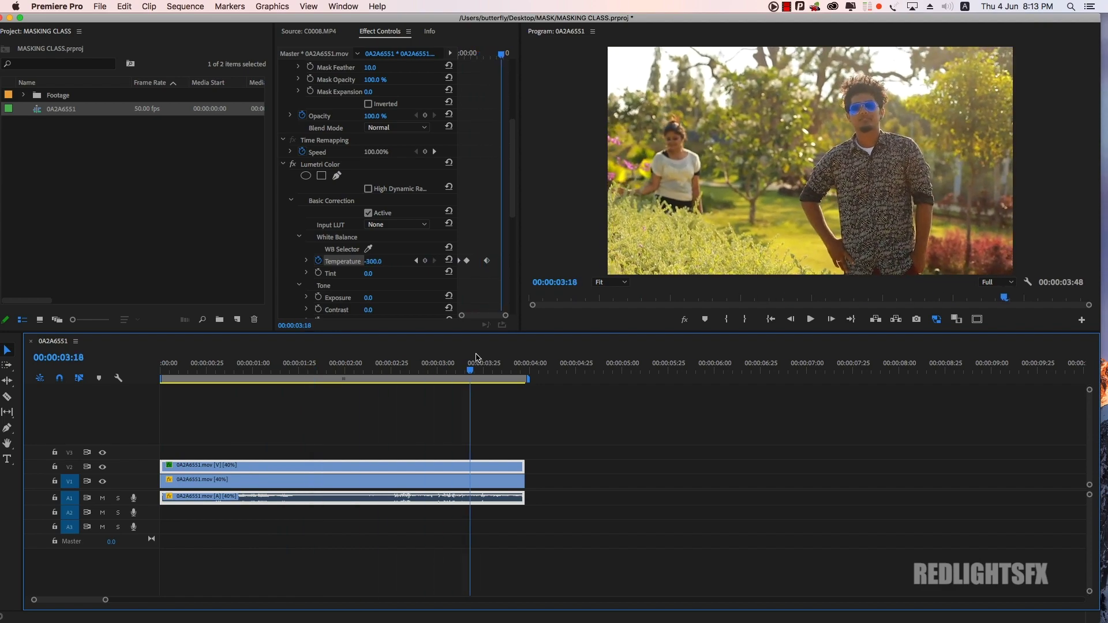
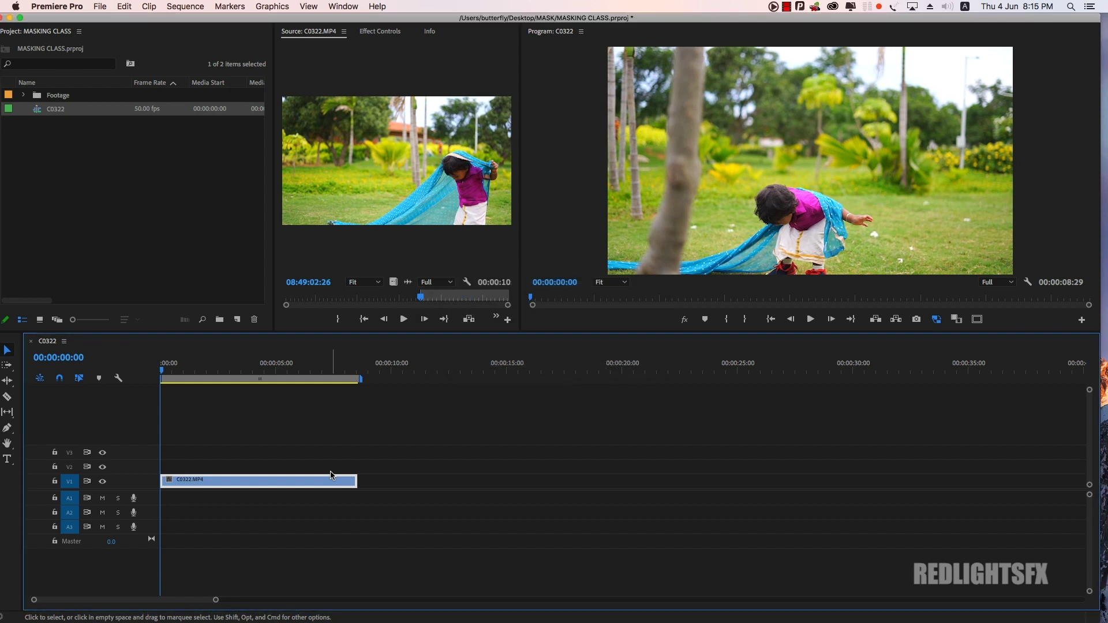
# Step: Play and scrub through the C0322 footage, return to the start, and zoom the timeline to fit it
pyautogui.press('space')
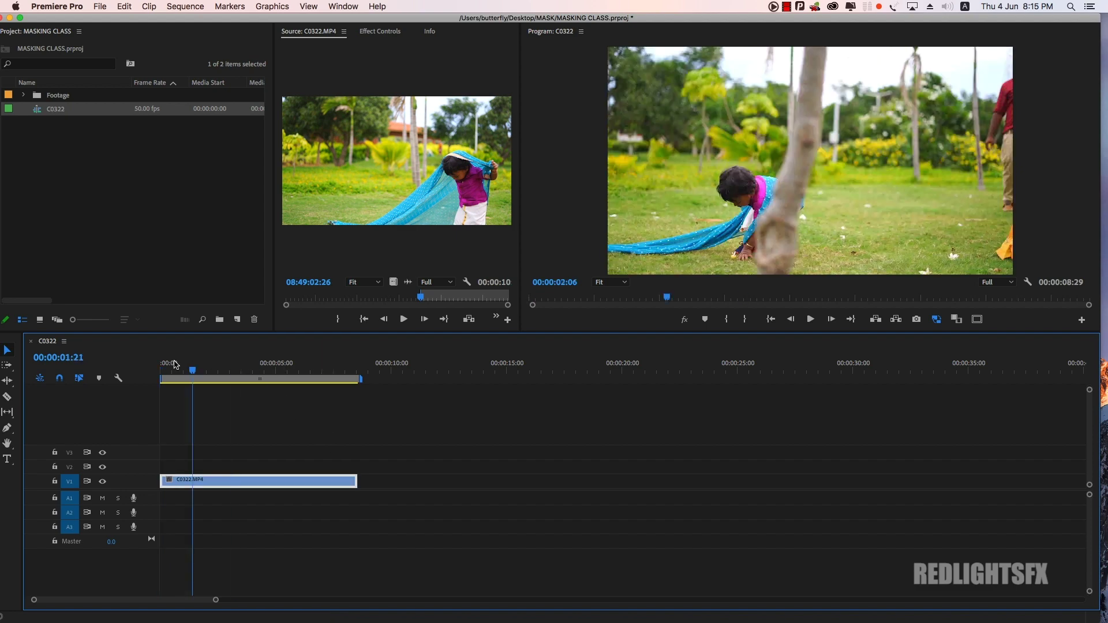
pyautogui.click(163, 366)
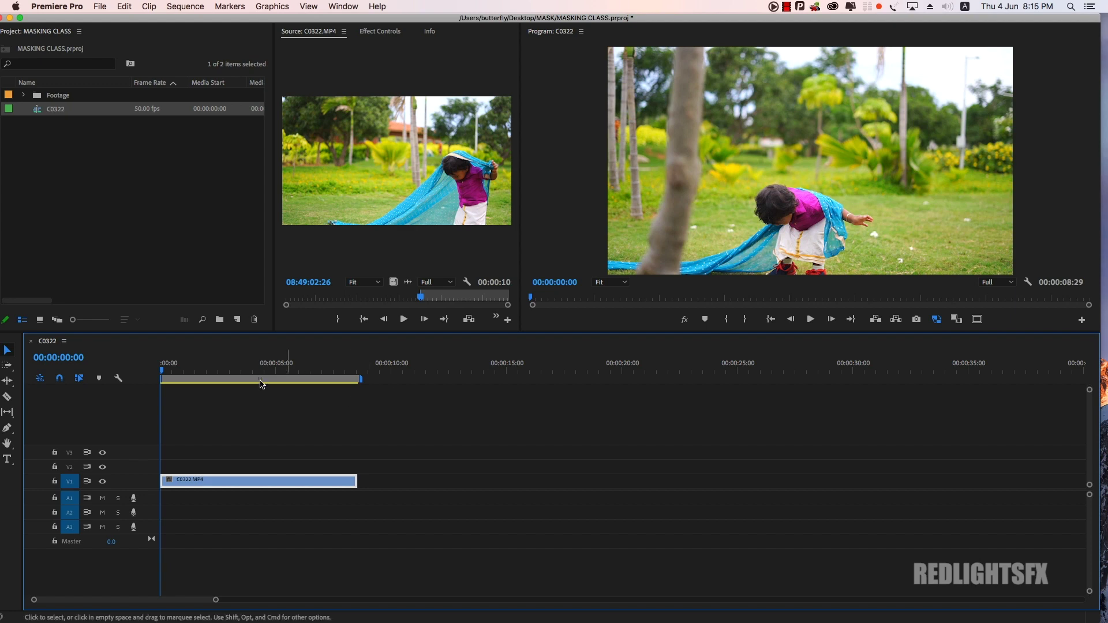
pyautogui.moveTo(163, 372)
pyautogui.mouseDown()
pyautogui.moveTo(180, 378)
pyautogui.moveTo(166, 378)
pyautogui.mouseUp()
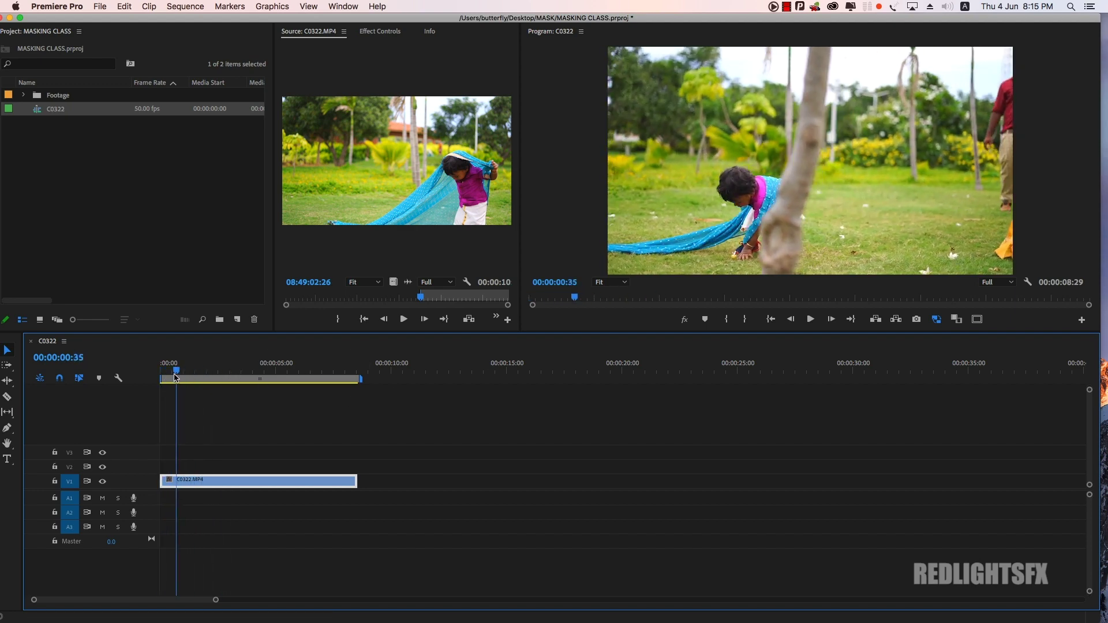
pyautogui.press('space')
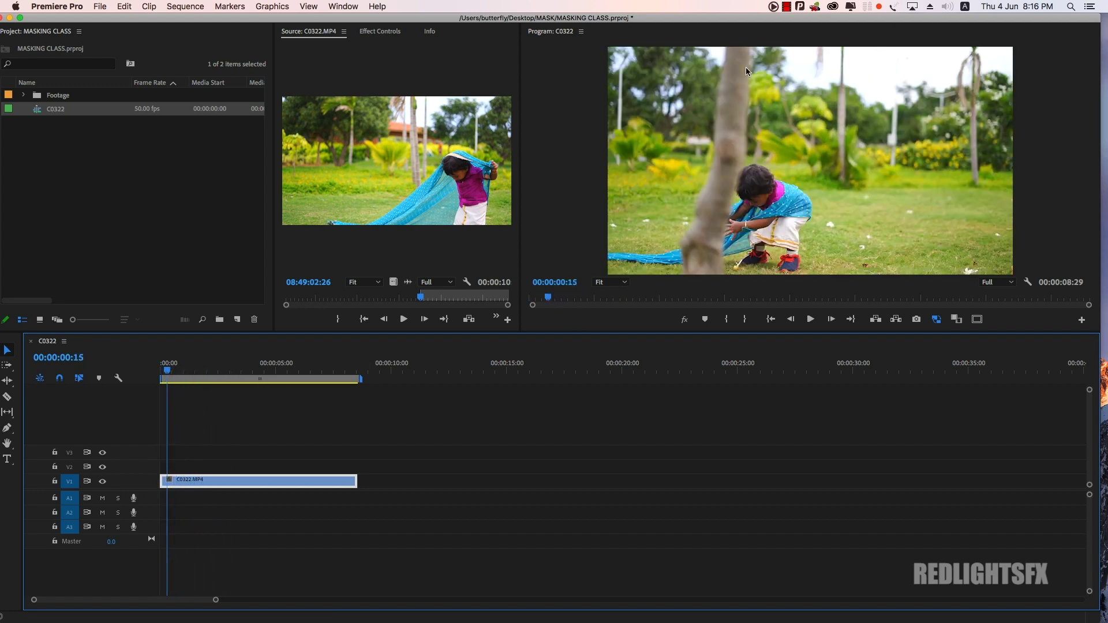
pyautogui.press('Home')
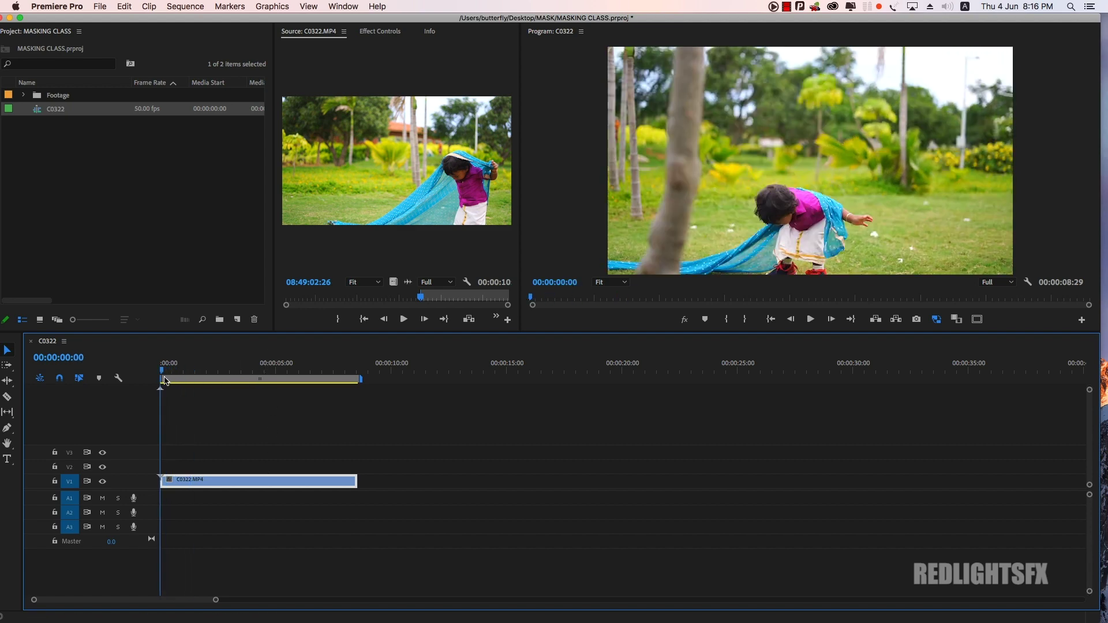
pyautogui.press('\\')
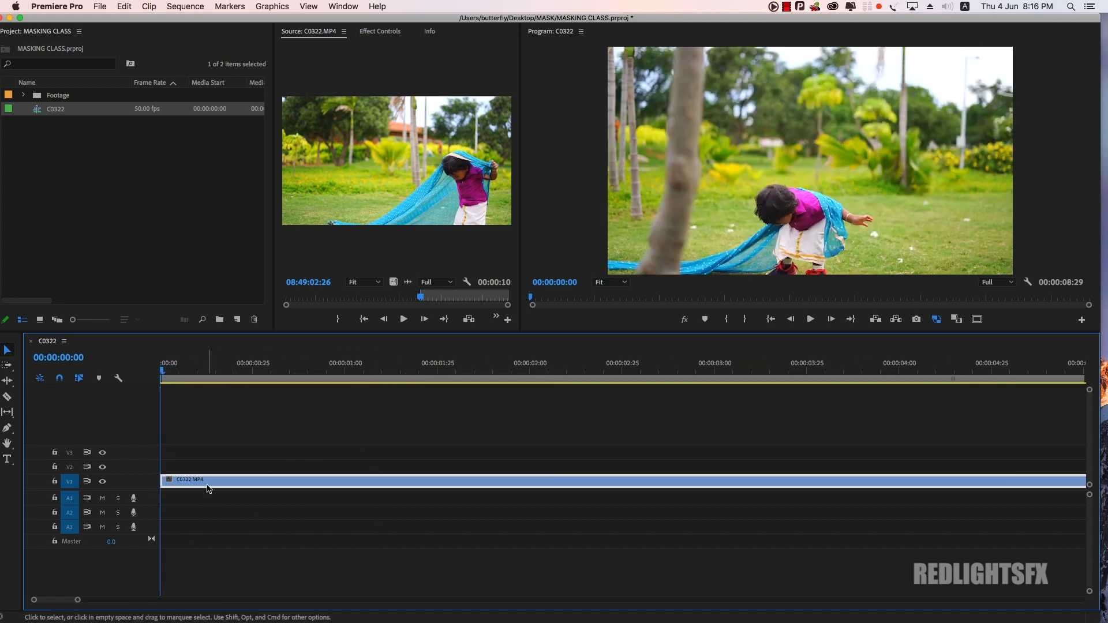
# Step: Start a Pen opacity mask on C0322 and shrink the Program preview to 25%
pyautogui.click(379, 32)
pyautogui.click(337, 186)
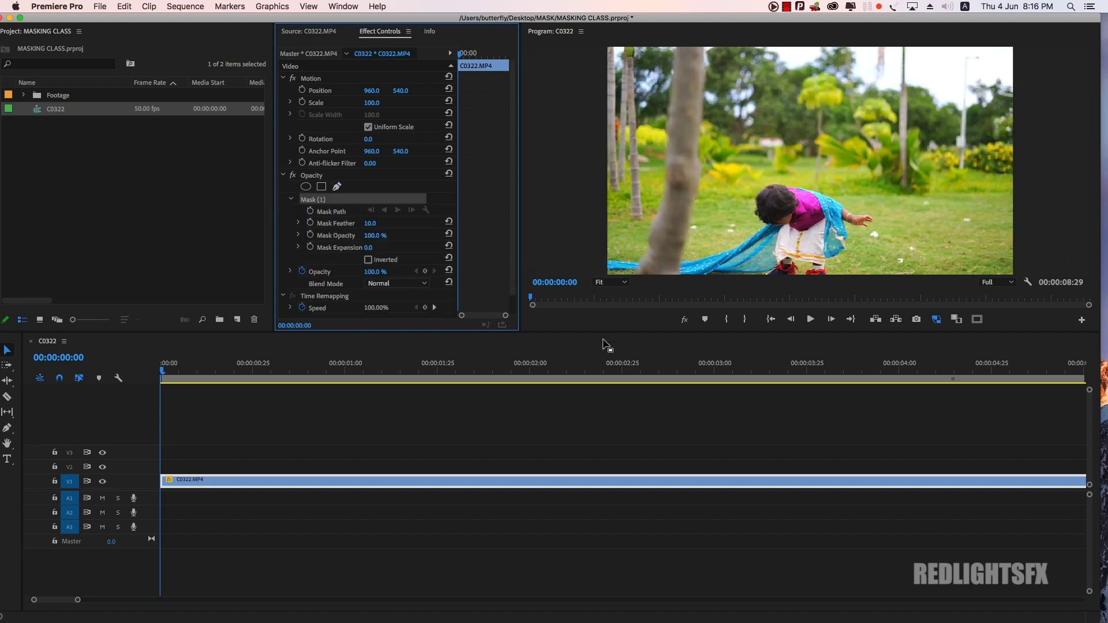
pyautogui.moveTo(604, 333); pyautogui.dragTo(605, 411)
pyautogui.click(611, 361)
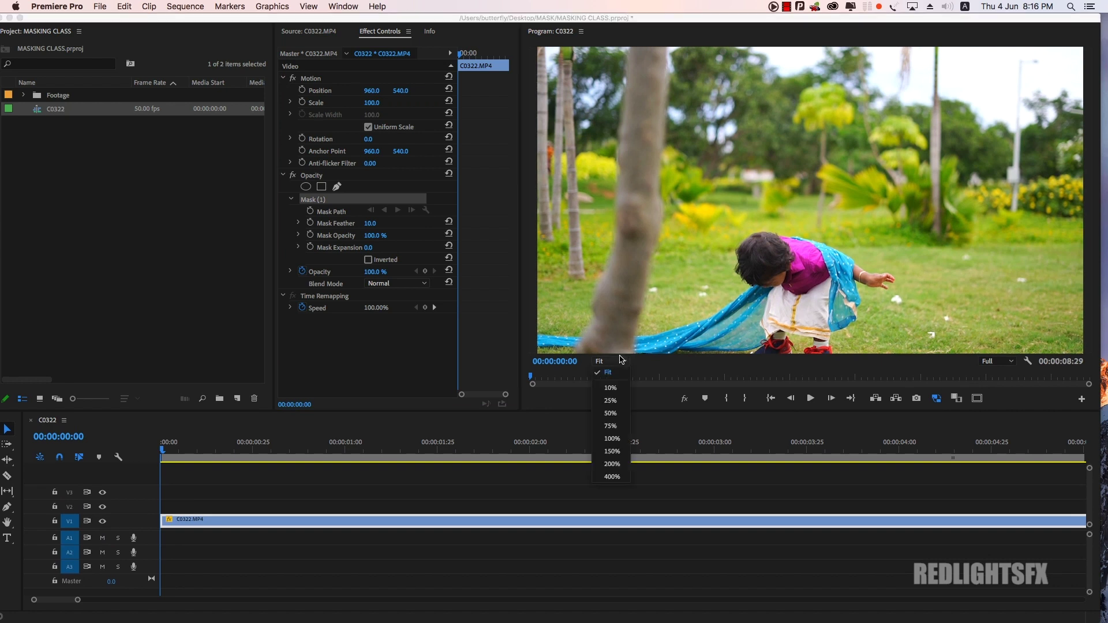
pyautogui.click(628, 391)
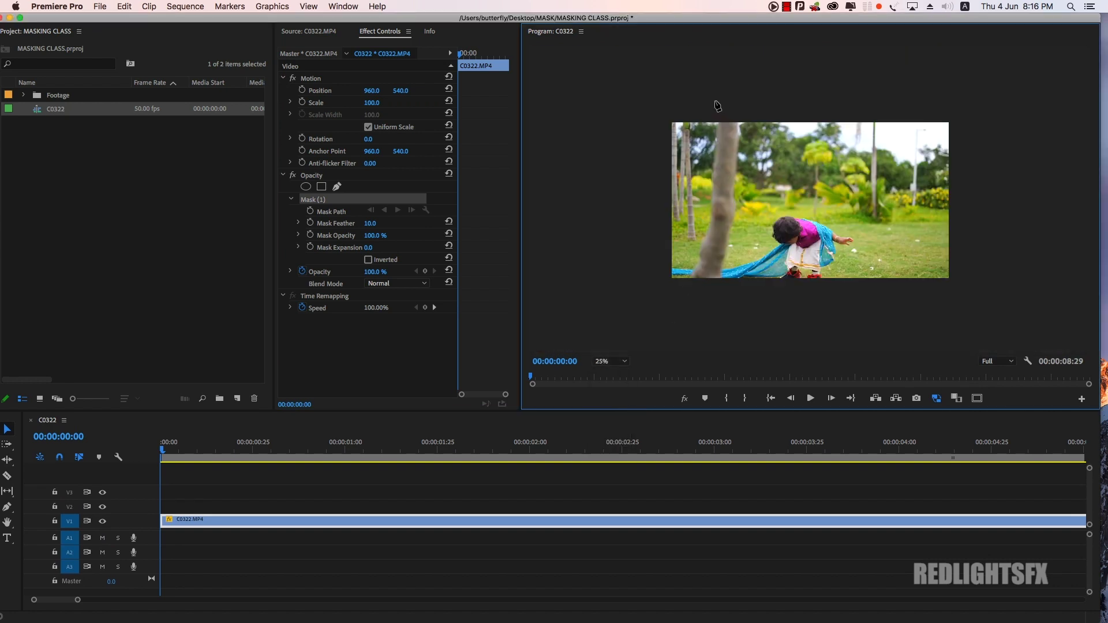
# Step: Draw a closed mask outline down the trunk edge and around the frame's right side
pyautogui.click(711, 191)
pyautogui.click(700, 254)
pyautogui.click(689, 284)
pyautogui.click(982, 293)
pyautogui.click(961, 82)
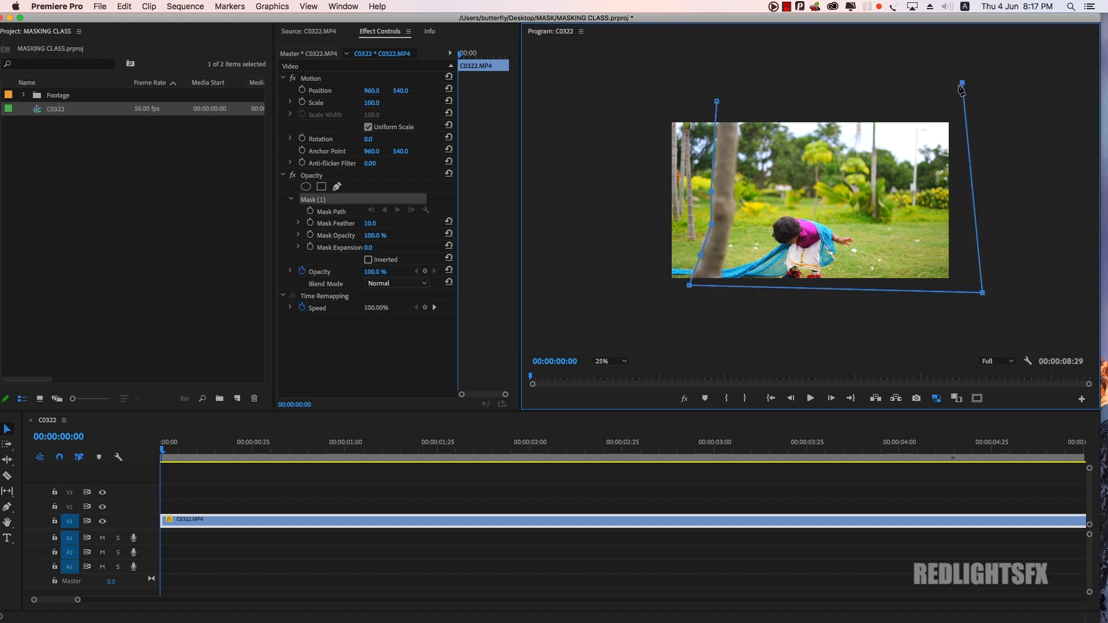
pyautogui.click(717, 100)
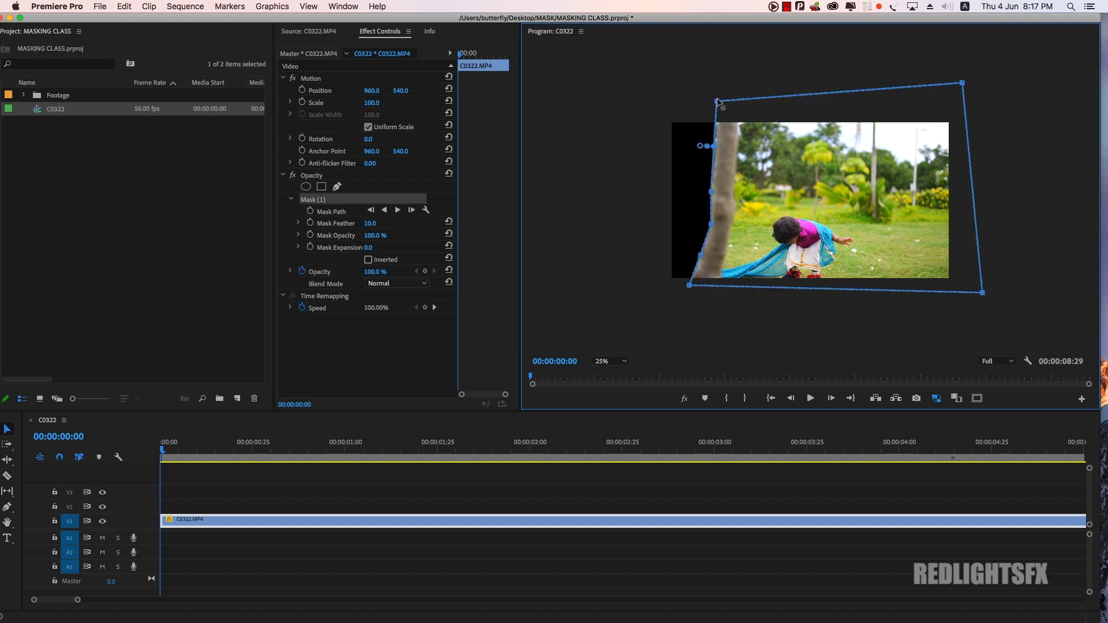
# Step: Set a starting Mask Path keyframe and a Mask Feather of 20
pyautogui.click(311, 211)
pyautogui.click(391, 223)
pyautogui.write('2')
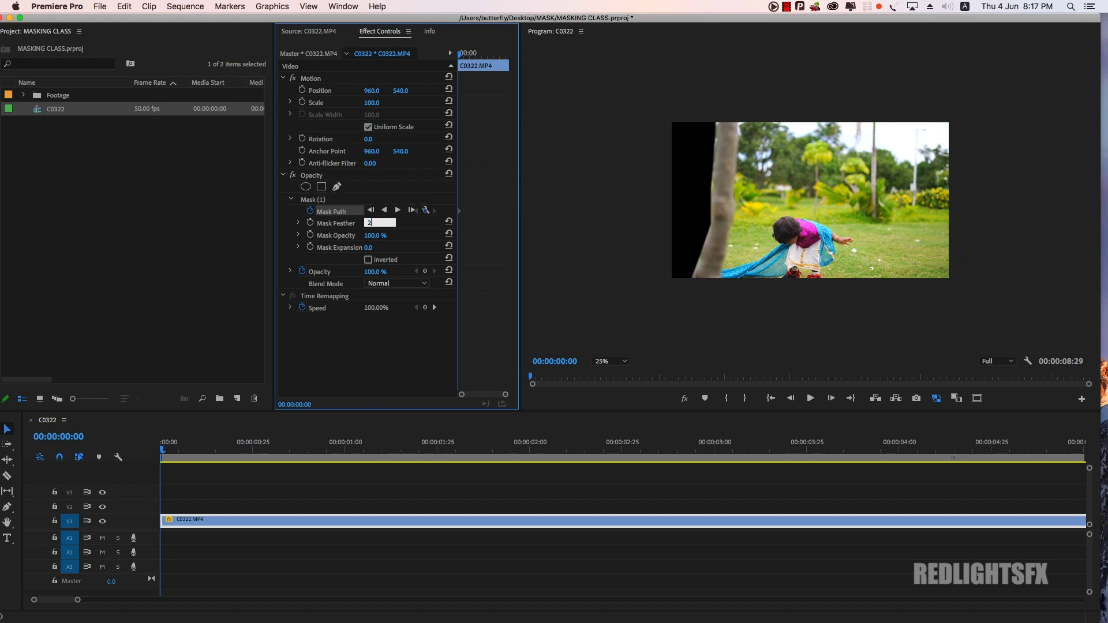
pyautogui.write('0')
pyautogui.press('Return')
# Step: Advance one frame and nudge the left mask point back onto the trunk edge
pyautogui.click(724, 105)
pyautogui.press('Right')
pyautogui.moveTo(709, 197); pyautogui.dragTo(714, 189)
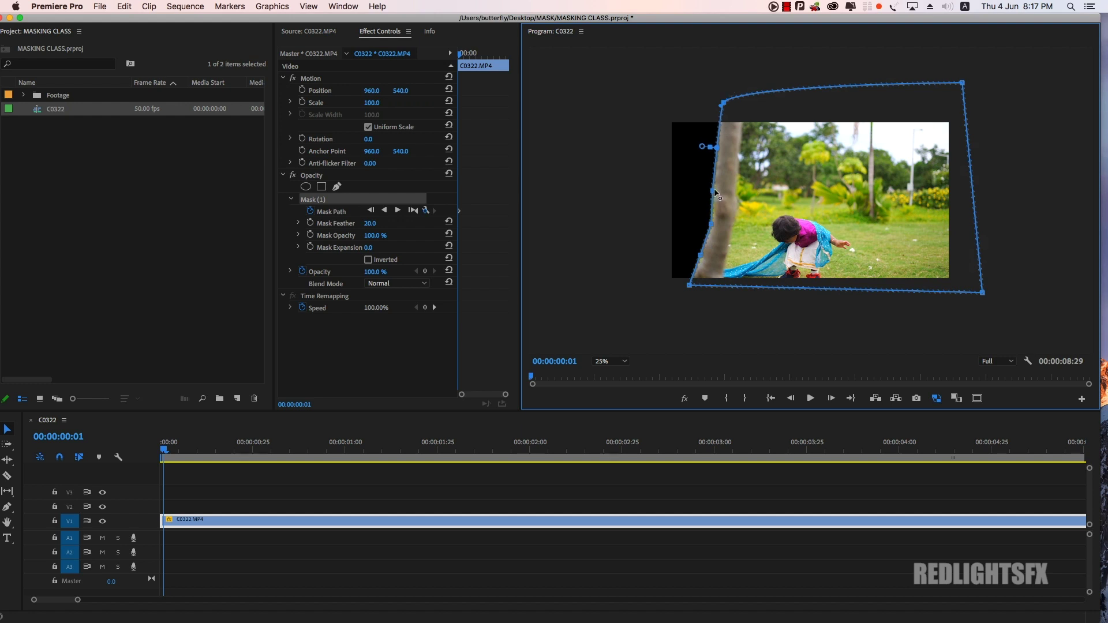
# Step: Reselect the clip to show its mask and fit the preview to the monitor
pyautogui.click(563, 474)
pyautogui.click(527, 521)
pyautogui.press('Right')
pyautogui.press('Right')
pyautogui.press('Right')
pyautogui.click(610, 362)
pyautogui.click(603, 372)
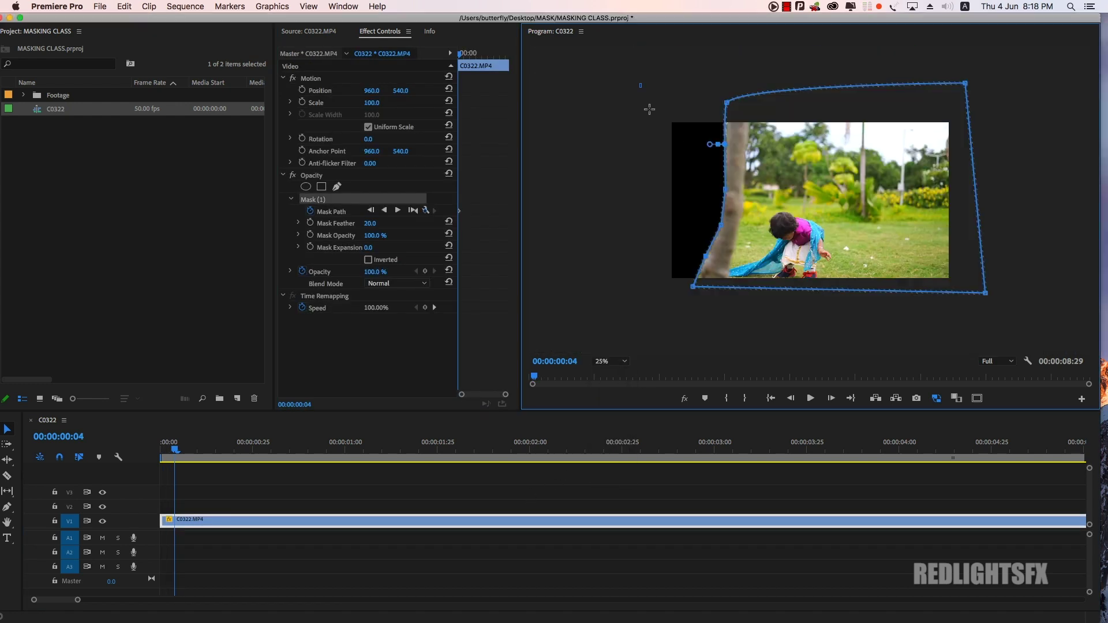
# Step: Step forward frame by frame, realigning the mask points with the trunk, then scrub back to check
pyautogui.press('Right')
pyautogui.press('Right')
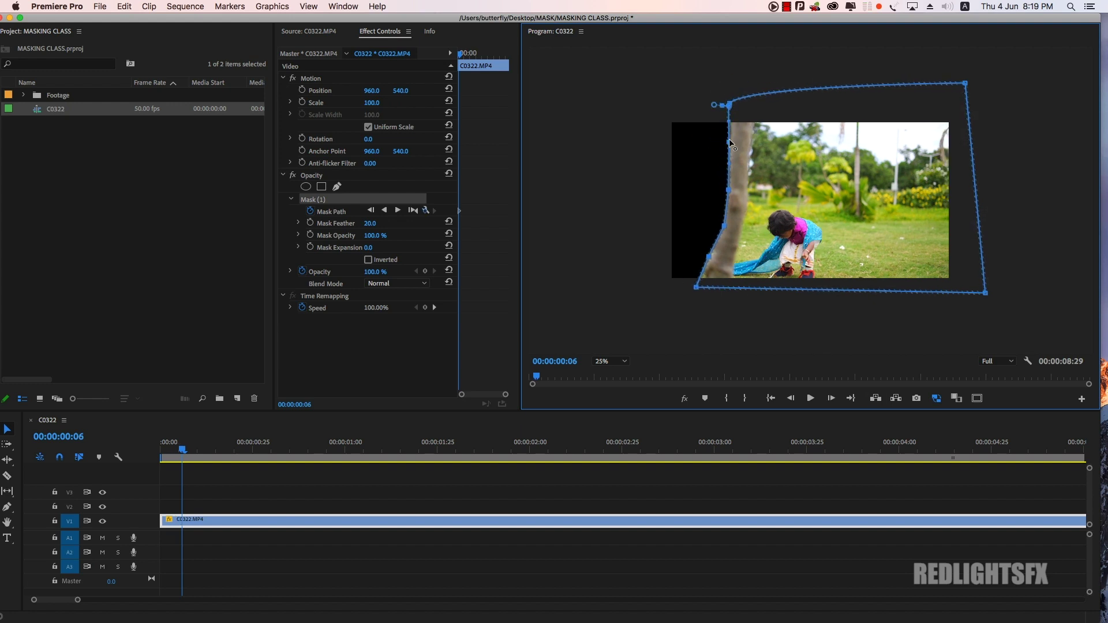
pyautogui.press('Right')
pyautogui.press('Right')
pyautogui.press('Right')
pyautogui.press('Right')
pyautogui.press('Right')
pyautogui.press('Right')
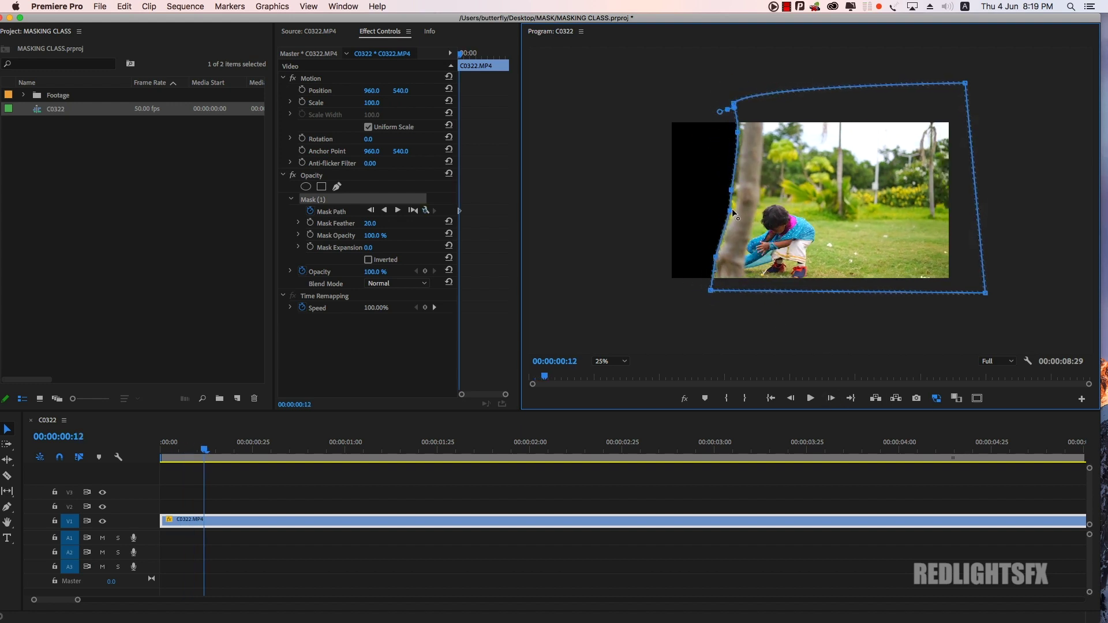
pyautogui.moveTo(733, 106); pyautogui.dragTo(810, 86)
pyautogui.press('Right')
pyautogui.press('Right')
pyautogui.press('Right')
pyautogui.moveTo(717, 254); pyautogui.dragTo(723, 251)
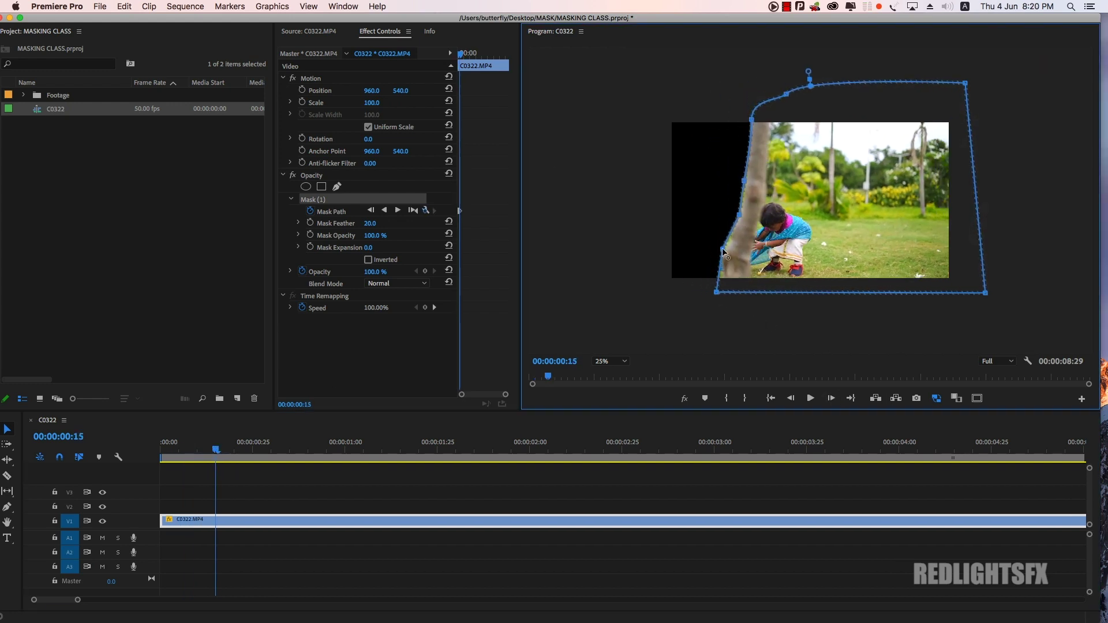
pyautogui.press('Right')
pyautogui.press('Right')
pyautogui.press('Right')
pyautogui.press('Right')
pyautogui.press('Right')
pyautogui.press('Right')
pyautogui.press('Right')
pyautogui.press('Right')
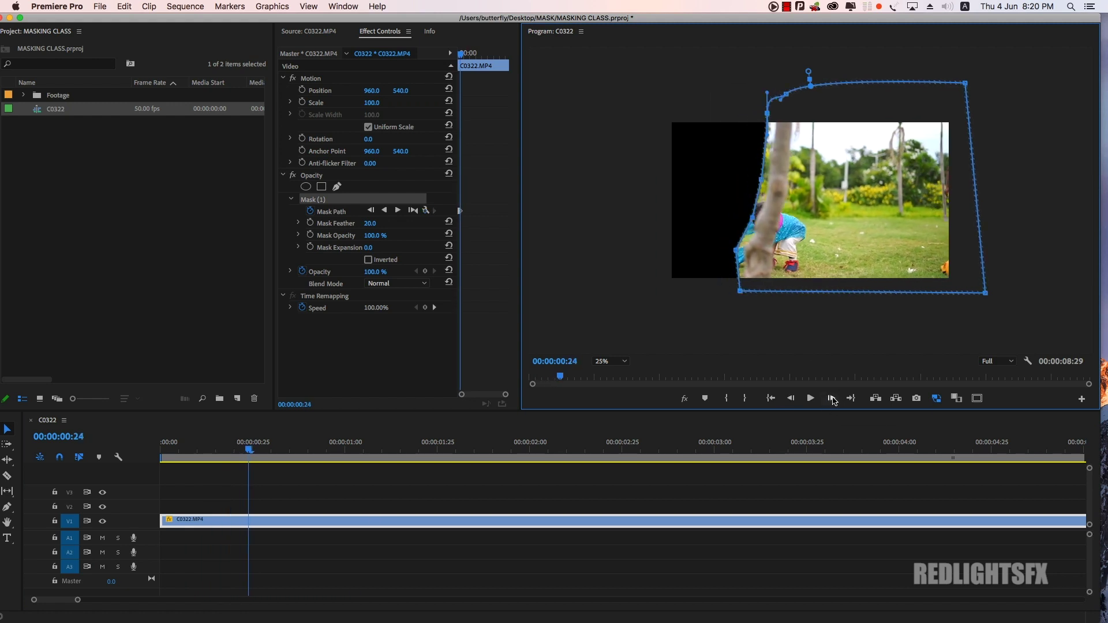
pyautogui.press('Right')
pyautogui.press('Right')
pyautogui.press('Right')
pyautogui.press('Right')
pyautogui.press('Right')
pyautogui.press('Right')
pyautogui.press('Right')
pyautogui.press('Right')
pyautogui.press('Right')
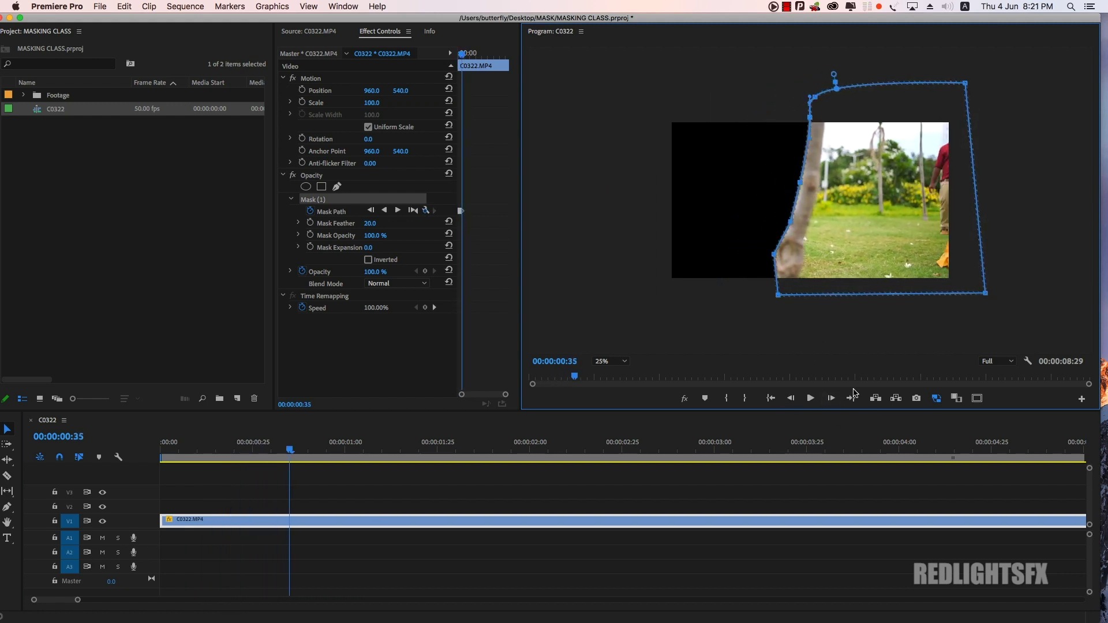
pyautogui.press('Right')
pyautogui.press('Right')
pyautogui.press('Right')
pyautogui.press('Right')
pyautogui.press('Right')
pyautogui.press('Right')
pyautogui.press('Right')
pyautogui.press('Right')
pyautogui.press('Right')
pyautogui.press('Right')
pyautogui.press('Right')
pyautogui.press('Right')
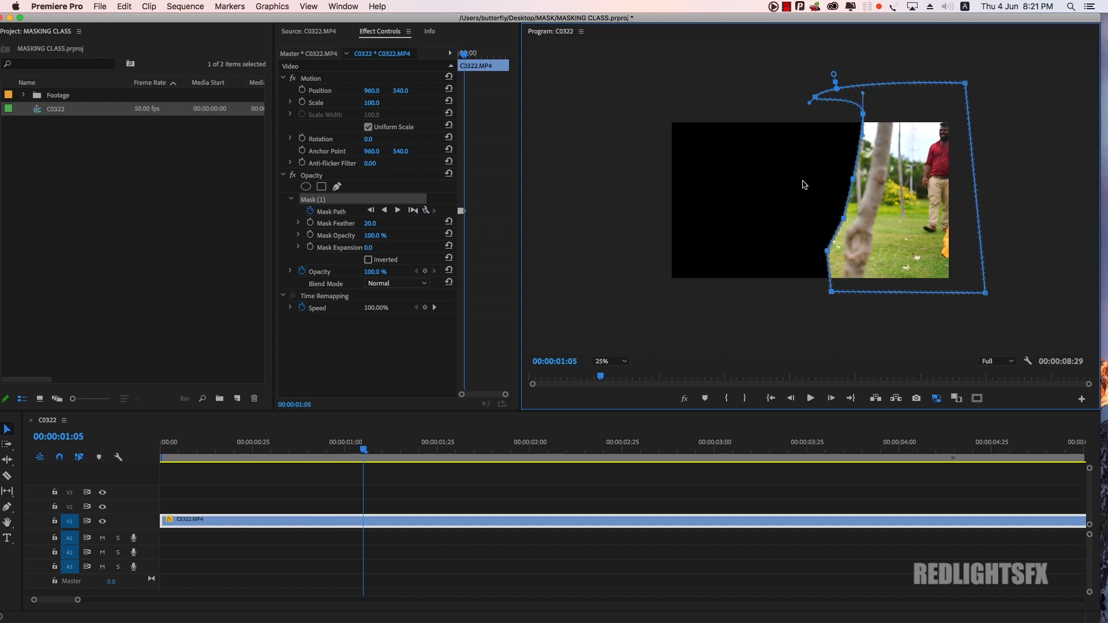
pyautogui.press('Right')
pyautogui.press('Right')
pyautogui.press('Right')
pyautogui.press('Right')
pyautogui.press('Right')
pyautogui.press('Right')
pyautogui.press('Right')
pyautogui.press('Right')
pyautogui.press('Right')
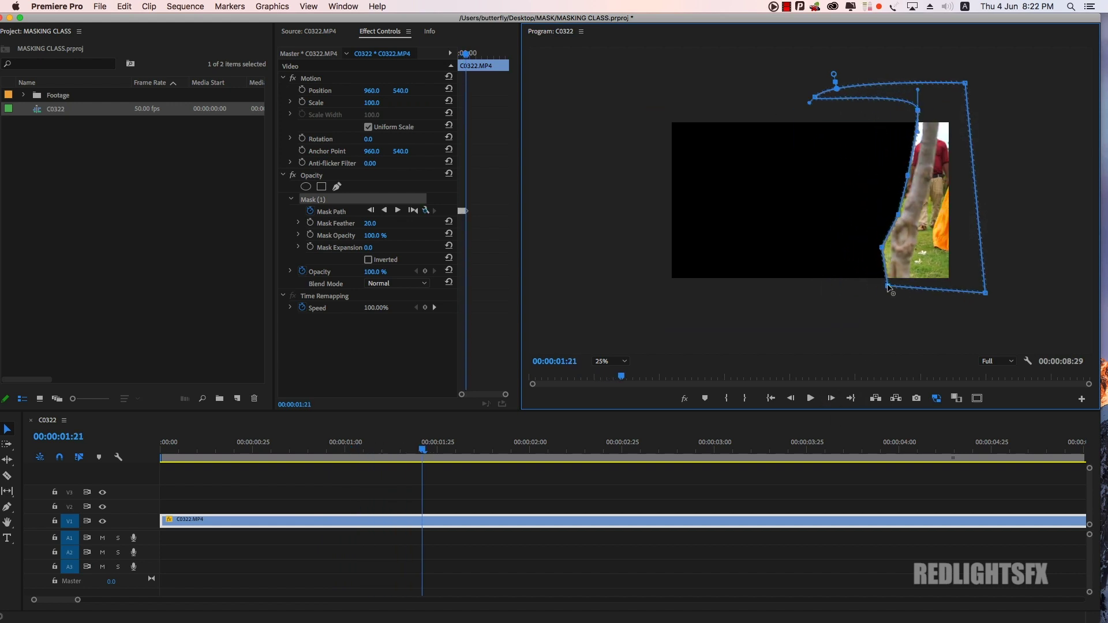
pyautogui.press('Right')
pyautogui.press('Right')
pyautogui.press('Right')
pyautogui.press('Right')
pyautogui.press('Right')
pyautogui.press('Right')
pyautogui.press('Right')
pyautogui.press('Right')
pyautogui.press('Right')
pyautogui.press('Right')
pyautogui.press('Right')
pyautogui.press('Right')
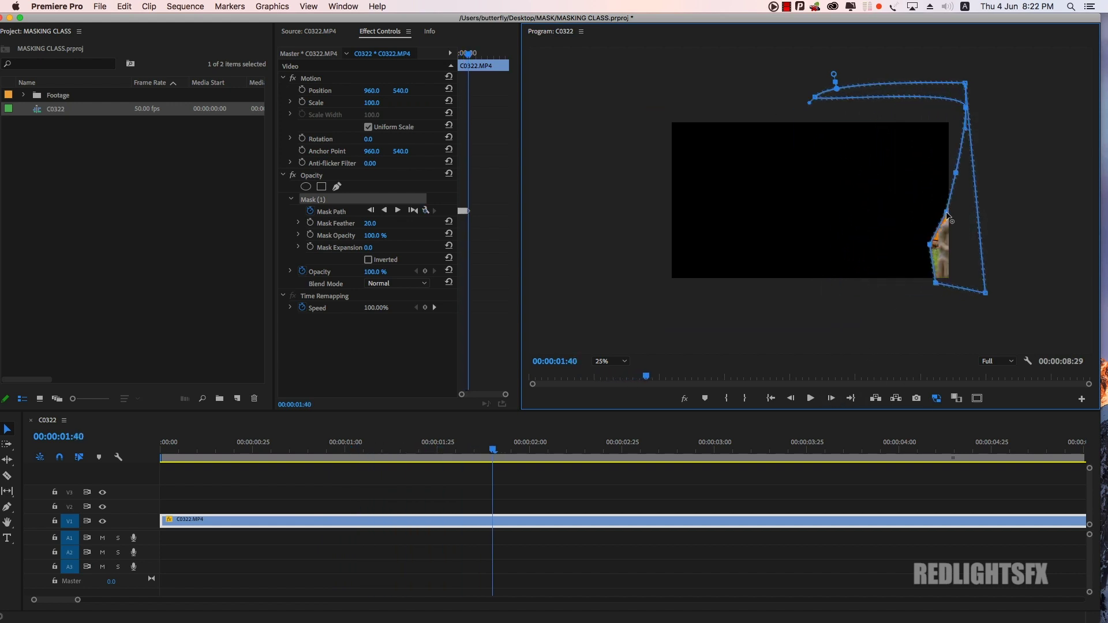
pyautogui.press('Right')
pyautogui.press('Right')
pyautogui.press('Right')
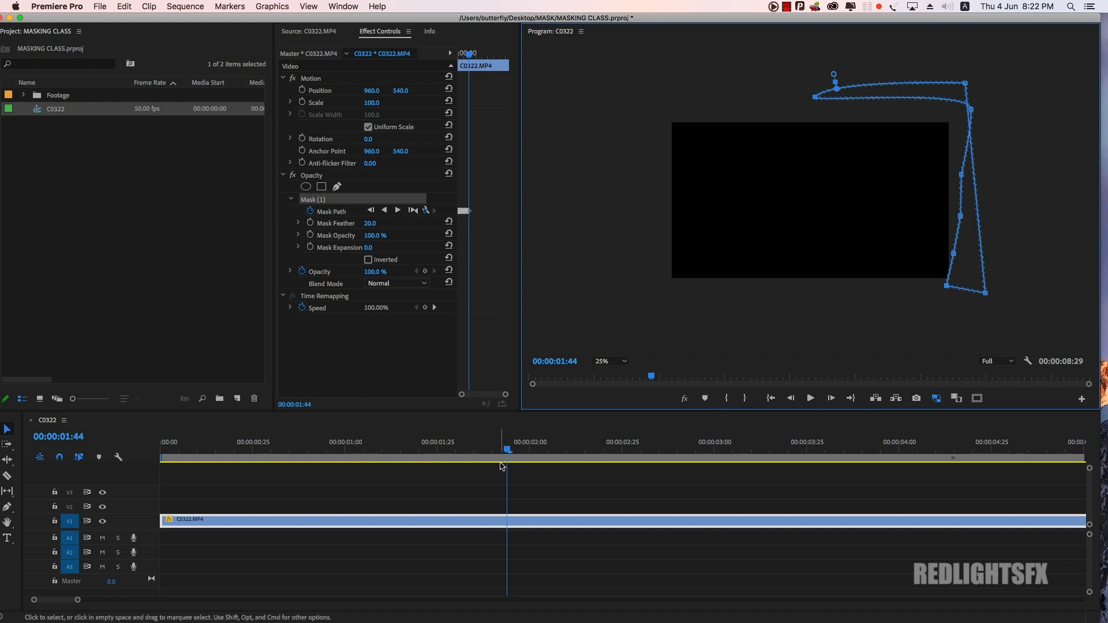
pyautogui.moveTo(506, 448); pyautogui.dragTo(151, 440)
# Step: Move the masked C0322 clip to V2, place 0A2A6551.mov on V1 beneath it, and scrub the result
pyautogui.click(289, 483)
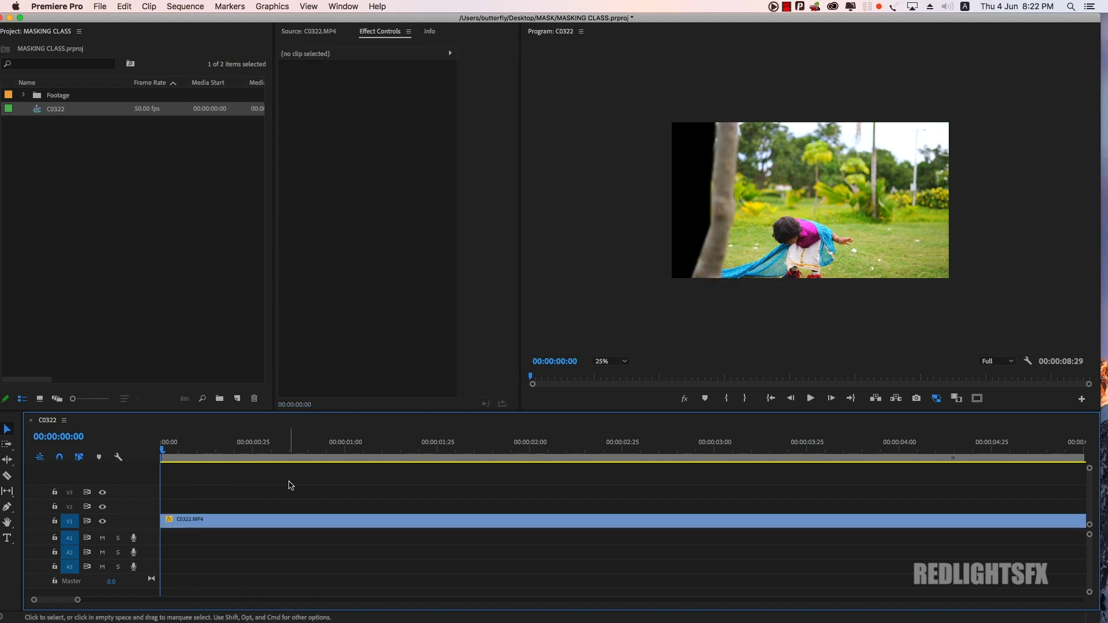
pyautogui.moveTo(274, 524); pyautogui.dragTo(253, 506)
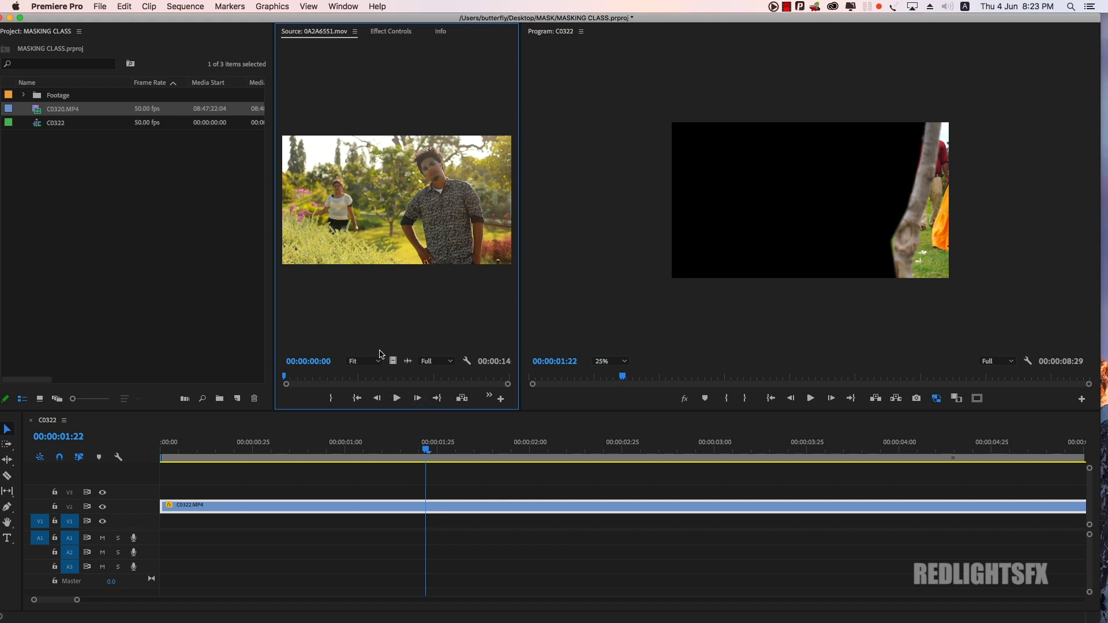
pyautogui.moveTo(394, 362); pyautogui.dragTo(324, 522)
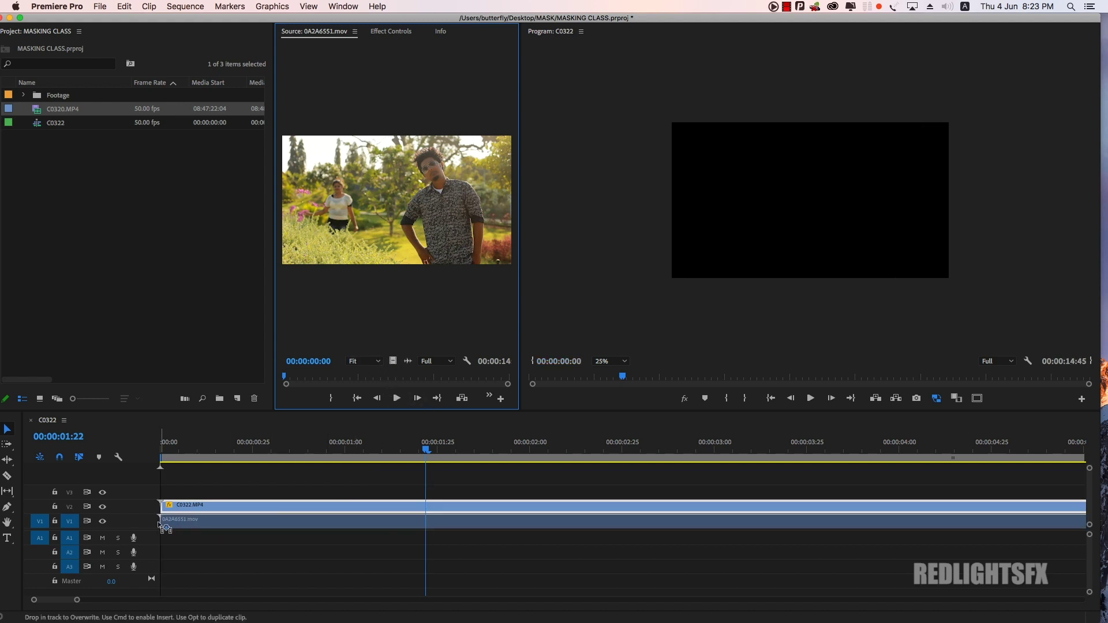
pyautogui.click(300, 449)
pyautogui.click(306, 523)
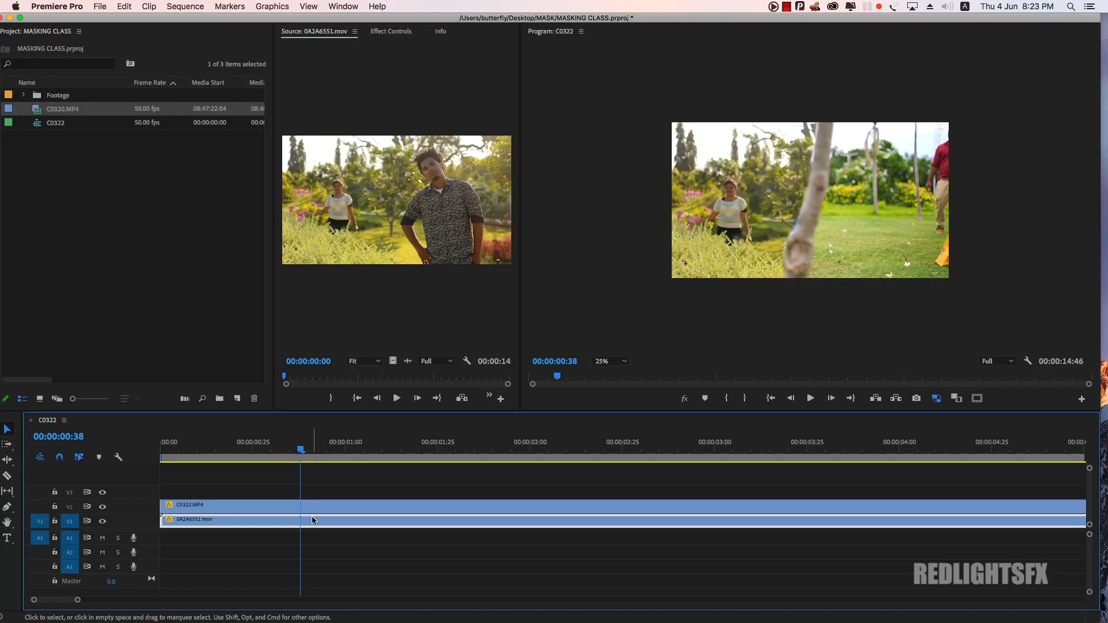
pyautogui.moveTo(300, 450); pyautogui.dragTo(114, 478)
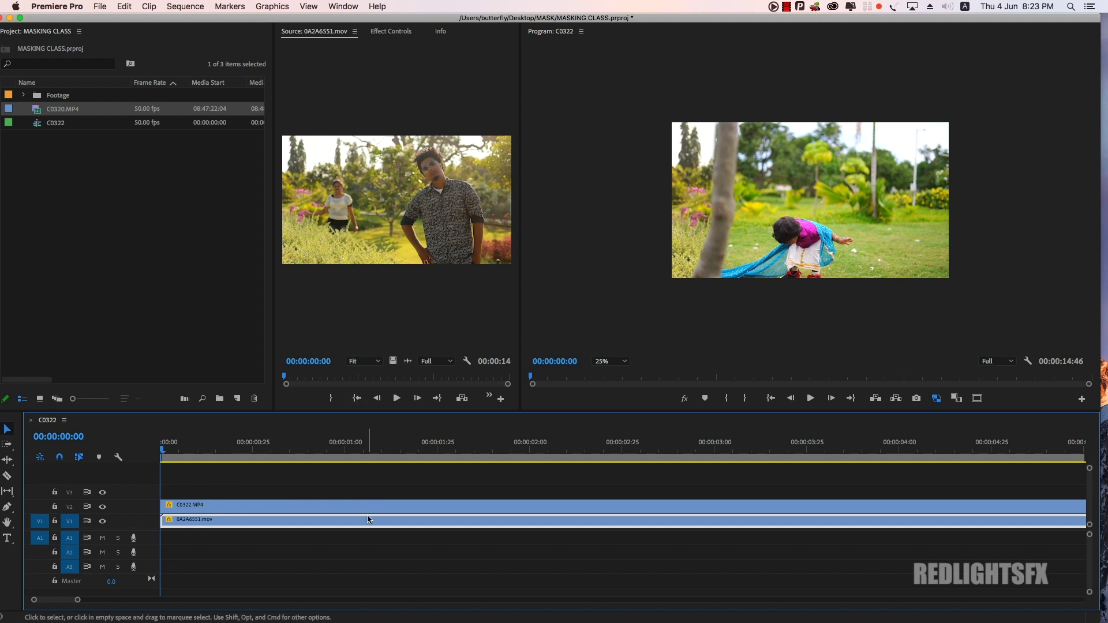
# Step: Play the layered composite, stop, and scrub back to review it
pyautogui.press('space')
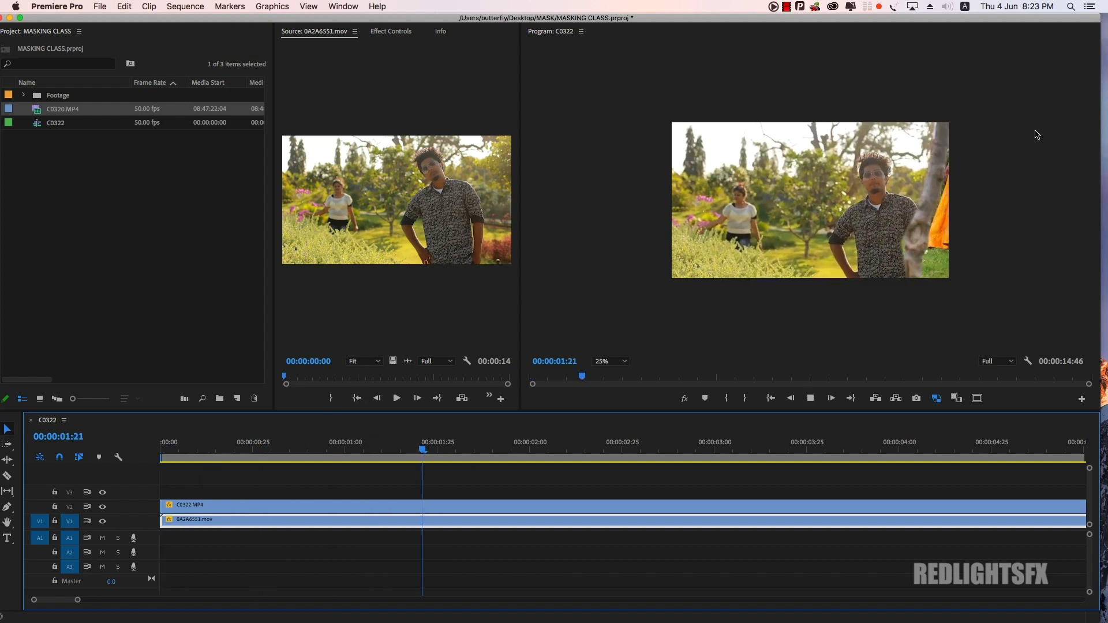
pyautogui.press('space')
pyautogui.moveTo(557, 451)
pyautogui.mouseDown()
pyautogui.moveTo(152, 459)
pyautogui.moveTo(723, 452)
pyautogui.mouseUp()
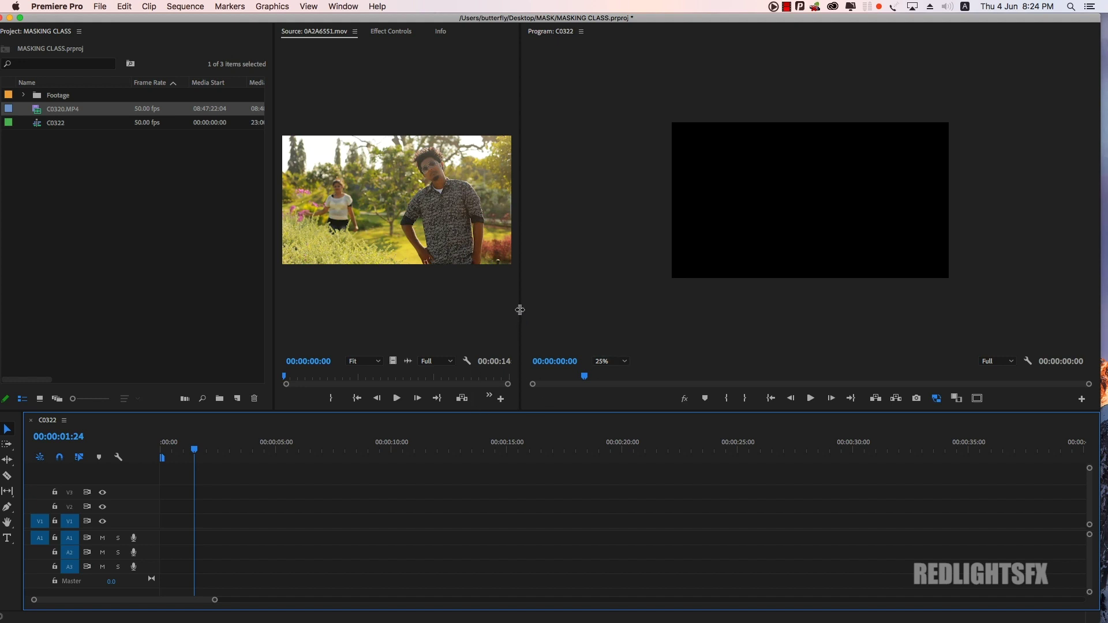
# Step: Enlarge the Program view and timeline, and set the Program zoom to Fit
pyautogui.moveTo(520, 310); pyautogui.dragTo(392, 283)
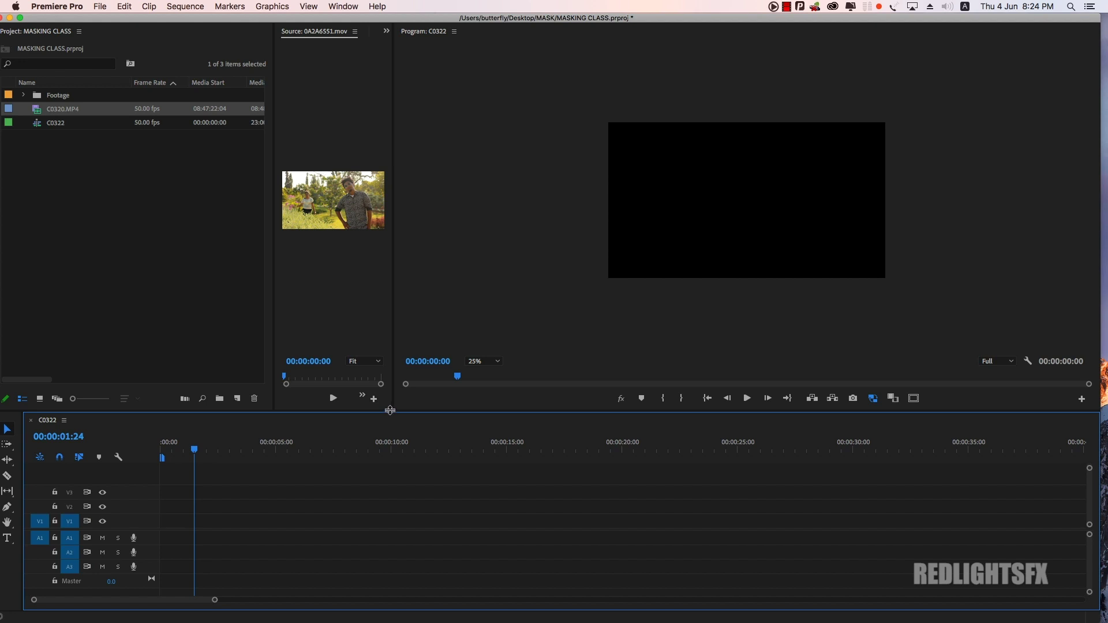
pyautogui.moveTo(390, 410)
pyautogui.mouseDown()
pyautogui.moveTo(390, 259)
pyautogui.moveTo(451, 356)
pyautogui.mouseUp()
pyautogui.click(488, 307)
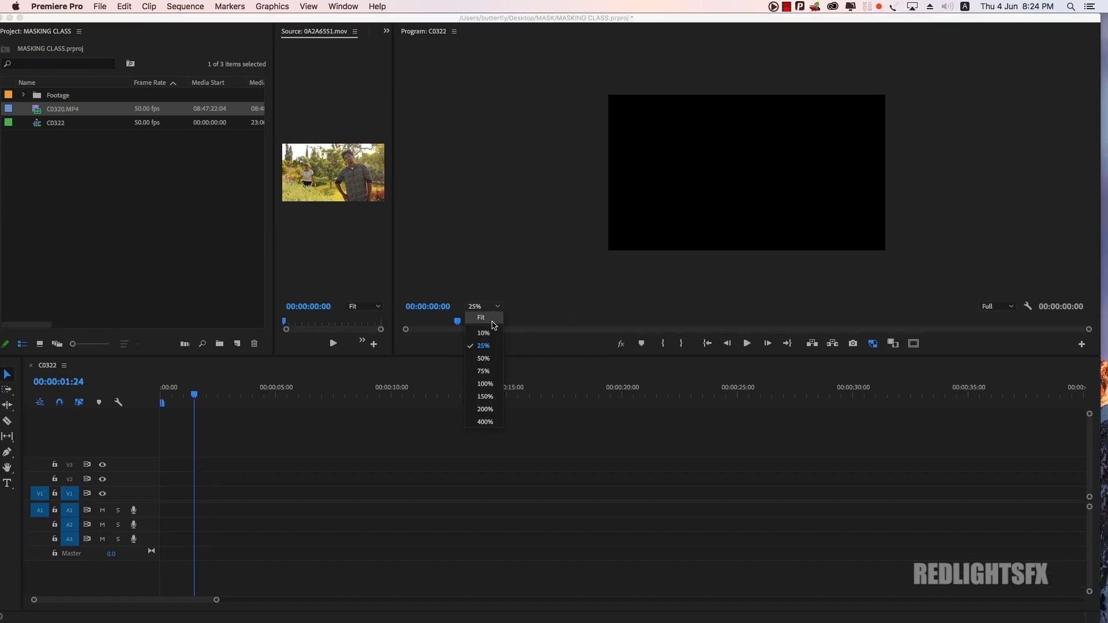
pyautogui.click(485, 317)
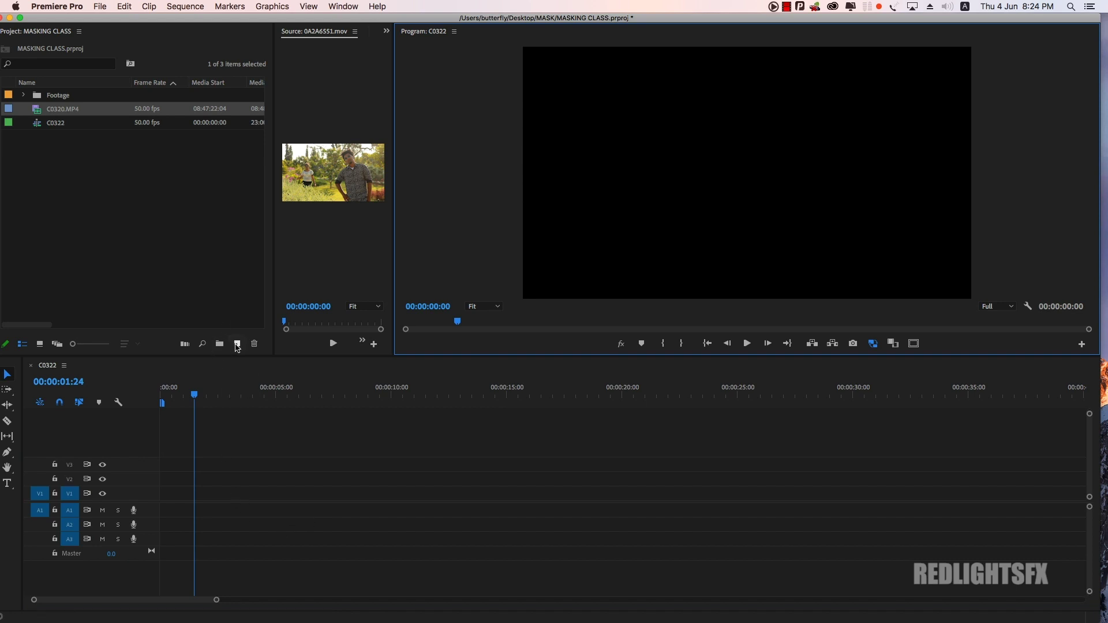
# Step: Create a dark red Color Matte and place it on V1 at the sequence start
pyautogui.click(238, 345)
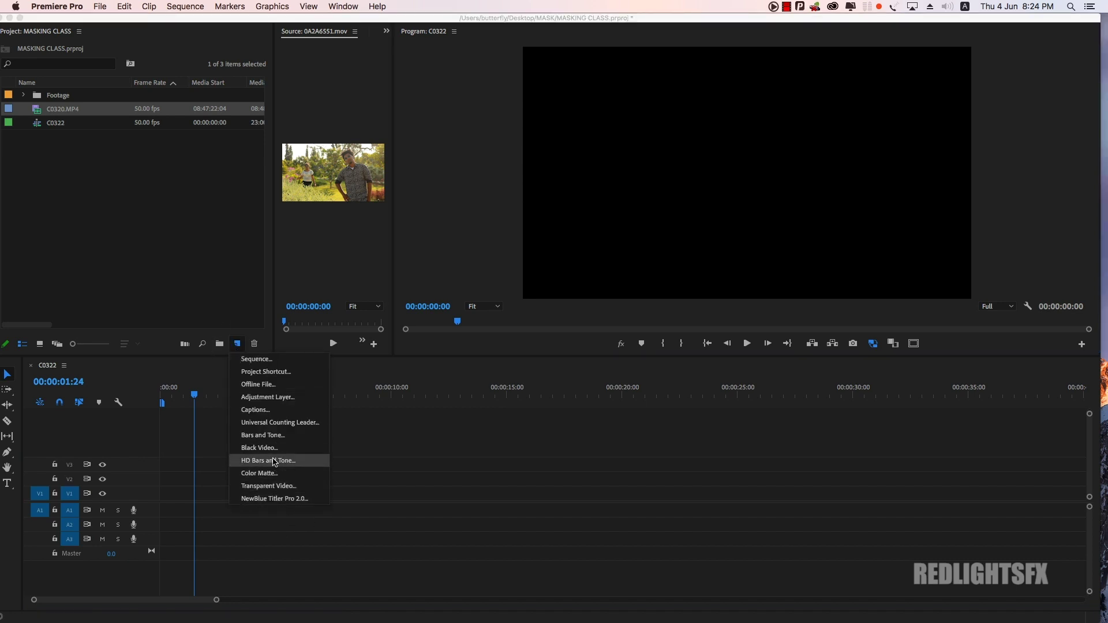
pyautogui.click(259, 473)
pyautogui.click(629, 375)
pyautogui.click(337, 232)
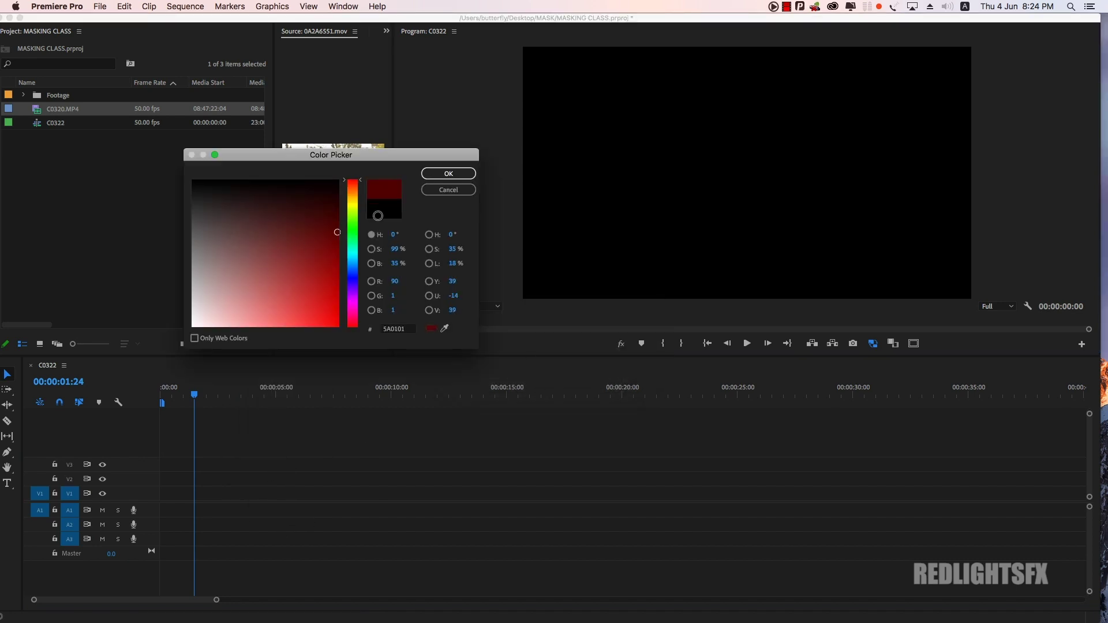
pyautogui.click(444, 174)
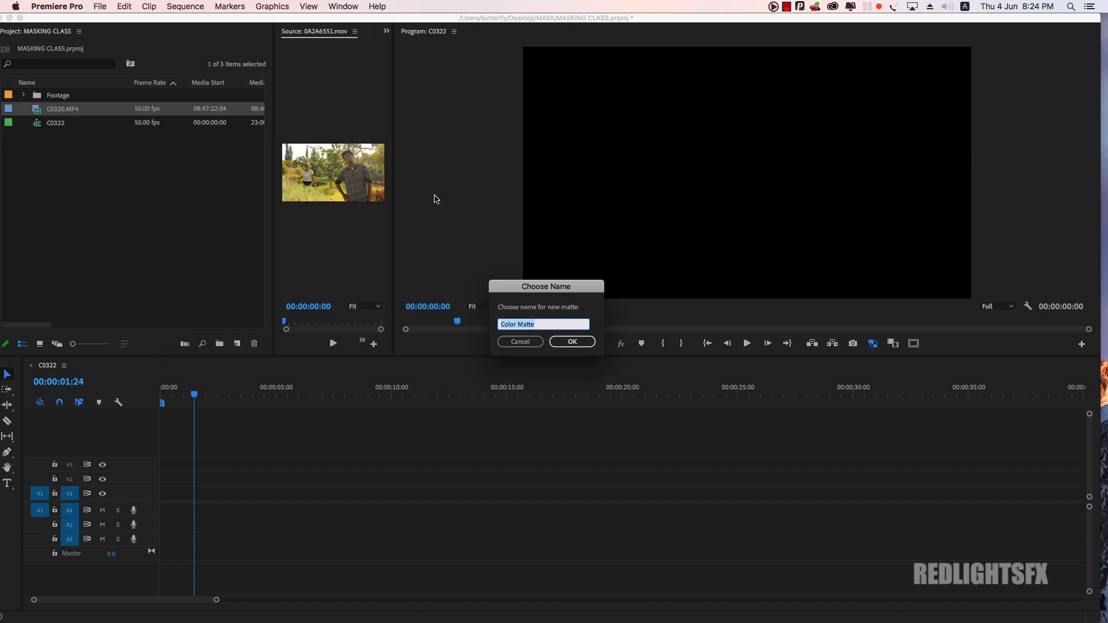
pyautogui.press('Return')
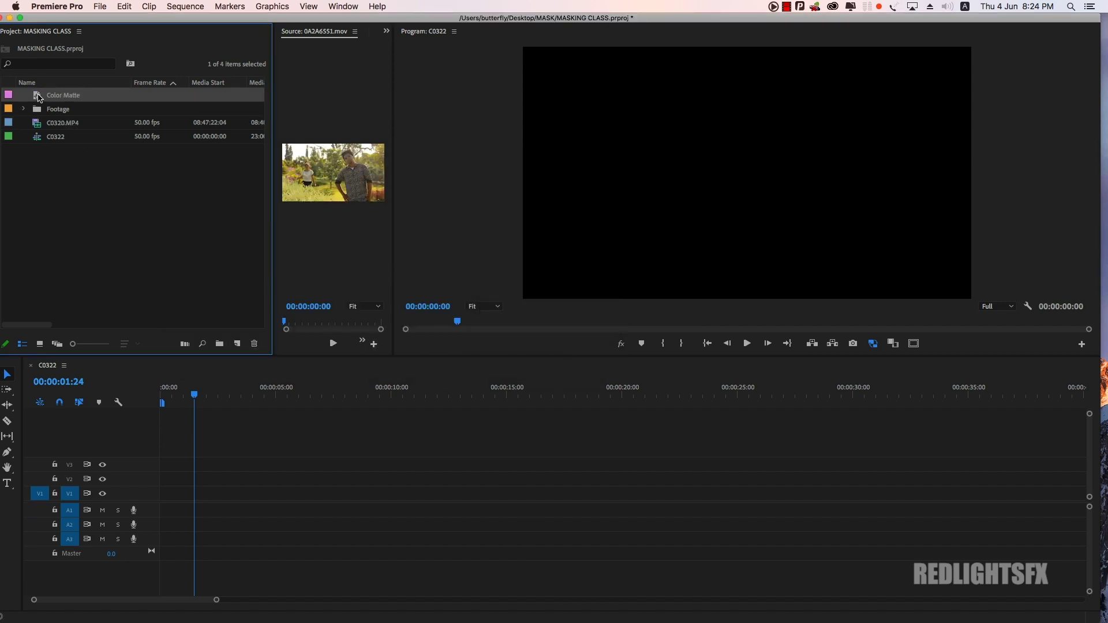
pyautogui.moveTo(39, 98); pyautogui.dragTo(167, 493)
pyautogui.click(181, 394)
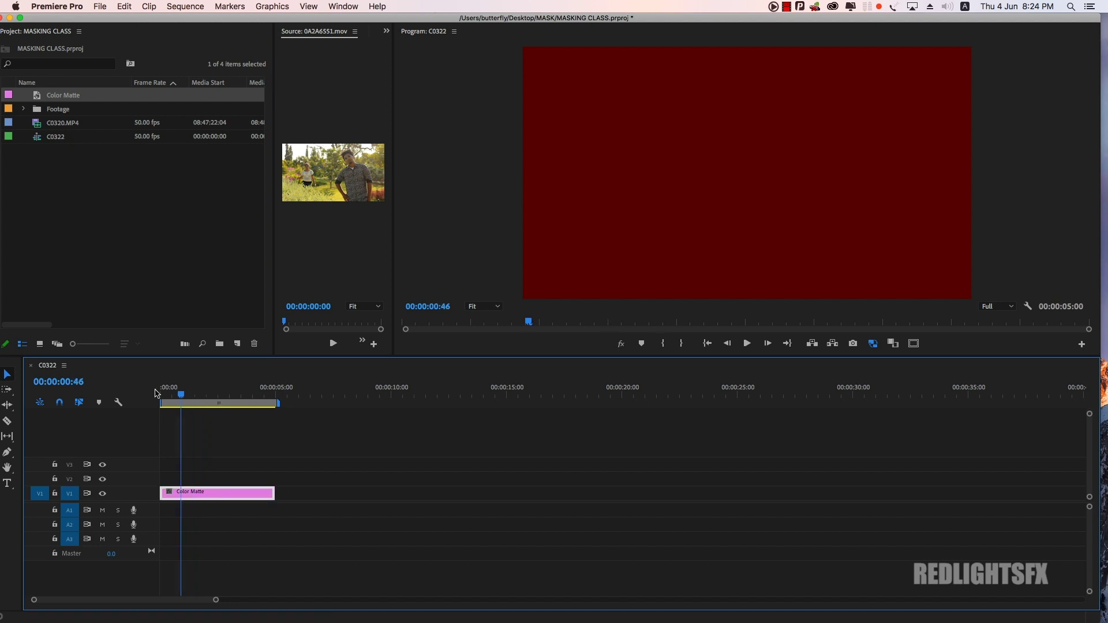
pyautogui.click(161, 394)
# Step: Create a black Color Matte and place it on V2 above the red one
pyautogui.click(237, 343)
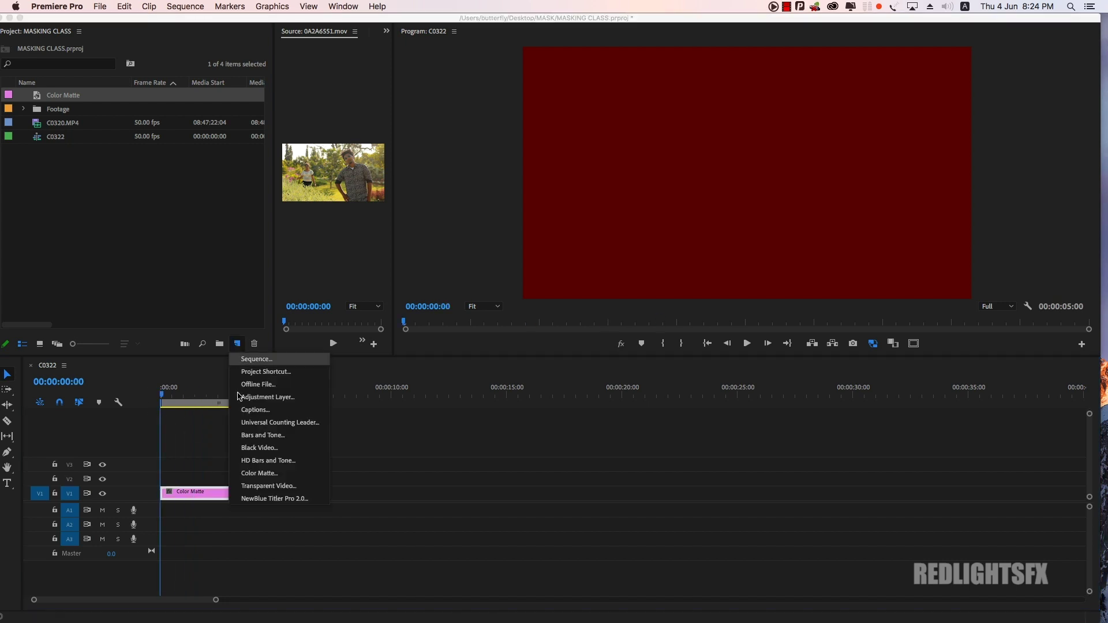
pyautogui.click(248, 474)
pyautogui.click(611, 364)
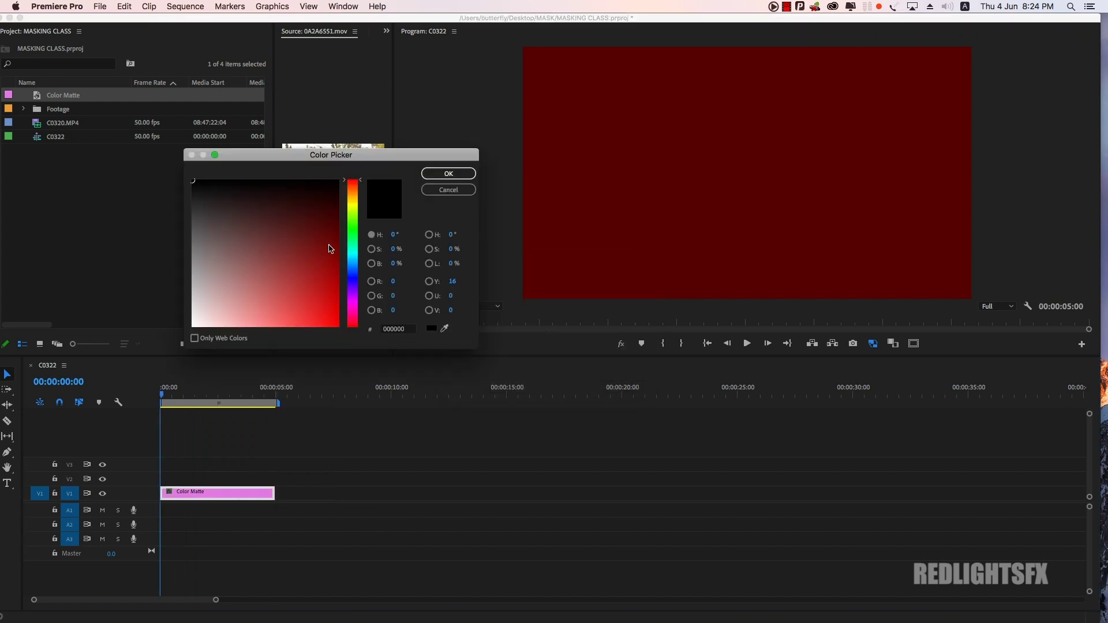
pyautogui.click(448, 173)
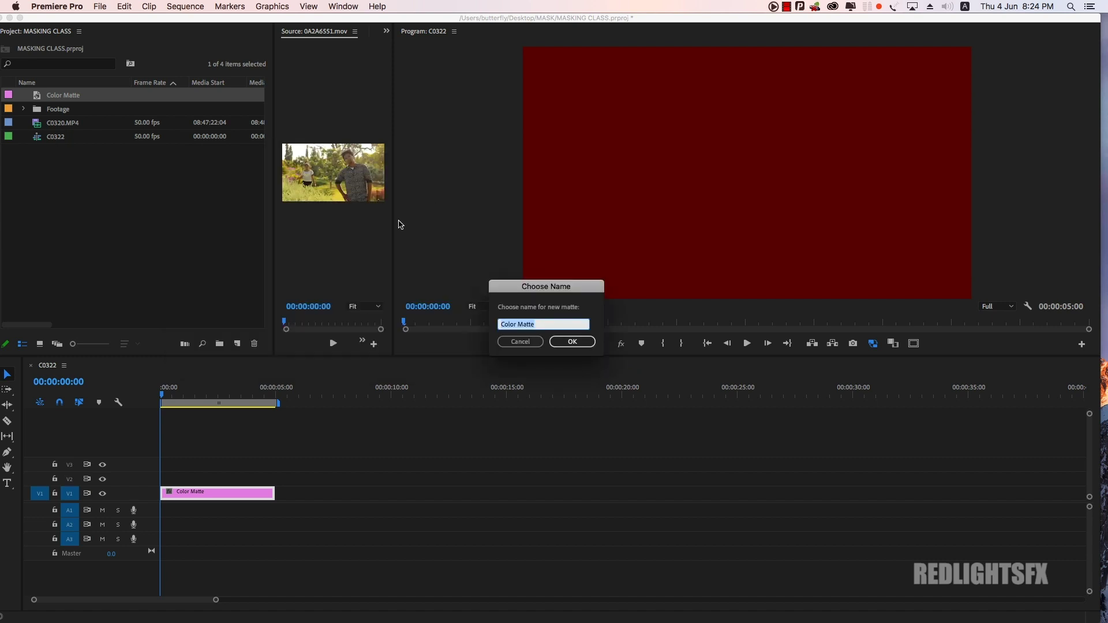
pyautogui.click(569, 341)
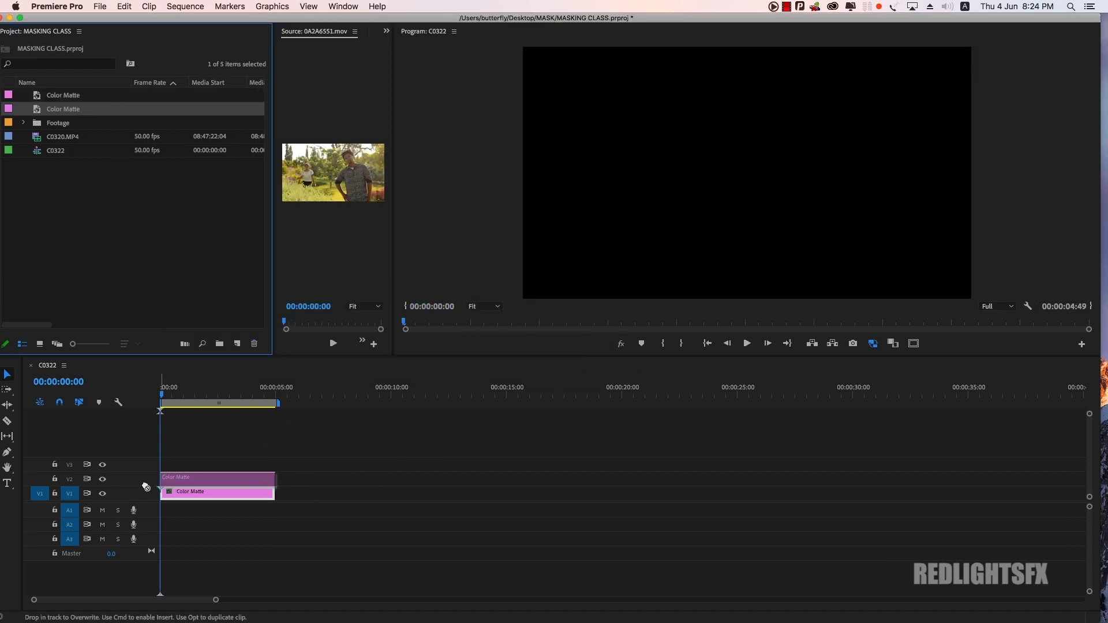
pyautogui.moveTo(119, 165); pyautogui.dragTo(211, 479)
pyautogui.moveTo(394, 98); pyautogui.dragTo(479, 100)
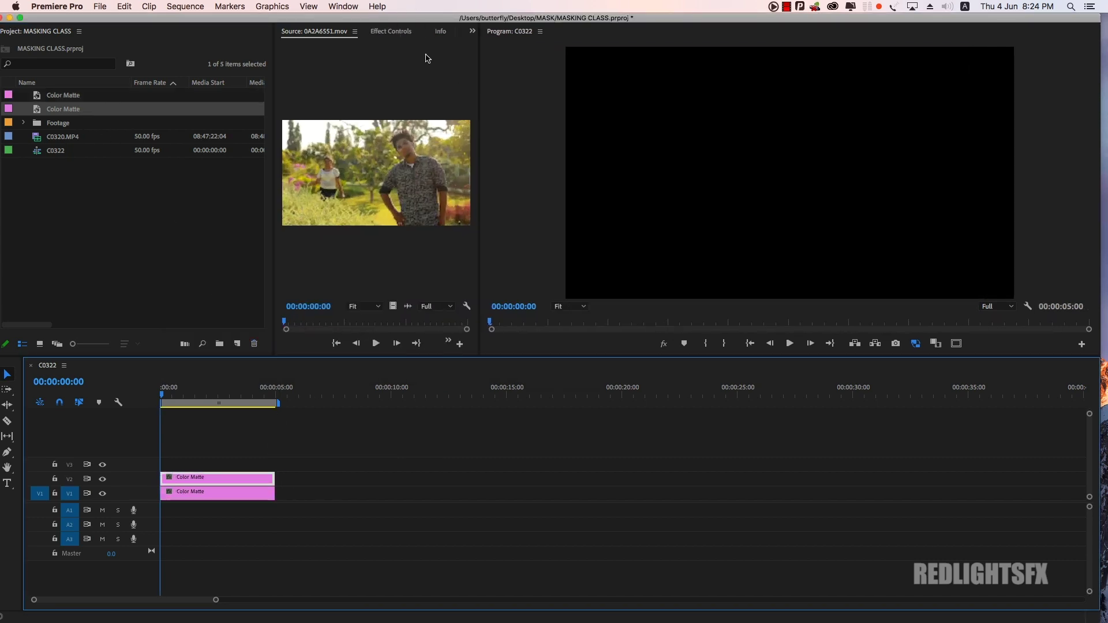
pyautogui.click(408, 33)
# Step: Add an inverted ellipse mask to the black matte, feather it to 452, and stretch it wide
pyautogui.click(305, 187)
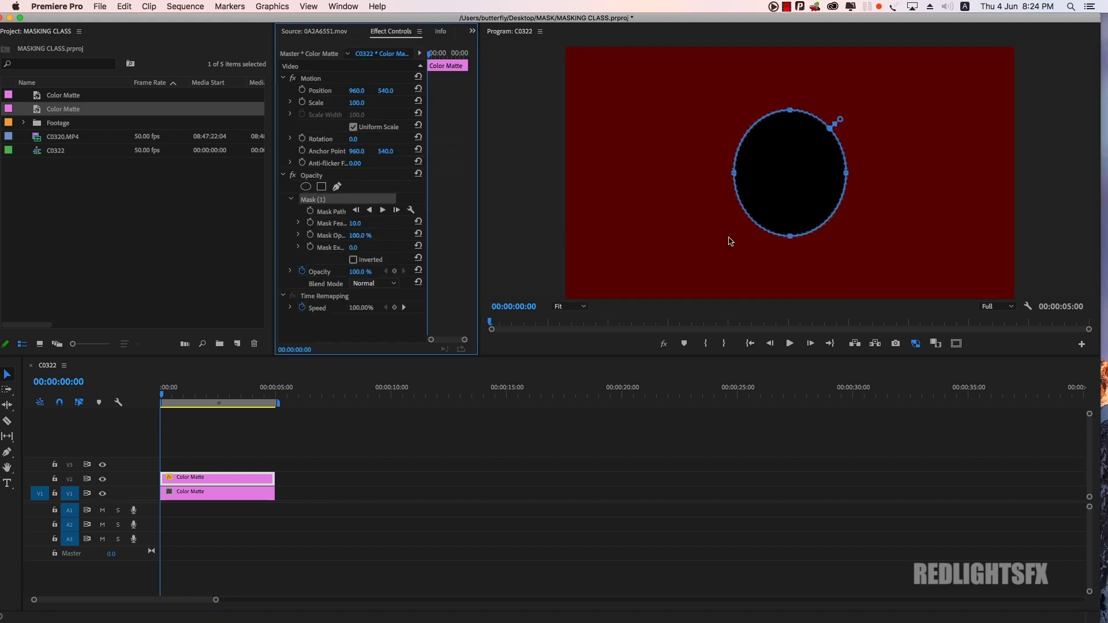
pyautogui.click(353, 260)
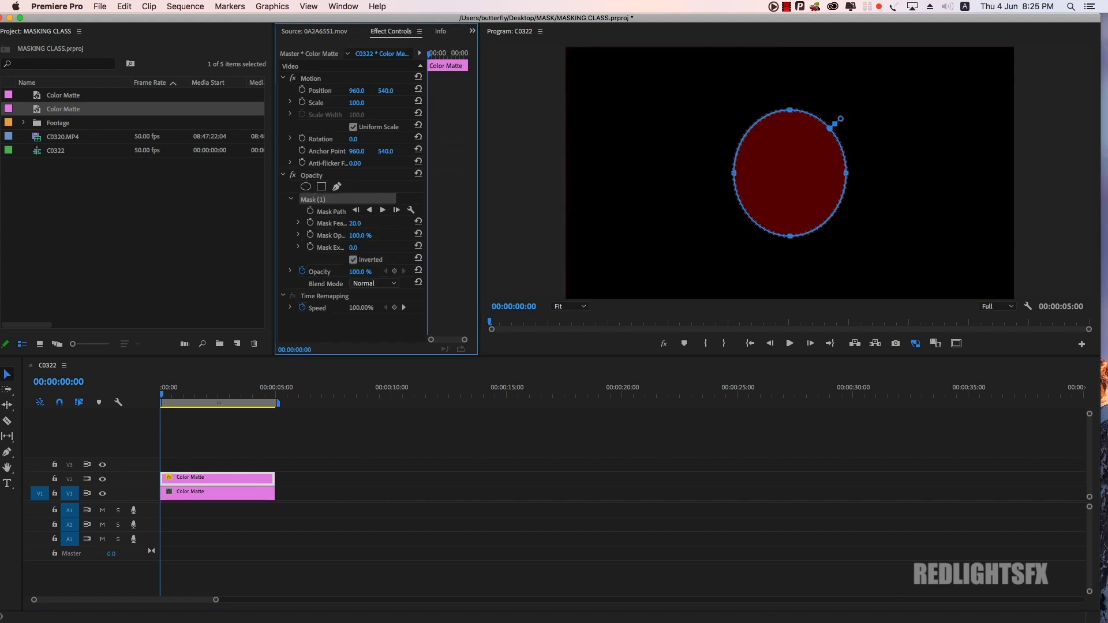
pyautogui.moveTo(355, 223); pyautogui.dragTo(398, 222)
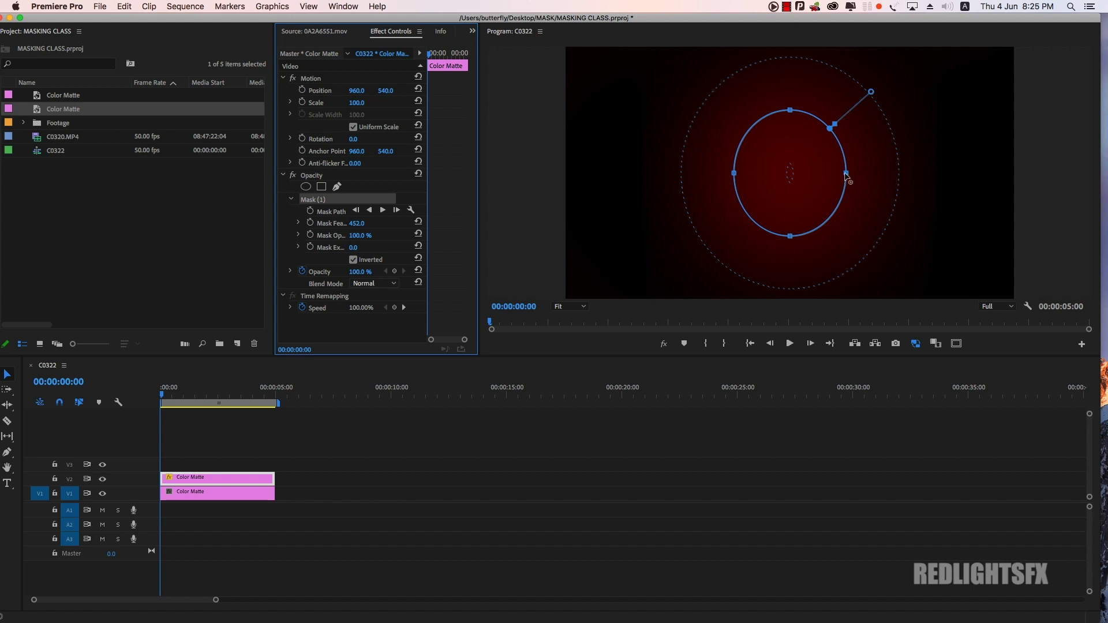
pyautogui.moveTo(846, 173); pyautogui.dragTo(960, 173)
pyautogui.moveTo(734, 173)
pyautogui.mouseDown()
pyautogui.moveTo(652, 173)
pyautogui.moveTo(637, 186)
pyautogui.mouseUp()
pyautogui.moveTo(801, 110); pyautogui.dragTo(800, 76)
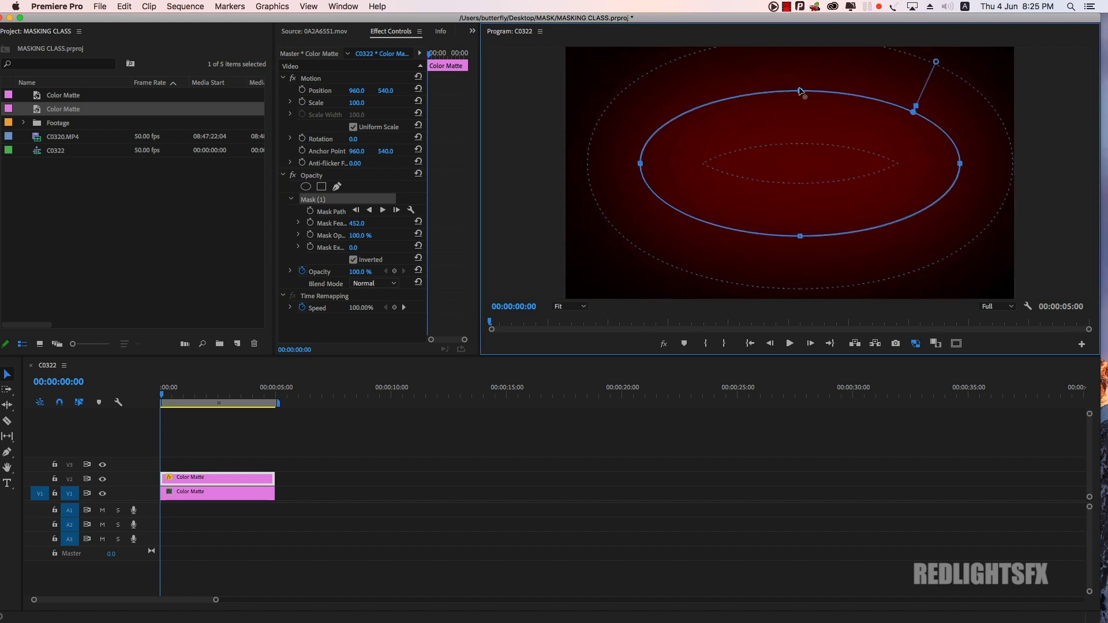
pyautogui.moveTo(841, 163); pyautogui.dragTo(830, 169)
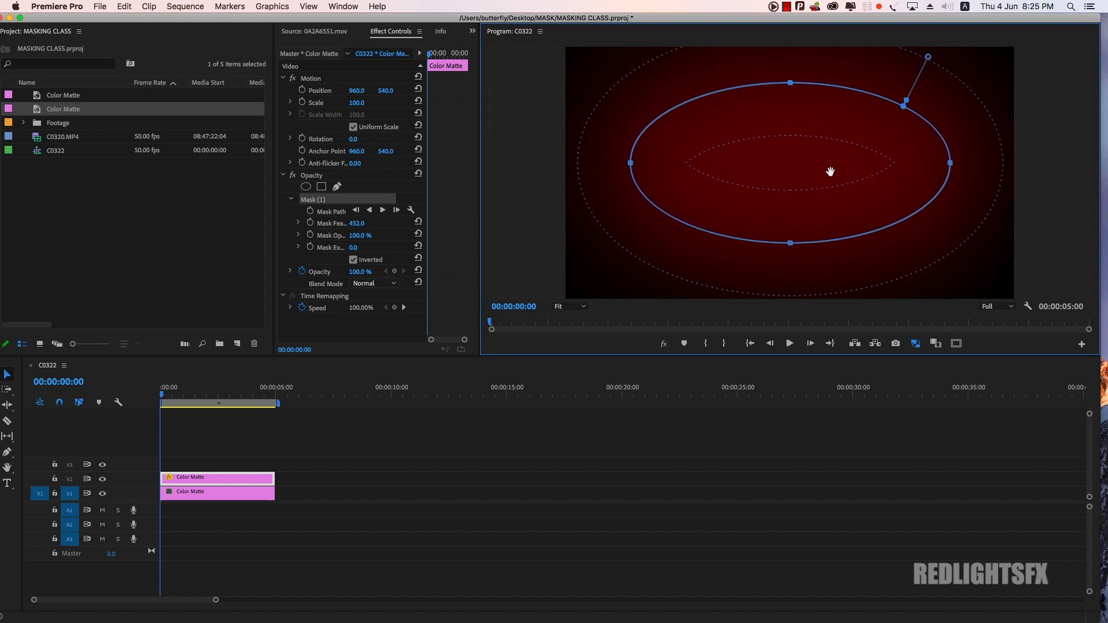
pyautogui.click(442, 486)
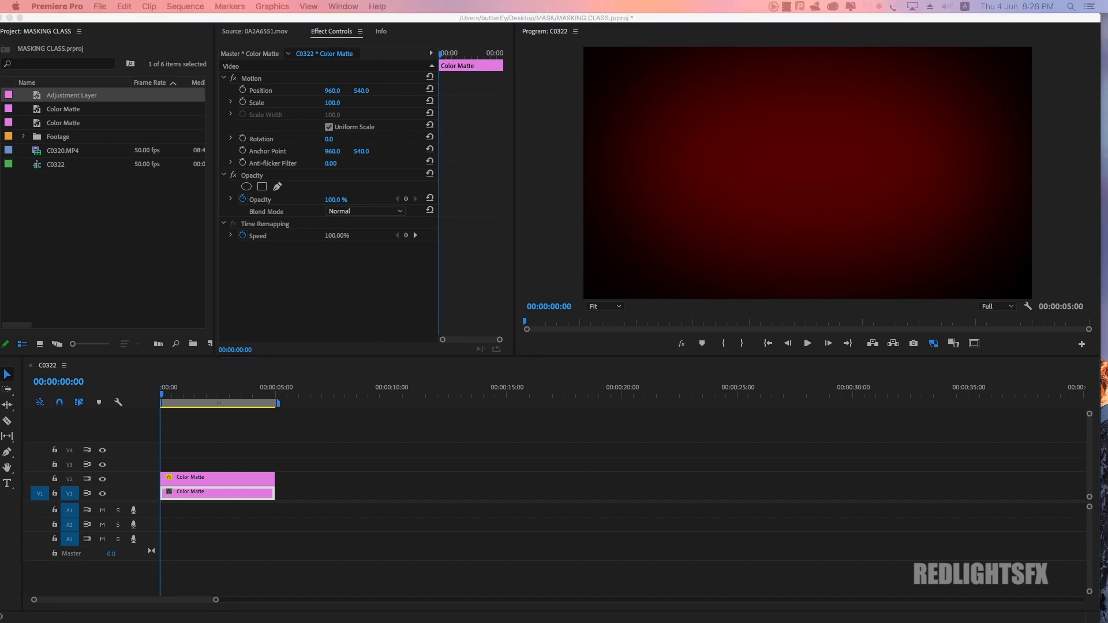
# Step: With Essential Graphics showing, add a REDLIGHTSFX text layer in the frame
pyautogui.hotkey('shift', '8')
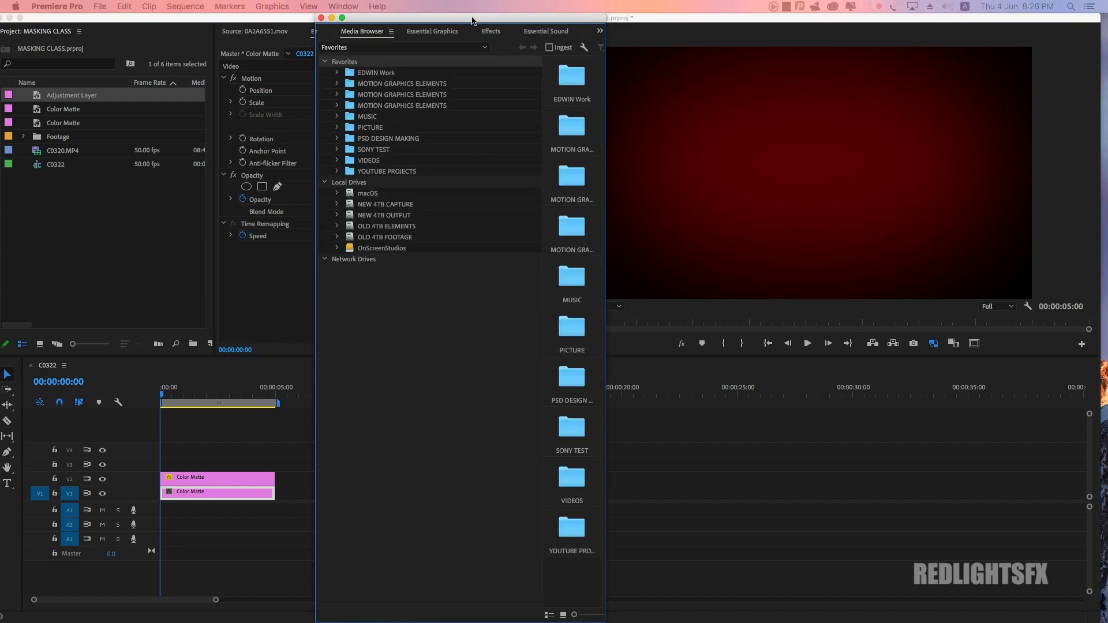
pyautogui.click(529, 31)
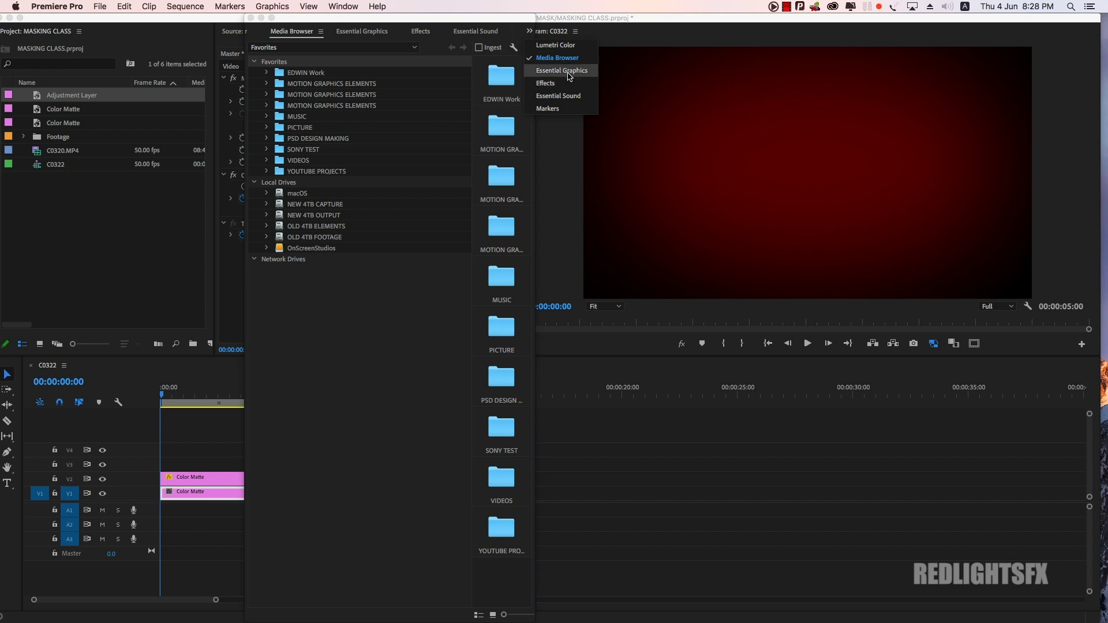
pyautogui.click(554, 72)
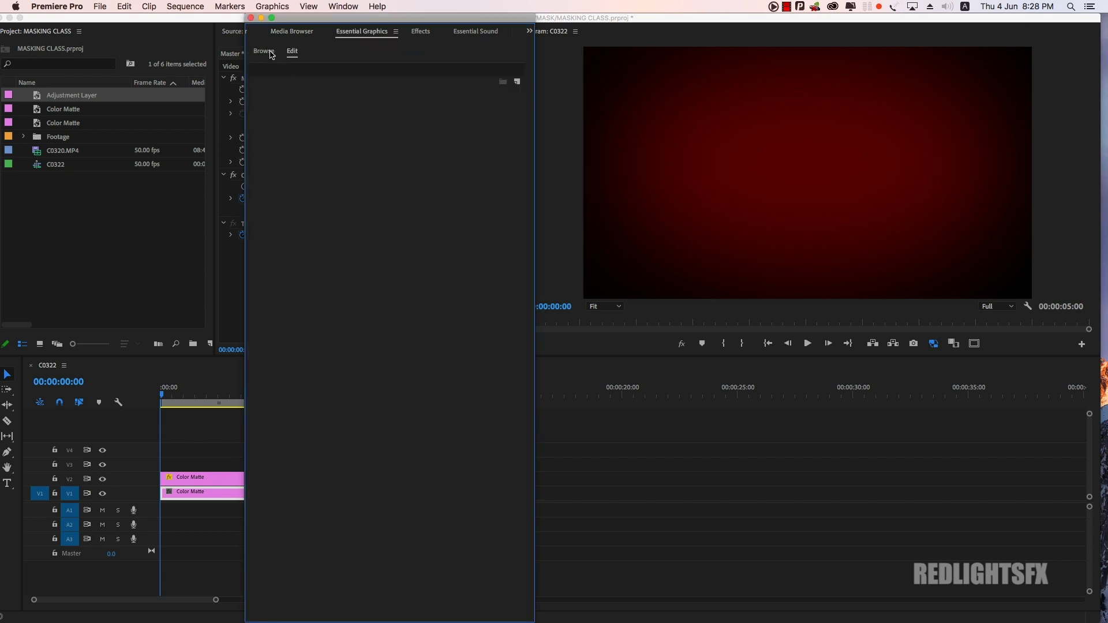
pyautogui.click(9, 484)
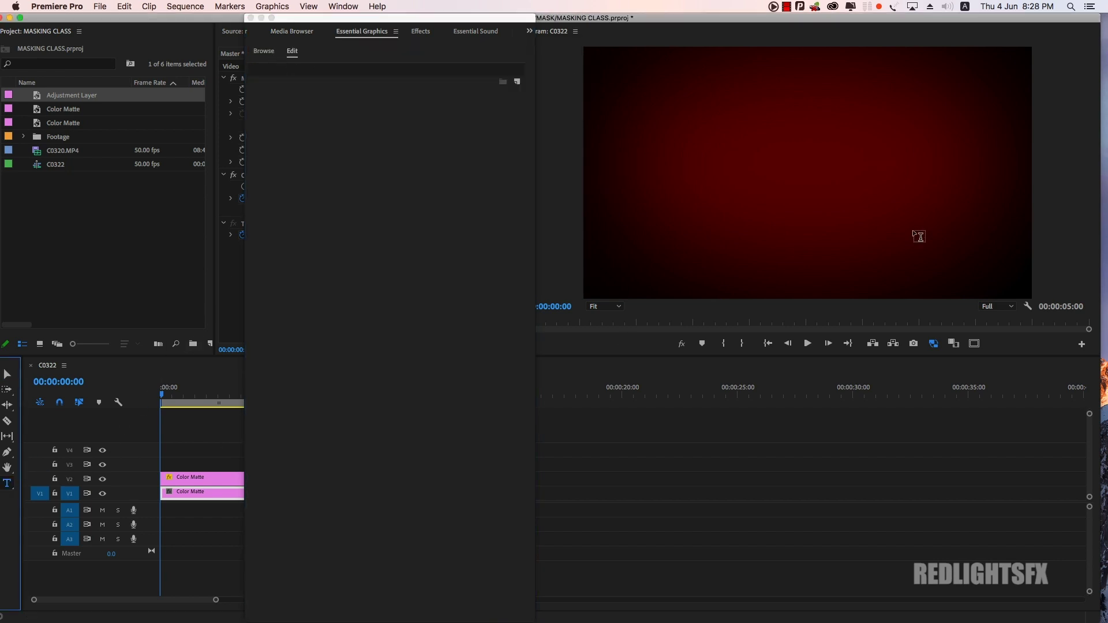
pyautogui.click(692, 154)
pyautogui.write('RE')
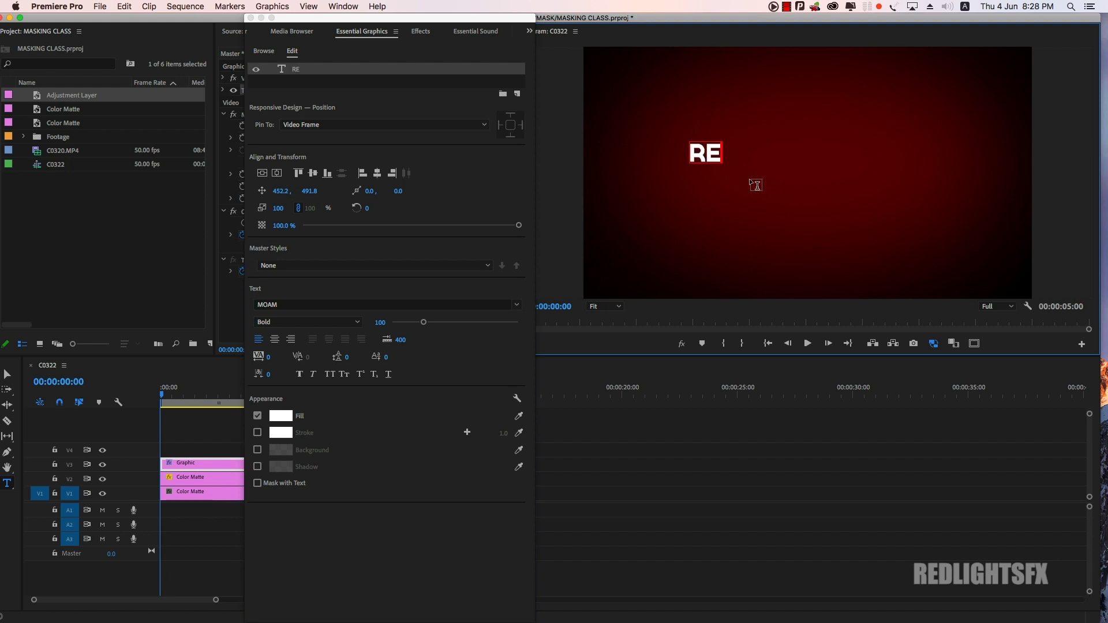
pyautogui.write('DLIGHTSF')
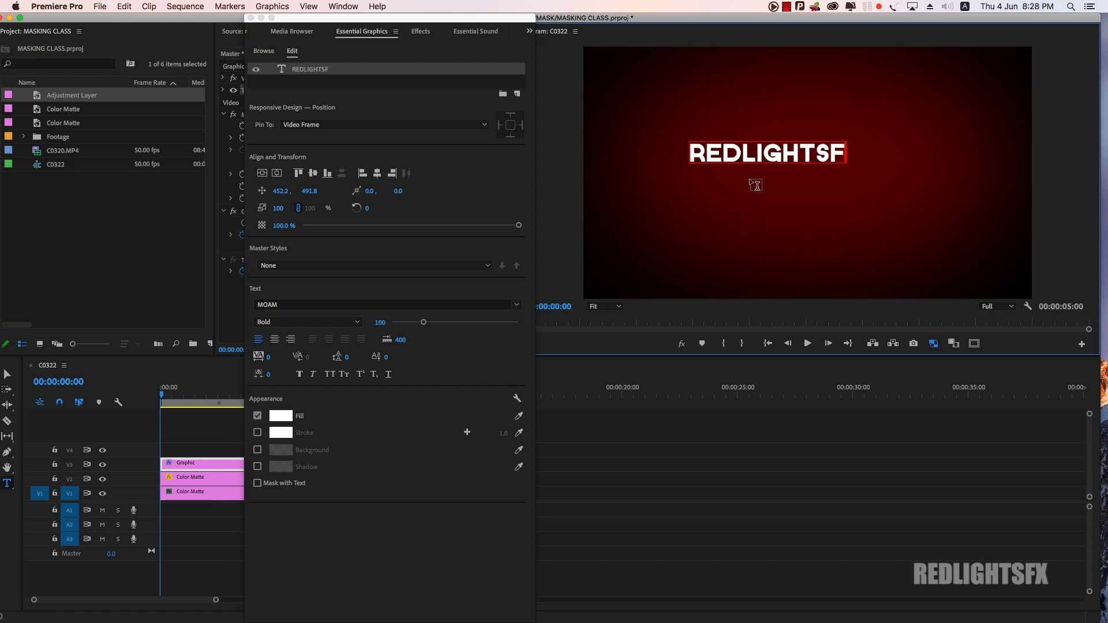
pyautogui.write('X')
pyautogui.click(8, 374)
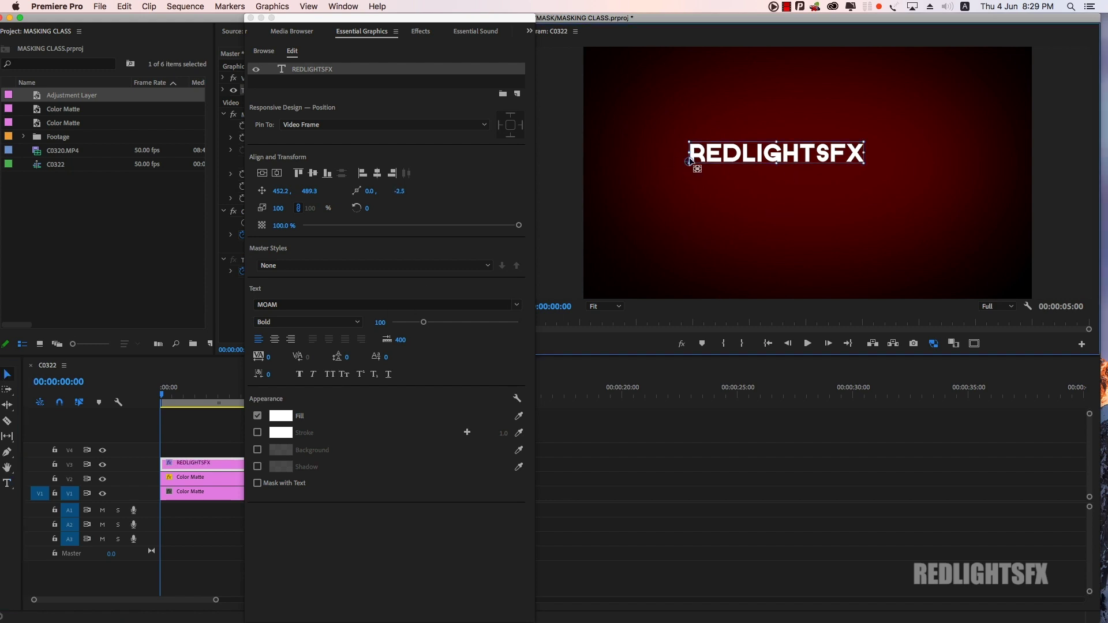
# Step: Centre the title's anchor point, scale it to 137, and move it up and right
pyautogui.moveTo(690, 162)
pyautogui.mouseDown()
pyautogui.moveTo(780, 156)
pyautogui.moveTo(789, 175)
pyautogui.mouseUp()
pyautogui.moveTo(278, 208); pyautogui.dragTo(271, 207)
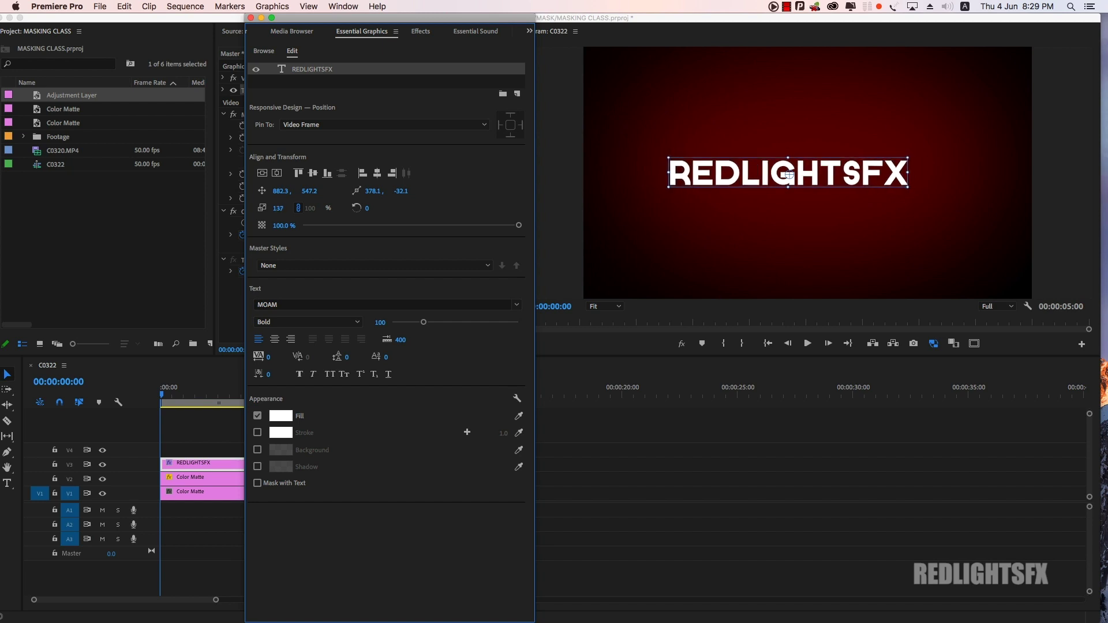
pyautogui.moveTo(846, 169); pyautogui.dragTo(868, 163)
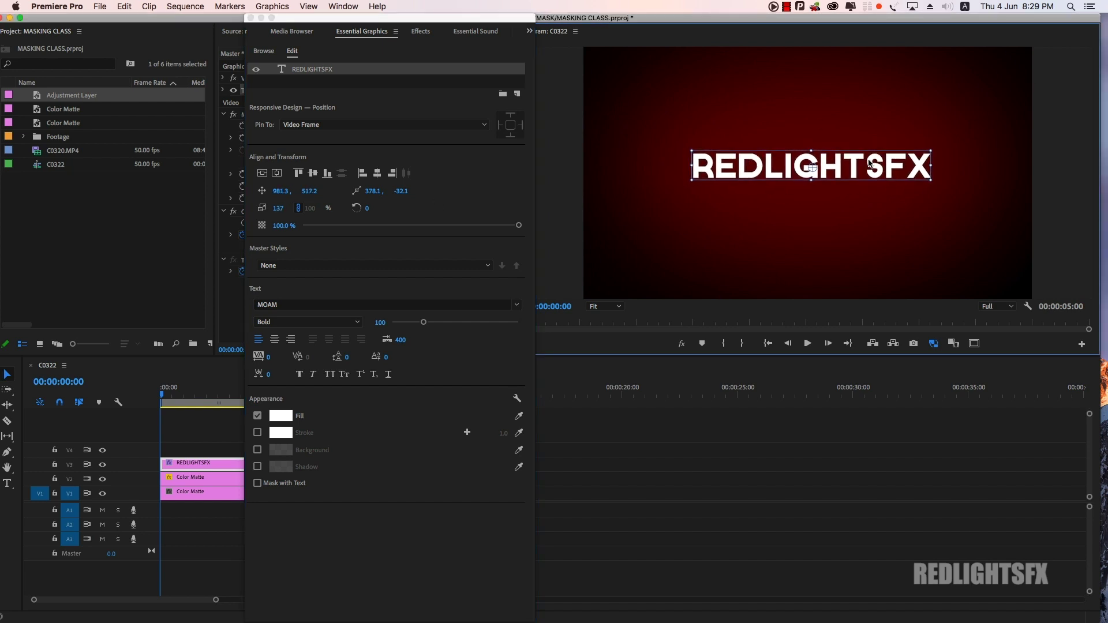
pyautogui.click(808, 259)
# Step: Add a white rectangle layer, move it over REDLIGHTSFX, and shrink it into a thin wide bar
pyautogui.click(518, 82)
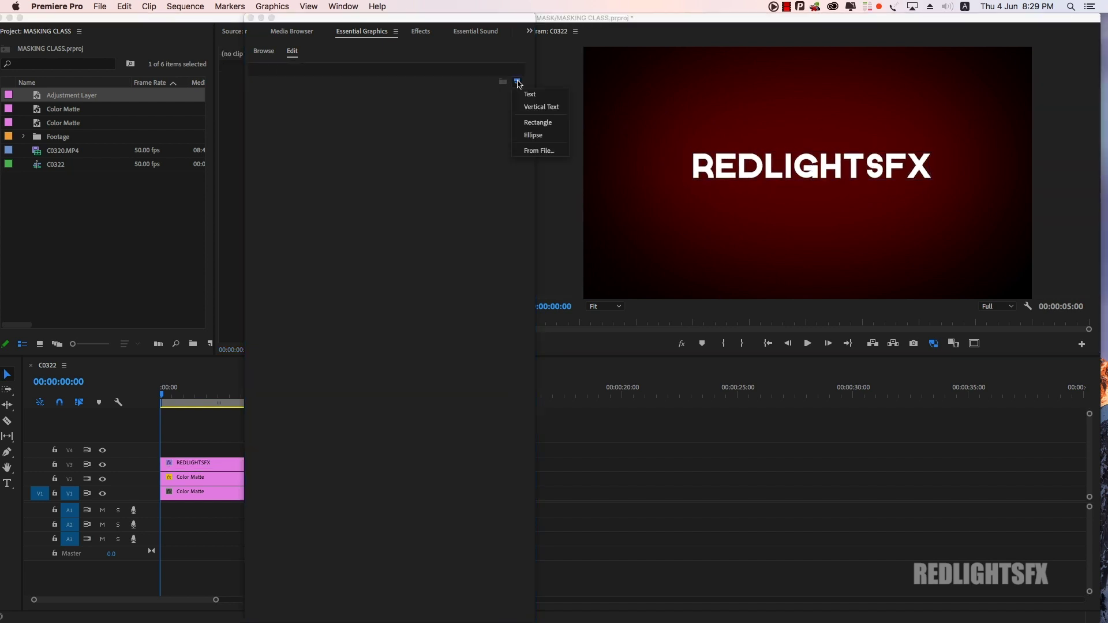
pyautogui.click(537, 123)
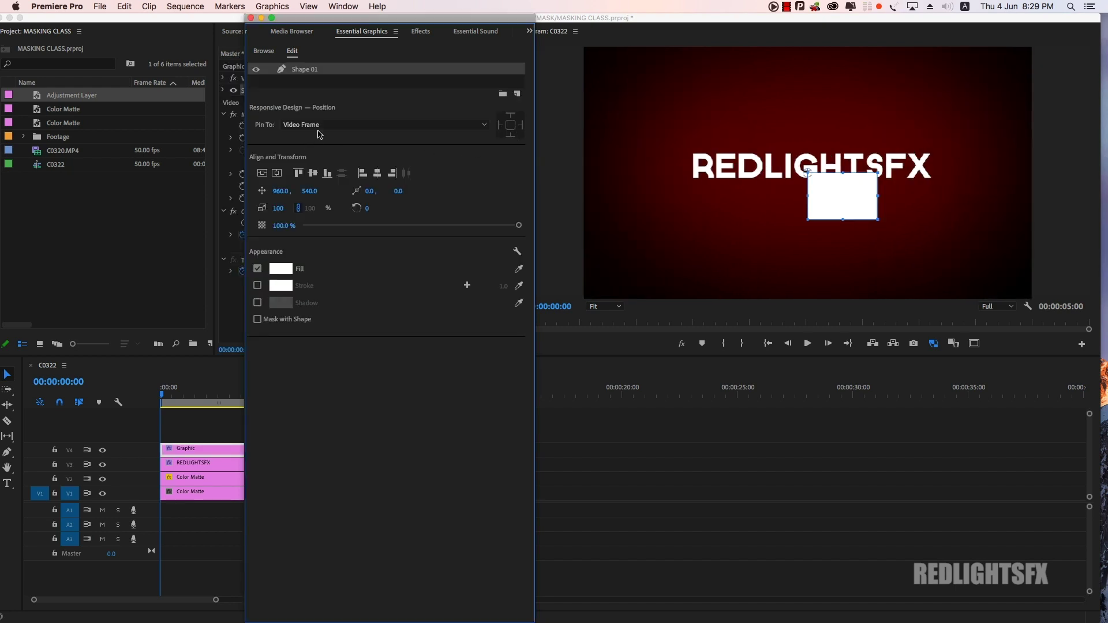
pyautogui.click(327, 83)
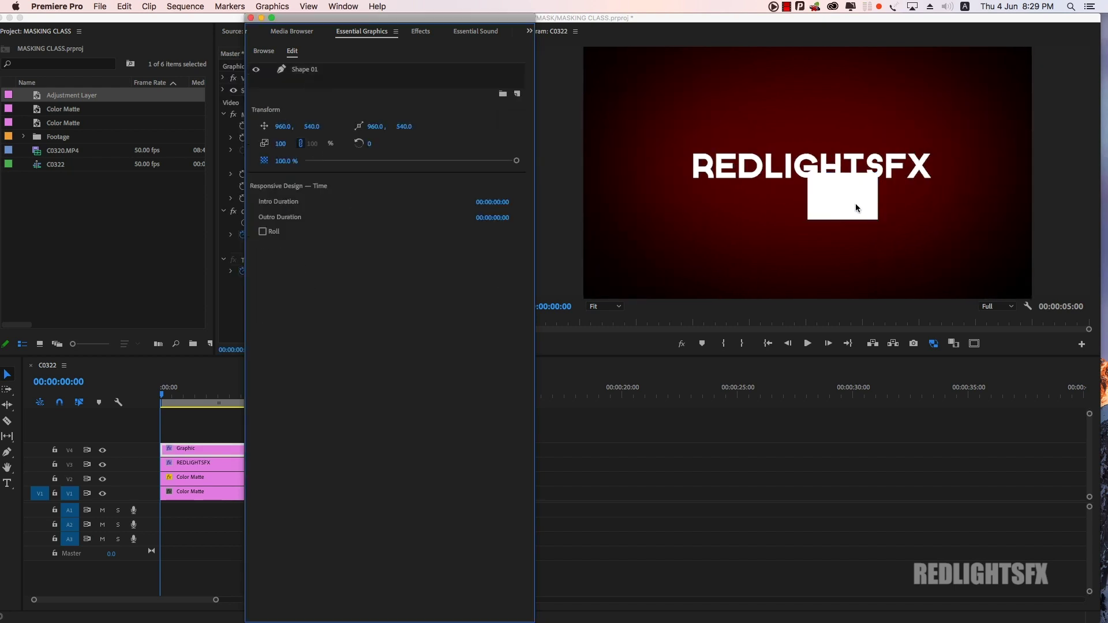
pyautogui.moveTo(856, 208)
pyautogui.mouseDown()
pyautogui.moveTo(737, 173)
pyautogui.moveTo(935, 167)
pyautogui.mouseUp()
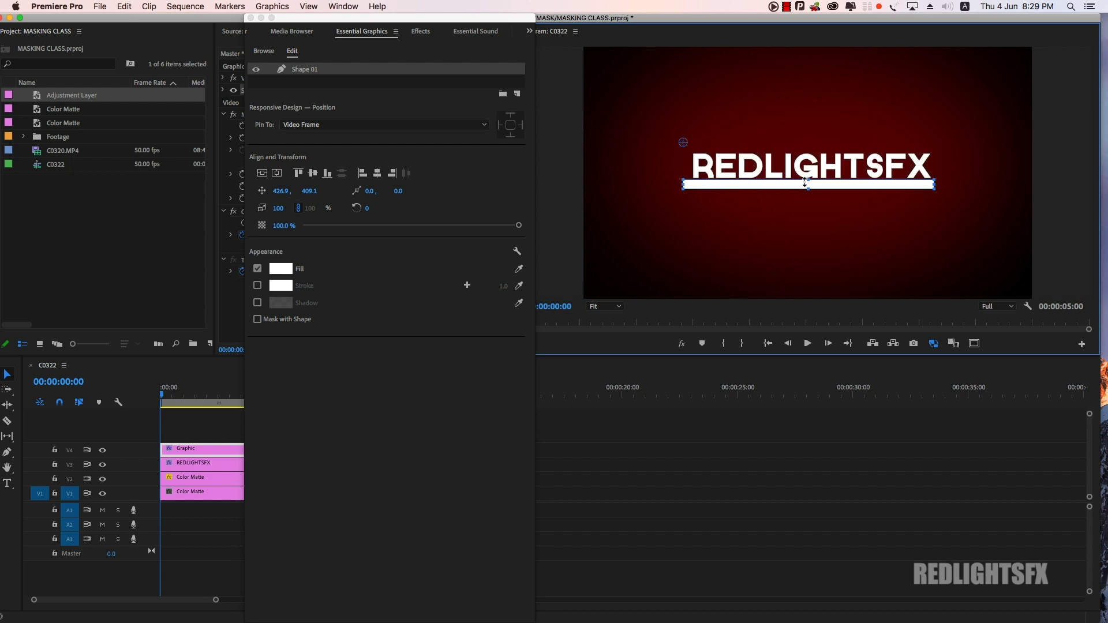
pyautogui.moveTo(809, 142); pyautogui.dragTo(808, 147)
pyautogui.moveTo(808, 190); pyautogui.dragTo(810, 180)
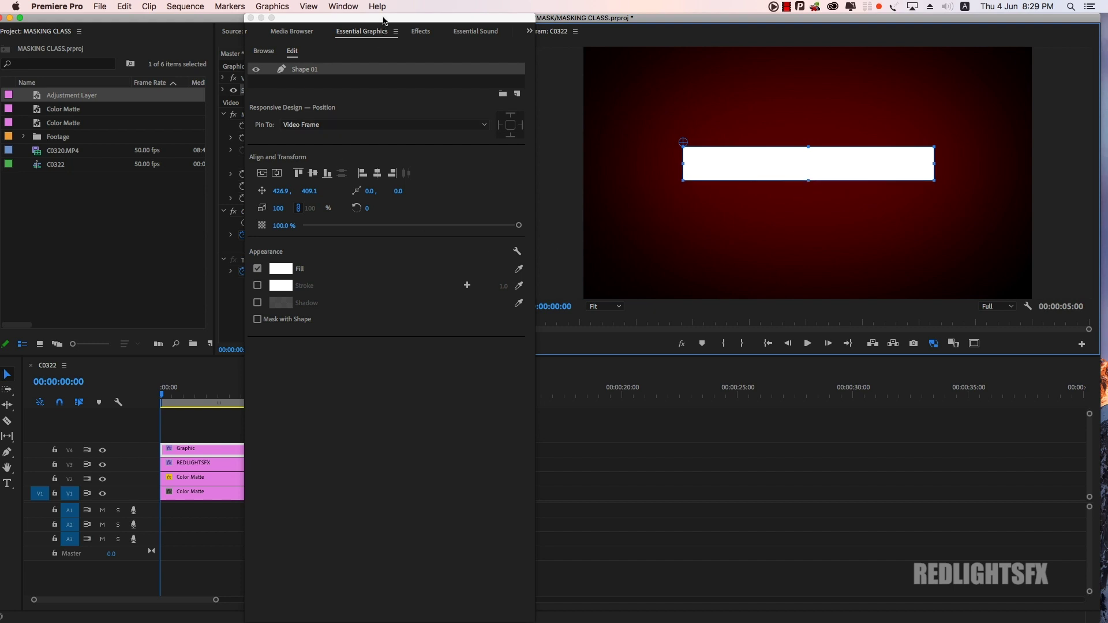
# Step: Add a rectangular mask on the white bar, fit it over the title, and start Mask Path keyframing
pyautogui.click(196, 451)
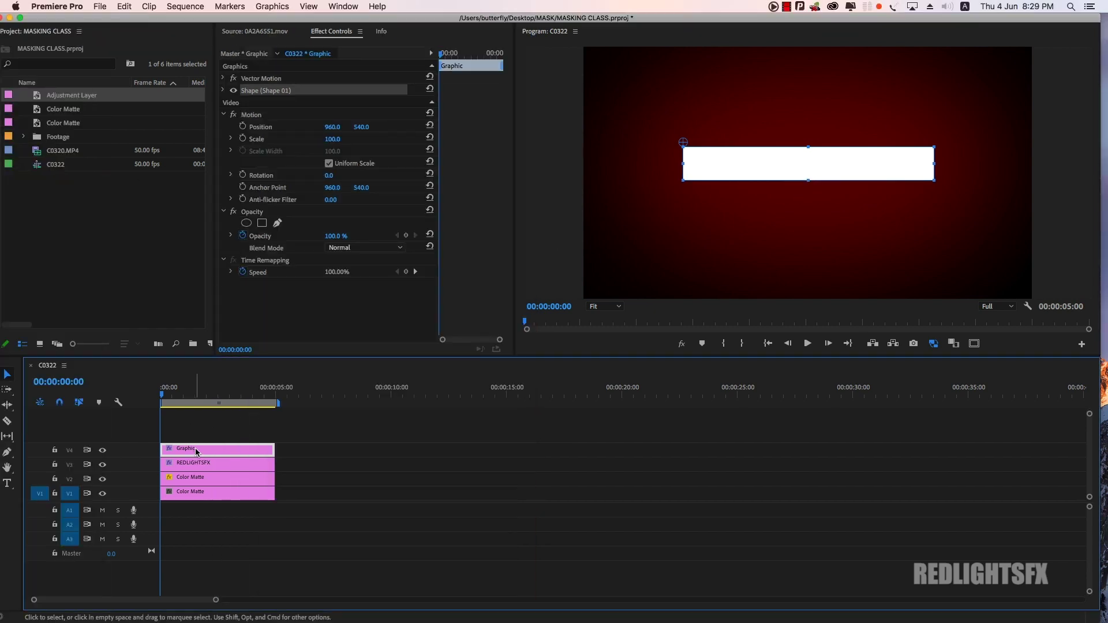
pyautogui.click(262, 223)
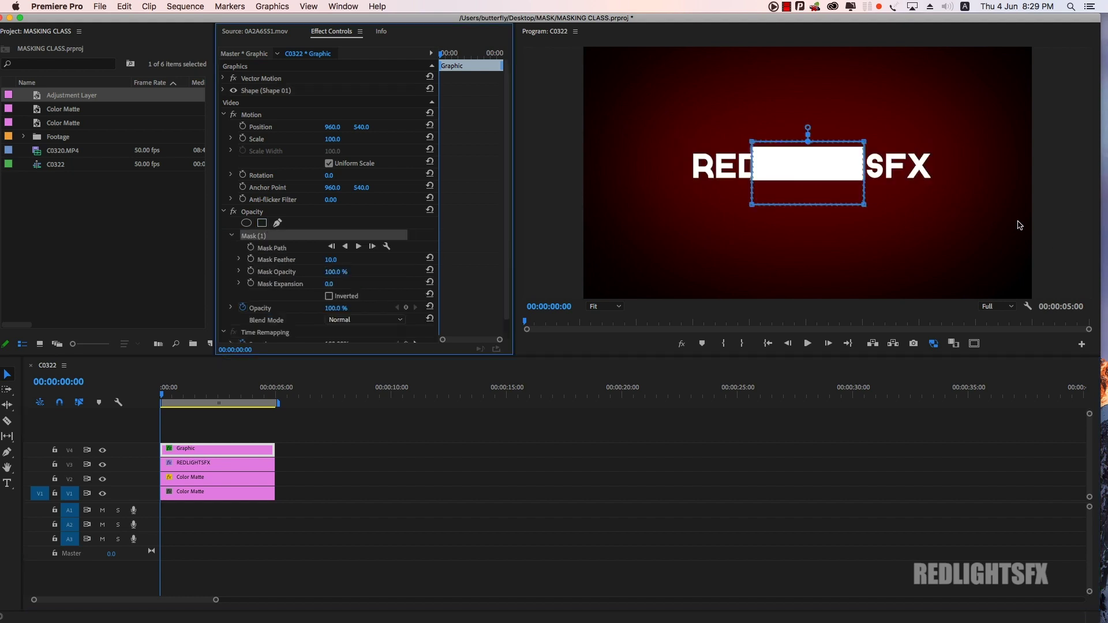
pyautogui.moveTo(829, 171); pyautogui.dragTo(748, 163)
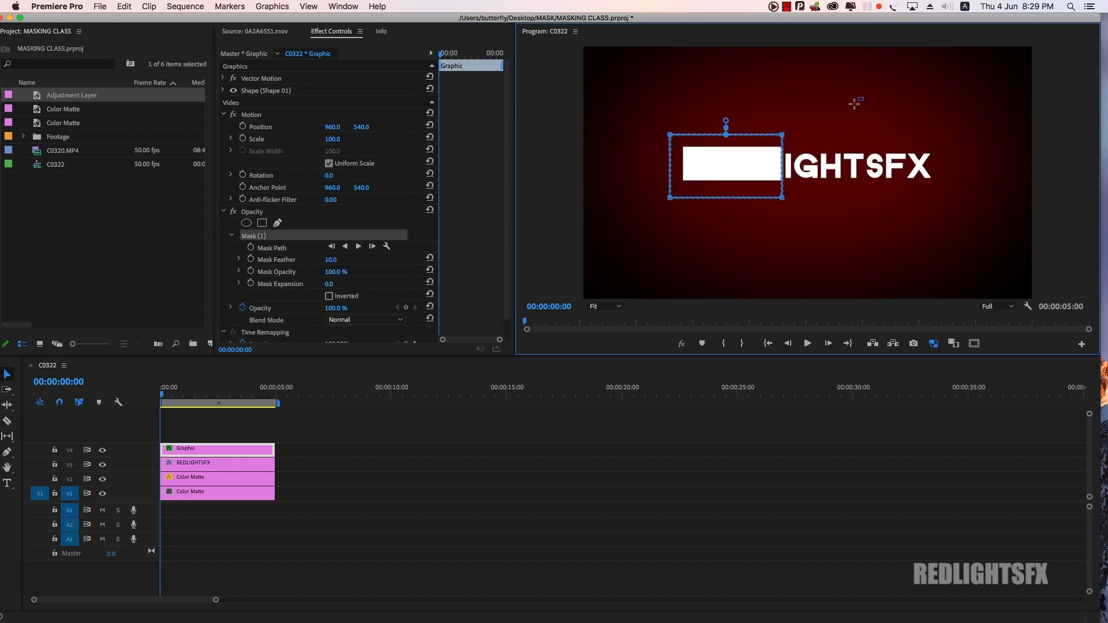
pyautogui.moveTo(781, 197); pyautogui.dragTo(950, 199)
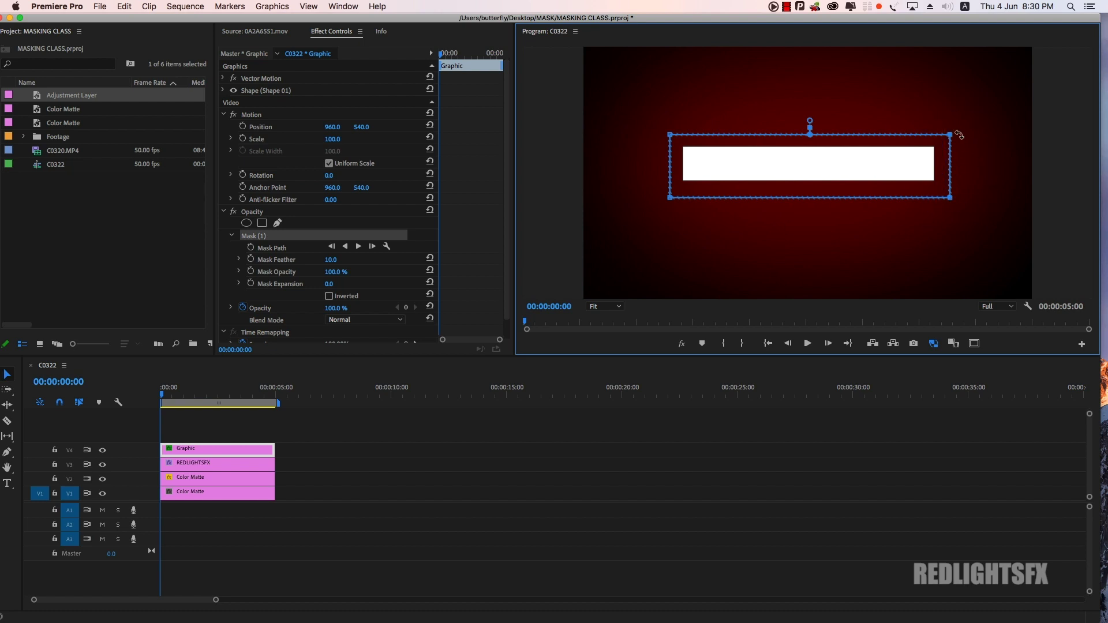
pyautogui.moveTo(969, 110)
pyautogui.mouseDown()
pyautogui.moveTo(931, 209)
pyautogui.moveTo(681, 199)
pyautogui.mouseUp()
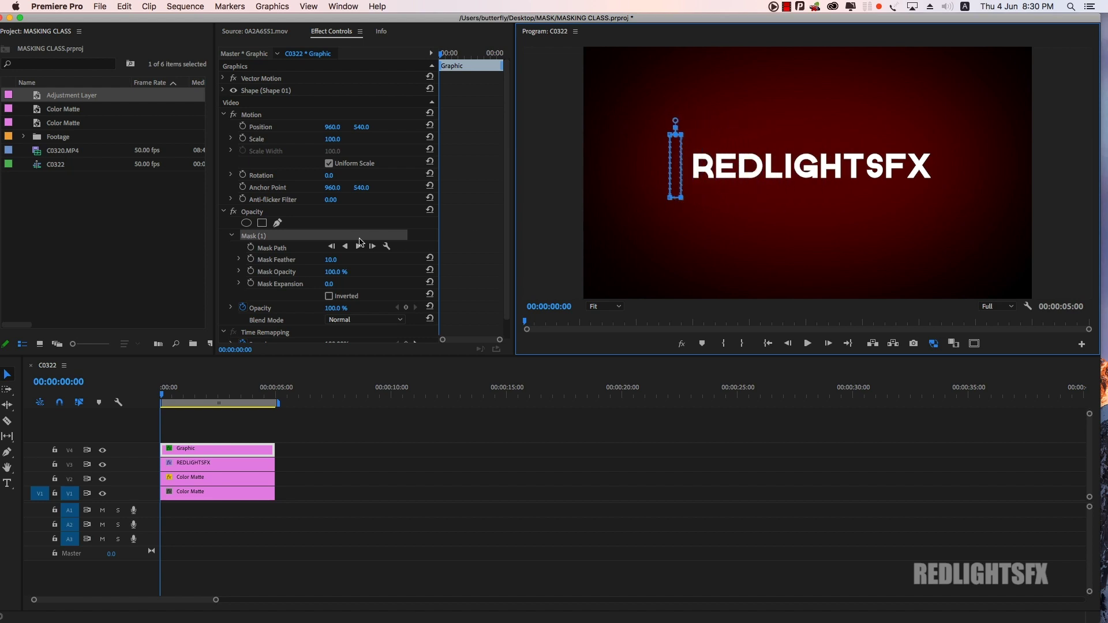
pyautogui.click(251, 247)
# Step: Reshape the mask at 00:00:00:35 and 00:00:01:06 so it sweeps across REDLIGHTSFX
pyautogui.moveTo(168, 396); pyautogui.dragTo(180, 398)
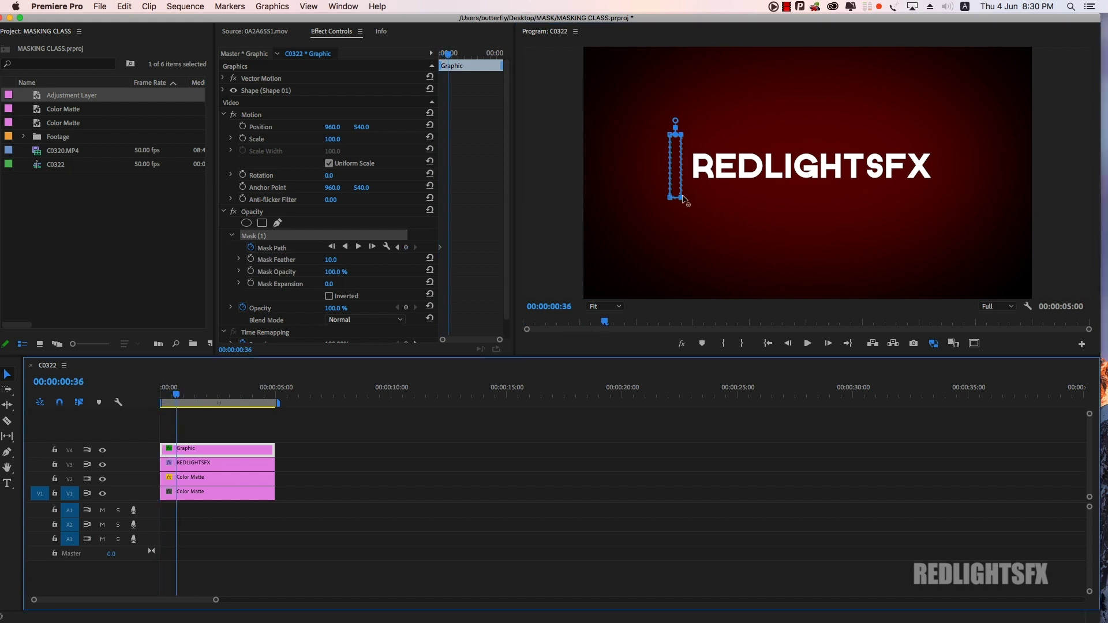
pyautogui.moveTo(683, 200); pyautogui.dragTo(960, 199)
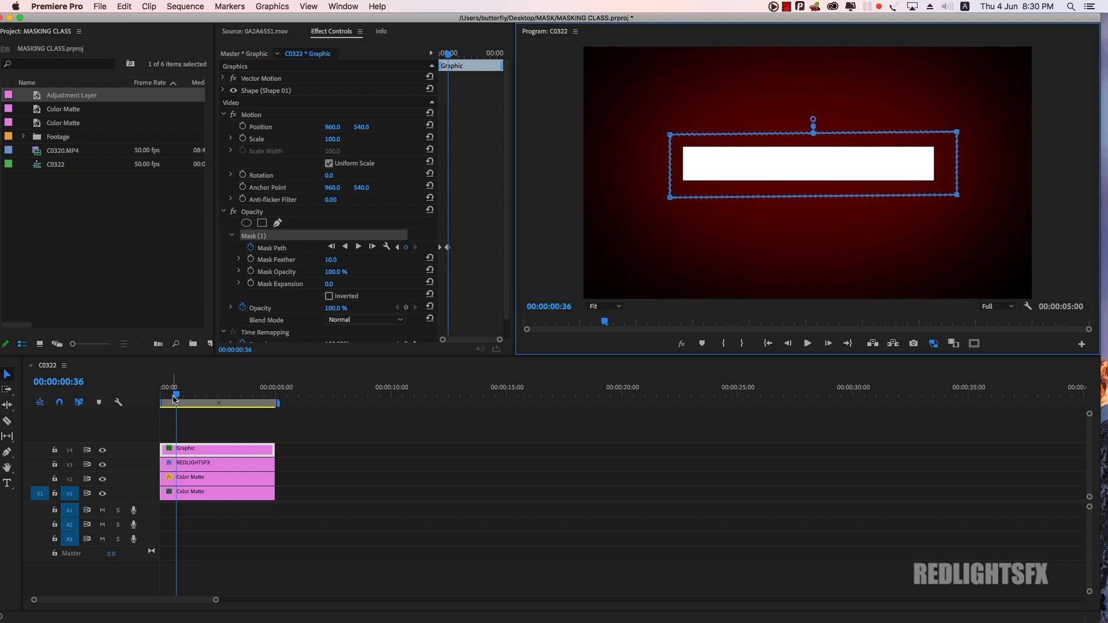
pyautogui.moveTo(175, 398); pyautogui.dragTo(186, 401)
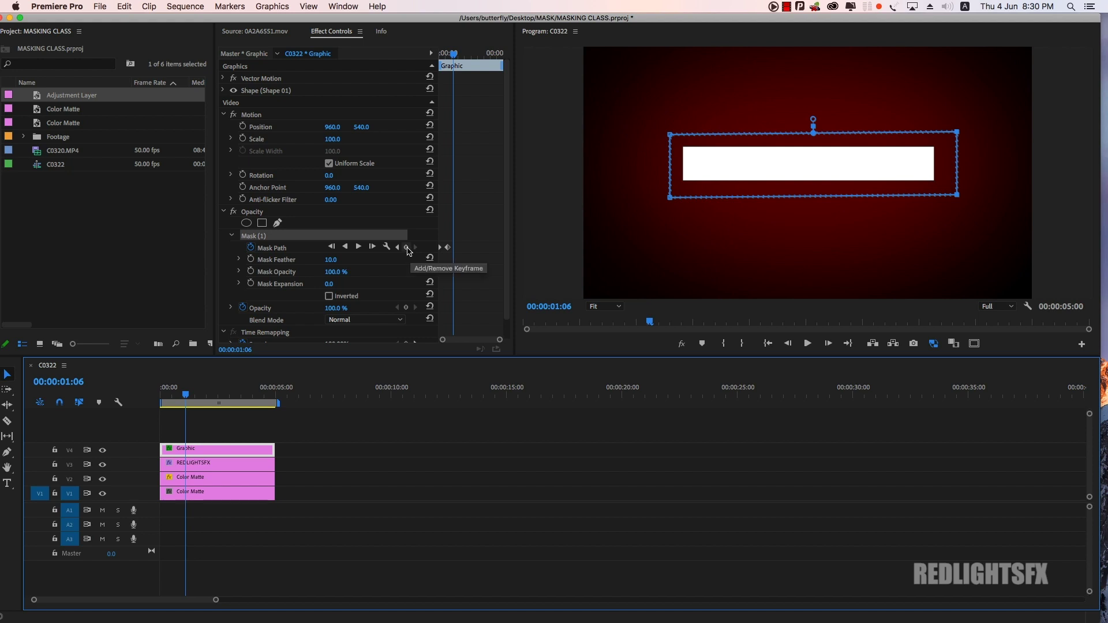
pyautogui.click(407, 247)
pyautogui.click(254, 236)
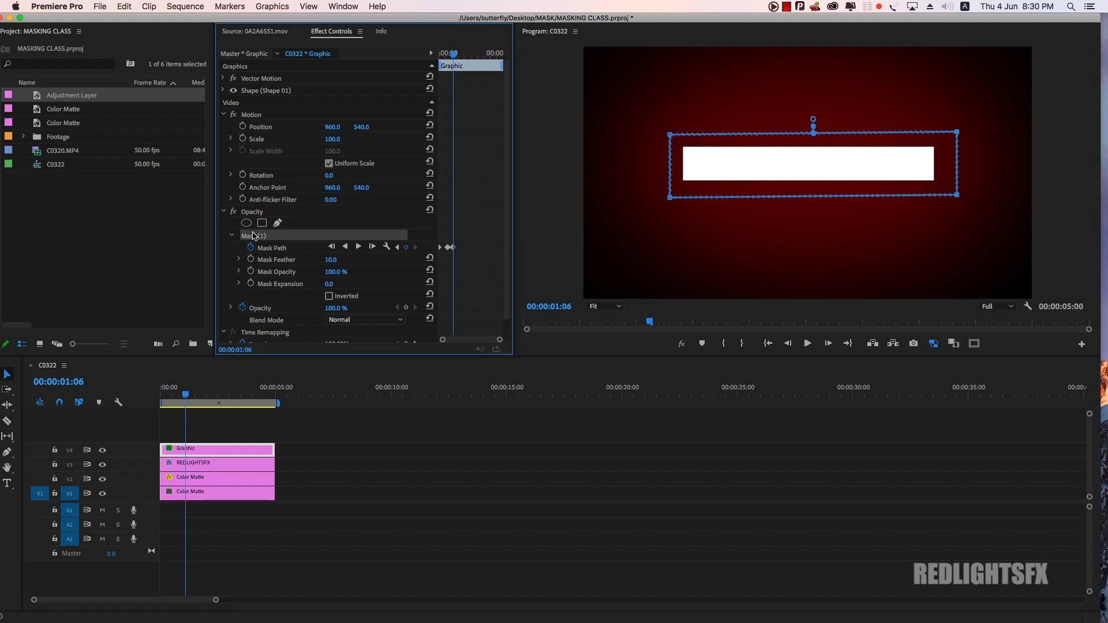
pyautogui.moveTo(635, 93); pyautogui.dragTo(687, 243)
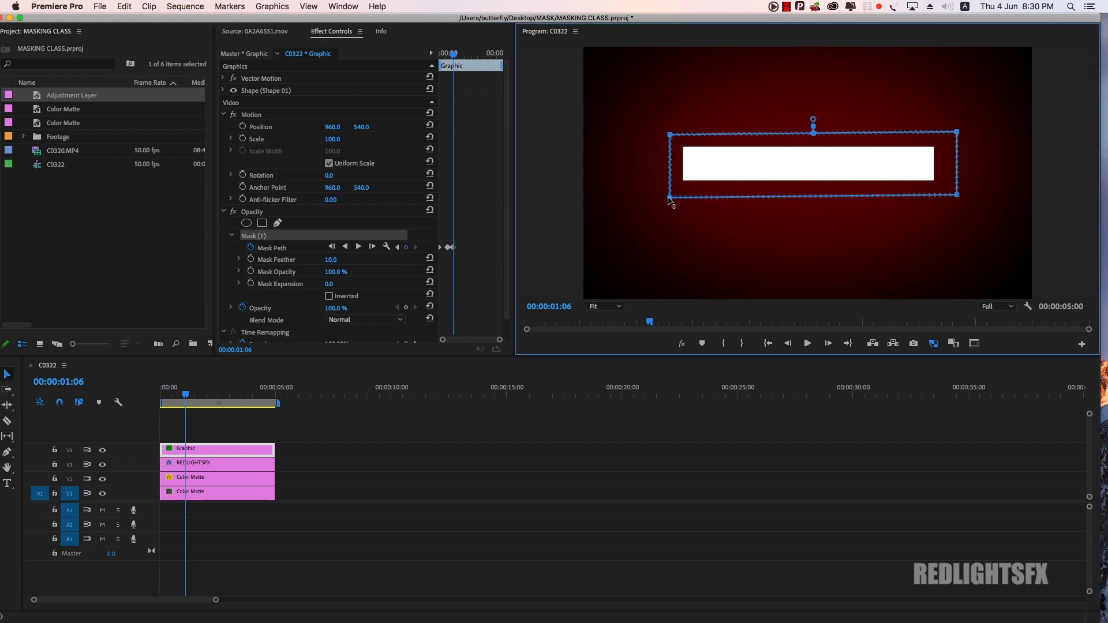
pyautogui.moveTo(670, 200)
pyautogui.mouseDown()
pyautogui.moveTo(939, 197)
pyautogui.moveTo(816, 255)
pyautogui.mouseUp()
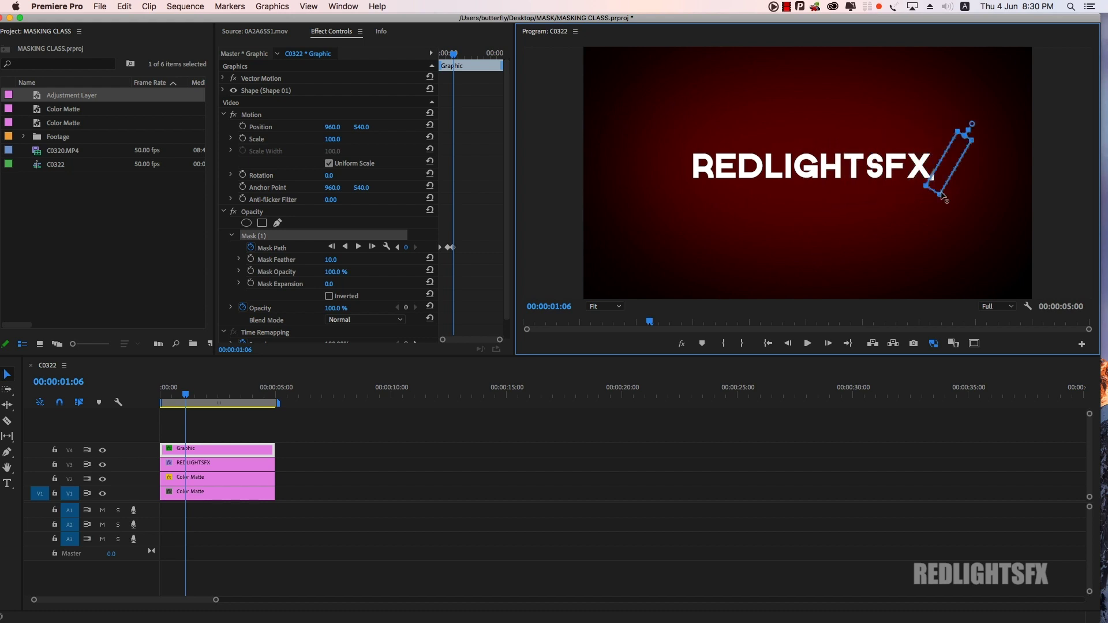
pyautogui.press('super+z')
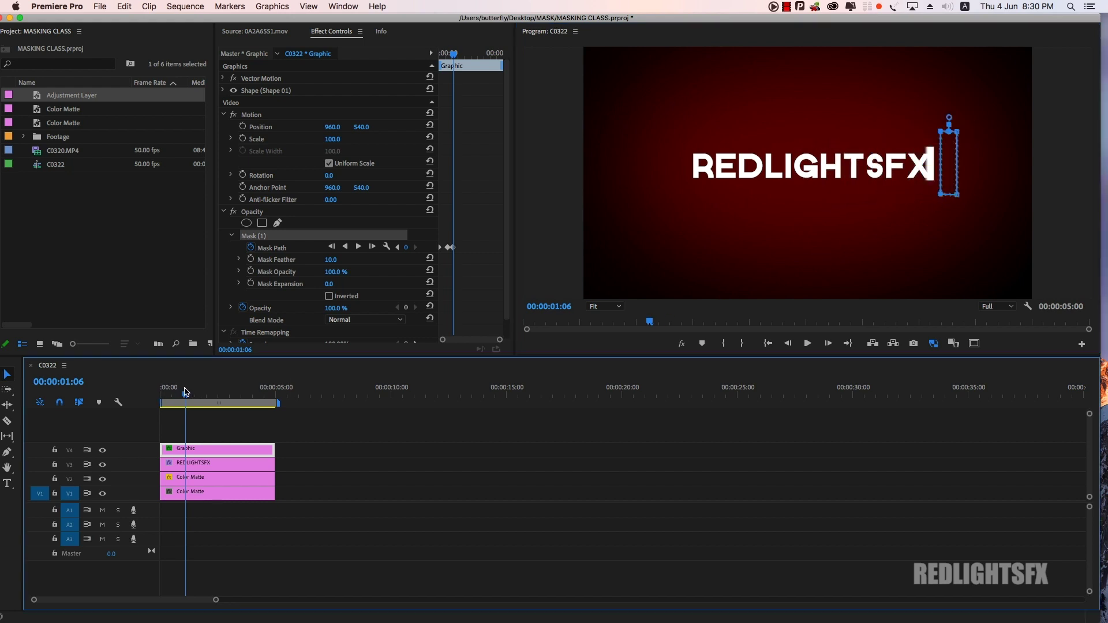
# Step: Rewind and play back the wipe to review it
pyautogui.moveTo(175, 398); pyautogui.dragTo(161, 396)
pyautogui.click(377, 449)
pyautogui.press('space')
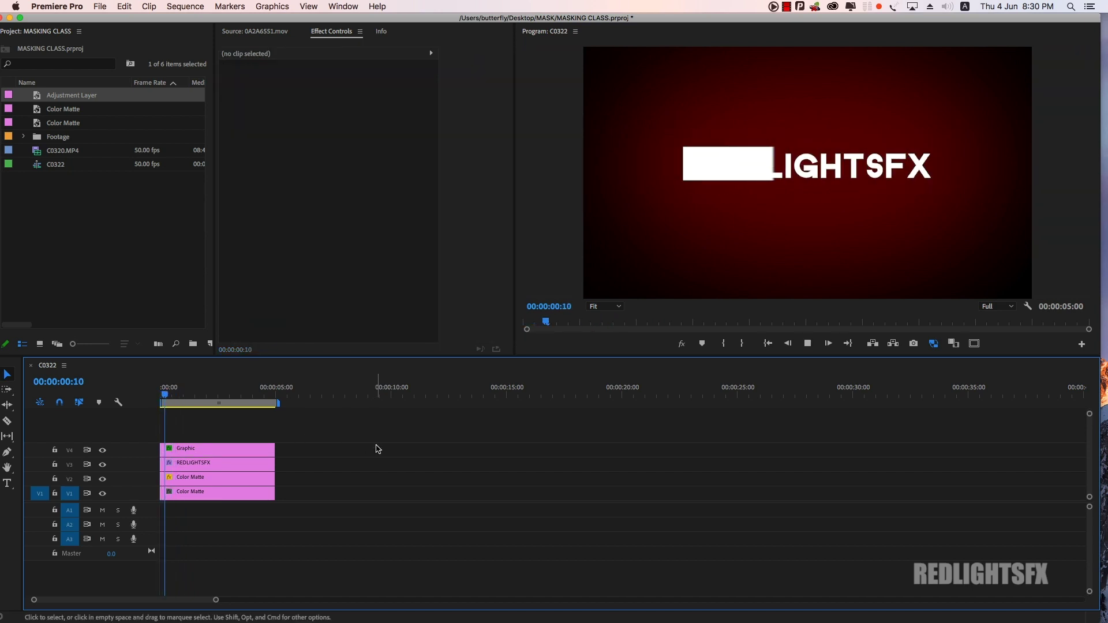
pyautogui.press('space')
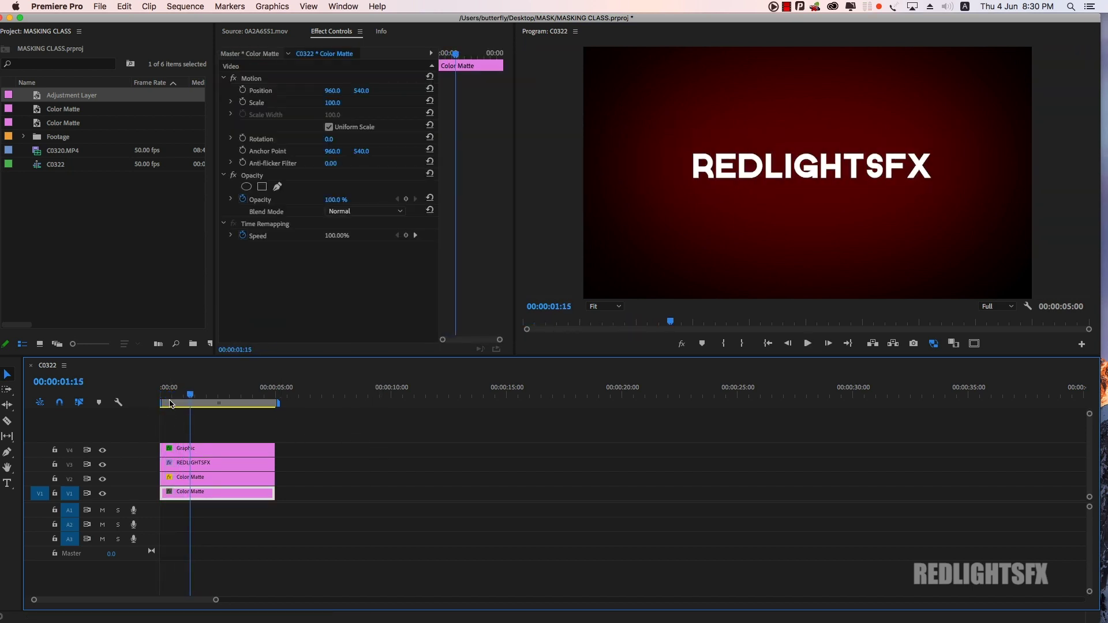
pyautogui.moveTo(187, 394)
pyautogui.mouseDown()
pyautogui.moveTo(163, 402)
pyautogui.moveTo(176, 398)
pyautogui.mouseUp()
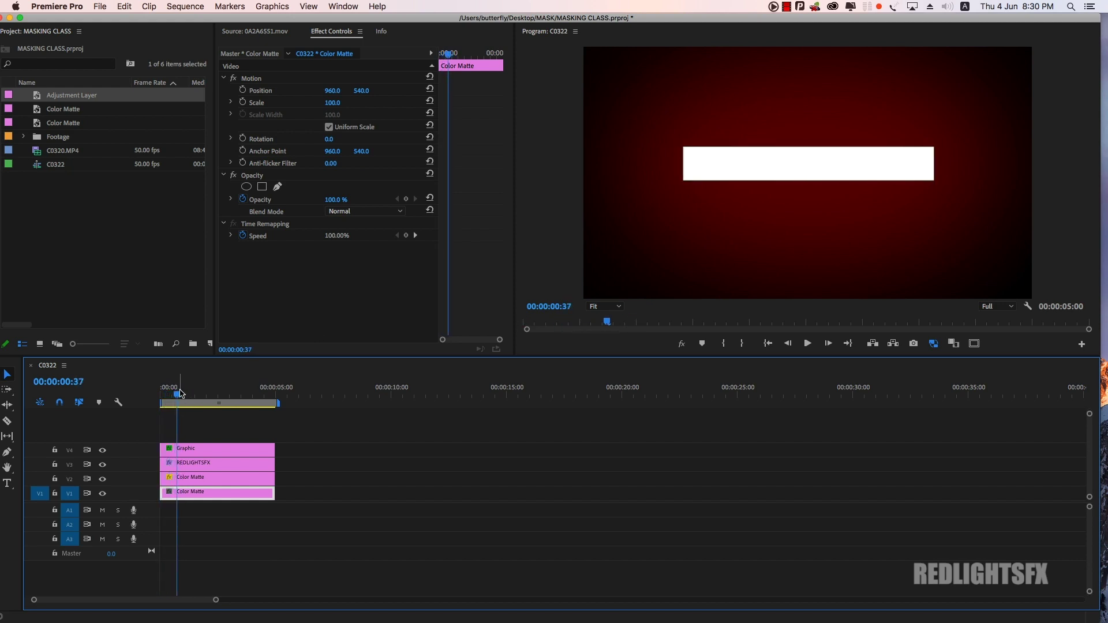
# Step: Check the wipe frames around 00:00:00:37 and adjust the REDLIGHTSFX clip to start later
pyautogui.moveTo(180, 394); pyautogui.dragTo(177, 394)
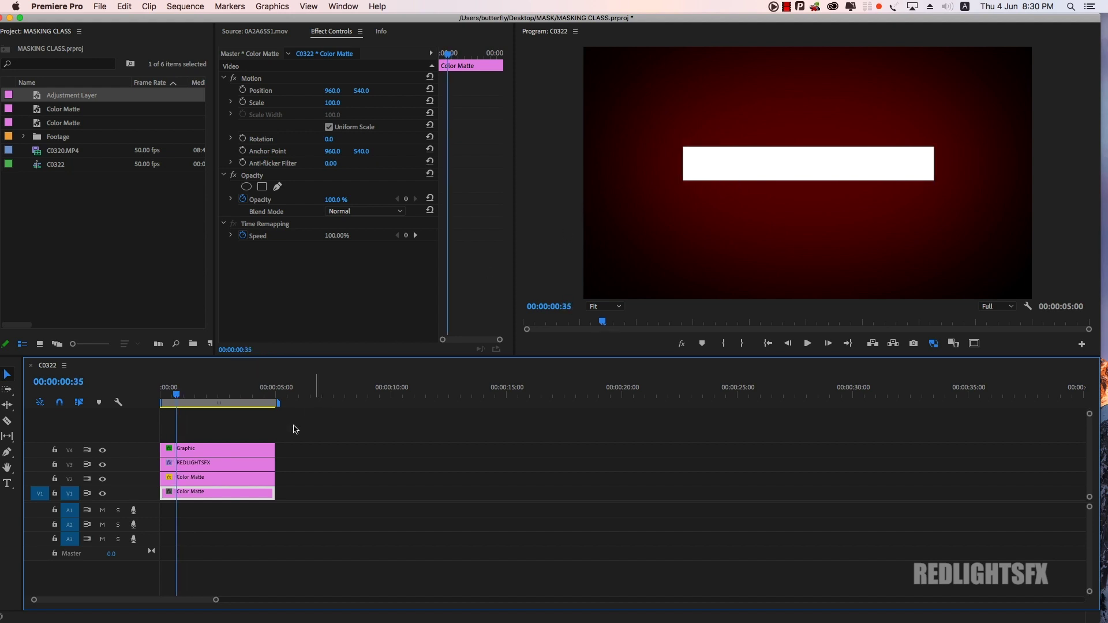
pyautogui.click(181, 465)
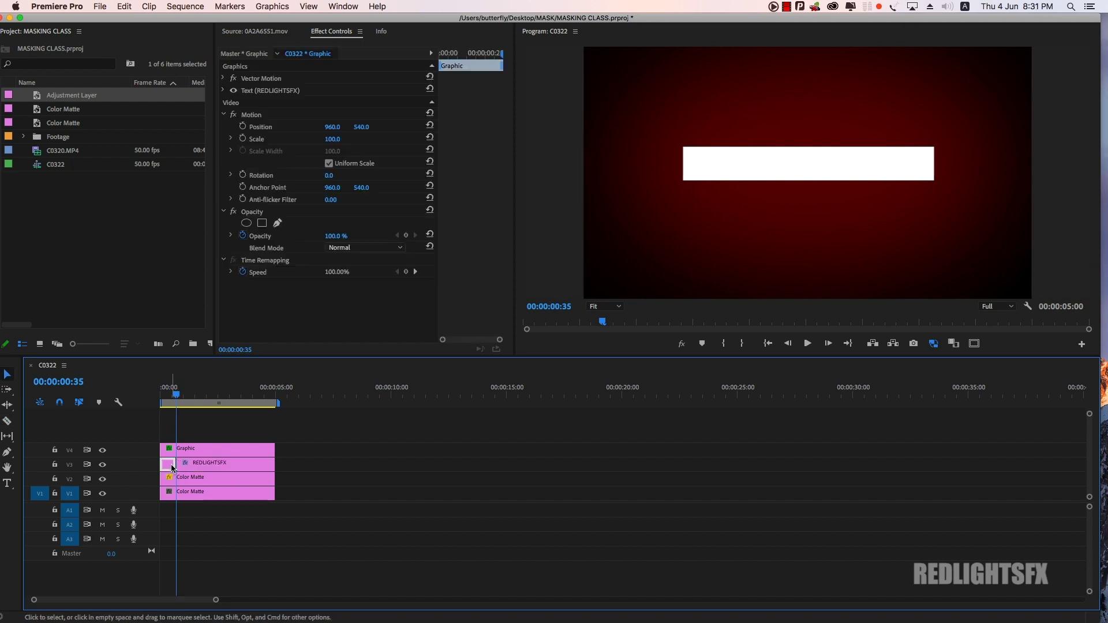
pyautogui.click(172, 468)
pyautogui.press('Home')
pyautogui.click(271, 494)
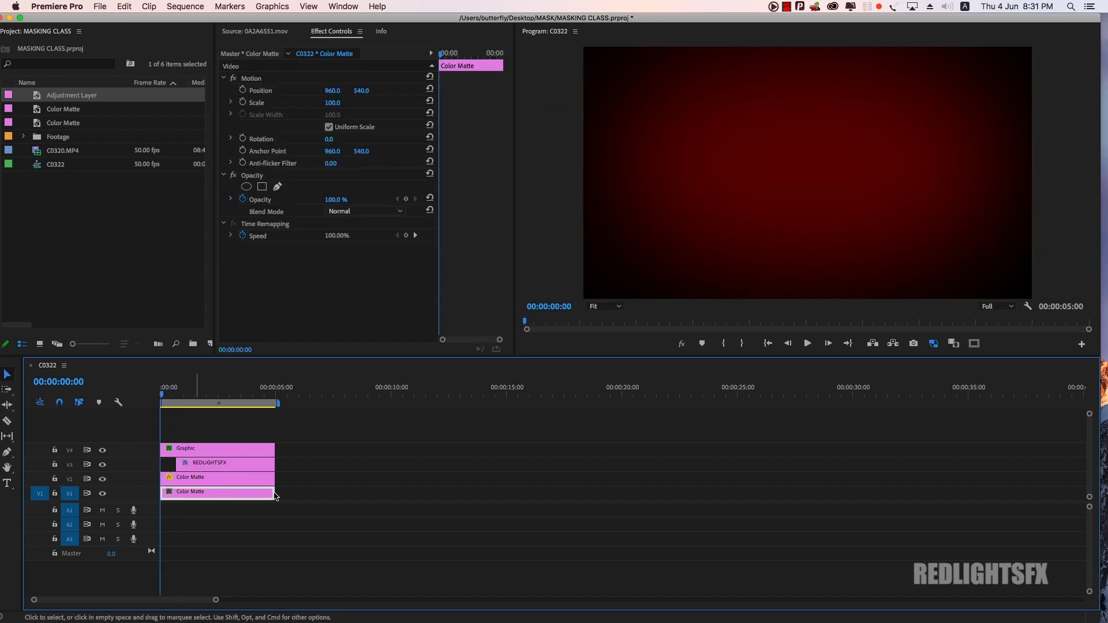
# Step: Play the wipe twice from the start to confirm the title reveal, then save the project
pyautogui.press('space')
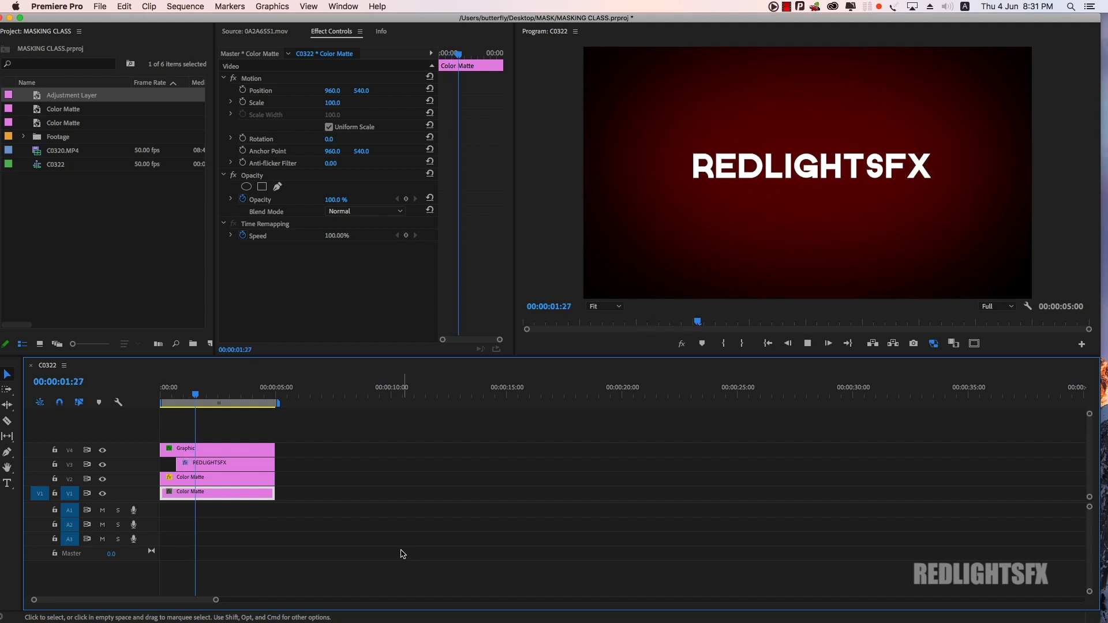
pyautogui.press('space')
pyautogui.press('Home')
pyautogui.press('space')
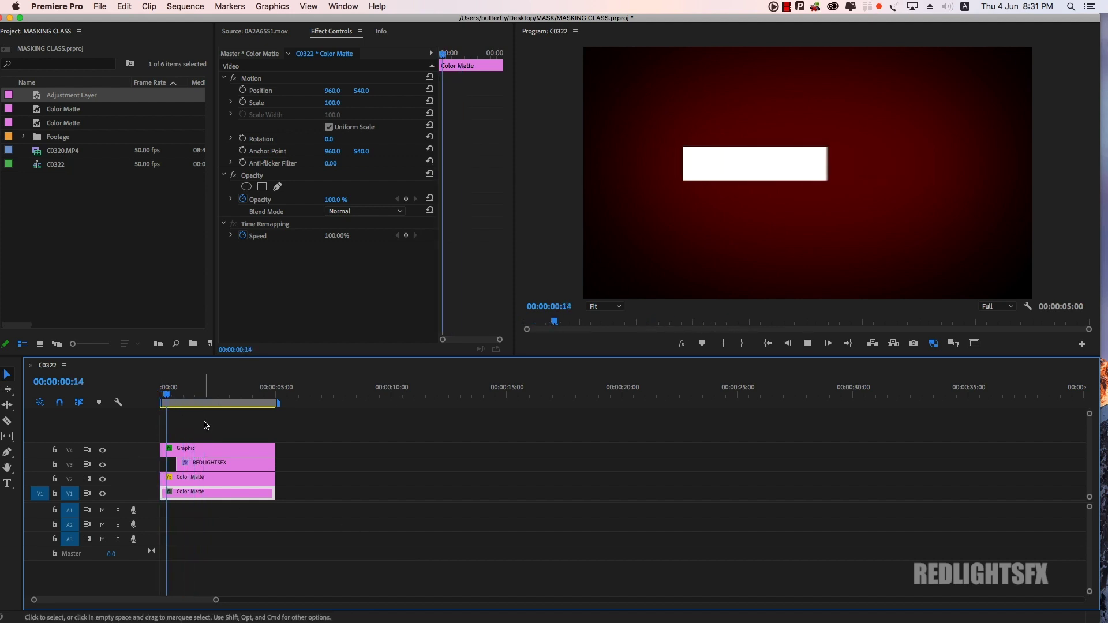
pyautogui.press('space')
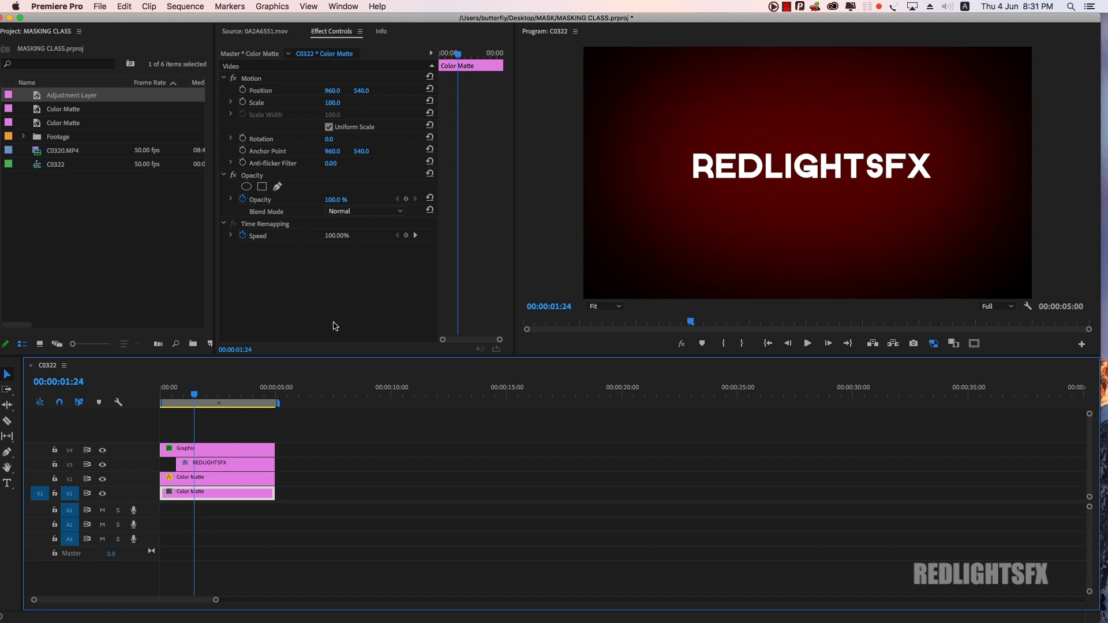
pyautogui.press('super+s')
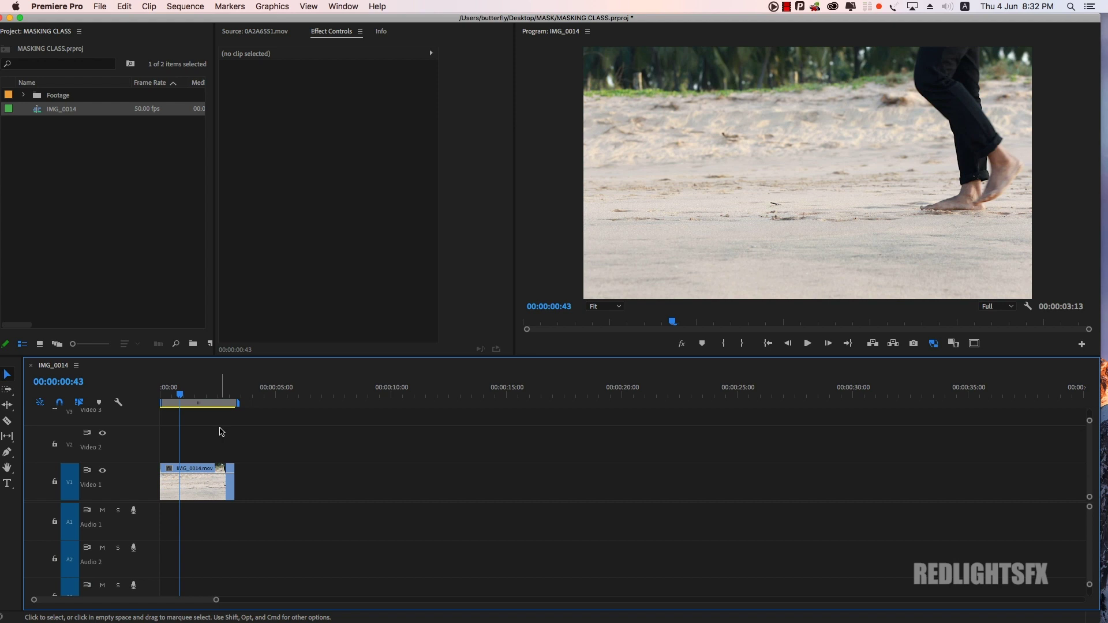
# Step: Preview the beach footage, then create a new 1280×720 legacy title named Title 02
pyautogui.press('Home')
pyautogui.press('space')
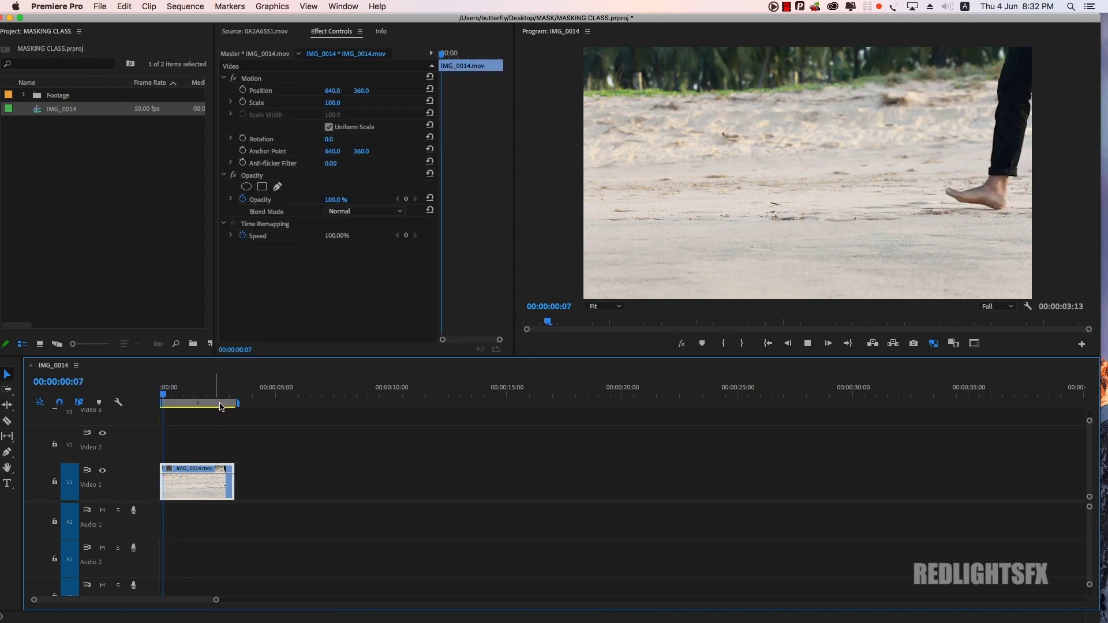
pyautogui.click(177, 392)
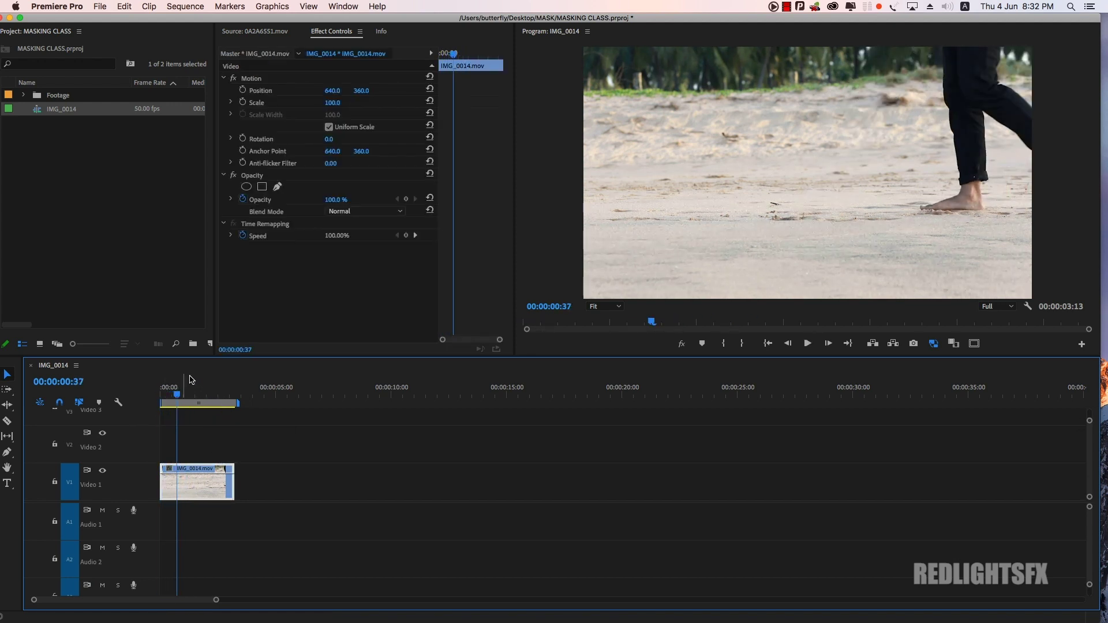
pyautogui.moveTo(122, 24)
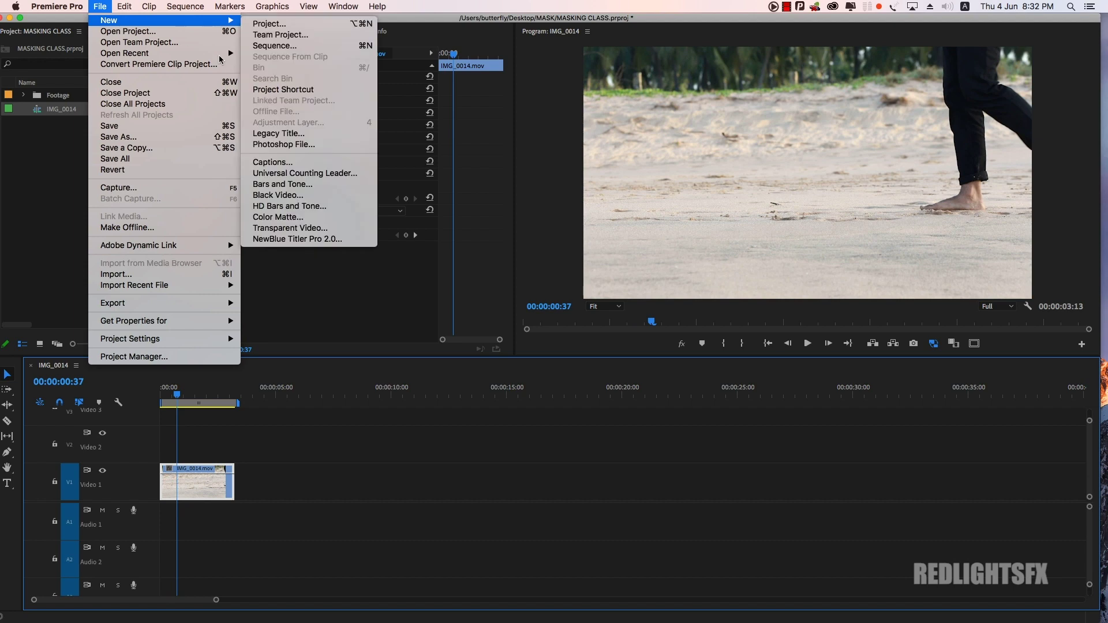
pyautogui.click(272, 133)
pyautogui.click(617, 376)
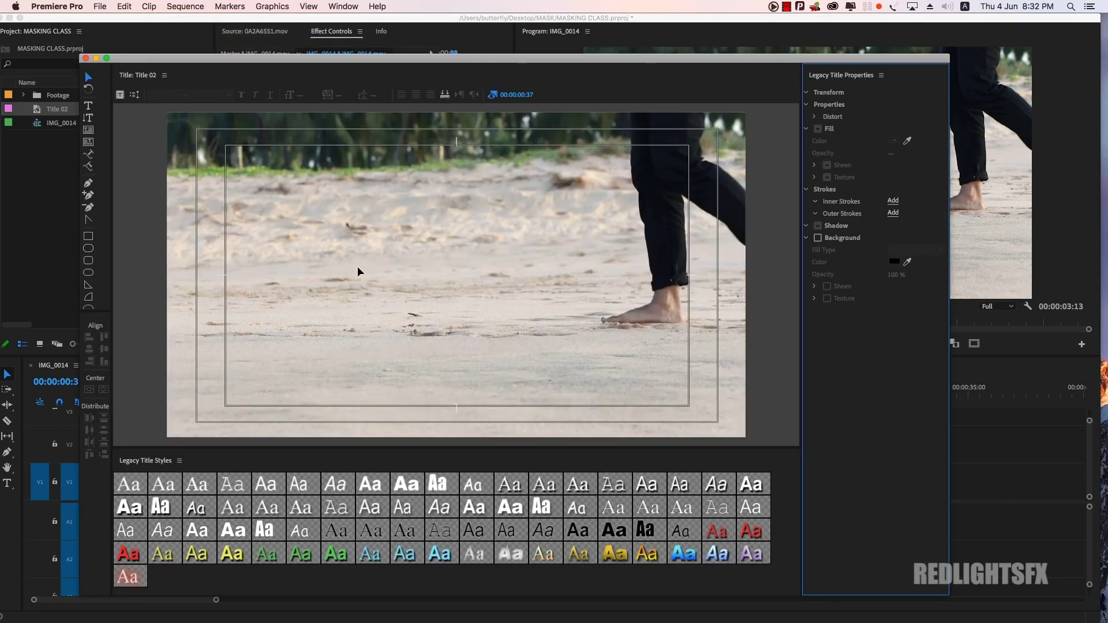
# Step: Type REDLIGHTSFX on the title frame and apply the black outlined Impact style
pyautogui.click(87, 106)
pyautogui.click(316, 256)
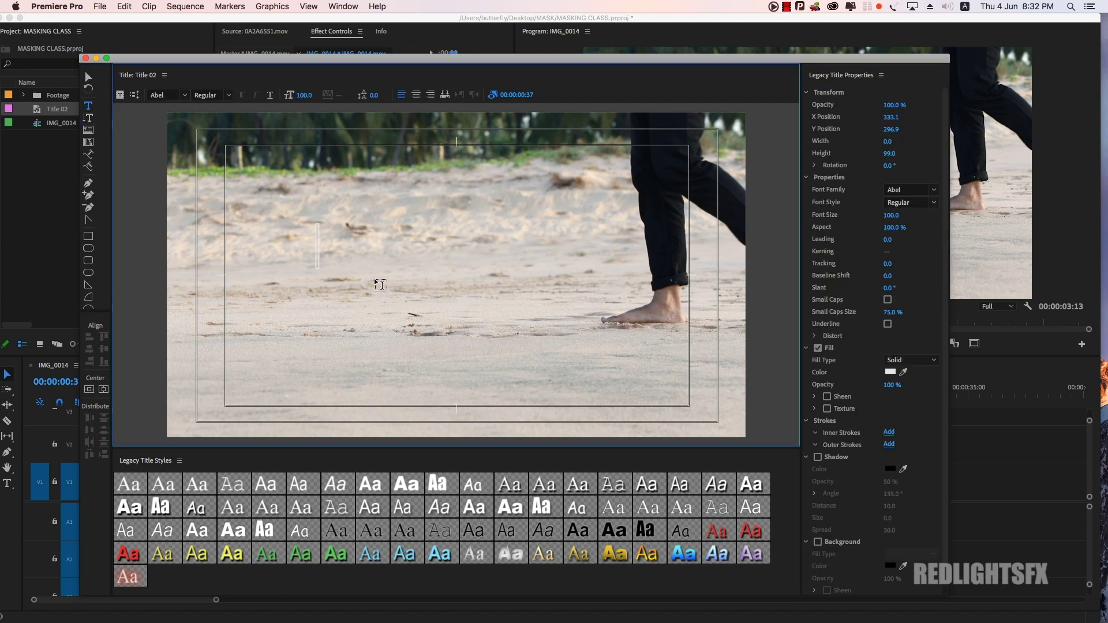
pyautogui.write('REDL')
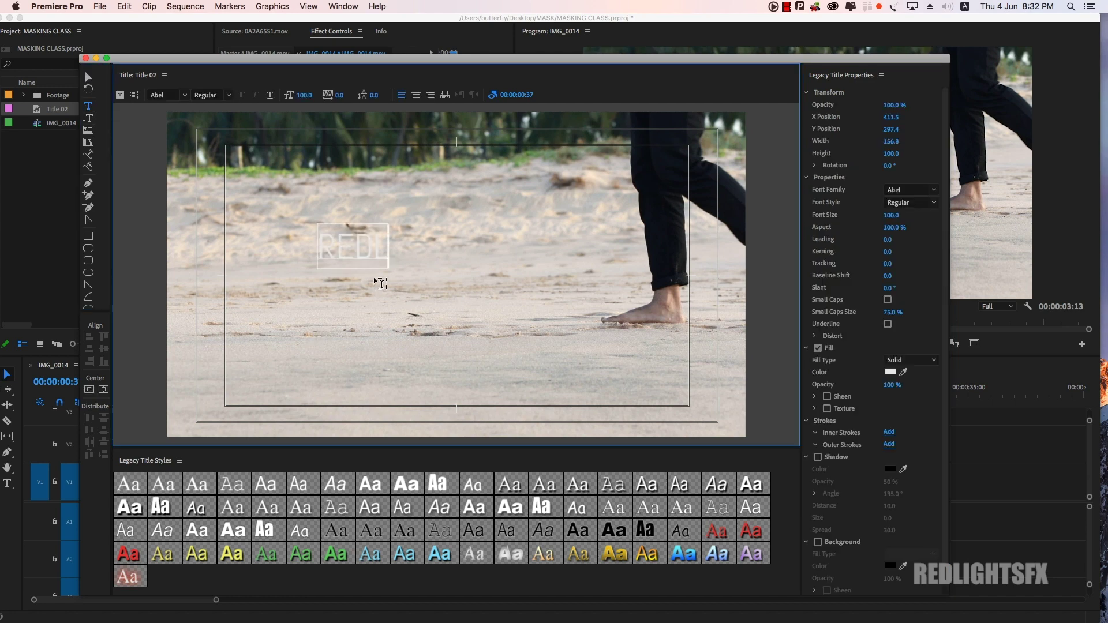
pyautogui.write('IGHTSFX')
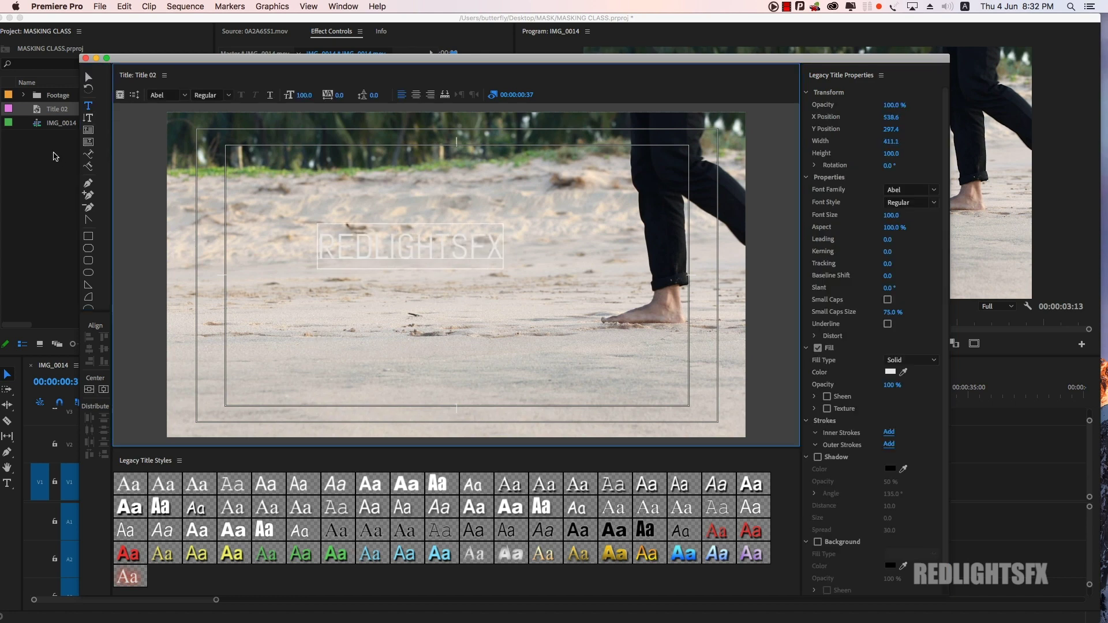
pyautogui.click(88, 76)
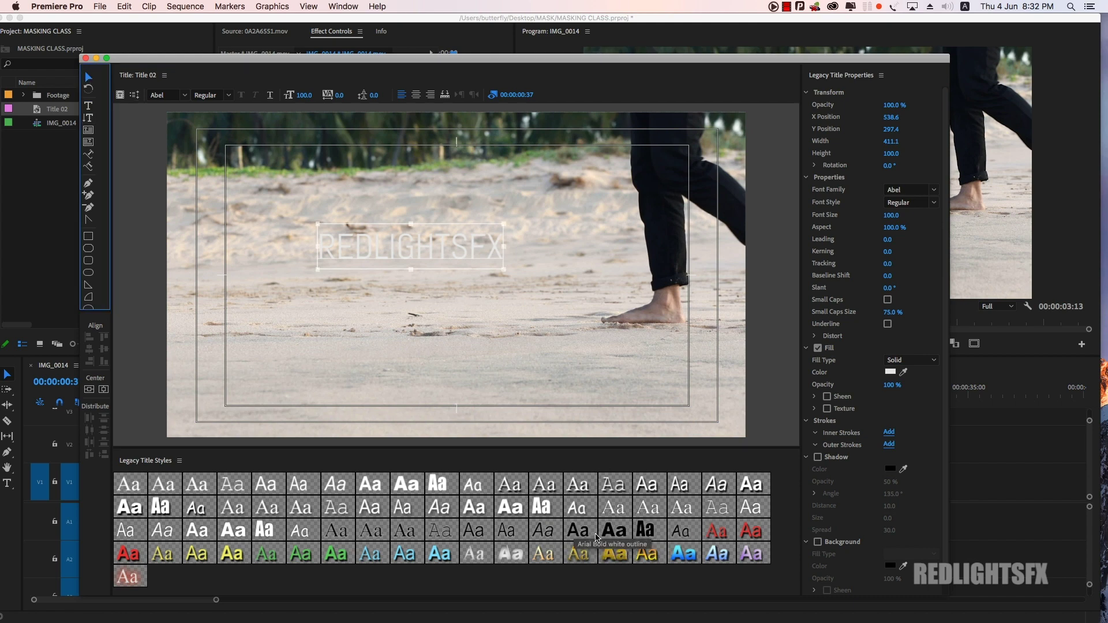
pyautogui.click(646, 532)
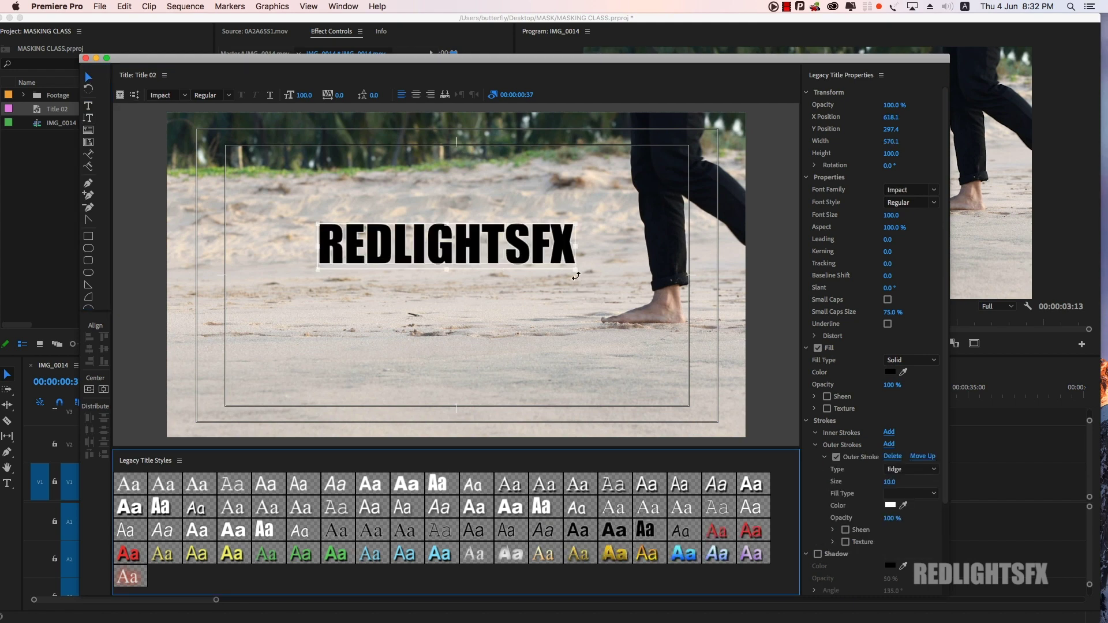
# Step: Set the text to size 121, centre it over the sand, and place Title 02 on the timeline
pyautogui.moveTo(496, 247); pyautogui.dragTo(495, 252)
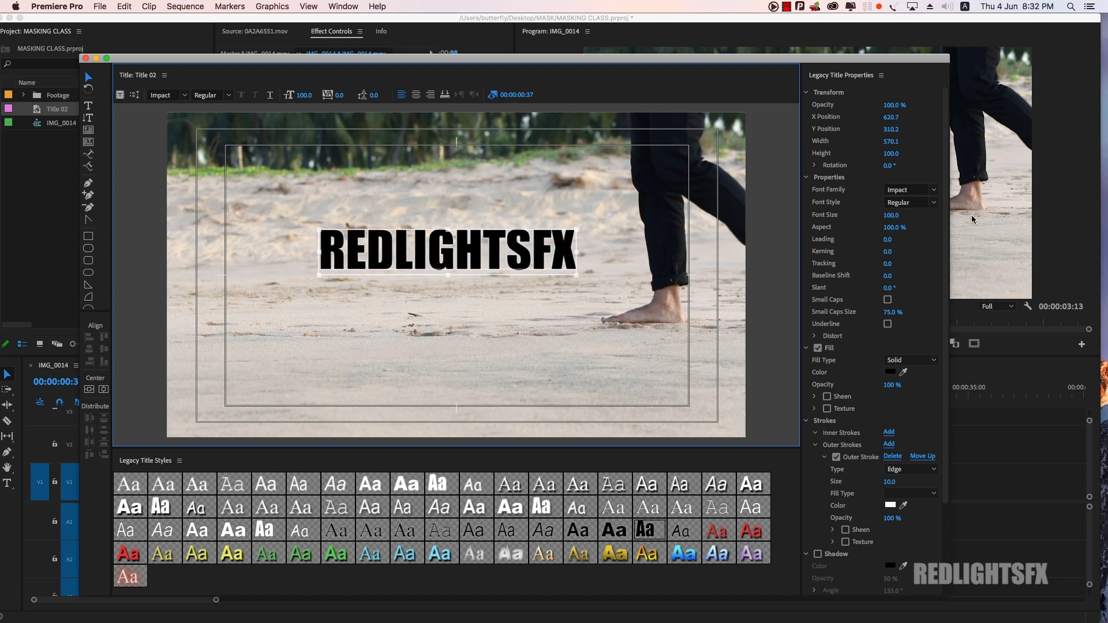
pyautogui.moveTo(888, 216); pyautogui.dragTo(889, 219)
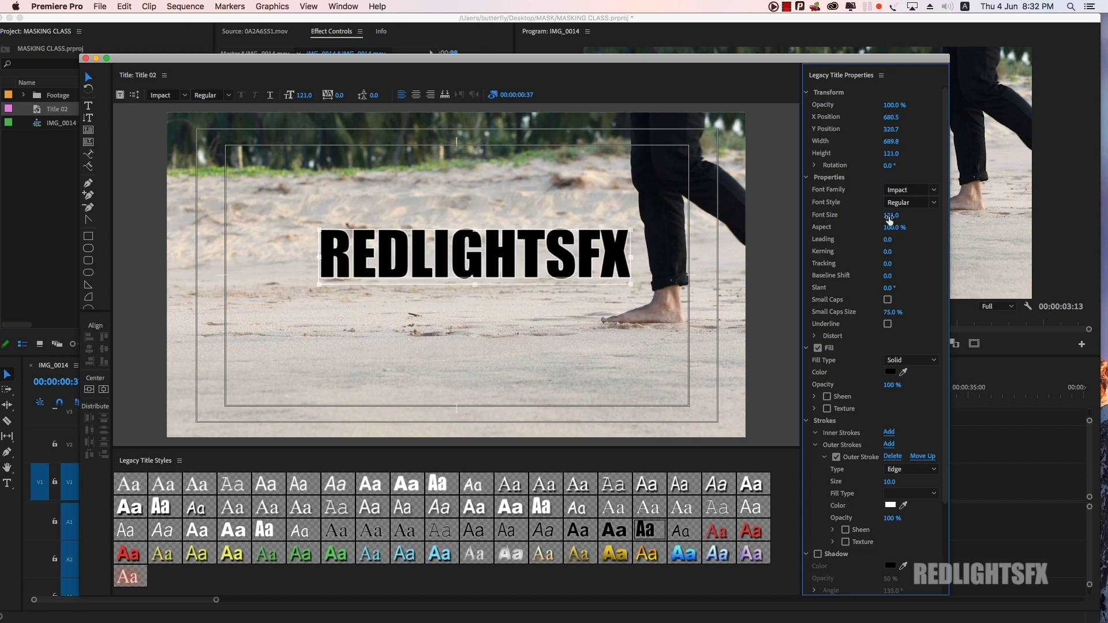
pyautogui.moveTo(565, 252); pyautogui.dragTo(548, 254)
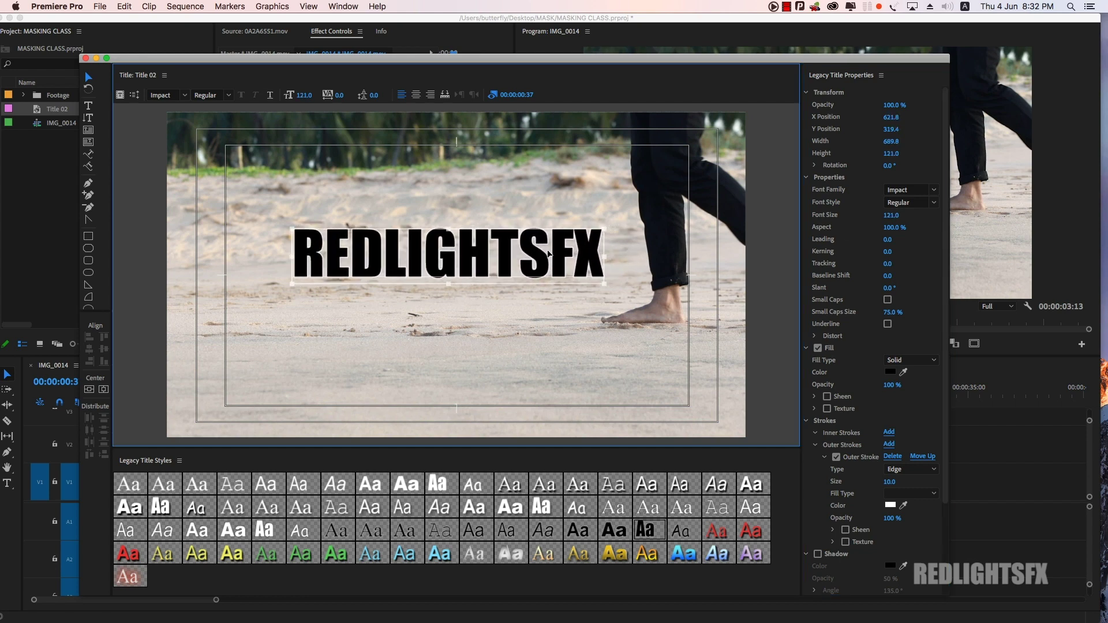
pyautogui.click(85, 57)
pyautogui.moveTo(57, 109)
pyautogui.mouseDown()
pyautogui.moveTo(196, 441)
pyautogui.moveTo(139, 447)
pyautogui.mouseUp()
# Step: Trim Title 02 to end with IMG_0014, then zoom in and play to where the leg meets the text
pyautogui.moveTo(276, 445); pyautogui.dragTo(234, 444)
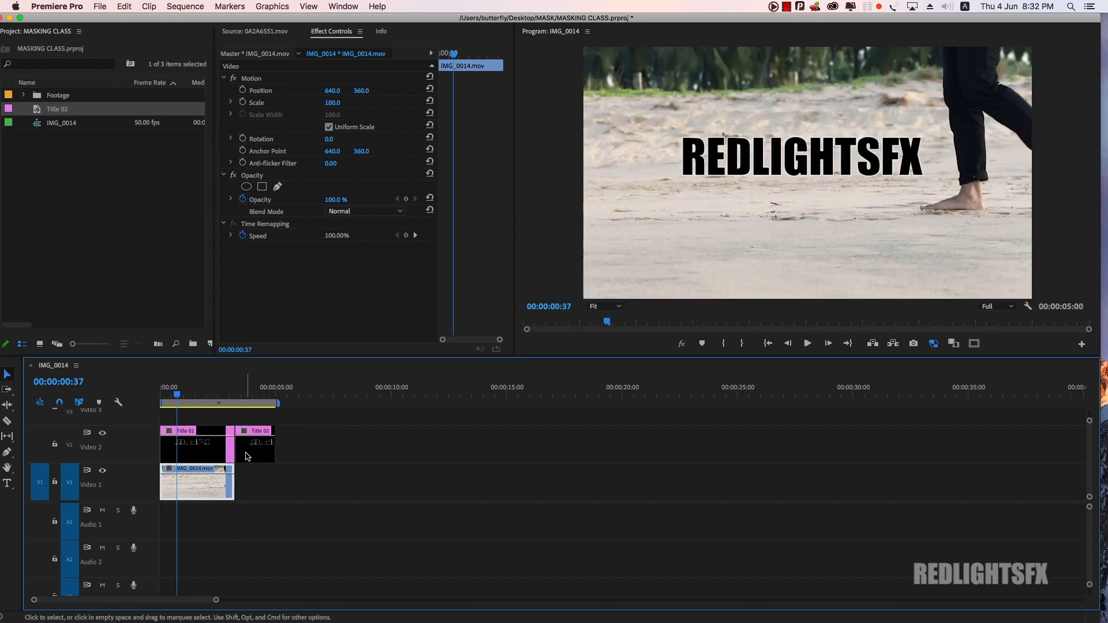
pyautogui.moveTo(198, 402); pyautogui.dragTo(147, 388)
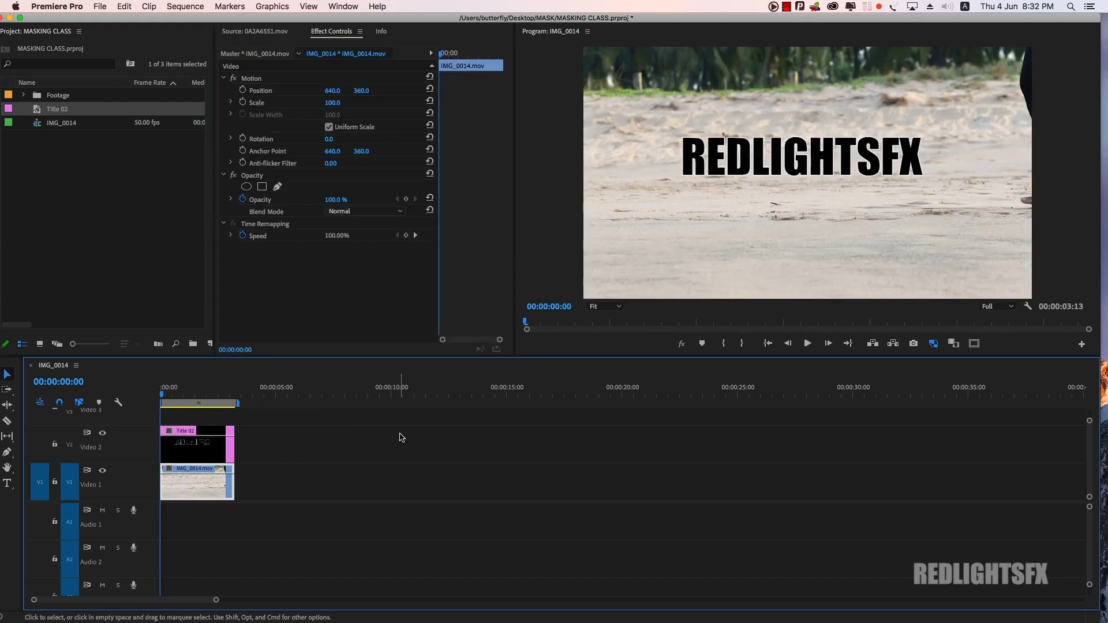
pyautogui.press('=')
pyautogui.press('=')
pyautogui.press('space')
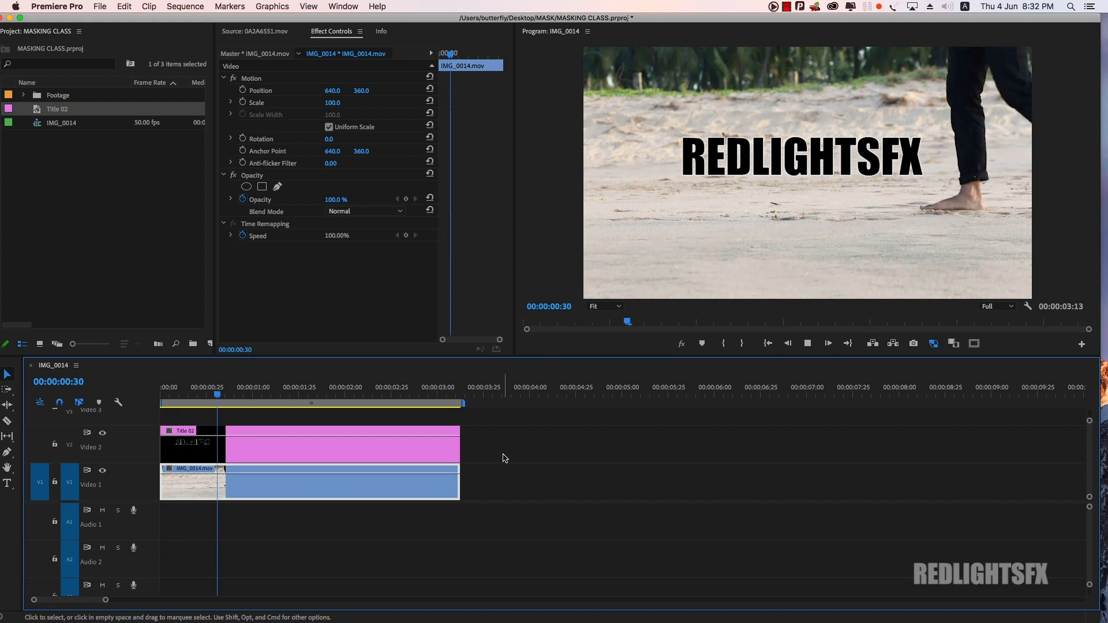
pyautogui.press('space')
pyautogui.press('Right')
pyautogui.press('Right')
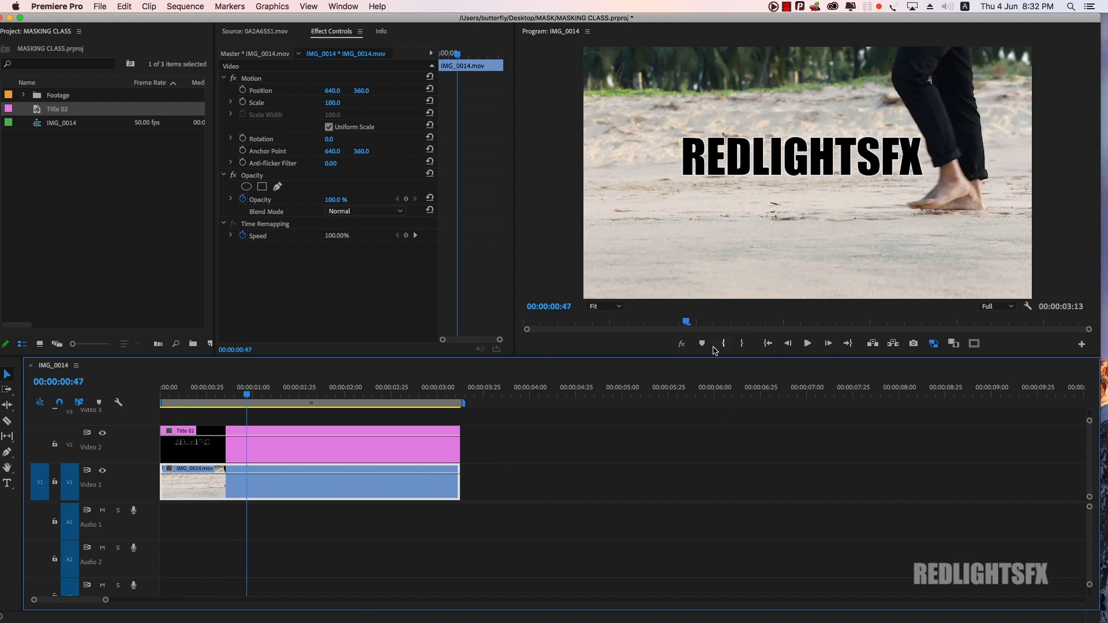
# Step: Add a rectangle mask to Title 02 and stretch its corners around all of REDLIGHTSFX
pyautogui.click(404, 444)
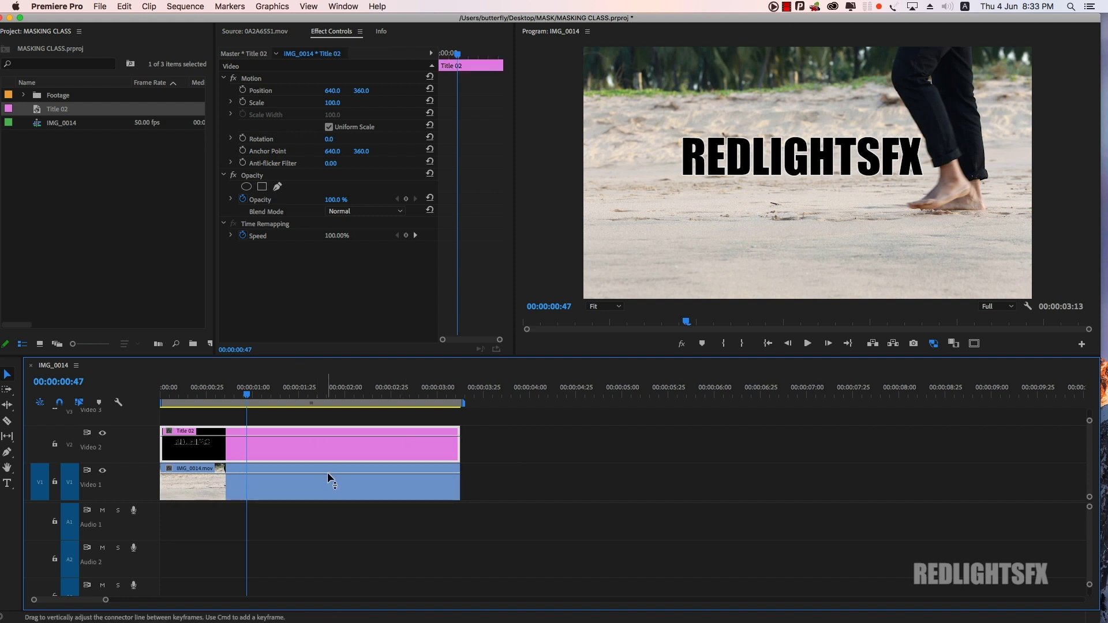
pyautogui.click(262, 187)
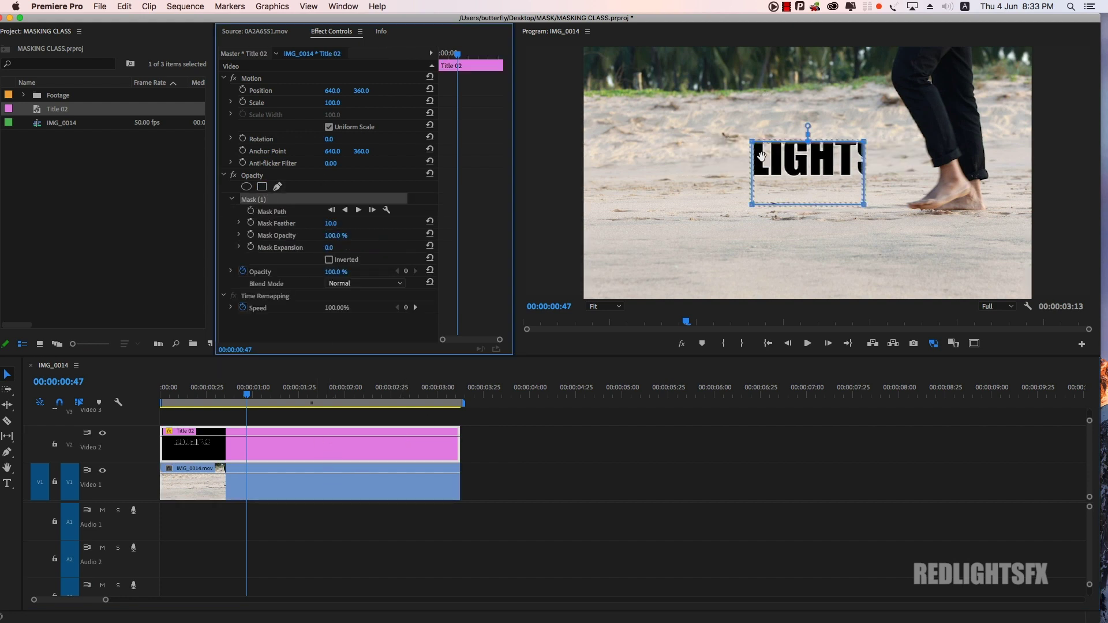
pyautogui.moveTo(752, 141); pyautogui.dragTo(639, 127)
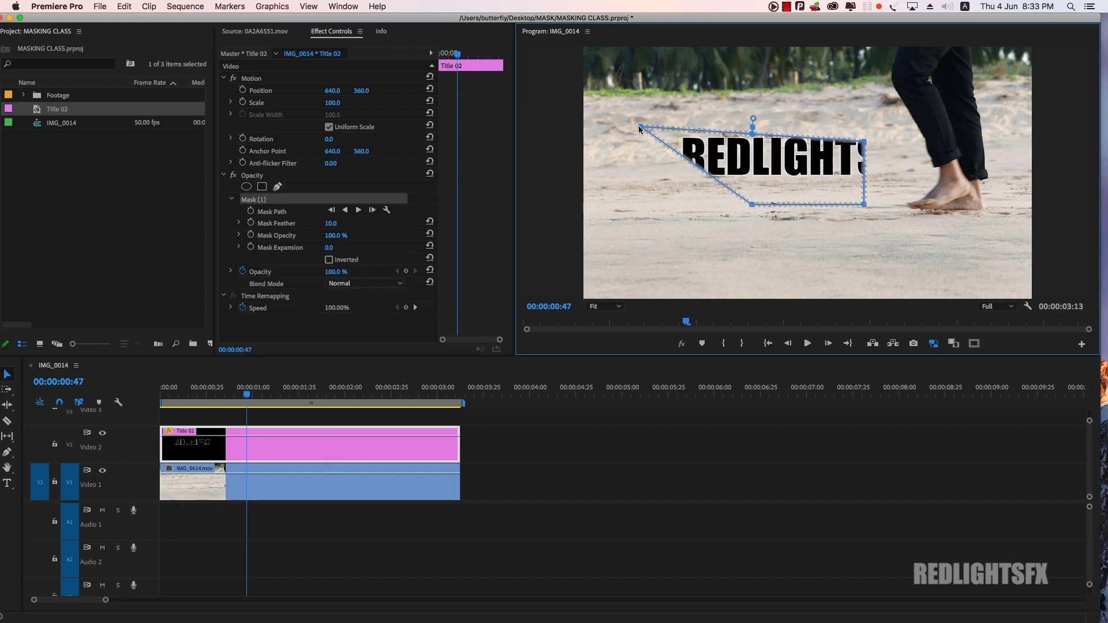
pyautogui.moveTo(751, 204); pyautogui.dragTo(668, 190)
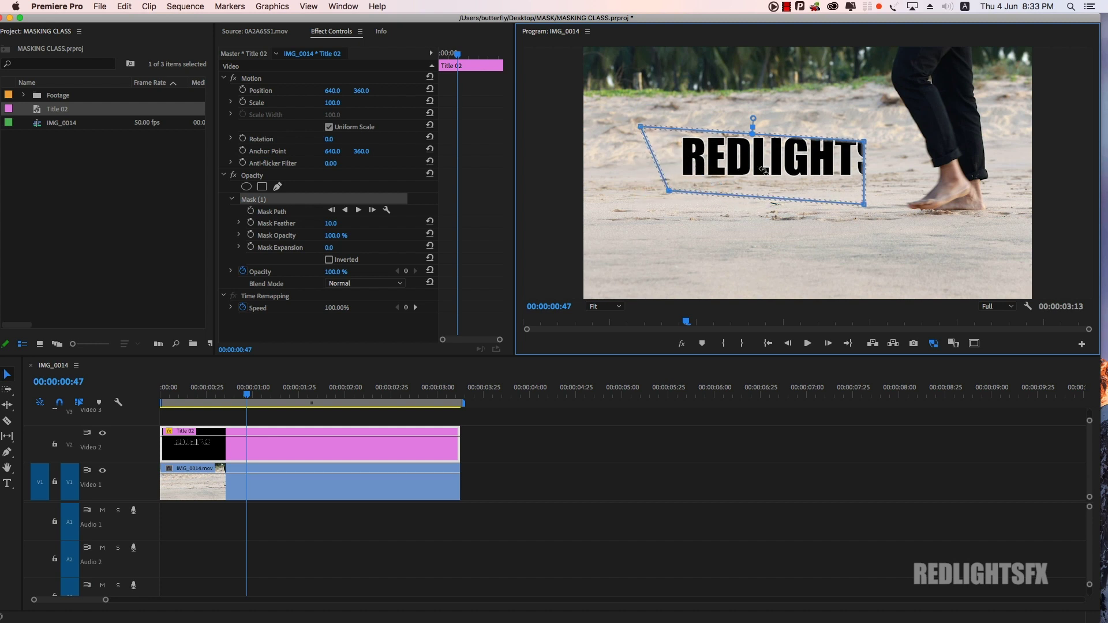
pyautogui.moveTo(865, 145); pyautogui.dragTo(918, 132)
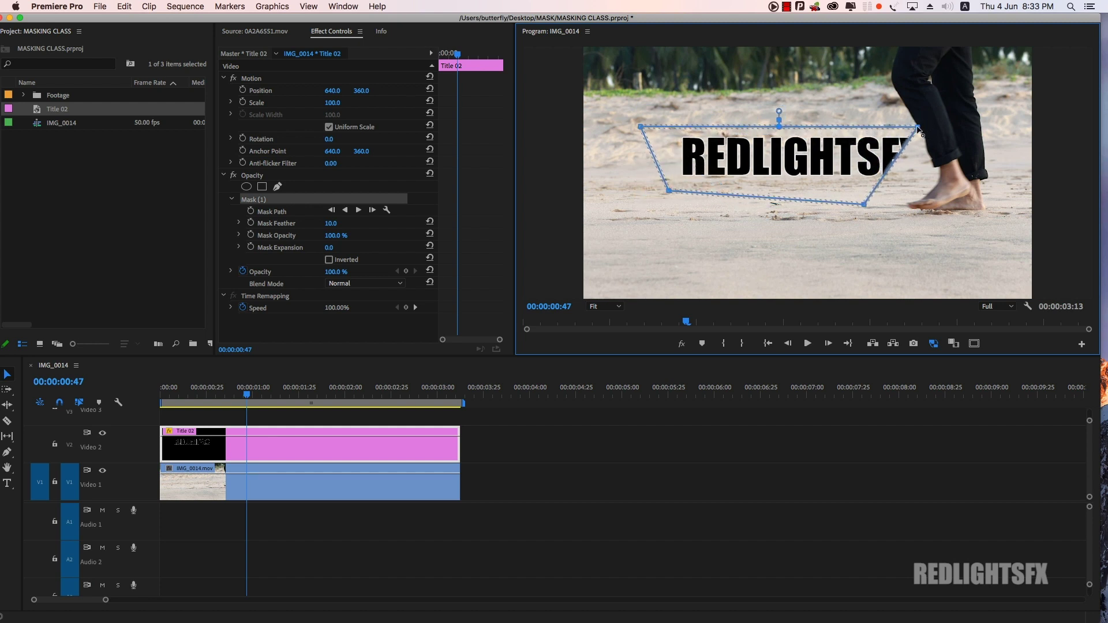
pyautogui.moveTo(864, 204); pyautogui.dragTo(928, 184)
# Step: Set the Program viewer to 100% and tuck the mask's top-right corner against the leg
pyautogui.moveTo(918, 129); pyautogui.dragTo(924, 128)
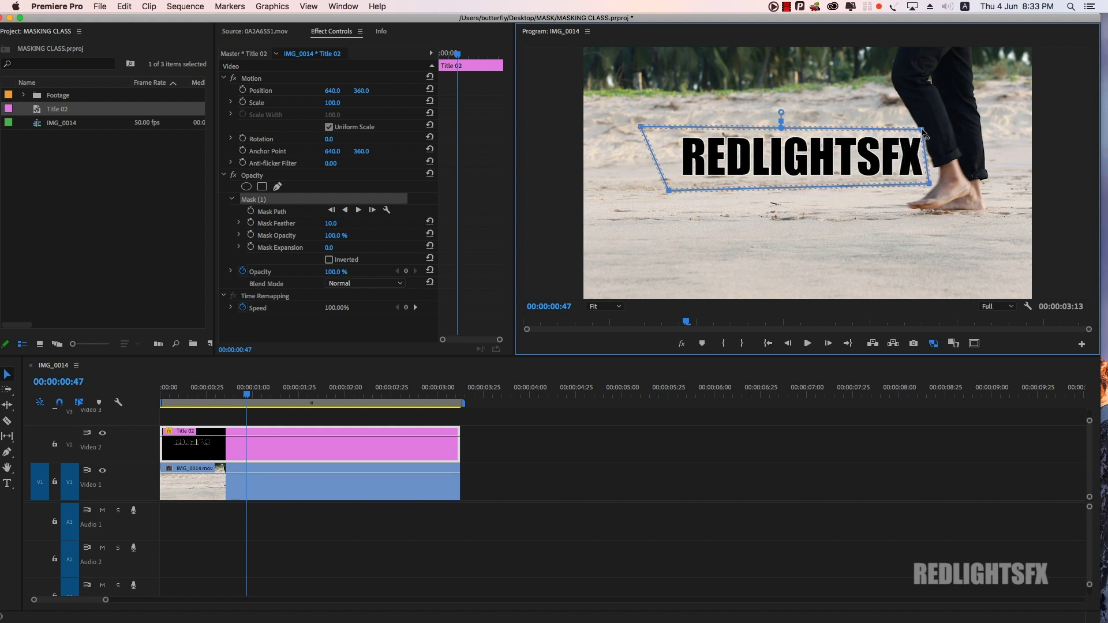
pyautogui.click(610, 309)
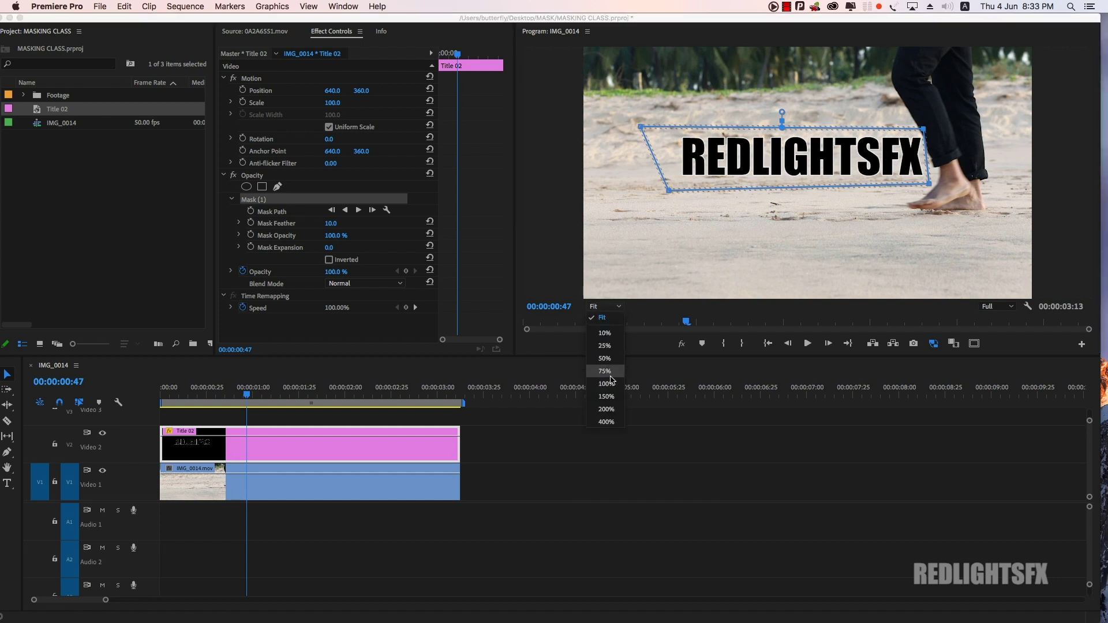
pyautogui.click(612, 385)
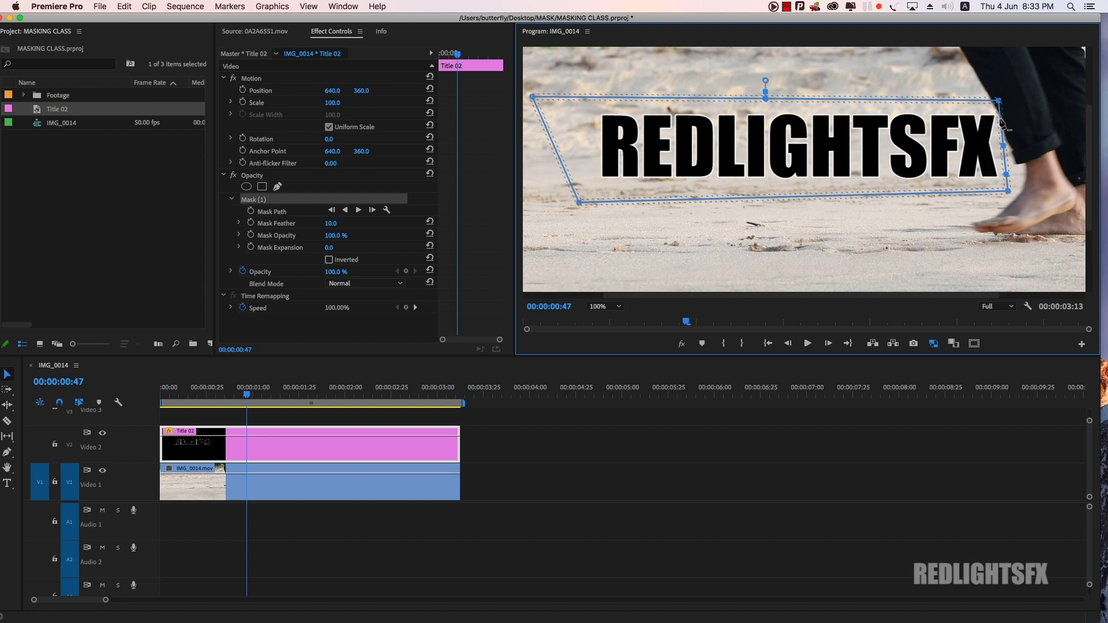
pyautogui.moveTo(999, 104); pyautogui.dragTo(989, 101)
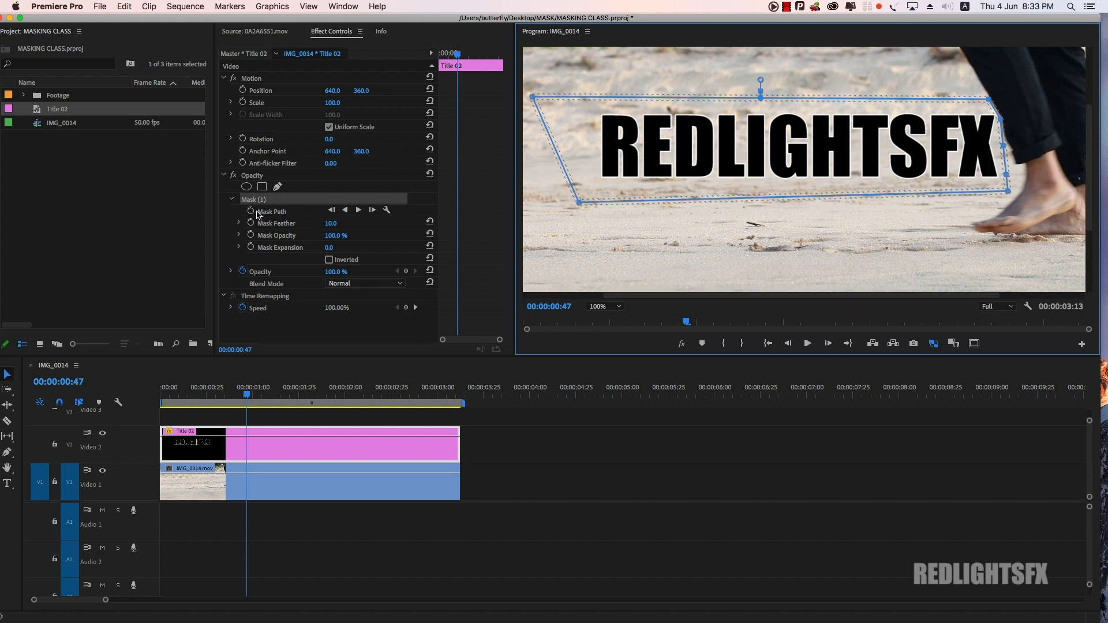
# Step: Enable Mask Path keyframing and, one frame later, pull the mask's right corners behind the leg
pyautogui.click(251, 211)
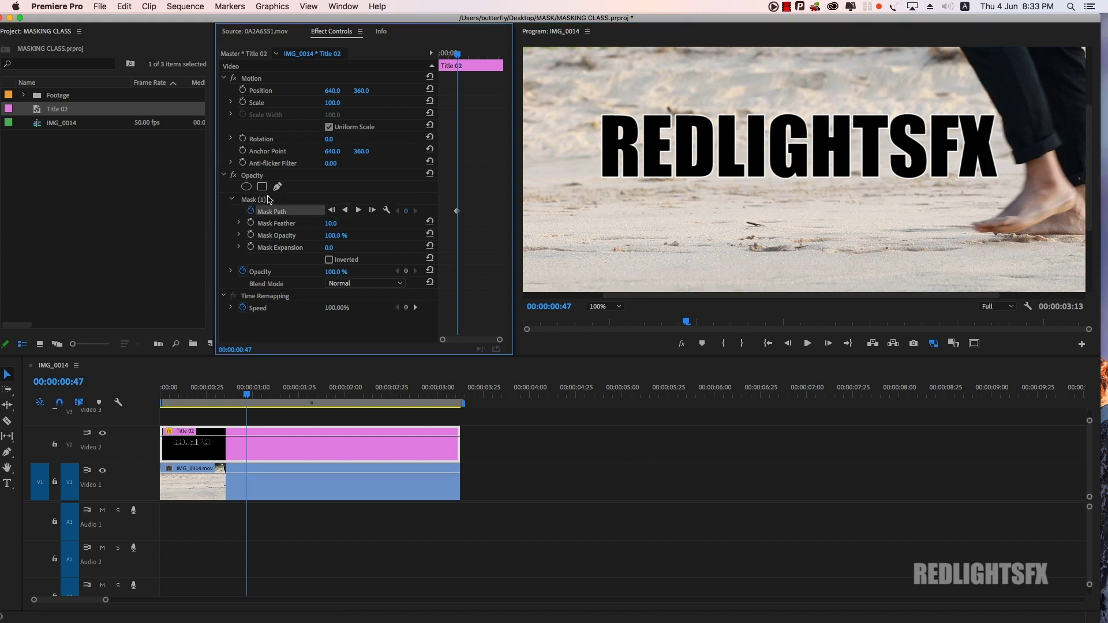
pyautogui.click(269, 199)
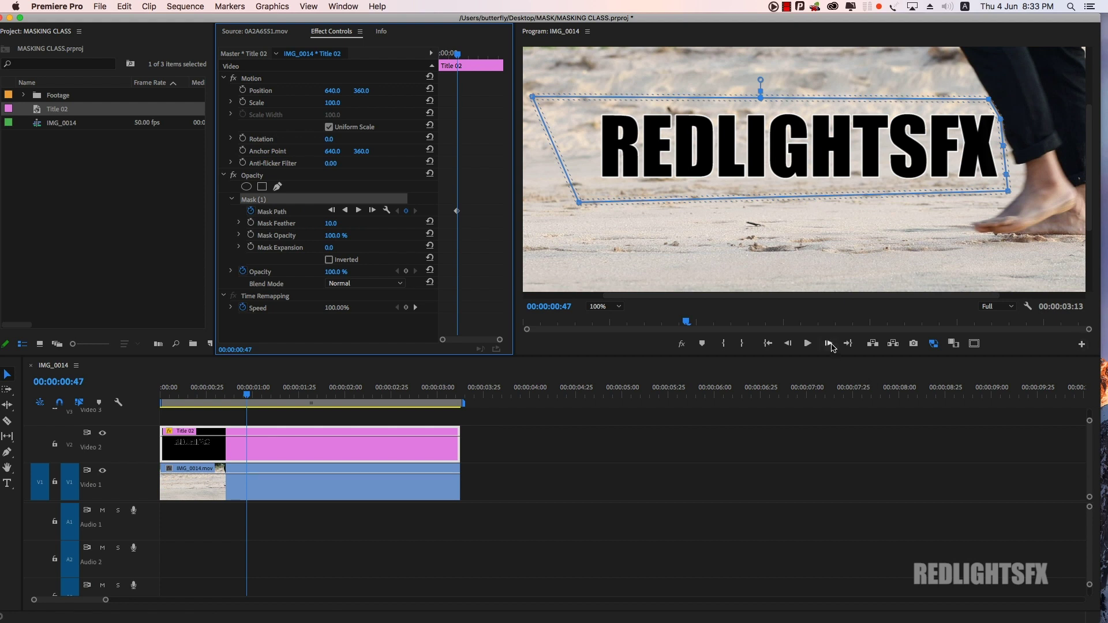
pyautogui.click(829, 345)
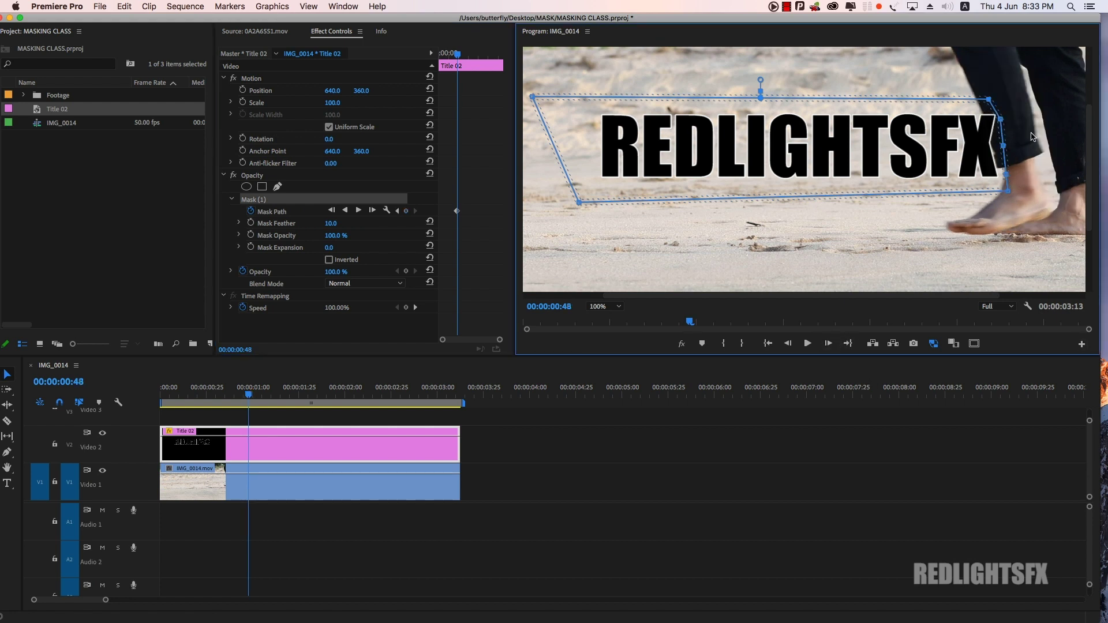
pyautogui.moveTo(989, 99)
pyautogui.mouseDown()
pyautogui.moveTo(978, 100)
pyautogui.moveTo(992, 146)
pyautogui.mouseUp()
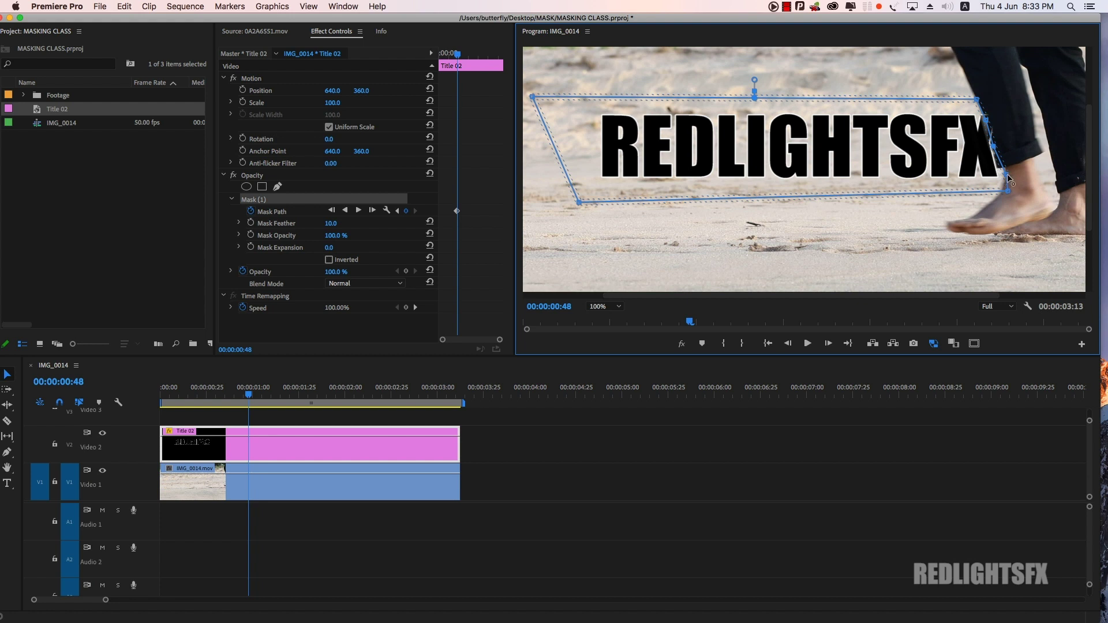
pyautogui.moveTo(1004, 174); pyautogui.dragTo(999, 169)
# Step: Advance frames and drag the mask's right edge further left behind the leg
pyautogui.press('Right')
pyautogui.press('Right')
pyautogui.moveTo(971, 121); pyautogui.dragTo(923, 180)
pyautogui.press('Right')
pyautogui.press('Right')
pyautogui.press('Right')
pyautogui.press('Right')
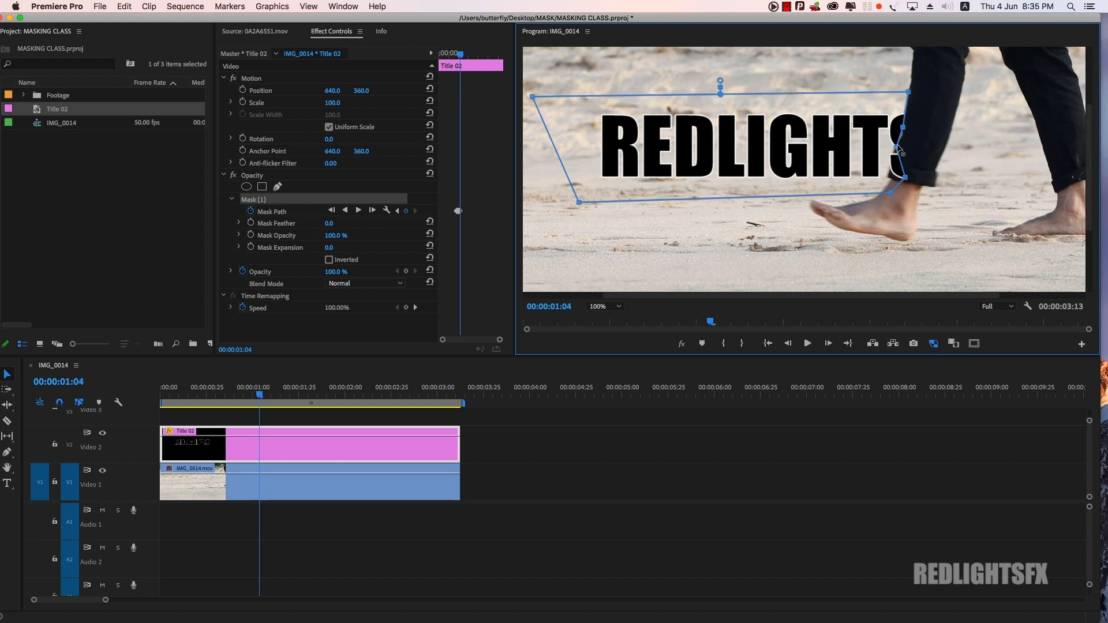
pyautogui.press('Right')
pyautogui.press('Right')
pyautogui.press('Right')
pyautogui.press('Right')
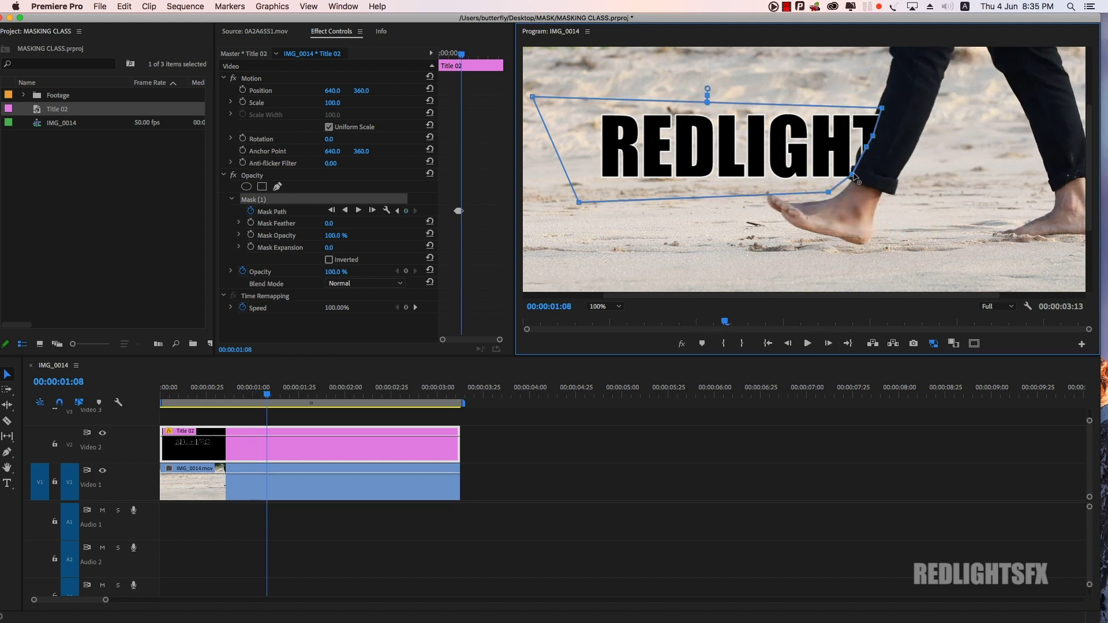
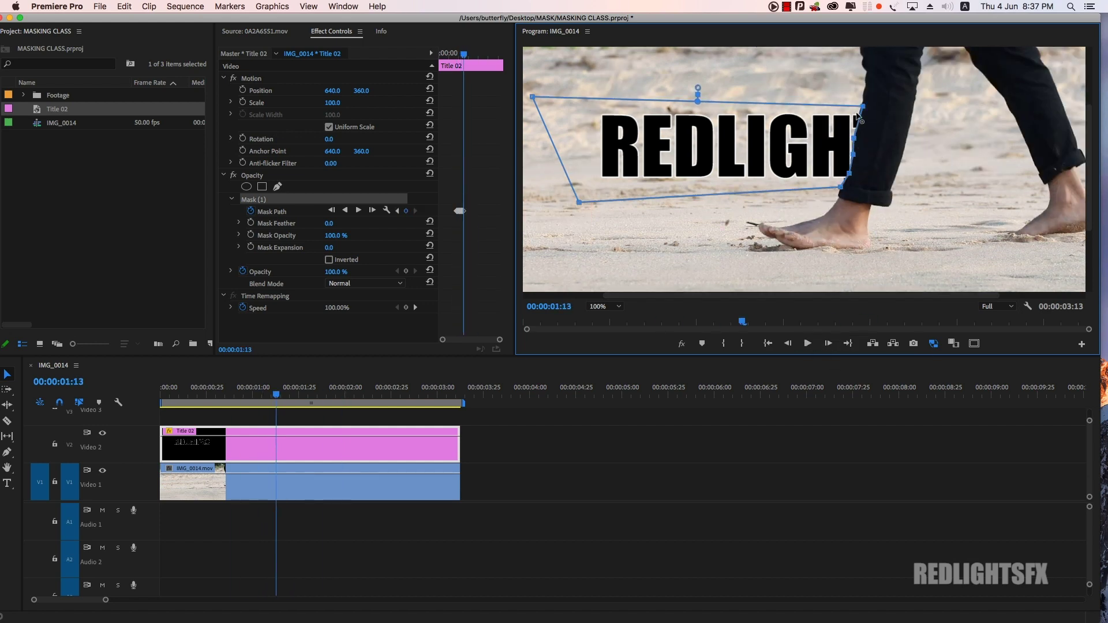
# Step: Reshape the Title 02 mask so its right edge follows the leg over the next few frames
pyautogui.moveTo(850, 186); pyautogui.dragTo(846, 180)
pyautogui.hotkey('shift', 'Right')
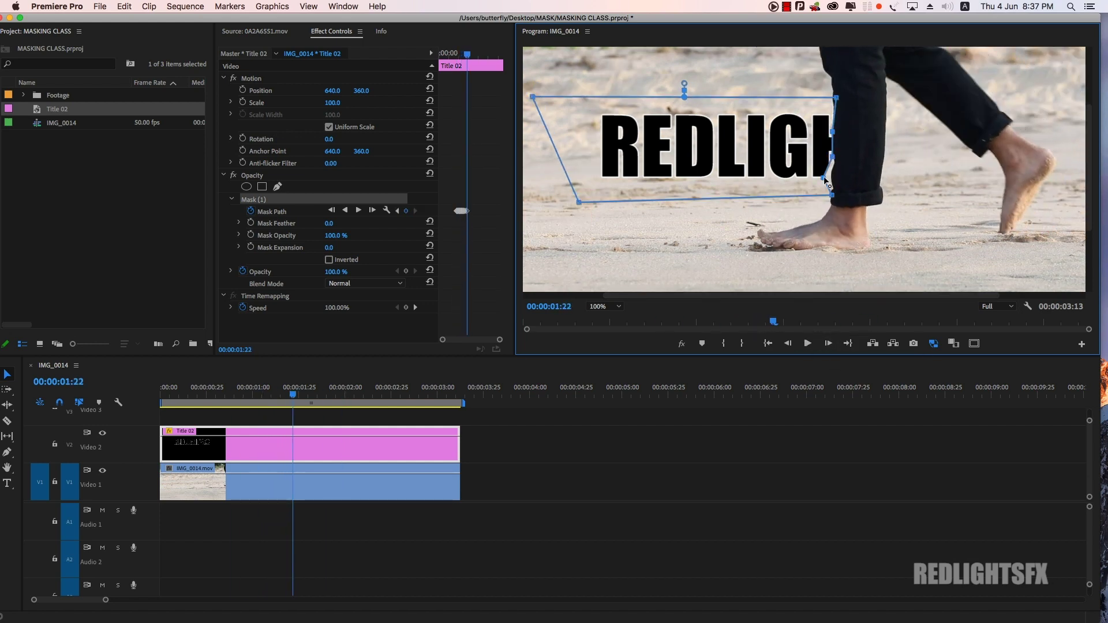
pyautogui.hotkey('shift', 'Right')
pyautogui.hotkey('shift', 'Right')
pyautogui.press('Right')
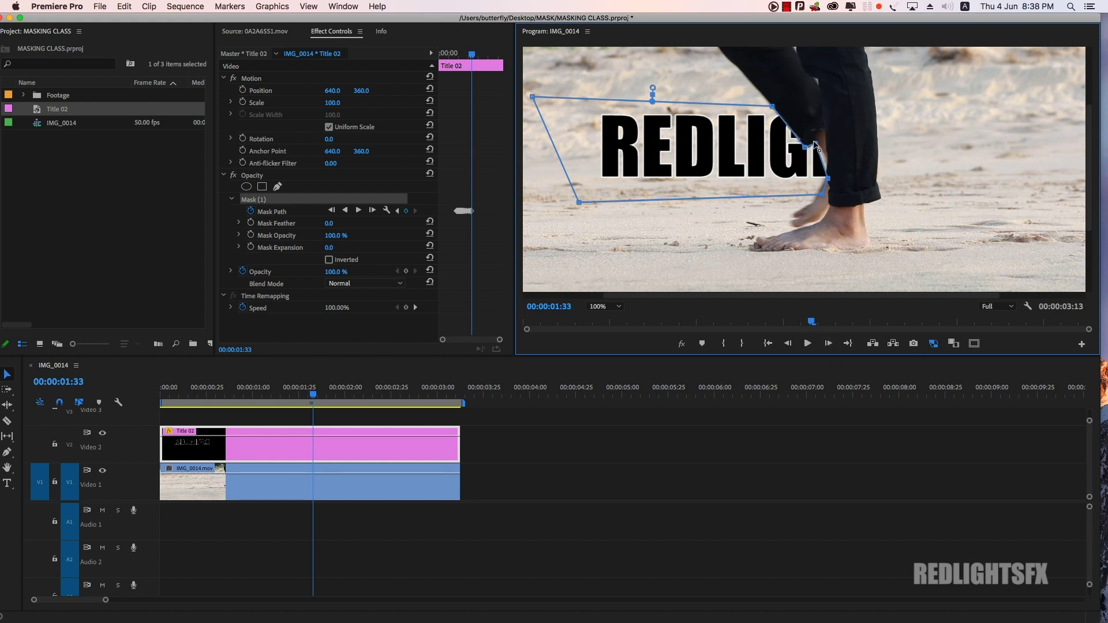
pyautogui.press('Right')
pyautogui.press('Right')
pyautogui.moveTo(829, 176)
pyautogui.mouseDown()
pyautogui.moveTo(776, 192)
pyautogui.moveTo(761, 180)
pyautogui.mouseUp()
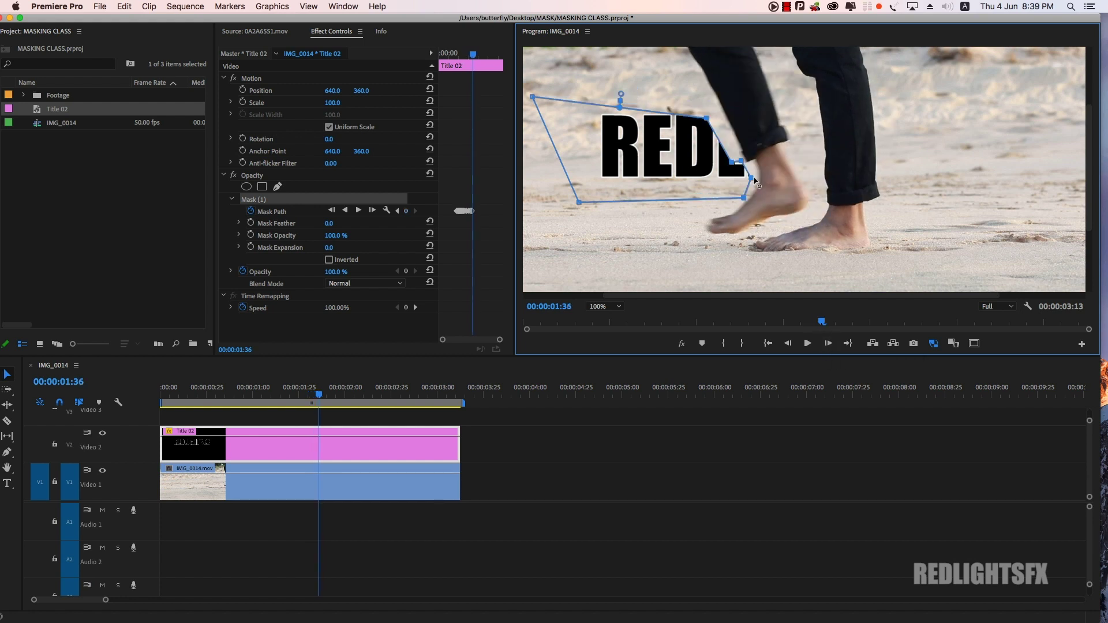
# Step: Keep moving the mask's right points onto the leg frame by frame, then set monitor zoom to Fit
pyautogui.click(828, 343)
pyautogui.click(829, 345)
pyautogui.click(829, 349)
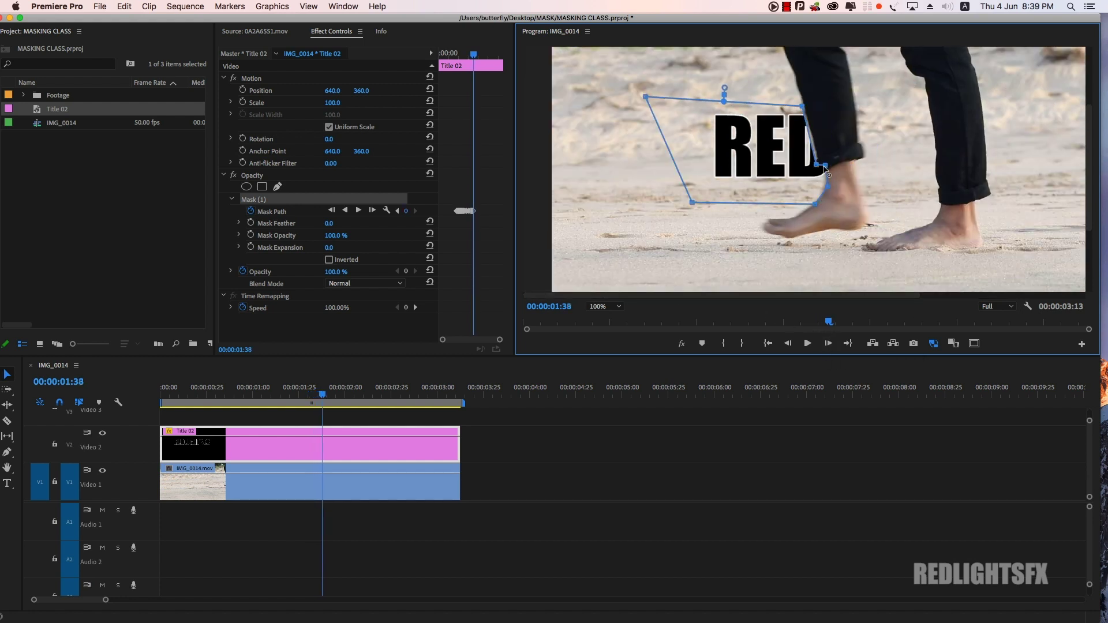
pyautogui.press('Right')
pyautogui.press('Right')
pyautogui.press('Right')
pyautogui.moveTo(821, 91); pyautogui.dragTo(765, 214)
pyautogui.press('Right')
pyautogui.moveTo(776, 154)
pyautogui.mouseDown()
pyautogui.moveTo(738, 133)
pyautogui.moveTo(718, 146)
pyautogui.mouseUp()
pyautogui.click(829, 344)
pyautogui.press('Right')
pyautogui.press('Right')
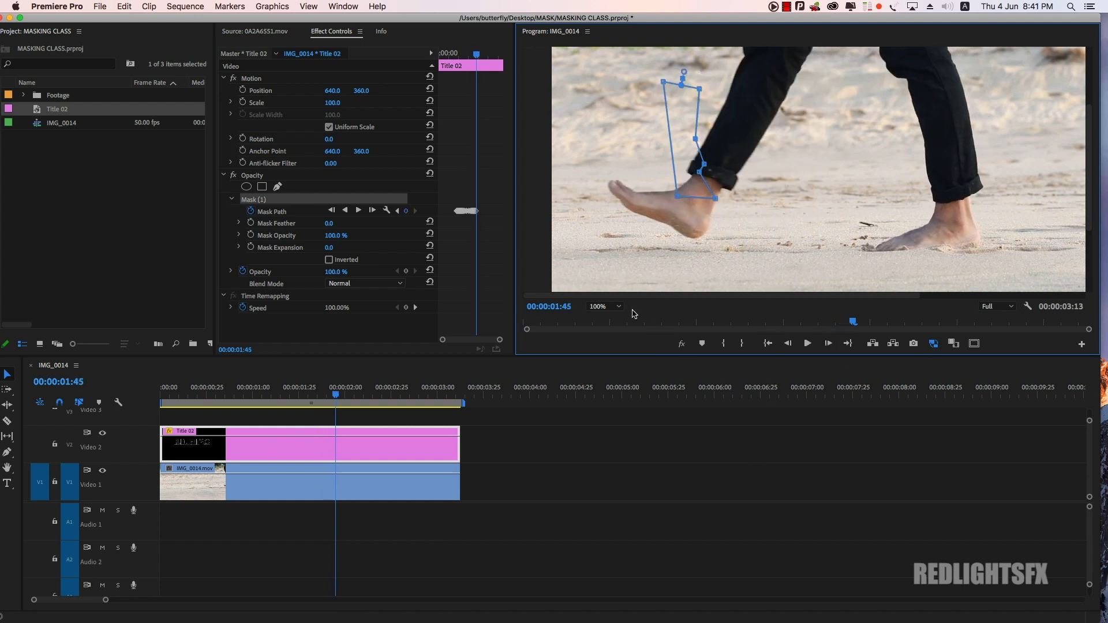
pyautogui.click(606, 306)
pyautogui.click(601, 316)
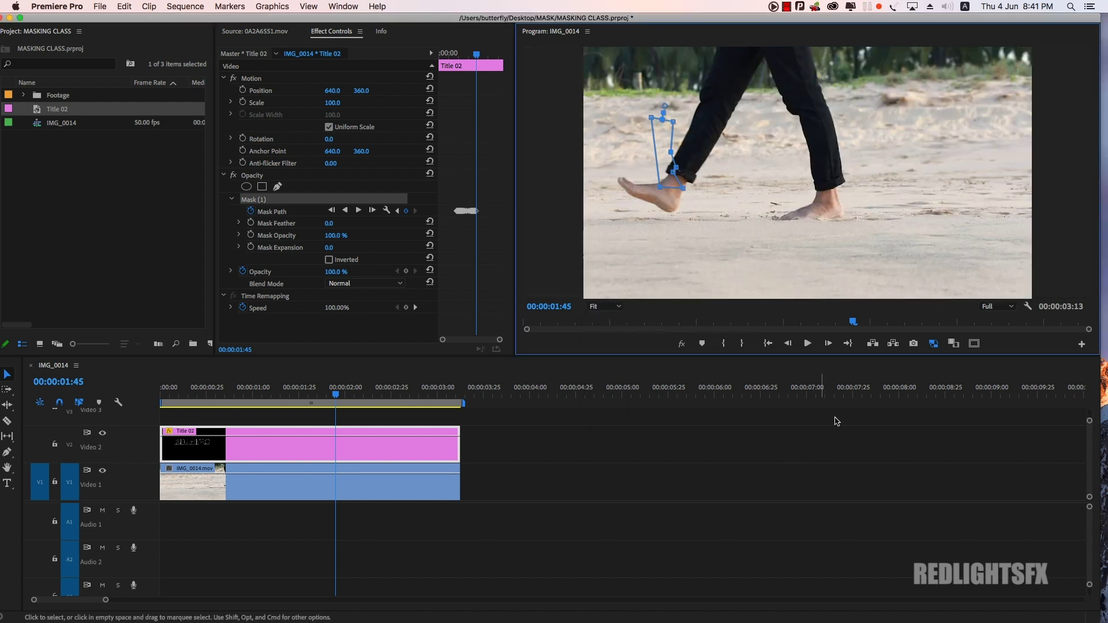
# Step: Scrub back to the sequence start and play it to review the REDLIGHTSFX leg reveal
pyautogui.moveTo(317, 394); pyautogui.dragTo(239, 386)
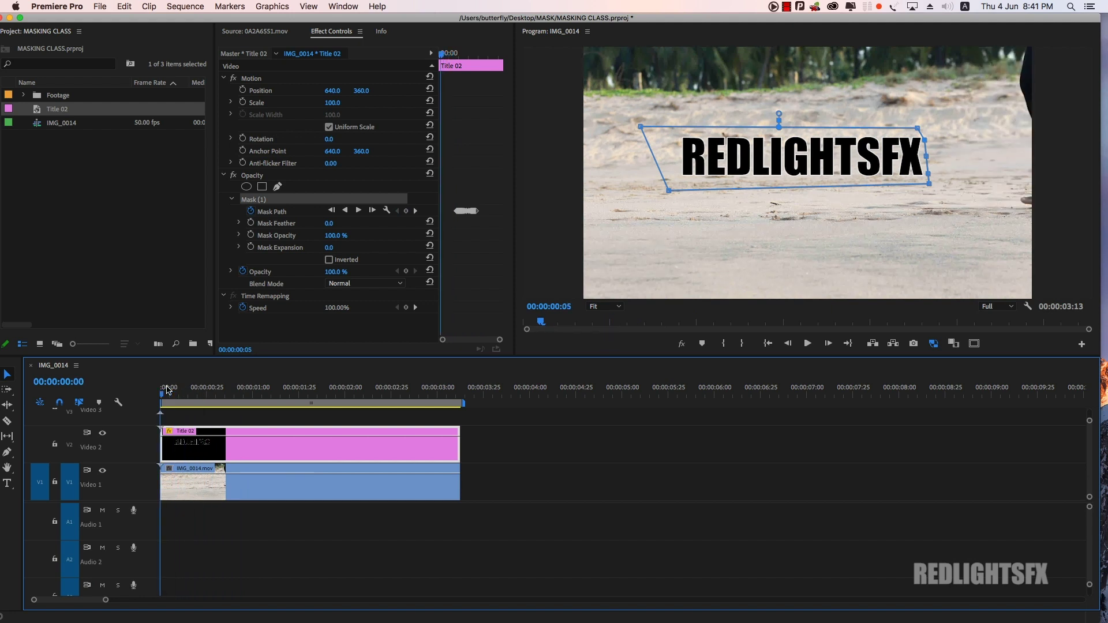
pyautogui.moveTo(238, 387); pyautogui.dragTo(161, 391)
pyautogui.click(565, 446)
pyautogui.press('space')
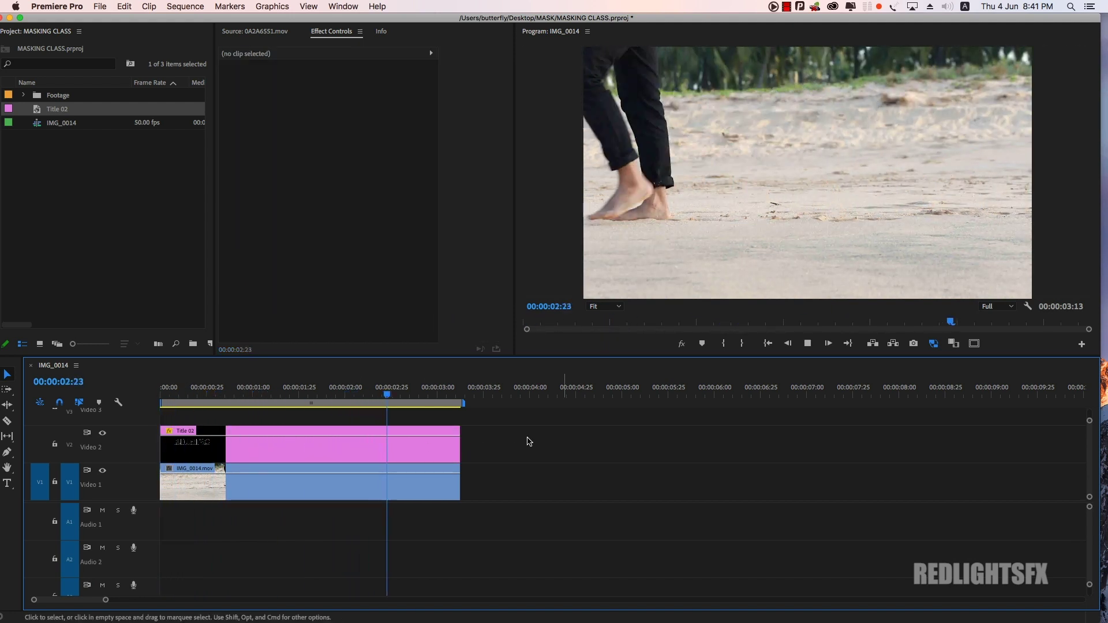
pyautogui.click(357, 482)
pyautogui.click(319, 394)
pyautogui.moveTo(319, 394)
pyautogui.mouseDown()
pyautogui.moveTo(138, 425)
pyautogui.moveTo(269, 422)
pyautogui.moveTo(317, 428)
pyautogui.moveTo(243, 428)
pyautogui.moveTo(333, 435)
pyautogui.mouseUp()
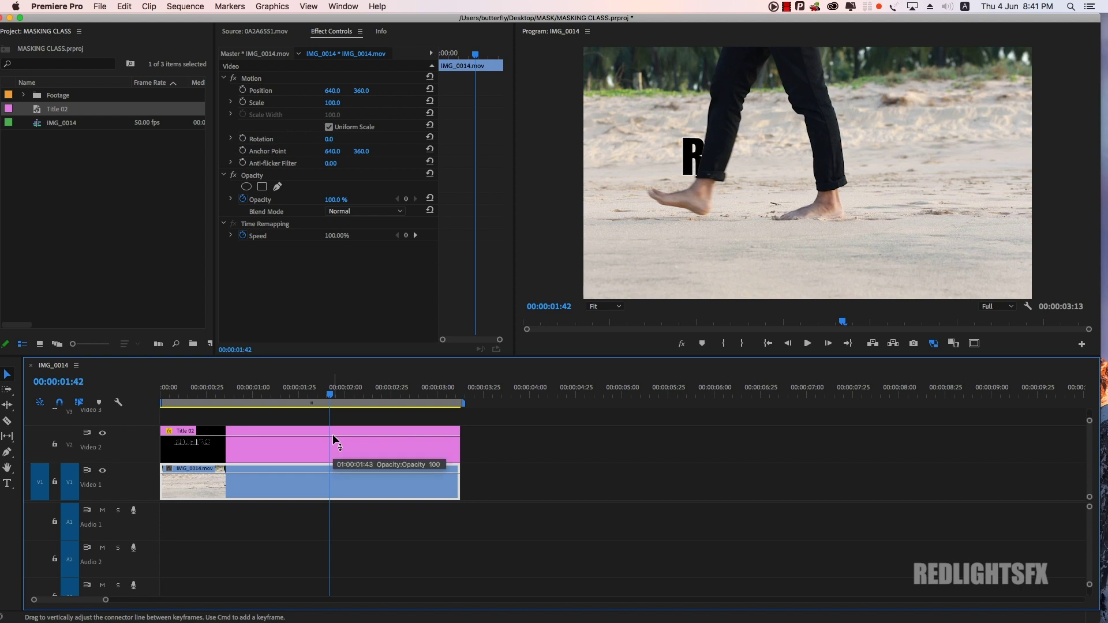
pyautogui.click(156, 387)
pyautogui.press('space')
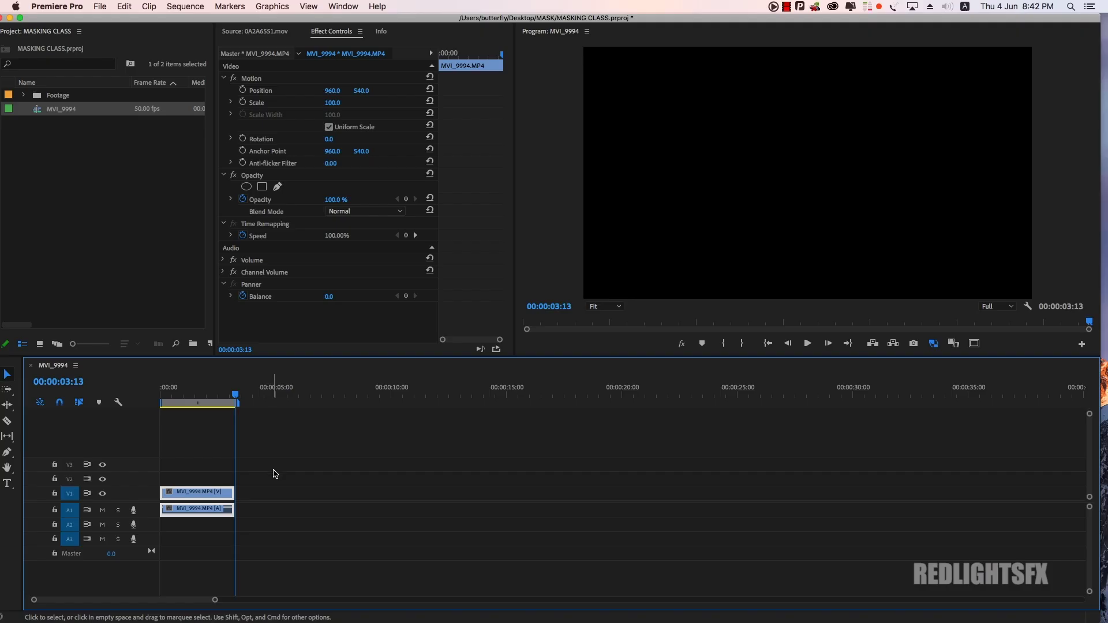
# Step: Duplicate the MVI_9994.MP4 clip onto V2 and begin a pen mask around the face
pyautogui.click(163, 392)
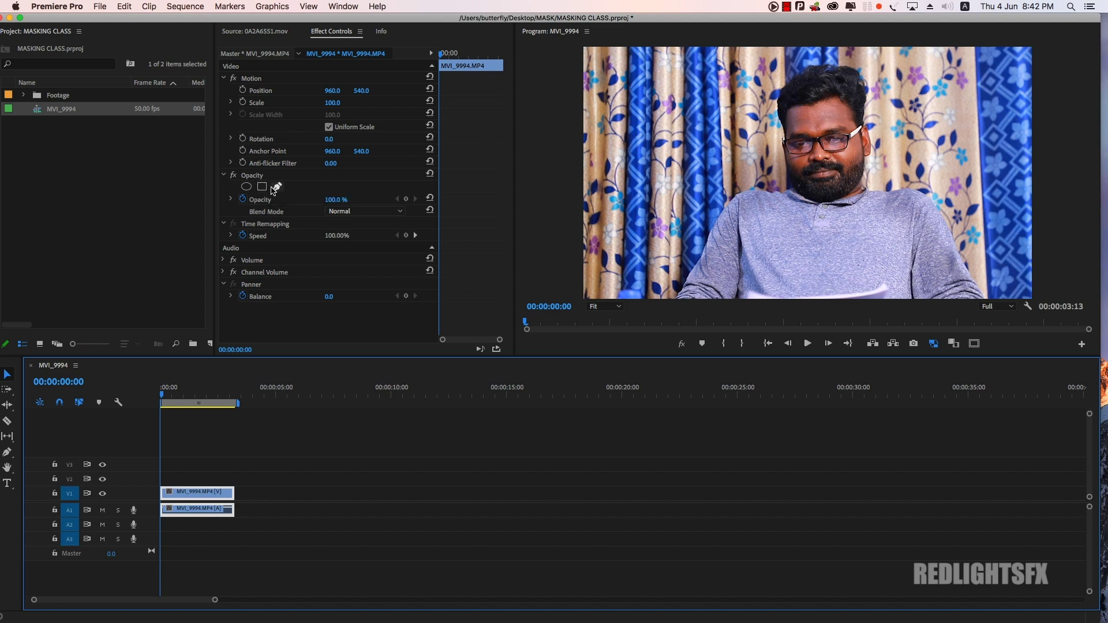
pyautogui.moveTo(186, 494); pyautogui.dragTo(186, 480)
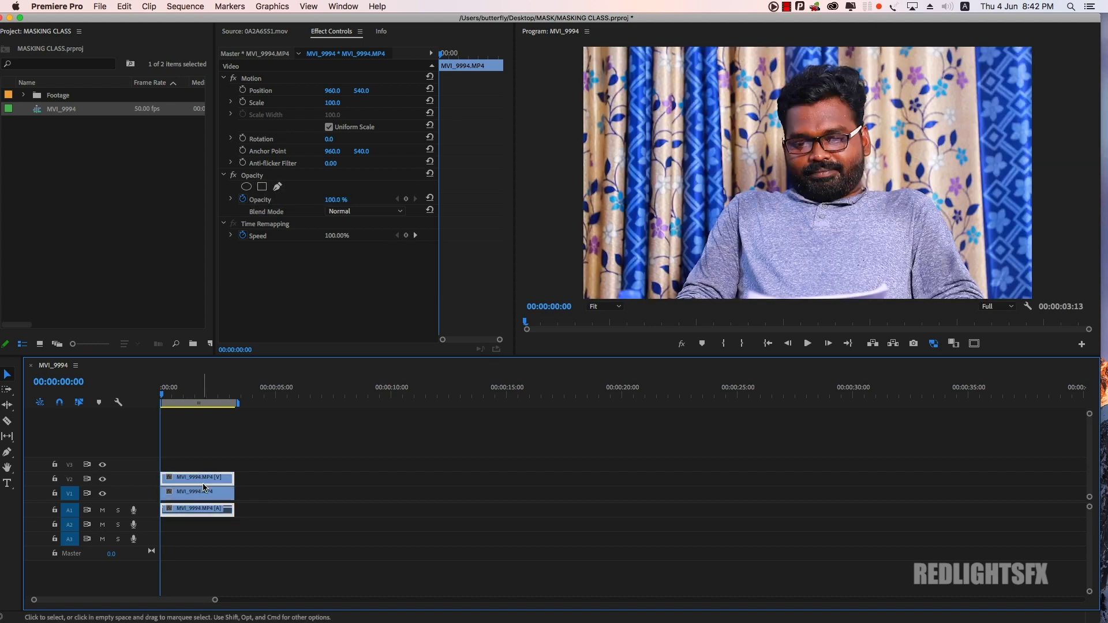
pyautogui.click(279, 188)
pyautogui.click(876, 146)
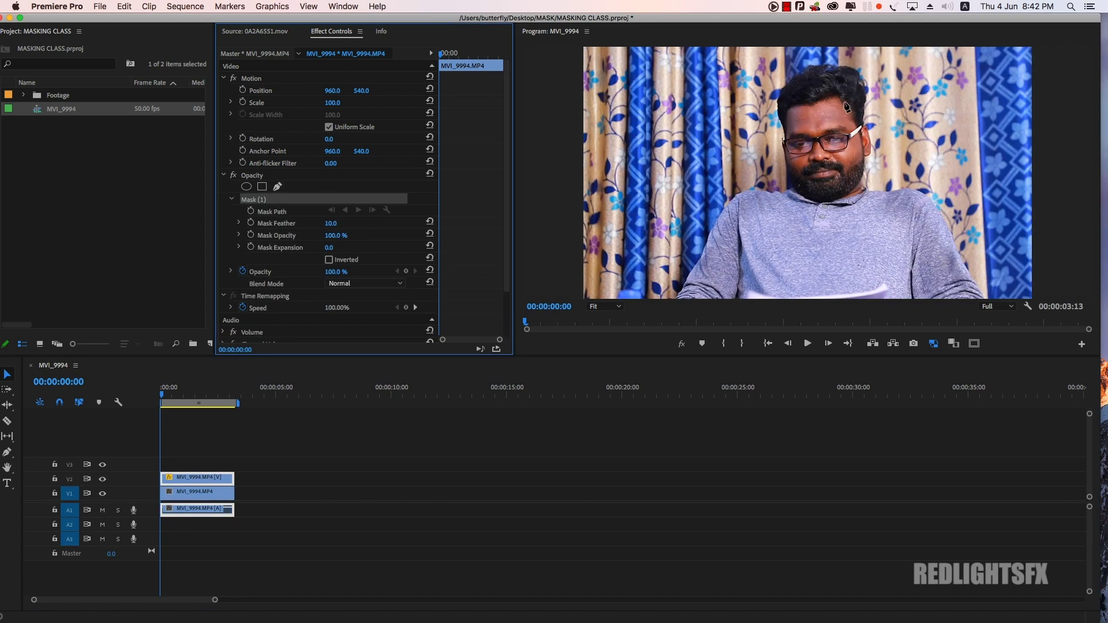
pyautogui.click(845, 93)
pyautogui.click(861, 144)
pyautogui.click(856, 195)
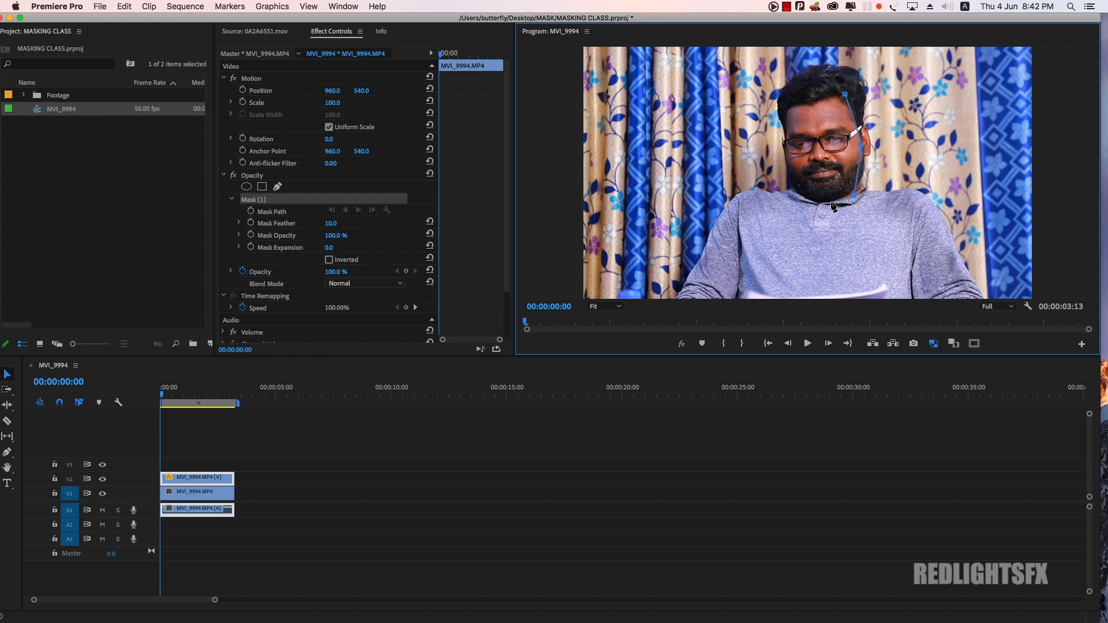
pyautogui.click(843, 190)
# Step: Trace the mask along the jaw and over the head, close it, and check the masked face
pyautogui.click(825, 198)
pyautogui.click(812, 196)
pyautogui.click(796, 173)
pyautogui.click(790, 149)
pyautogui.click(792, 101)
pyautogui.click(845, 94)
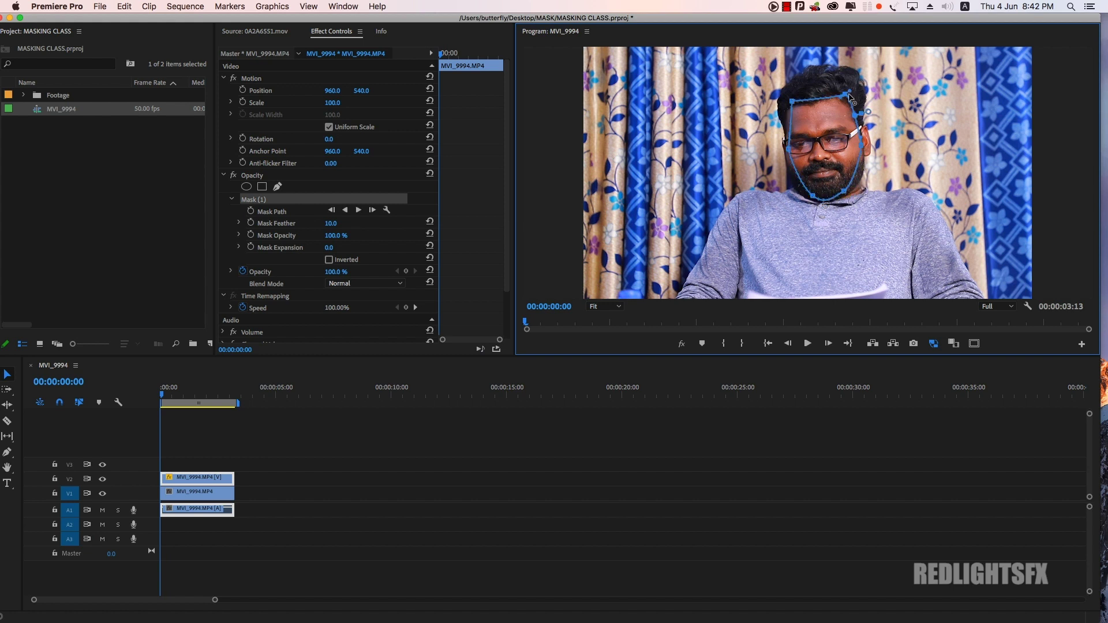
pyautogui.moveTo(852, 101); pyautogui.dragTo(859, 107)
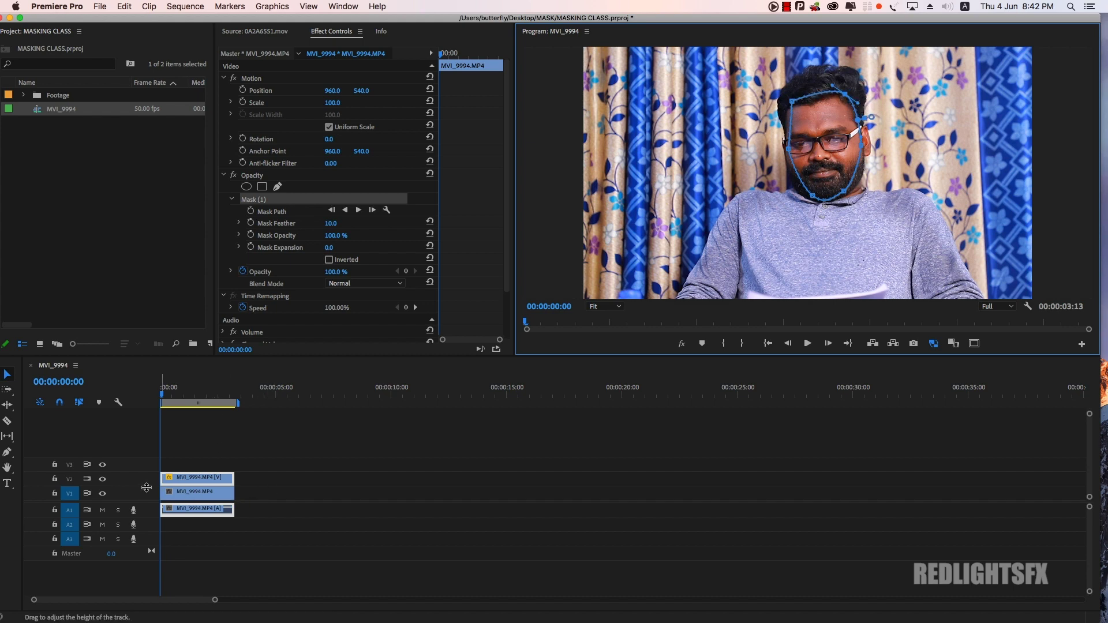
pyautogui.click(102, 493)
pyautogui.click(102, 493)
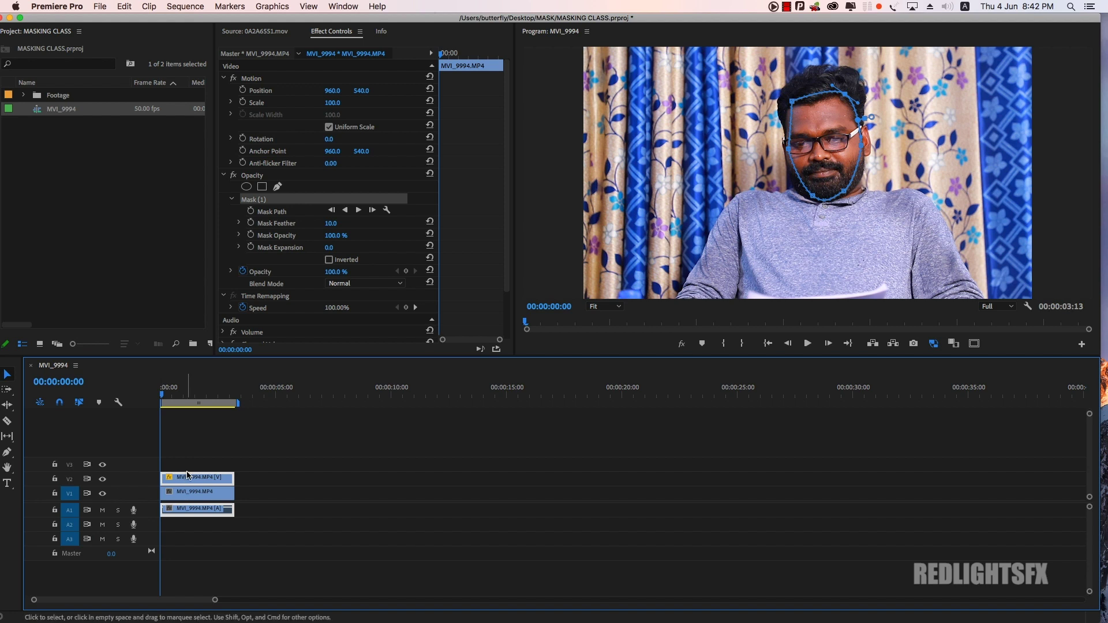
# Step: Set the face mask's feather to 34
pyautogui.moveTo(329, 223); pyautogui.dragTo(335, 224)
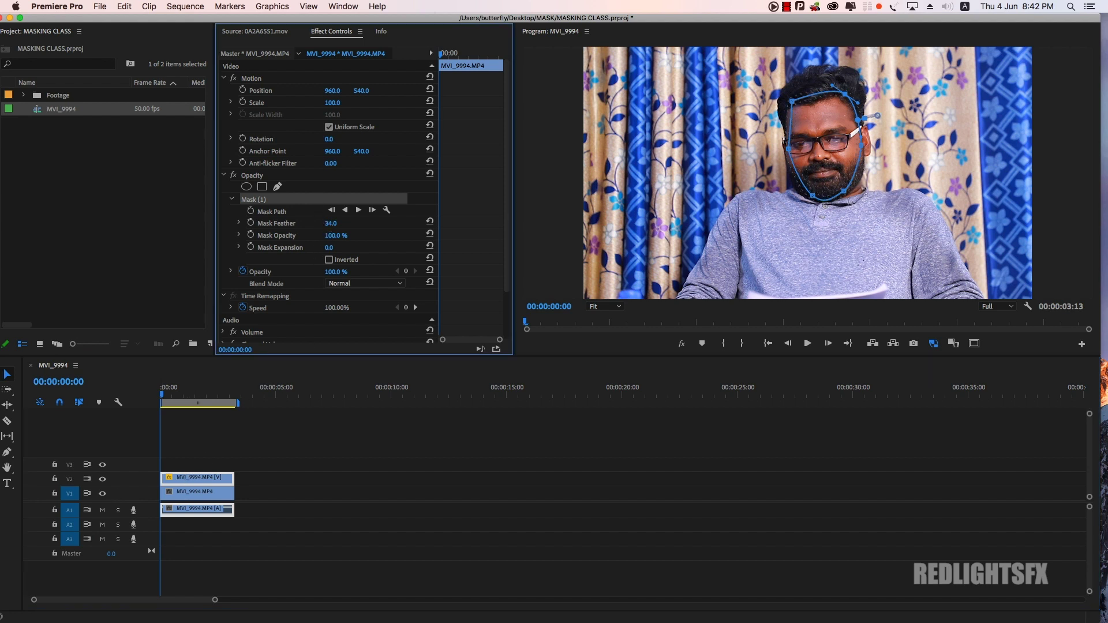
pyautogui.click(340, 223)
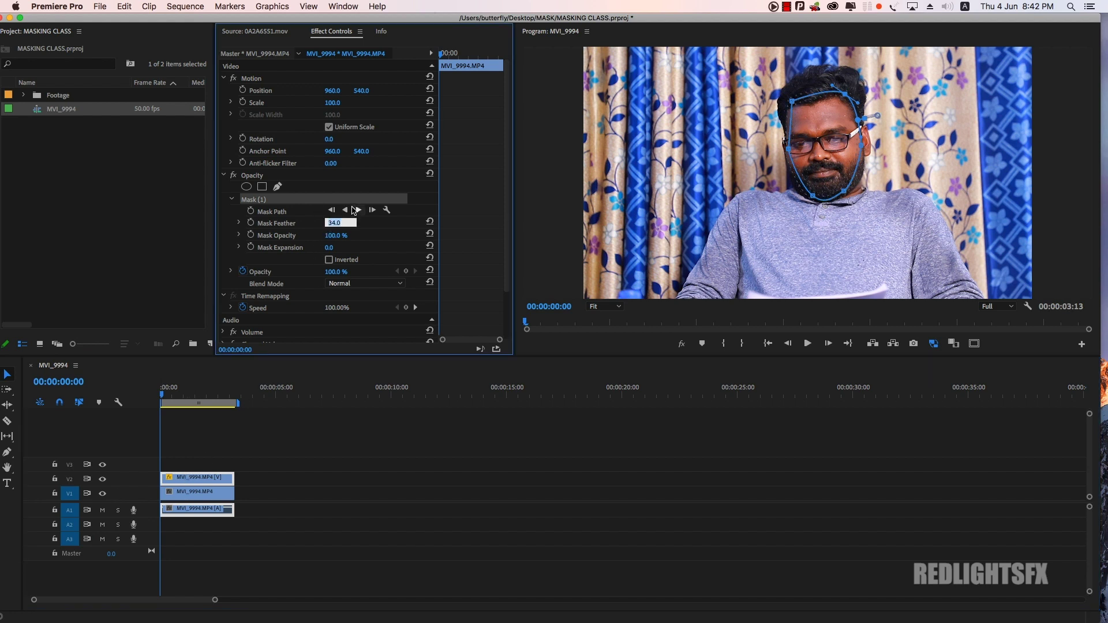
pyautogui.click(198, 485)
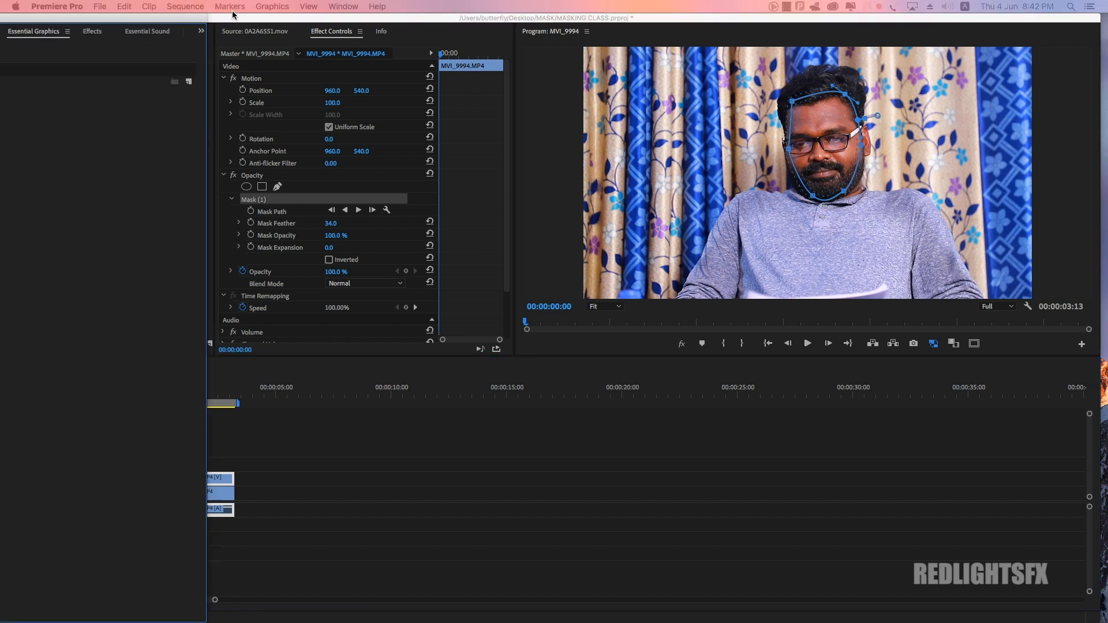
# Step: Search Effects for 'blur' and apply Gaussian Blur to the masked V2 copy
pyautogui.moveTo(279, 44); pyautogui.dragTo(332, 44)
pyautogui.click(427, 32)
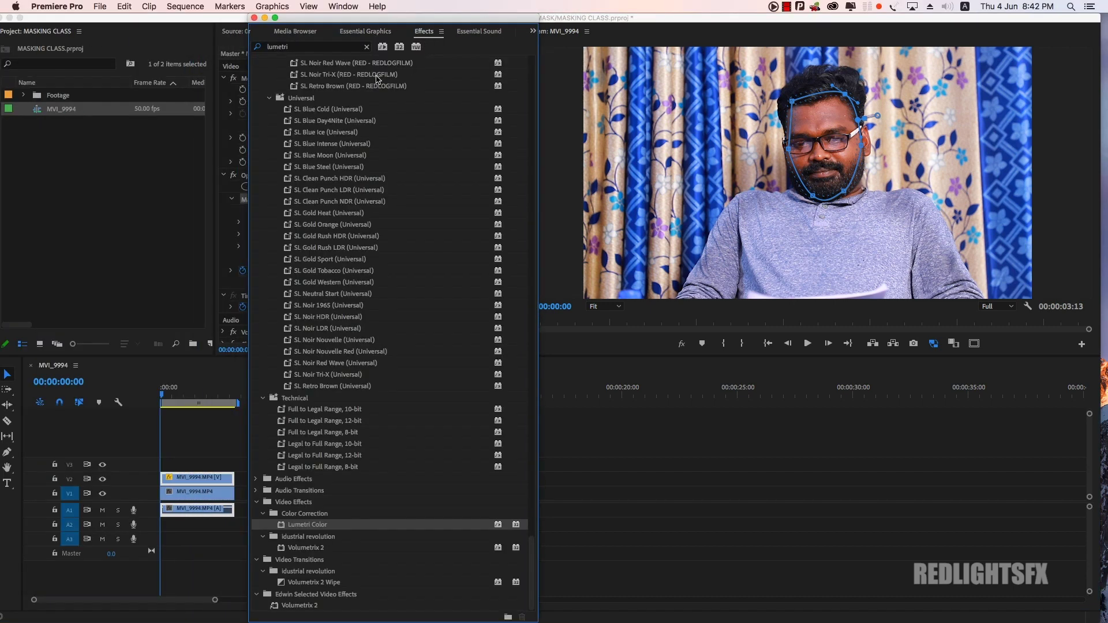
pyautogui.click(311, 48)
pyautogui.click(366, 47)
pyautogui.write('blur')
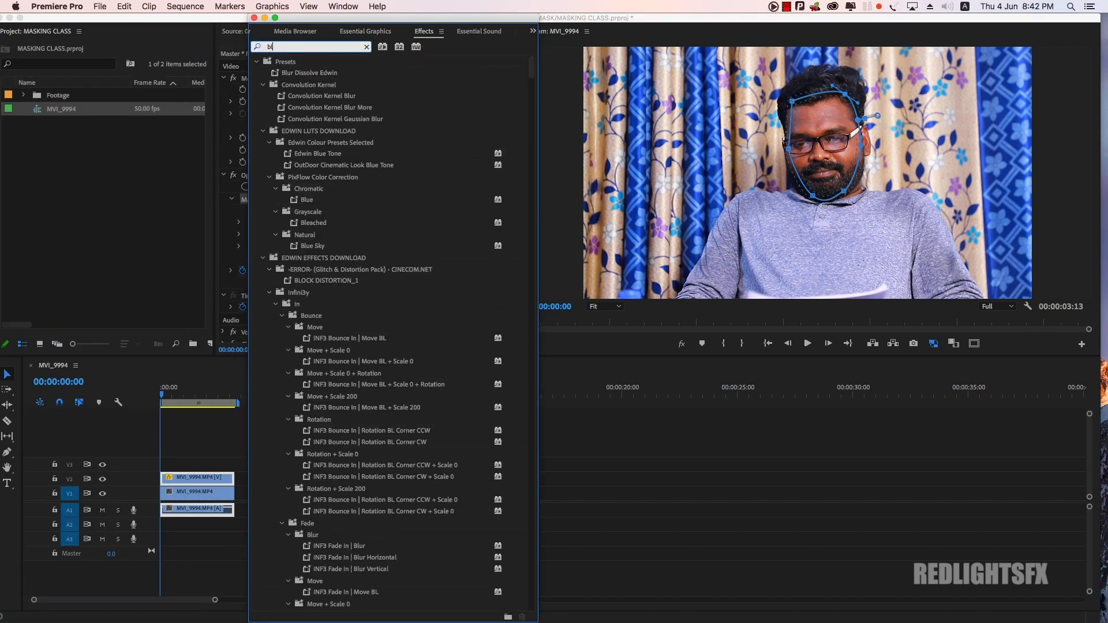
pyautogui.scroll(-5, 386, 368)
pyautogui.moveTo(306, 178); pyautogui.dragTo(196, 478)
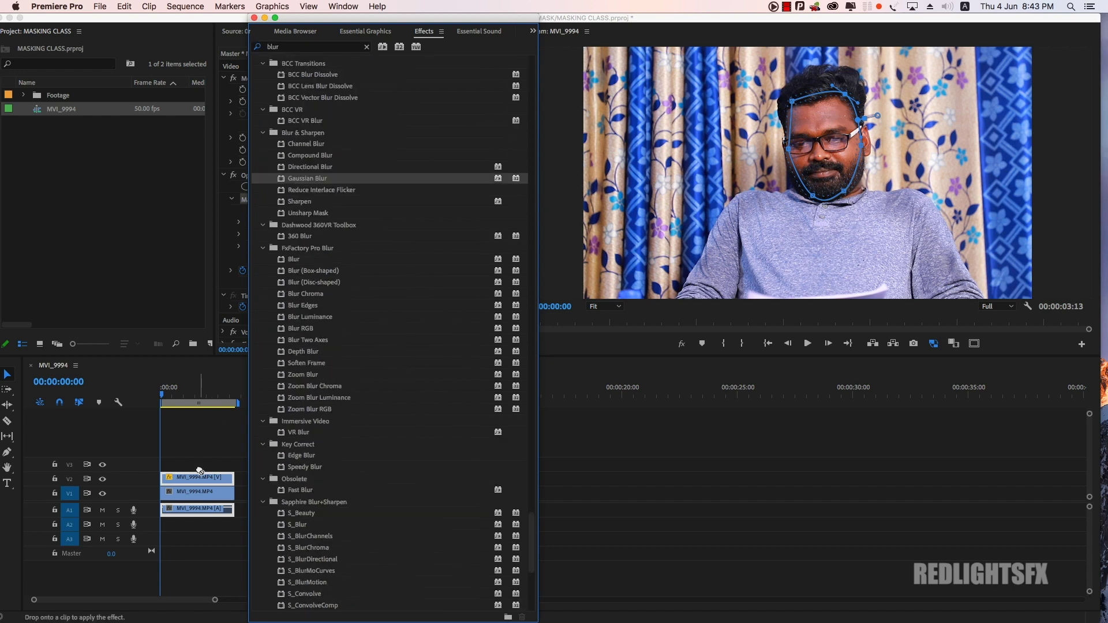
# Step: Raise Gaussian Blur's Blurriness to 51 and preview the blurred face
pyautogui.click(345, 250)
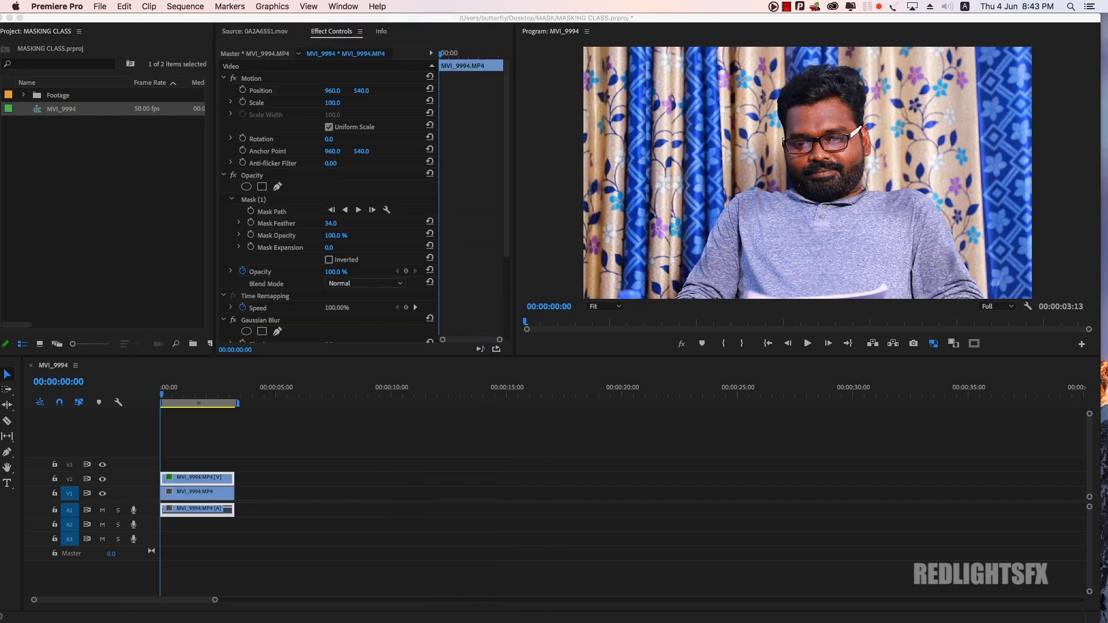
pyautogui.scroll(-2, 345, 251)
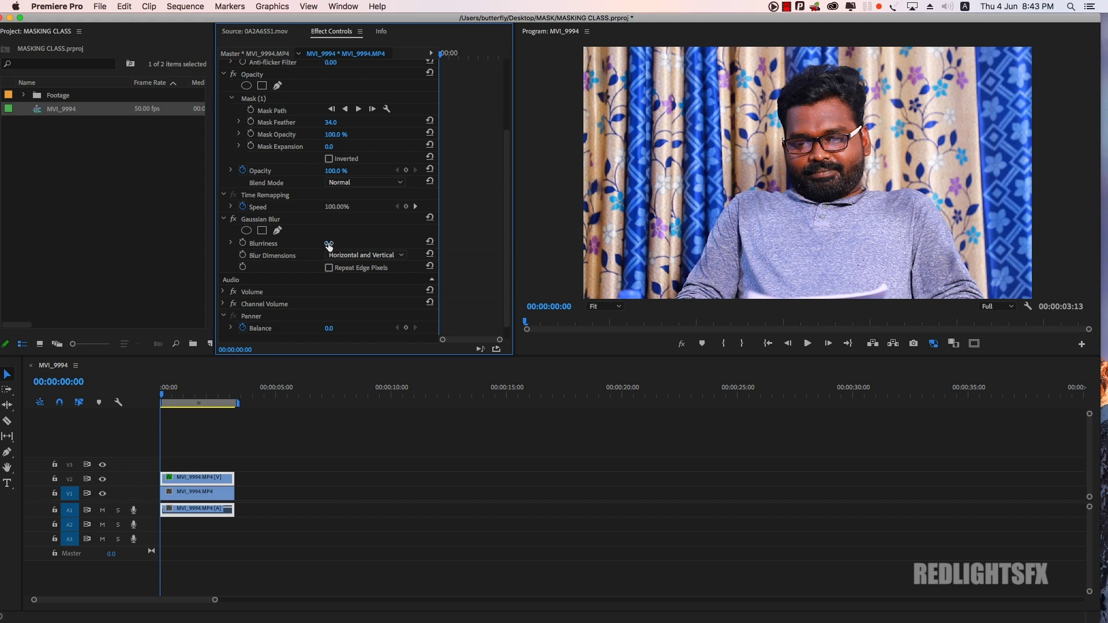
pyautogui.click(330, 243)
pyautogui.press('Return')
pyautogui.moveTo(331, 243); pyautogui.dragTo(338, 242)
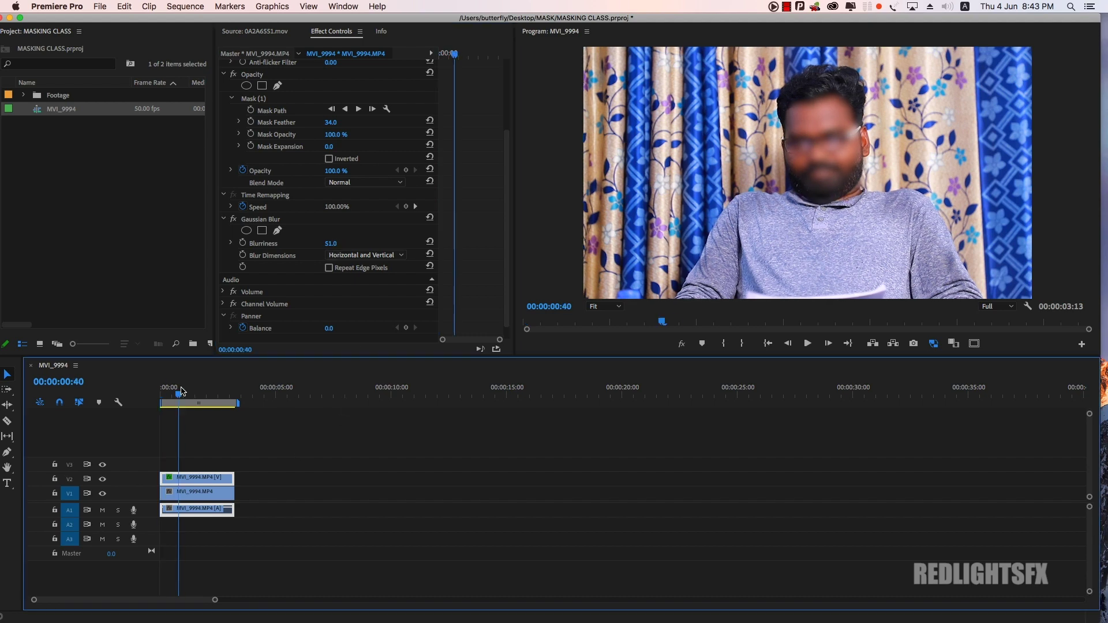
pyautogui.moveTo(163, 394)
pyautogui.mouseDown()
pyautogui.moveTo(235, 396)
pyautogui.moveTo(162, 397)
pyautogui.mouseUp()
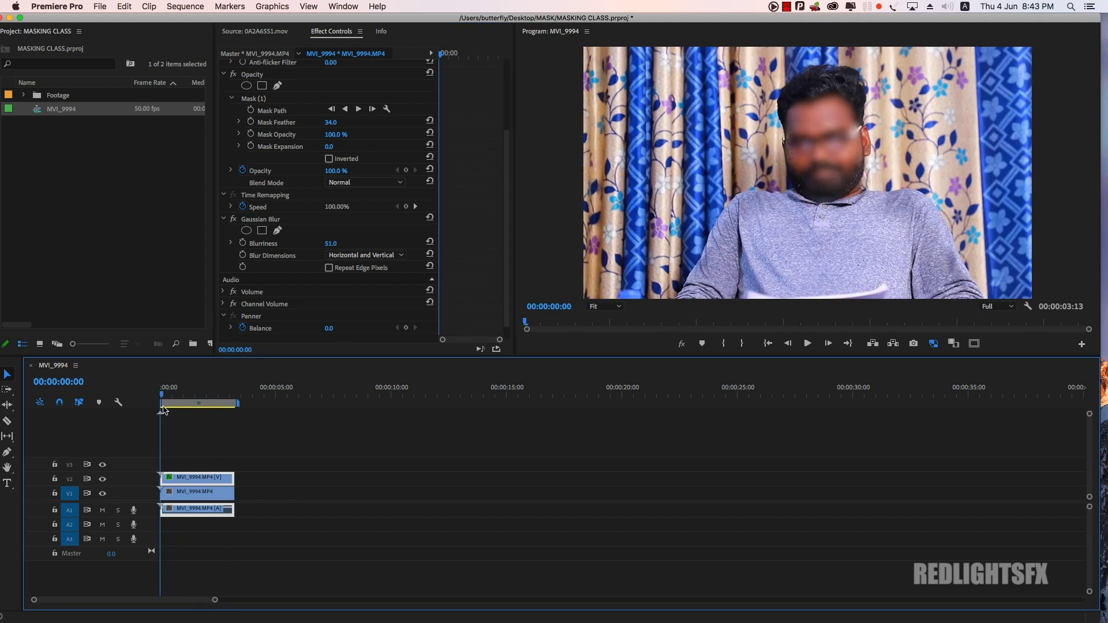